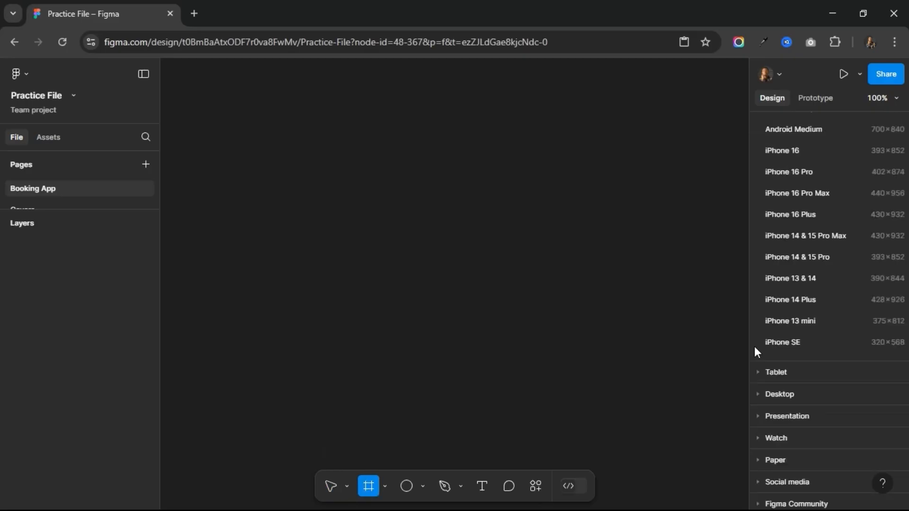
Create an iPhone 13 mini frame on the Booking App page and rename it Onboarding.
click(783, 329)
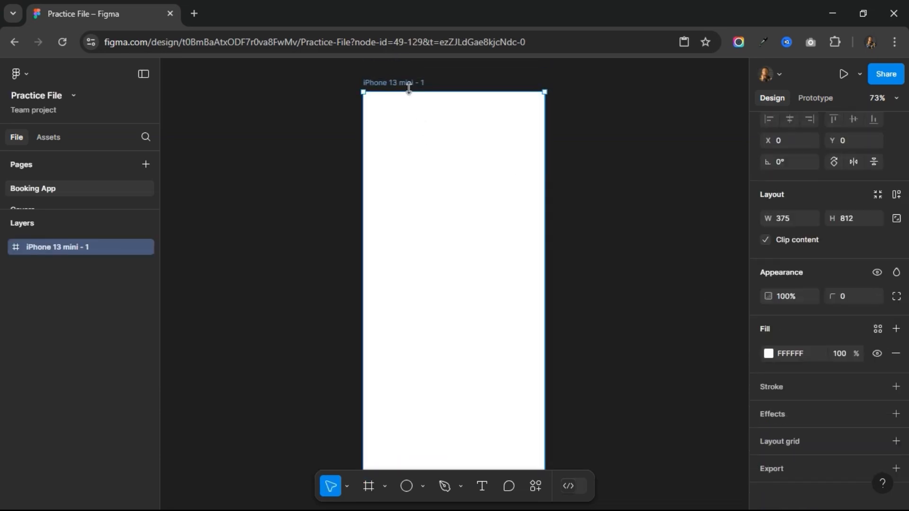
double_click(410, 83)
text(On)
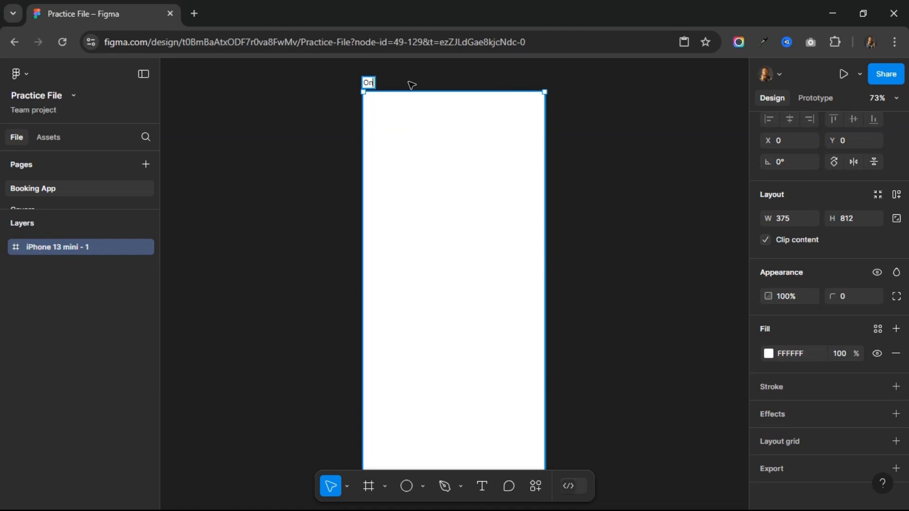
text(boarding)
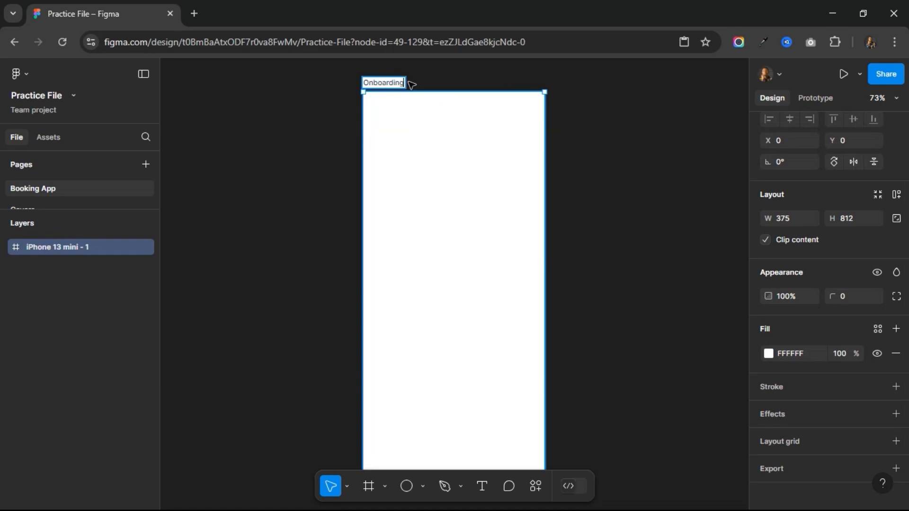
key(Return)
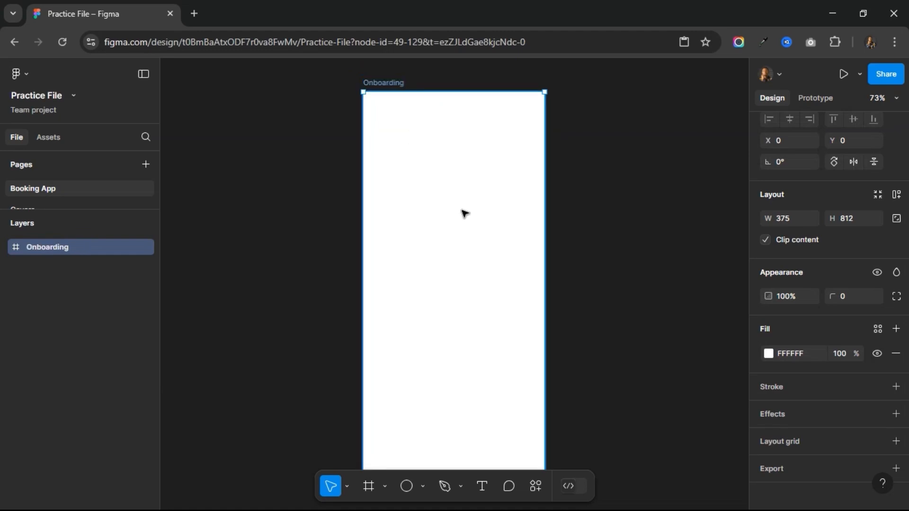
Add a layout grid to the Onboarding frame, change it to Columns and set the count to 4.
click(805, 442)
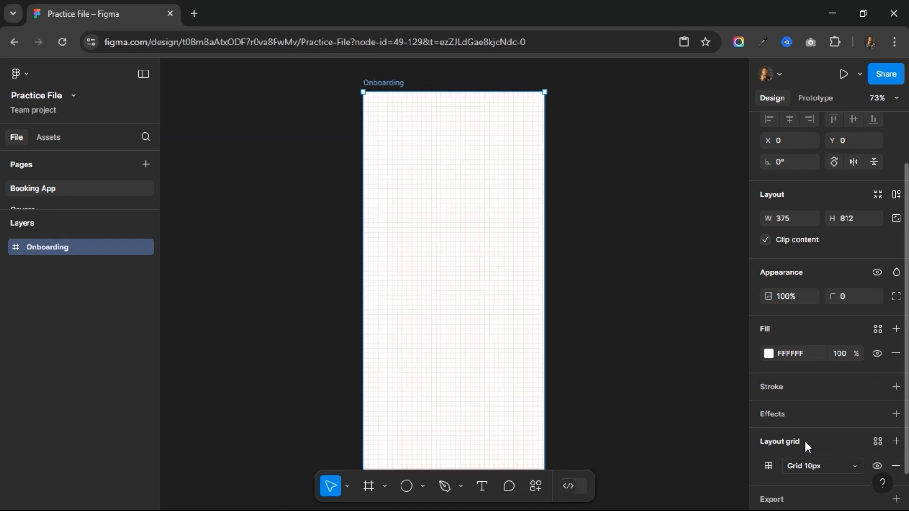
click(770, 467)
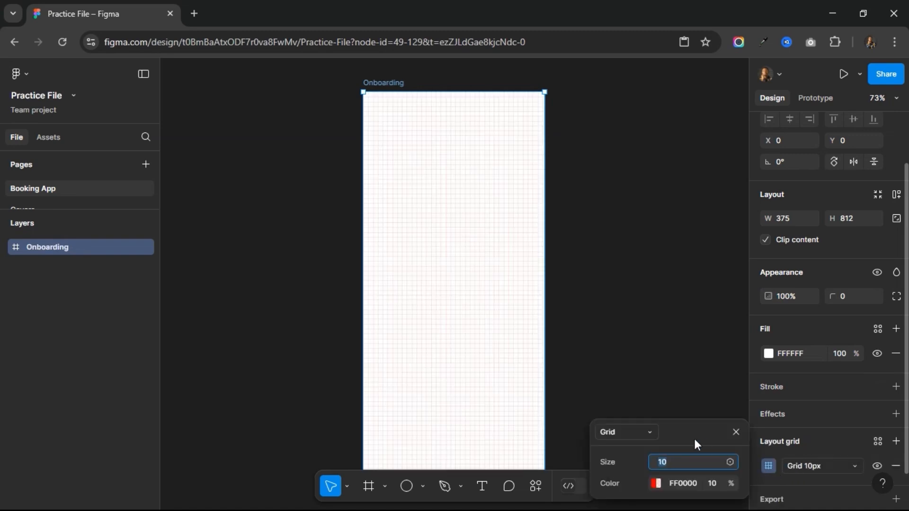
click(647, 432)
click(644, 445)
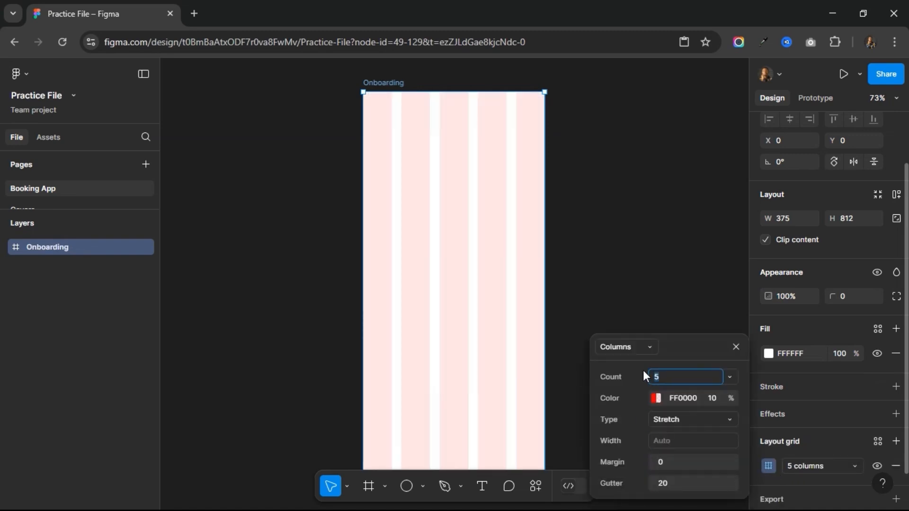
text(4)
key(Return)
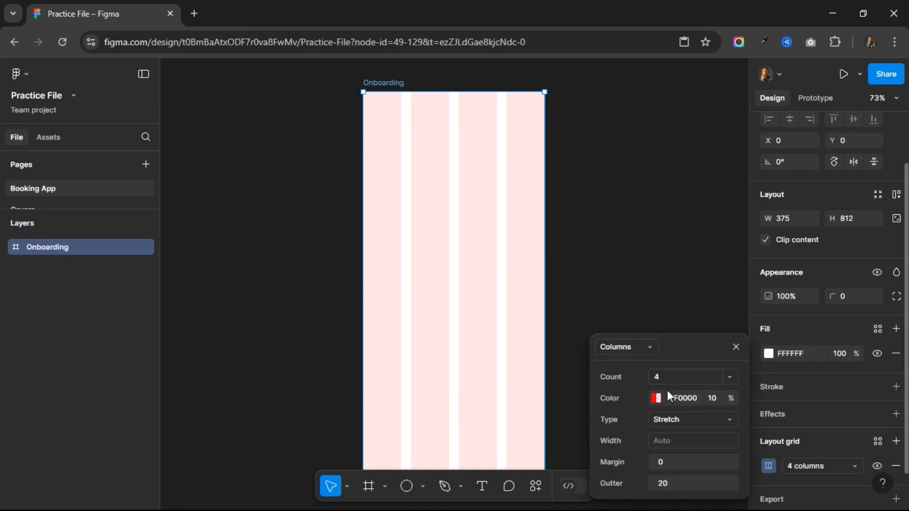
Set the column grid's margin to 20 and its gutter to 16, and close the grid settings.
click(675, 459)
text(20)
key(Return)
click(673, 485)
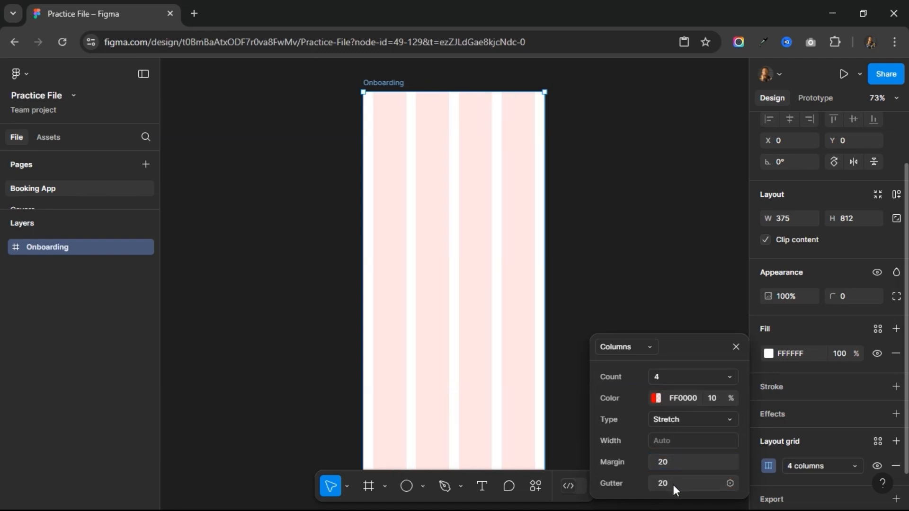
text(16)
key(Return)
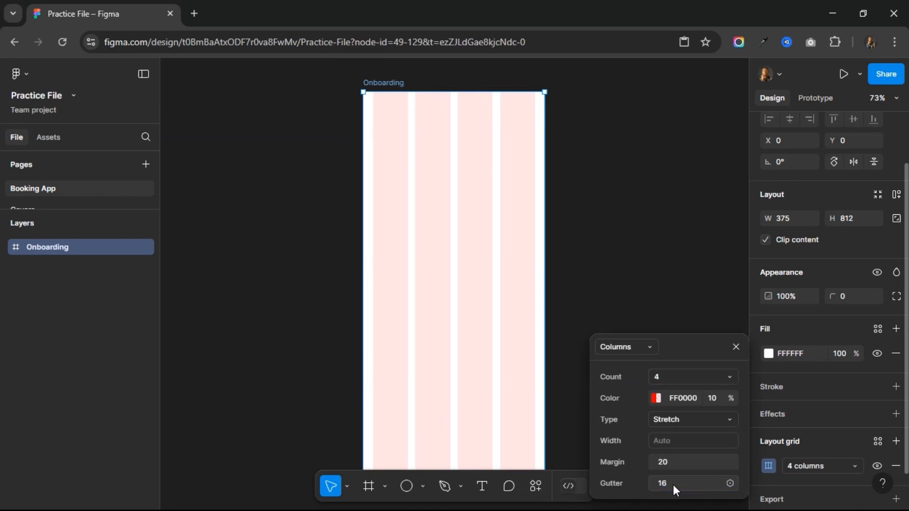
click(736, 347)
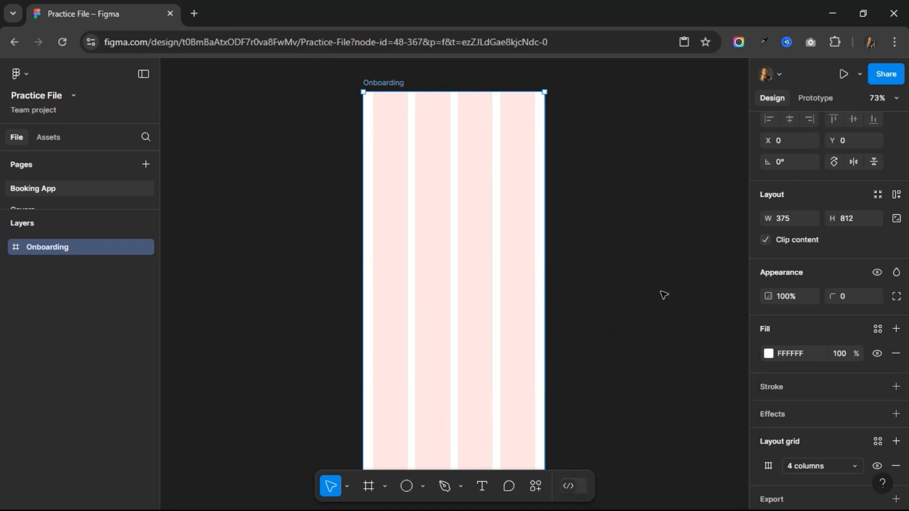
Deselect the frame and create a local color style named Primary with the hex color D74B00.
click(663, 295)
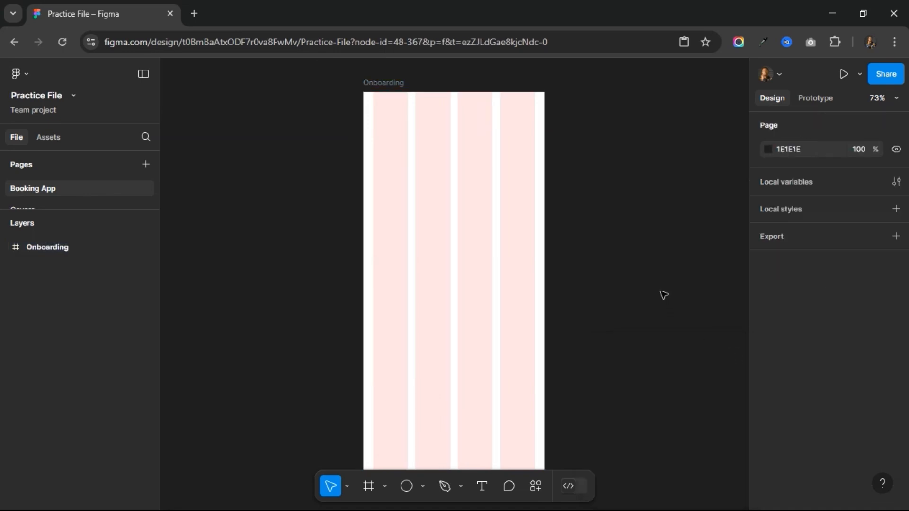
click(896, 210)
click(848, 252)
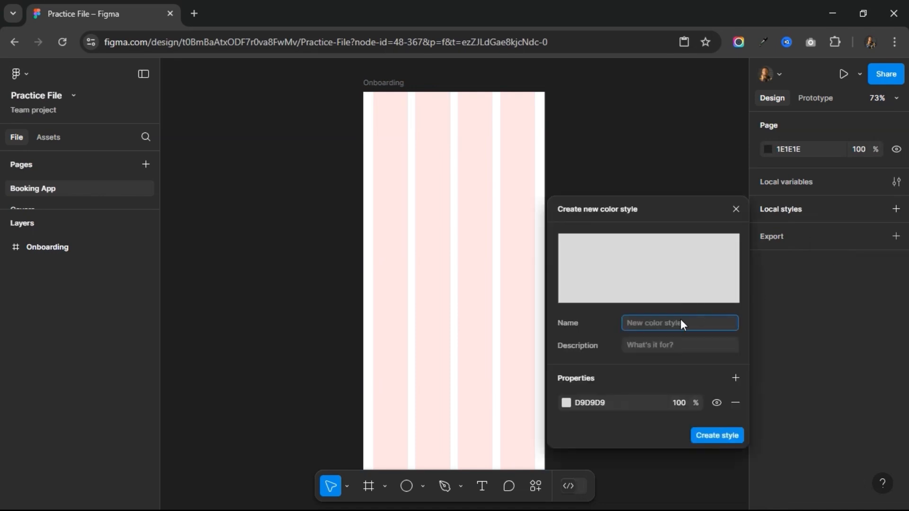
text(Primary)
click(611, 404)
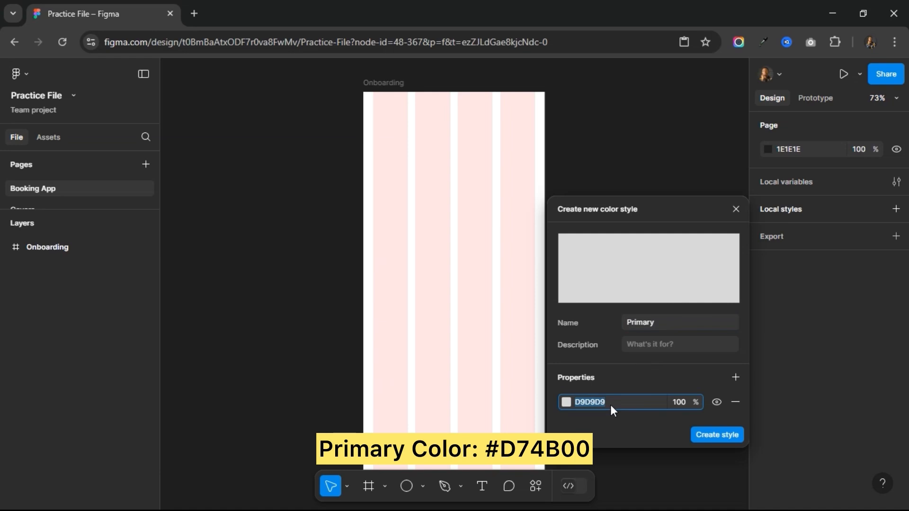
text(D74b00)
key(Return)
click(724, 436)
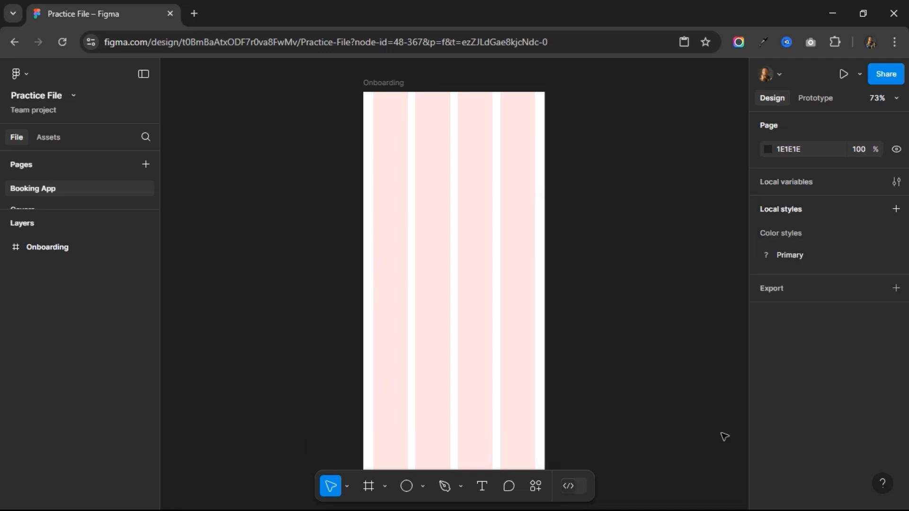
Create a local color style named Text with the hex color 212121.
click(895, 233)
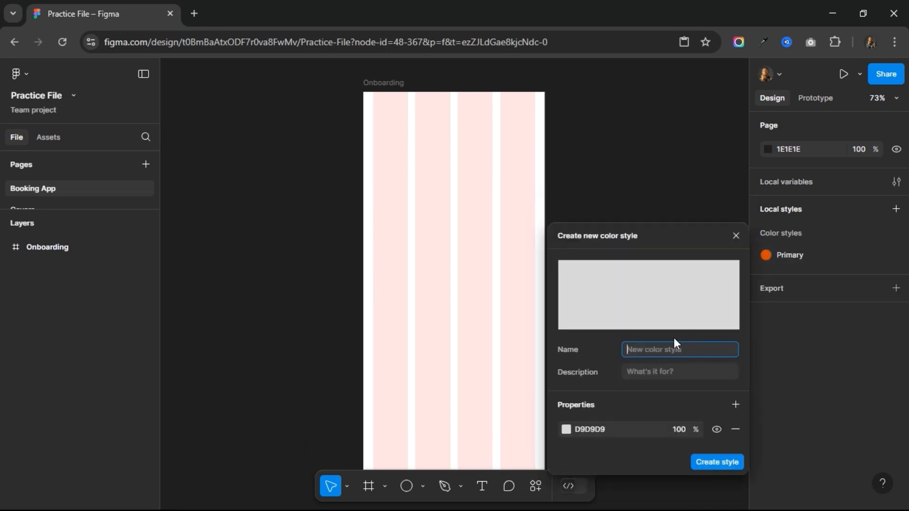
text(Text)
click(613, 431)
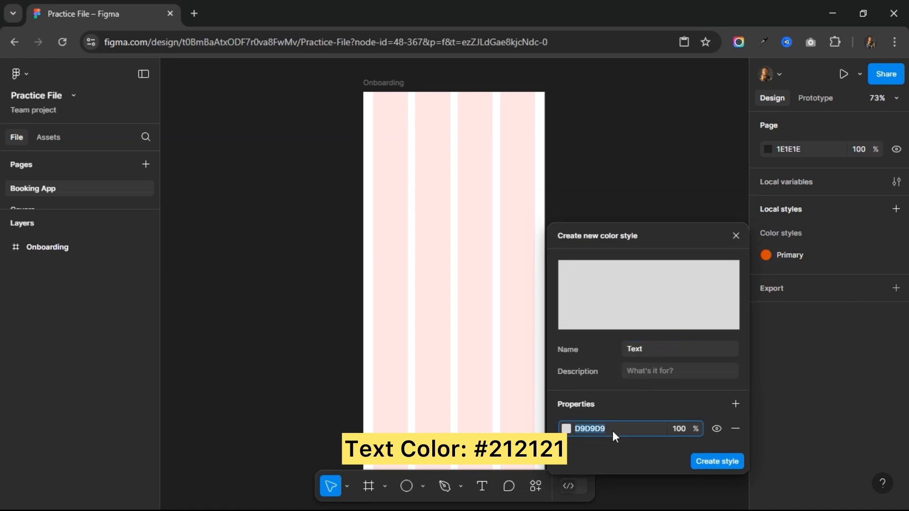
text(212121)
click(700, 461)
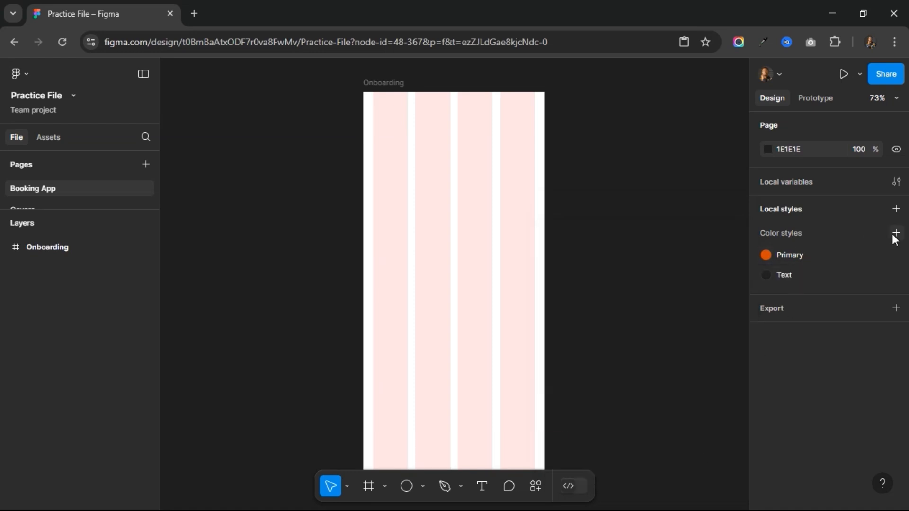
Create a local color style named Grey Text with the hex color 717171.
click(896, 232)
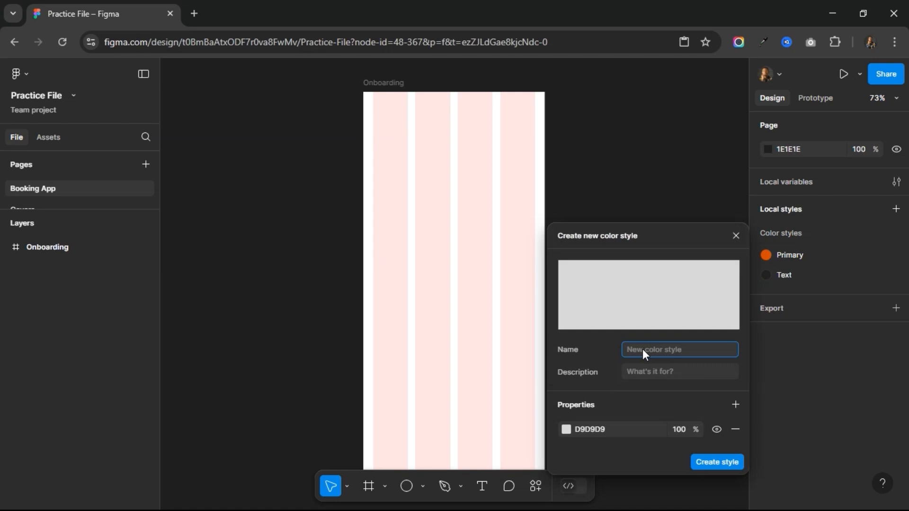
text(Grey Text)
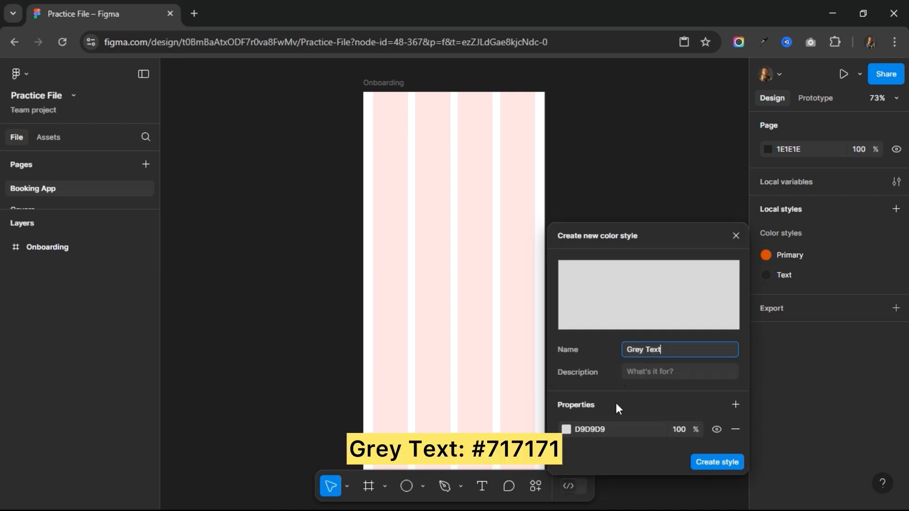
click(610, 430)
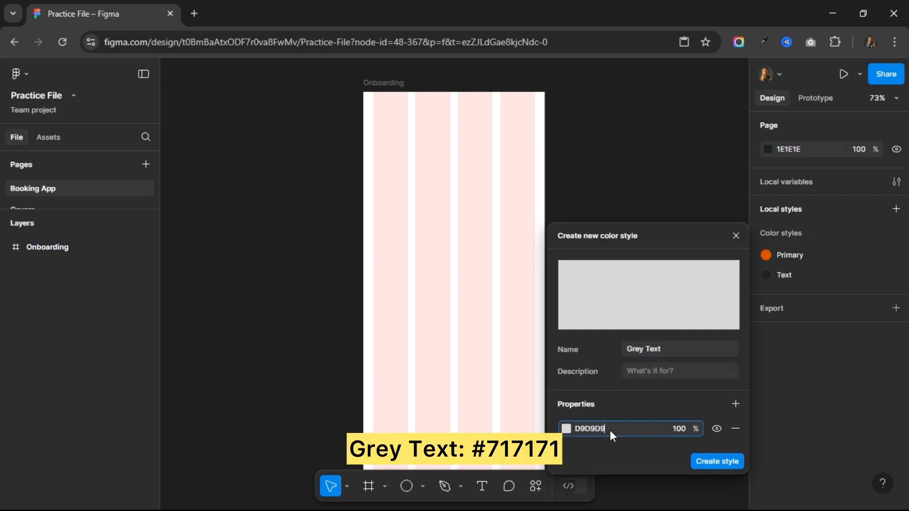
text(717171)
key(Return)
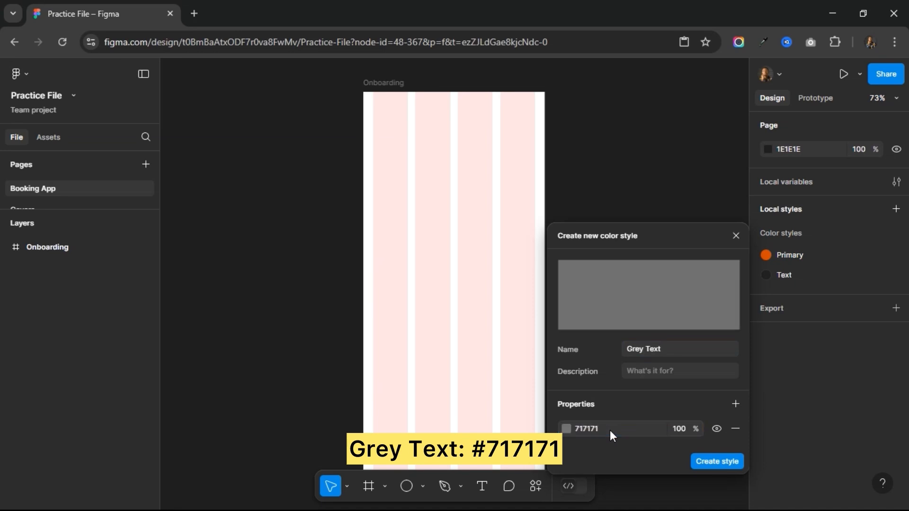
click(700, 462)
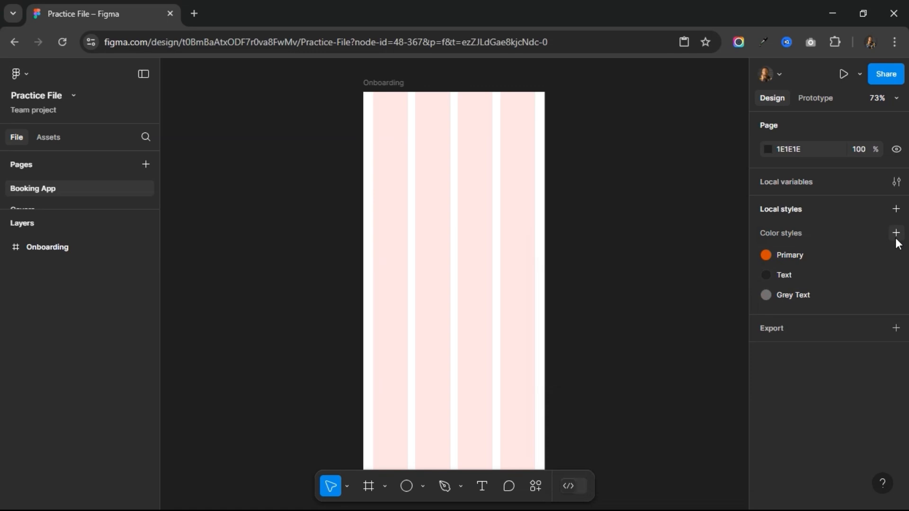
Create a local color style named Indicators with the default color D9D9D9.
click(896, 233)
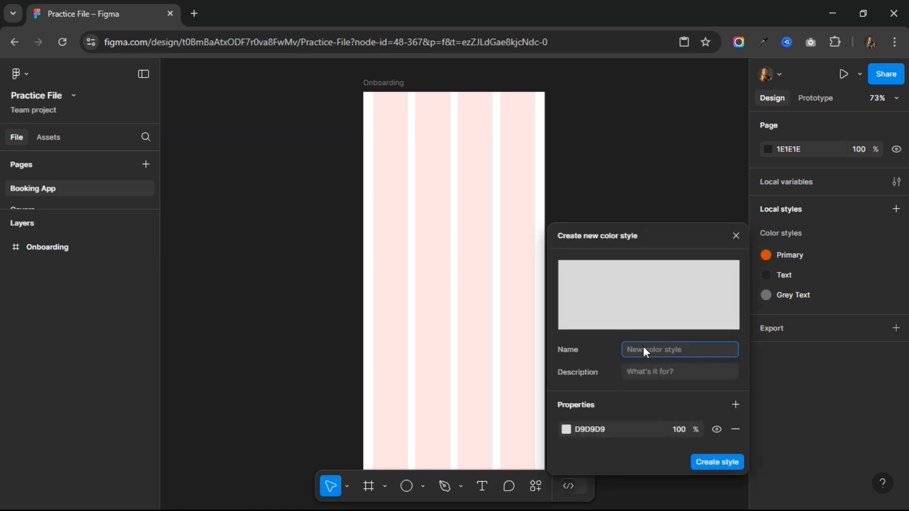
text(Indicators)
key(Return)
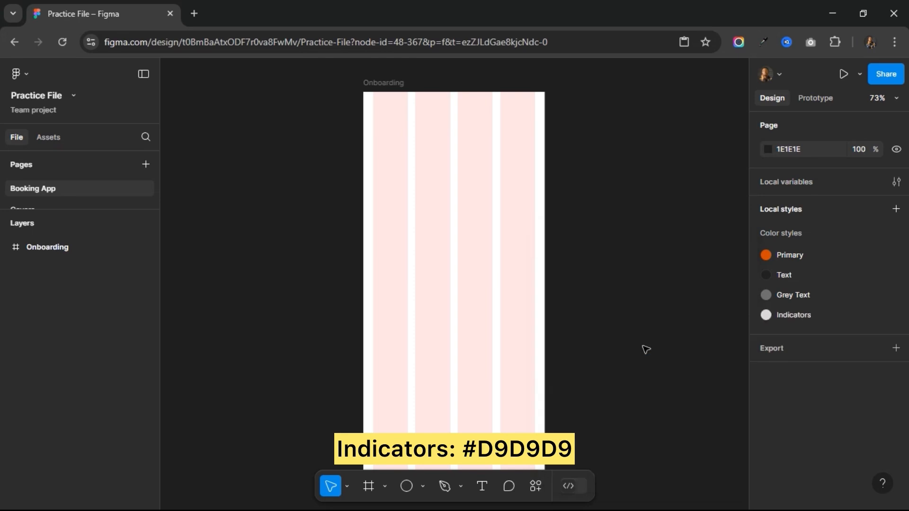
Create a local color style named Features Button with the hex color F5F5F5.
click(897, 232)
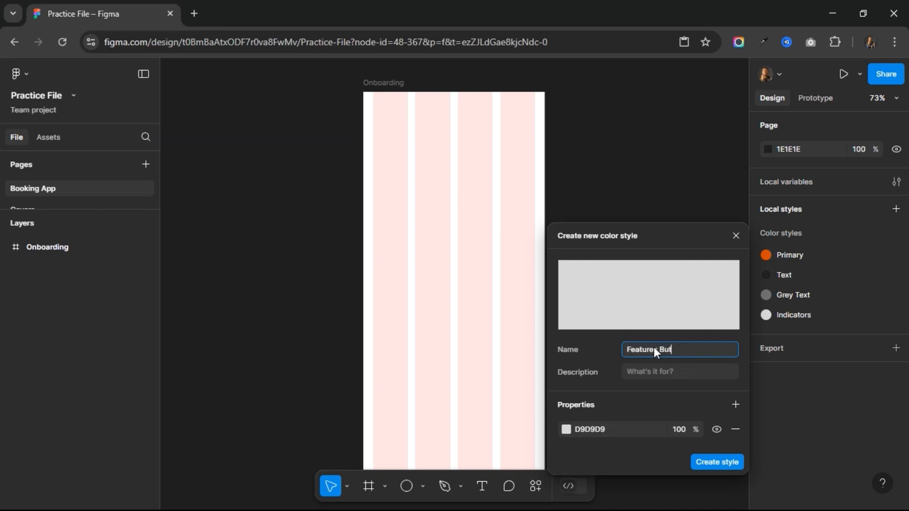
text(Features Button)
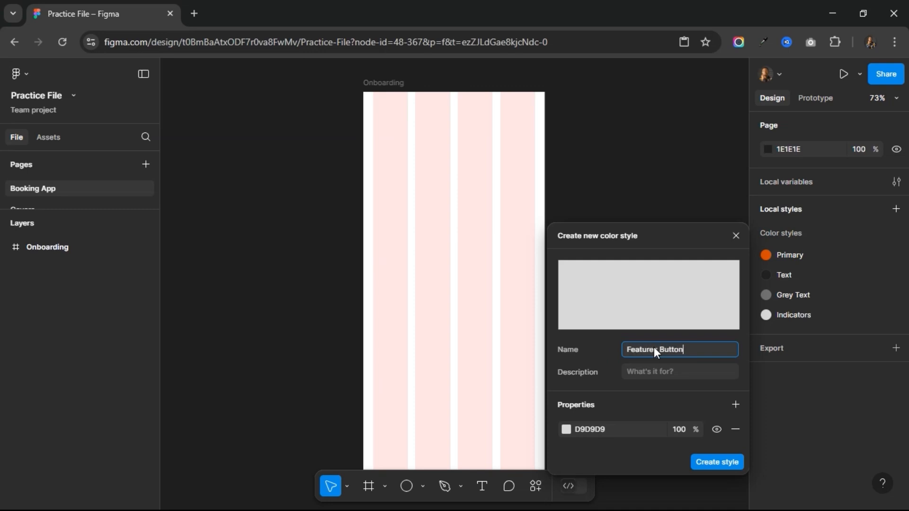
click(615, 429)
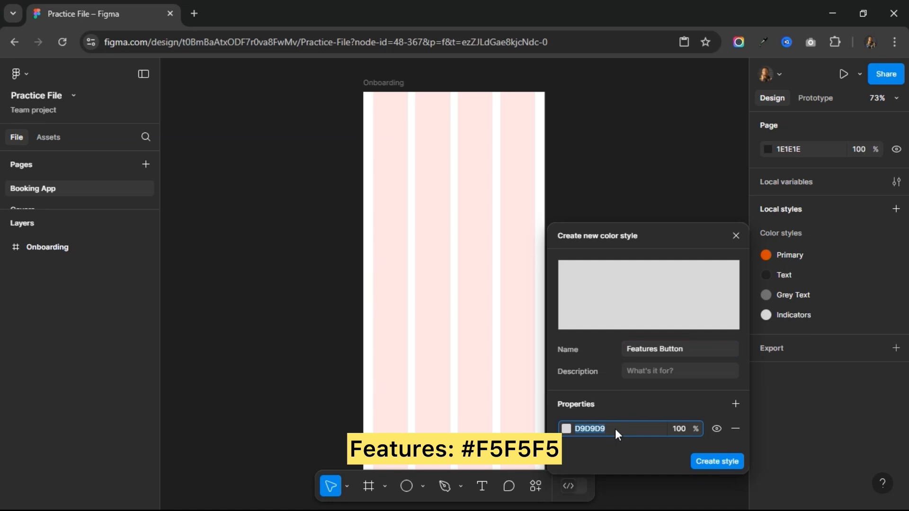
text(F5F5F5)
key(Return)
click(708, 456)
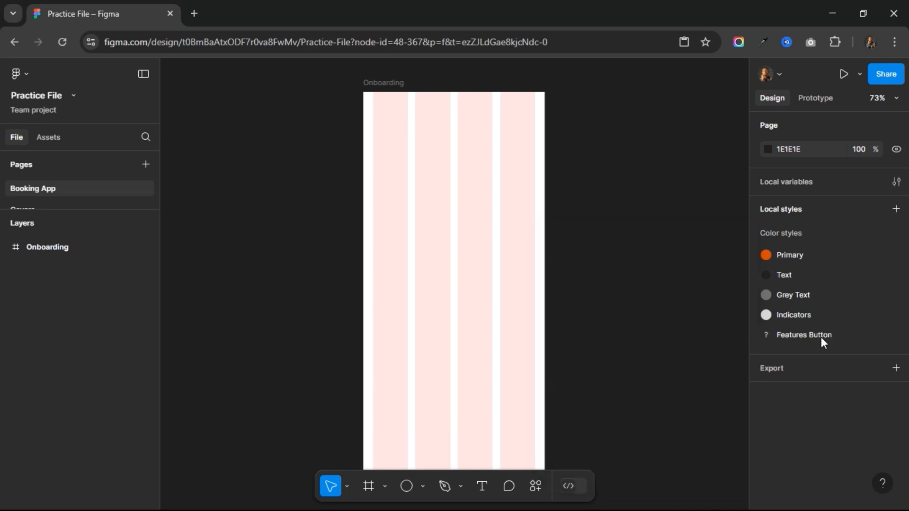
Create a local color style named Outlines with the hex color E3E3E3.
click(894, 234)
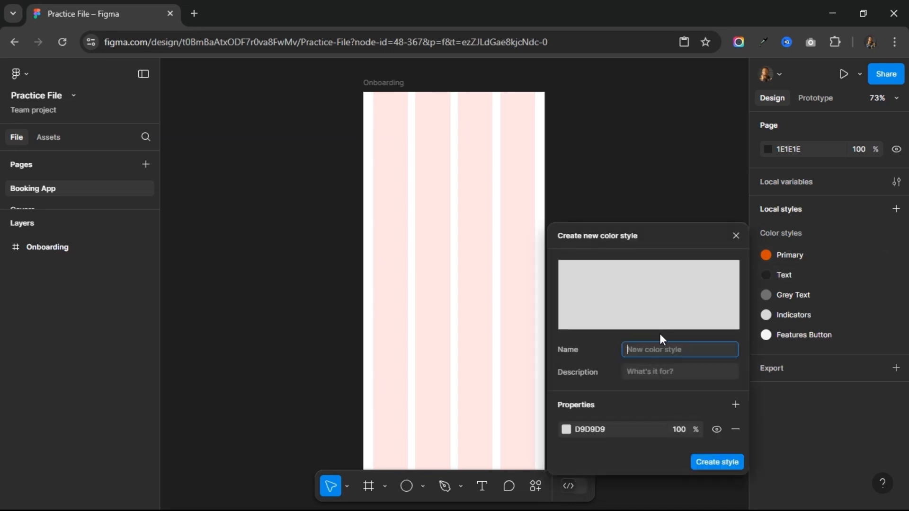
text(Outlines)
click(614, 425)
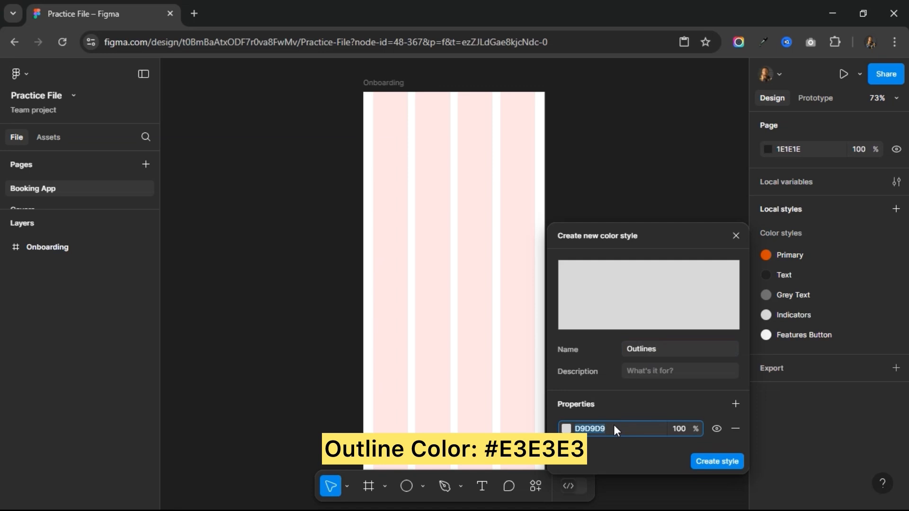
text(E3E3E3)
key(Return)
click(705, 460)
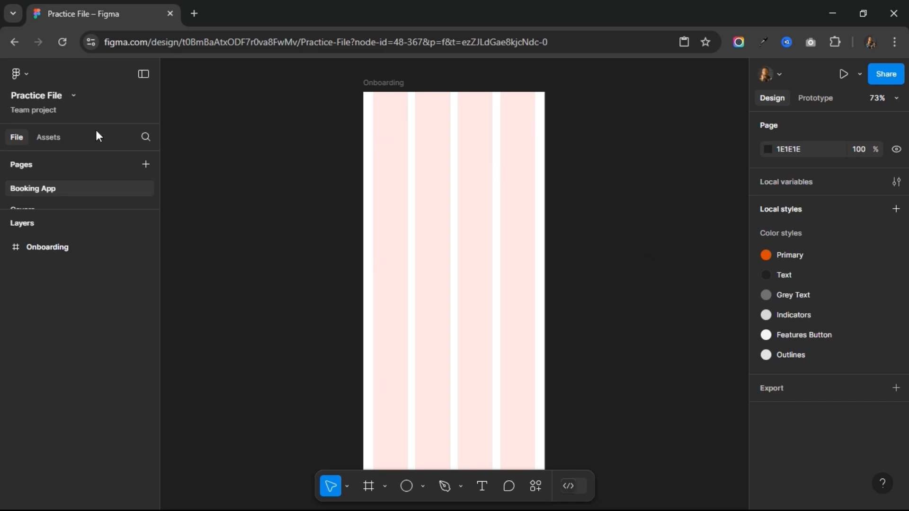
Insert an instance of the Status Bar - iPhone component found by searching all asset libraries for "status".
click(42, 137)
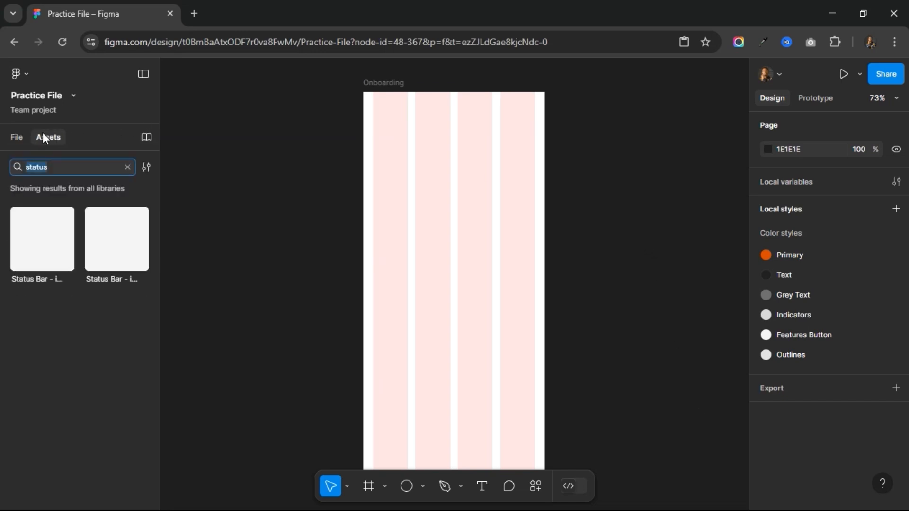
click(55, 168)
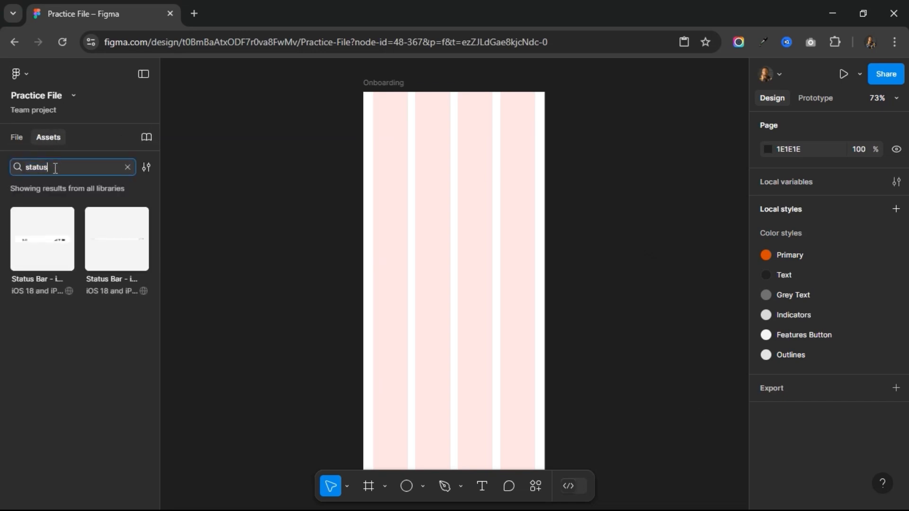
click(52, 232)
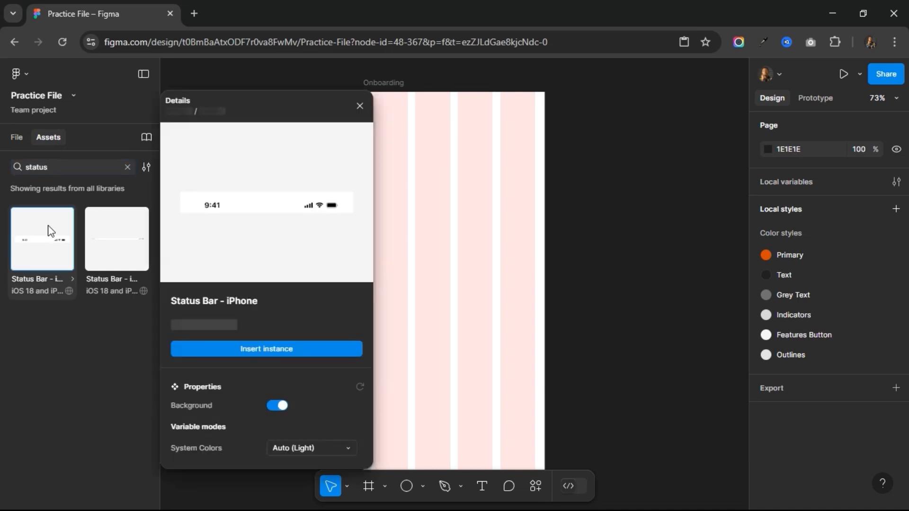
click(243, 353)
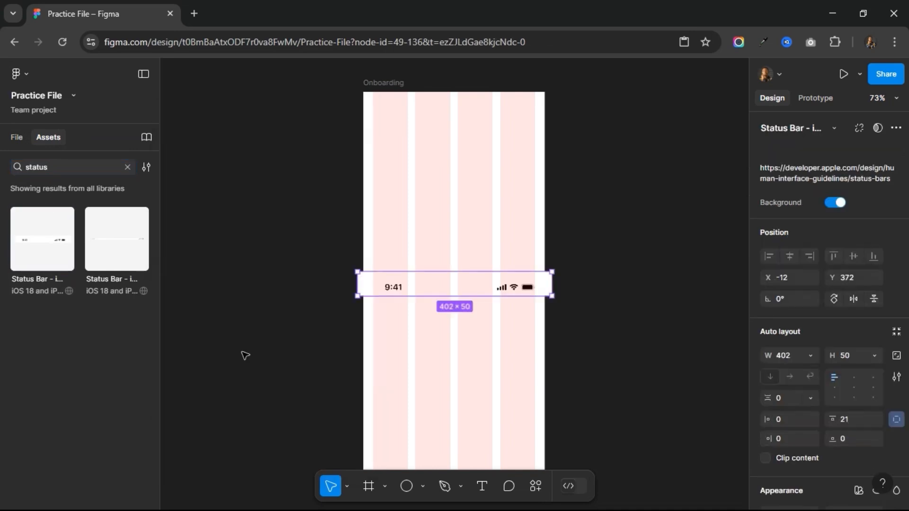
Move the status bar out of the Onboarding frame onto the empty canvas beside it and detach the instance.
drag(471, 287, 287, 275)
right_click(286, 273)
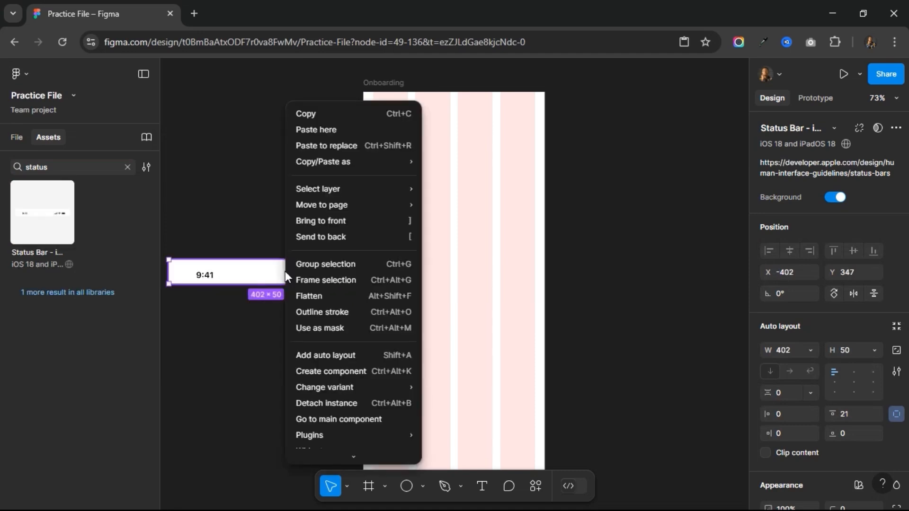
click(330, 404)
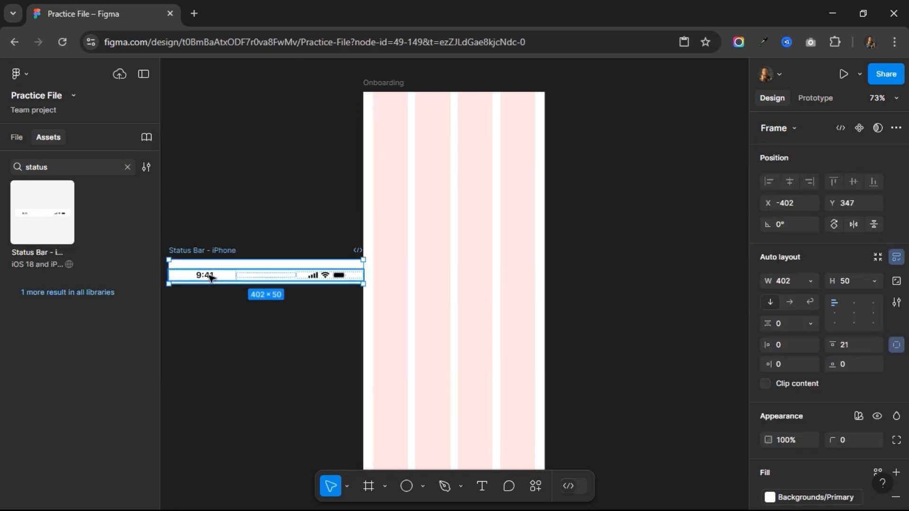
Left-align the time in its status bar auto layout frame and set that frame's left padding to 20.
click(209, 277)
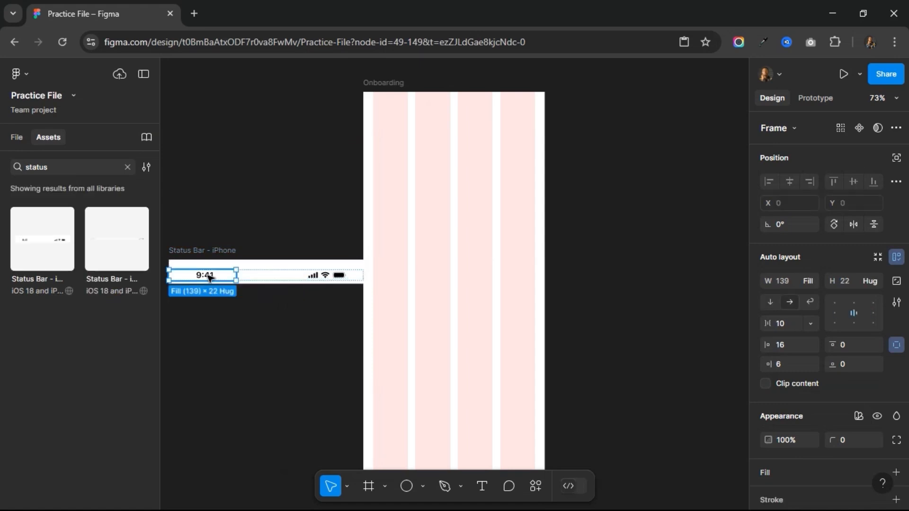
click(833, 310)
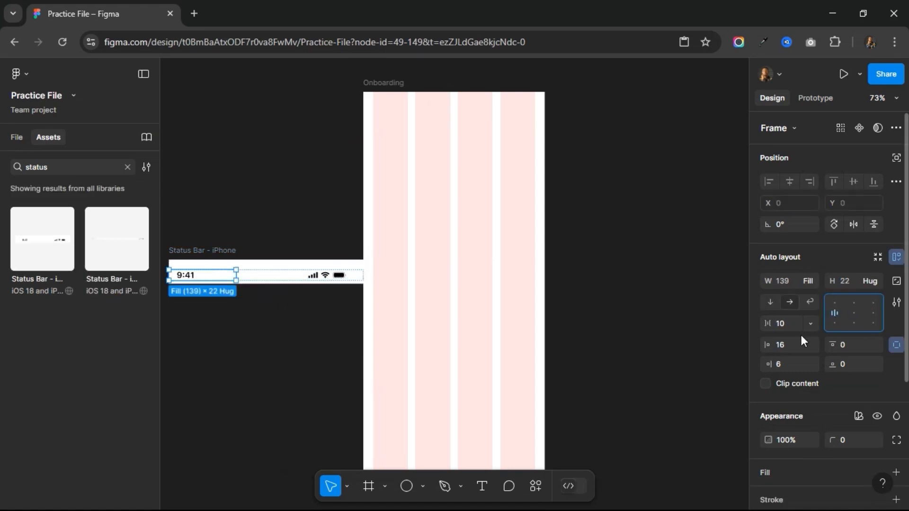
click(790, 346)
text(20)
key(Return)
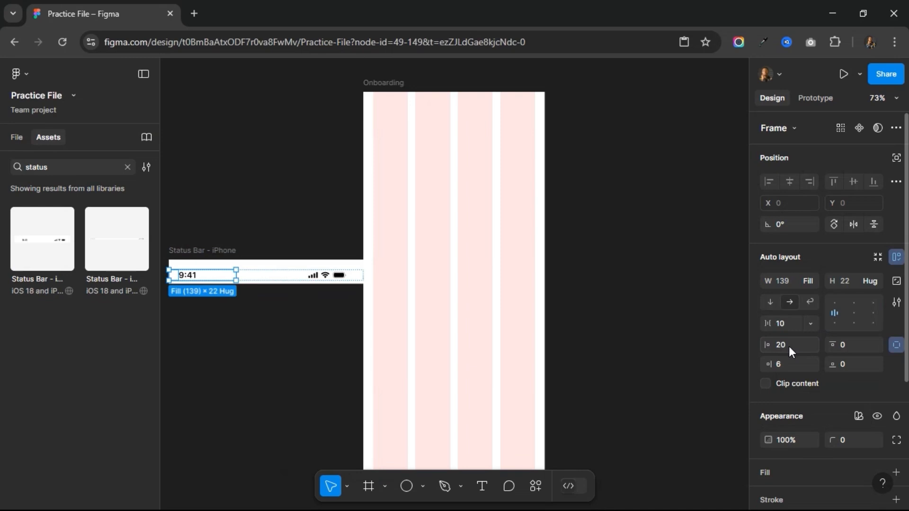
Right-align the signal, Wi-Fi and battery icons in their auto layout frame and set its right padding to 20.
click(346, 278)
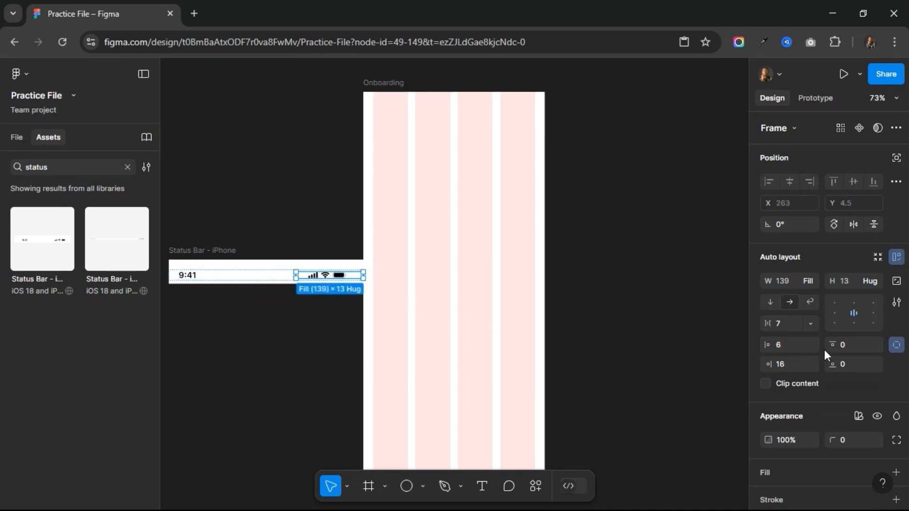
click(874, 314)
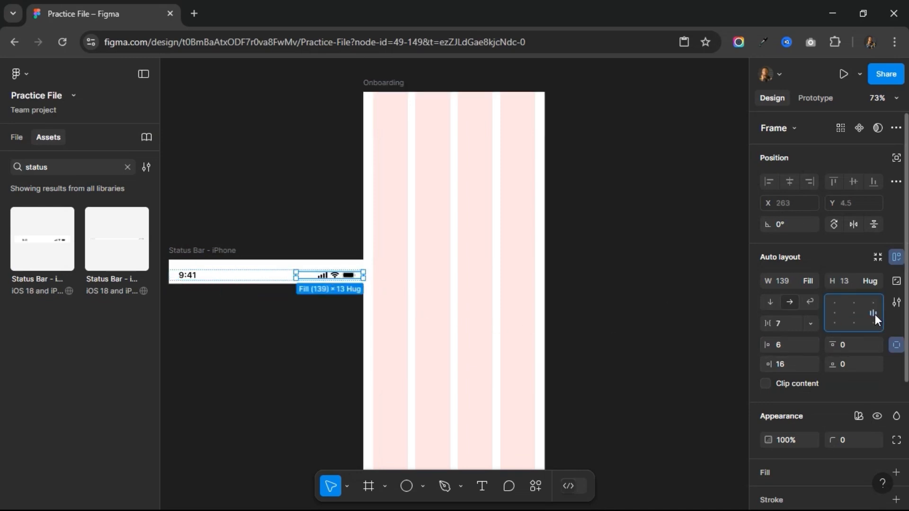
click(784, 368)
text(20)
key(Return)
Remove the Backgrounds/Primary fill from the whole status bar frame and set its width to 375.
click(193, 258)
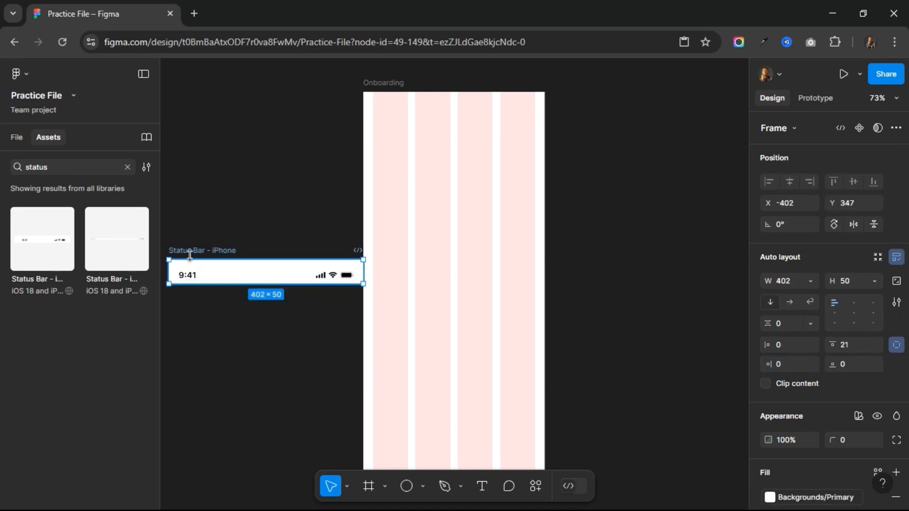
scroll(848, 403, down, 3)
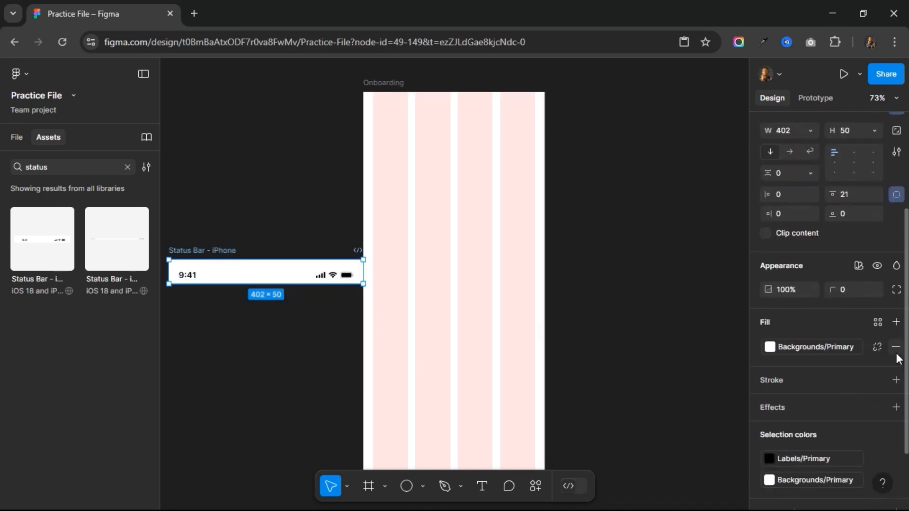
click(896, 346)
scroll(792, 208, up, 3)
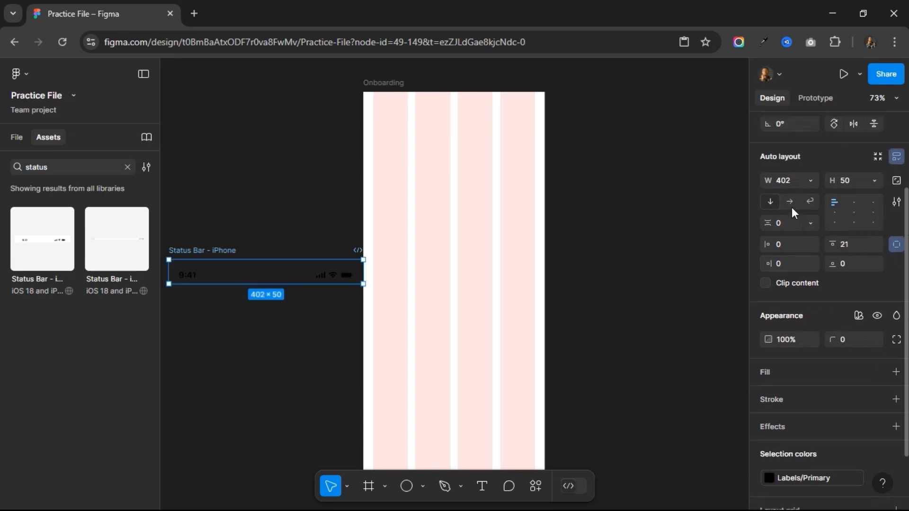
click(791, 227)
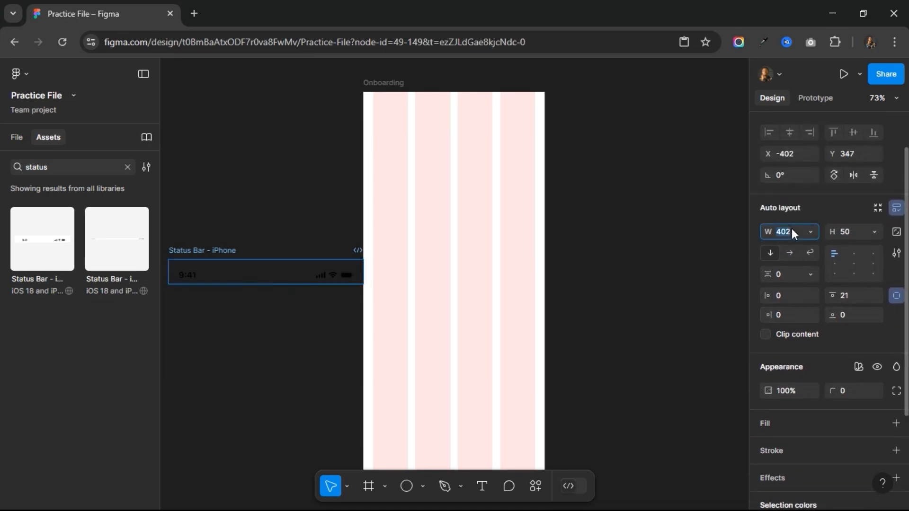
key(Return)
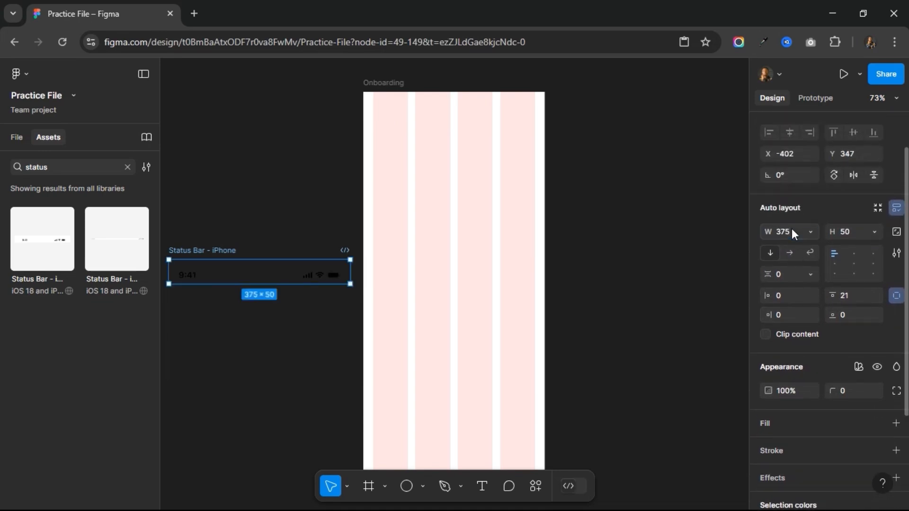
Place the status bar inside the Onboarding frame, aligned to its top edge and centered horizontally.
drag(221, 251, 436, 173)
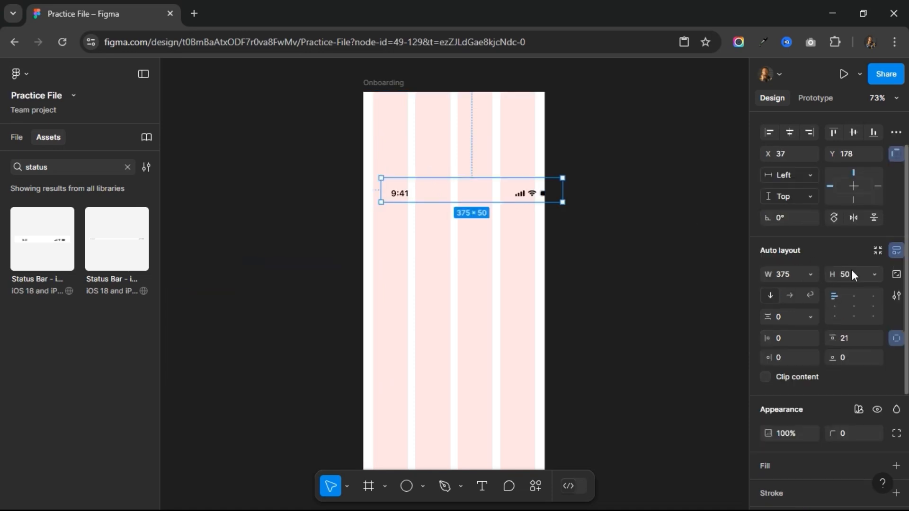
scroll(851, 269, up, 1)
click(833, 186)
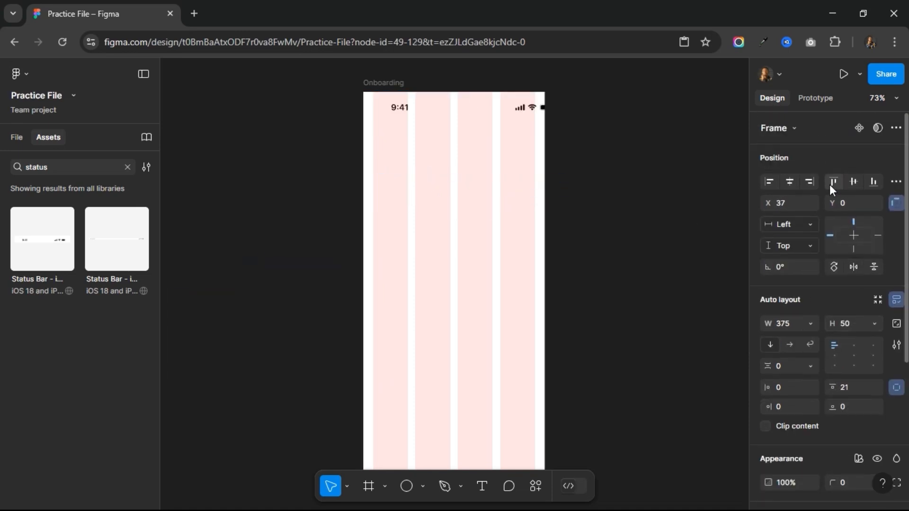
click(788, 183)
Search the asset libraries for "home indicator" and insert an iPhone portrait instance of the Home Indicator component.
double_click(50, 169)
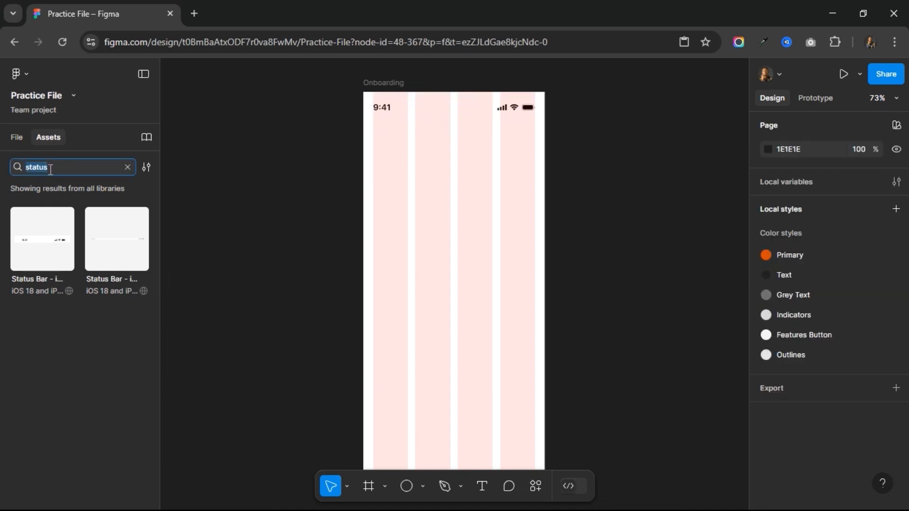
key(BackSpace)
text(home)
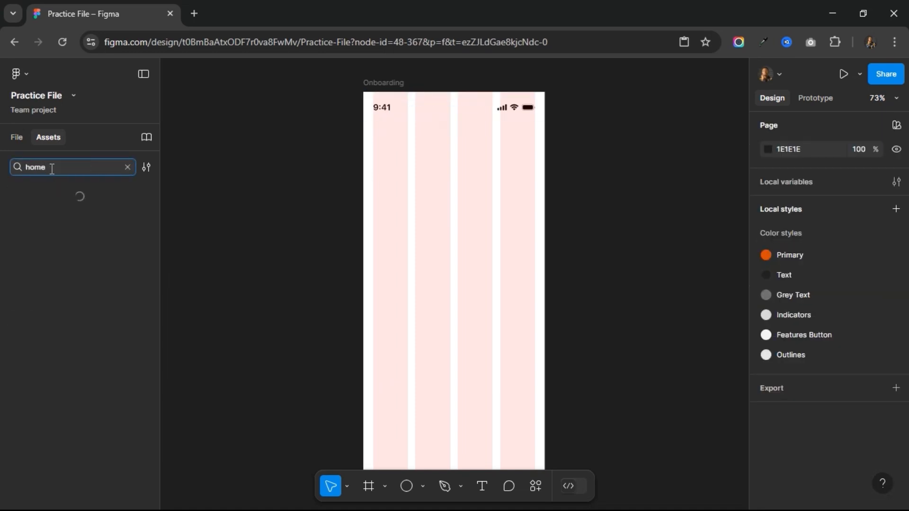
text( indicator)
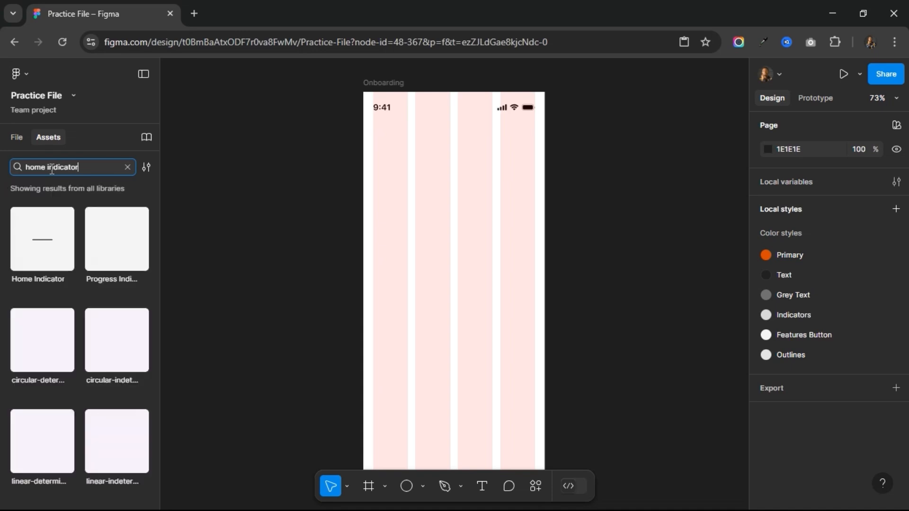
click(56, 239)
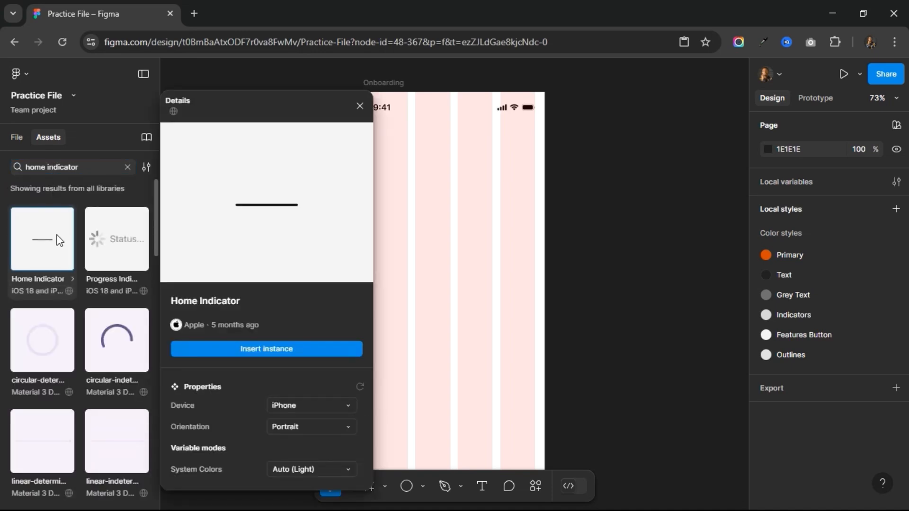
click(229, 350)
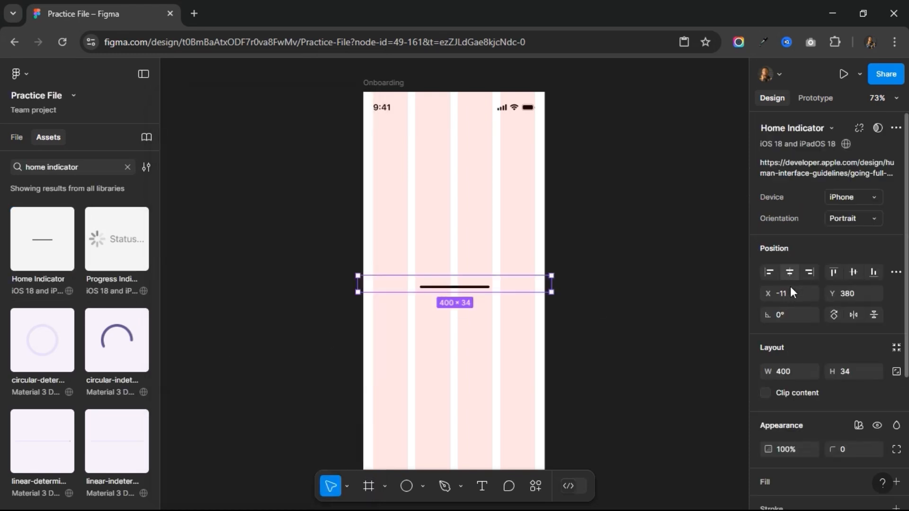
Set the Home Indicator's width to 375.
click(795, 372)
text(375)
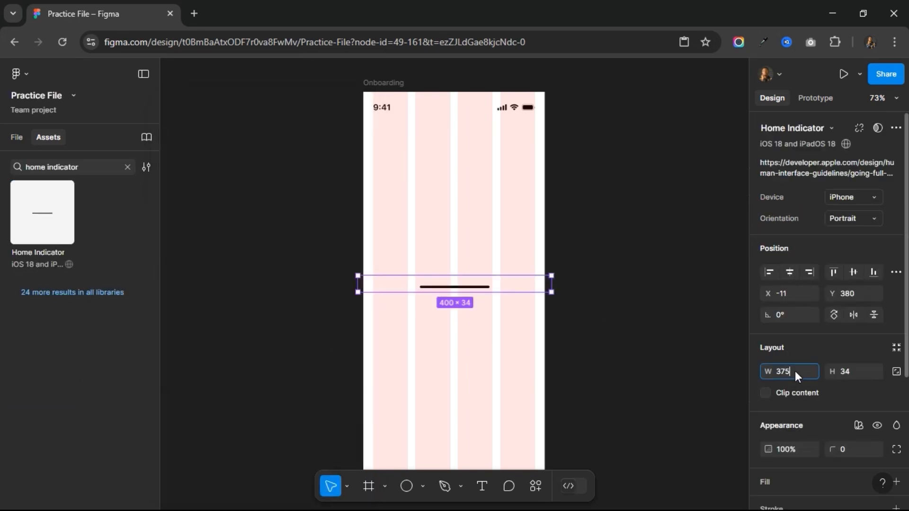
key(Return)
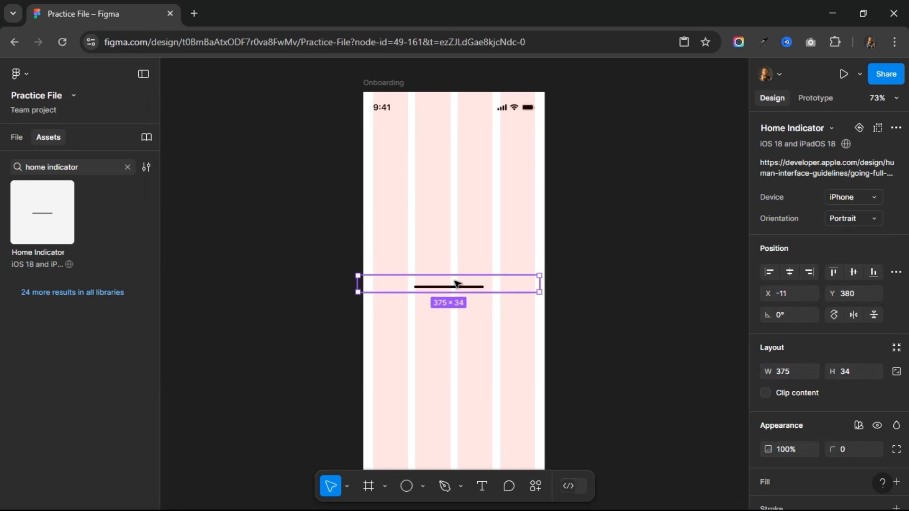
Place the Home Indicator inside the Onboarding frame, centered horizontally and aligned to its bottom edge.
drag(457, 284, 484, 344)
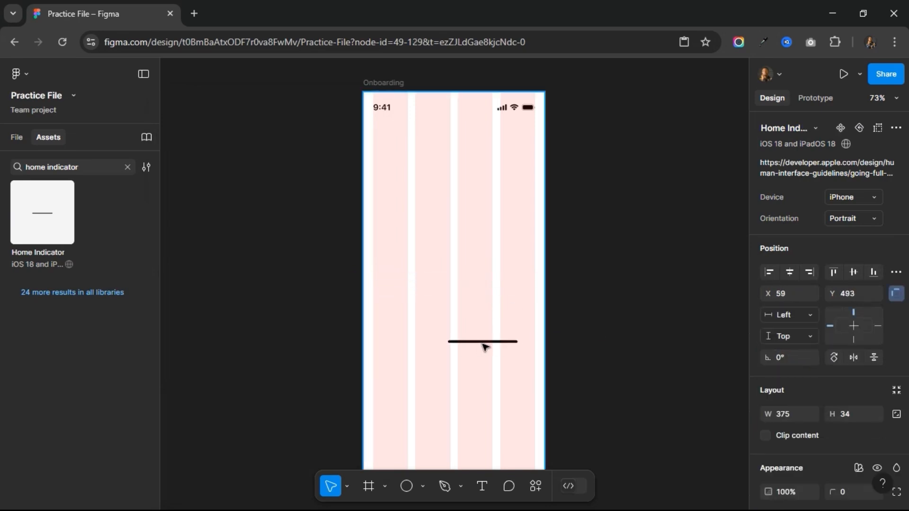
click(790, 273)
click(872, 272)
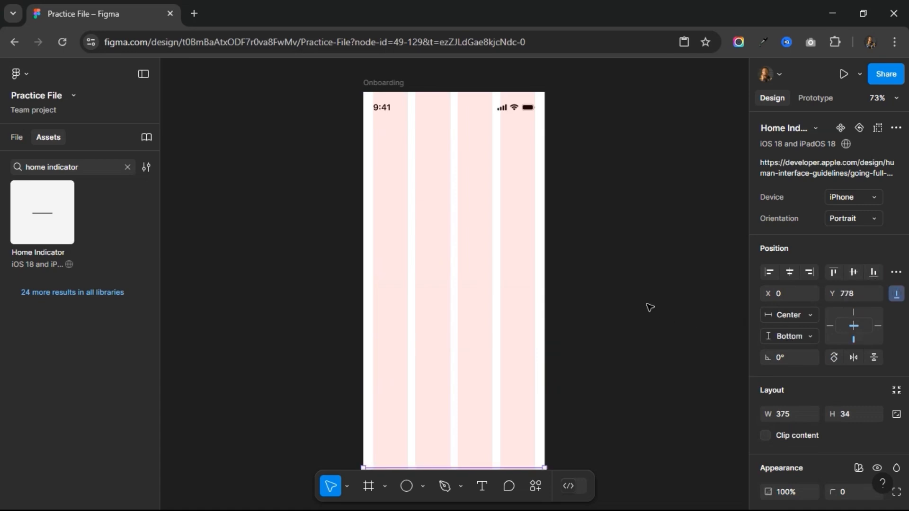
scroll(646, 306, down, 1)
click(610, 313)
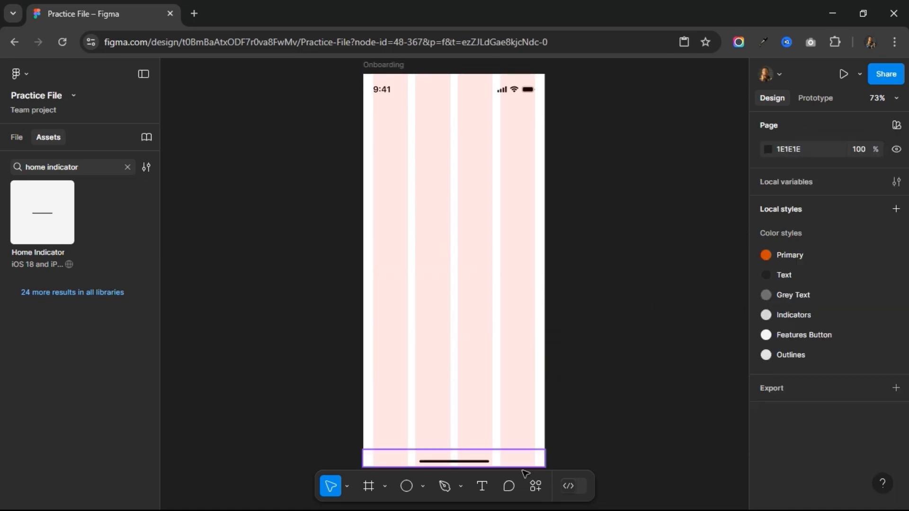
Add a text layer reading "Skip" near the left margin of the Onboarding frame, below the status bar.
click(482, 490)
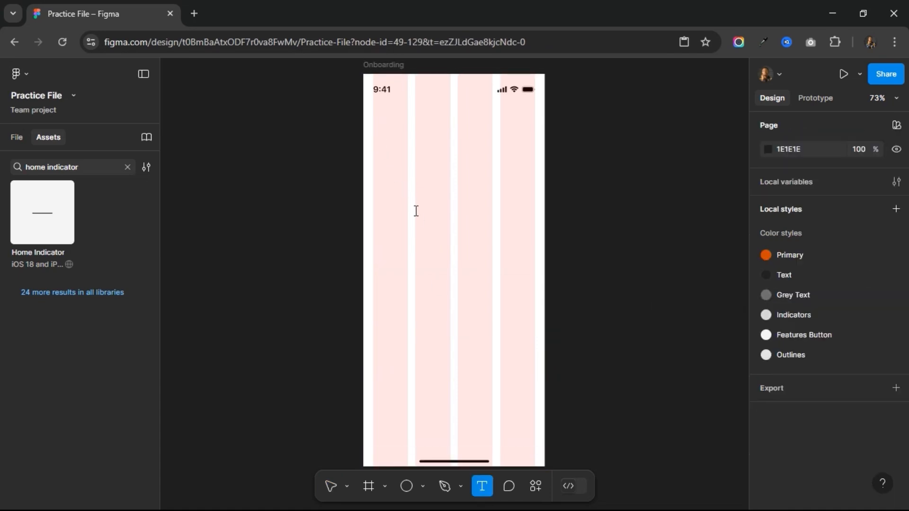
click(380, 148)
text(Skip)
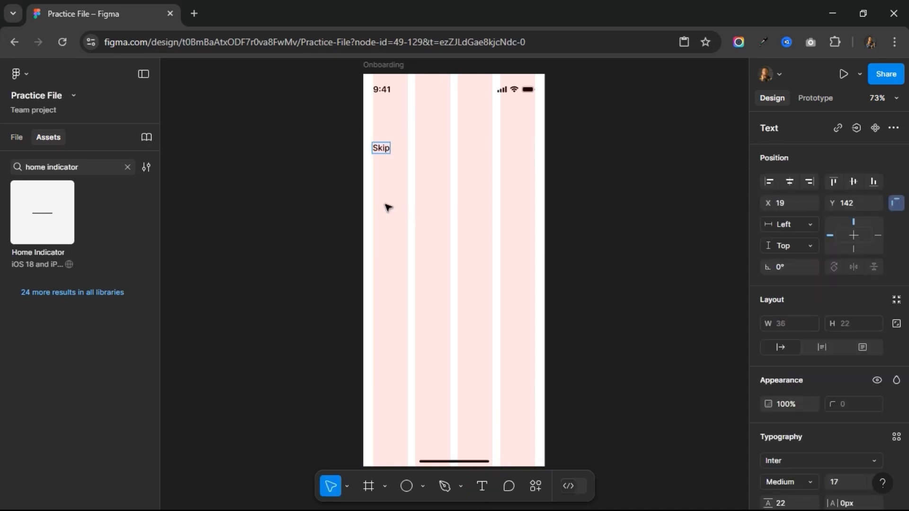
key(Escape)
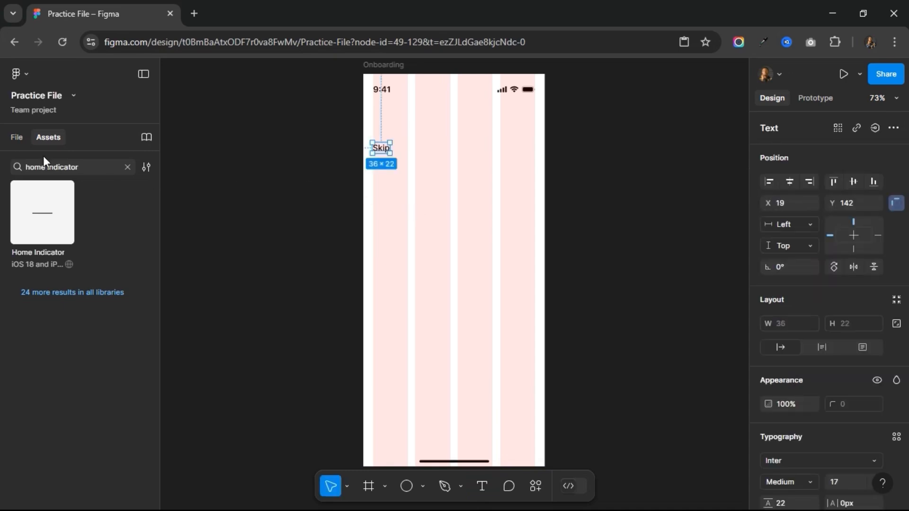
Show the file's layers and move the Skip text up closer to the status bar, to about X 26, Y 94.
click(19, 138)
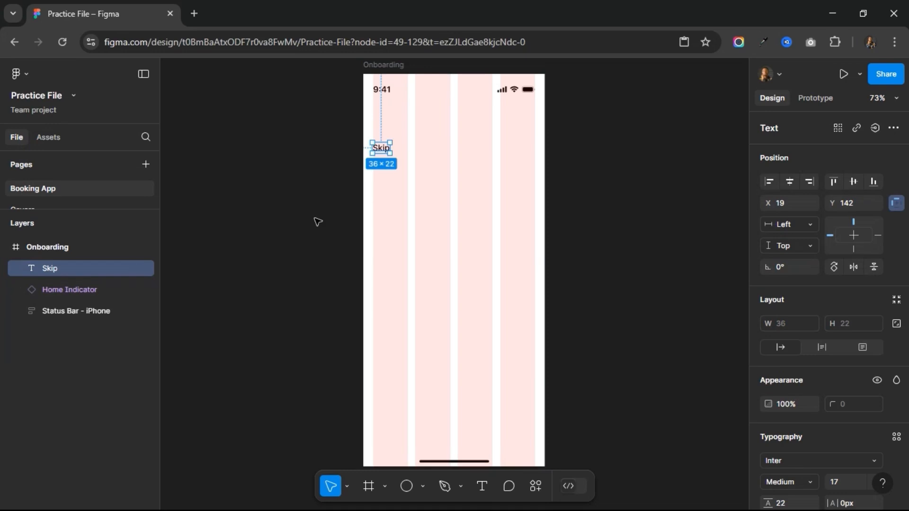
key(shift+0)
scroll(436, 162, up, 3)
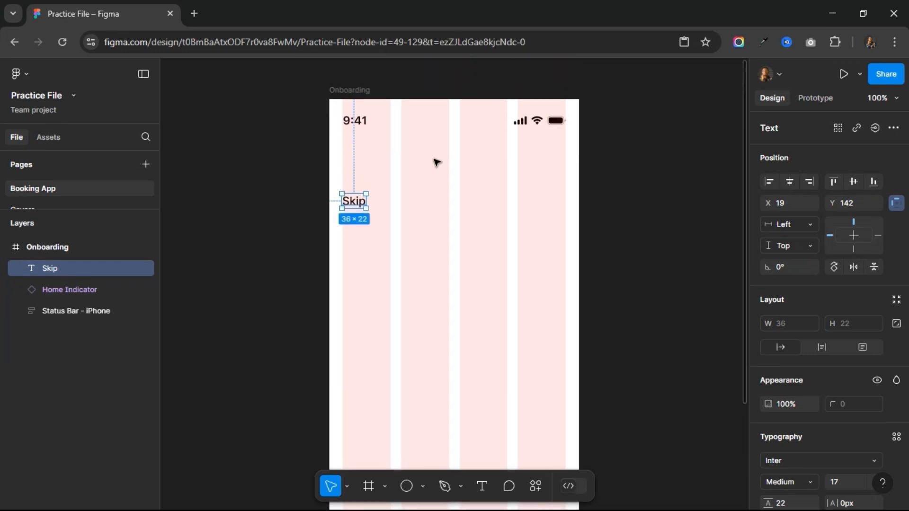
drag(359, 204, 363, 173)
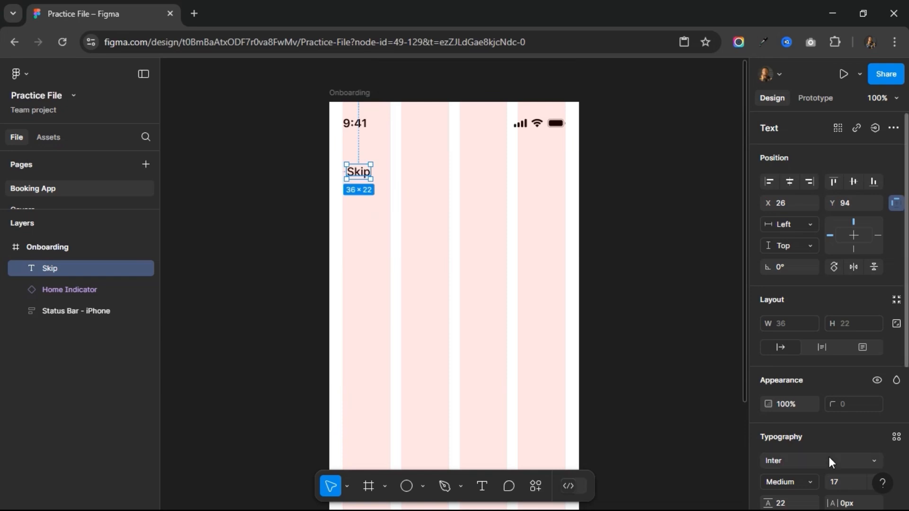
Set the Skip text's font size to 16.
click(843, 481)
text(16)
key(Return)
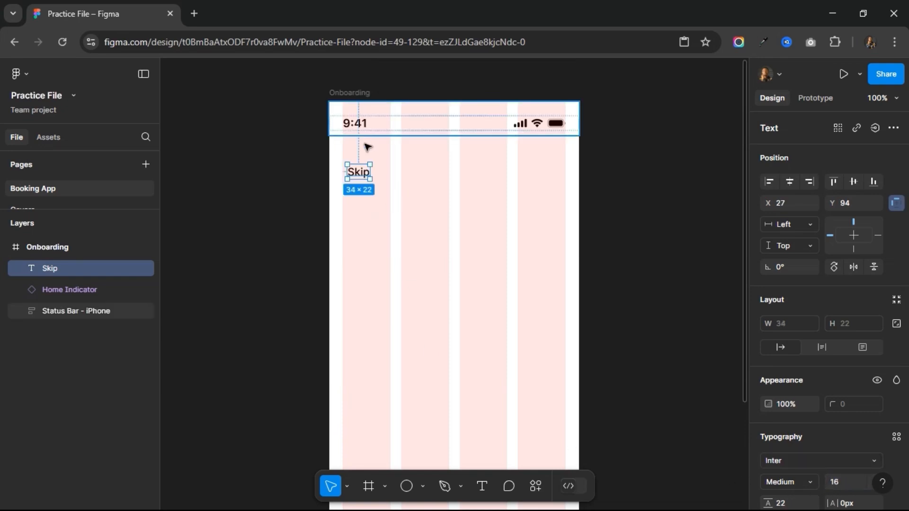
Move the Skip text up to Y 70, leaving a 20 px gap below the status bar.
key(ctrl+equal)
scroll(371, 156, up, 3)
key(alt)
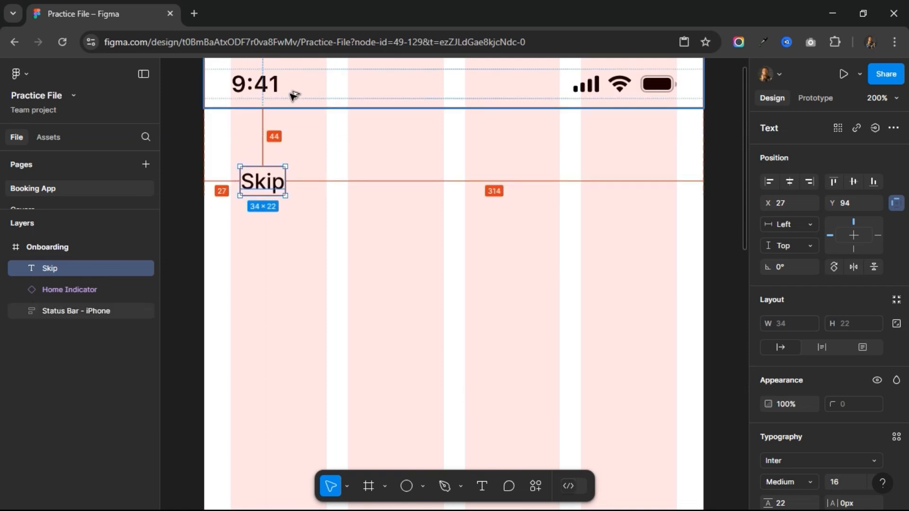
key(Up)
key(Up)
key(Up)
key(Up)
key(shift+Up)
key(shift+Up)
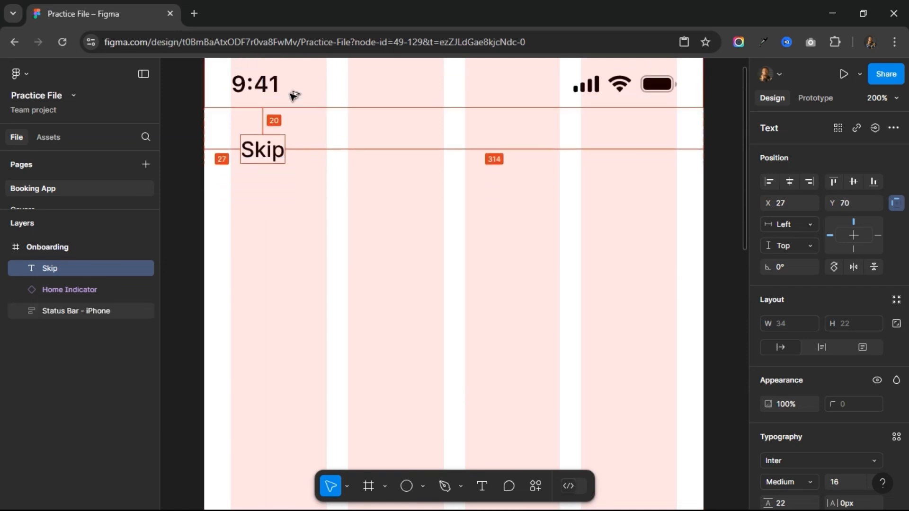
Move the Skip text sideways to X 20 so it lines up with the edge of the first grid column.
key(Left)
key(Left)
key(Left)
key(Left)
key(Left)
key(Left)
key(Left)
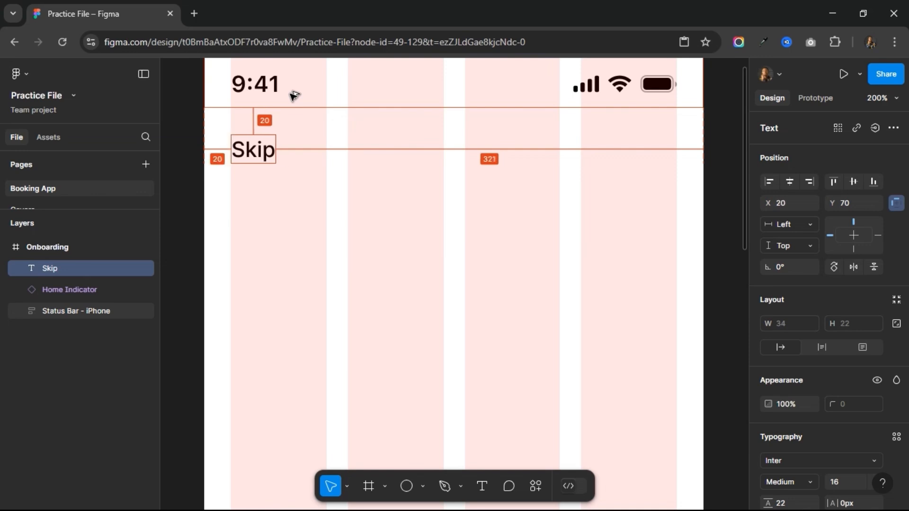
Draw a 24 × 8 rectangle to the right of the Skip text and set its corner radius to 100.
click(424, 486)
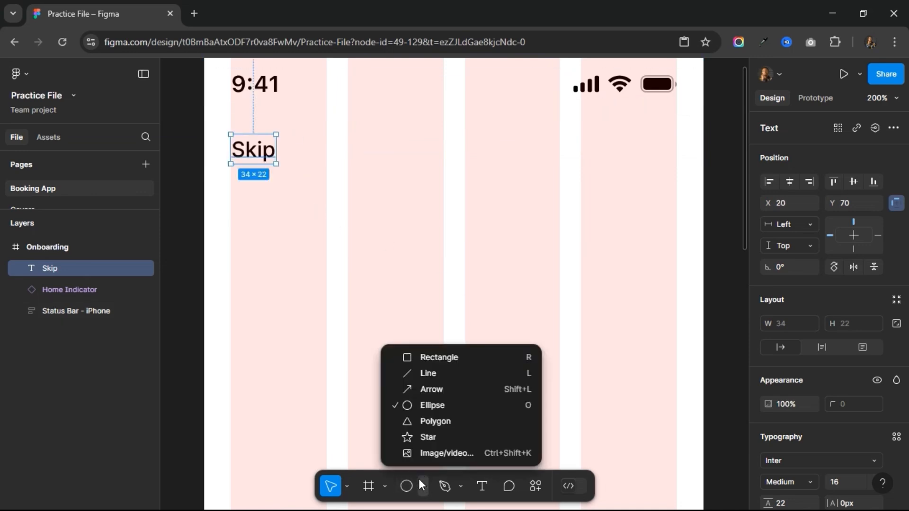
click(427, 358)
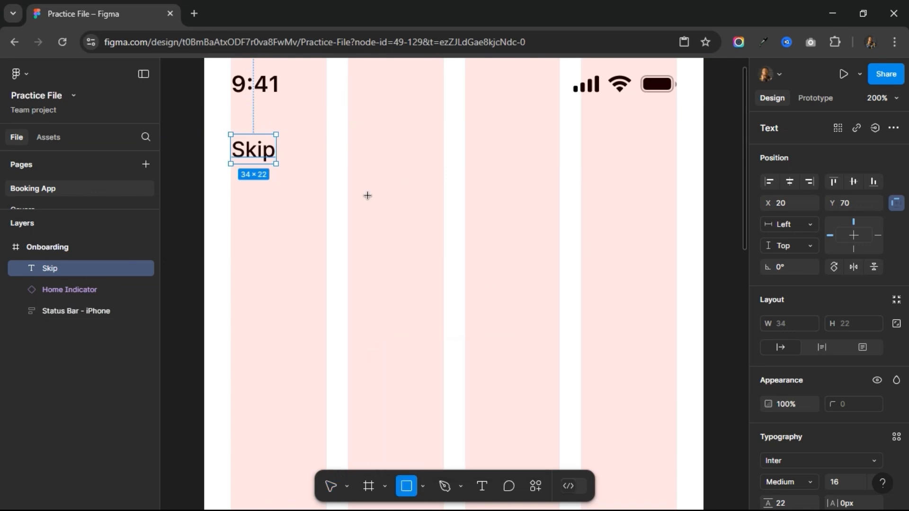
drag(454, 142, 487, 152)
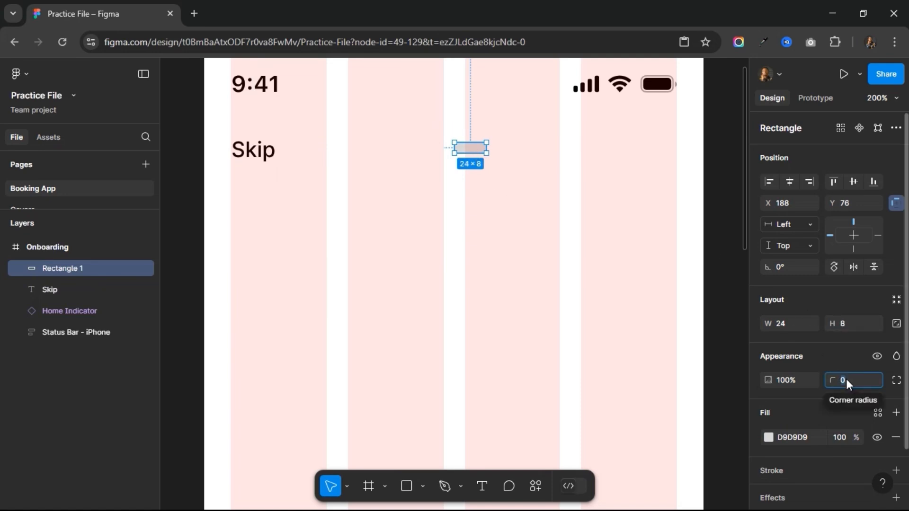
text(100)
key(Return)
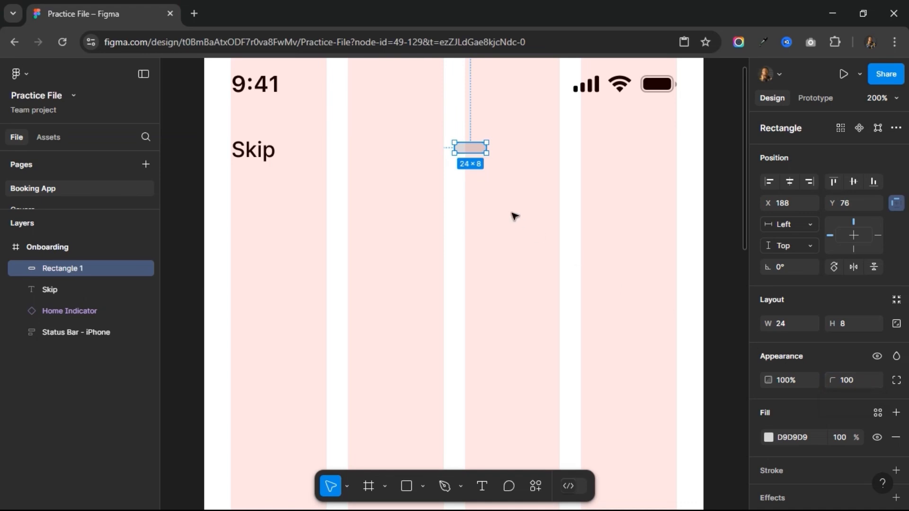
Duplicate the rounded bar into a horizontal auto layout row of three bars spaced 6 px apart.
alt+drag(473, 148, 515, 148)
shift+click(480, 149)
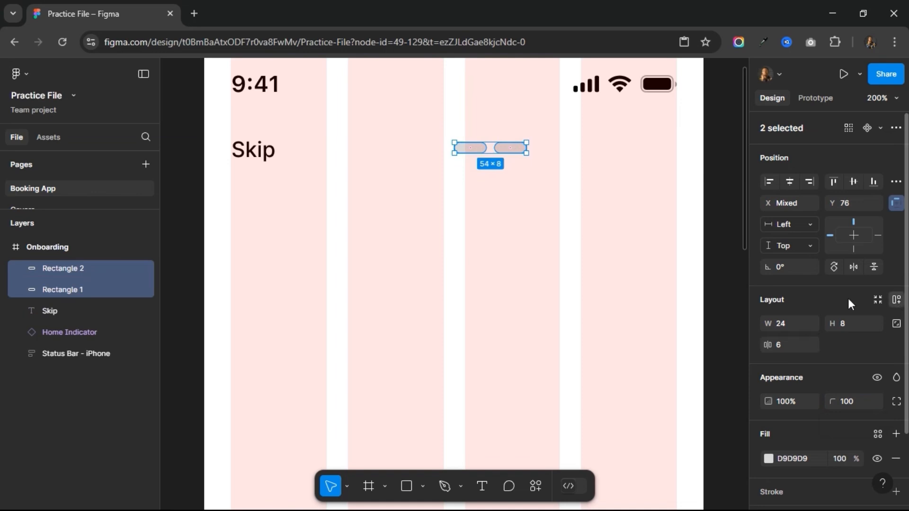
key(shift+a)
click(517, 148)
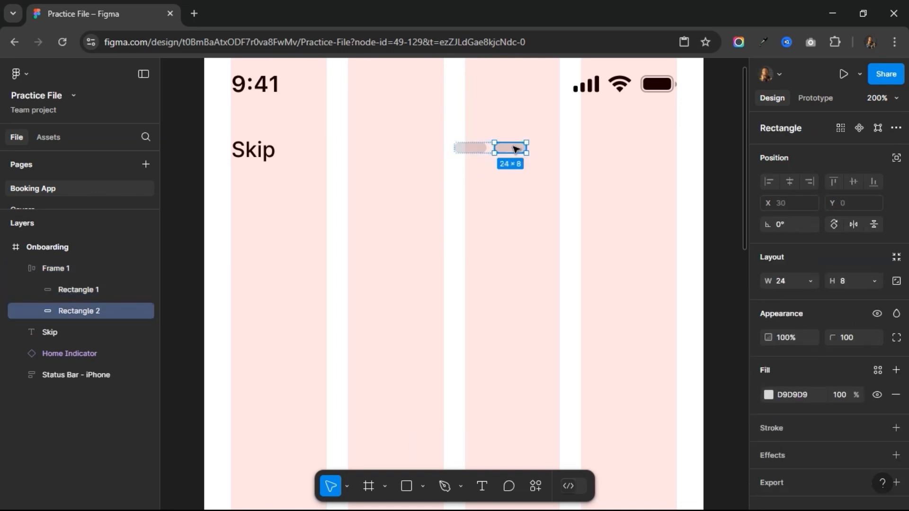
key(ctrl+d)
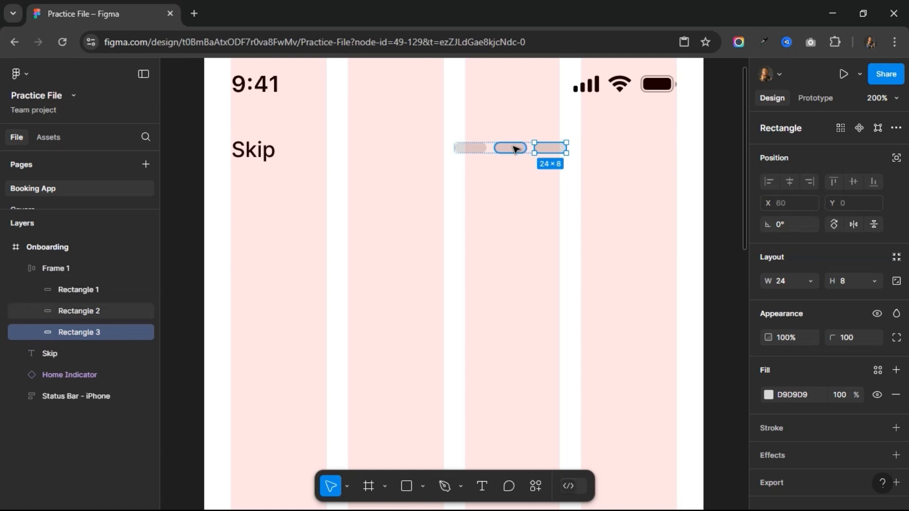
Apply the Primary color style to the first bar's fill.
click(474, 153)
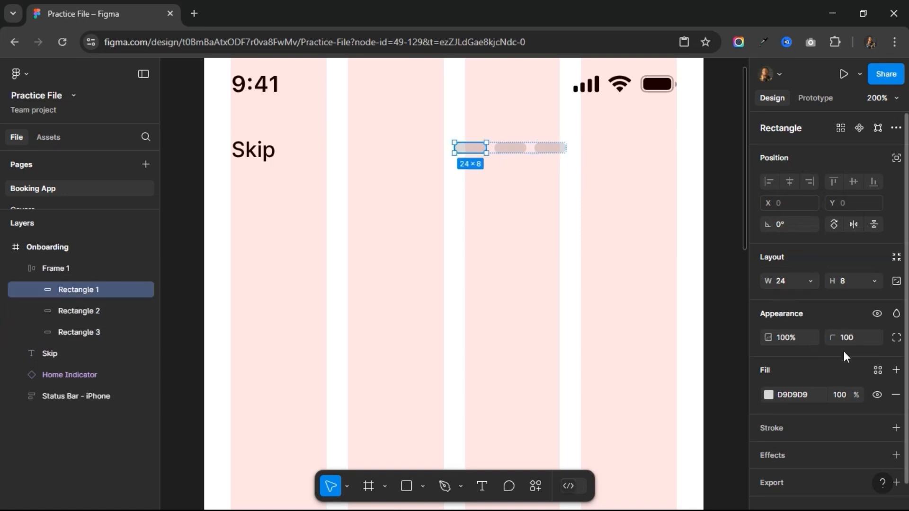
click(878, 370)
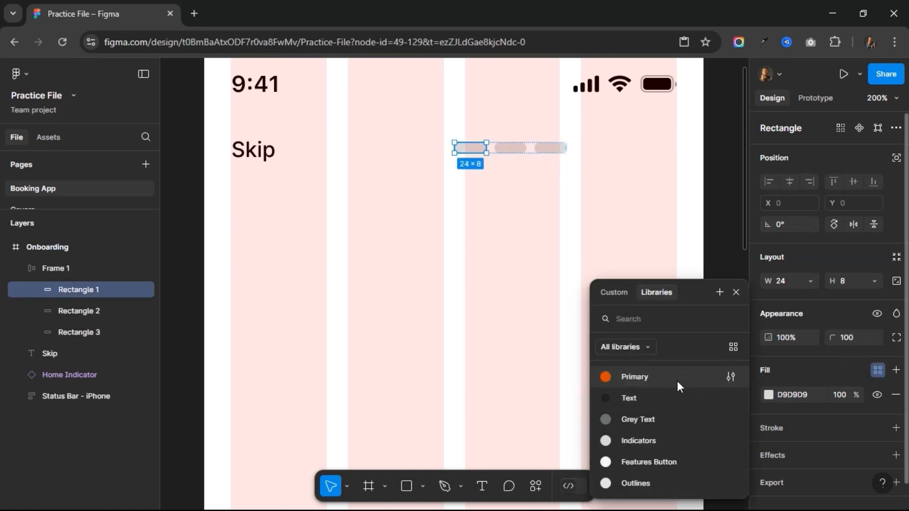
click(679, 381)
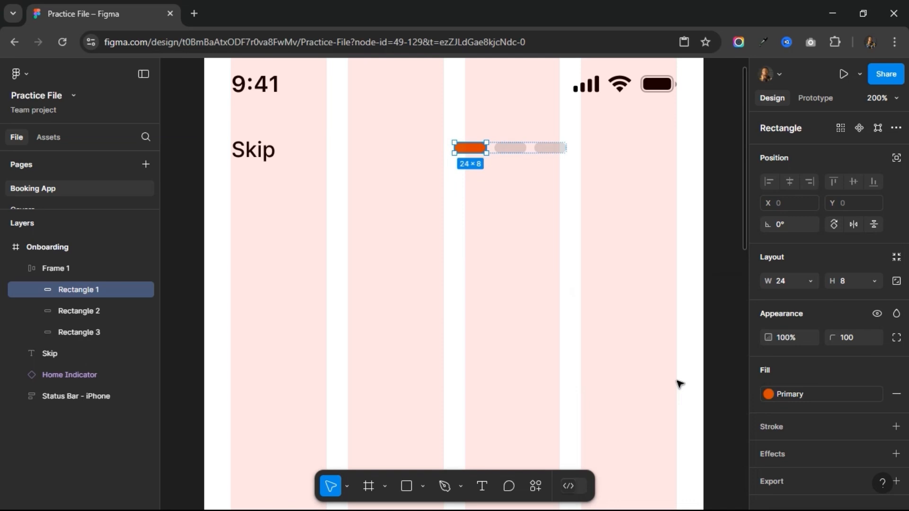
Rename the auto layout frame holding the three bars to "Page Indicators" and collapse its layers.
double_click(51, 265)
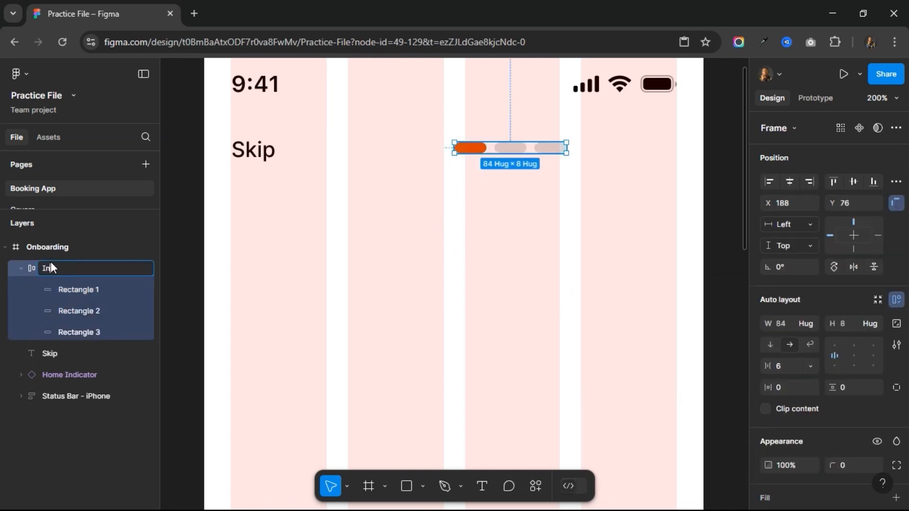
text(Indicators)
key(Return)
double_click(50, 263)
key(Left)
text(Page)
key(Return)
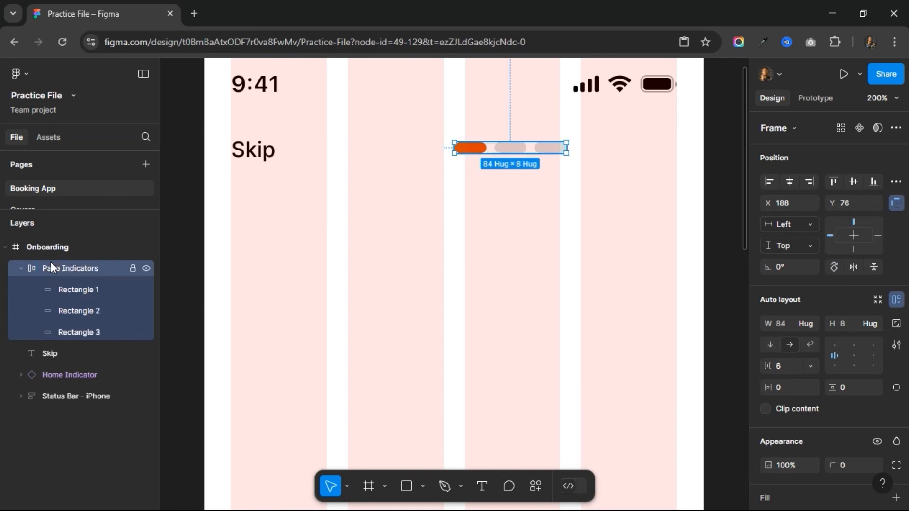
click(19, 268)
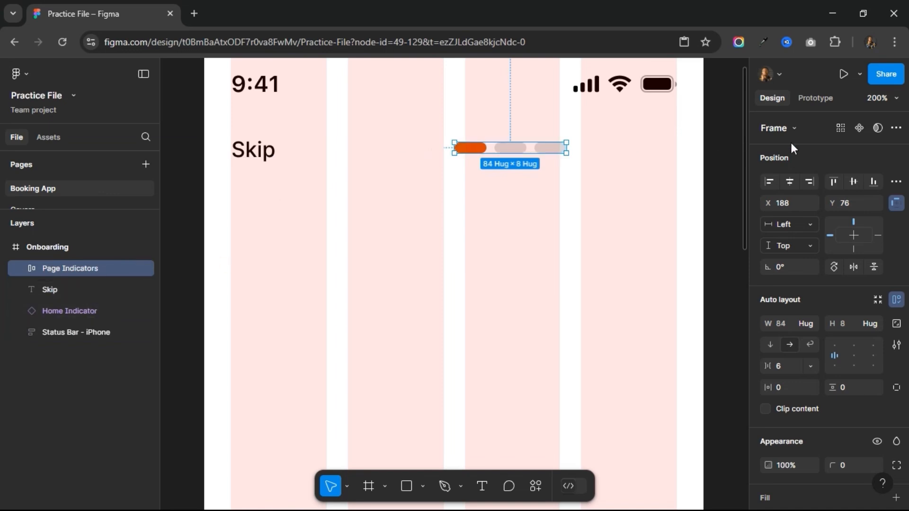
Align Page Indicators to the Onboarding frame's right edge and nudge it 20 px inward to X 271.
click(810, 182)
key(alt)
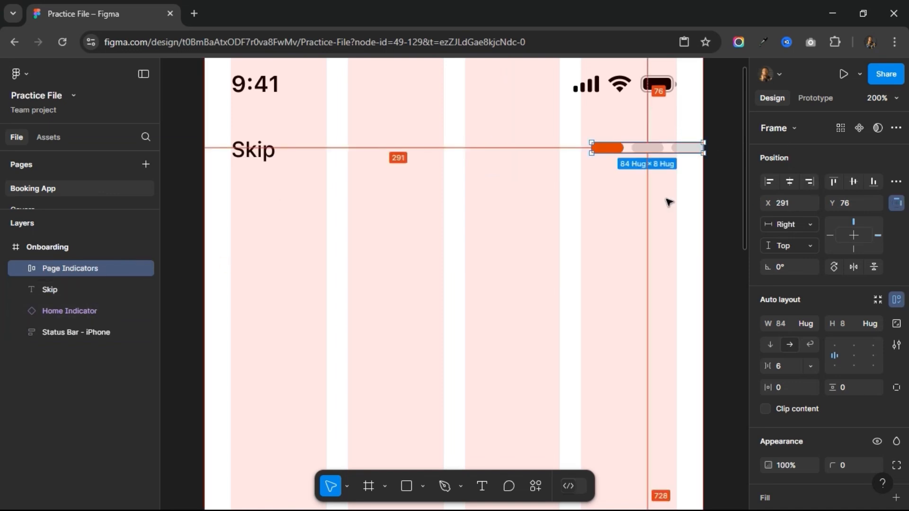
key(shift+Left)
key(shift+Left)
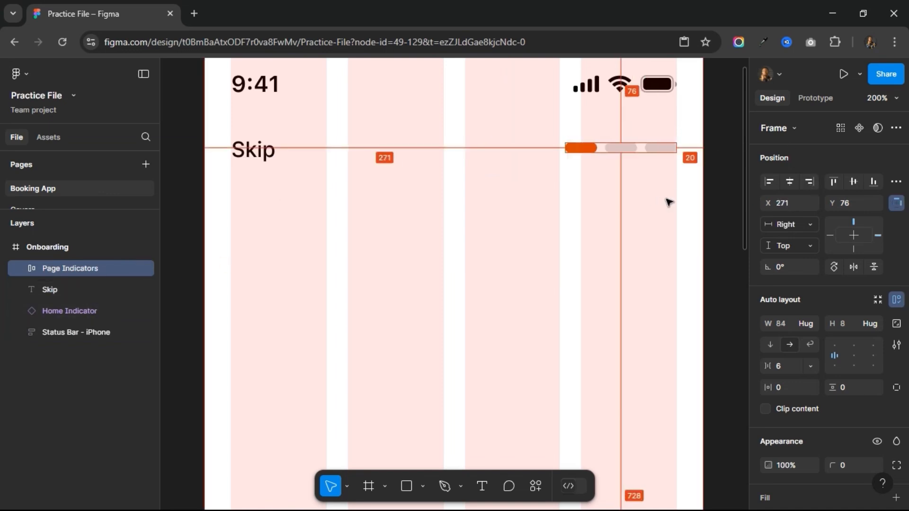
Wrap the Skip text and Page Indicators in an auto layout frame named "Skip & Indicators" and collapse its layers.
shift+click(266, 155)
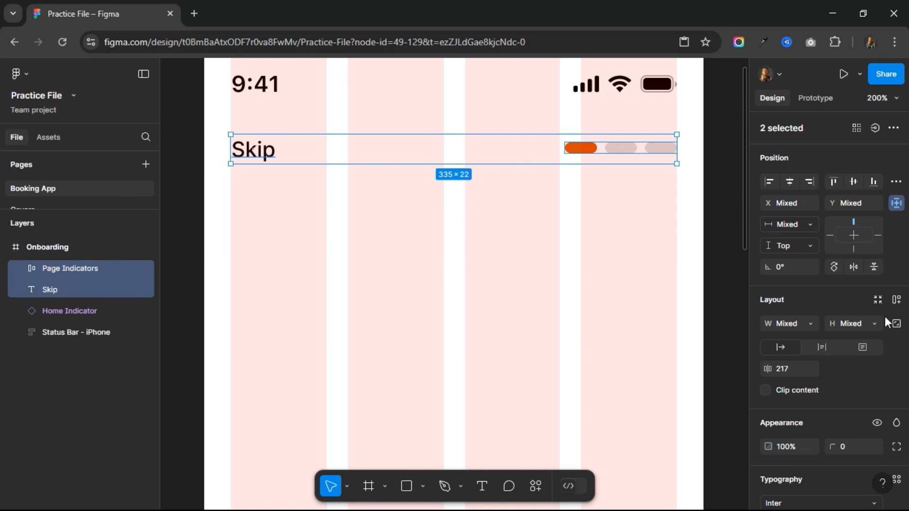
click(896, 299)
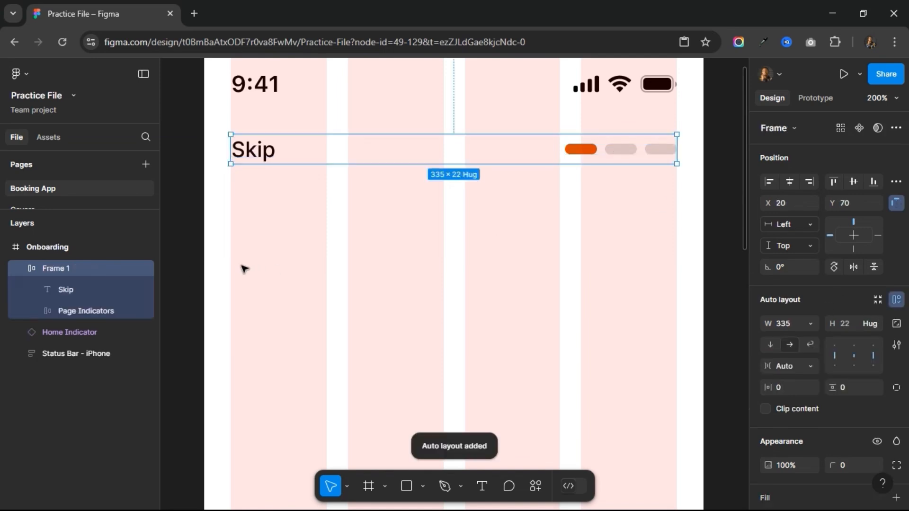
double_click(52, 269)
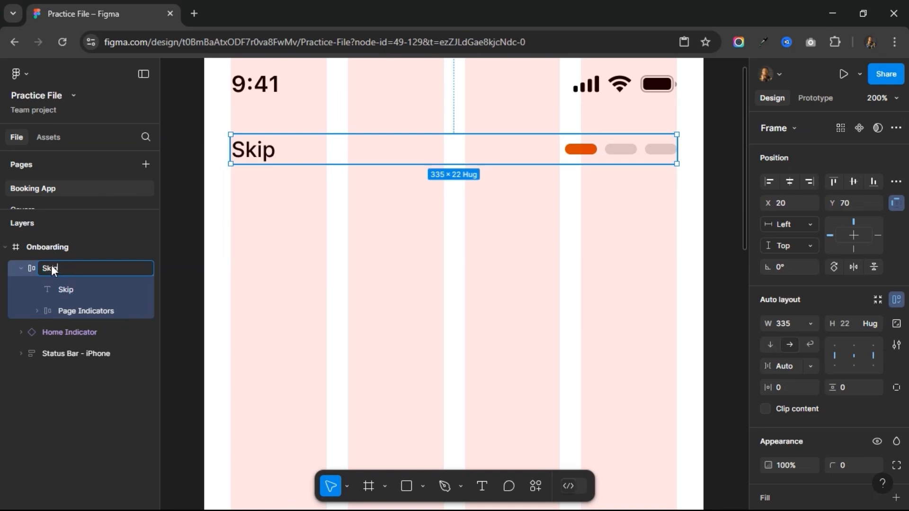
text(Skip & Indicators)
key(Return)
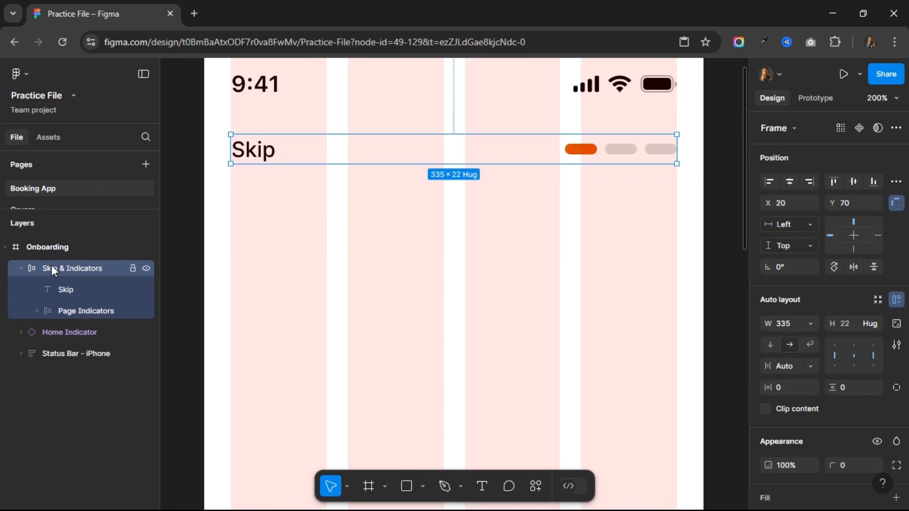
click(21, 270)
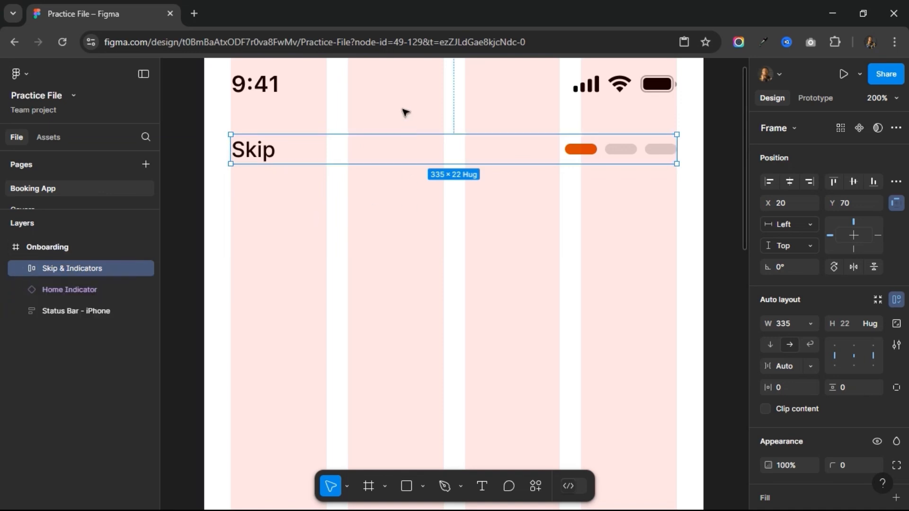
Draw a frame about 335 × 309 across the grid columns below Skip & Indicators and move it up to Y 112.
scroll(397, 264, down, 2)
key(ctrl+minus)
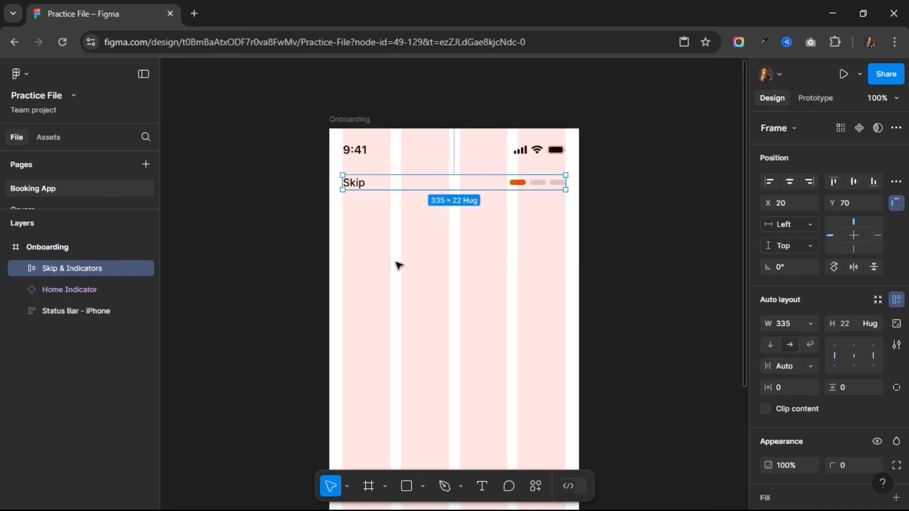
click(371, 486)
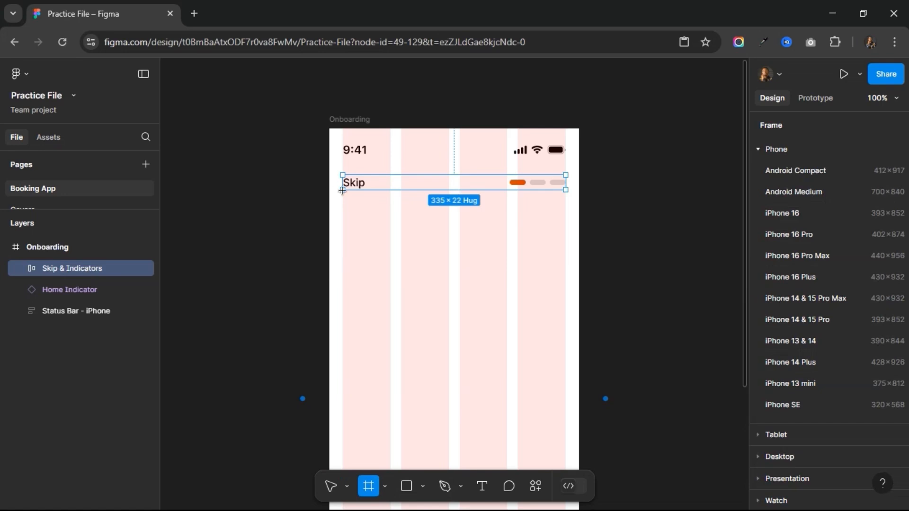
drag(342, 204, 565, 410)
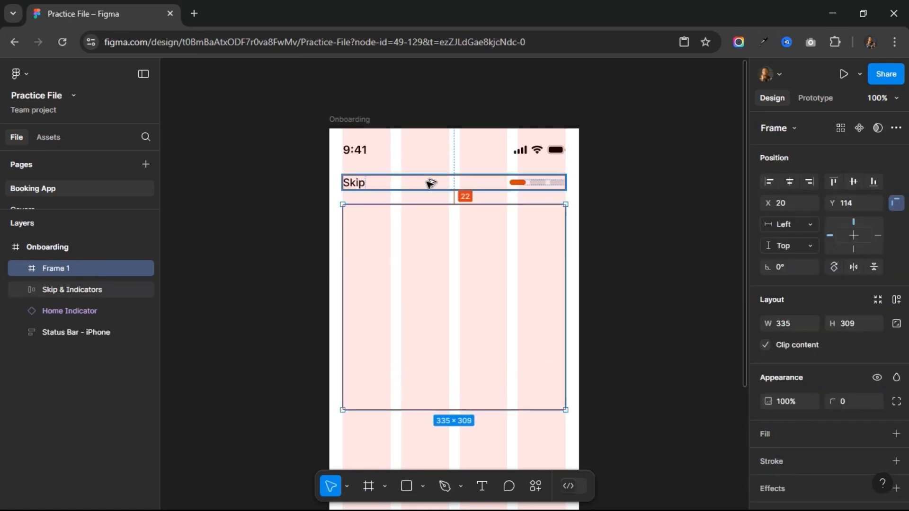
key(Up)
key(Up)
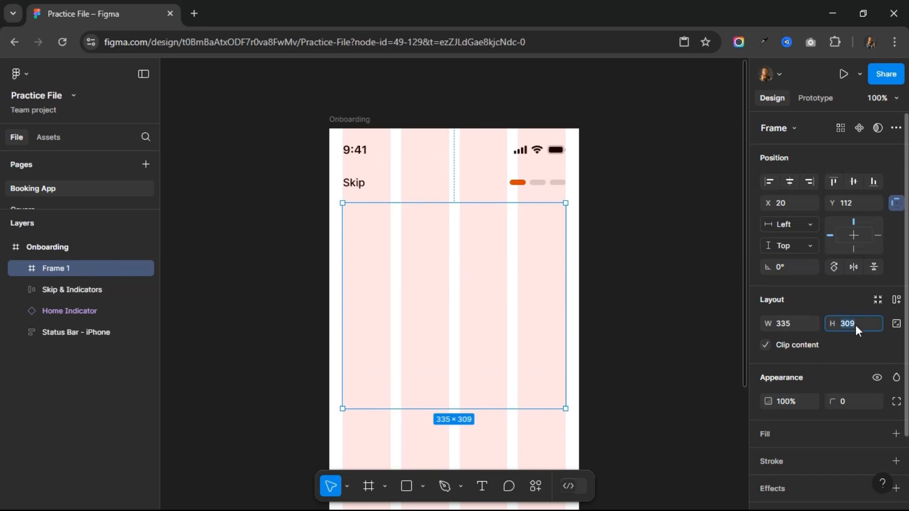
Set the new frame's height to 480.
click(856, 325)
text(480)
key(Return)
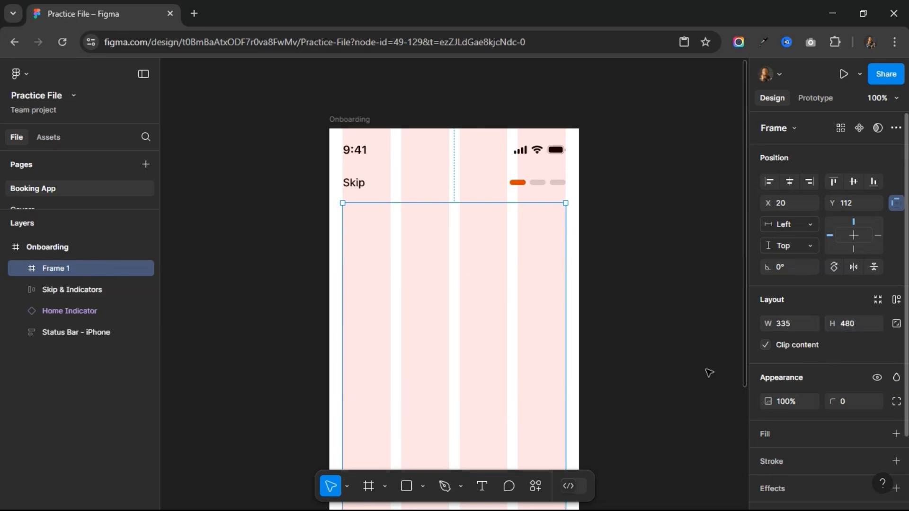
Run the Unsplash plugin on the empty 335 × 480 frame and search for "Home interior" photos.
scroll(652, 384, down, 2)
right_click(467, 356)
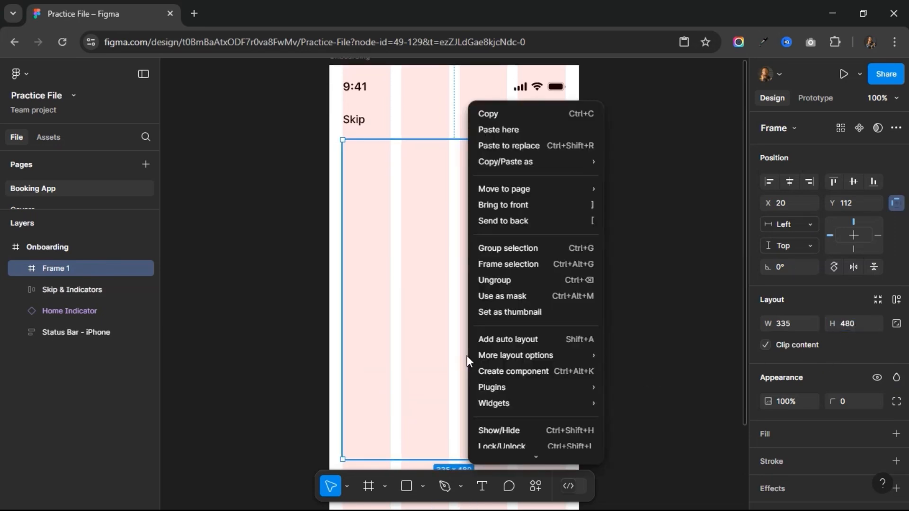
mouse_move(504, 387)
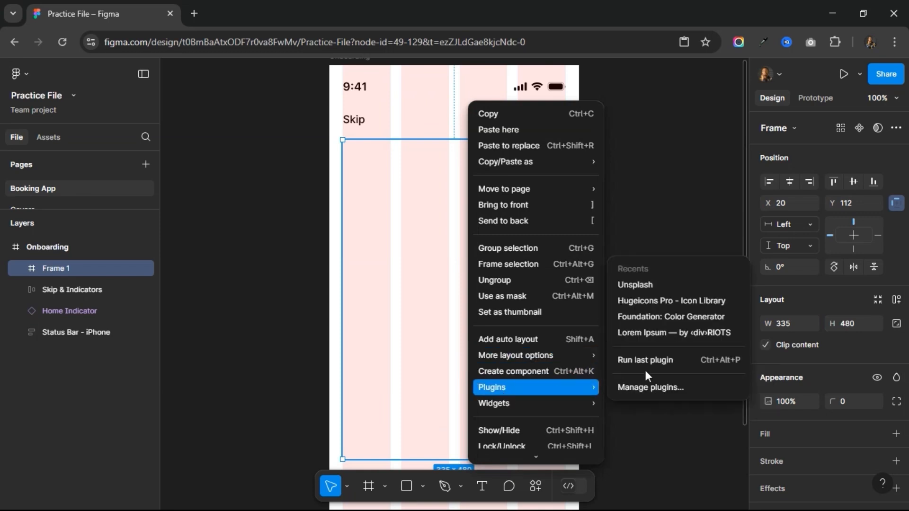
click(643, 285)
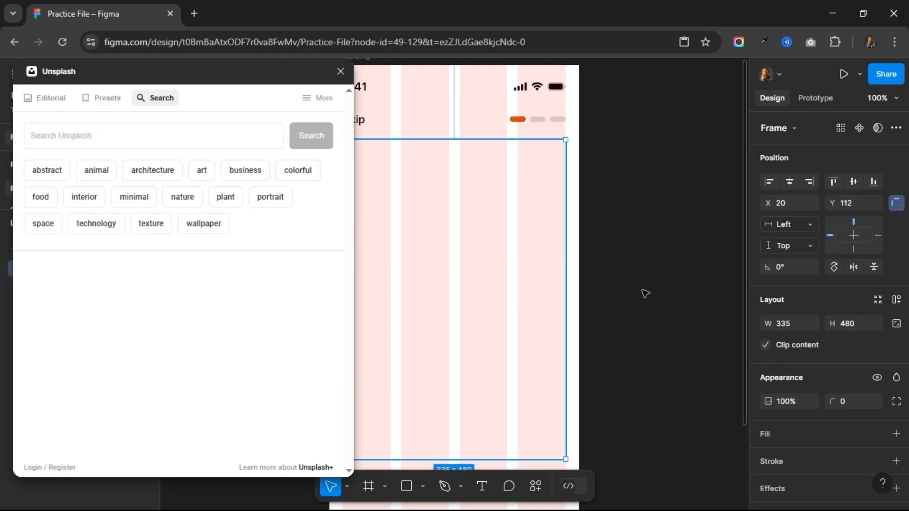
click(145, 140)
text(Home interior)
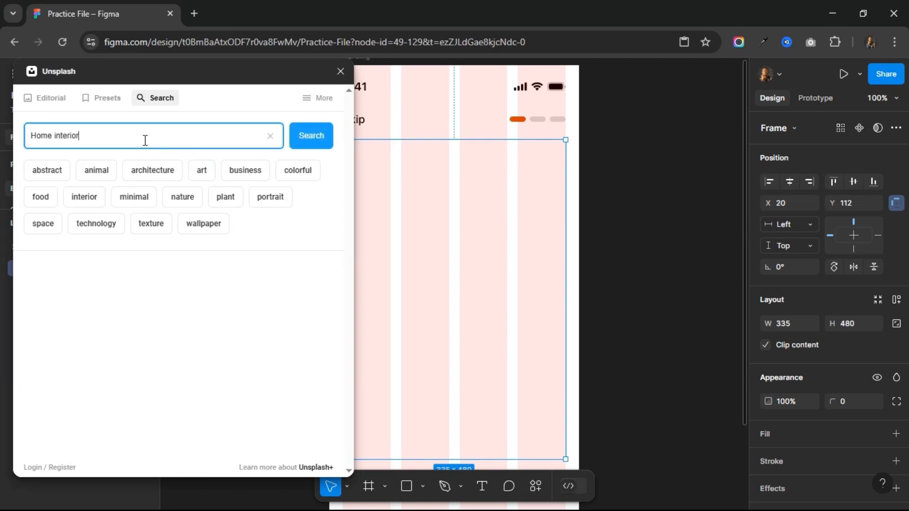
key(Return)
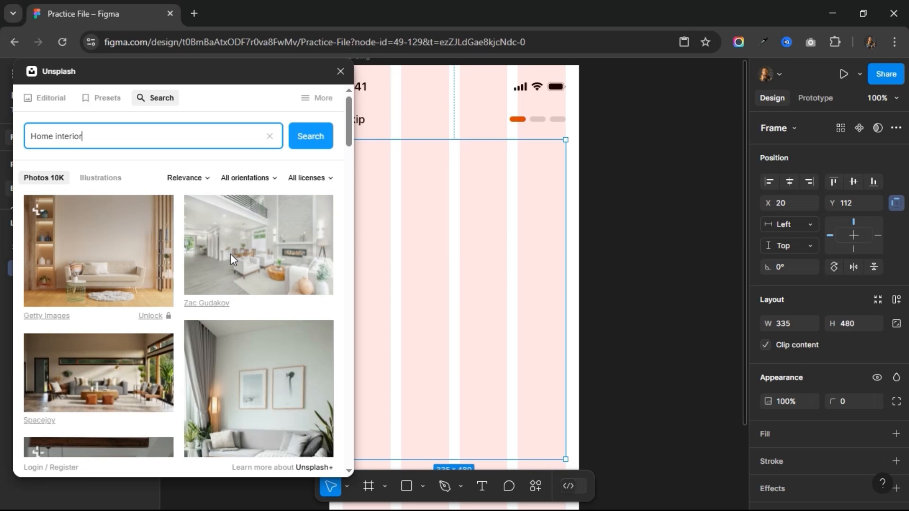
Fill the frame with the living room photo showing a tan armchair and an orange slatted column, and close Unsplash.
scroll(198, 331, down, 10)
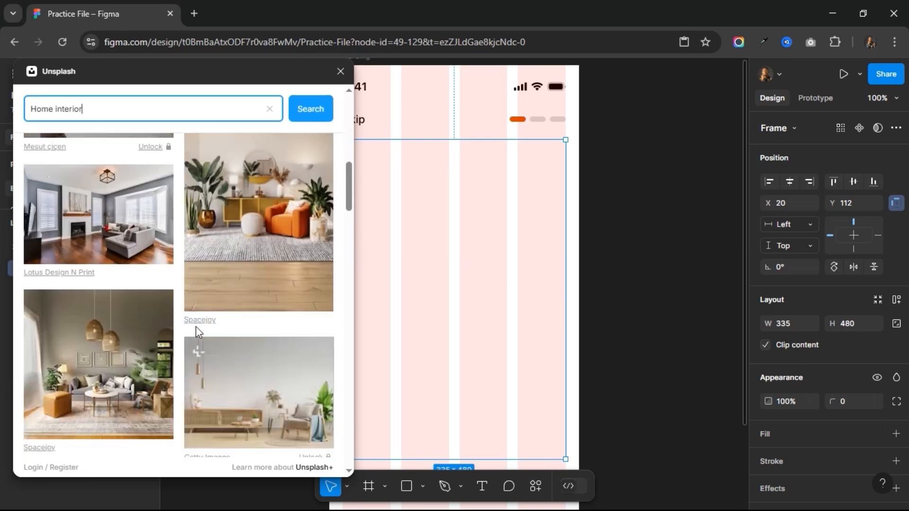
scroll(196, 327, down, 10)
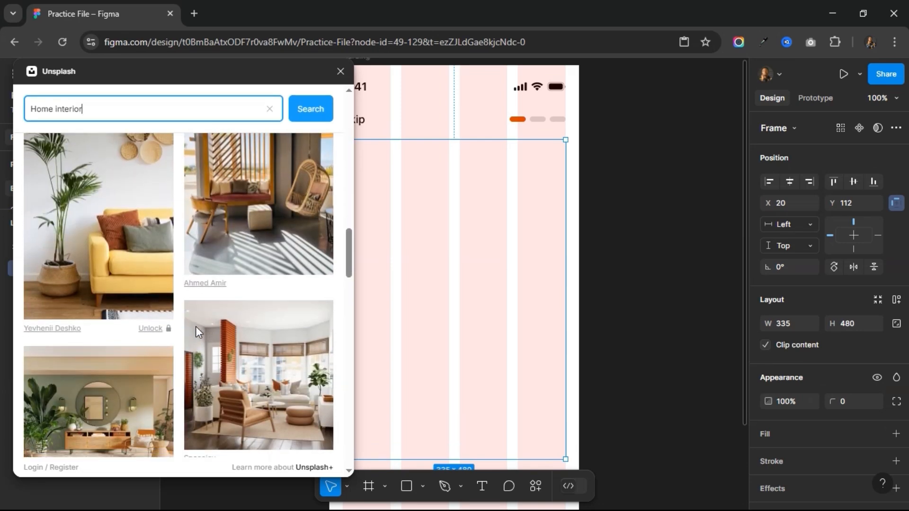
click(258, 321)
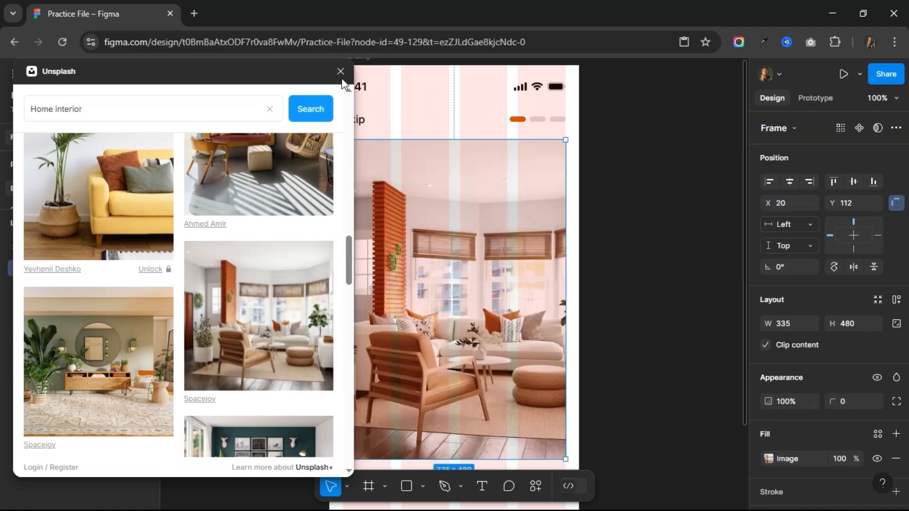
click(340, 72)
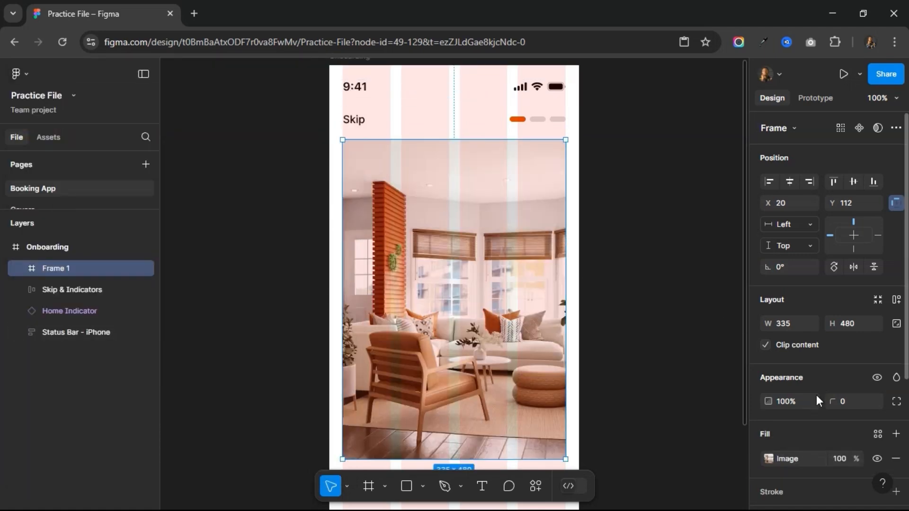
Set the photo frame's corner radius to 16 and rename its layer "Img".
click(849, 399)
text(20)
key(Return)
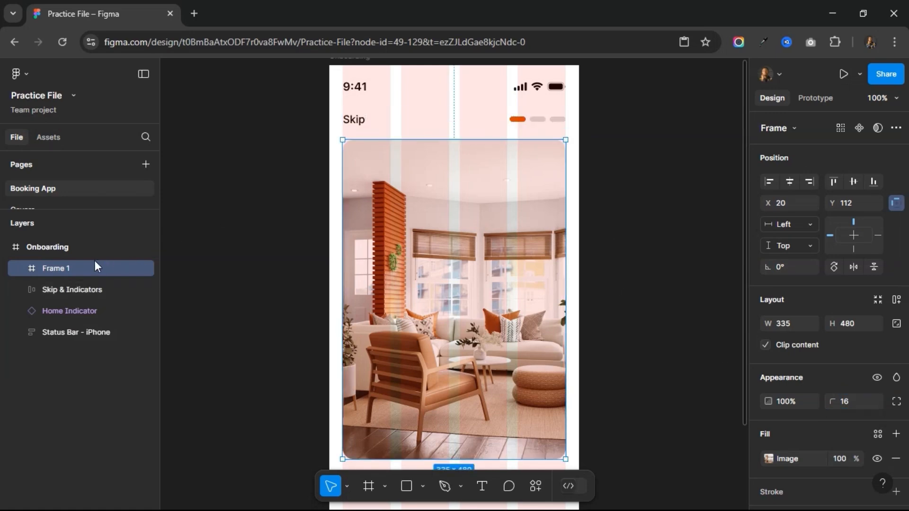
double_click(61, 265)
text(Img)
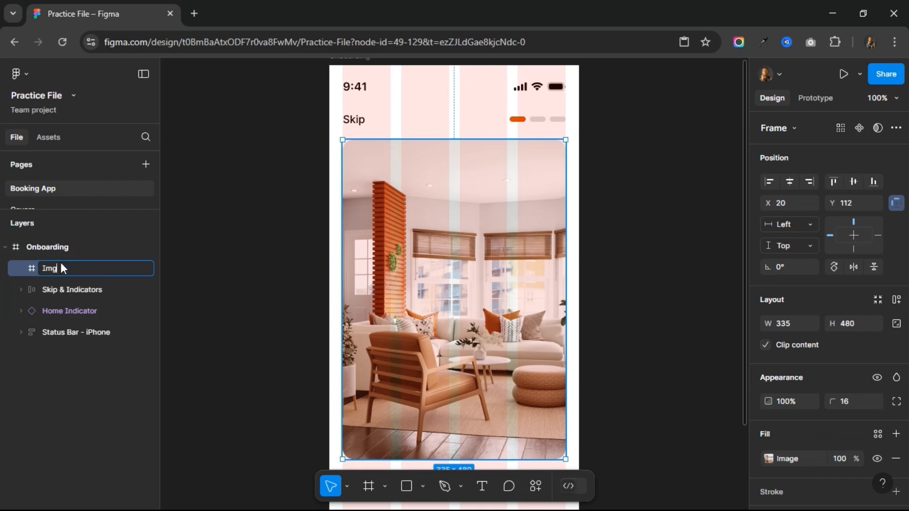
key(Return)
click(304, 243)
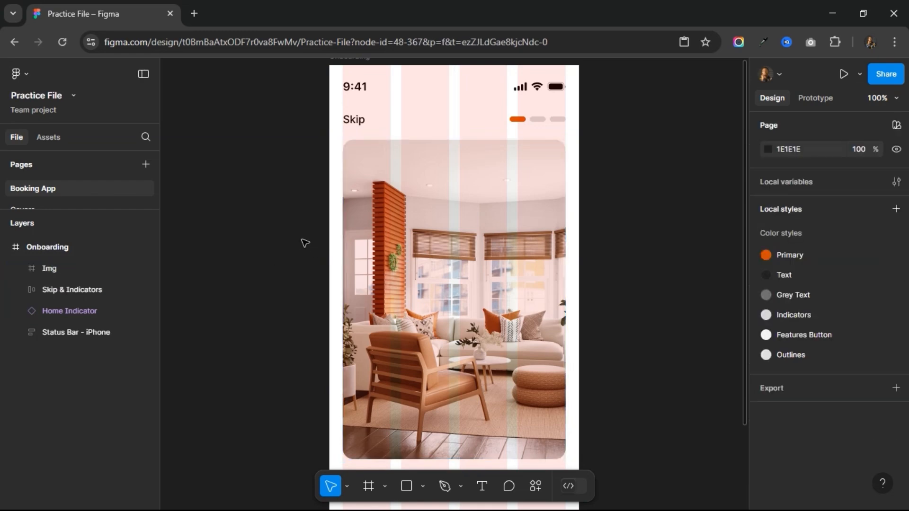
Draw a rectangle about 325 × 83 over the lower part of the photo and centre it horizontally in Img.
scroll(304, 243, right, 3)
scroll(305, 243, down, 4)
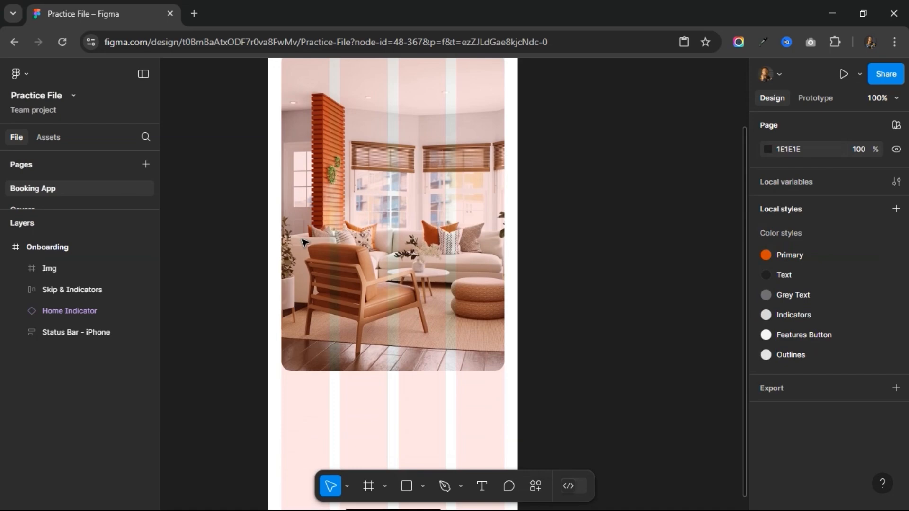
click(406, 487)
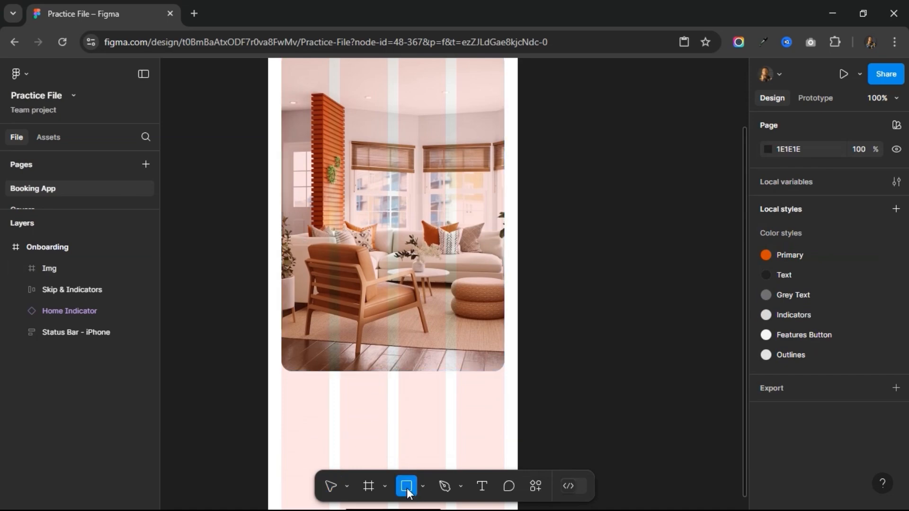
drag(288, 300, 504, 355)
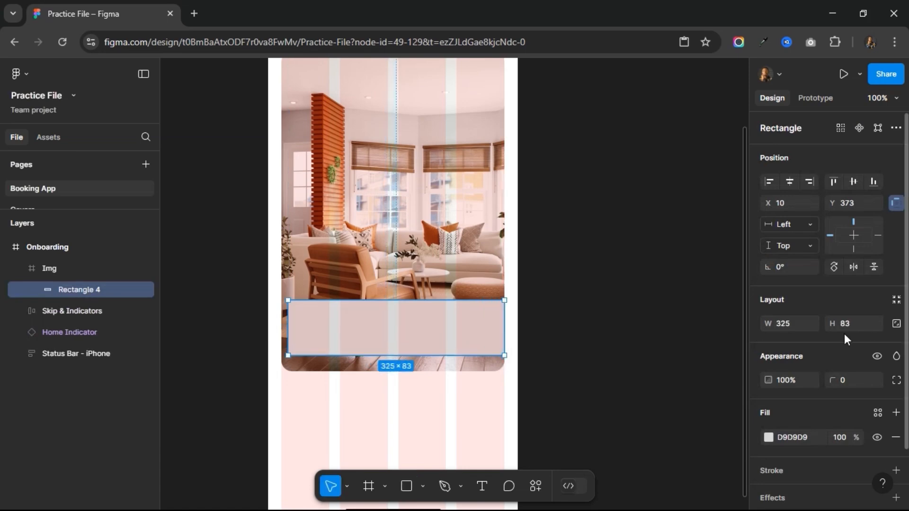
click(789, 182)
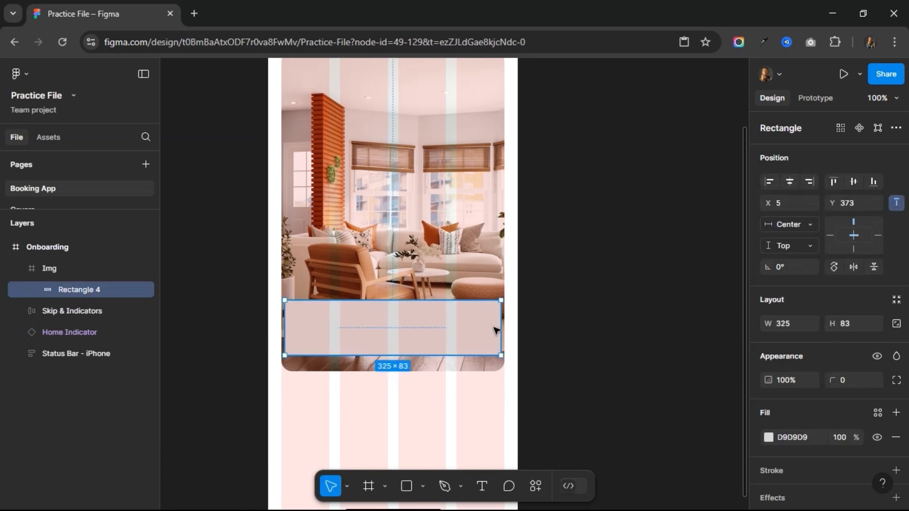
Enlarge the rectangle to about 365 × 107, past the photo's sides and down to its bottom edge, and recentre it horizontally.
drag(505, 325, 516, 324)
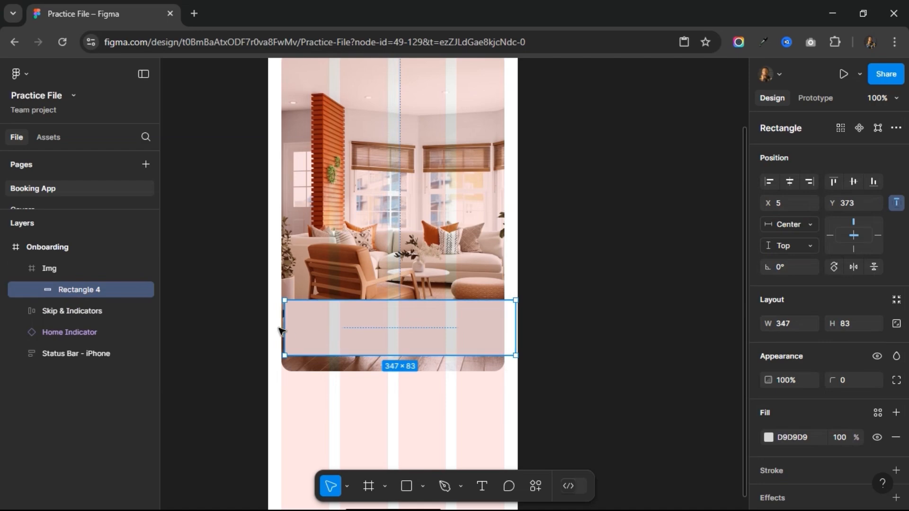
drag(283, 328, 273, 329)
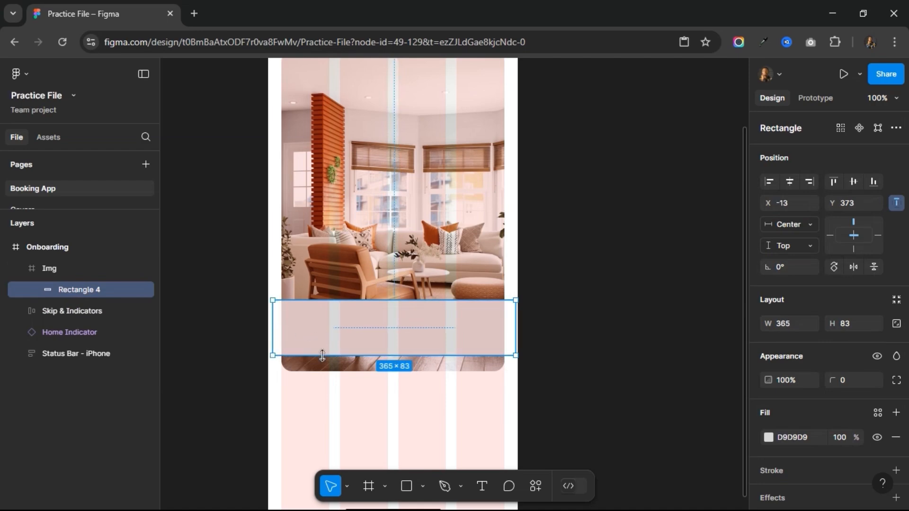
drag(319, 356, 326, 372)
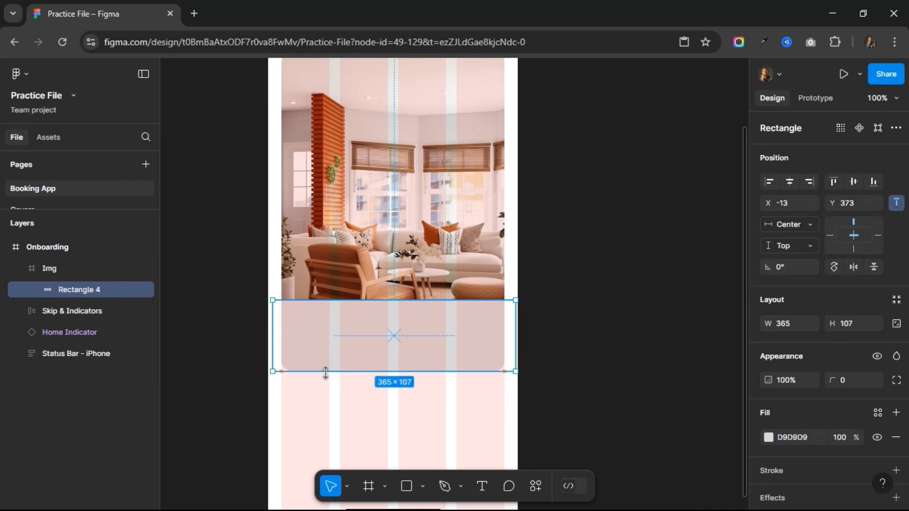
click(790, 182)
Set the rectangle's fill colour to FFFFFF.
click(811, 441)
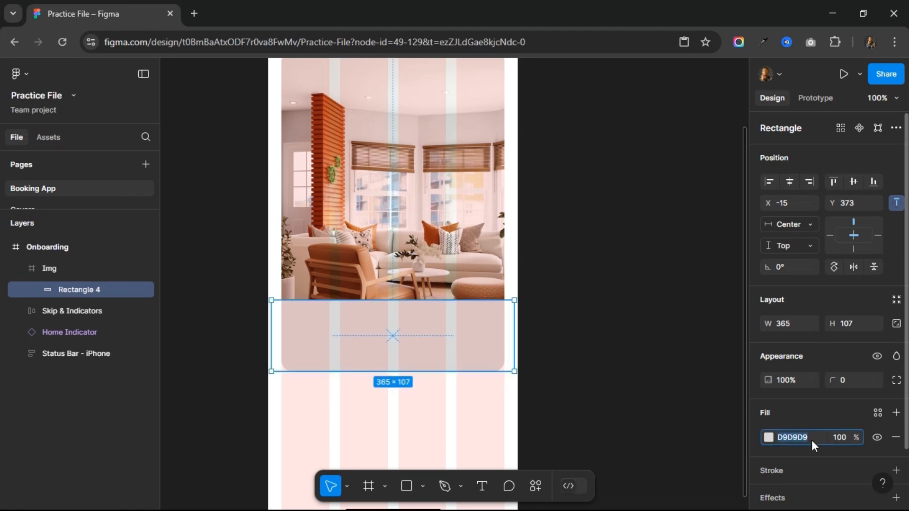
text(f)
key(Return)
Hide the 4-column layout grid on the Onboarding frame.
scroll(581, 299, up, 5)
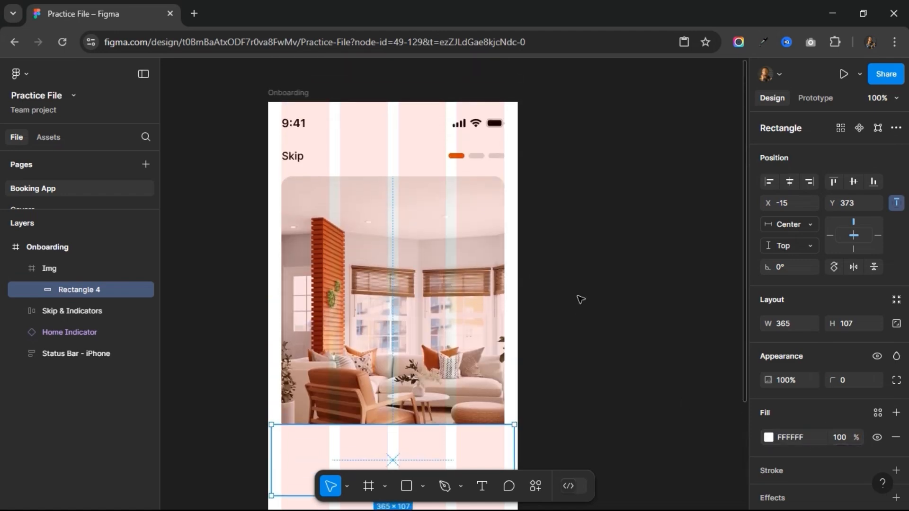
click(290, 91)
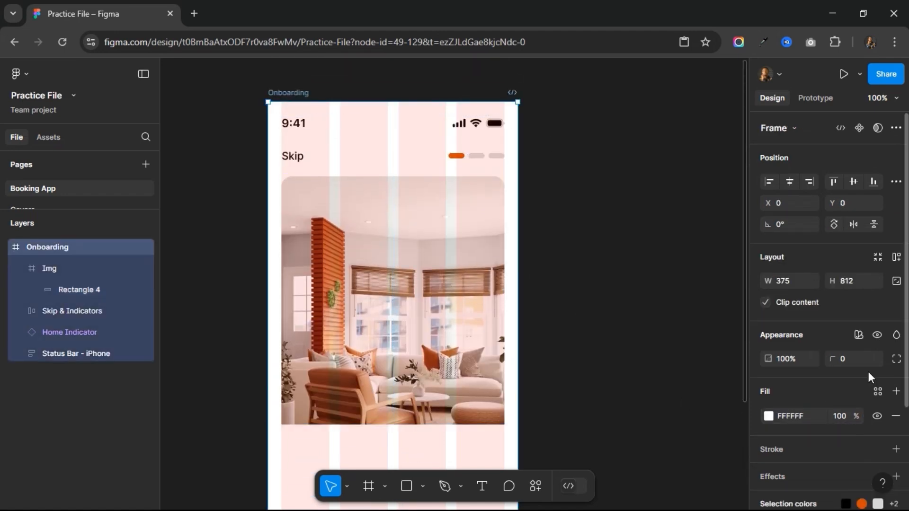
scroll(859, 391, down, 5)
click(876, 430)
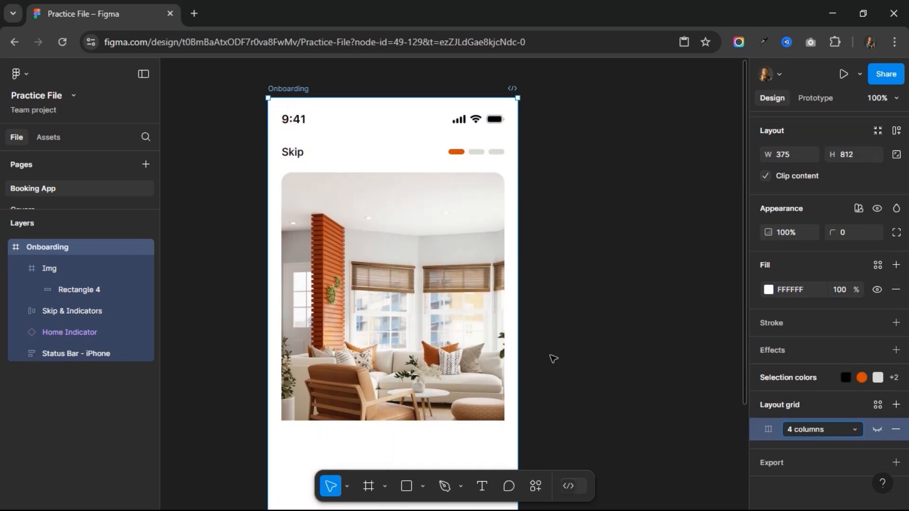
Change the white rectangle's fill to a linear gradient running vertically from its bottom edge to its top edge.
scroll(552, 359, down, 3)
click(428, 331)
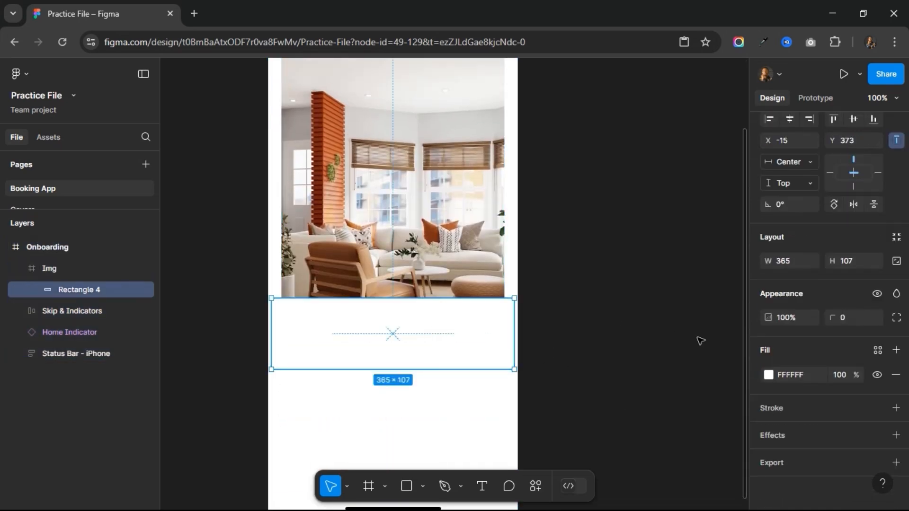
click(769, 374)
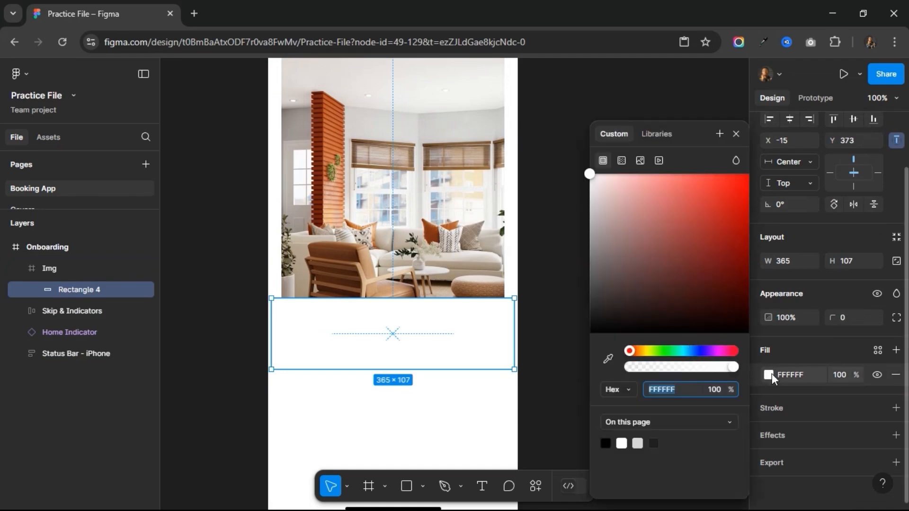
click(621, 161)
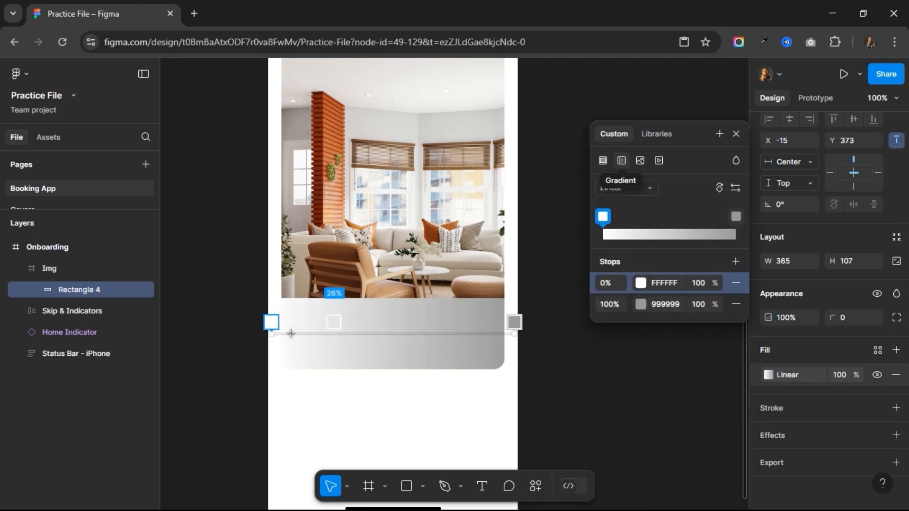
drag(272, 335, 379, 361)
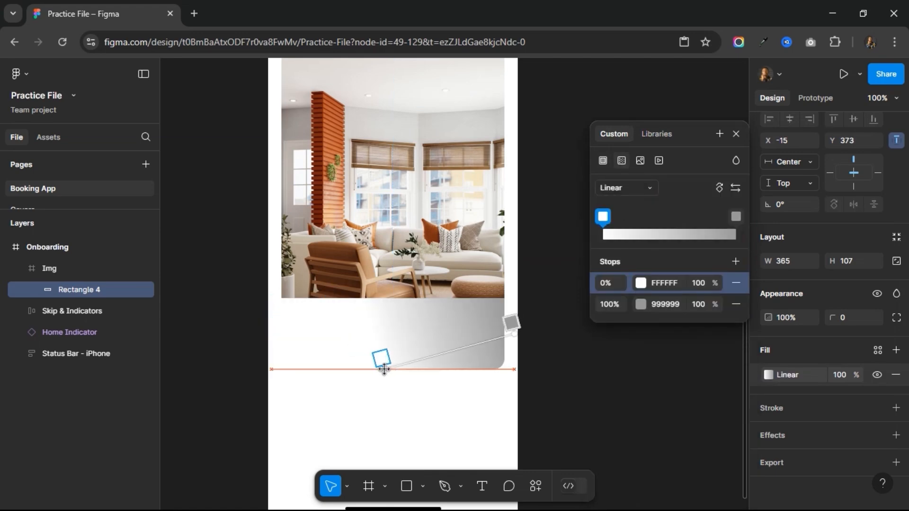
drag(513, 326, 379, 300)
Set the gradient's 100% stop to FFFFFF with 0% opacity.
click(681, 302)
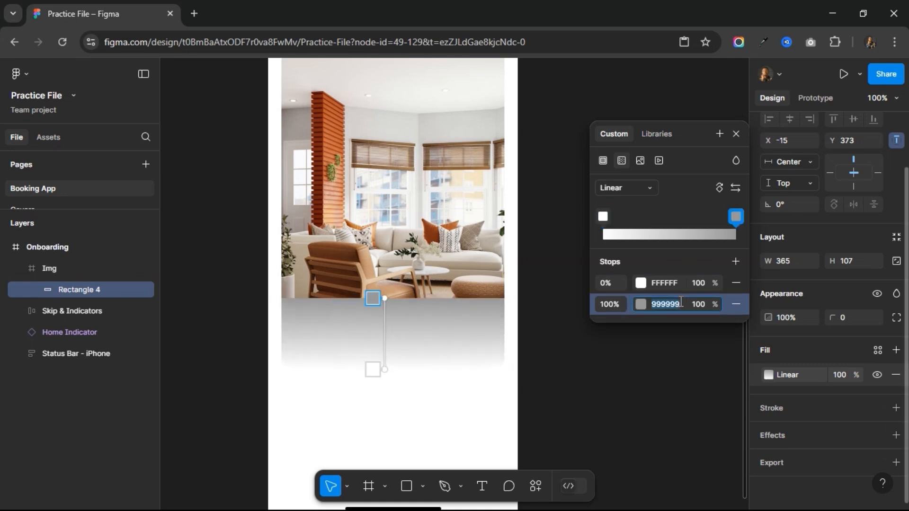
text(ffffff)
key(Return)
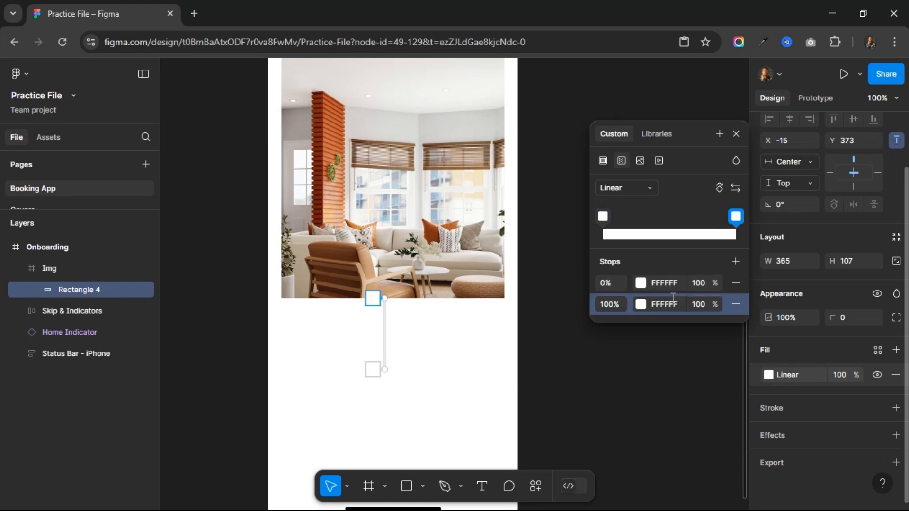
click(705, 305)
text(0)
key(Return)
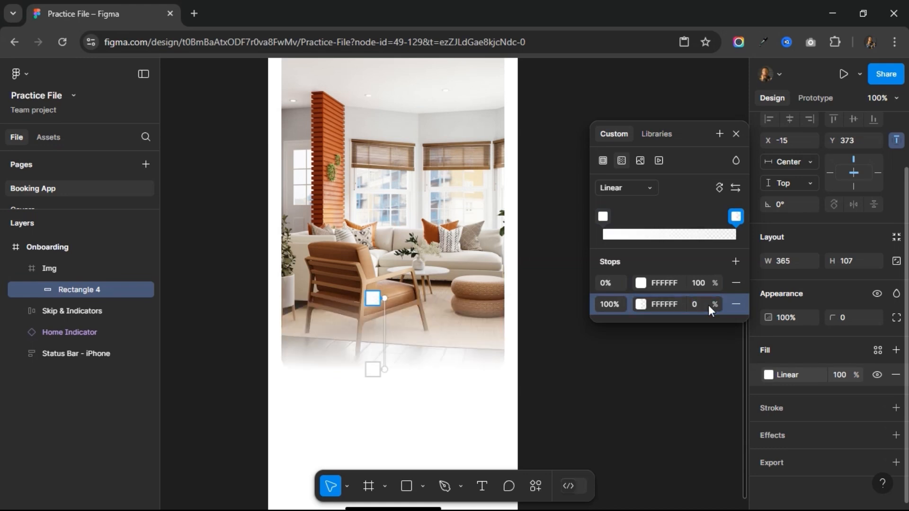
Extend the gradient rectangle upward over the photo to a height of about 186.
double_click(460, 325)
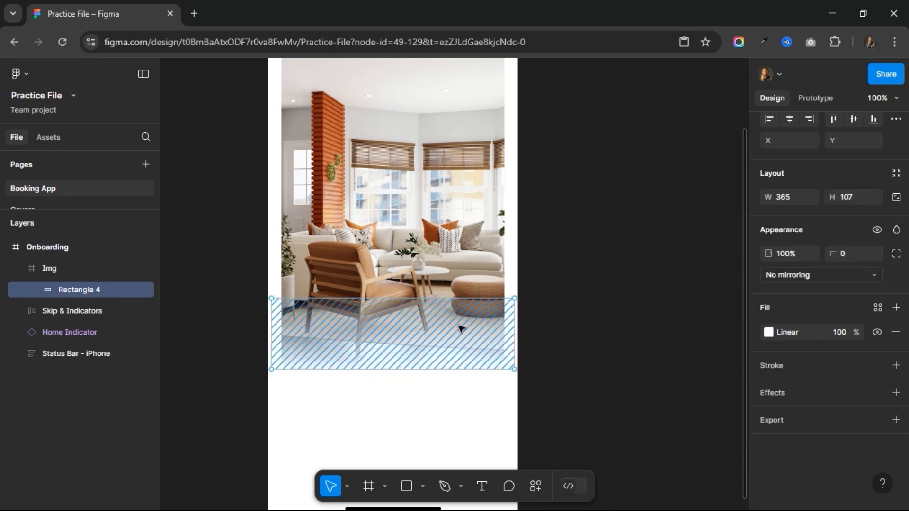
key(Escape)
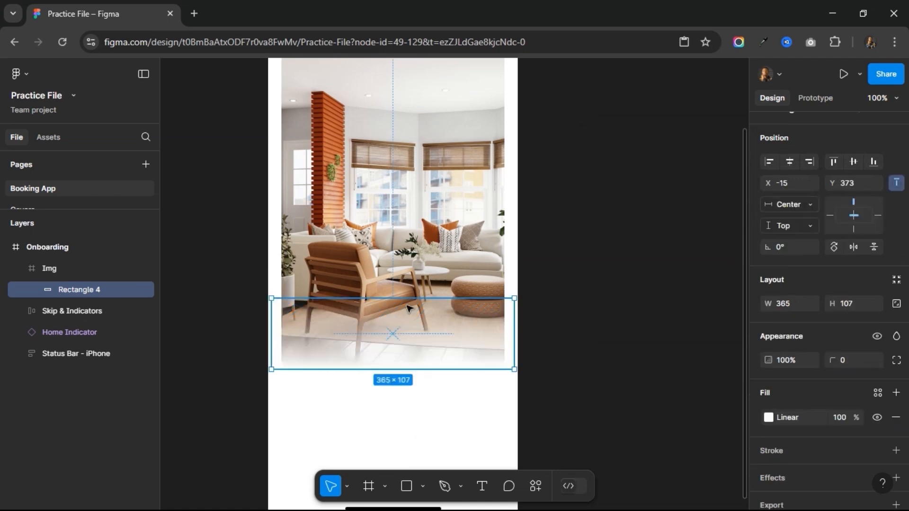
drag(397, 284, 395, 245)
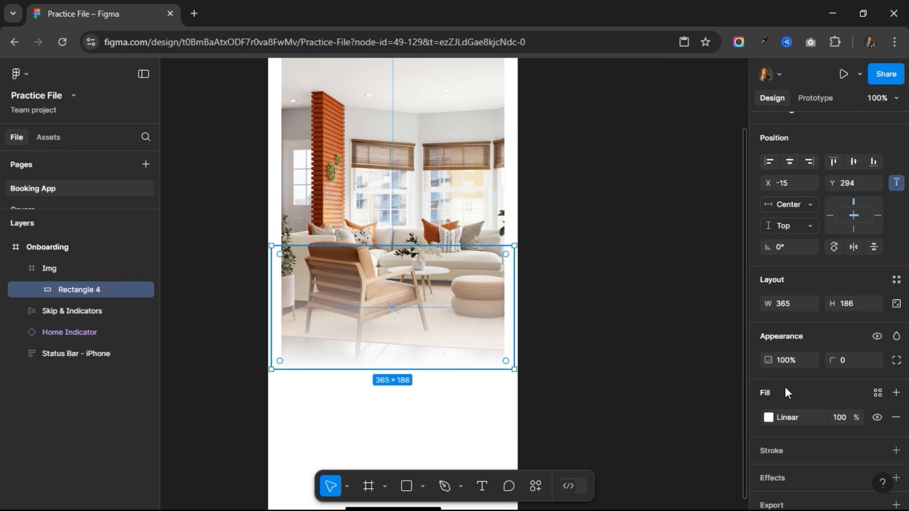
Move the 0% stop of the rectangle's linear gradient slightly up from its bottom edge.
click(768, 417)
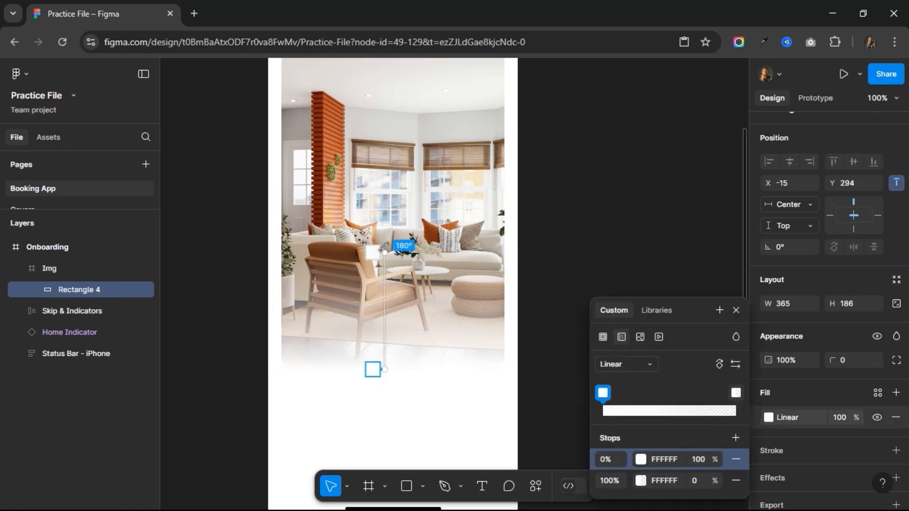
mouse_move(384, 369)
mouse_down()
mouse_move(384, 351)
mouse_move(384, 360)
mouse_up()
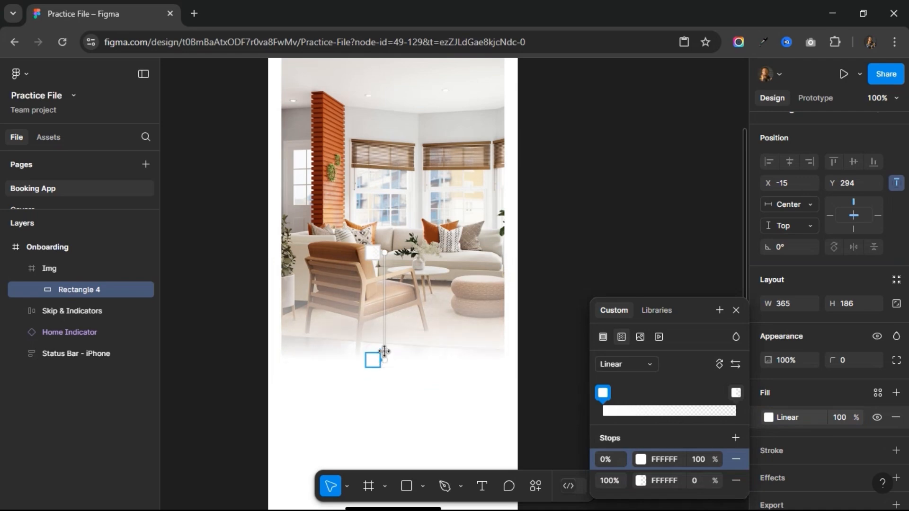
click(737, 310)
click(628, 276)
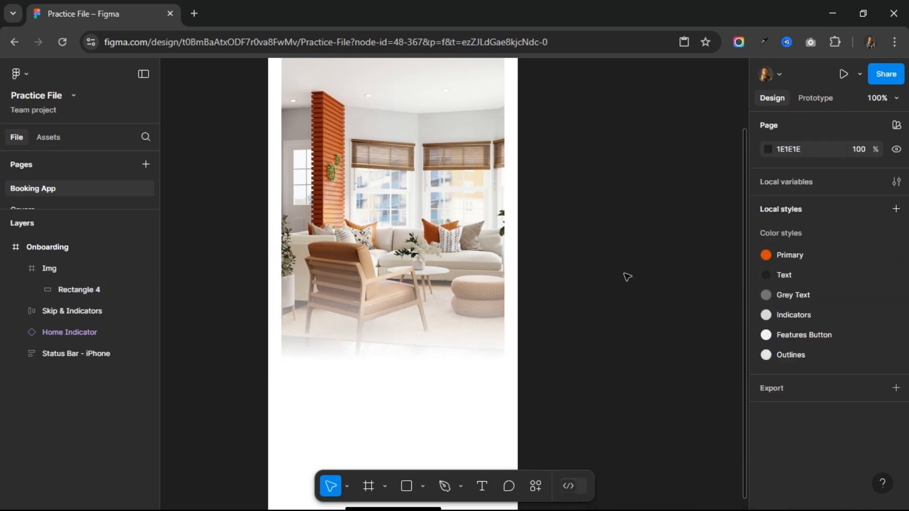
Add a two-line heading below the photo reading "Luxury Stays," and "Just One Click Away".
scroll(627, 277, up, 5)
scroll(628, 277, down, 5)
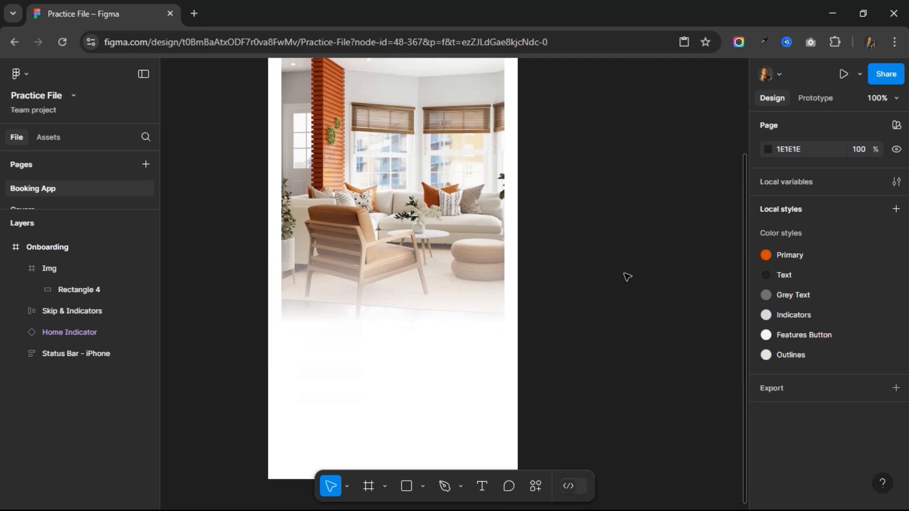
key(minus)
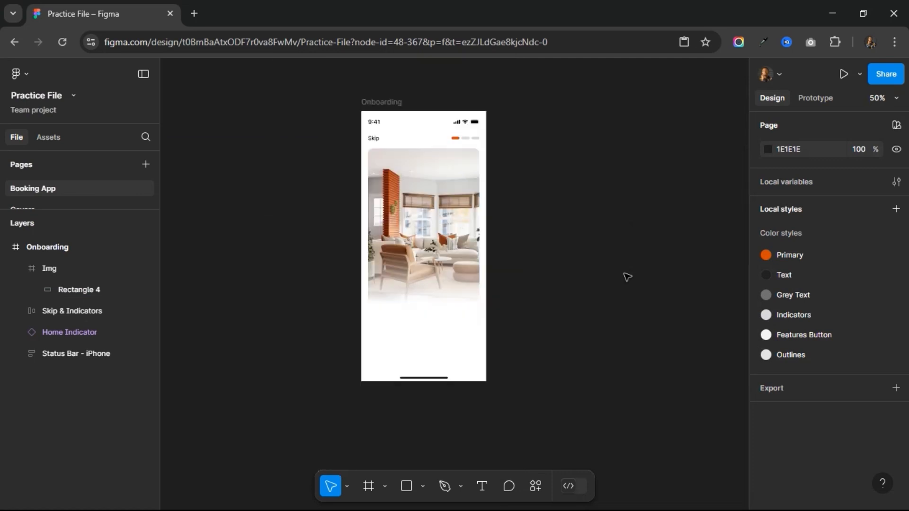
key(shift+0)
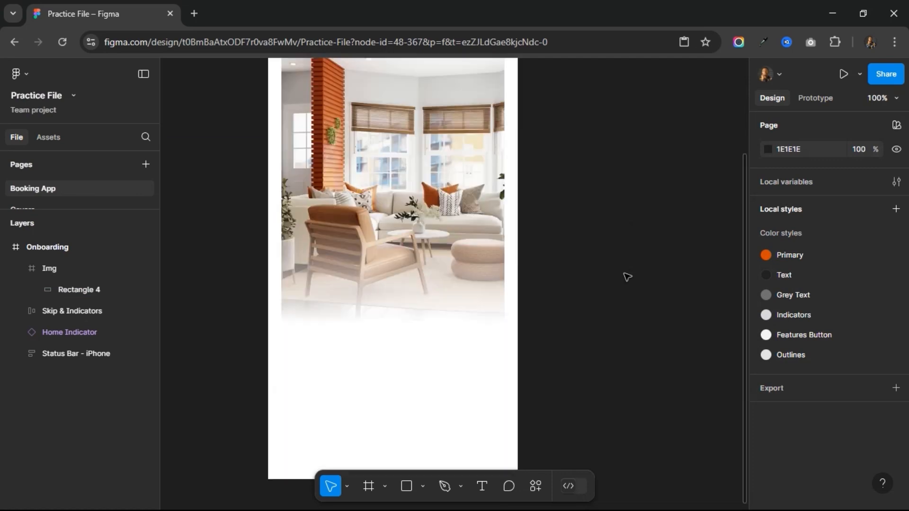
click(482, 488)
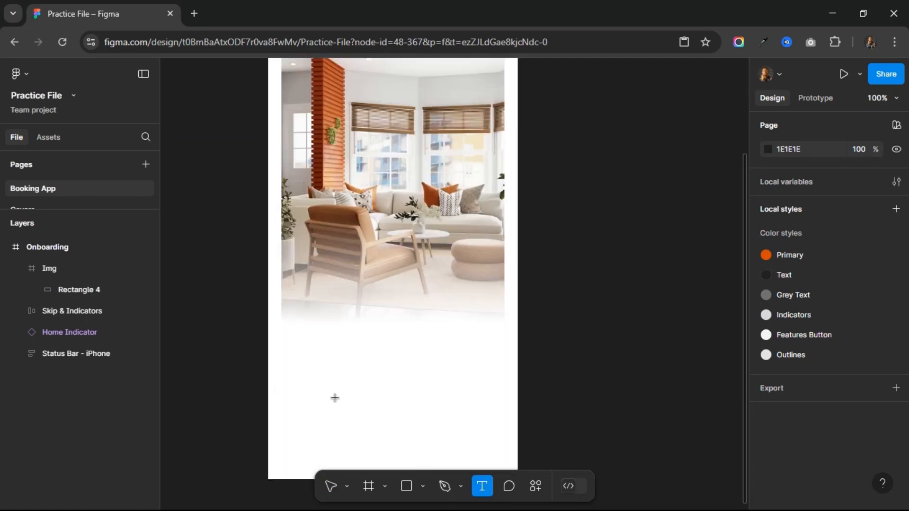
click(389, 399)
scroll(390, 402, down, 1)
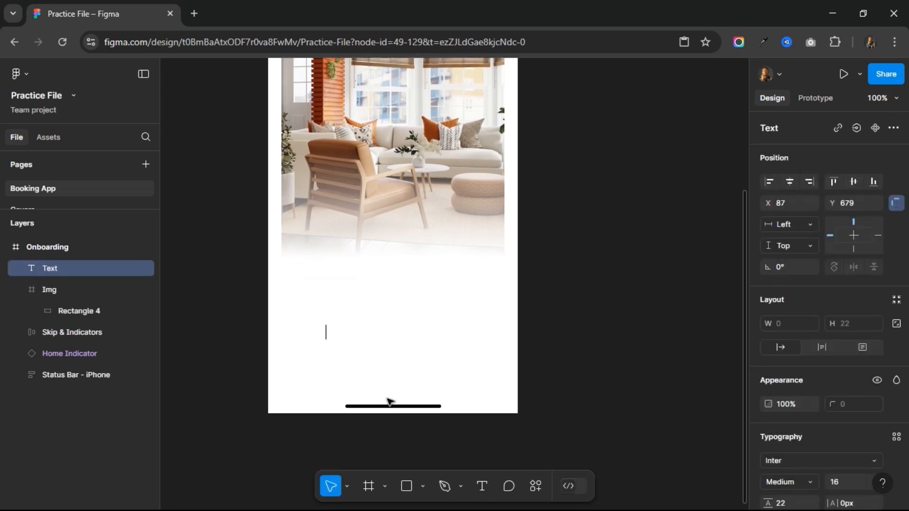
text(Luxury St)
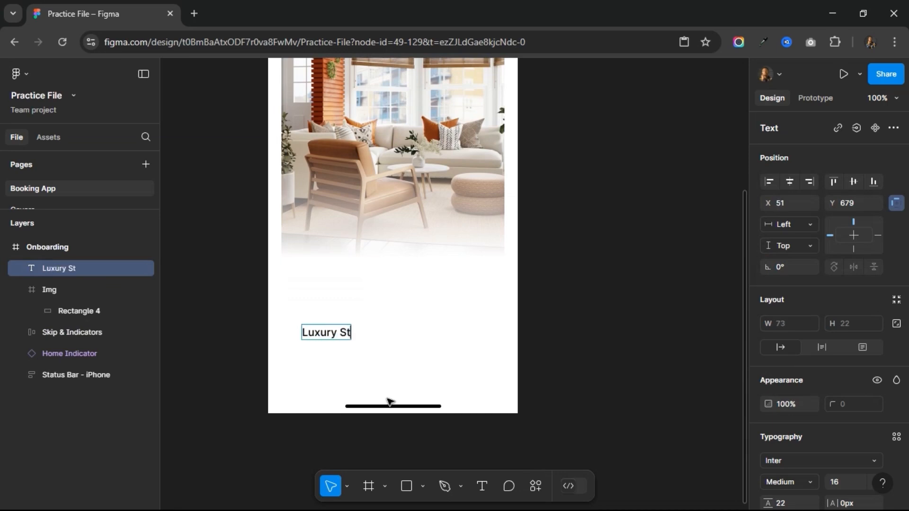
text(ays,)
key(Return)
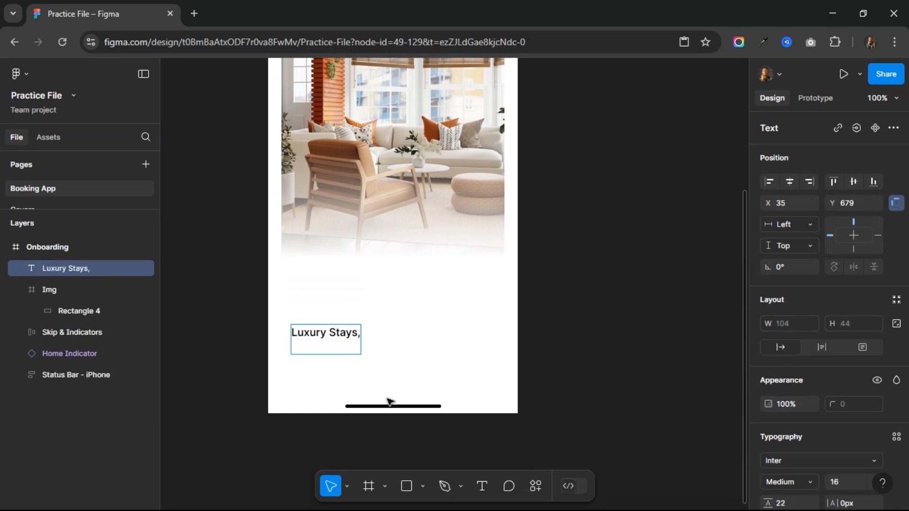
text(K)
key(BackSpace)
text(Just One Clic)
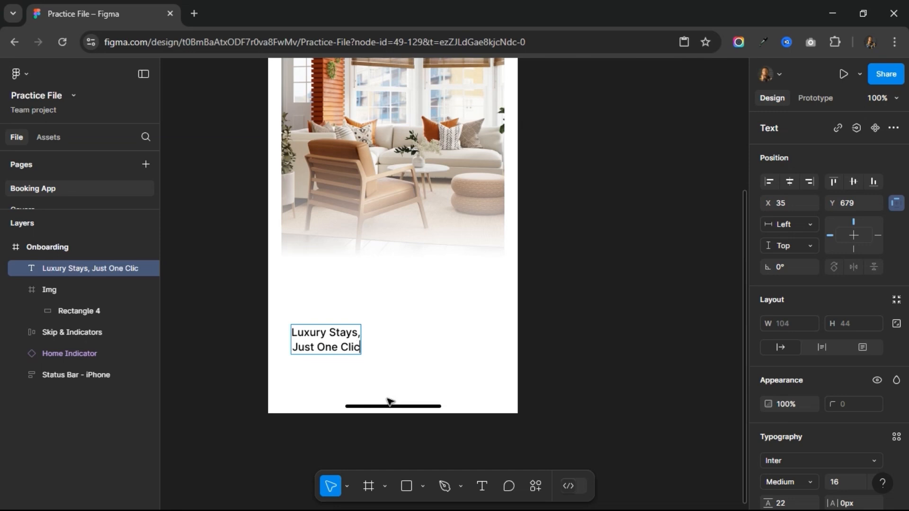
text(k Away)
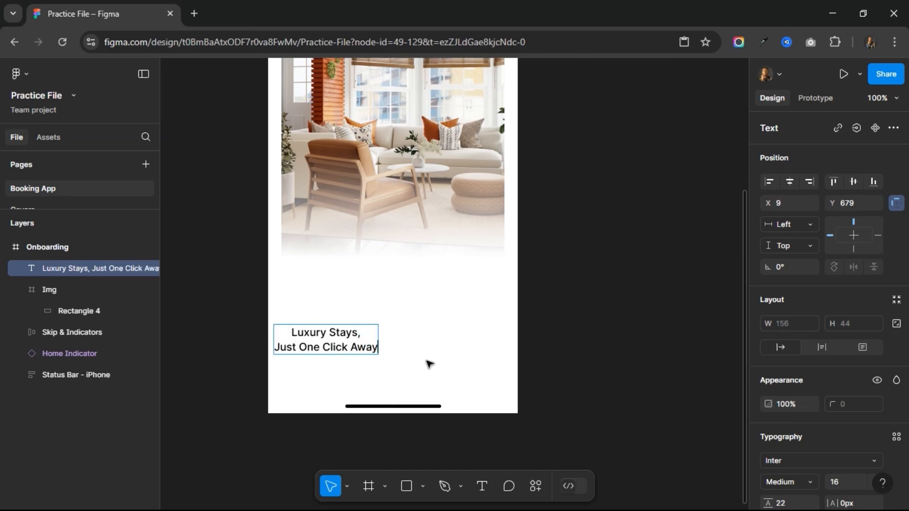
key(Escape)
Style the heading with font size 24, Bold weight and Auto line height.
scroll(791, 434, down, 3)
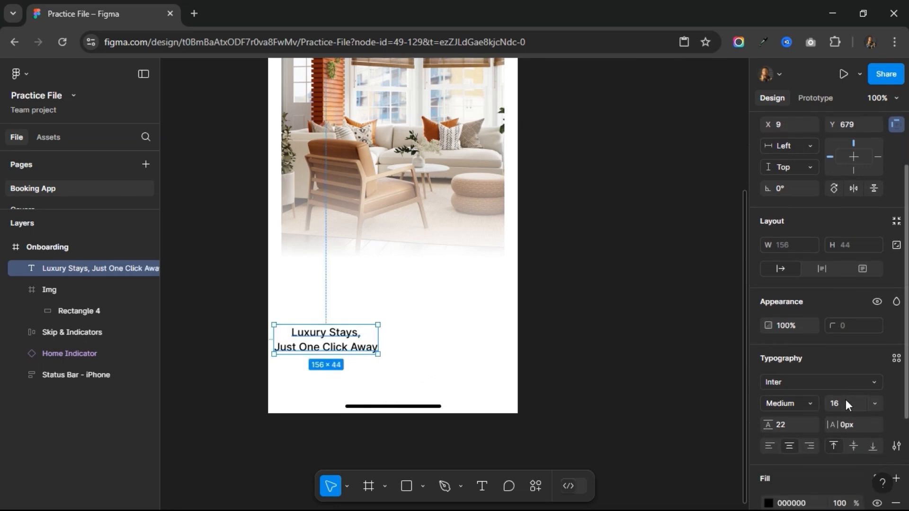
key(Return)
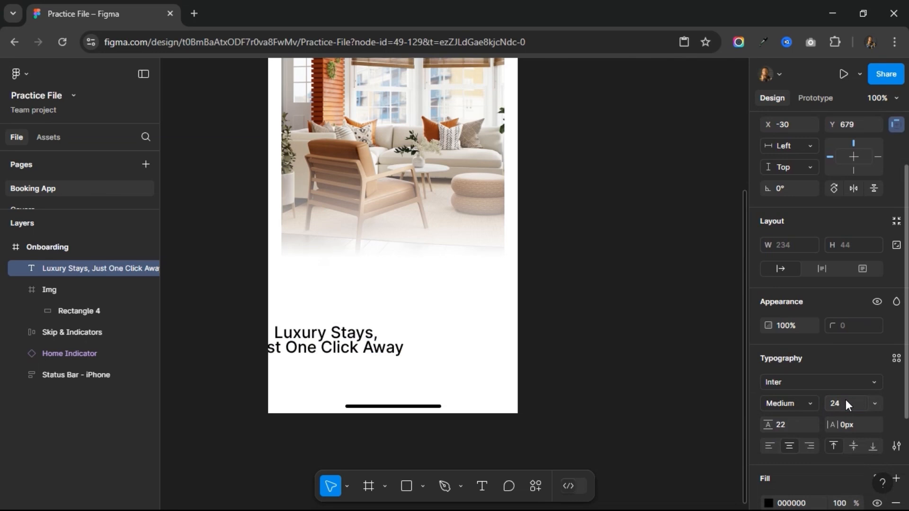
click(810, 399)
click(798, 274)
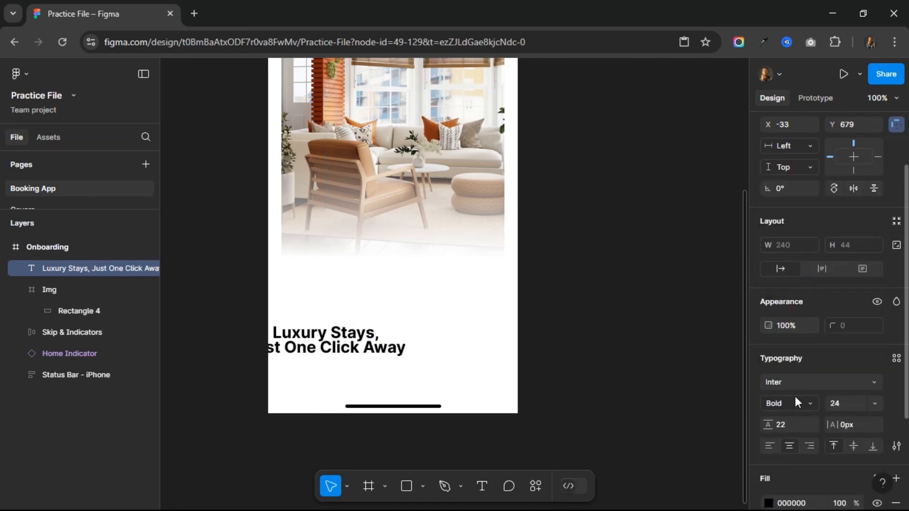
click(790, 427)
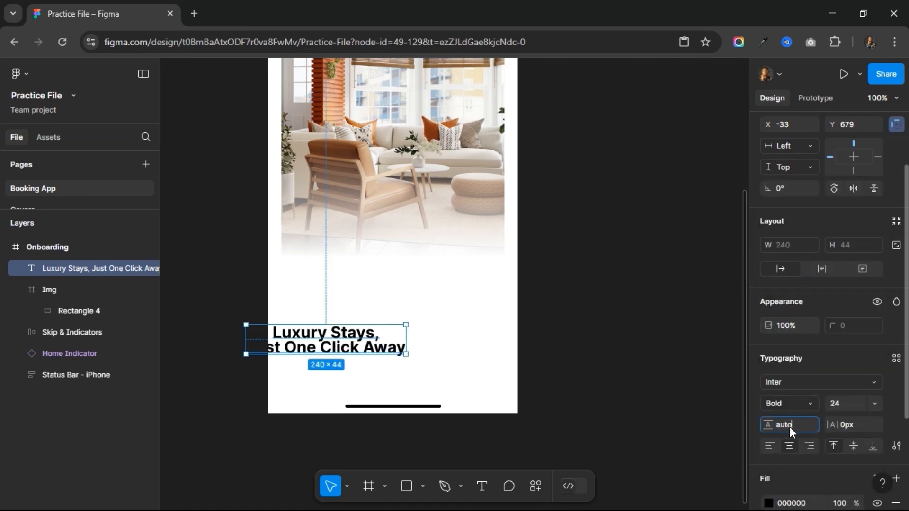
key(Return)
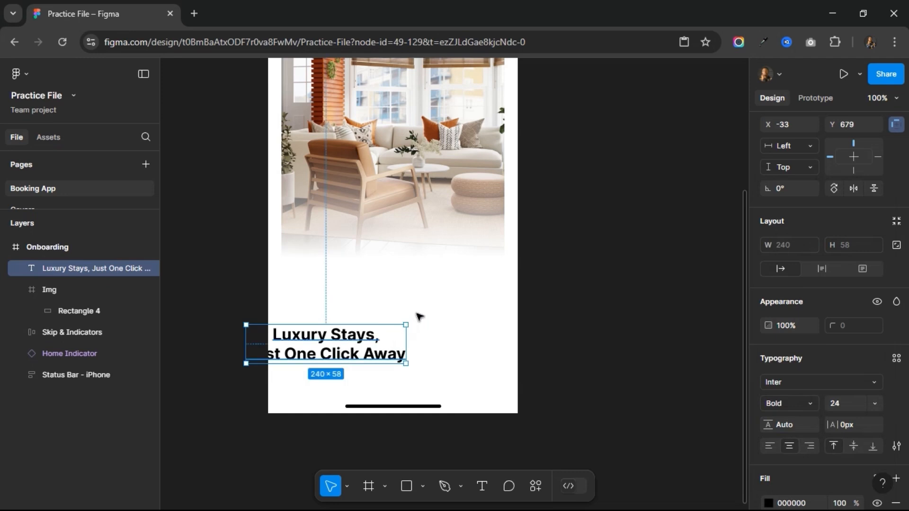
Move the heading up over the photo's faded lower edge to Y 569 and center it horizontally in the Onboarding frame.
drag(379, 346, 441, 305)
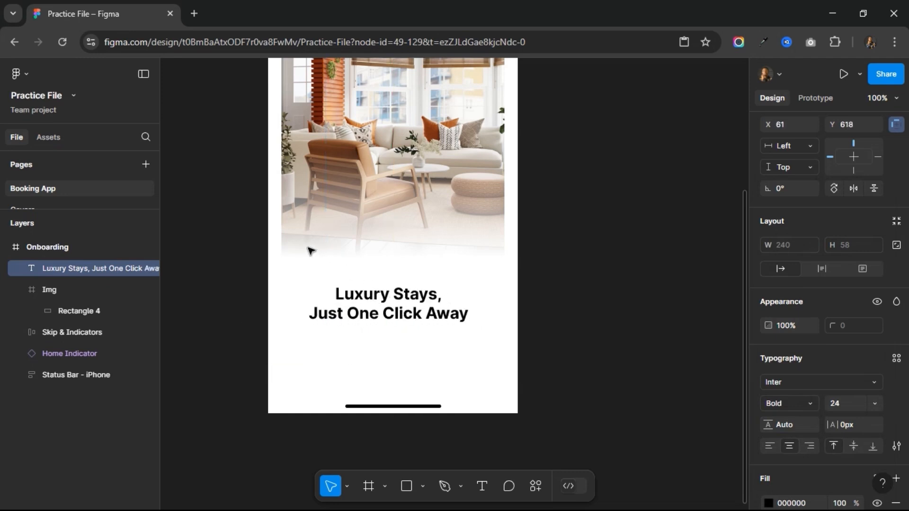
key(alt)
key(shift+Up)
key(shift+Up)
key(shift+Up)
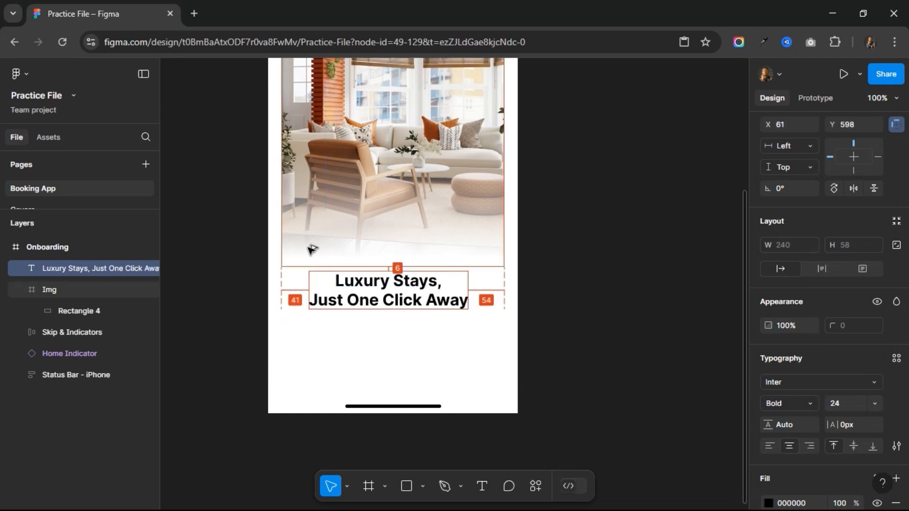
key(Down)
key(Down)
key(Down)
key(shift+Up)
key(shift+Up)
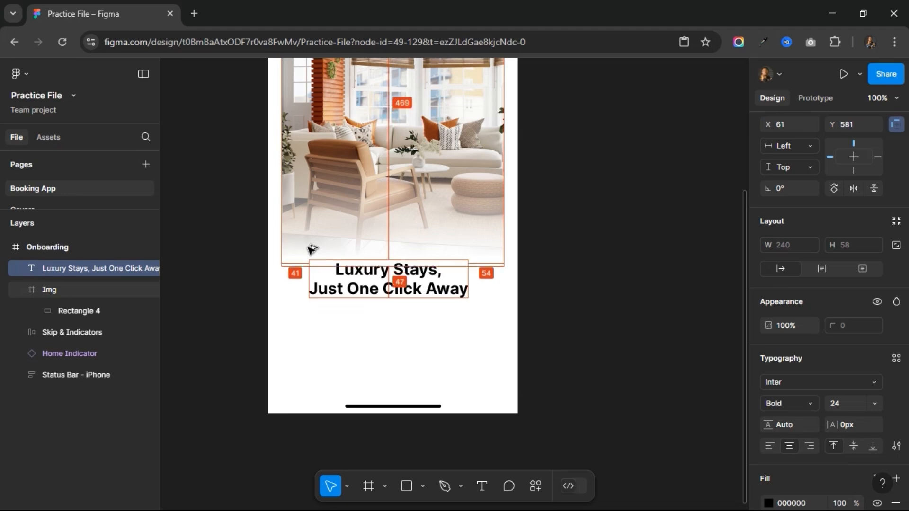
key(Up)
key(Up)
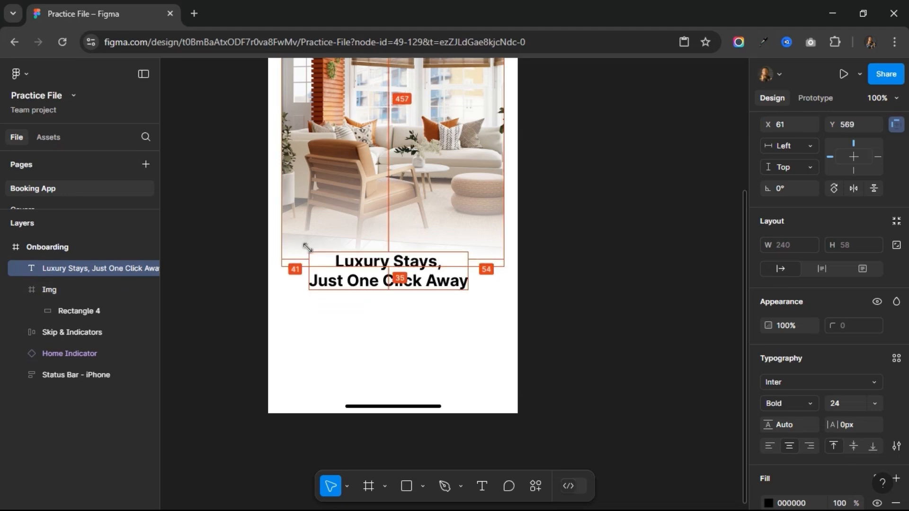
scroll(805, 179, up, 3)
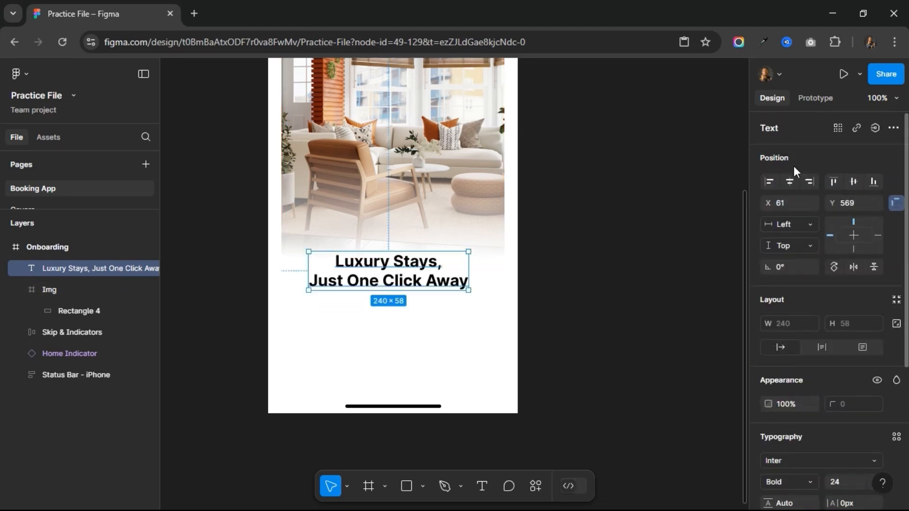
click(788, 181)
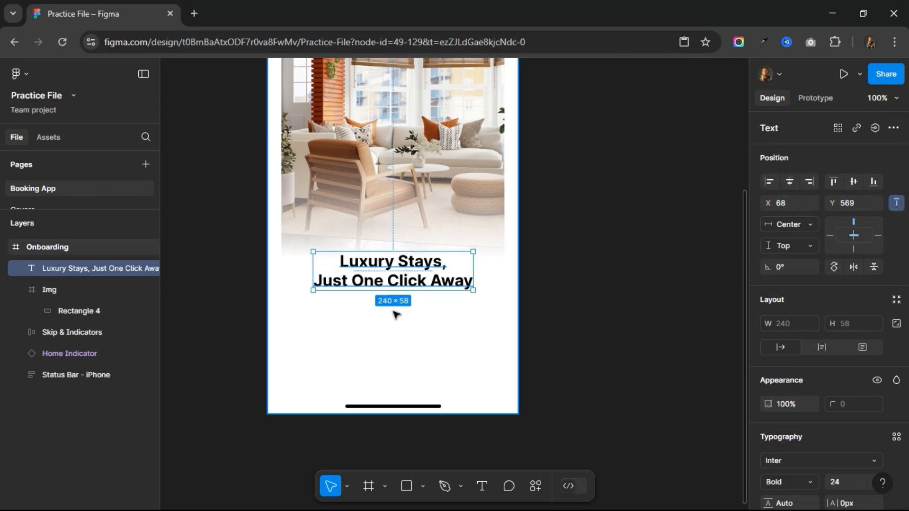
Add a text line below the heading reading "Book now and experience luxury like never before.".
key(ctrl+plus)
scroll(395, 315, left, 3)
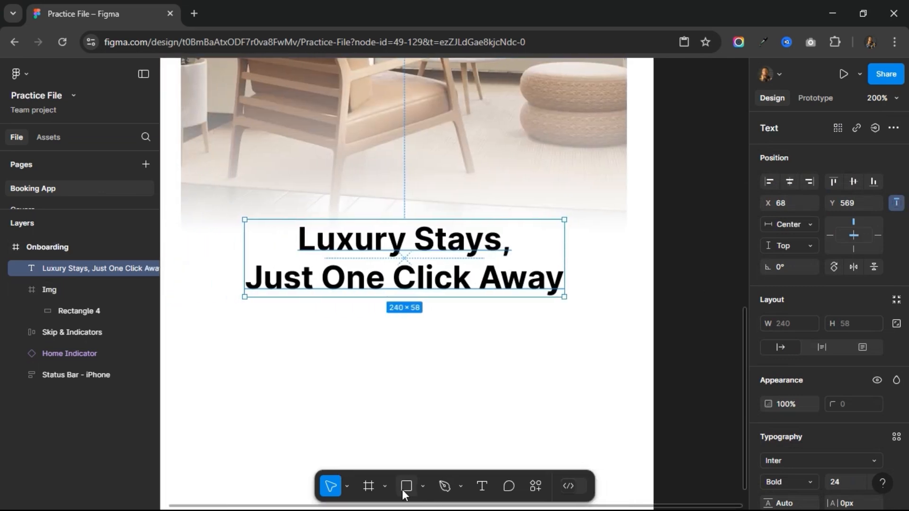
click(482, 486)
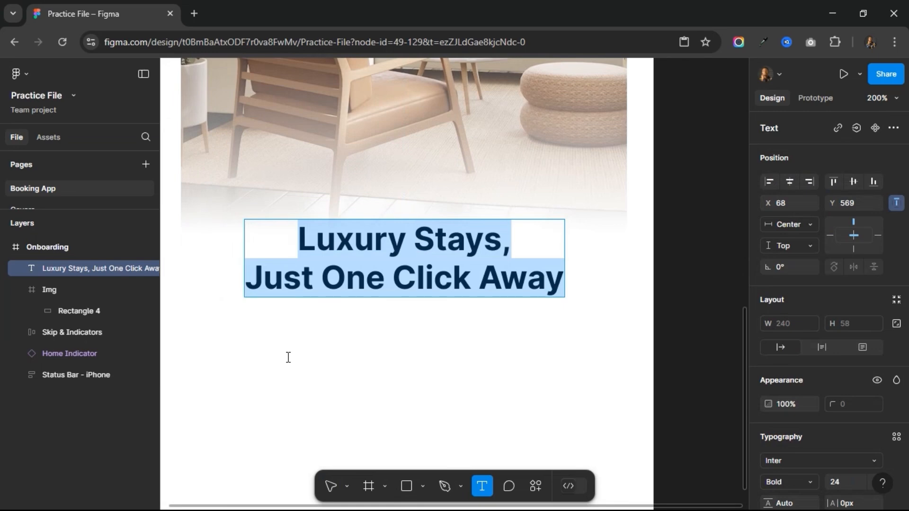
click(288, 357)
text(B)
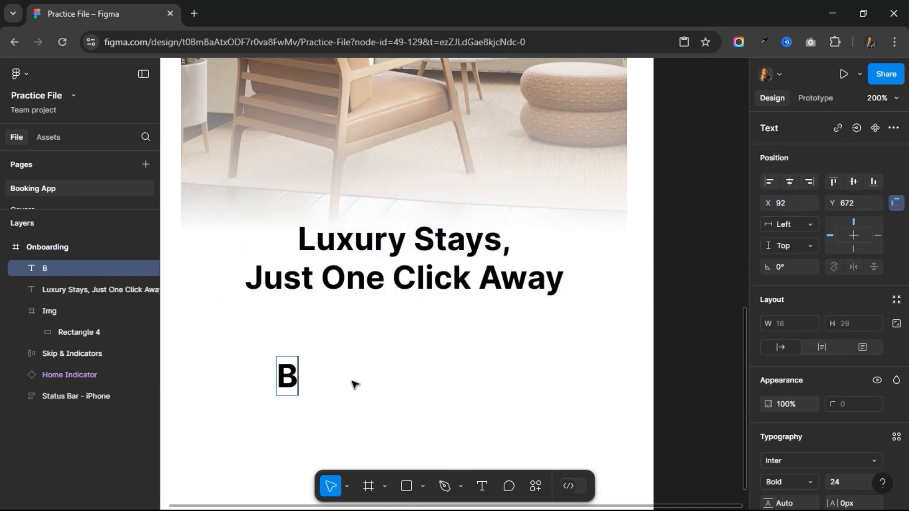
text(ook now an)
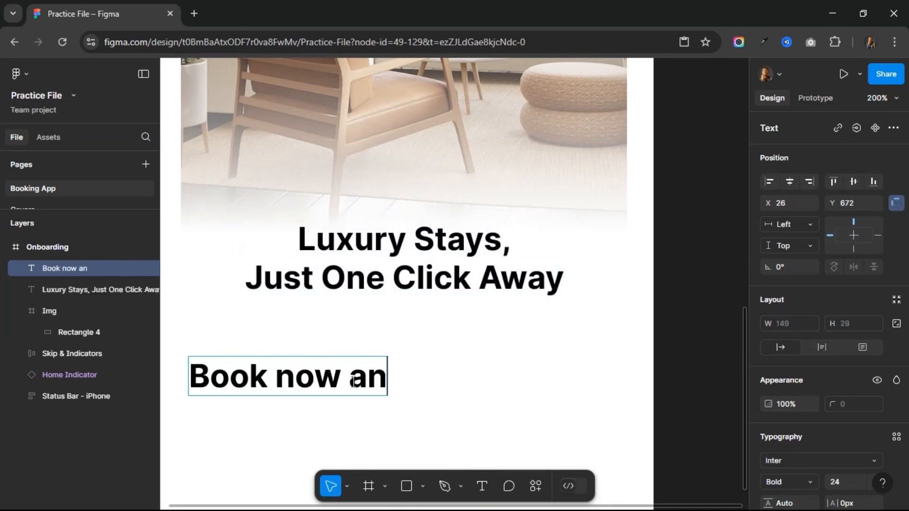
text(d experience)
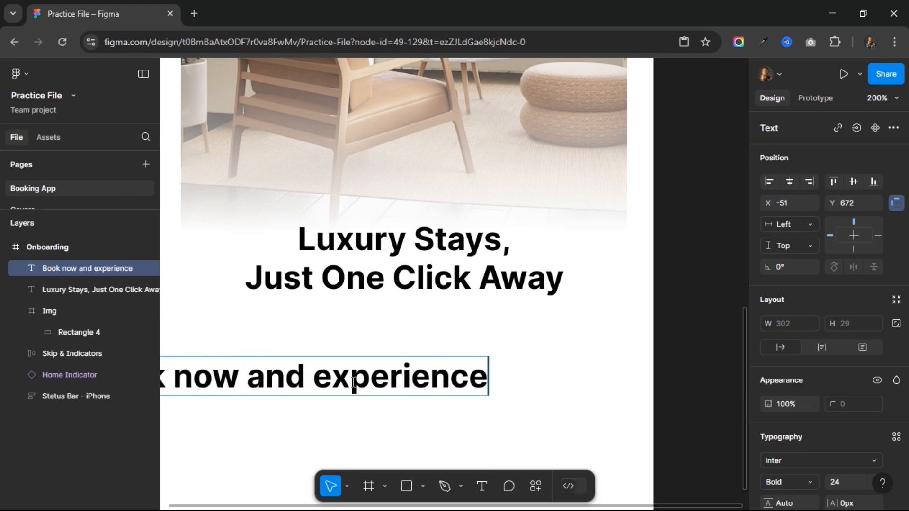
text( l)
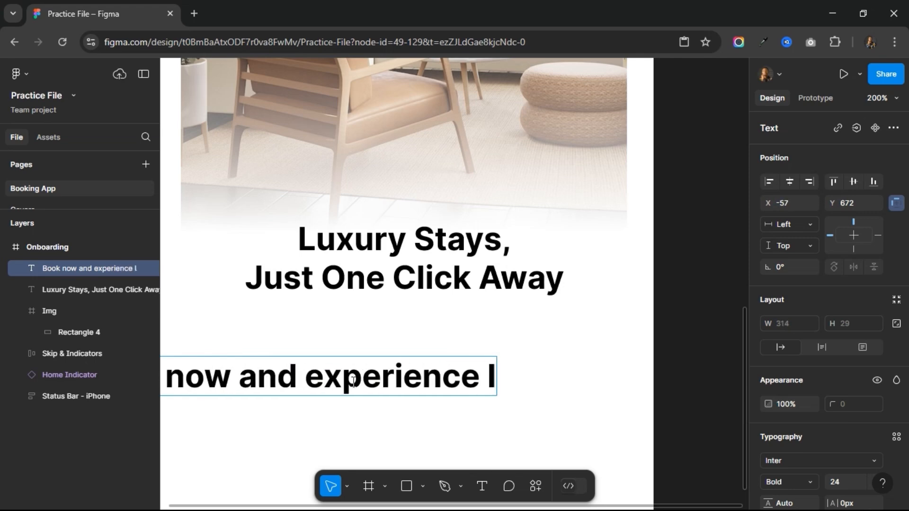
text(uxury)
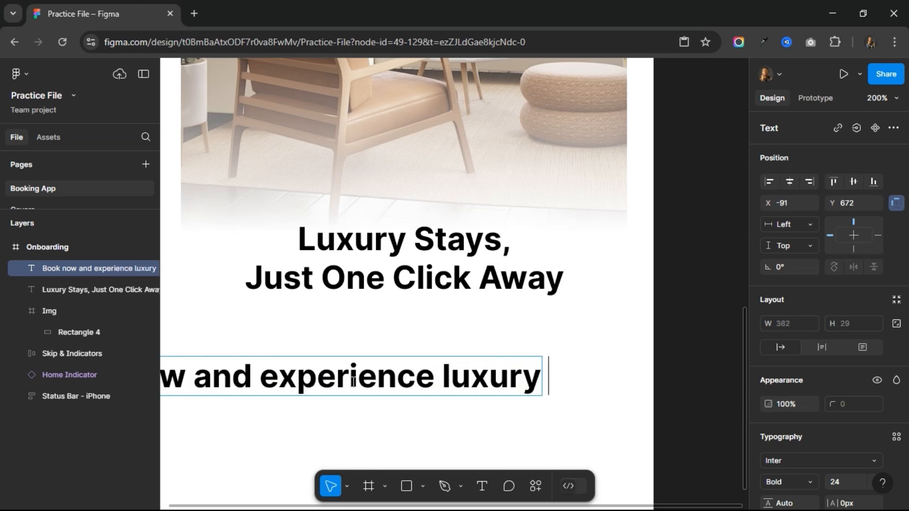
text( like neve)
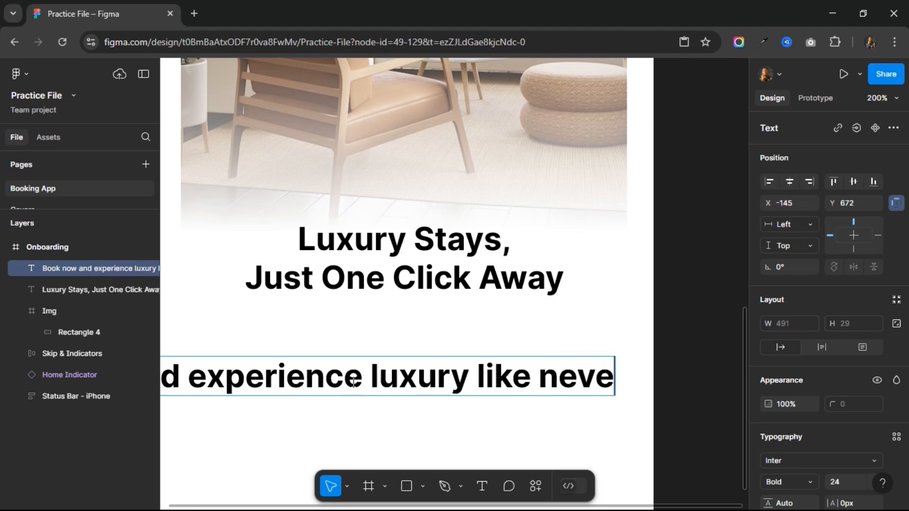
text(r befo)
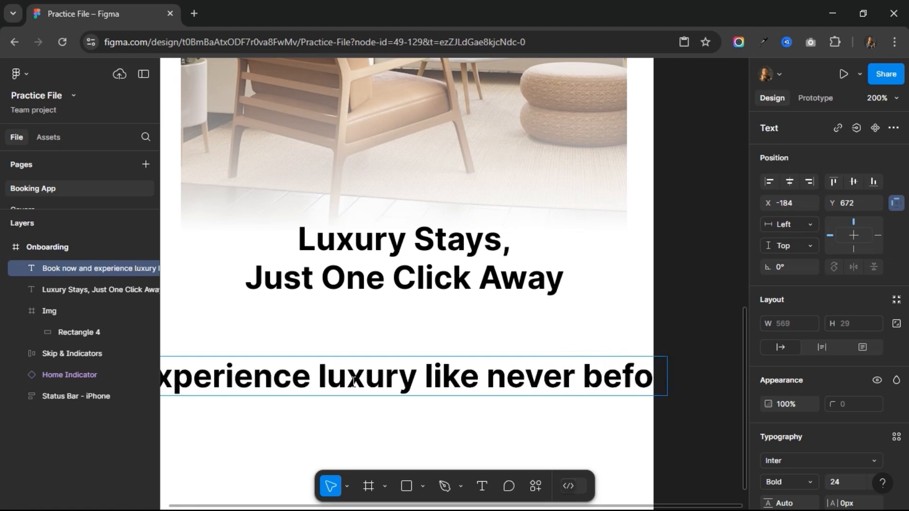
text(re.)
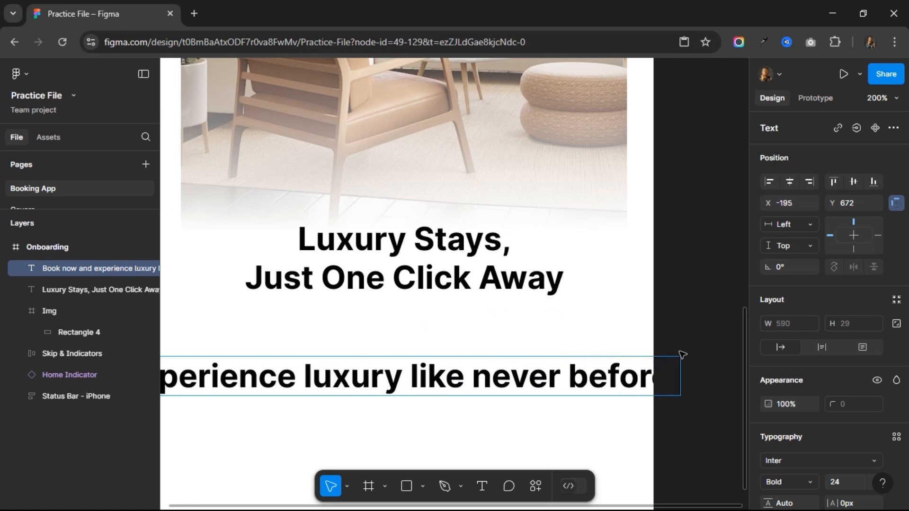
key(Escape)
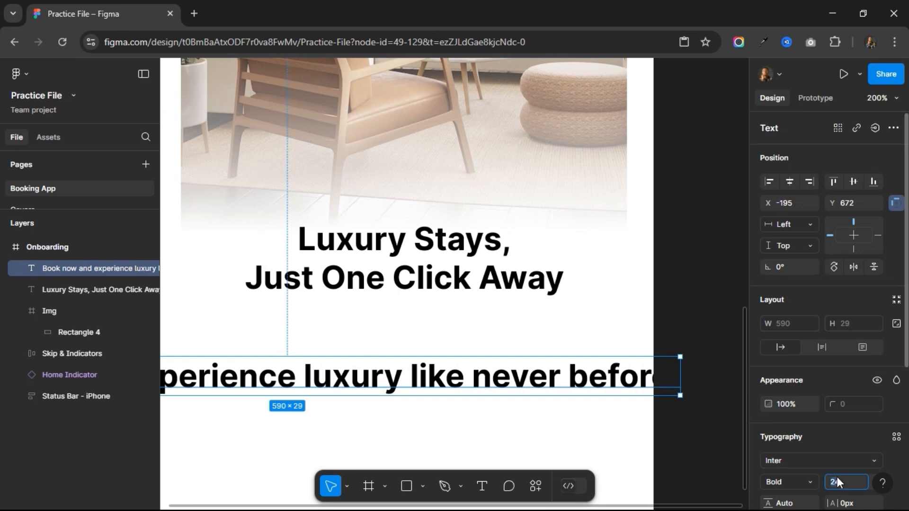
Style the supporting text below the heading with font size 14 and Regular weight.
text(14)
key(Return)
click(812, 481)
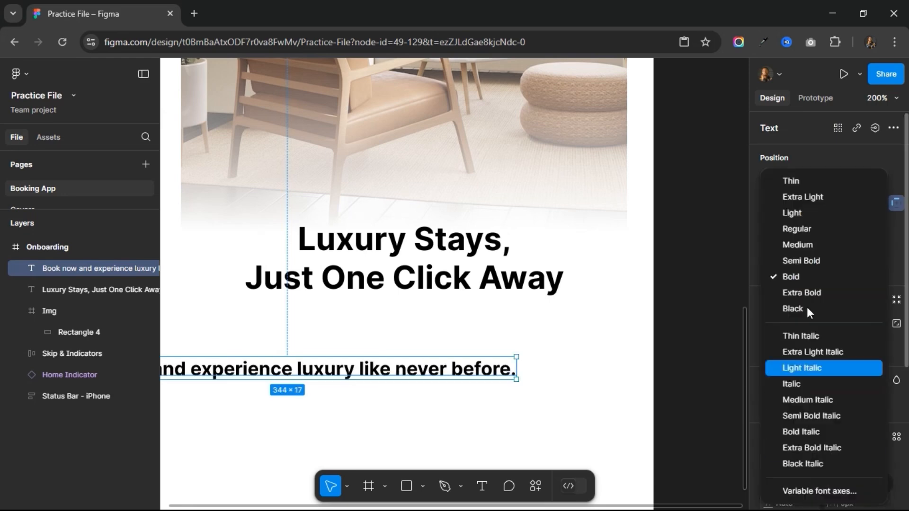
click(805, 230)
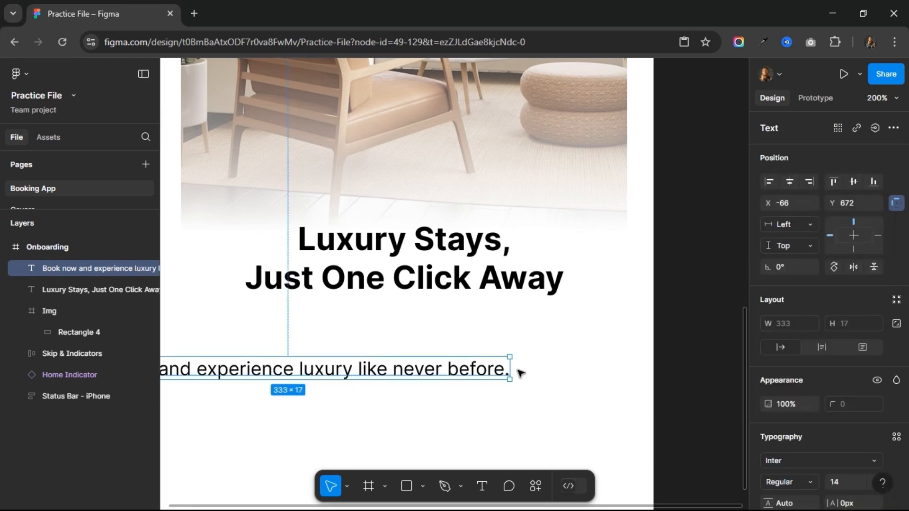
Narrow the supporting text box to 224 px so it wraps onto two lines, and center it horizontally in the Onboarding frame.
drag(508, 370, 362, 363)
click(789, 182)
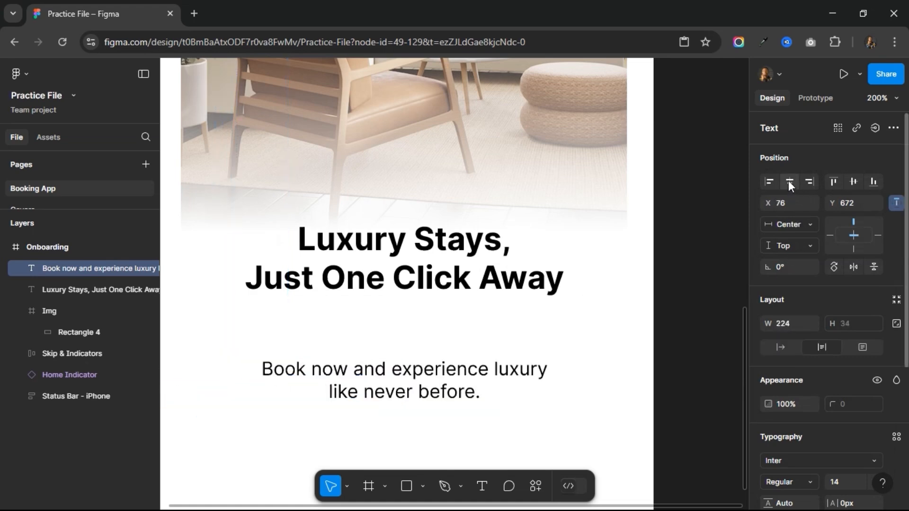
Move the supporting text up until it sits 12 px below the heading.
key(alt)
key(Up)
key(Up)
key(Up)
key(Up)
key(Up)
key(Up)
key(Up)
key(Up)
key(Up)
key(Up)
key(Up)
key(Up)
key(Up)
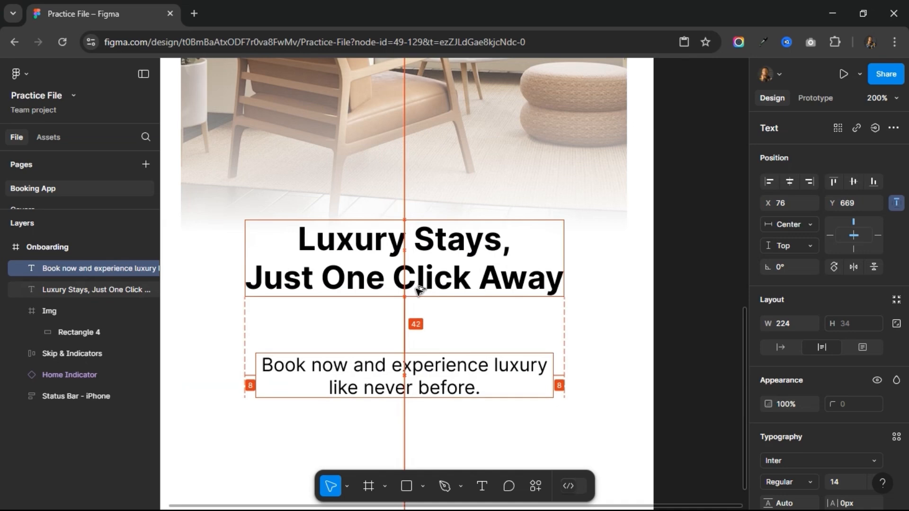
key(shift+Up)
key(shift+Up)
key(shift+Up)
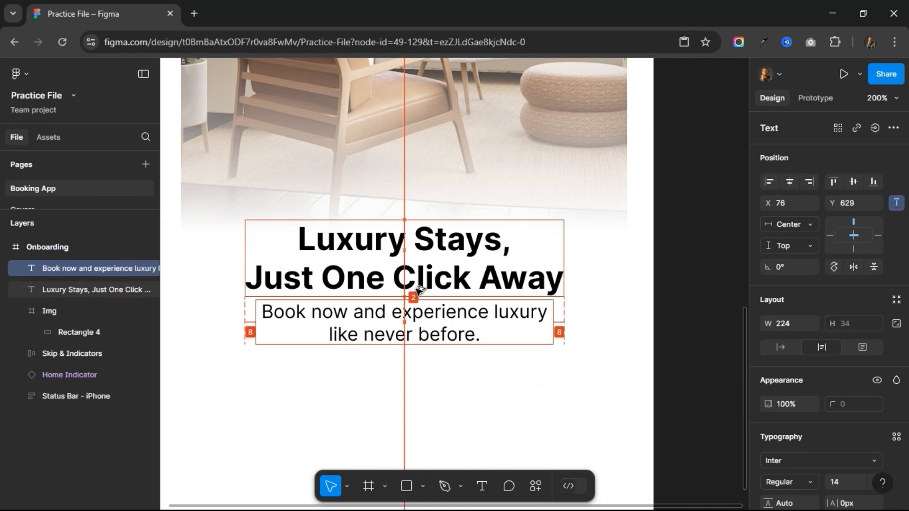
key(shift+Down)
Wrap the heading and supporting text in an auto layout frame named "Header & Subtext", centered horizontally in the Onboarding frame.
shift+click(406, 268)
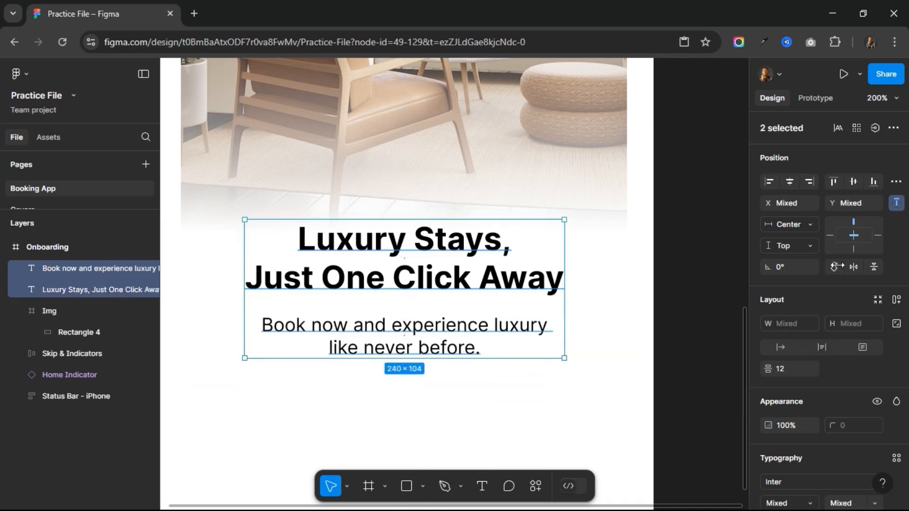
click(896, 301)
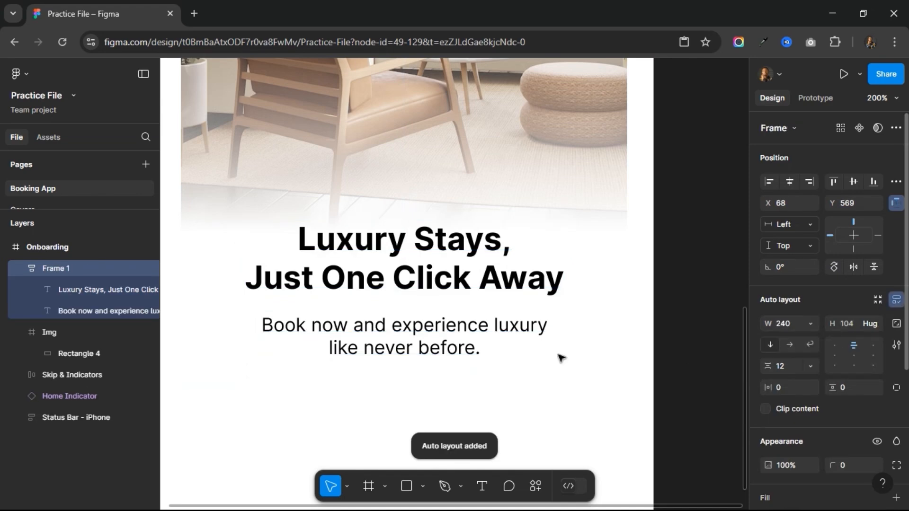
double_click(52, 268)
text(H)
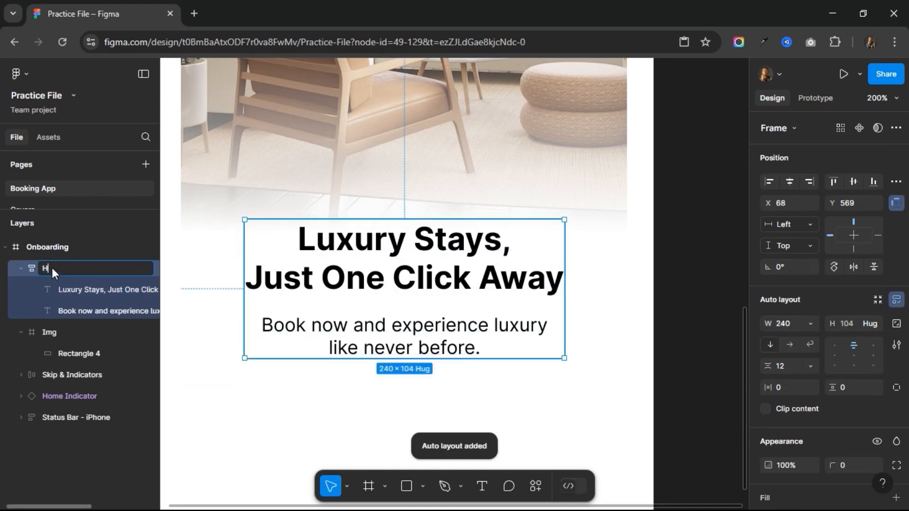
text(eader & )
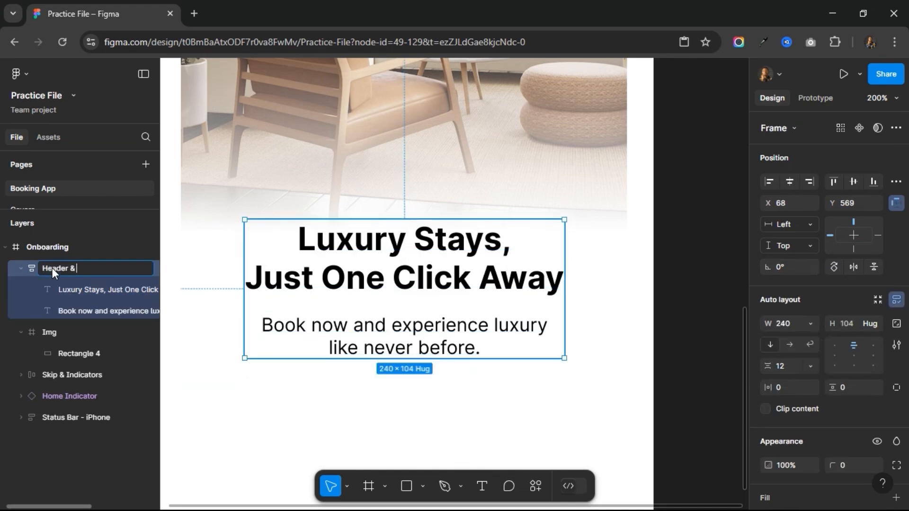
text(Subtext)
key(Return)
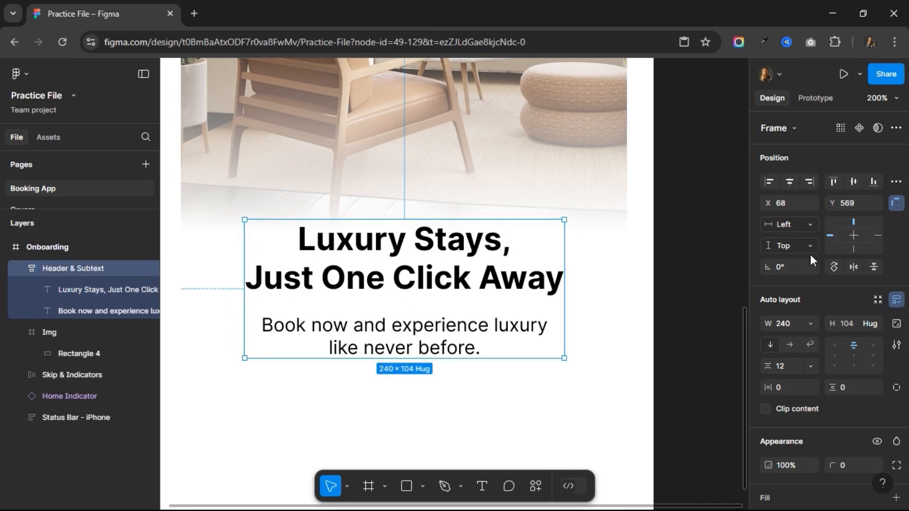
click(789, 181)
key(shift+0)
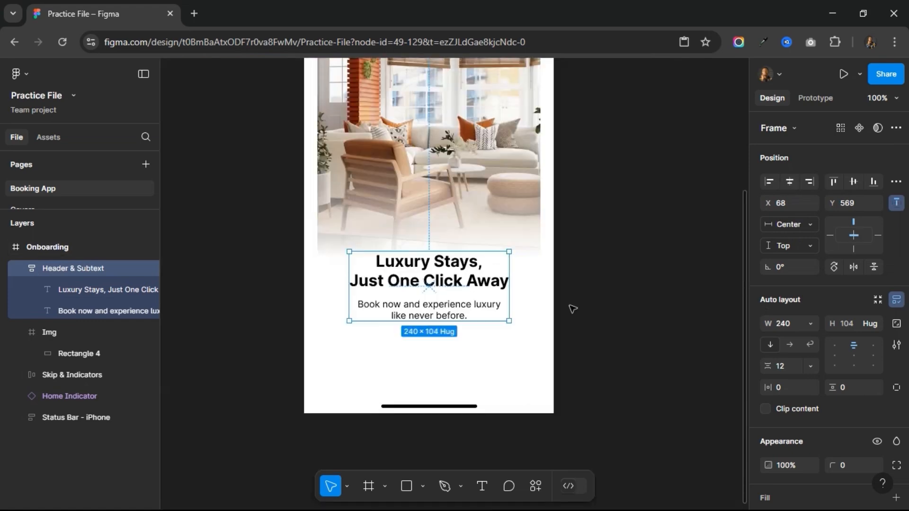
Apply the Grey Text color style to the supporting text.
click(418, 309)
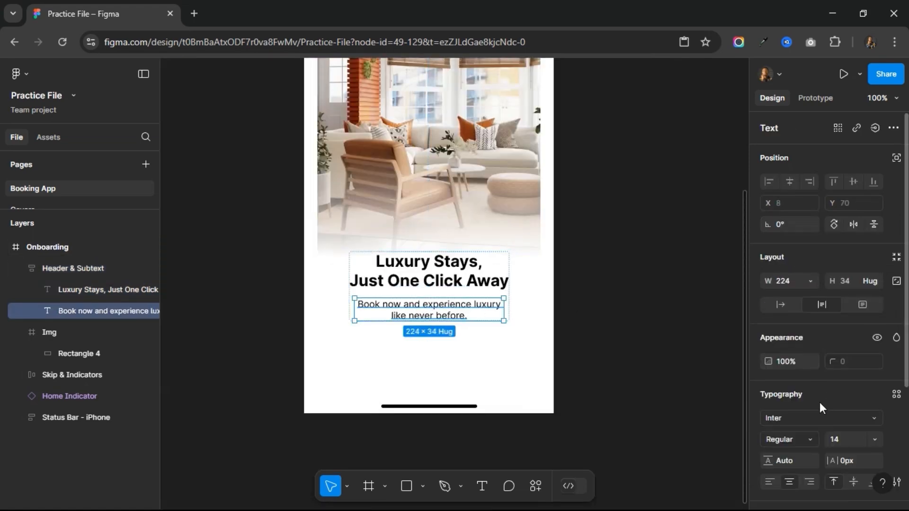
scroll(839, 374, down, 3)
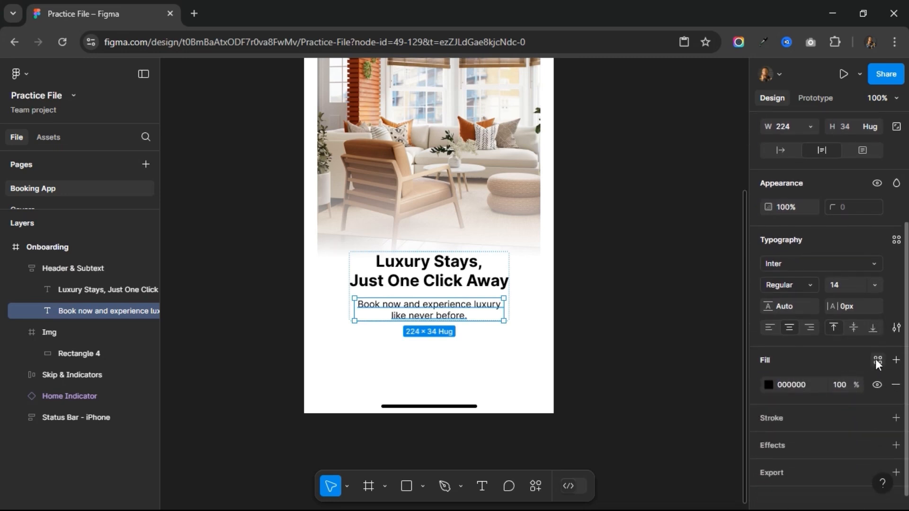
click(877, 360)
click(662, 420)
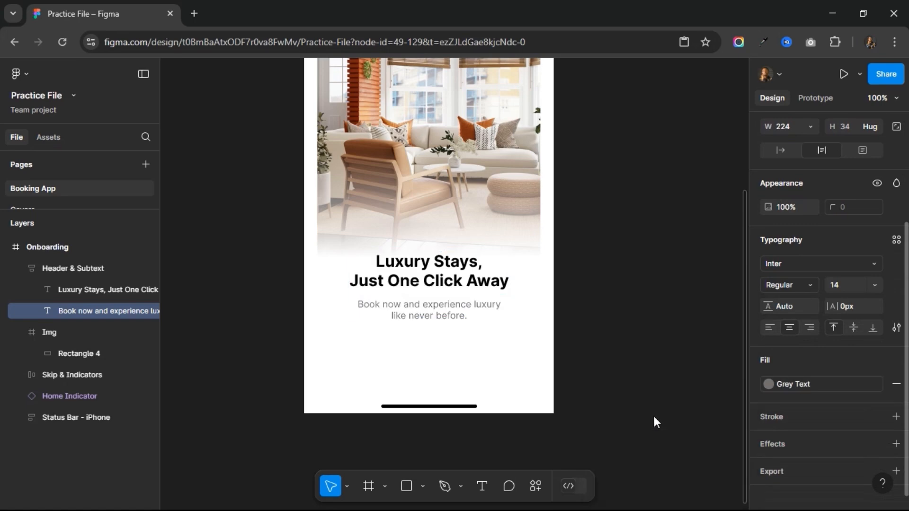
Apply the Text color style to the "Luxury Stays, Just One Click Away" heading.
click(471, 284)
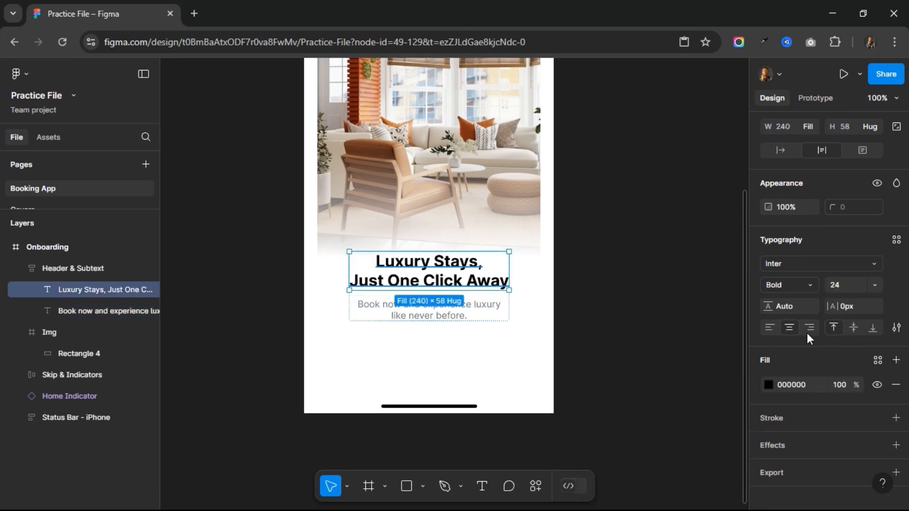
click(877, 361)
click(666, 396)
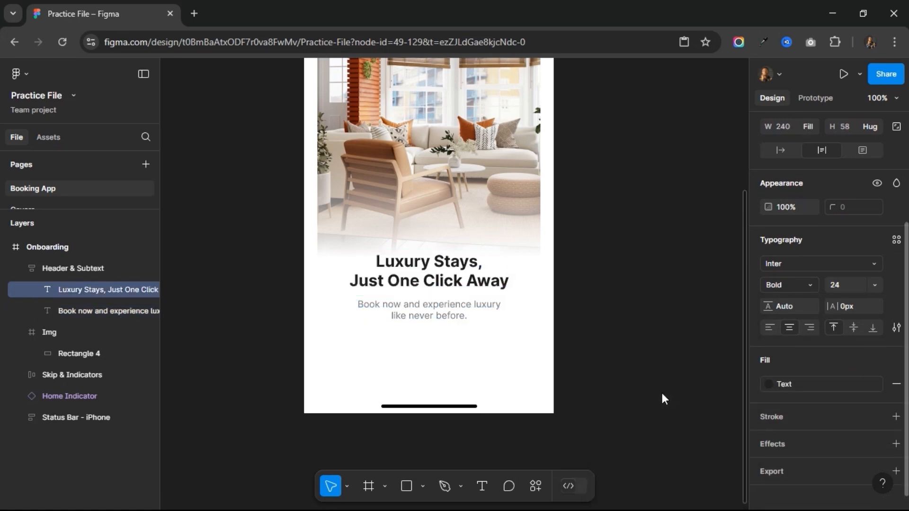
Apply the Text color style to the Skip label above the photo.
scroll(605, 250, up, 5)
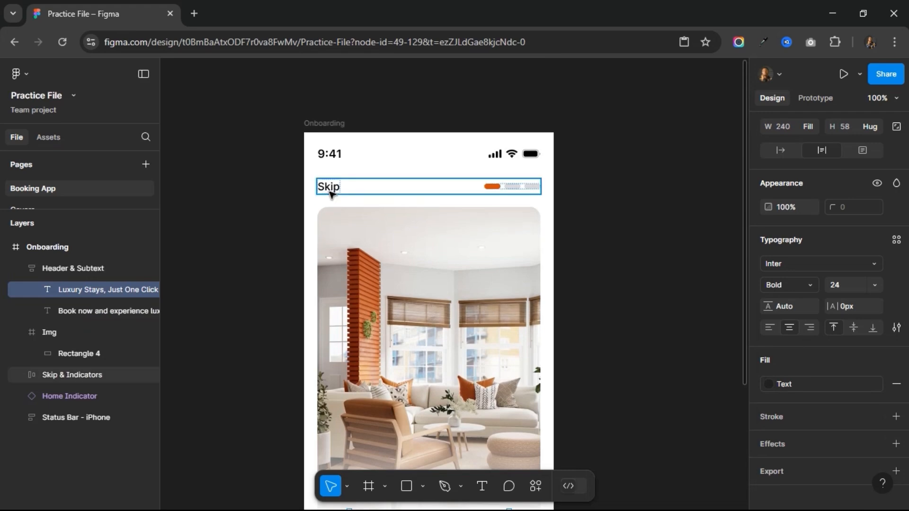
click(330, 188)
click(330, 189)
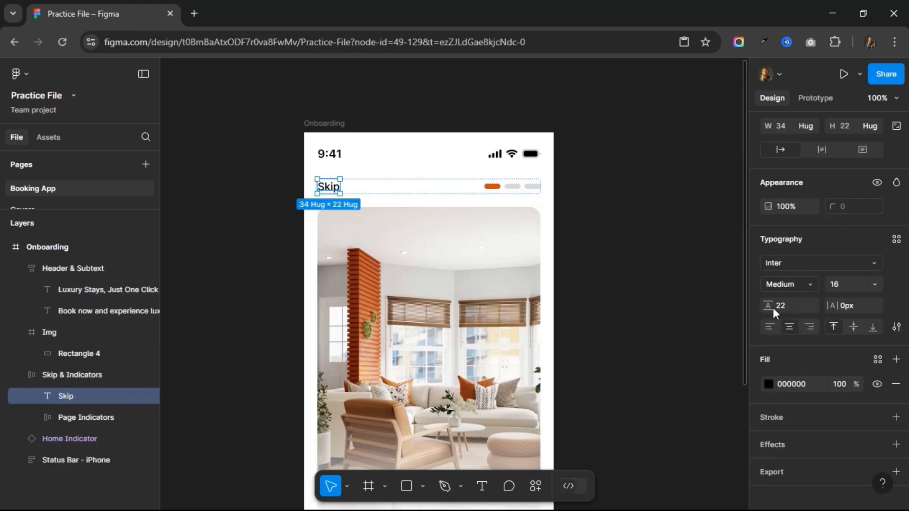
click(877, 360)
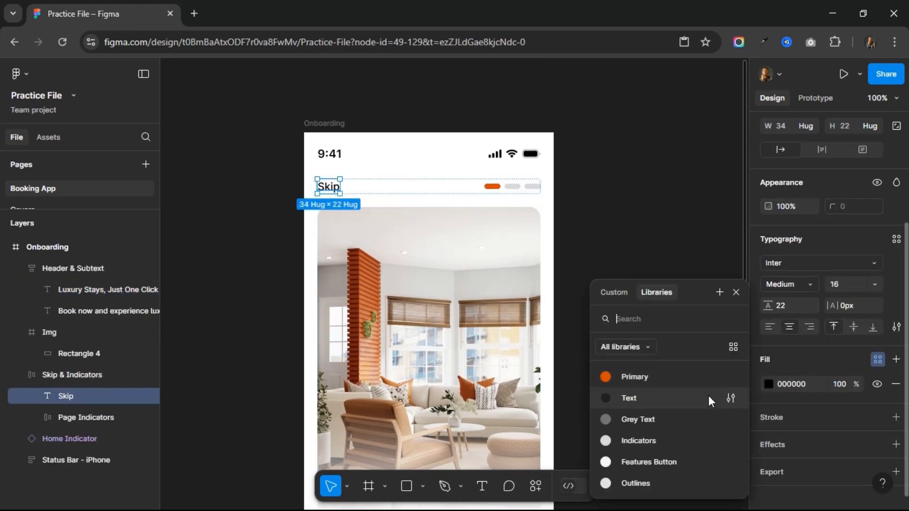
click(691, 400)
click(628, 297)
Draw a button frame about 309 × 57 px below the supporting text and fill it with the Primary color style.
scroll(628, 297, down, 5)
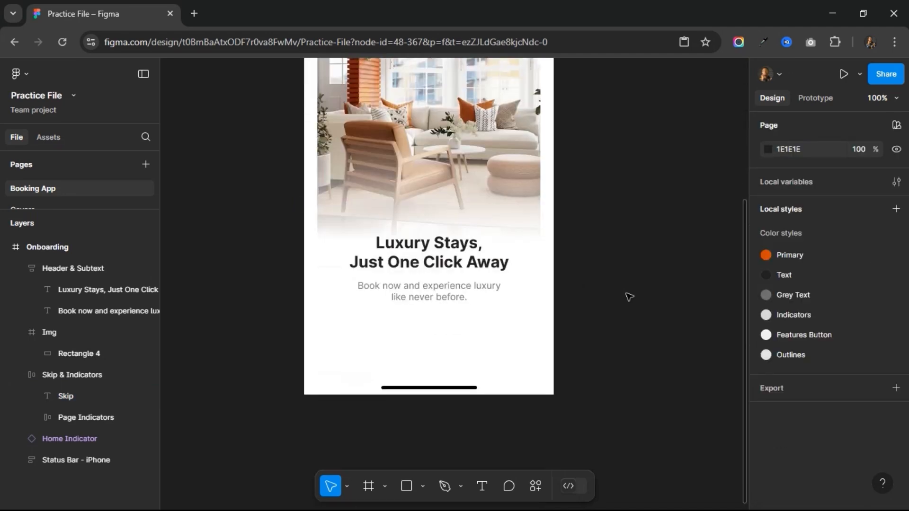
scroll(629, 296, up, 1)
scroll(628, 297, down, 1)
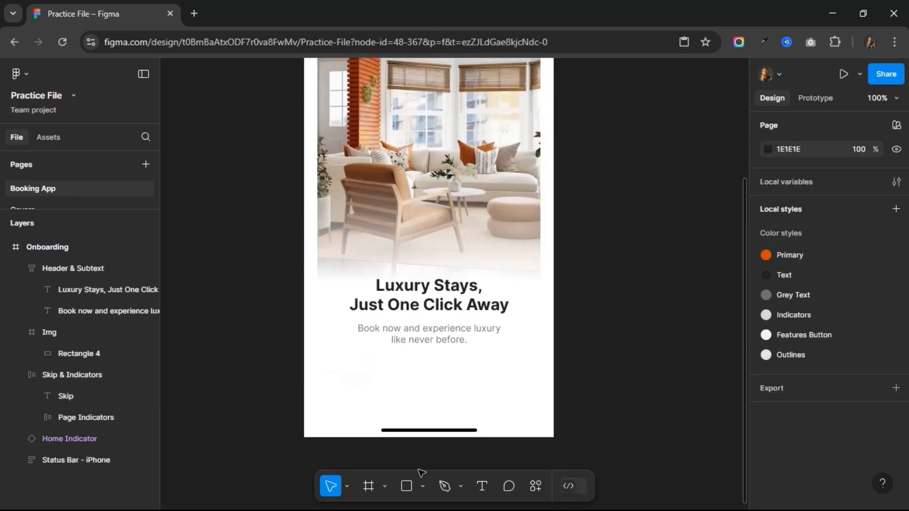
click(369, 485)
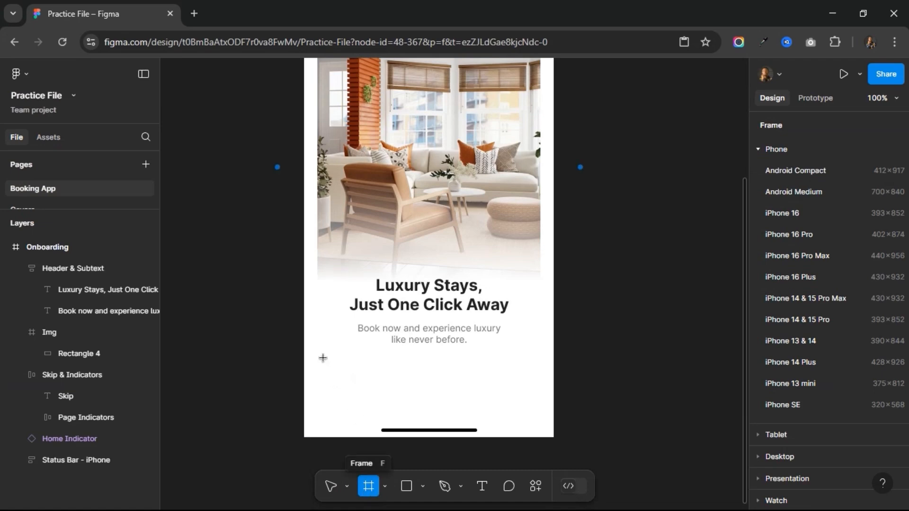
drag(327, 363, 532, 400)
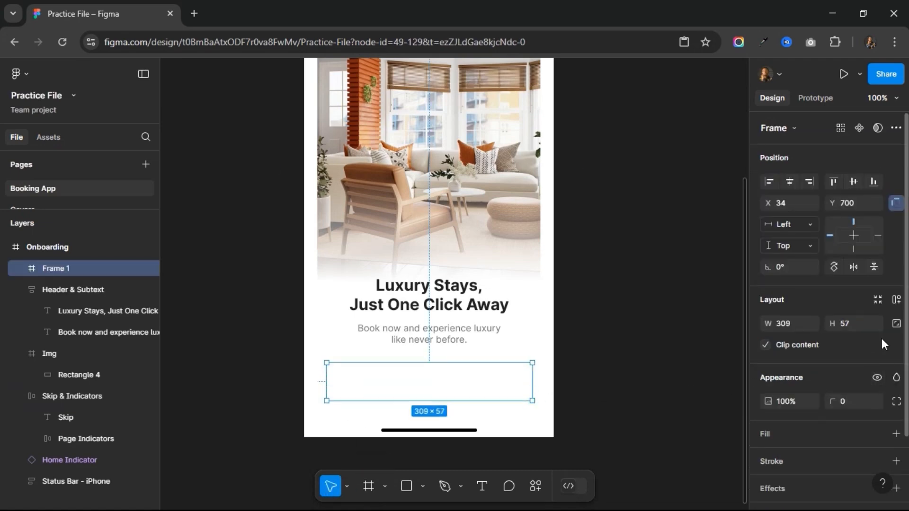
scroll(882, 339, down, 2)
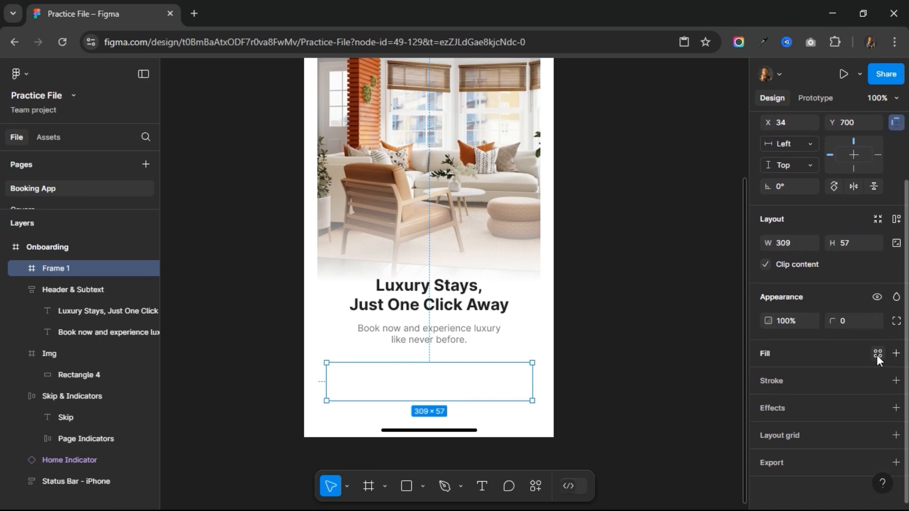
click(876, 355)
click(668, 377)
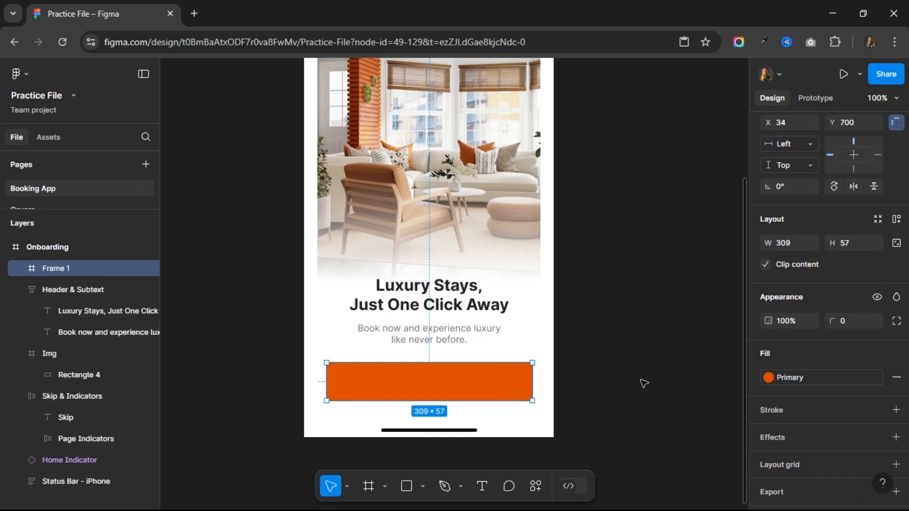
Add a "Get Started" label inside the orange button frame and set its weight to Semi Bold.
click(489, 494)
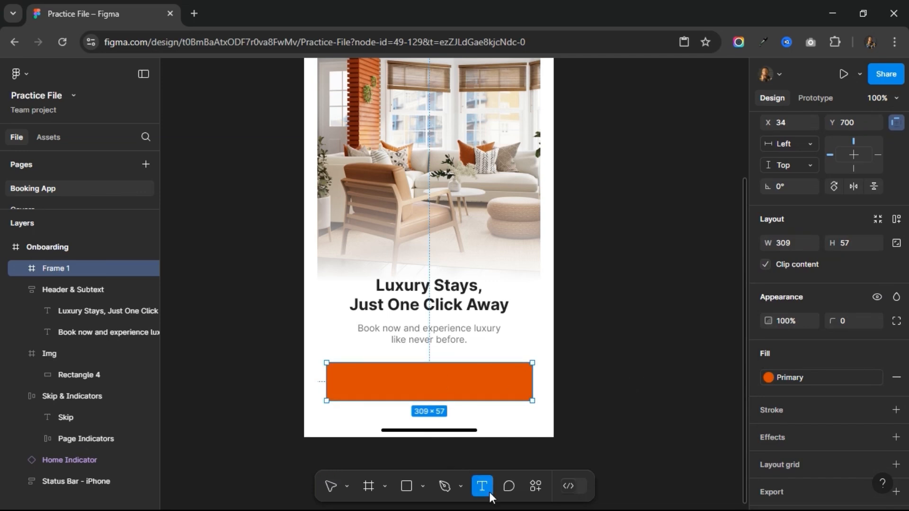
click(435, 387)
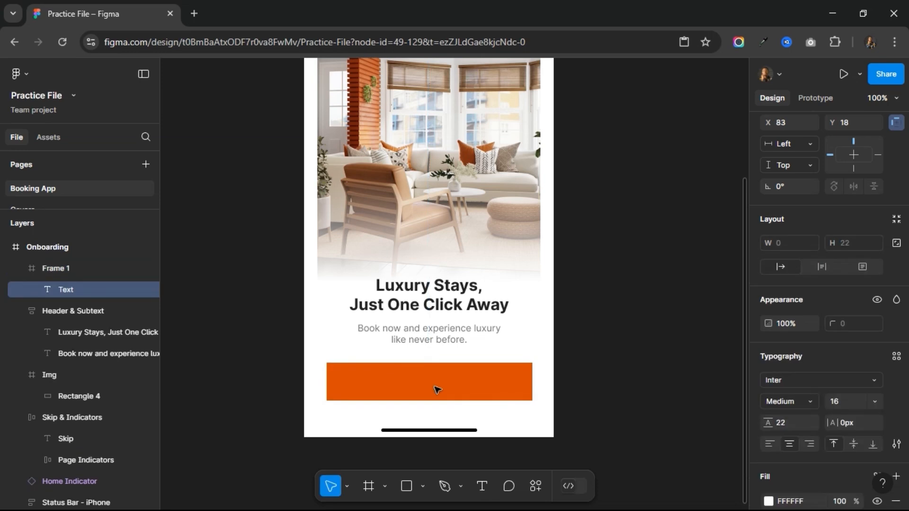
text(Get Started)
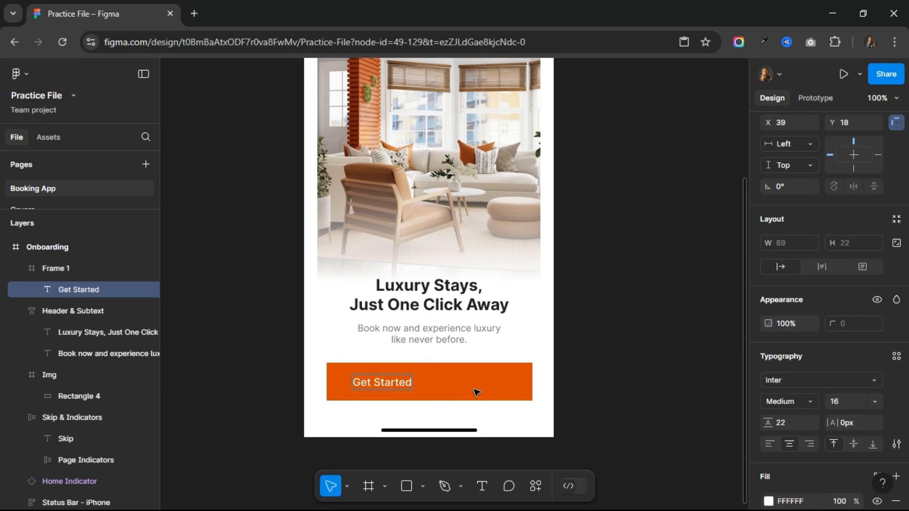
key(Escape)
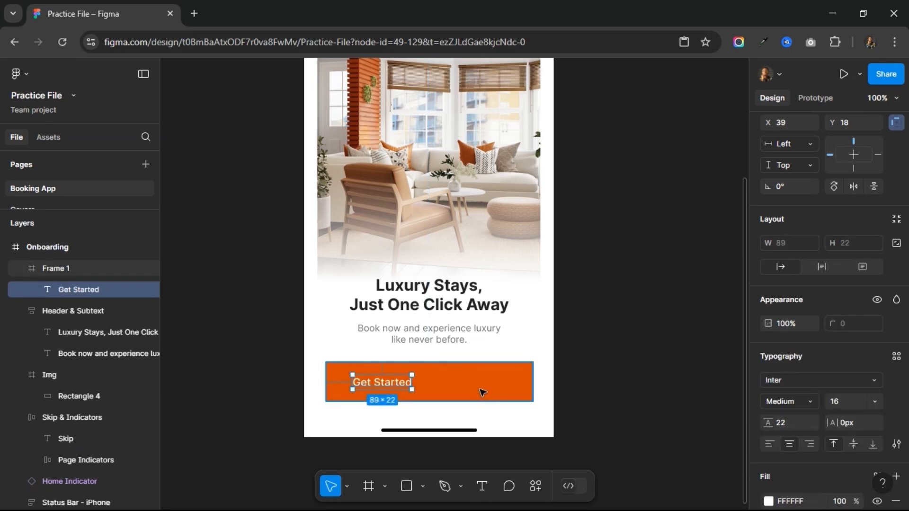
click(808, 402)
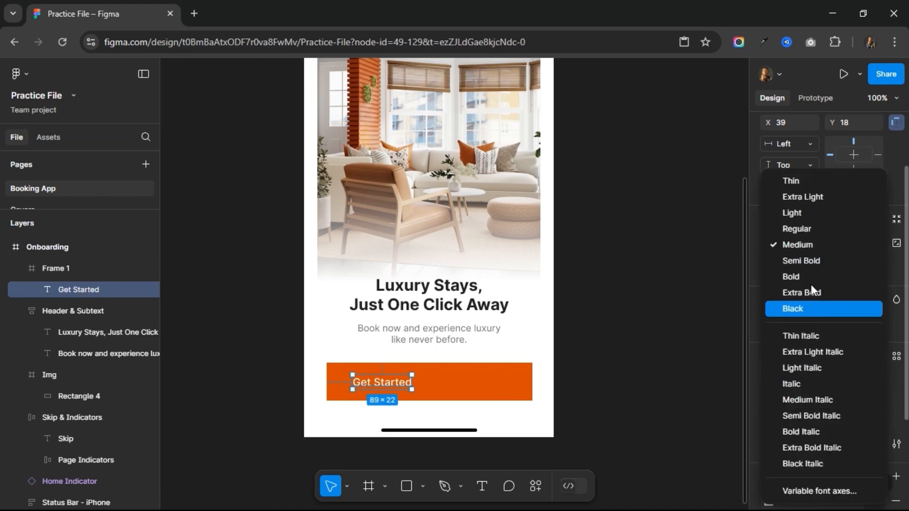
click(810, 261)
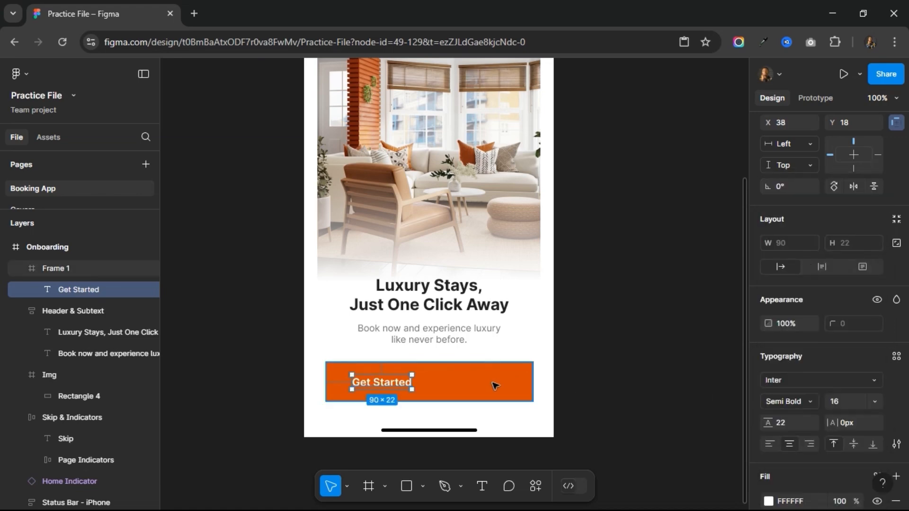
Apply auto layout to the button frame and set its vertical padding to 12.
click(531, 380)
click(896, 219)
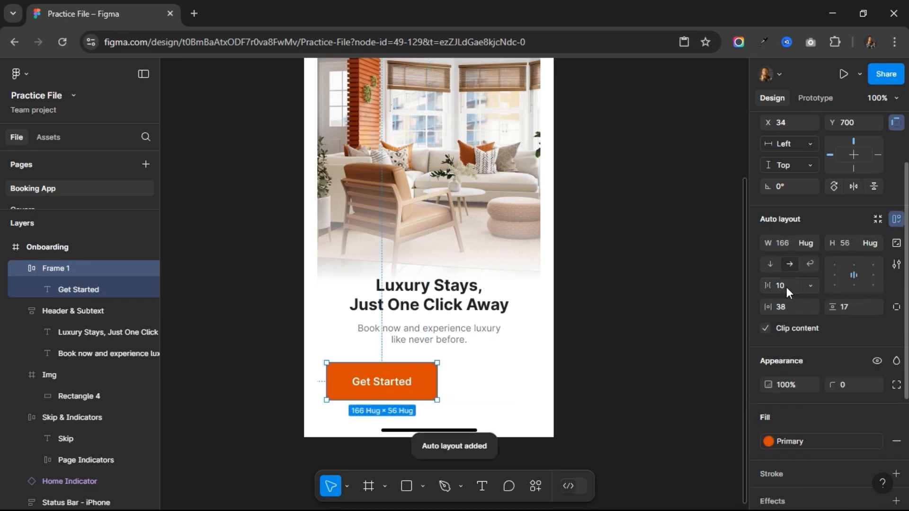
click(854, 301)
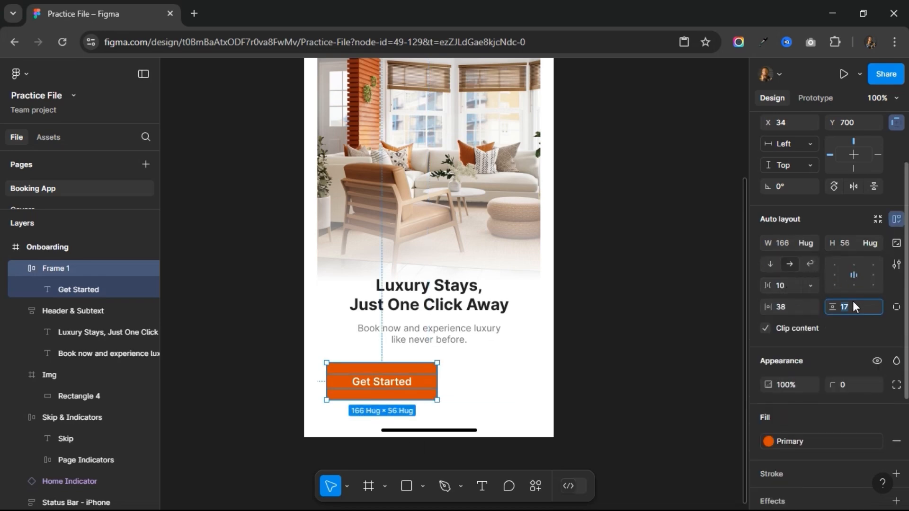
text(12)
key(Return)
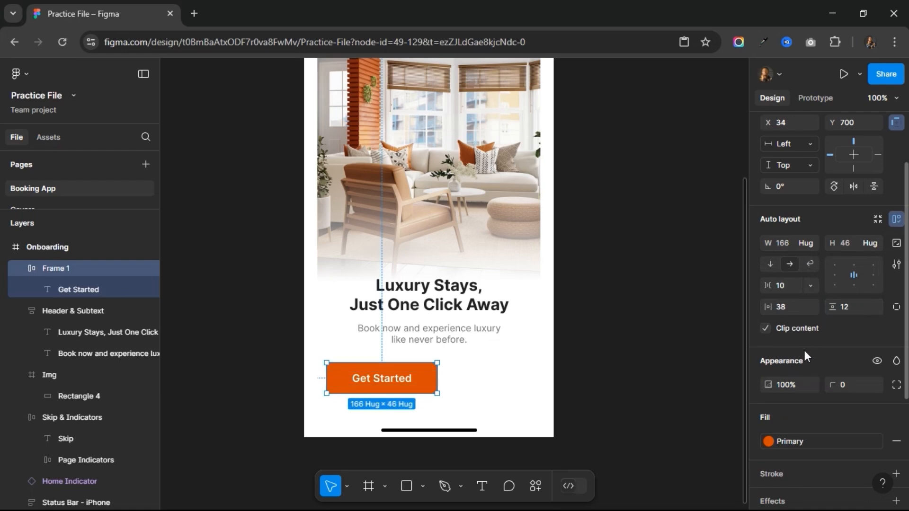
Set the Get Started button frame's width to 335 and centre it horizontally on the Onboarding screen.
click(789, 247)
text(33)
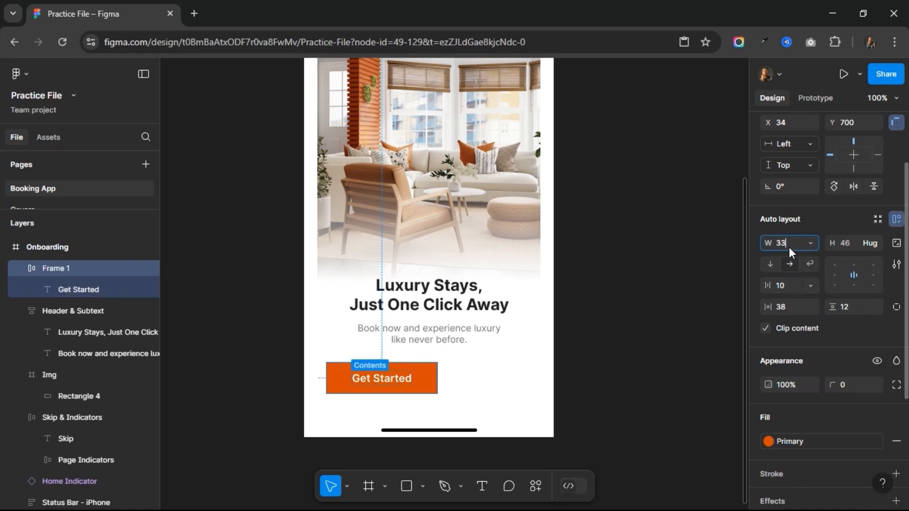
text(5)
key(Return)
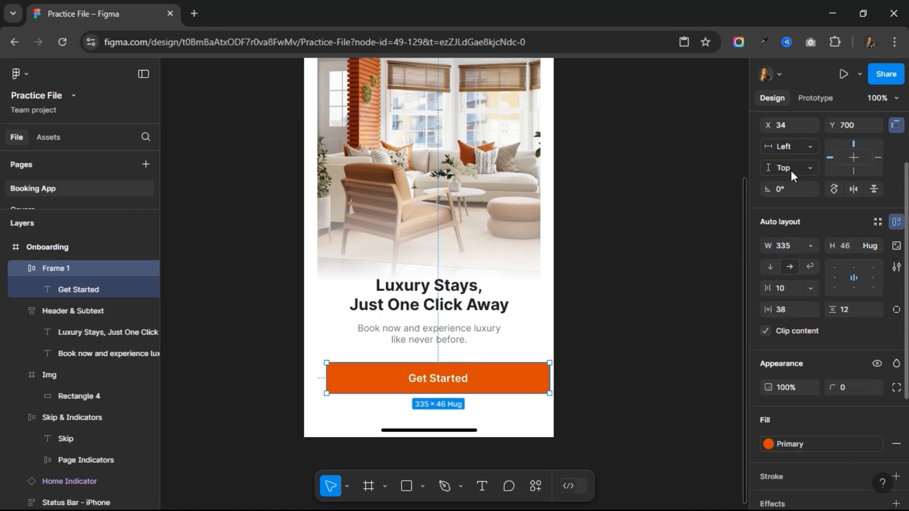
scroll(791, 170, up, 2)
click(790, 182)
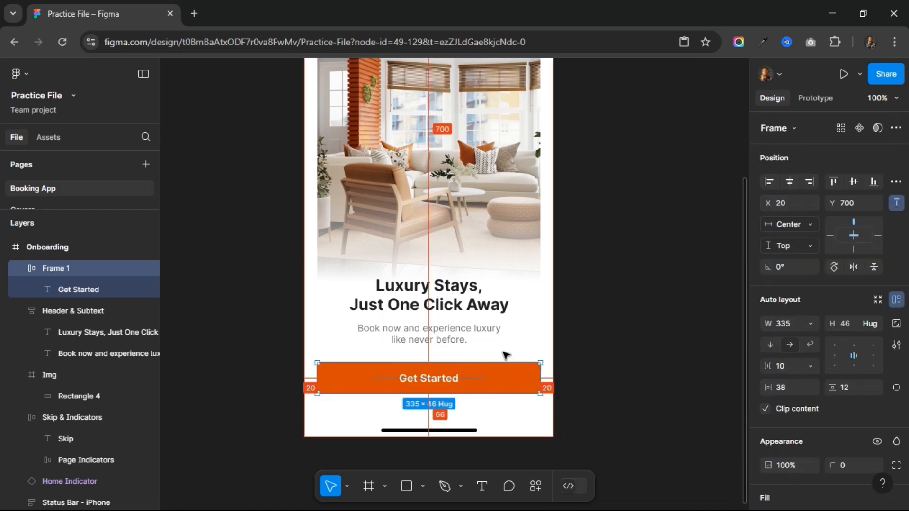
Set the Get Started button's corner radius to 100 and nudge it down about 13 px below the supporting text.
scroll(849, 407, down, 3)
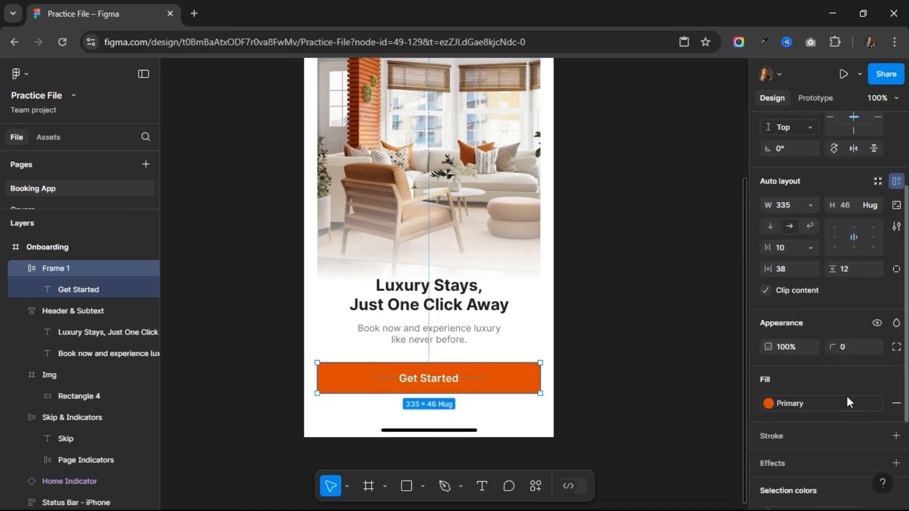
click(848, 348)
text(100)
key(Return)
key(Down)
key(Down)
key(Down)
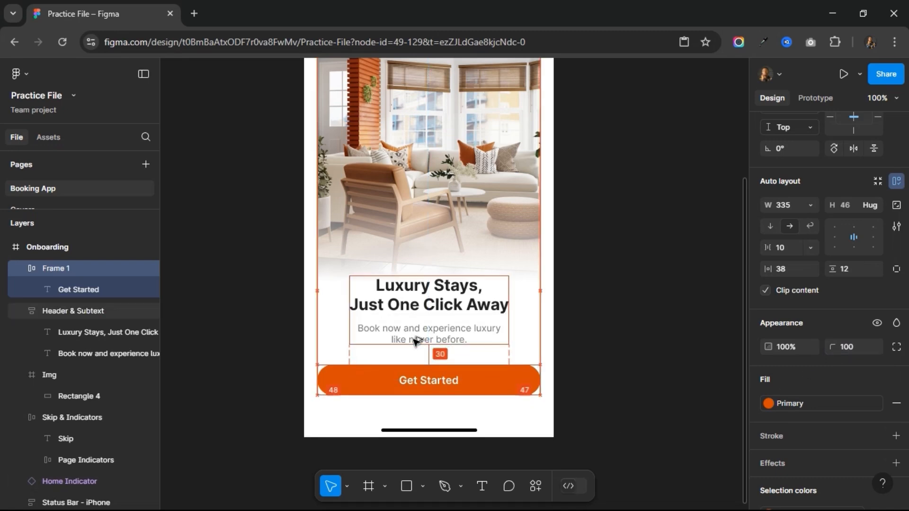
key(shift+Down)
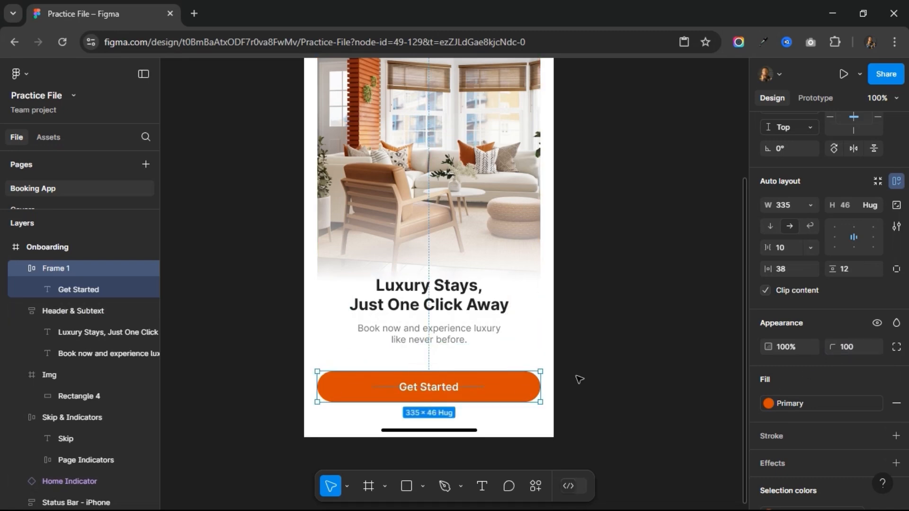
Rename the Get Started button's frame "CTA Button" and collapse its layer.
key(minus)
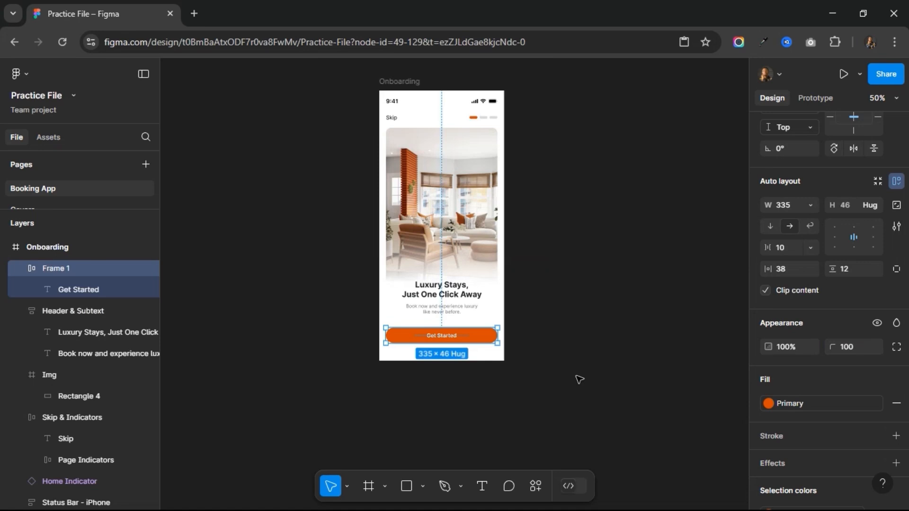
double_click(51, 269)
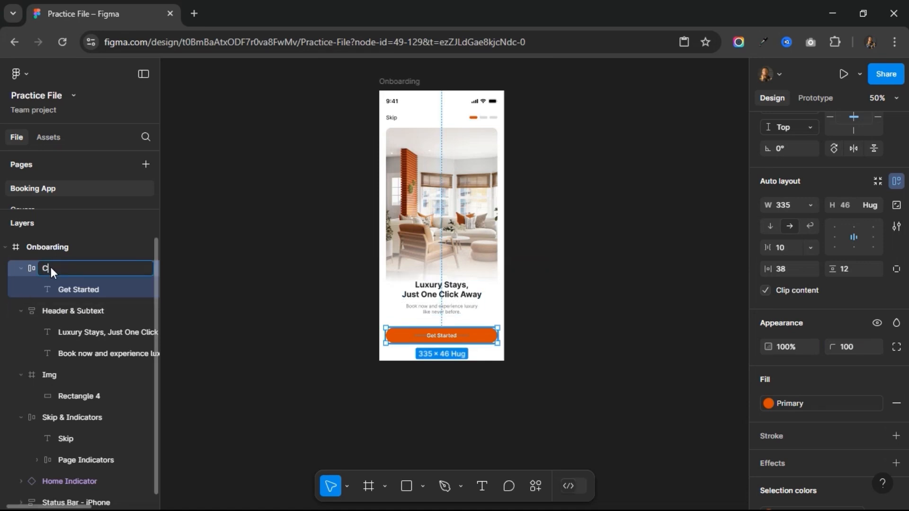
text(CTA Button)
key(Return)
click(17, 270)
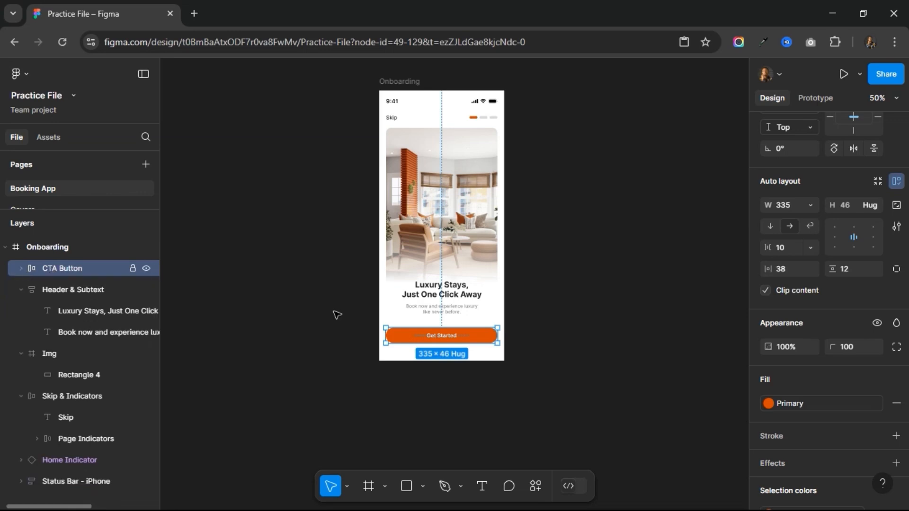
Group the heading and supporting text with the interior photo, name the group "Img & Text" and collapse it.
click(443, 303)
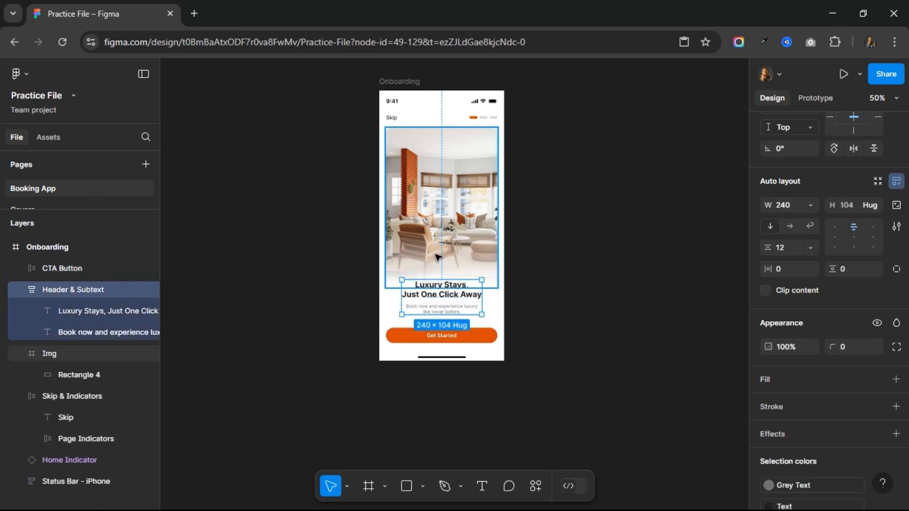
shift+click(452, 258)
key(ctrl+g)
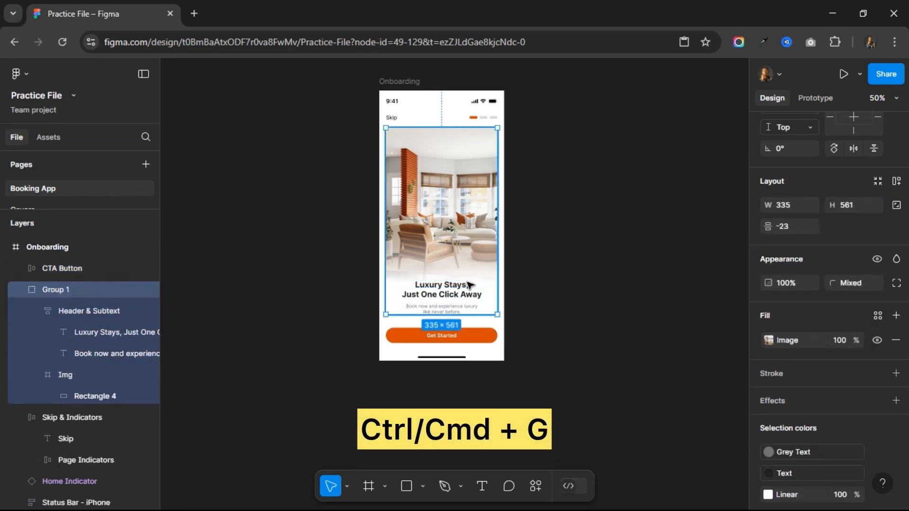
double_click(61, 290)
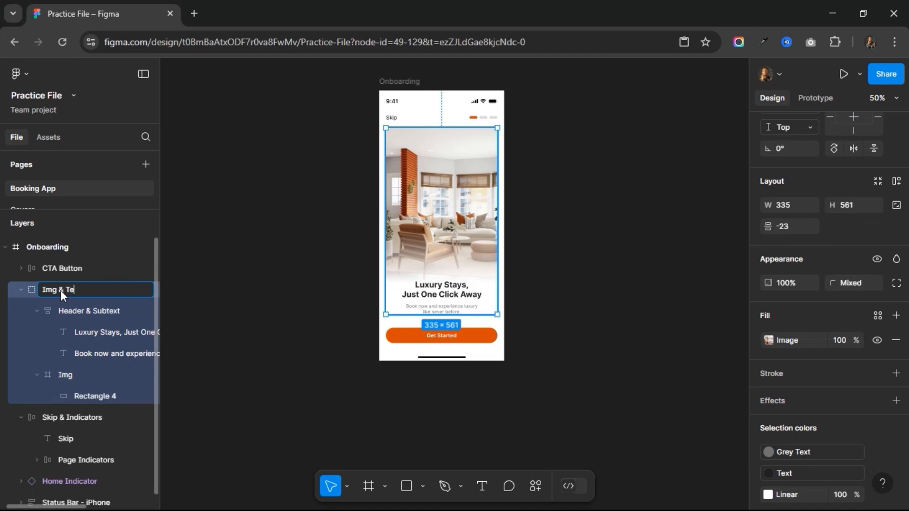
key(Return)
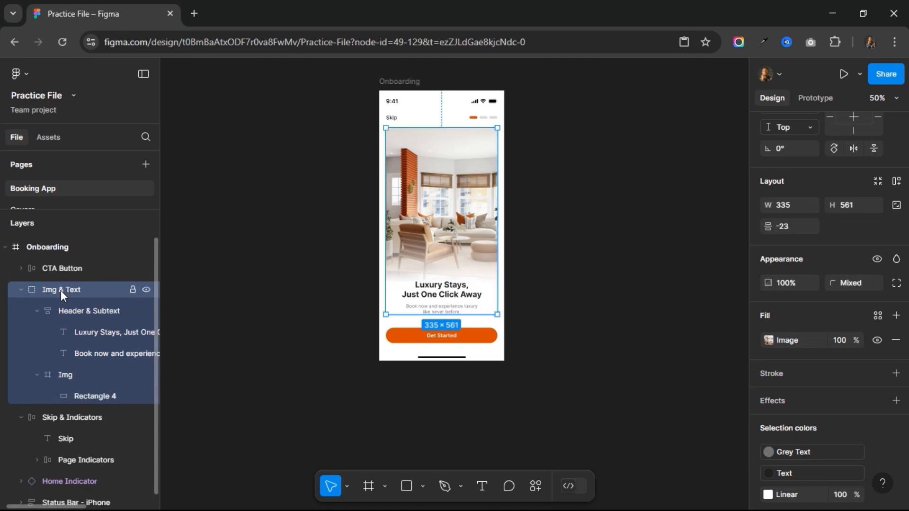
click(21, 290)
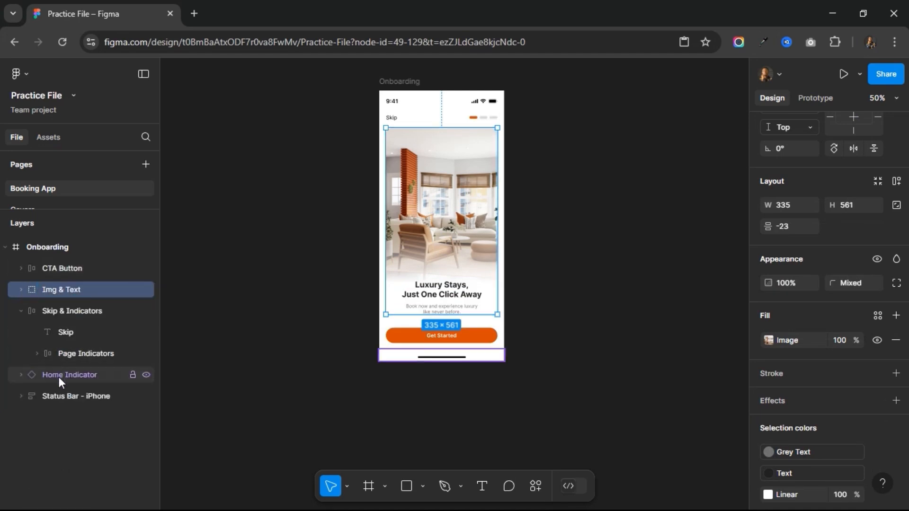
Reorder the Onboarding layers as Status Bar, Skip & Indicators, Img & Text, CTA Button and Home Indicator.
click(60, 396)
drag(59, 394, 56, 262)
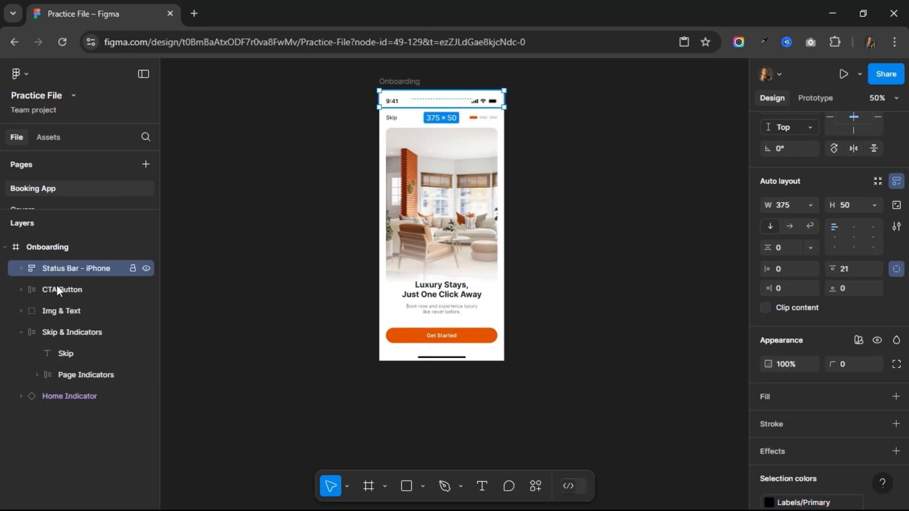
click(20, 331)
click(19, 332)
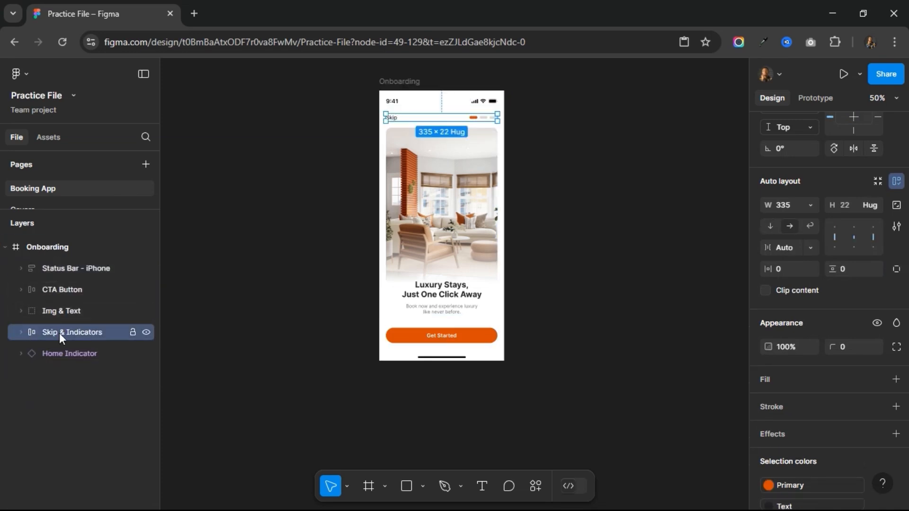
drag(58, 334, 59, 279)
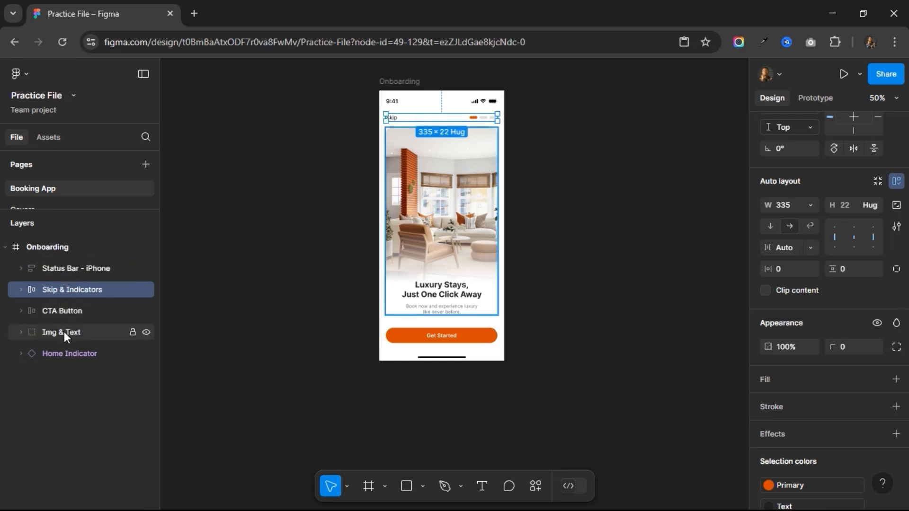
drag(62, 331, 59, 295)
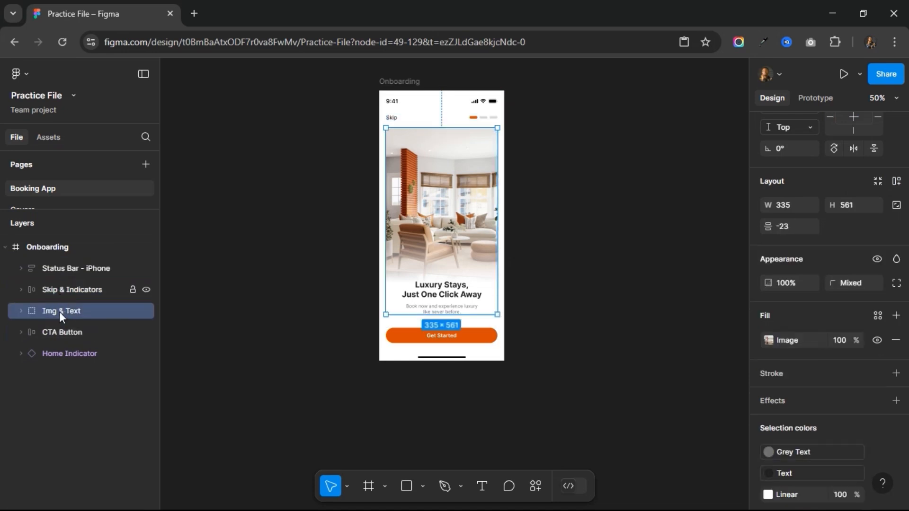
click(61, 329)
click(65, 354)
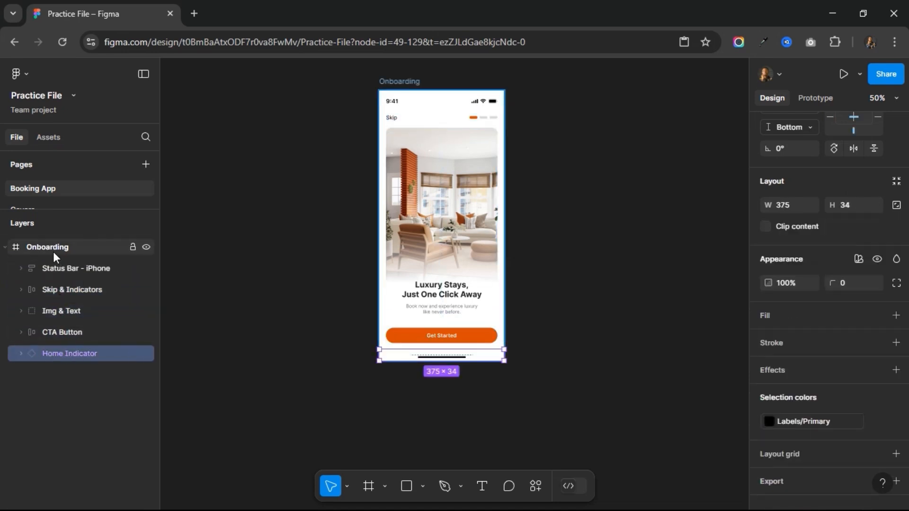
click(297, 221)
Duplicate the Onboarding screen to its right and rename the copy "Explore".
key(shift+1)
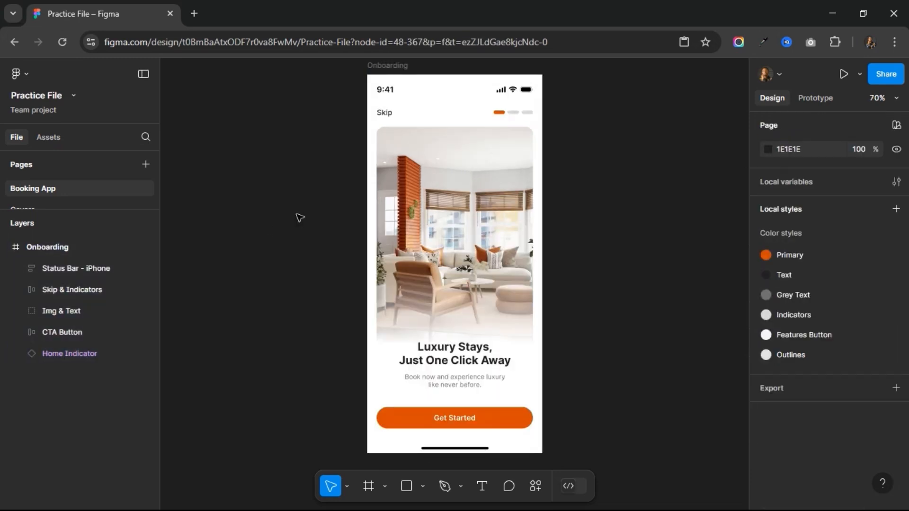
scroll(300, 216, right, 5)
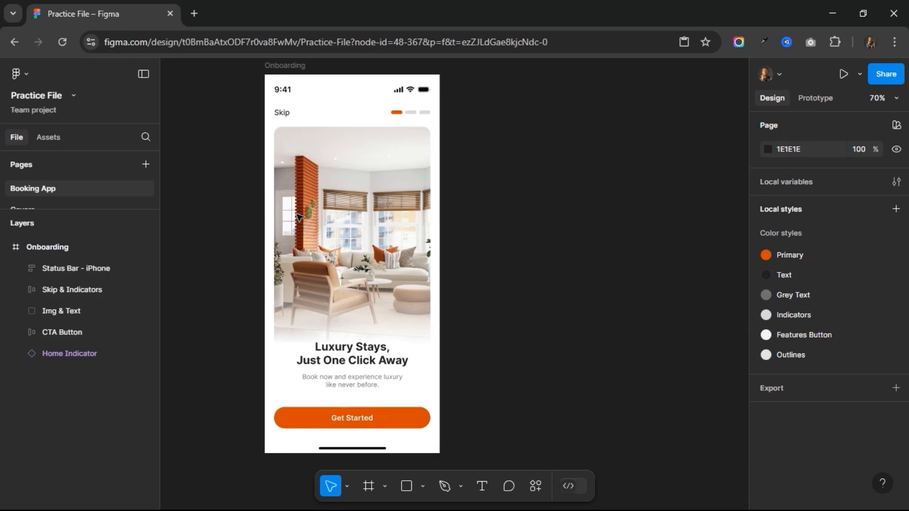
click(286, 66)
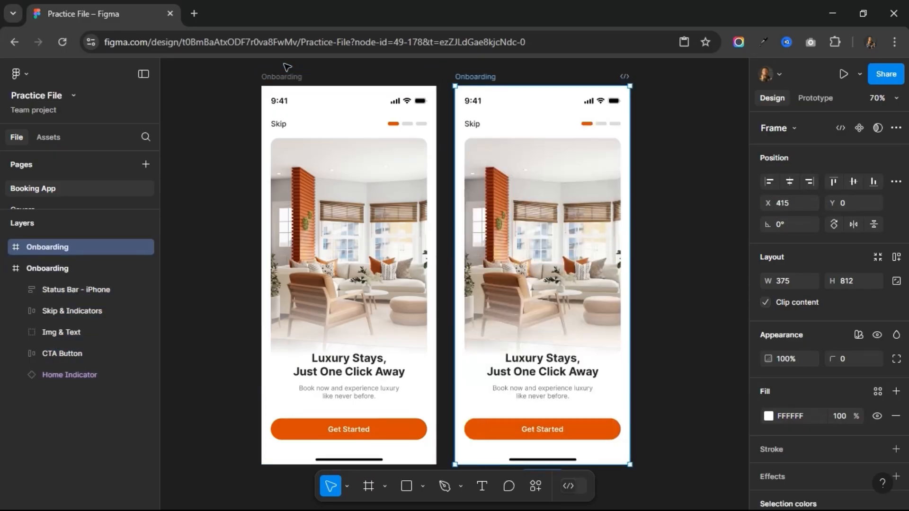
scroll(355, 80, right, 5)
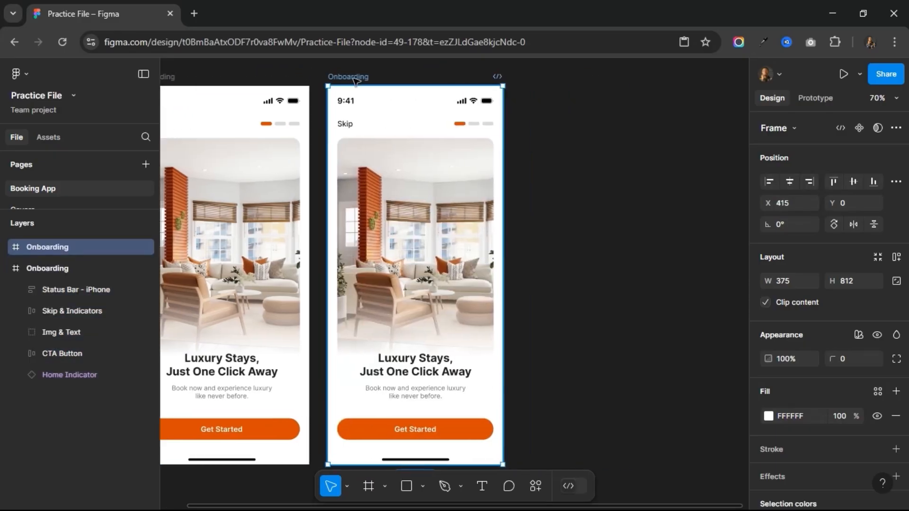
double_click(356, 77)
text(Explore)
key(Return)
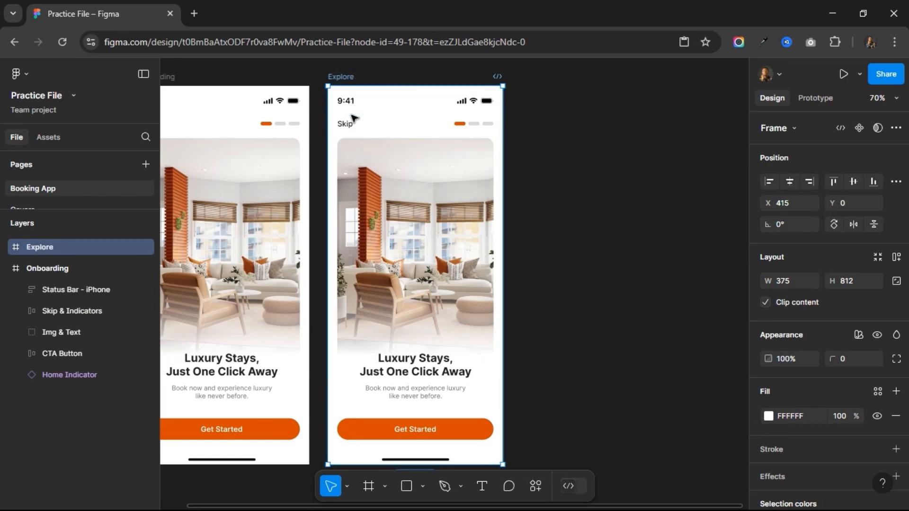
key(Escape)
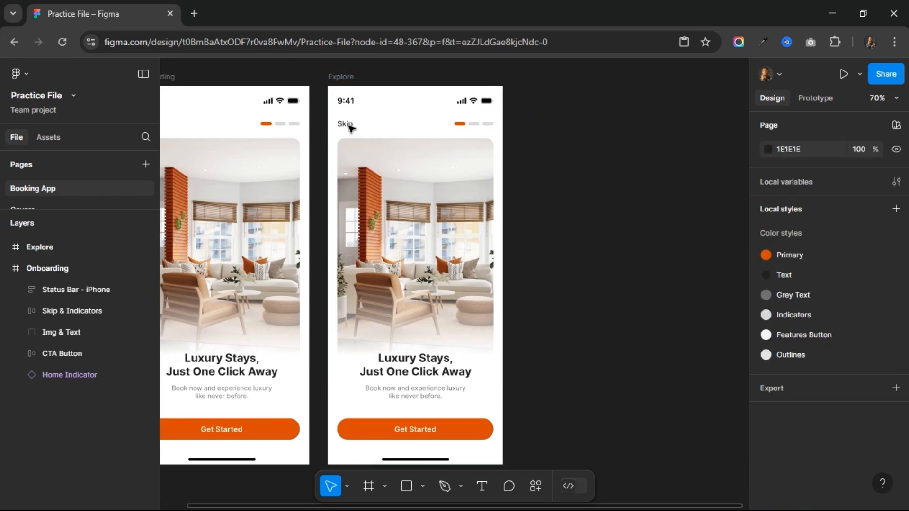
click(350, 127)
click(350, 126)
shift+click(369, 284)
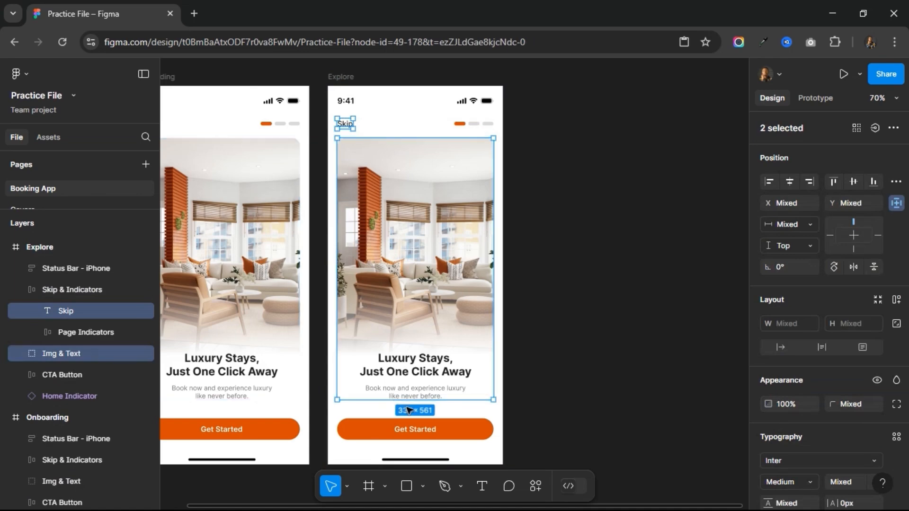
key(Escape)
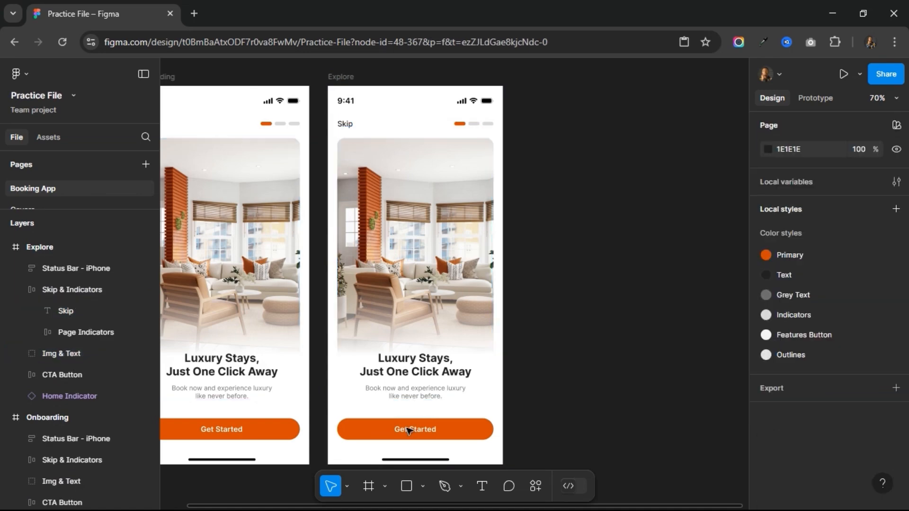
Delete the Skip & Indicators row, the Img & Text group and the Get Started button from the Explore screen.
double_click(408, 430)
shift+click(410, 372)
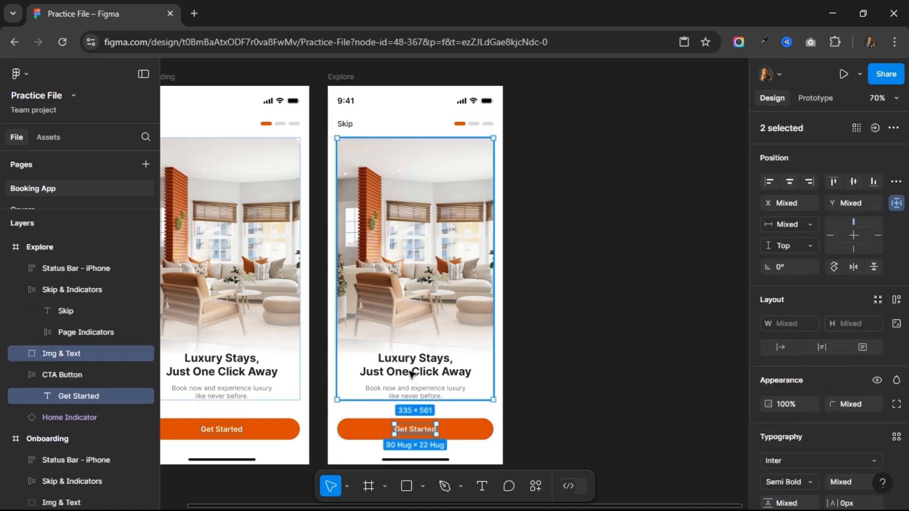
shift+click(361, 127)
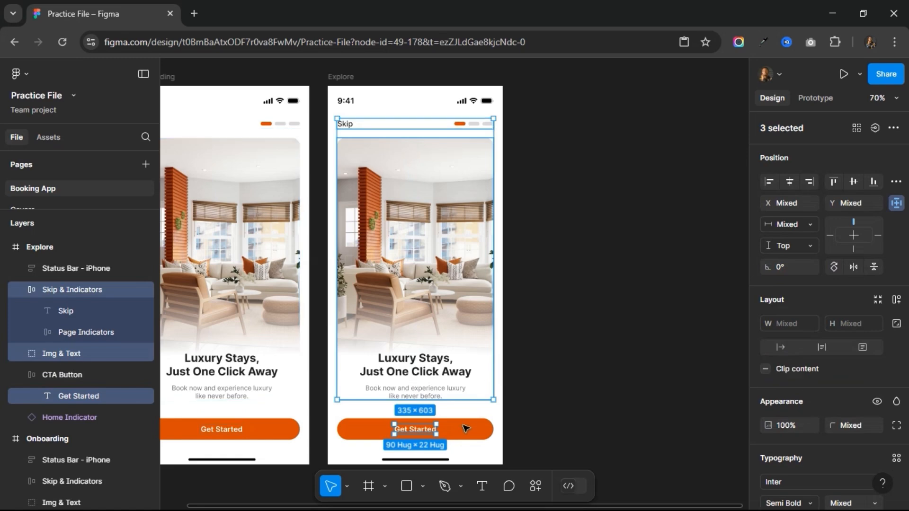
key(Delete)
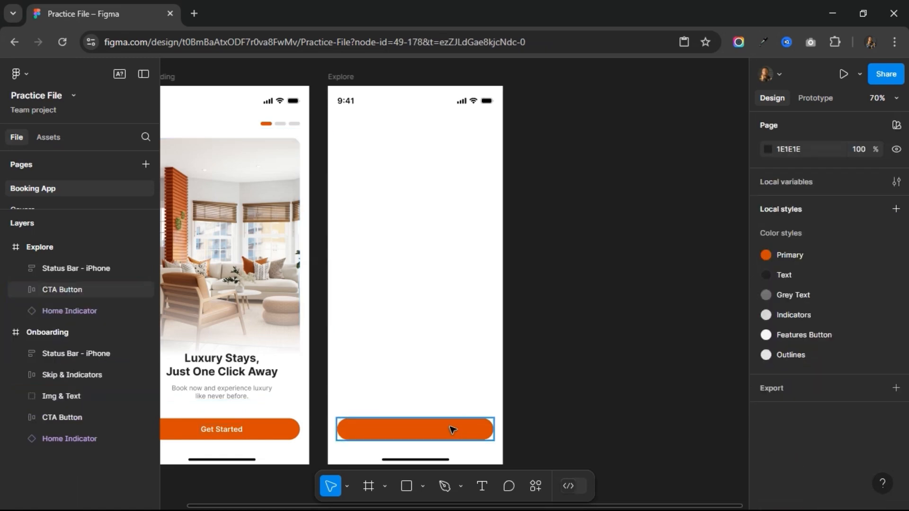
click(452, 429)
key(Delete)
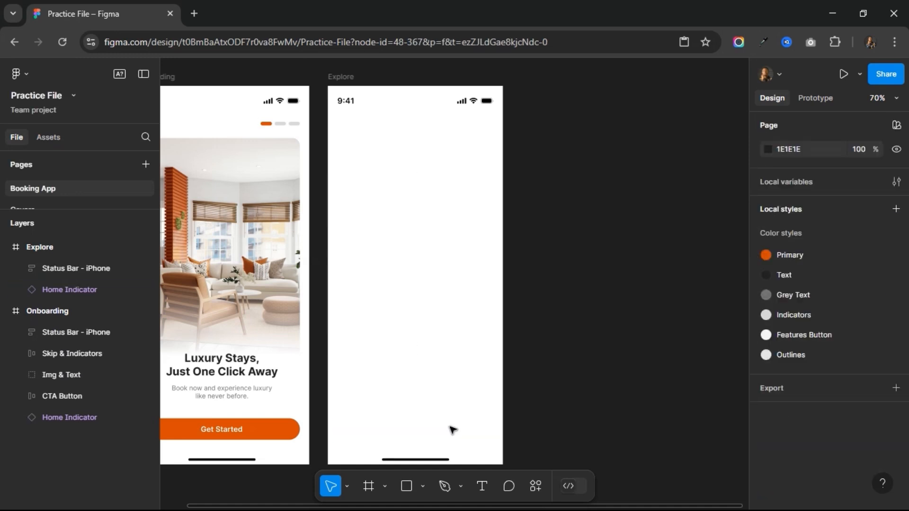
Draw a circle about 53 × 53 px just below the time in the Explore screen's status bar.
click(423, 487)
click(429, 408)
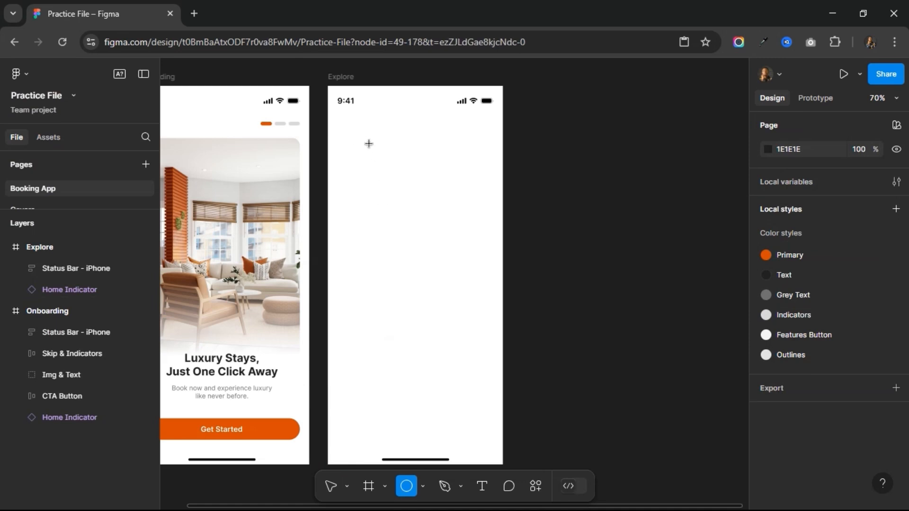
drag(343, 125, 370, 150)
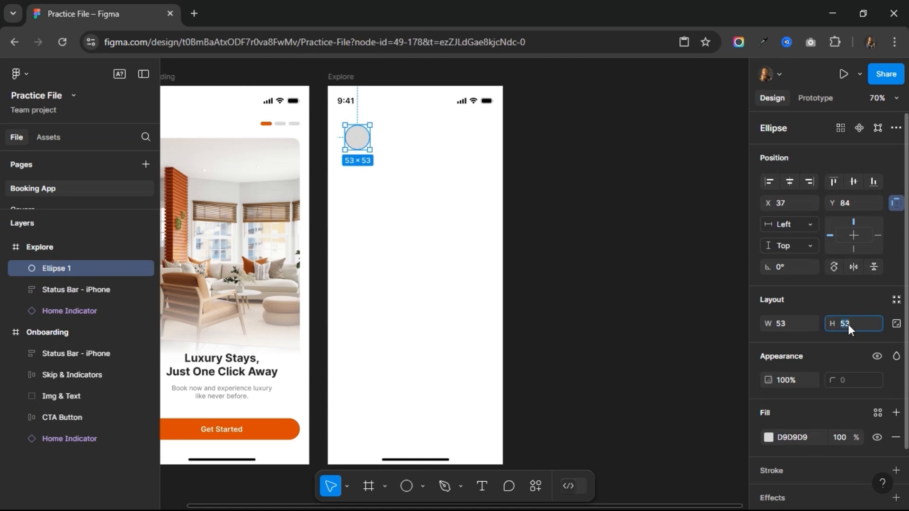
Lock the circle's aspect ratio and set its size to 40 × 40.
click(901, 325)
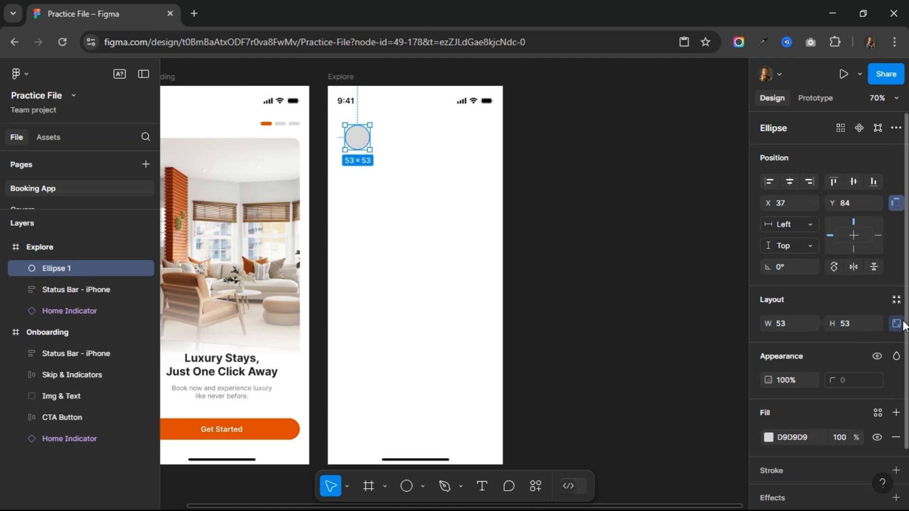
click(852, 323)
text(40)
key(Return)
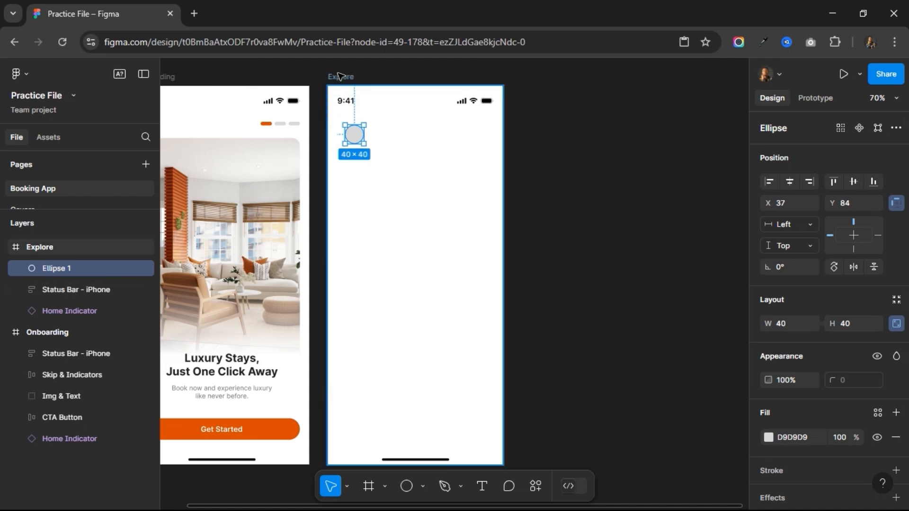
Show the four-column layout grid on the Explore screen.
click(353, 83)
scroll(800, 327, down, 4)
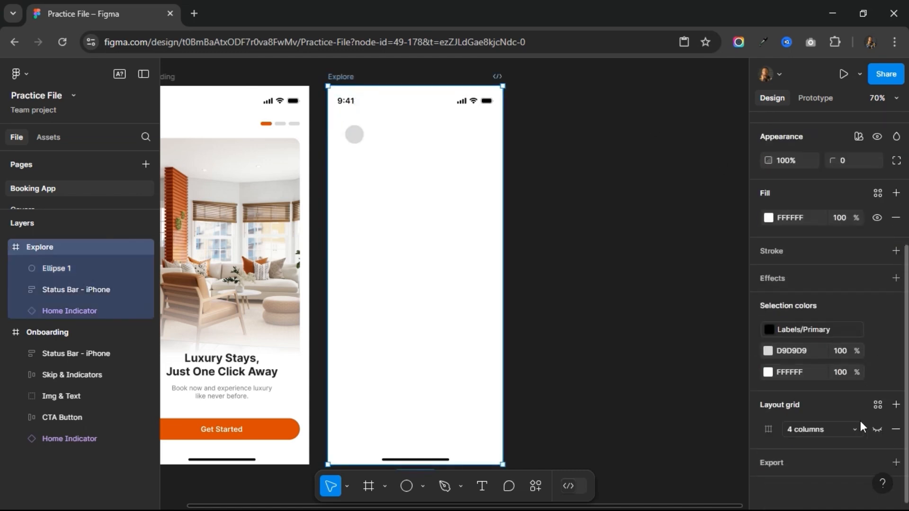
click(877, 429)
Nudge the grey circle on the Explore screen up and left to X 20, Y 70.
key(shift+0)
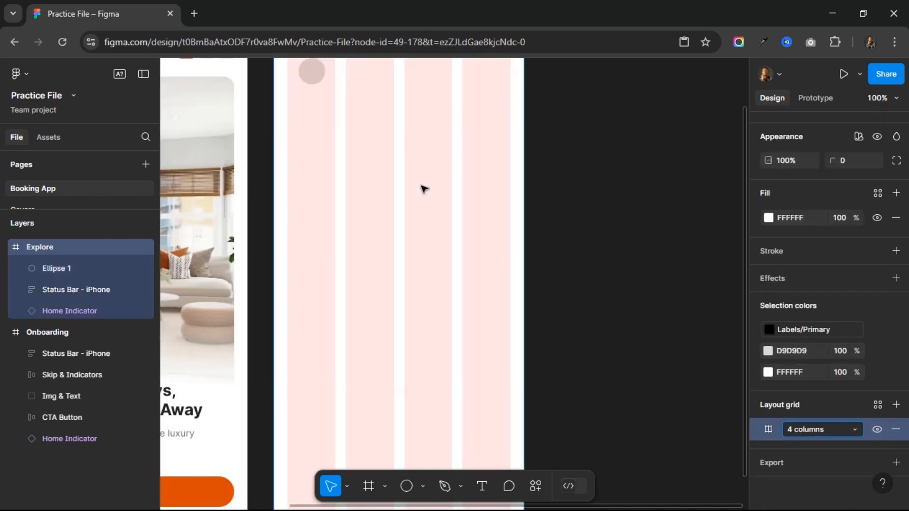
scroll(424, 189, up, 5)
click(315, 269)
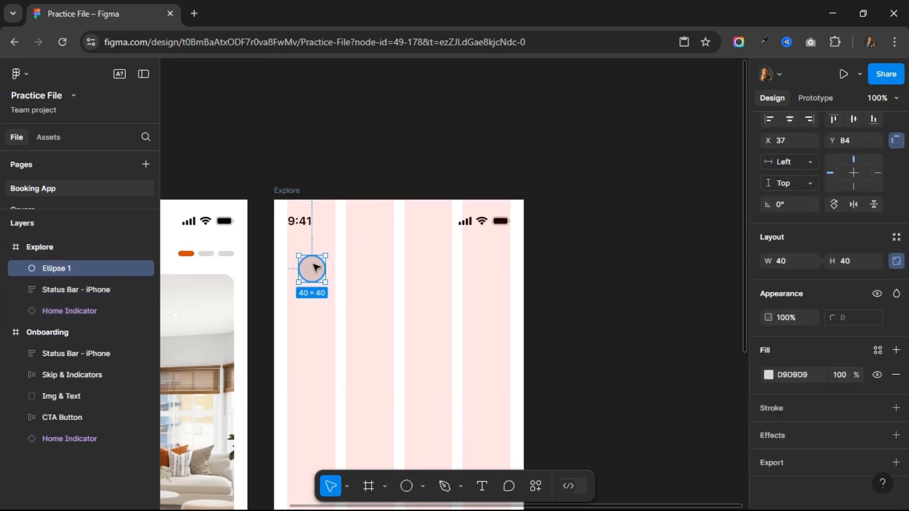
key(Up)
key(Up)
key(Up)
key(Up)
key(Up)
key(Up)
key(Up)
key(Up)
key(Up)
key(Up)
key(Up)
key(Up)
key(Up)
key(Up)
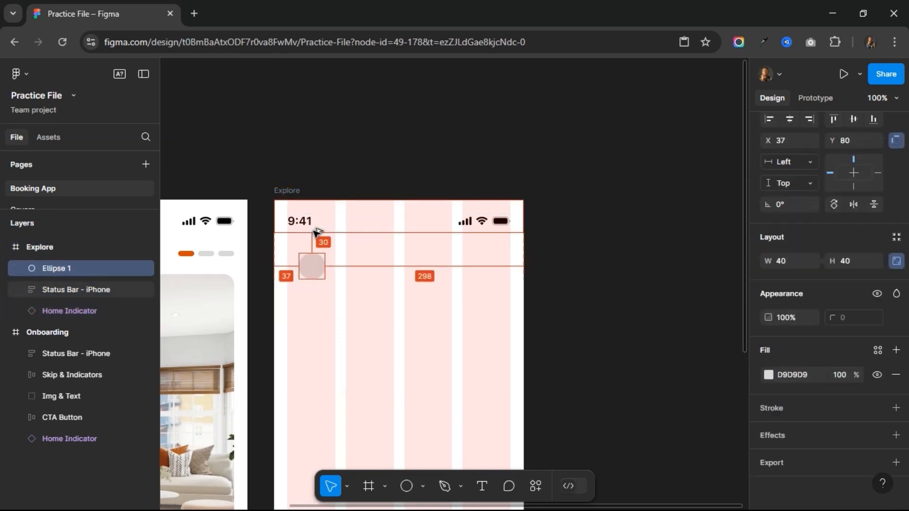
key(Left)
key(Left)
key(Left)
key(Left)
key(Left)
key(Left)
key(Left)
key(Left)
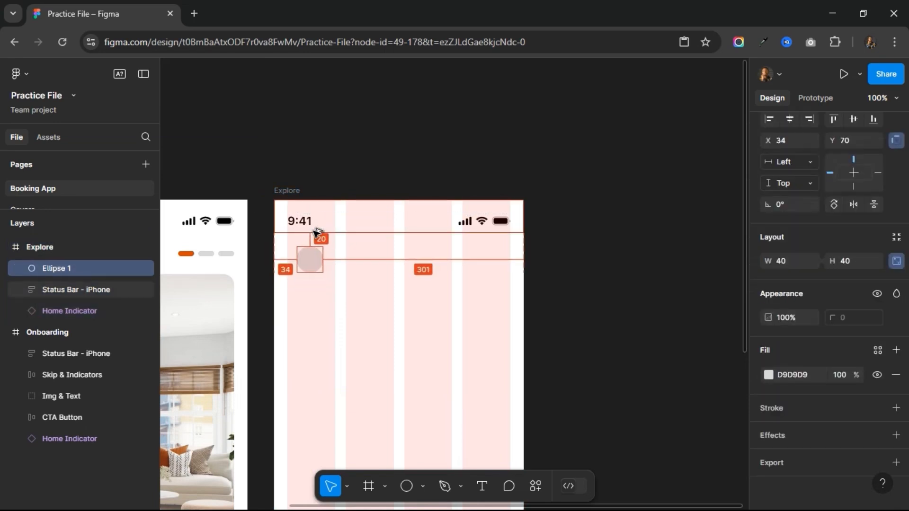
key(Left)
key(Left)
key(Left)
key(Left)
key(Left)
key(Left)
key(Left)
key(Left)
key(Left)
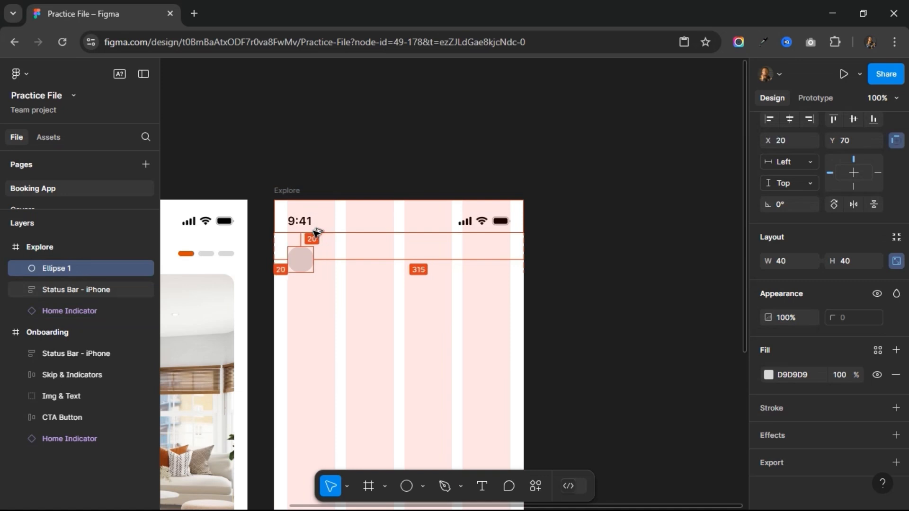
Add a greeting text, "Hello" plus the first name and a comma, and place it to the lower right of the circle.
scroll(317, 234, down, 2)
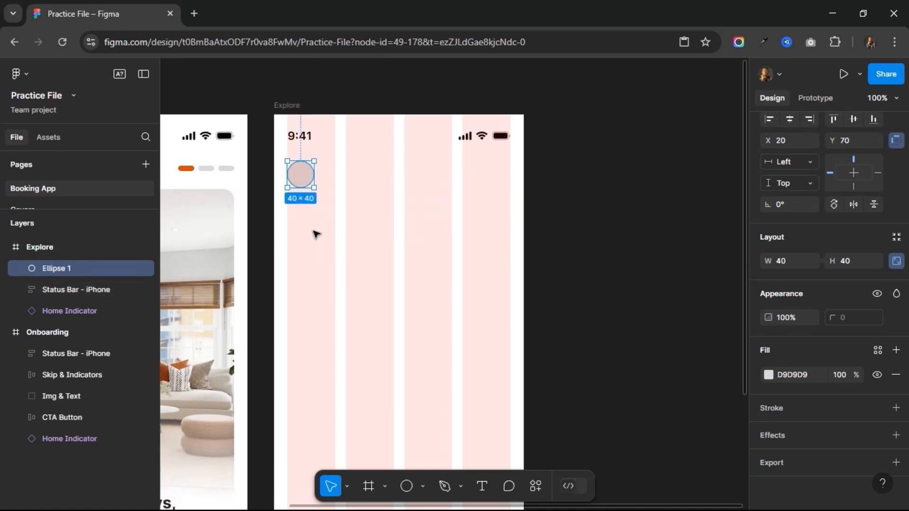
click(481, 486)
click(335, 185)
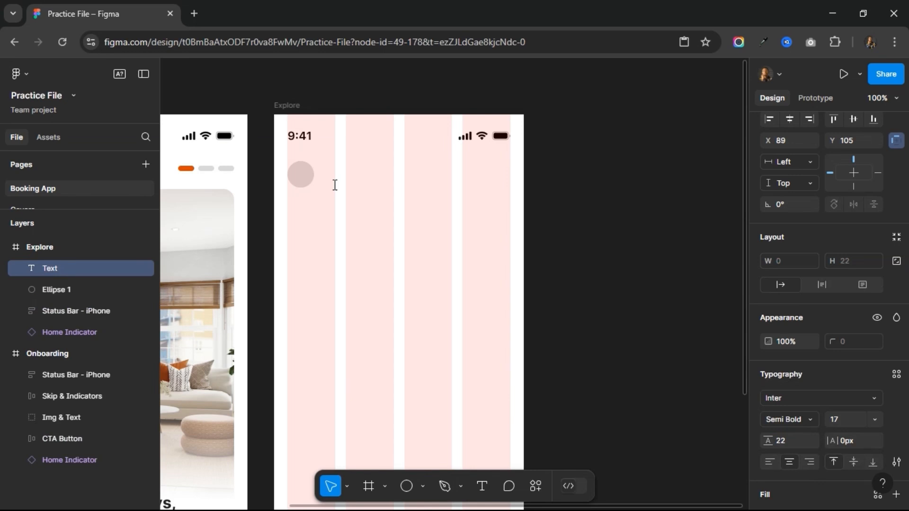
text(Hello David)
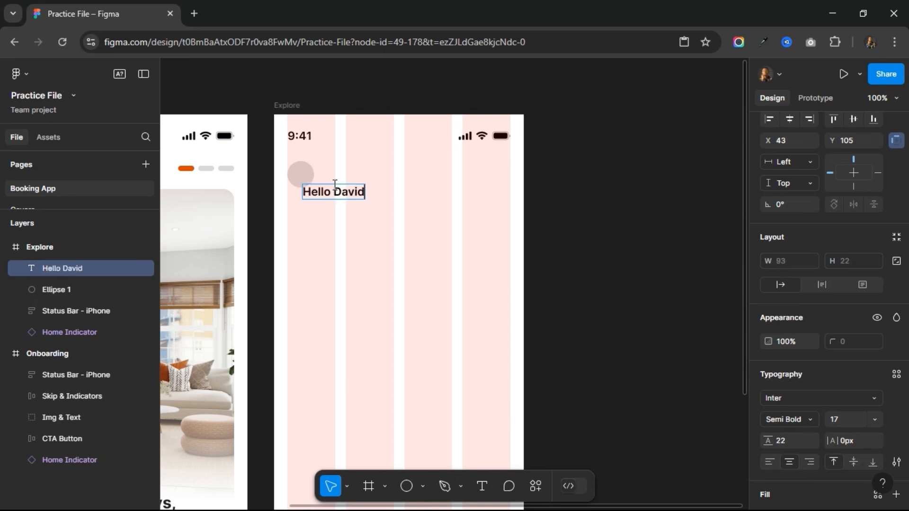
text(,)
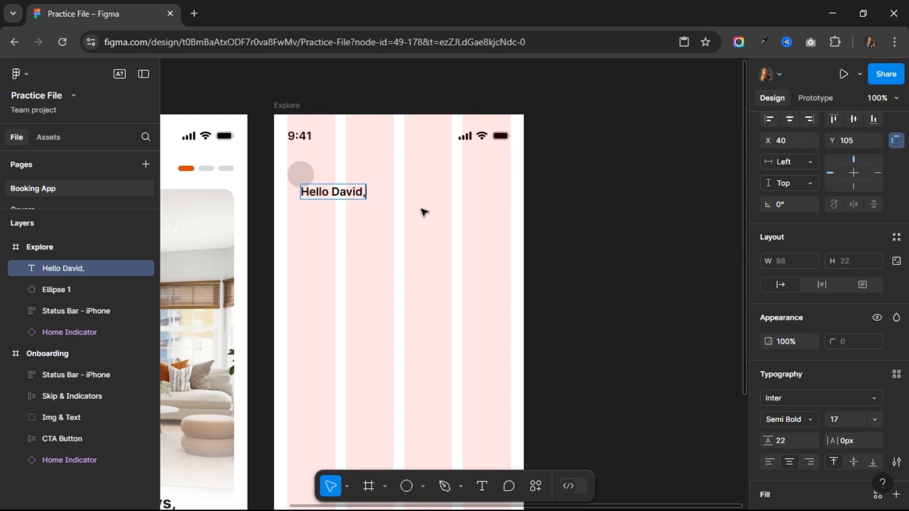
key(Escape)
drag(342, 196, 378, 192)
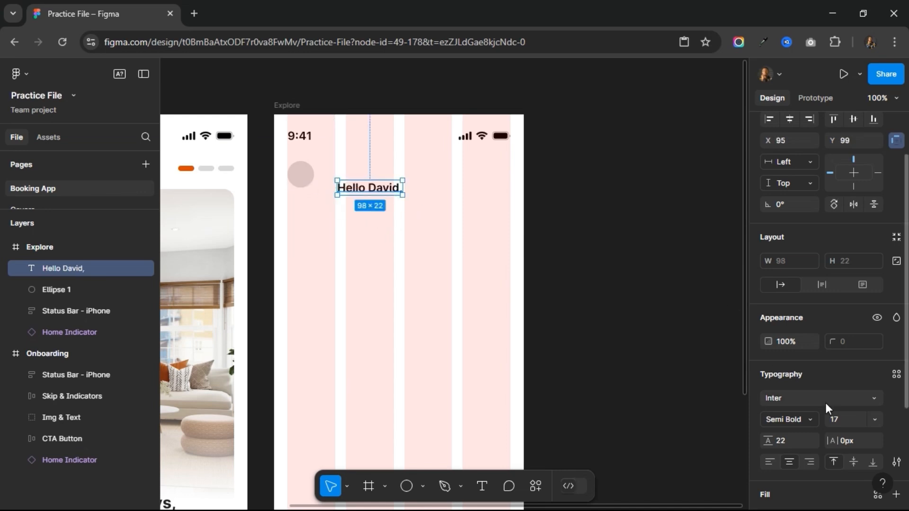
Set the greeting text's font size to 12 and its weight to Regular.
text(12)
key(Return)
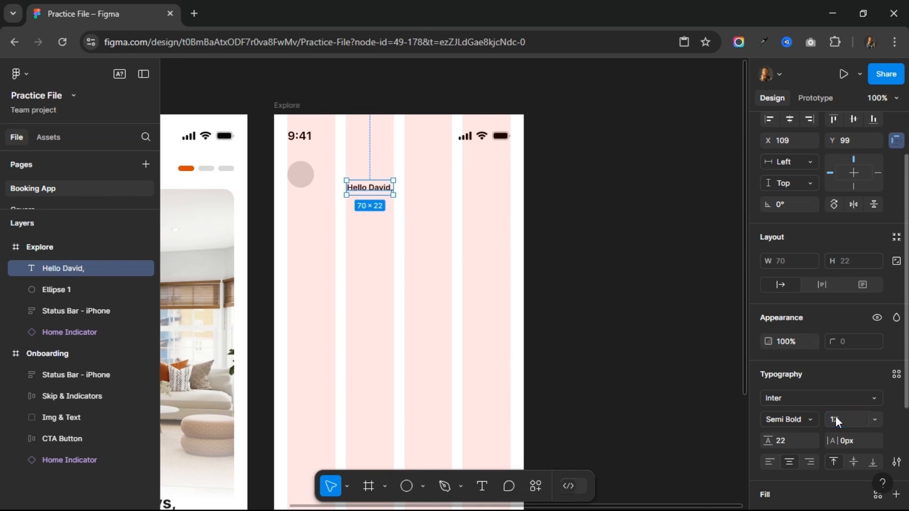
click(812, 418)
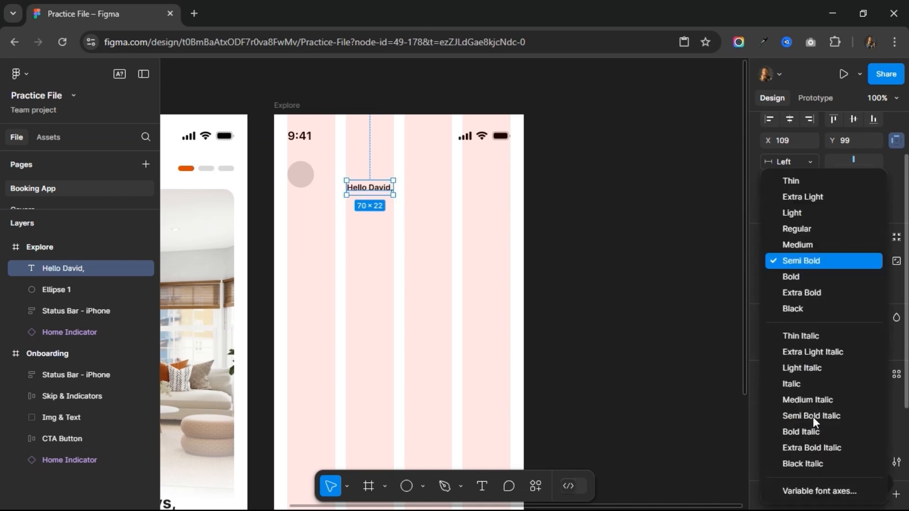
click(797, 231)
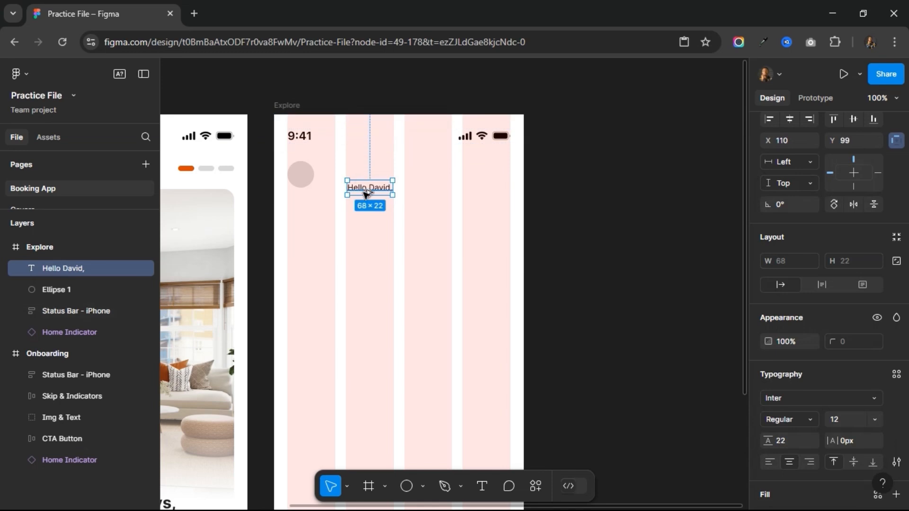
Duplicate the greeting text directly below itself and change the copy's wording to "Welcome Back!".
alt+drag(365, 192, 366, 203)
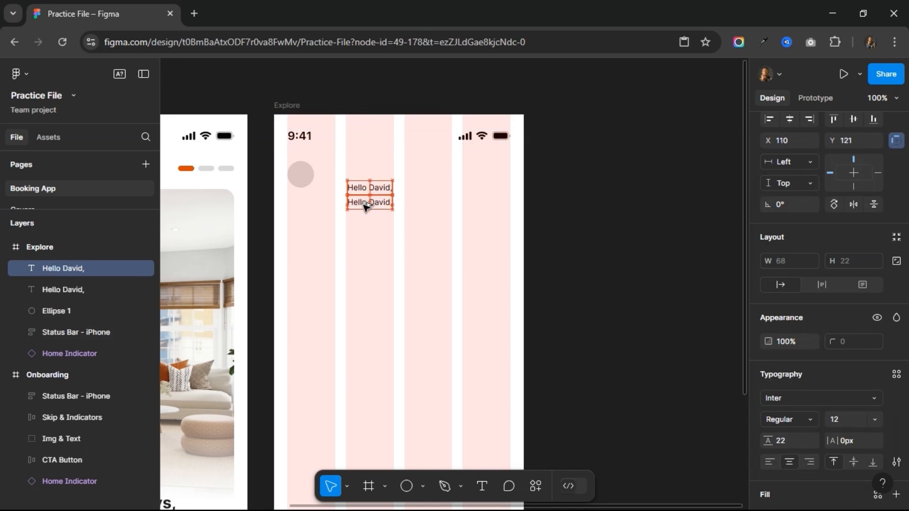
double_click(365, 204)
text(Welcome Bac)
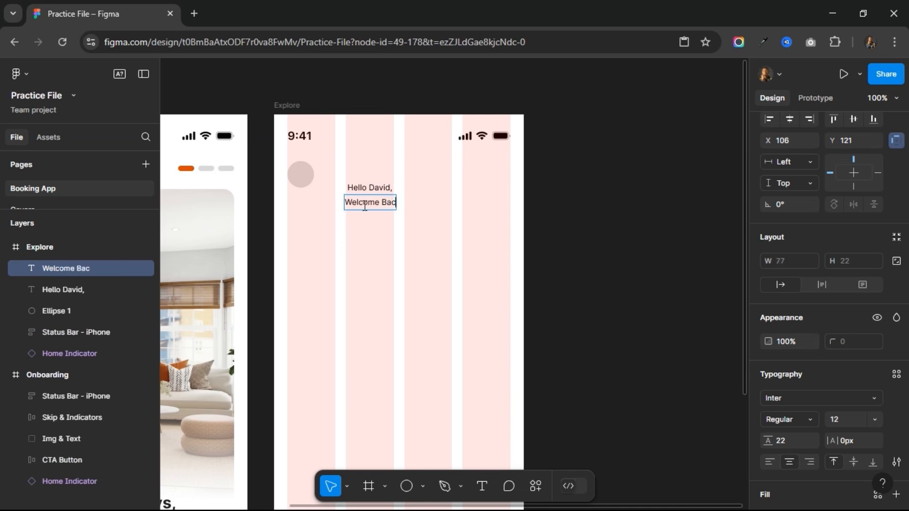
text(k!)
key(Escape)
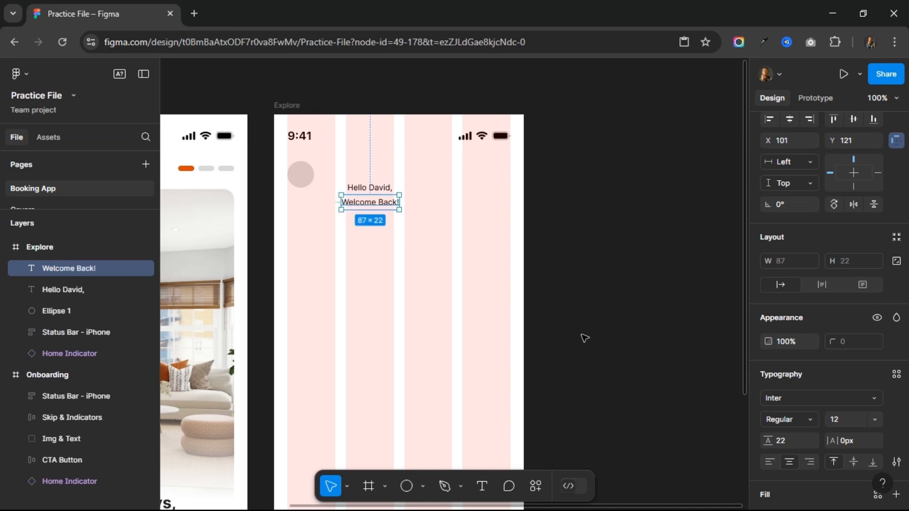
Set the "Welcome Back!" text's font size to 14 and its weight to Medium.
text(14)
key(Return)
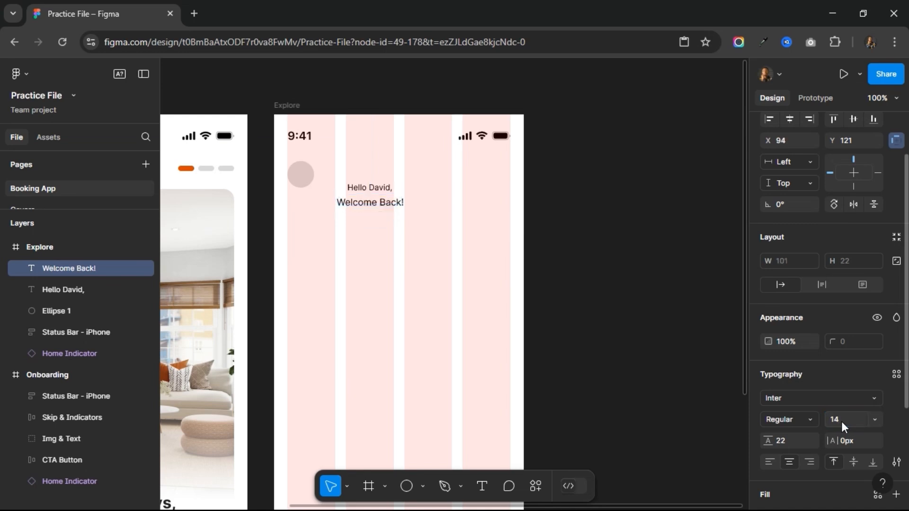
click(811, 422)
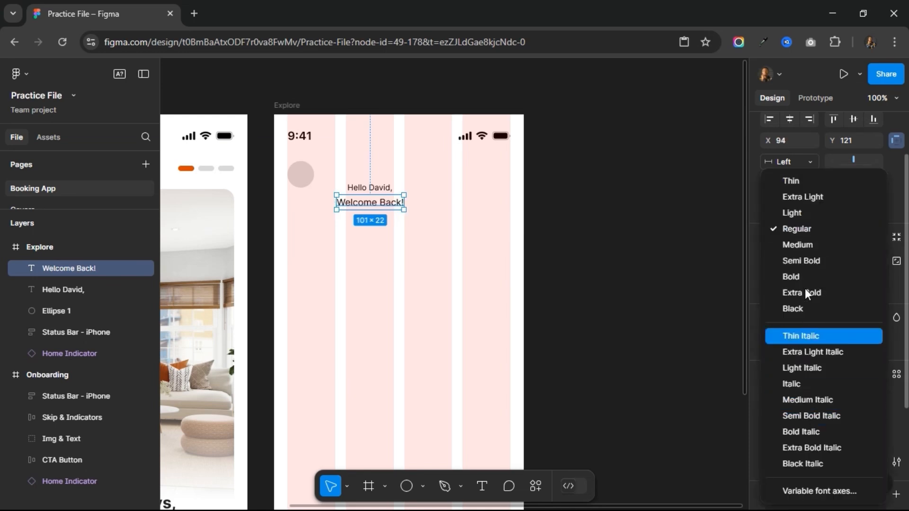
click(800, 245)
Combine the greeting and "Welcome Back!" texts in a vertical auto layout and left-align the greeting line.
shift+click(371, 188)
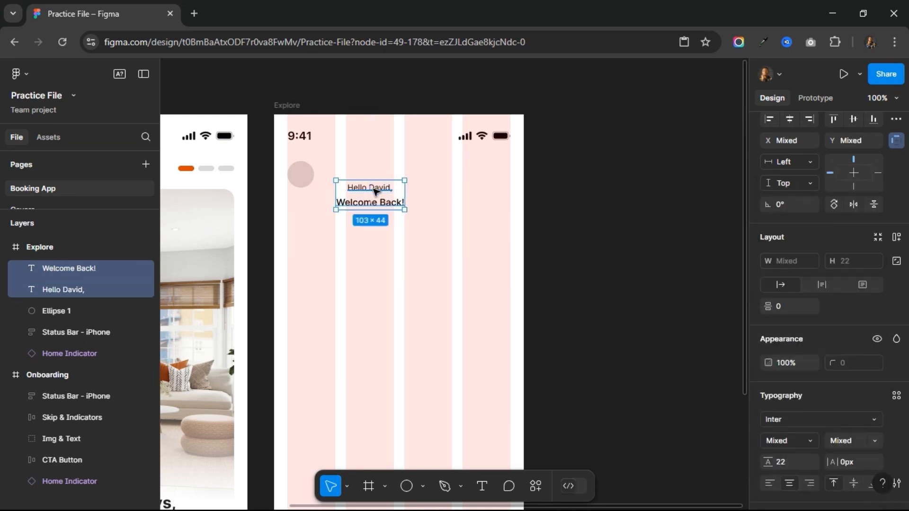
click(896, 237)
double_click(378, 189)
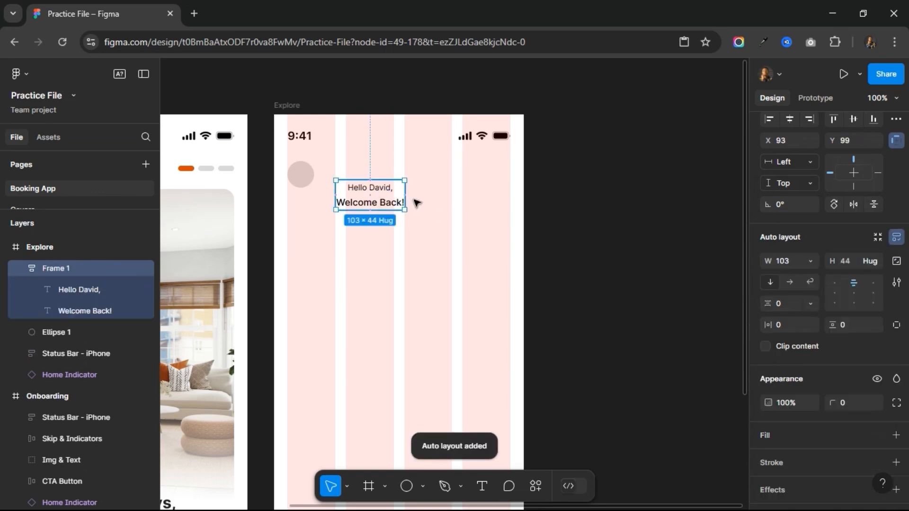
scroll(783, 353, down, 3)
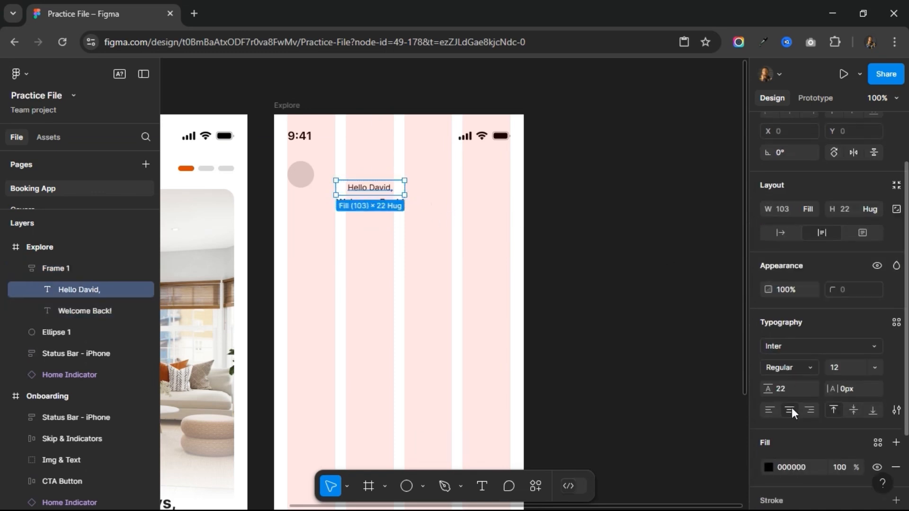
click(773, 346)
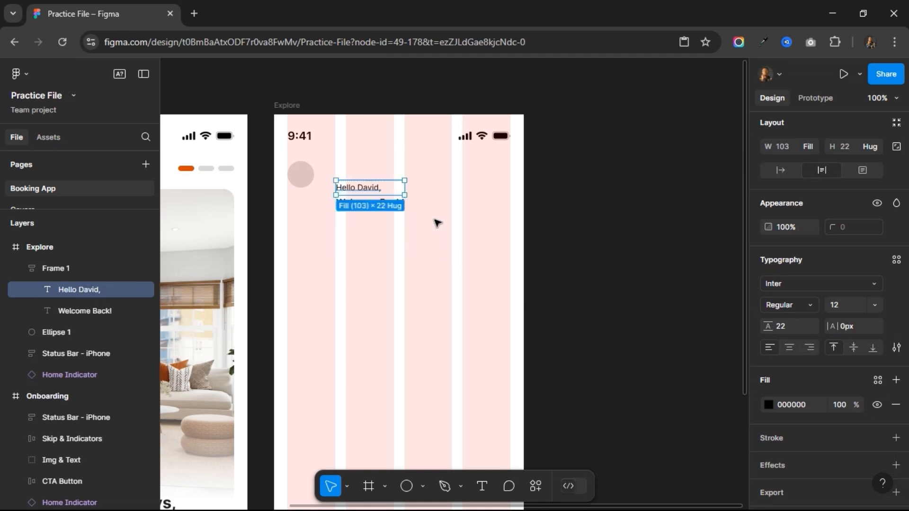
Apply the Grey Text colour style to the greeting line and the Text colour style to "Welcome Back!".
scroll(848, 335, down, 2)
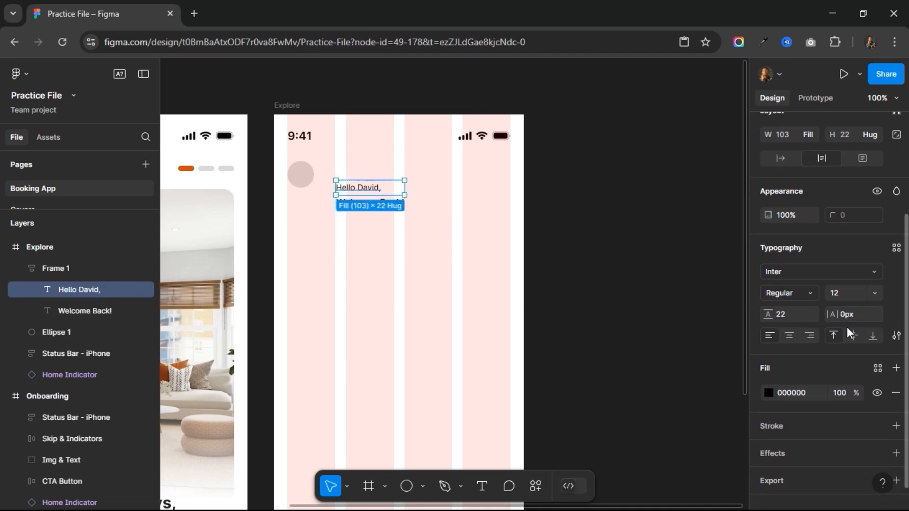
click(877, 352)
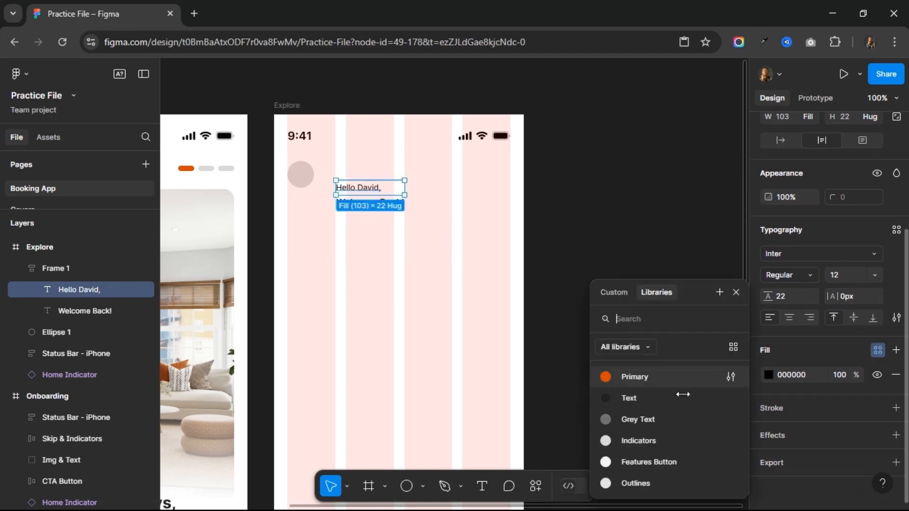
click(676, 419)
click(392, 206)
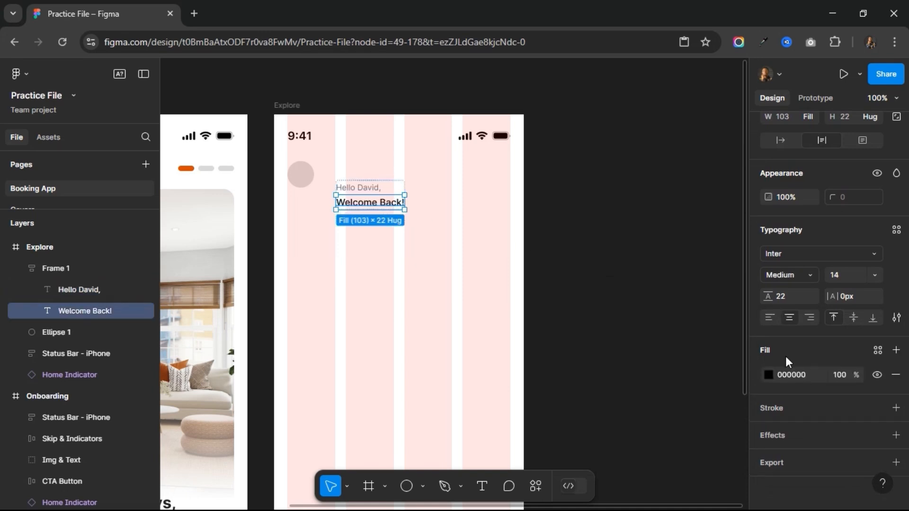
click(877, 351)
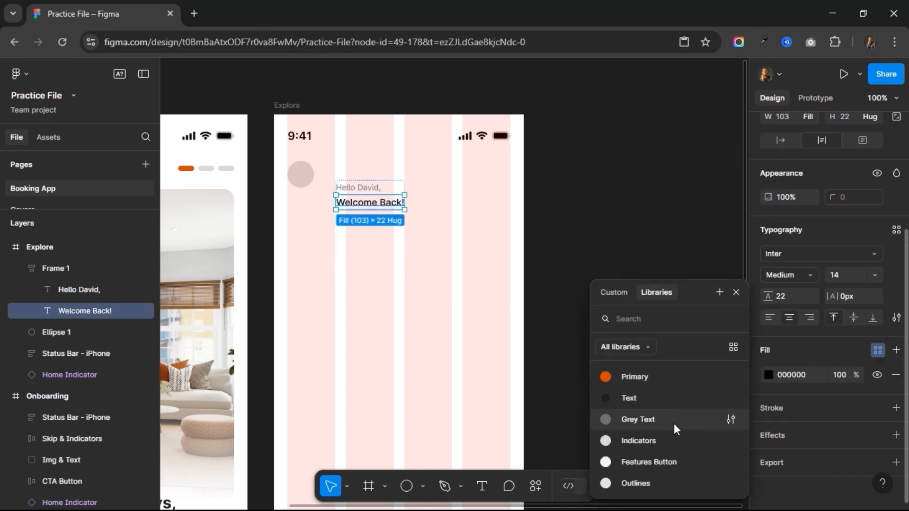
click(670, 396)
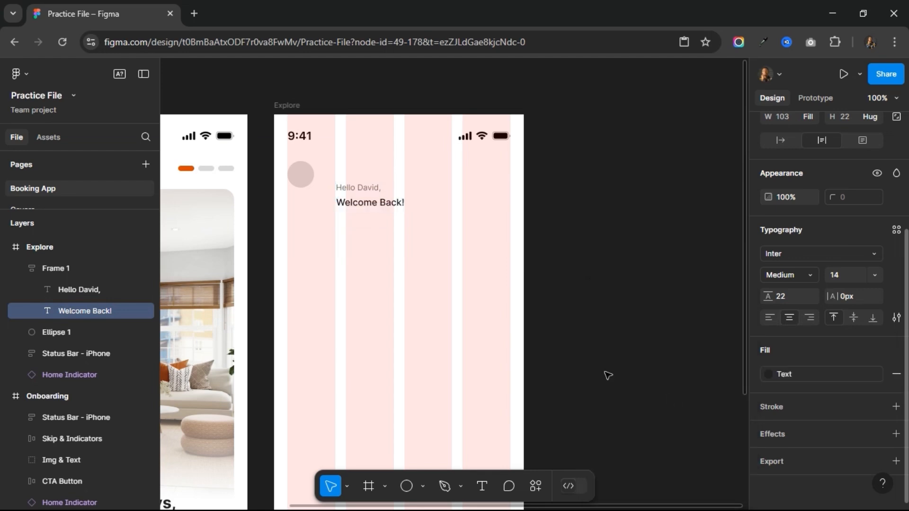
Move the text frame beside the circle at X 77, Y 70 and wrap both in a horizontal auto layout with a gap of 12.
click(307, 177)
drag(351, 195, 339, 176)
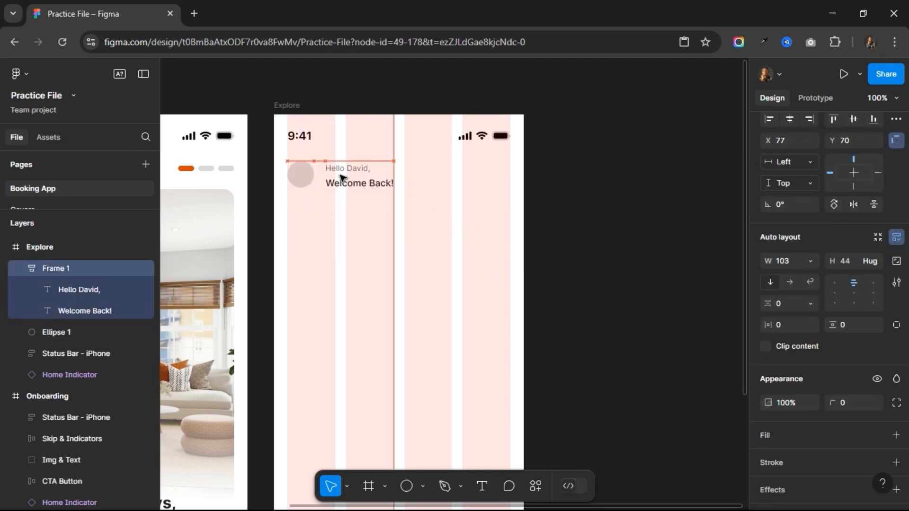
shift+click(308, 177)
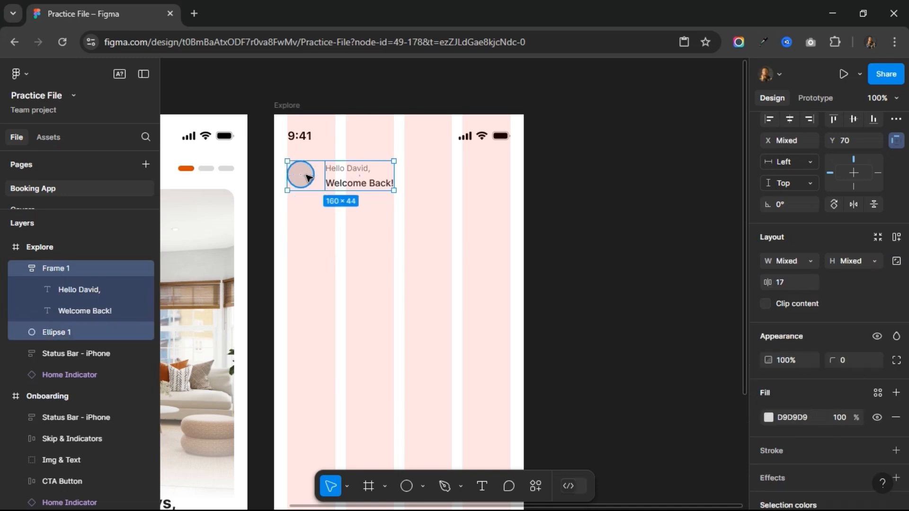
click(896, 238)
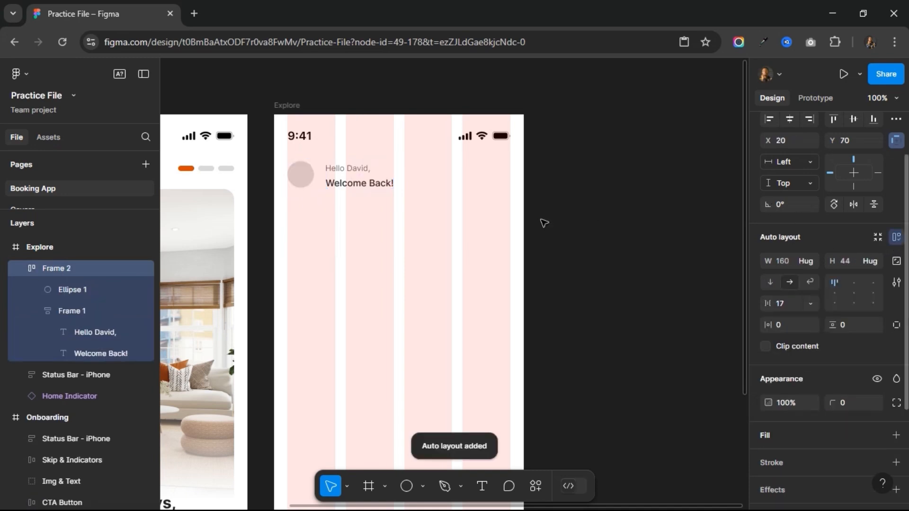
text(12)
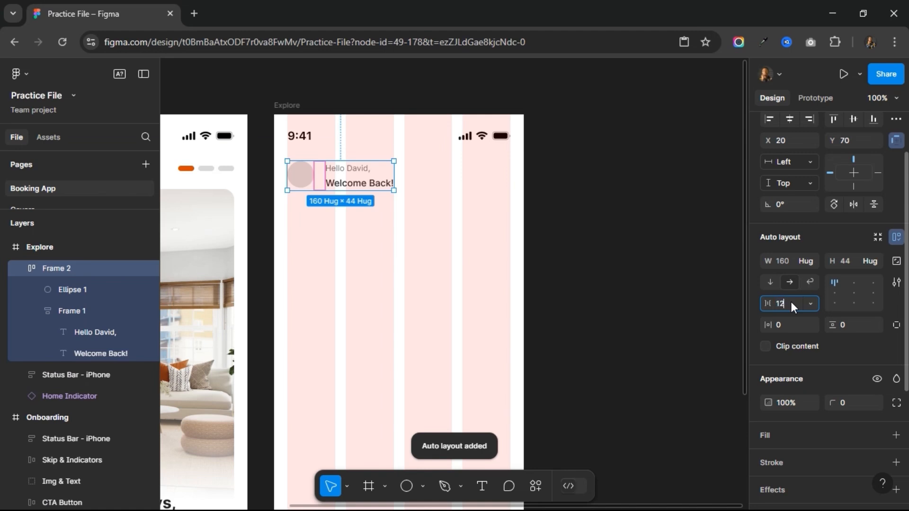
key(Return)
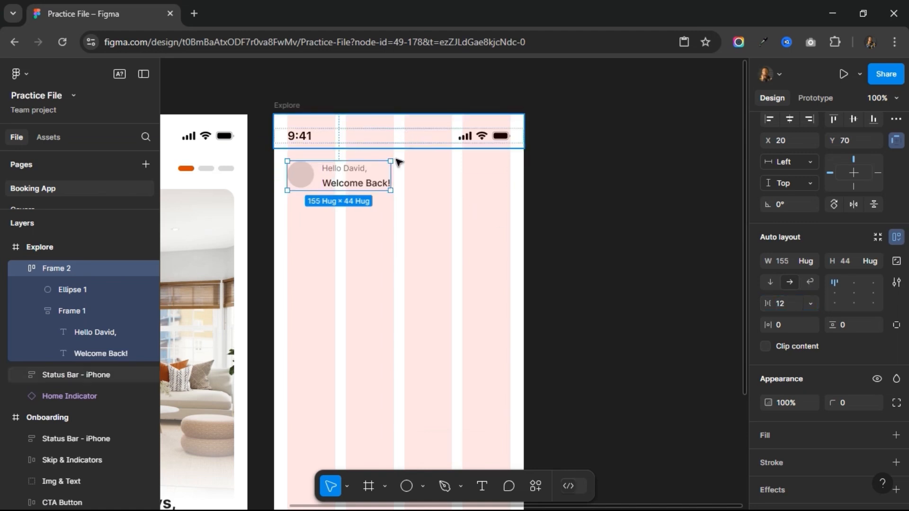
Rename the auto layout frame holding the circle and texts as "USer img & Text".
double_click(54, 268)
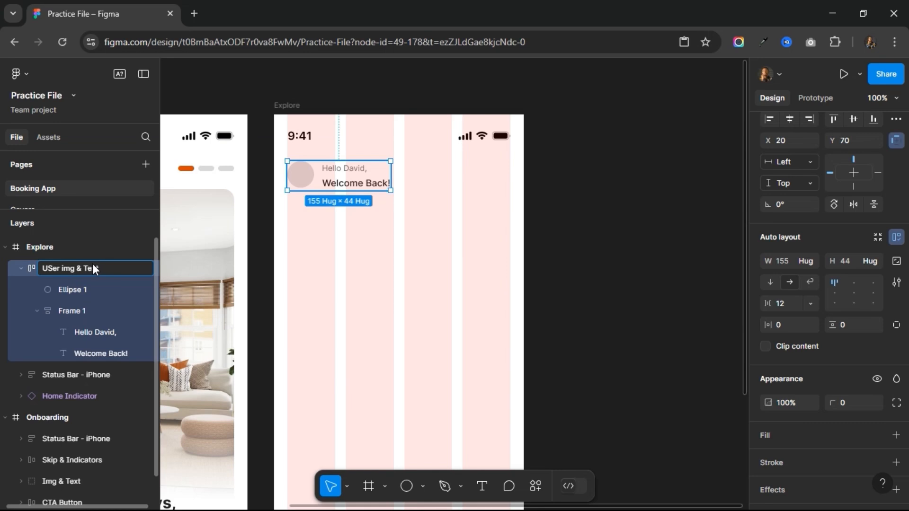
key(Return)
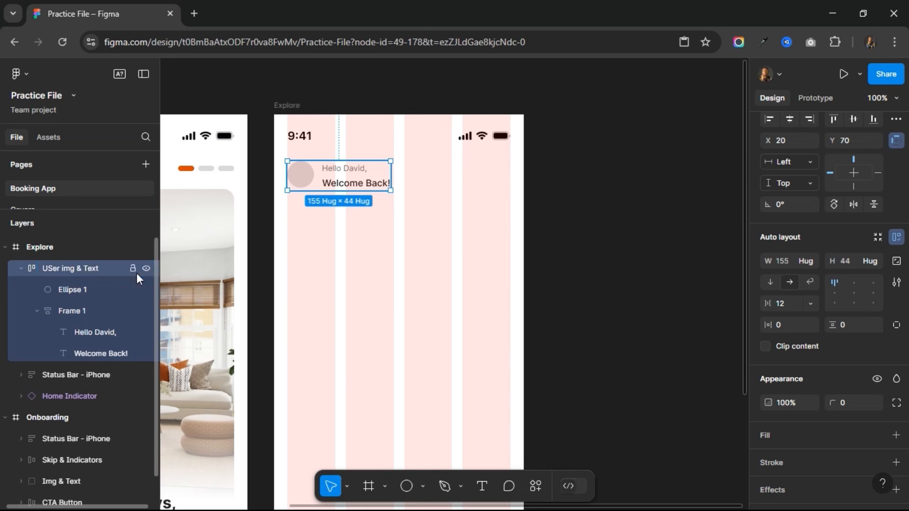
Rename the auto layout frame holding the two text lines as "Greetings".
click(82, 309)
double_click(82, 310)
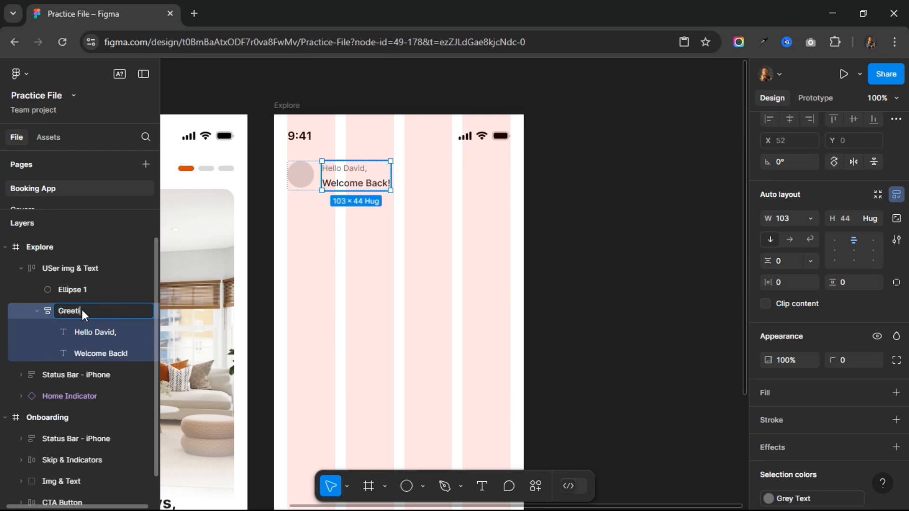
text(Greetings)
key(Return)
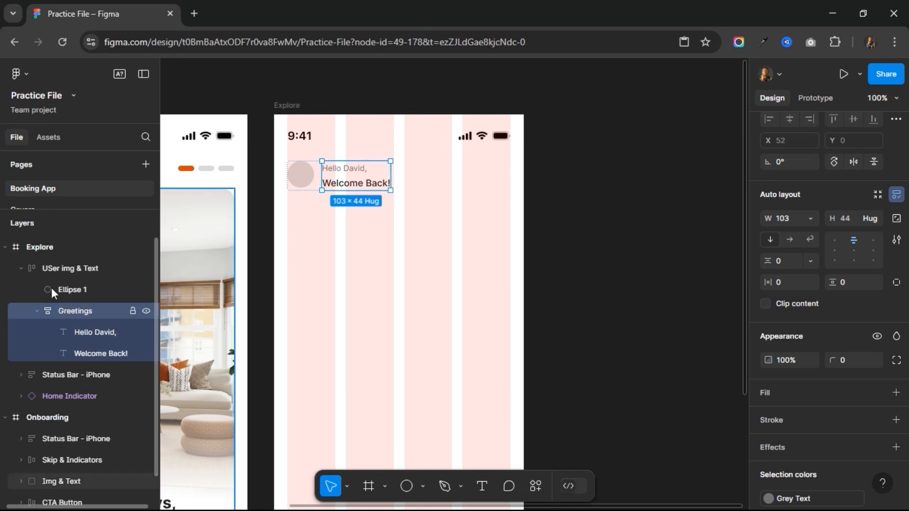
Centre-align the contents of the "USer img & Text" auto layout frame.
click(21, 268)
click(56, 268)
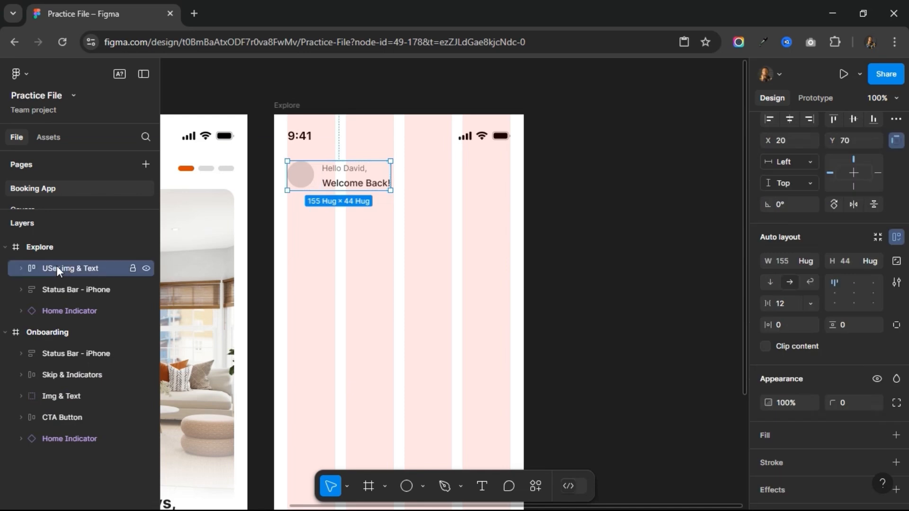
click(854, 294)
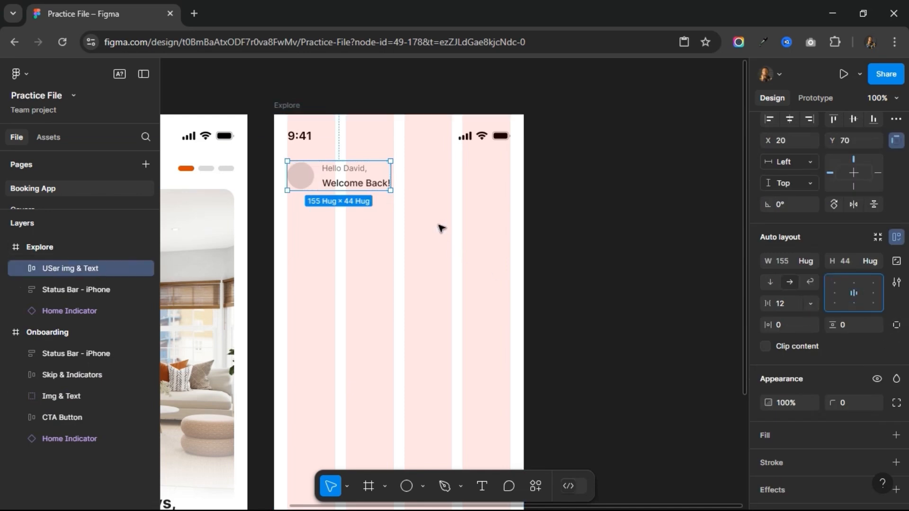
Draw a 40 × 40 frame at about X 240, Y 82 in the Explore header, to the right of the greeting.
key(ctrl+plus)
scroll(441, 228, up, 5)
scroll(441, 229, left, 4)
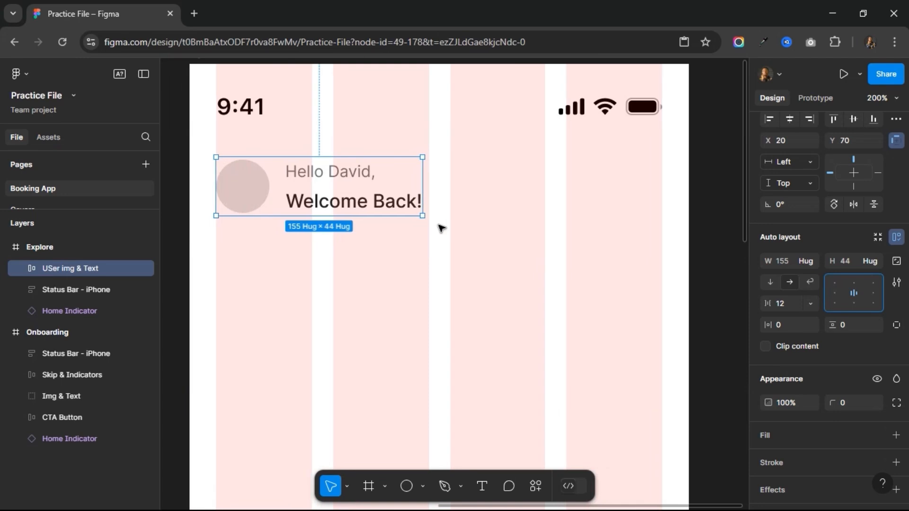
click(369, 486)
drag(509, 173, 562, 220)
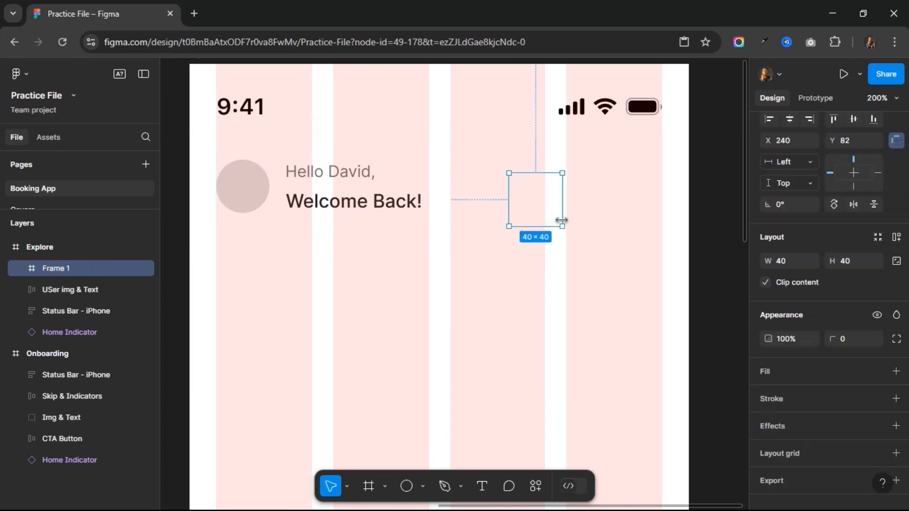
Give the new 40 × 40 frame a corner radius of 100 and a stroke in the Outlines colour style.
click(851, 341)
text(100)
key(Return)
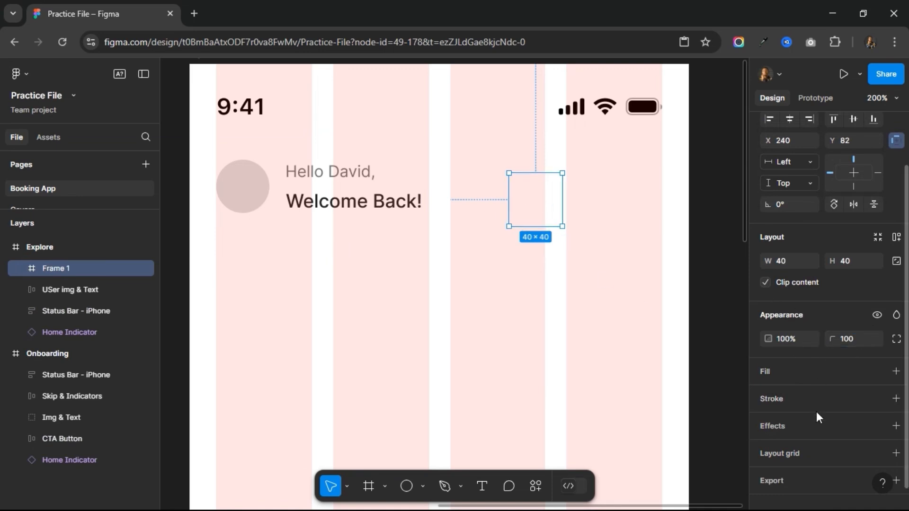
click(877, 399)
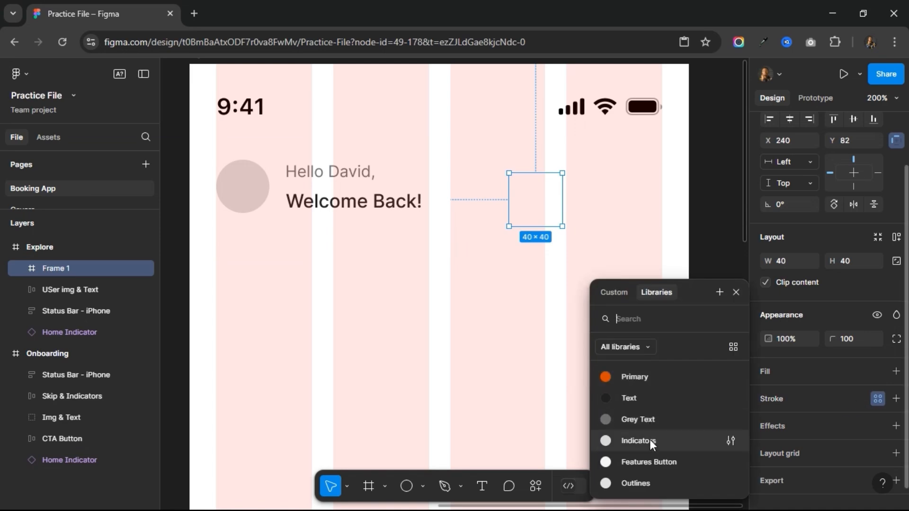
click(651, 482)
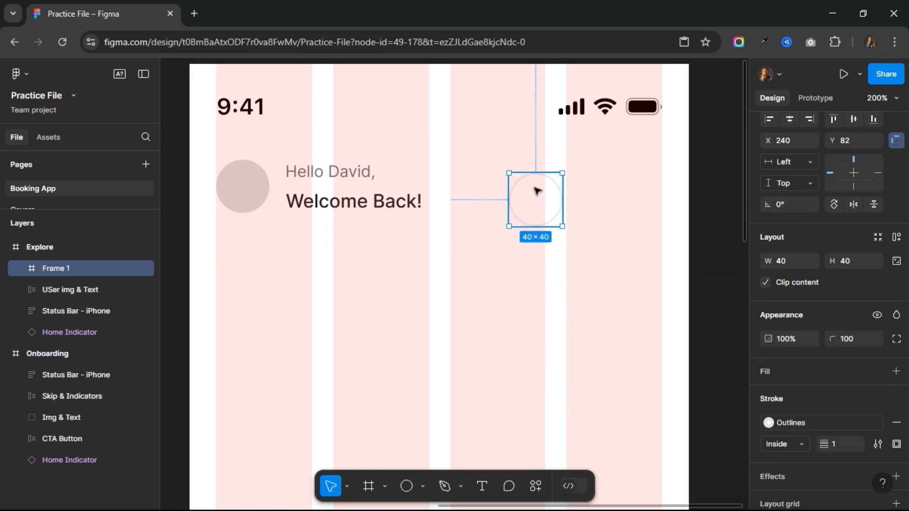
Place the outlined circle at Y 70, duplicate it alongside, and wrap both circles in a horizontal auto layout with a gap of 12.
drag(537, 190, 590, 184)
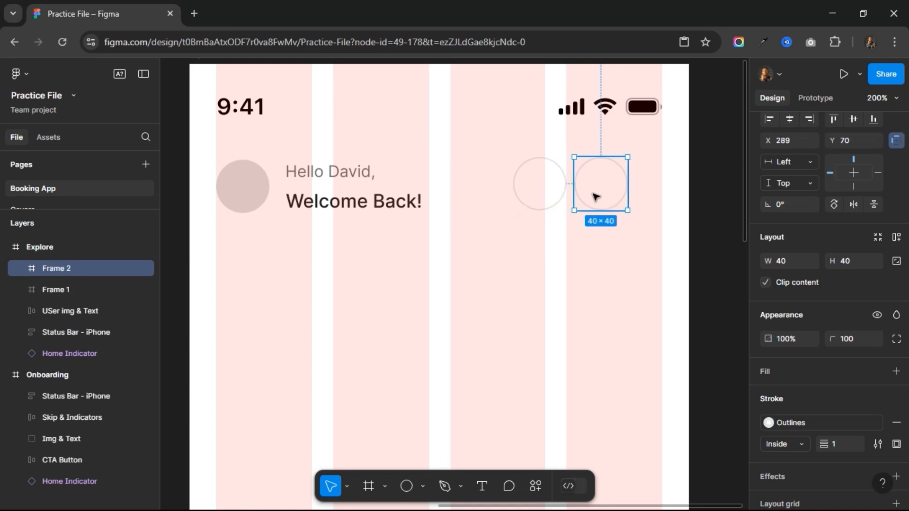
shift+click(547, 198)
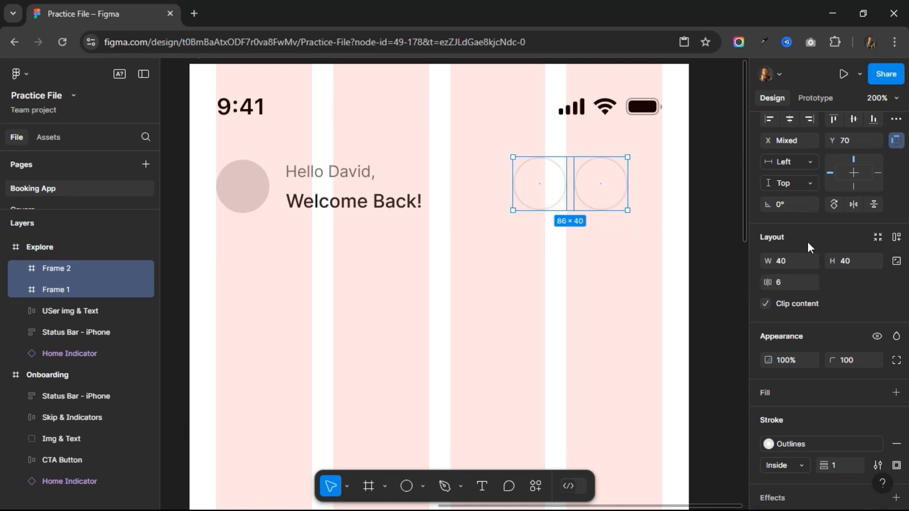
click(896, 239)
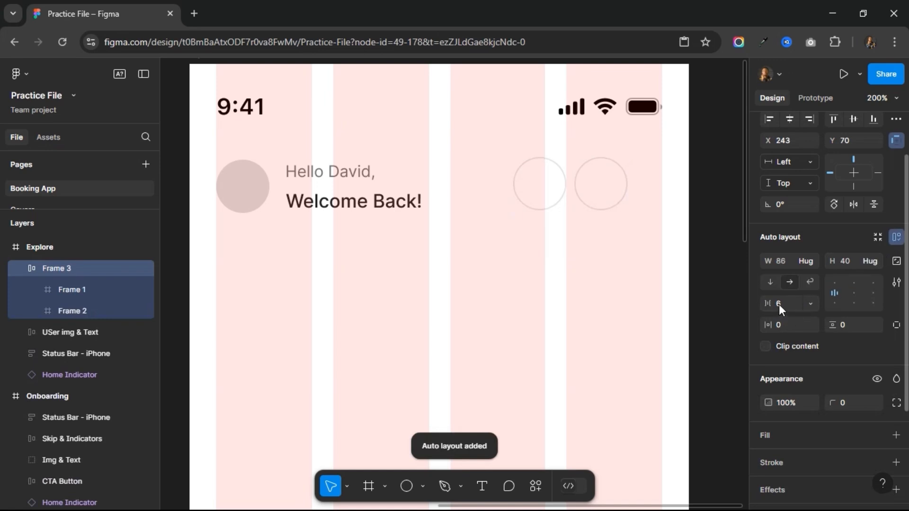
Move the frame of two circles 20 px right to X 263, against the layout grid's right margin.
key(alt)
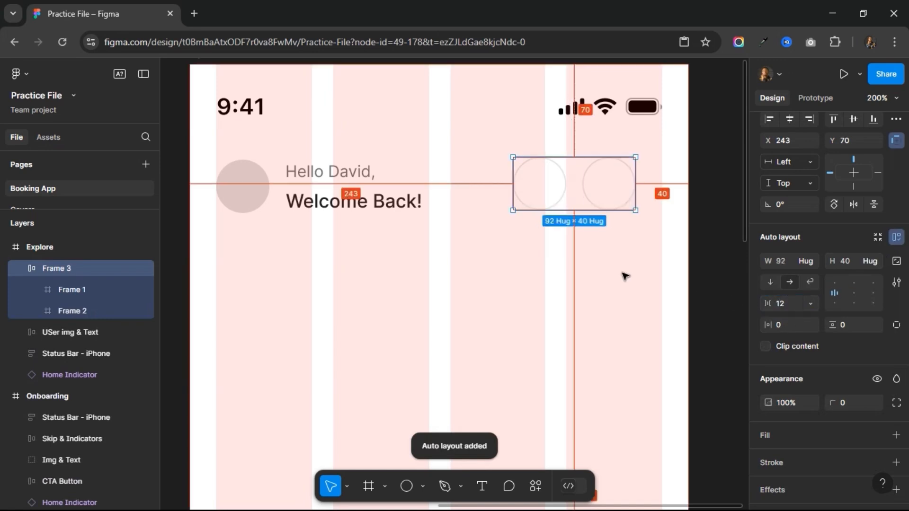
key(shift+Right)
key(shift+Right)
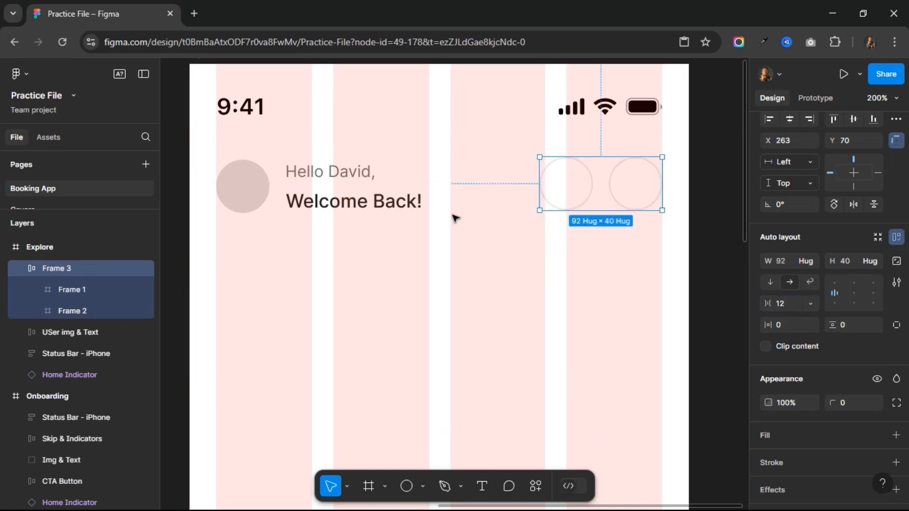
Wrap "USer img & Text" and the circles' frame in a centre-aligned horizontal auto layout with the gap set to Auto.
shift+click(419, 204)
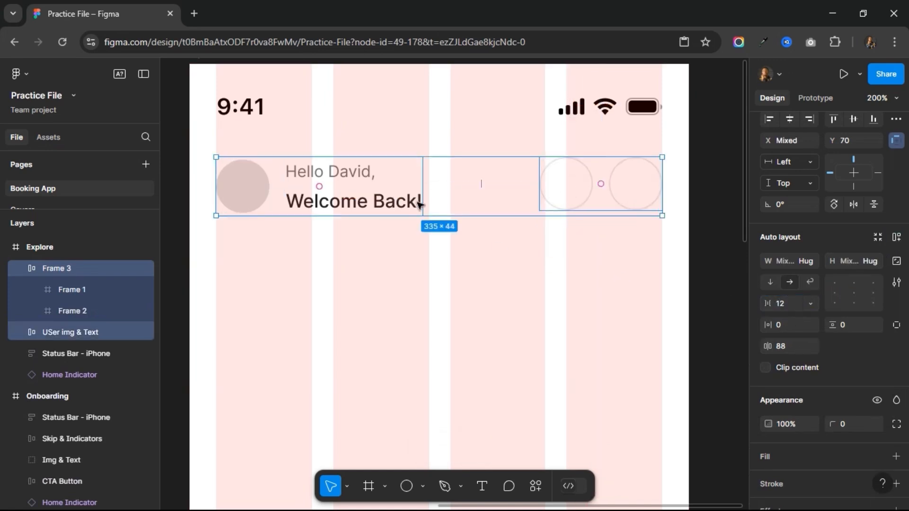
click(897, 238)
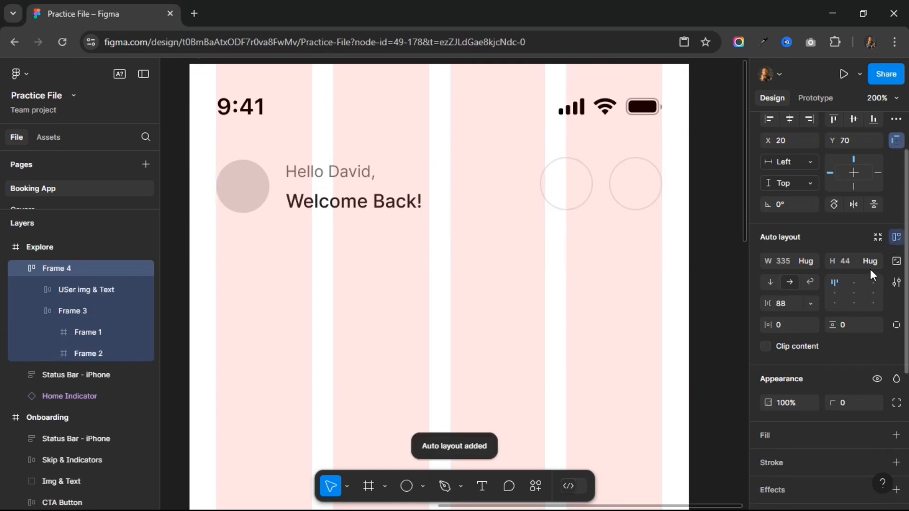
click(854, 294)
click(794, 303)
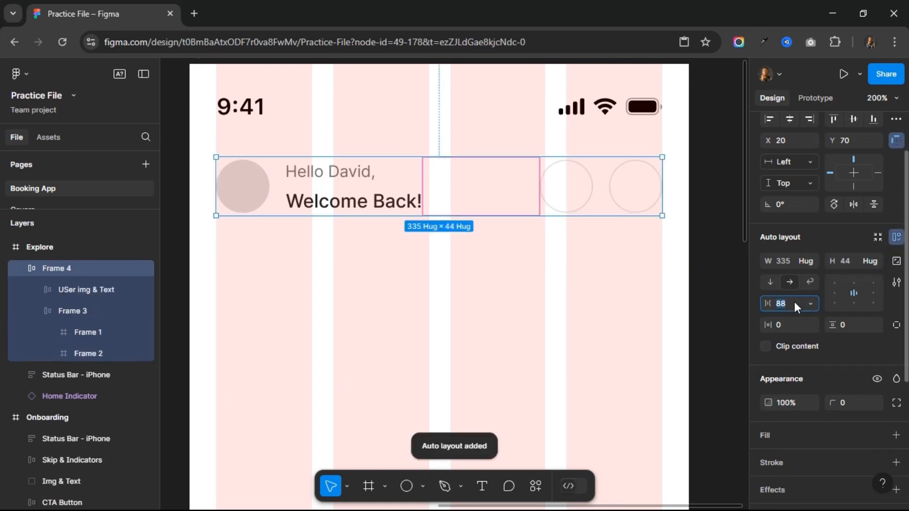
text(auto)
key(Return)
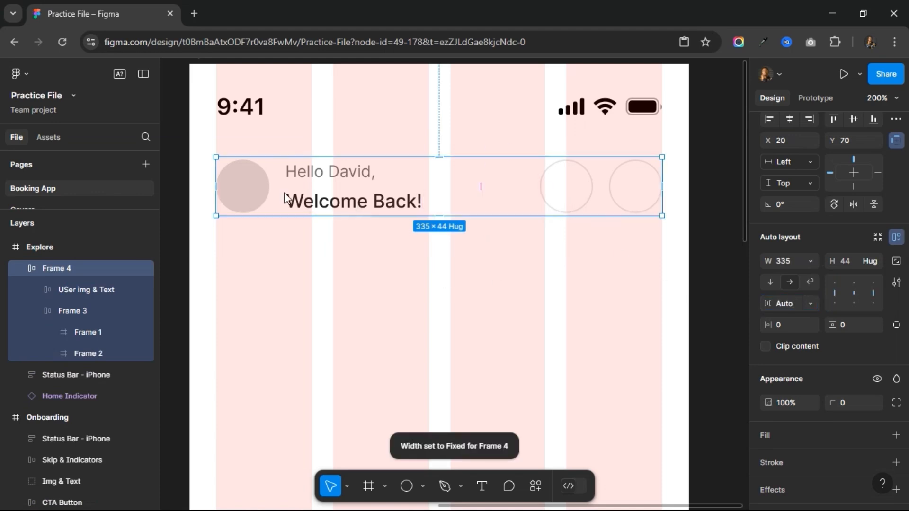
Run the Unsplash plugin on the grey user image circle and search for "Avatar".
double_click(251, 189)
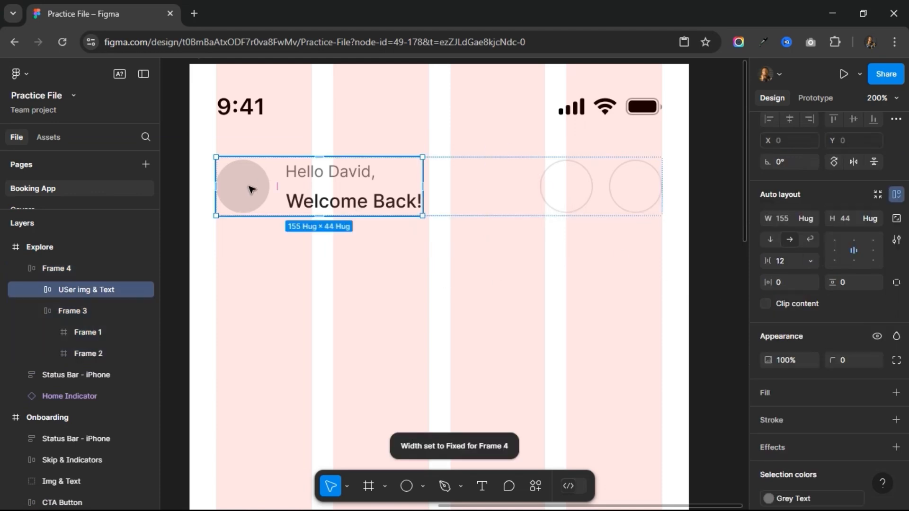
click(251, 189)
scroll(251, 189, left, 5)
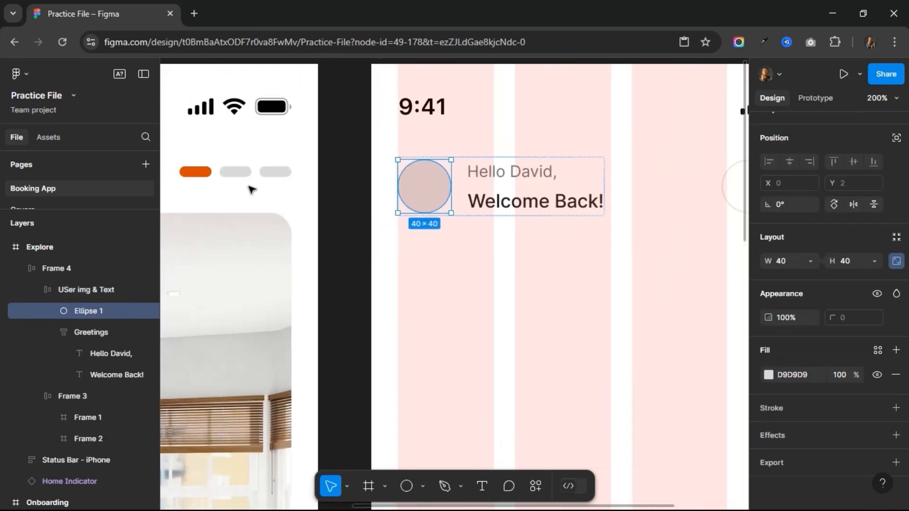
right_click(513, 188)
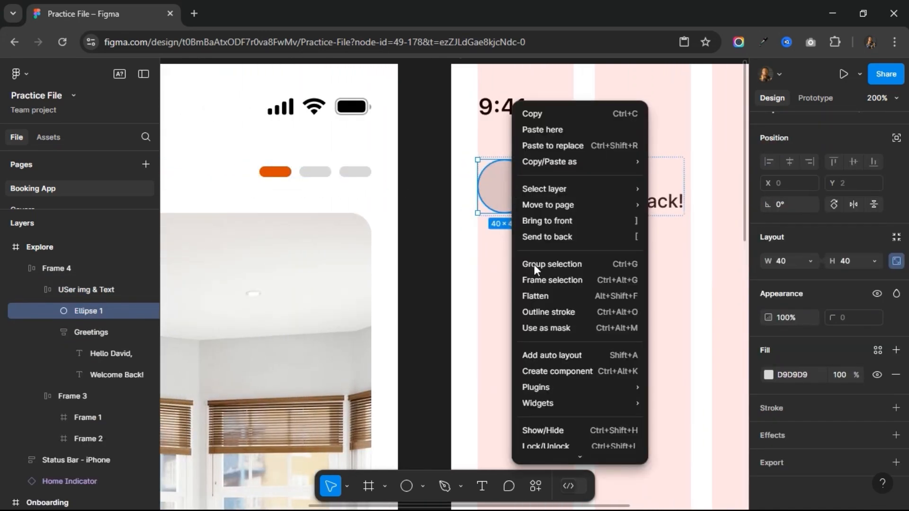
mouse_move(575, 387)
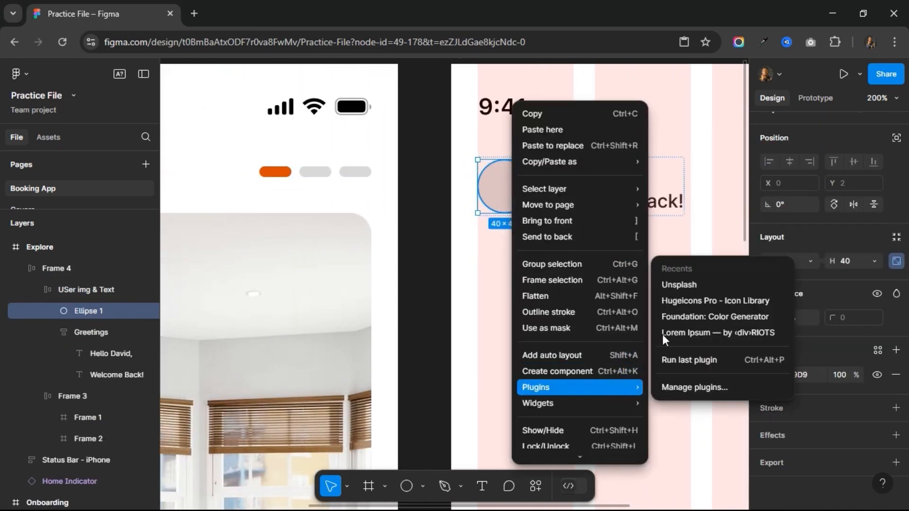
click(671, 285)
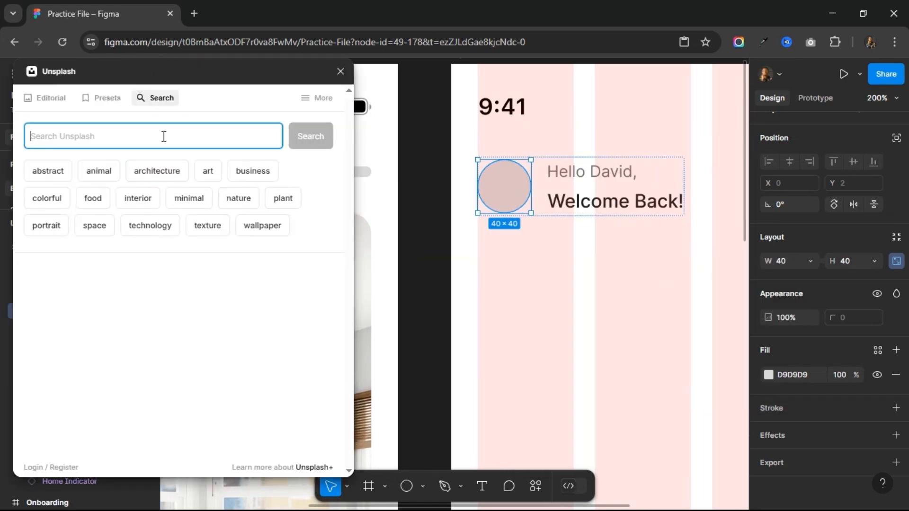
text(Avatar)
key(Return)
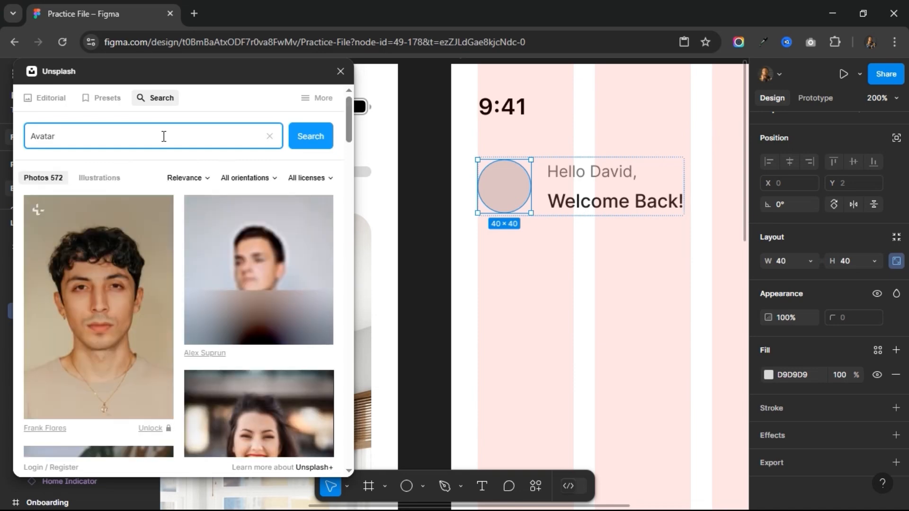
Fill the user image circle with an Unsplash portrait of a man on a light background and close the plugin.
scroll(201, 300, down, 3)
scroll(201, 300, down, 6)
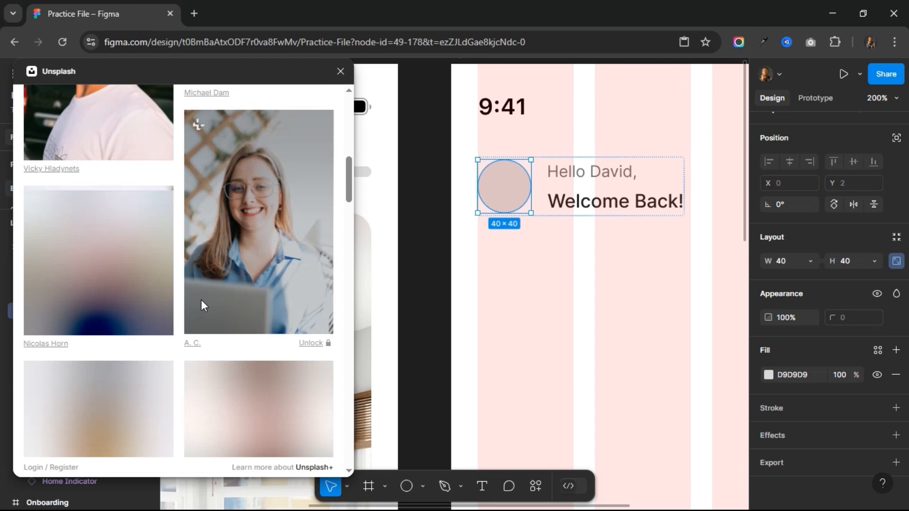
scroll(201, 300, down, 2)
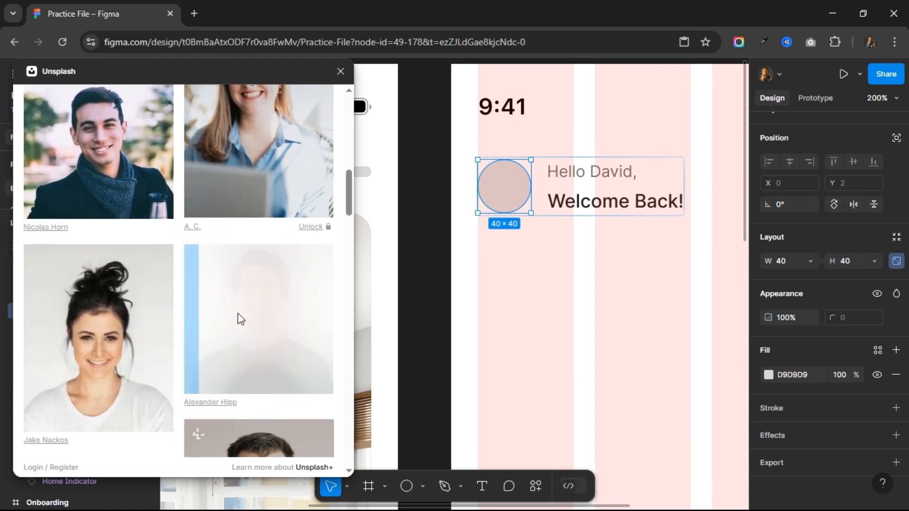
click(238, 314)
click(341, 71)
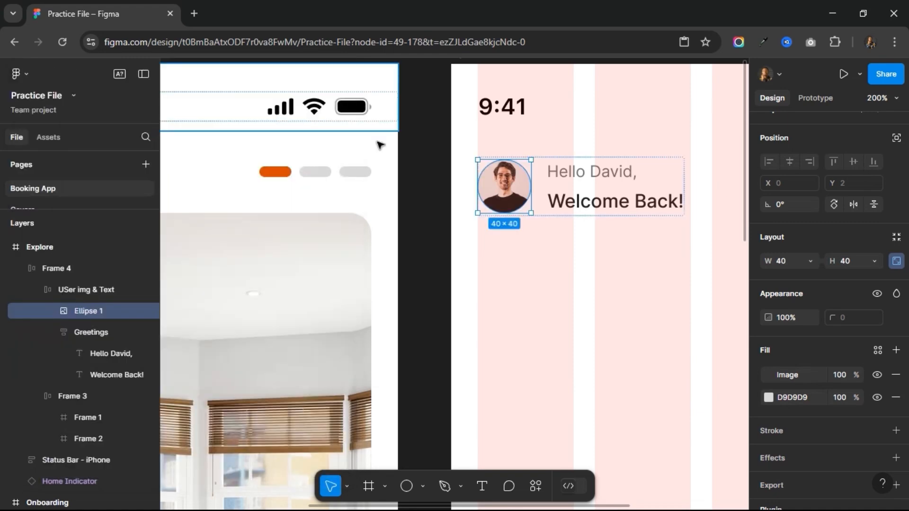
Run Hugeicons Pro on the first outlined circle, choose the free Stroke (Rounded) variant and search for "Map".
scroll(416, 258, right, 6)
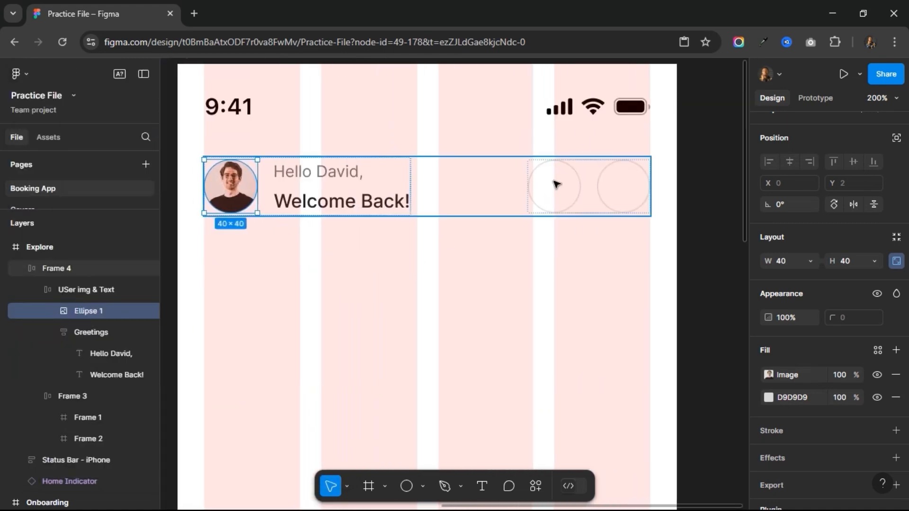
click(555, 184)
click(556, 185)
right_click(557, 184)
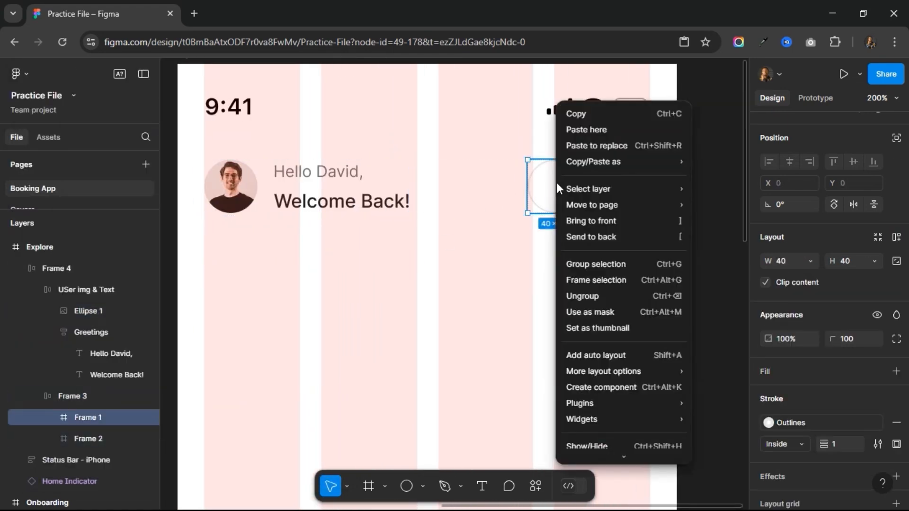
mouse_move(620, 402)
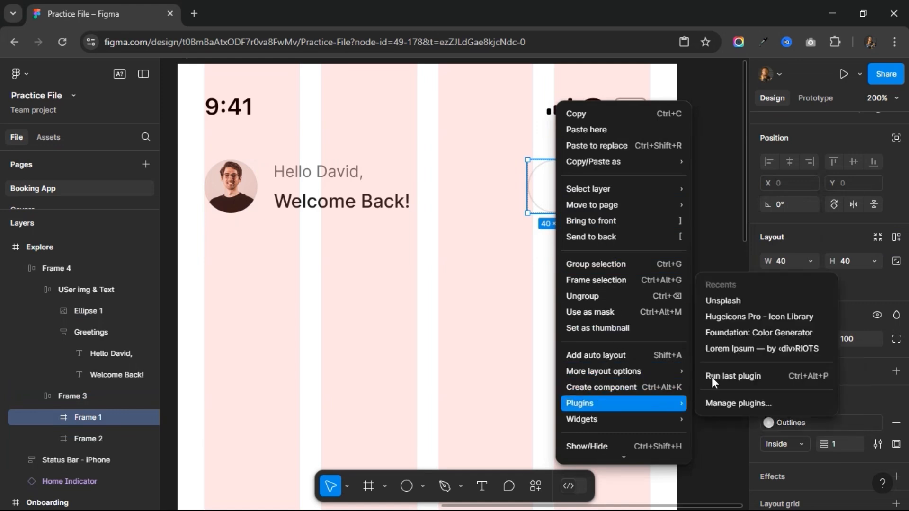
click(730, 318)
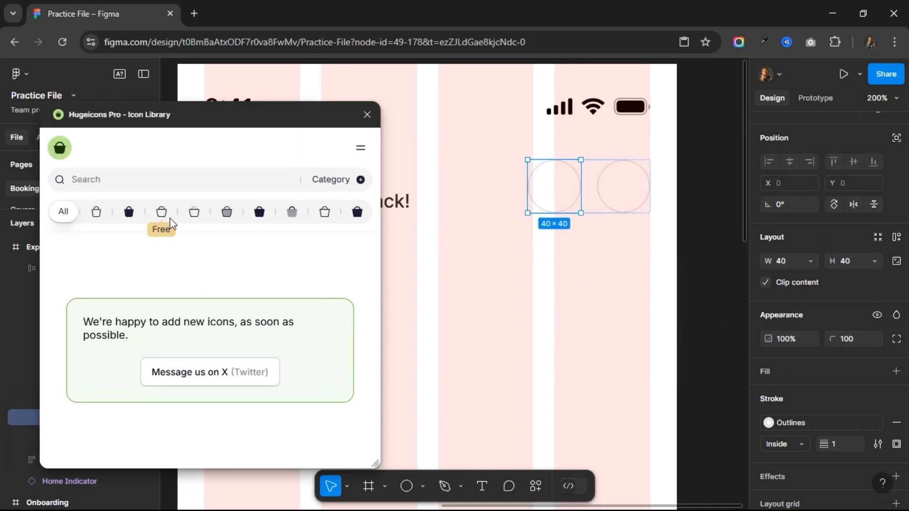
click(161, 210)
click(117, 179)
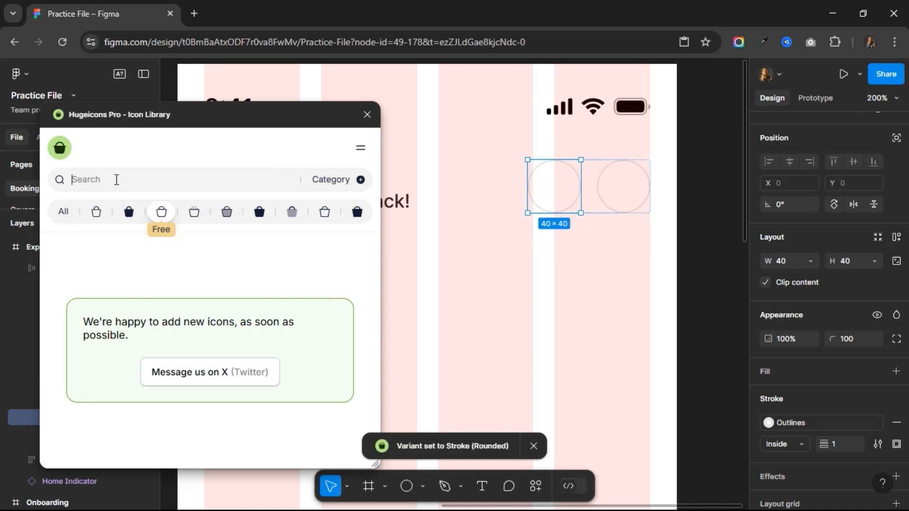
text(Map)
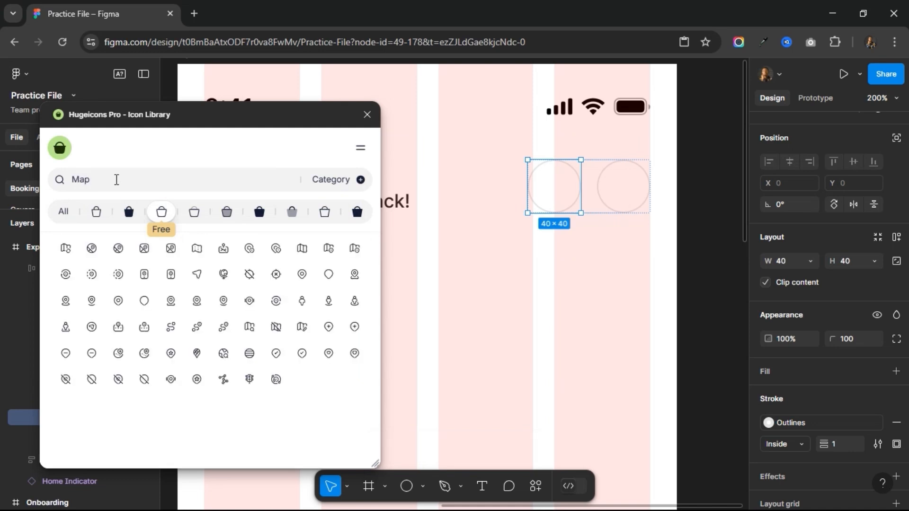
Insert the "maps-location-01" icon and centre it horizontally and vertically in the first outlined circle.
click(329, 248)
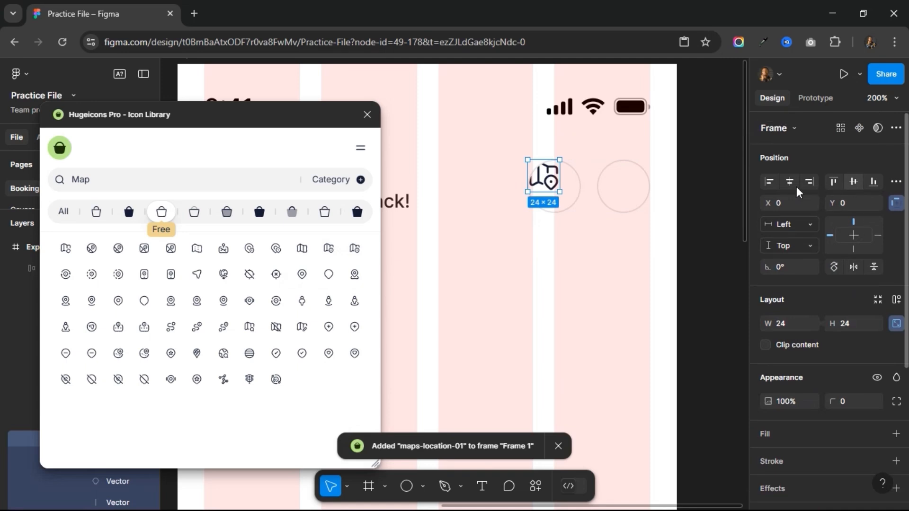
click(790, 184)
click(790, 186)
scroll(789, 374, down, 3)
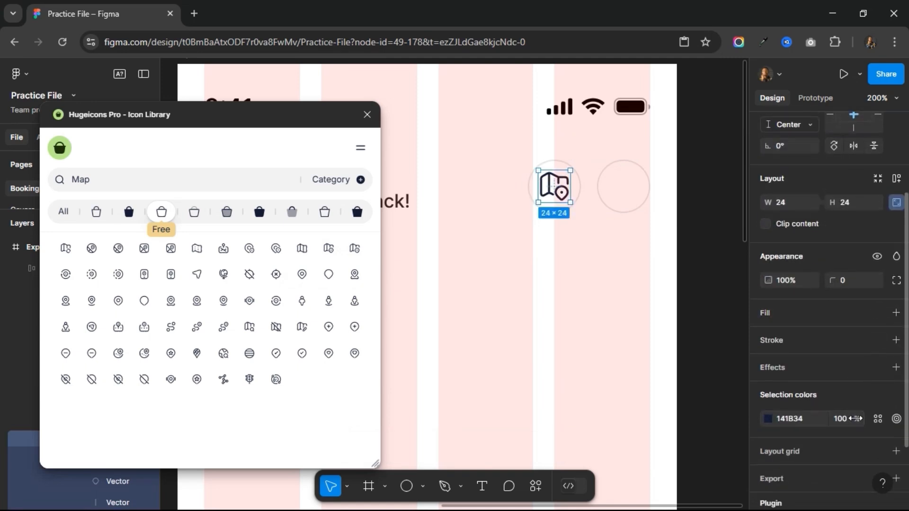
Apply the Text colour style to the map icon in the first outlined circle.
click(878, 420)
click(657, 403)
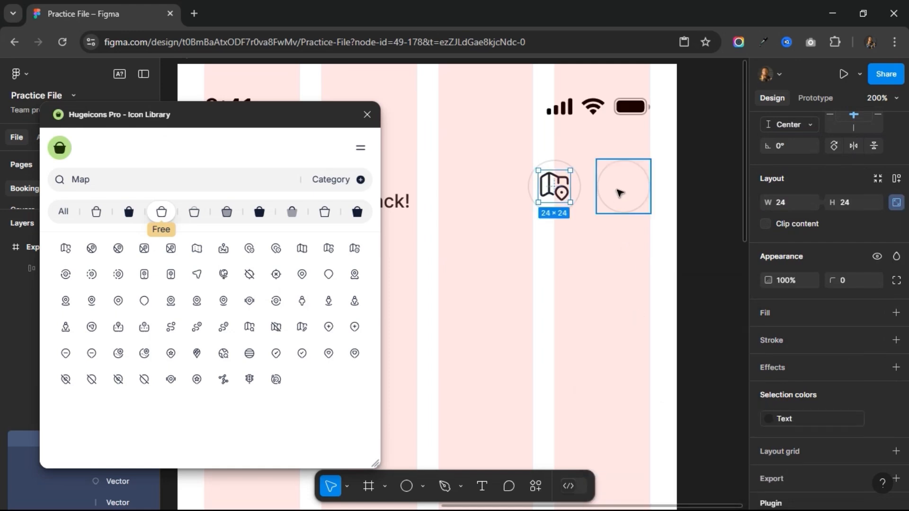
Search Hugeicons for "notification", insert the "notification-02" bell into the second outlined circle and centre it horizontally and vertically.
click(620, 193)
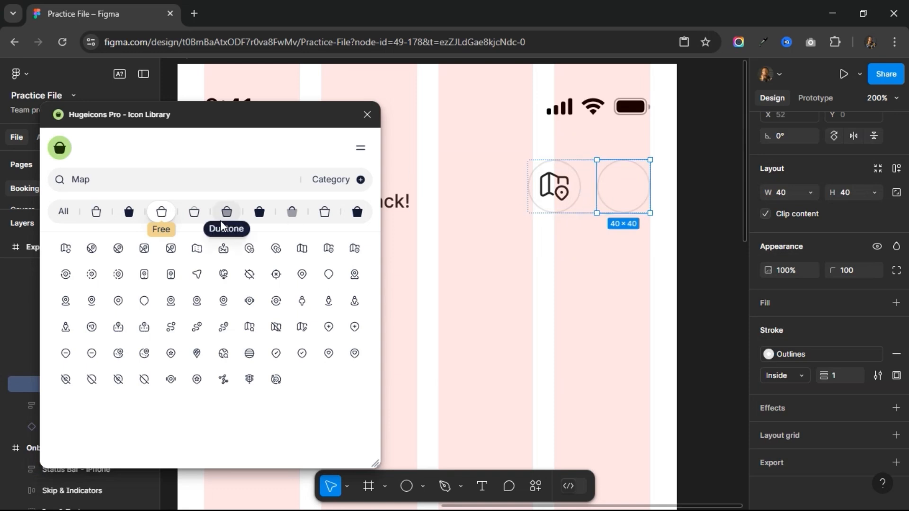
drag(115, 179, 71, 184)
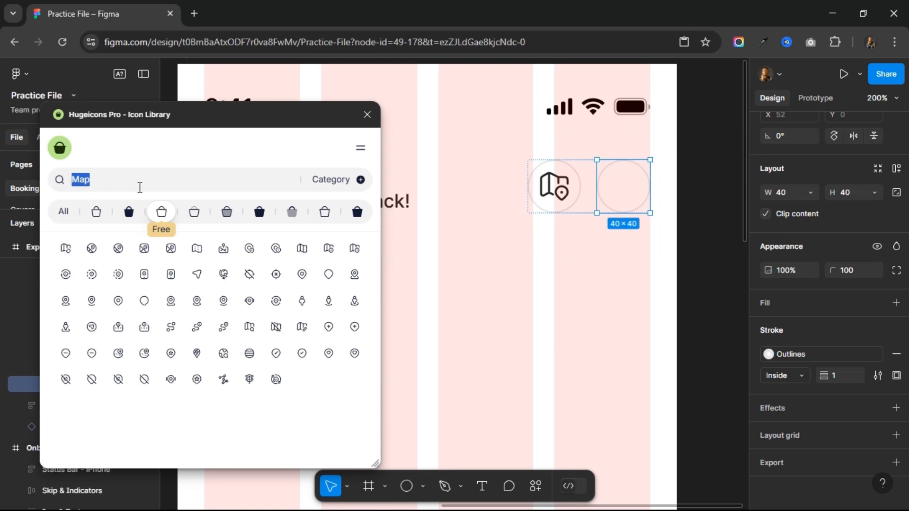
text(notification)
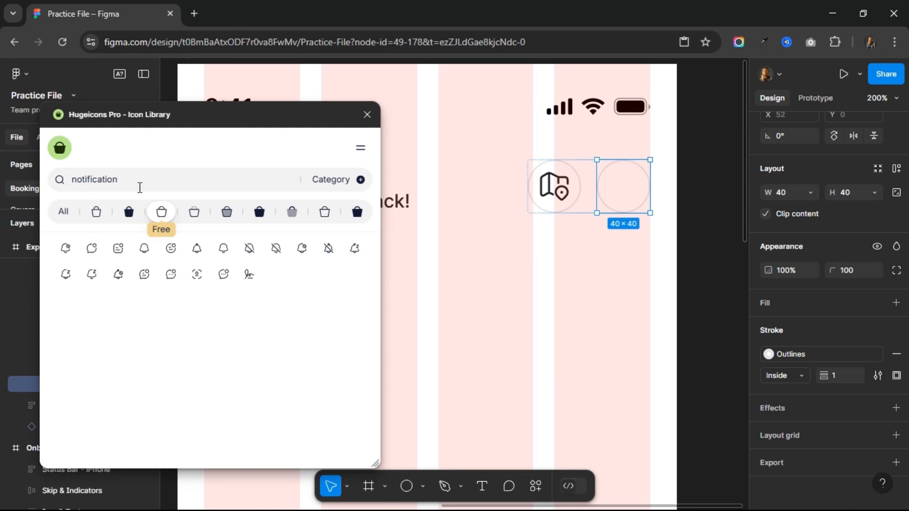
click(144, 249)
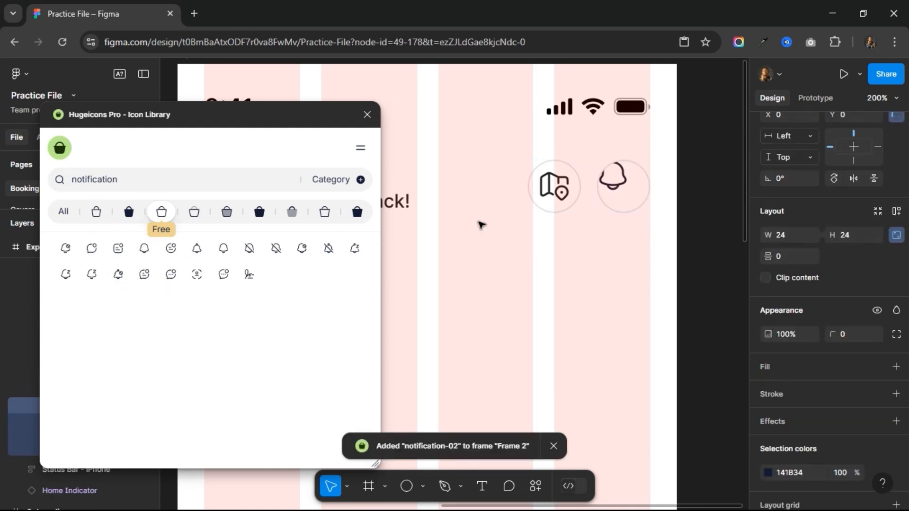
scroll(799, 231, up, 3)
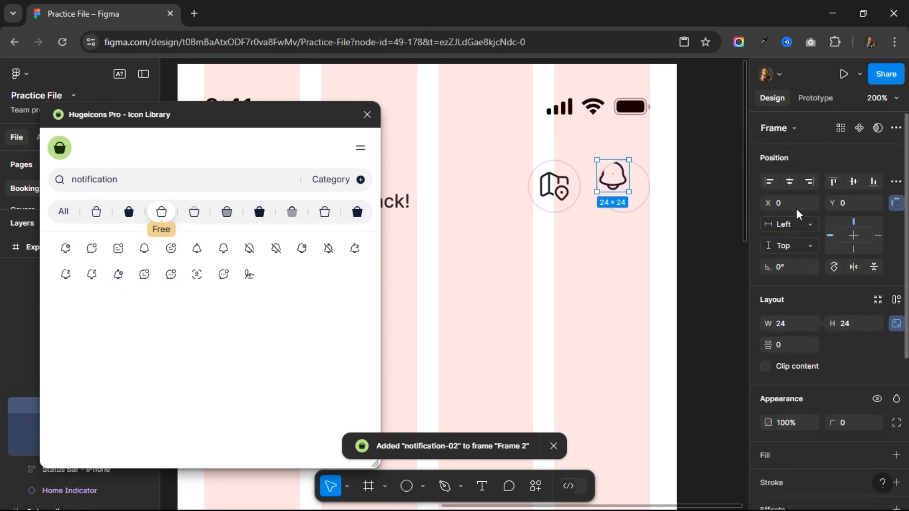
click(789, 181)
click(853, 181)
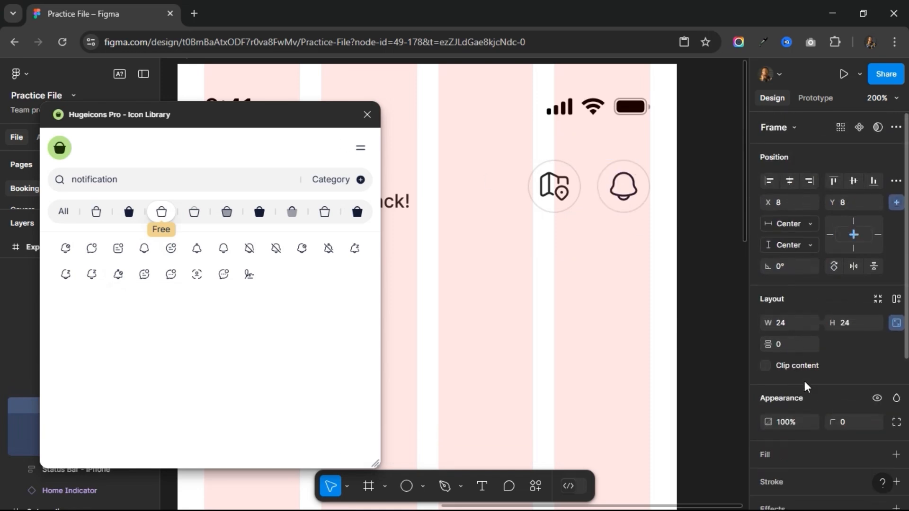
Apply the Text colour style to the bell icon and close the Hugeicons Pro plugin.
scroll(808, 381, down, 3)
click(874, 444)
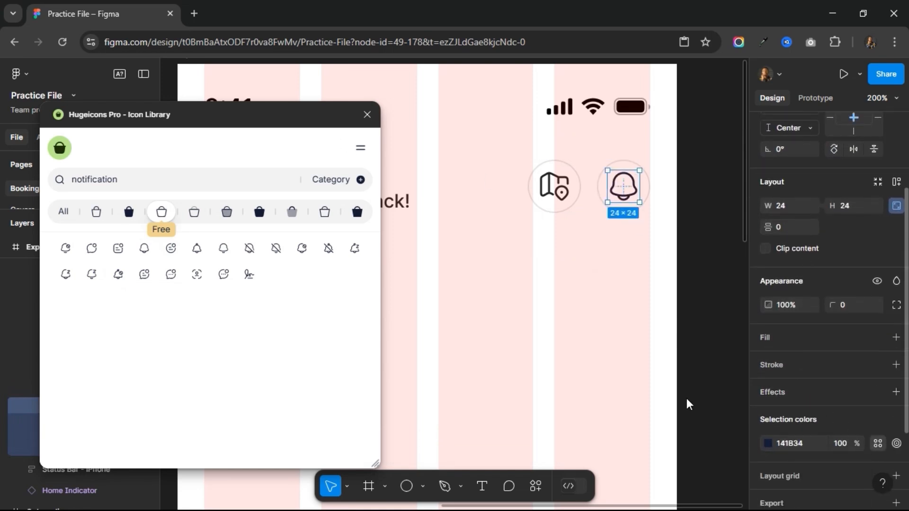
click(670, 401)
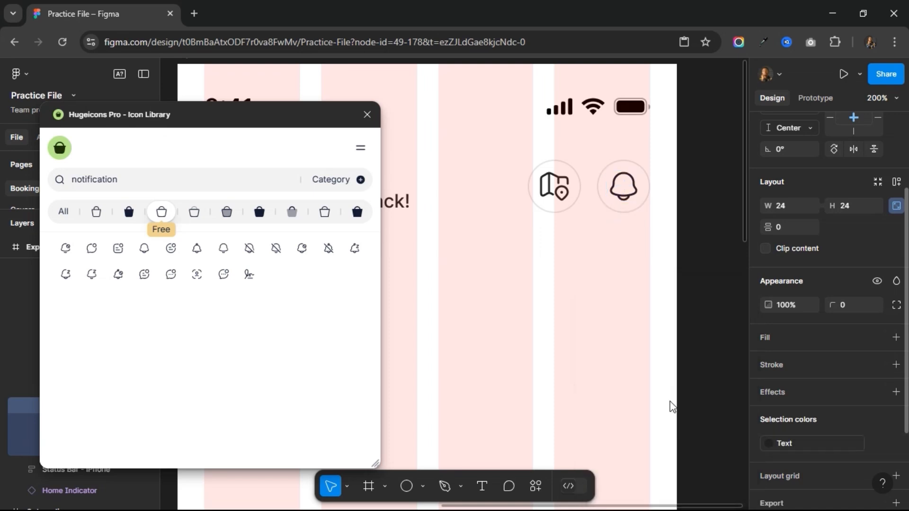
click(367, 115)
key(minus)
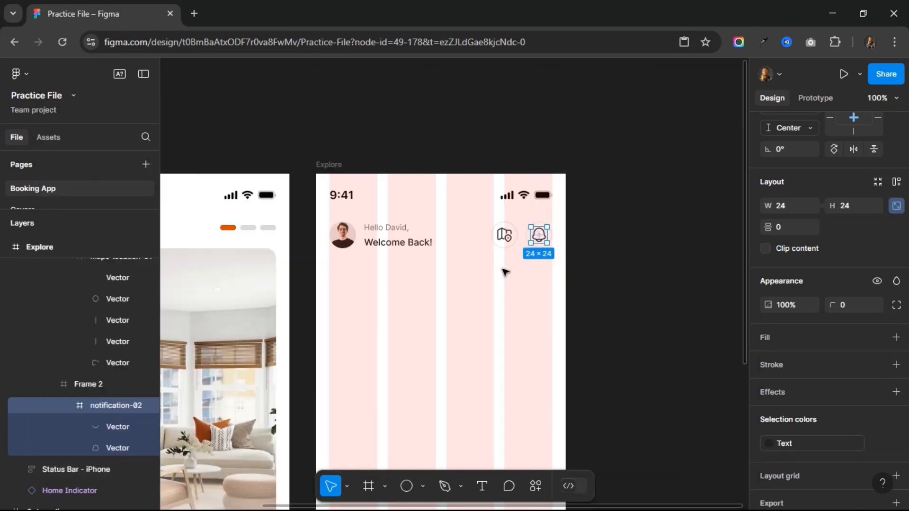
Combine the user image and text group with the icon circles group in one auto layout.
click(415, 242)
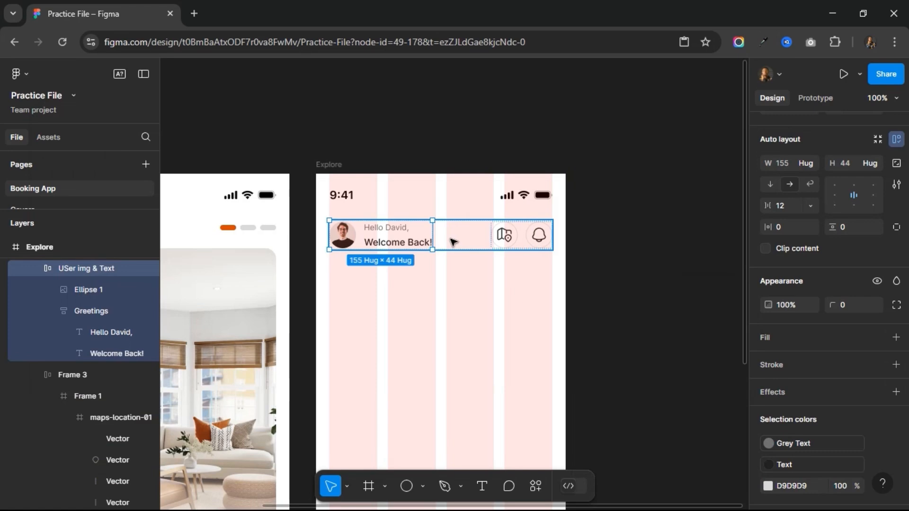
shift+click(497, 235)
key(shift+a)
Rename the map icon's circular frame as "Map" and collapse its layer.
double_click(503, 237)
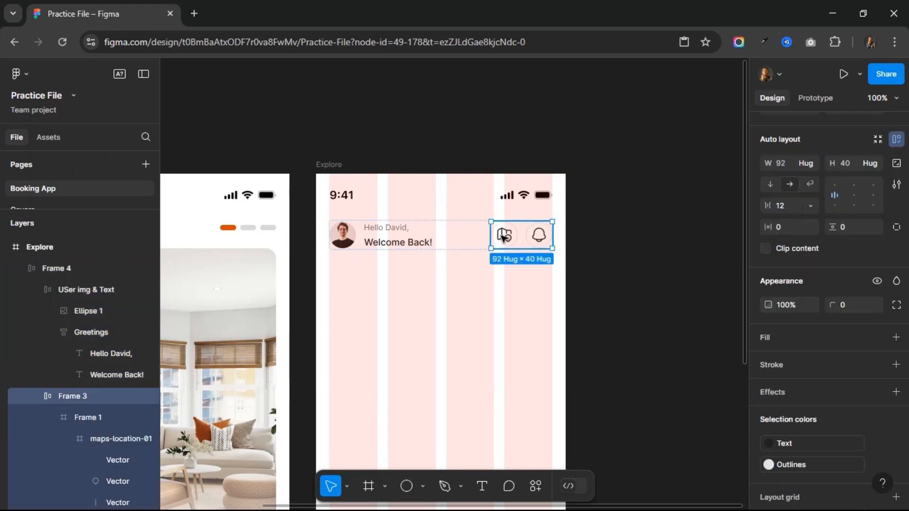
click(503, 237)
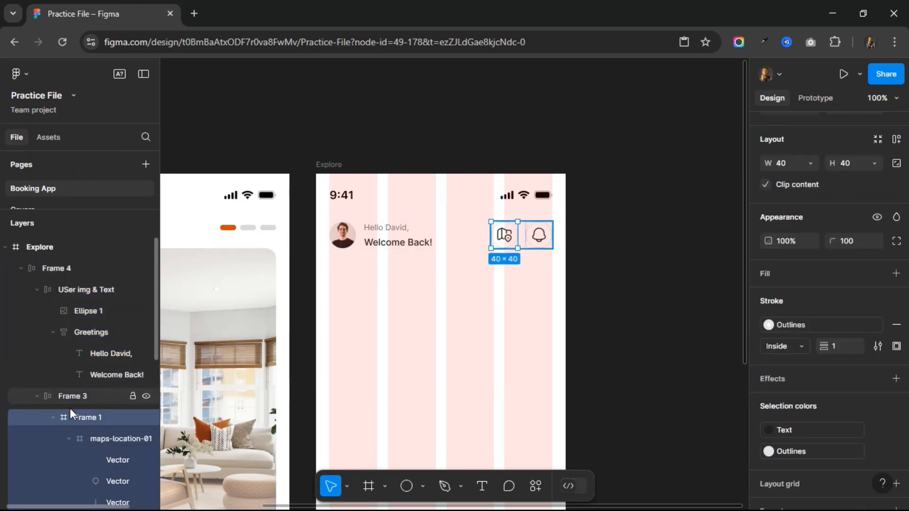
double_click(85, 418)
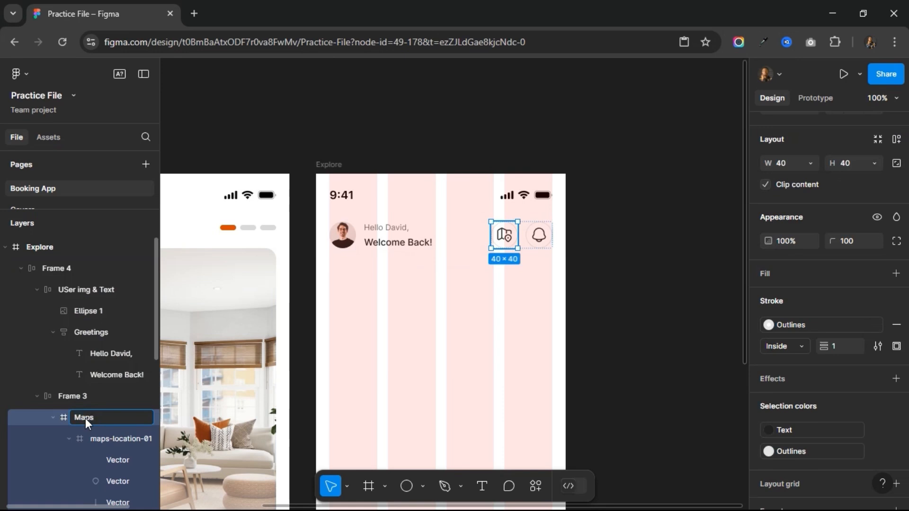
key(BackSpace)
key(Return)
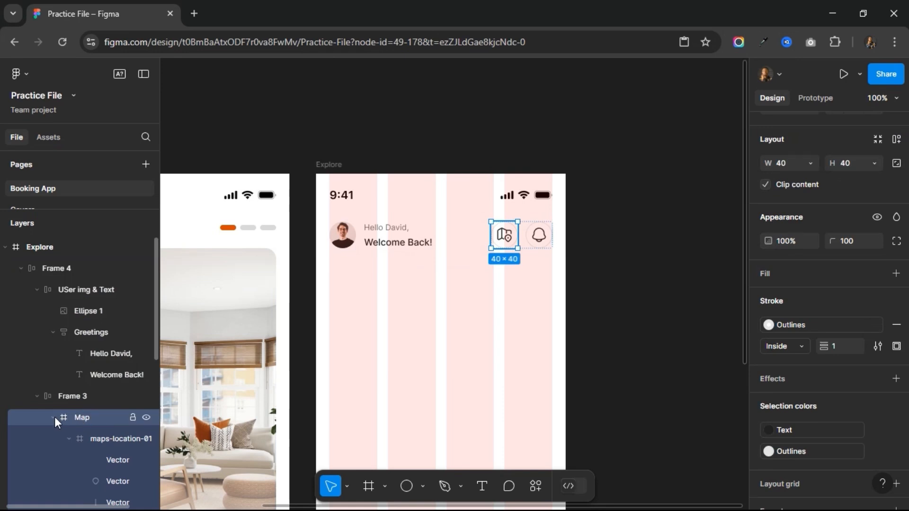
click(54, 417)
Rename the bell icon's circular frame as "Notifications" and collapse its layer.
double_click(93, 439)
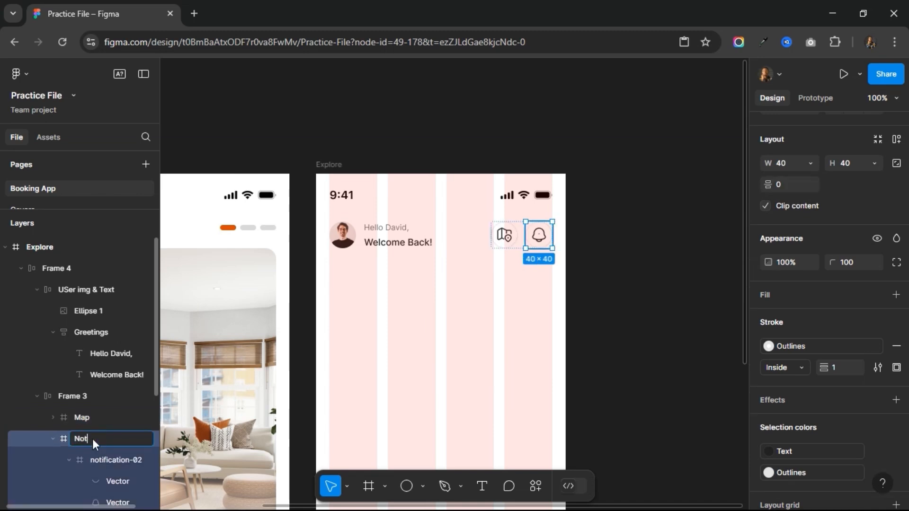
text(Notifications)
key(Return)
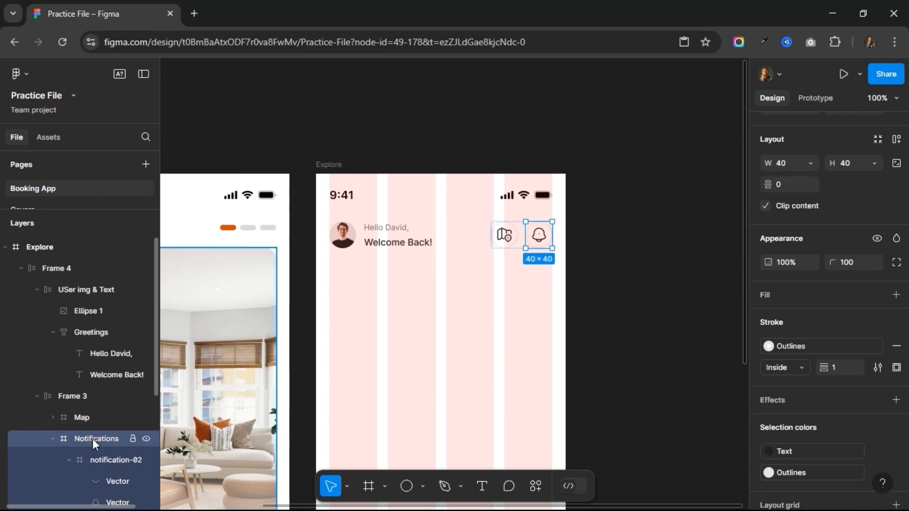
click(54, 439)
Rename the auto layout holding both icon circles as "Icons" and collapse both header subgroups.
double_click(70, 397)
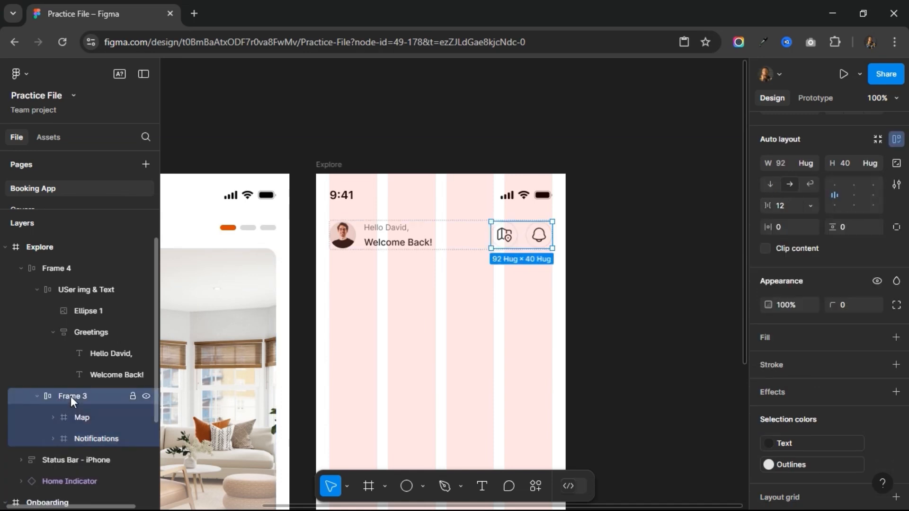
text(Icons)
key(Return)
click(38, 396)
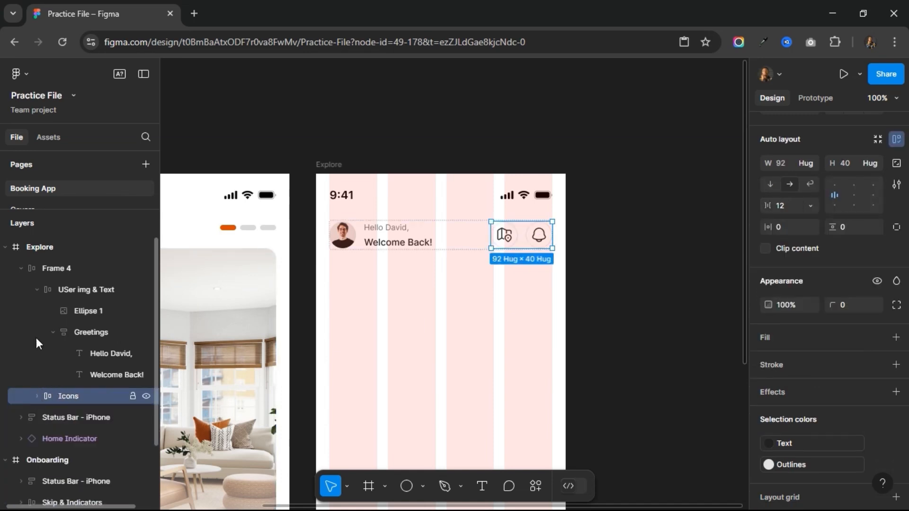
click(38, 289)
Rename the whole header auto layout as "Profile & Icons", with its layer collapsed.
click(46, 266)
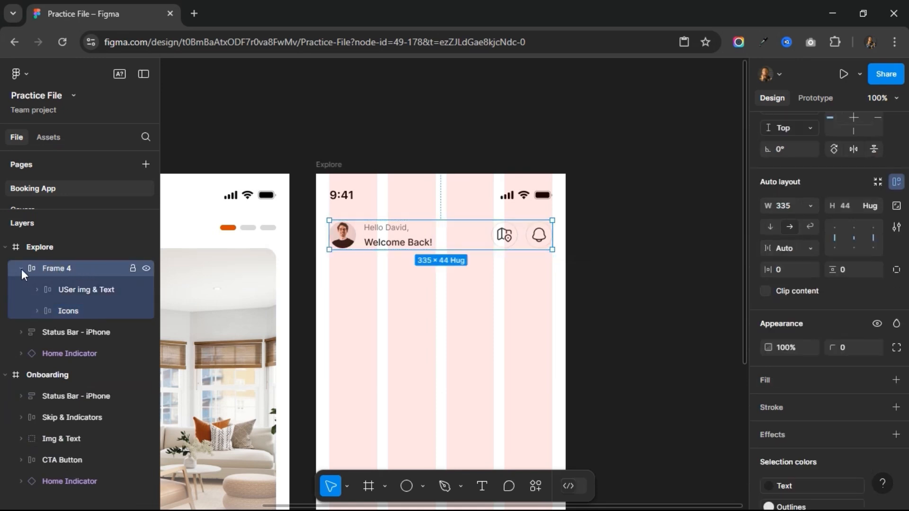
click(21, 268)
double_click(58, 267)
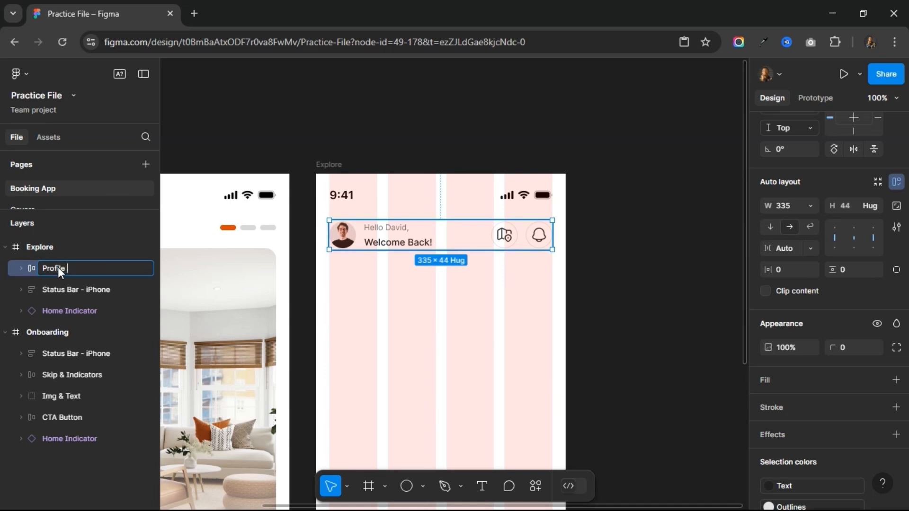
text(Profile & Icons)
key(Return)
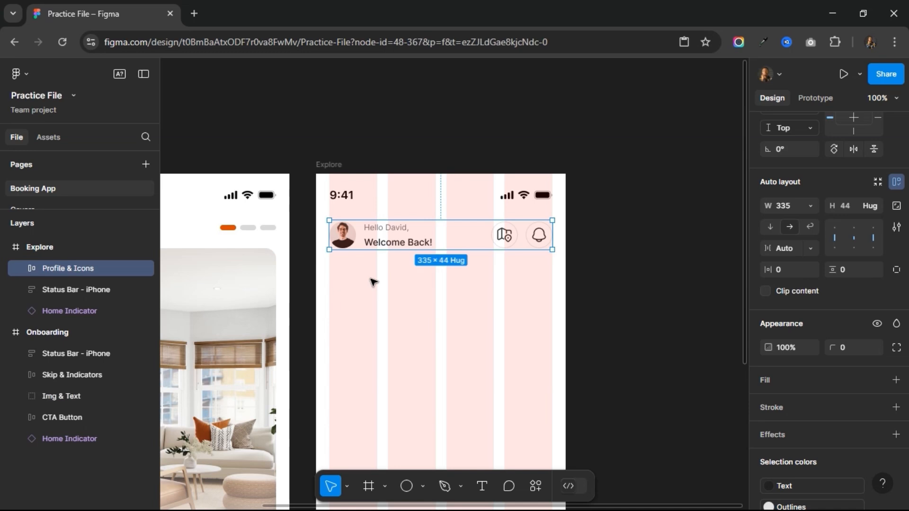
click(374, 282)
Draw a 335 × 52 frame across the column grid under the header and nudge it down to Y 134.
key(ctrl+plus)
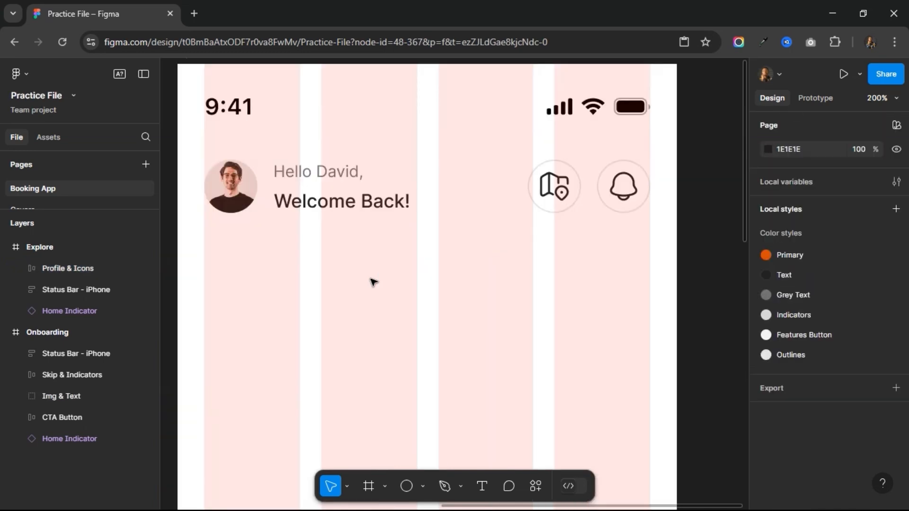
click(372, 486)
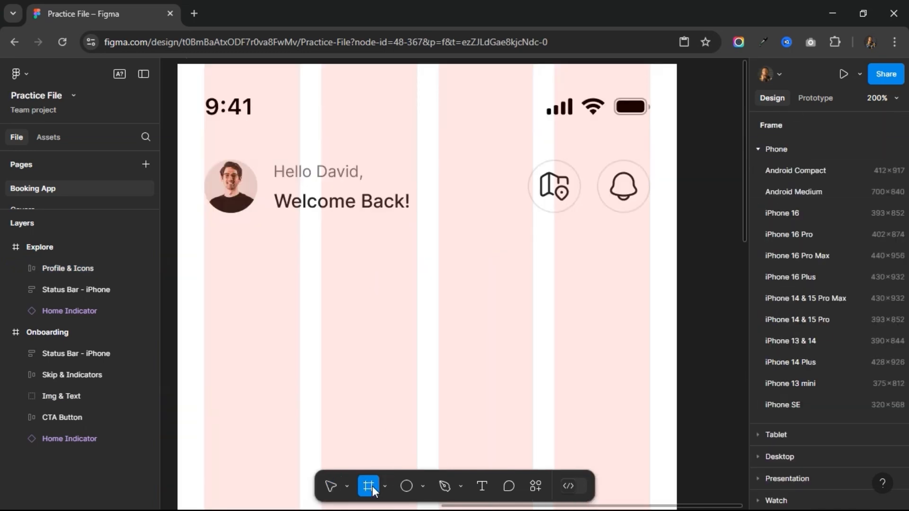
drag(204, 238, 651, 308)
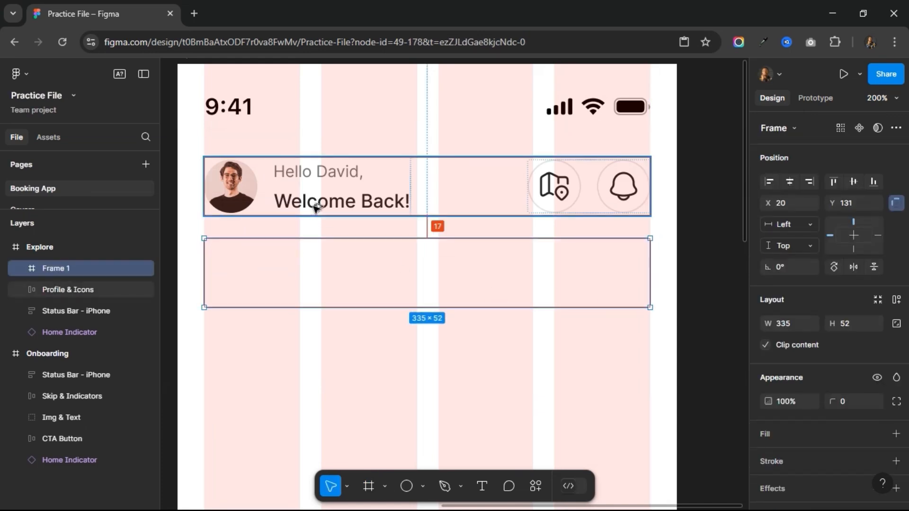
key(Down)
key(Down)
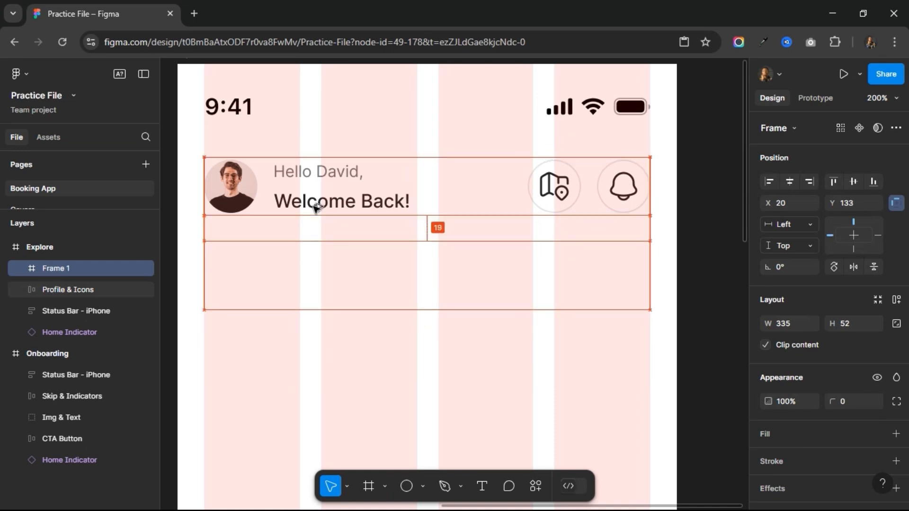
key(Down)
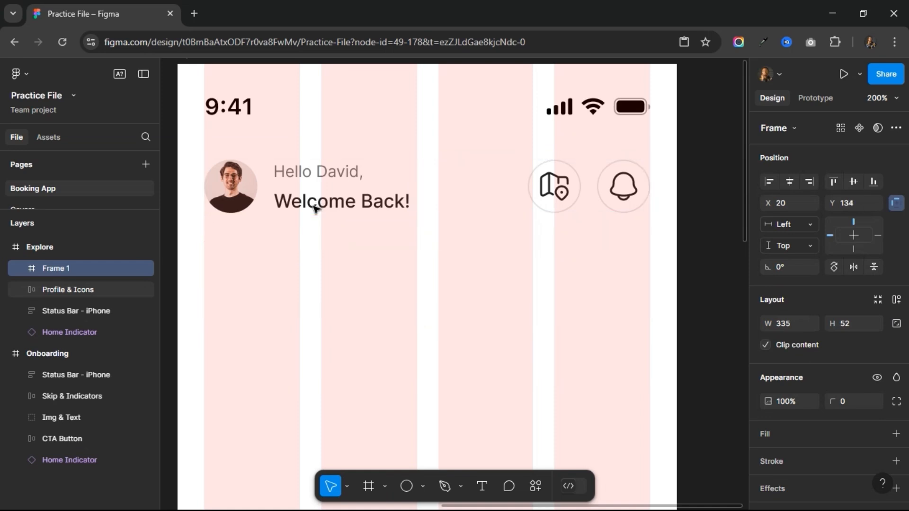
Give the new frame a stroke in the Outlines colour style and a corner radius of 100.
scroll(876, 386, down, 2)
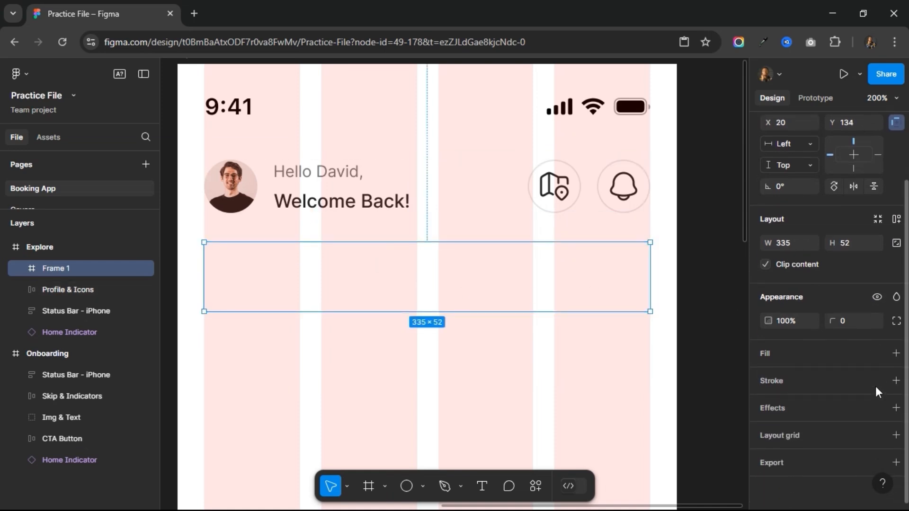
click(879, 380)
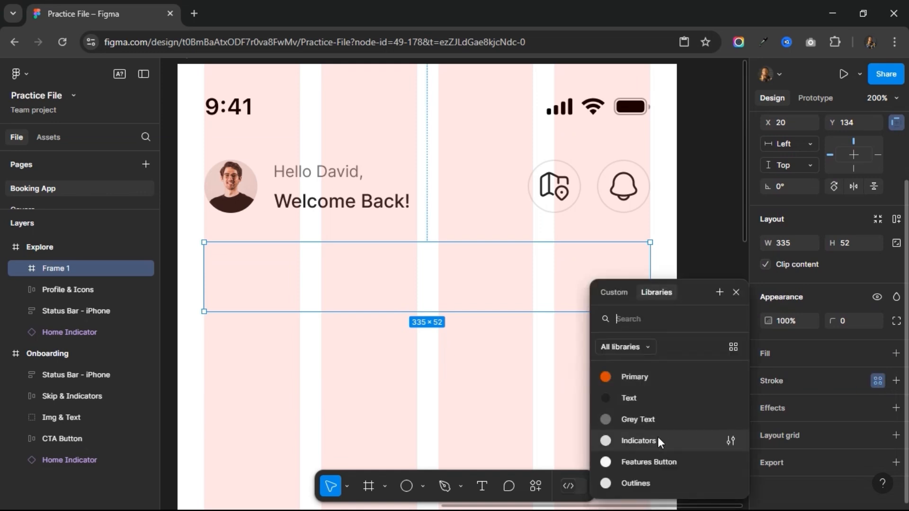
click(653, 480)
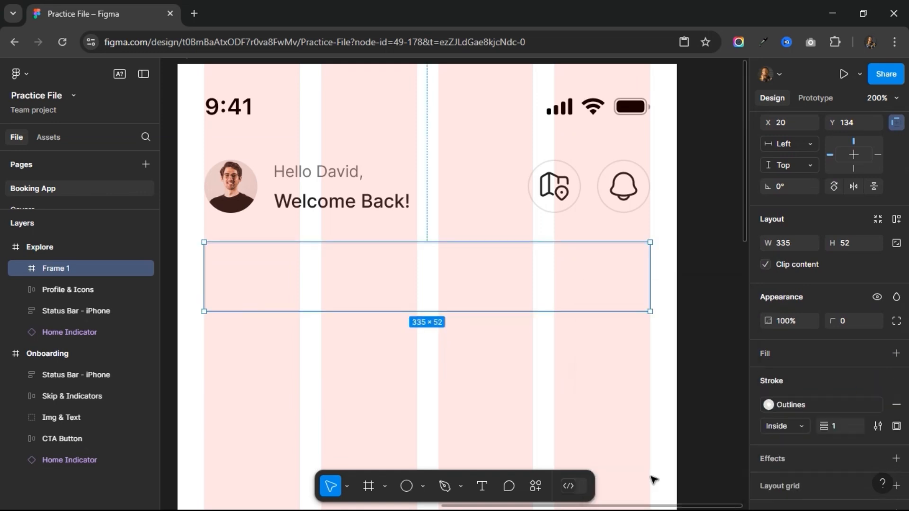
click(845, 323)
text(100)
key(Return)
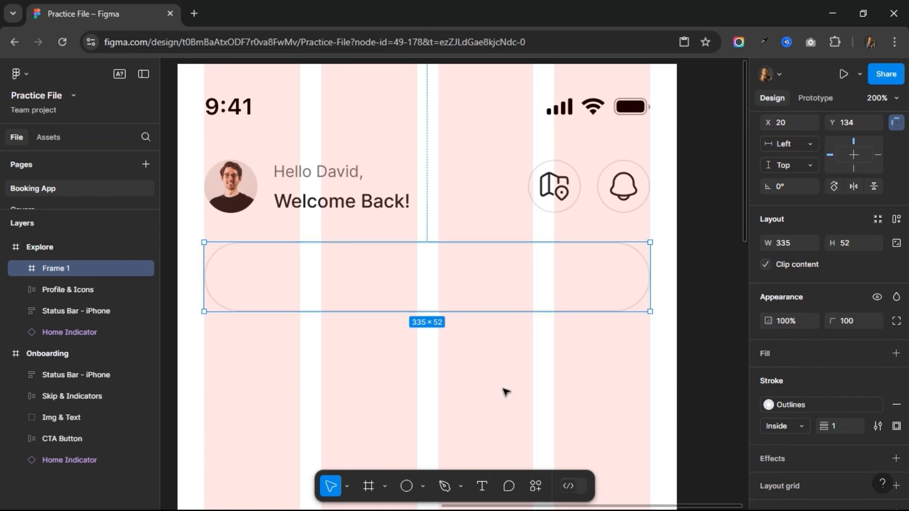
Copy the header's two-line greeting text stack into the rounded outlined frame below it.
double_click(330, 177)
double_click(331, 177)
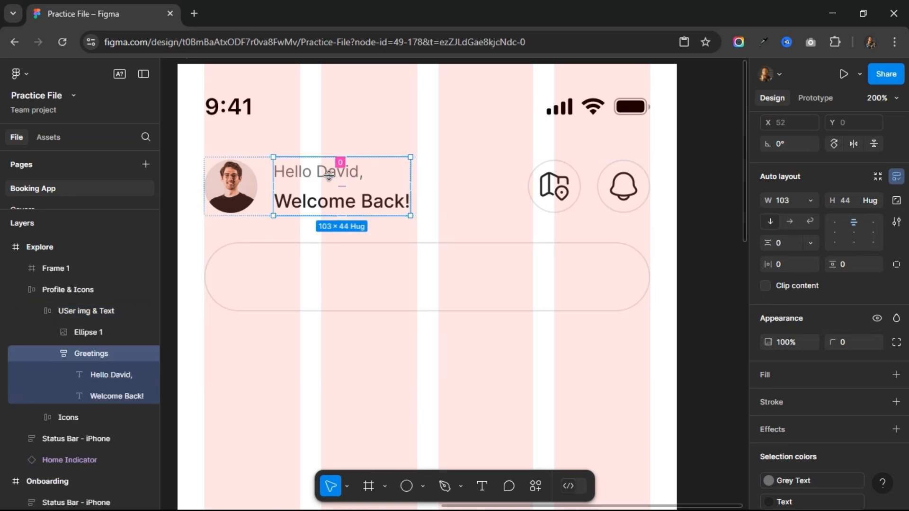
click(296, 265)
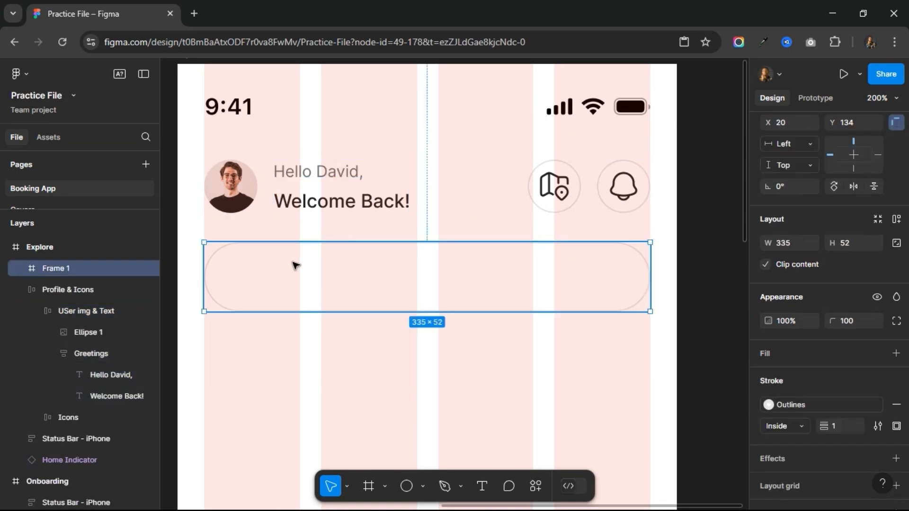
key(ctrl+v)
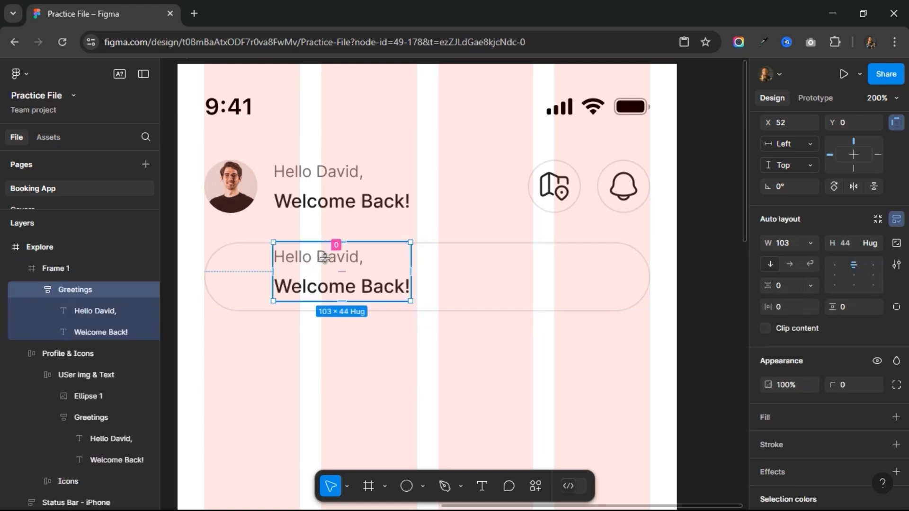
Move the copied grey text line below the dark one and change its text to "Los Angeles".
double_click(315, 260)
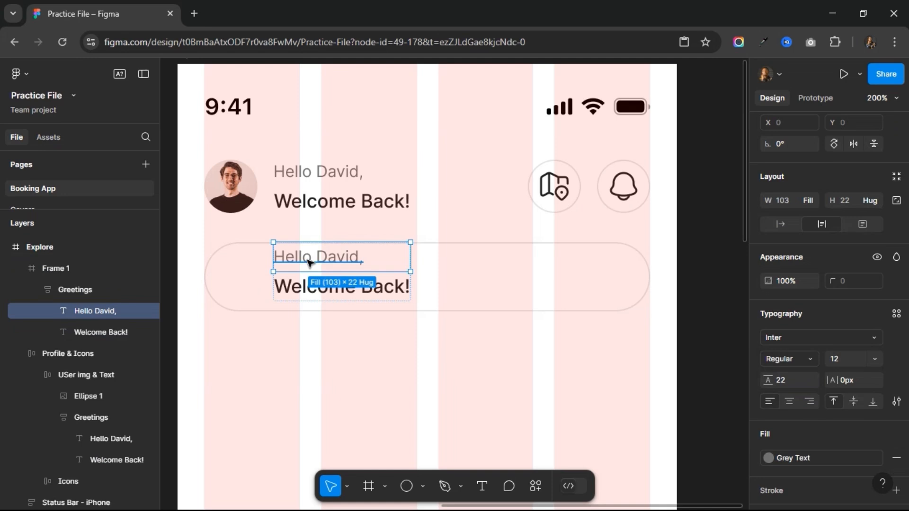
key(Down)
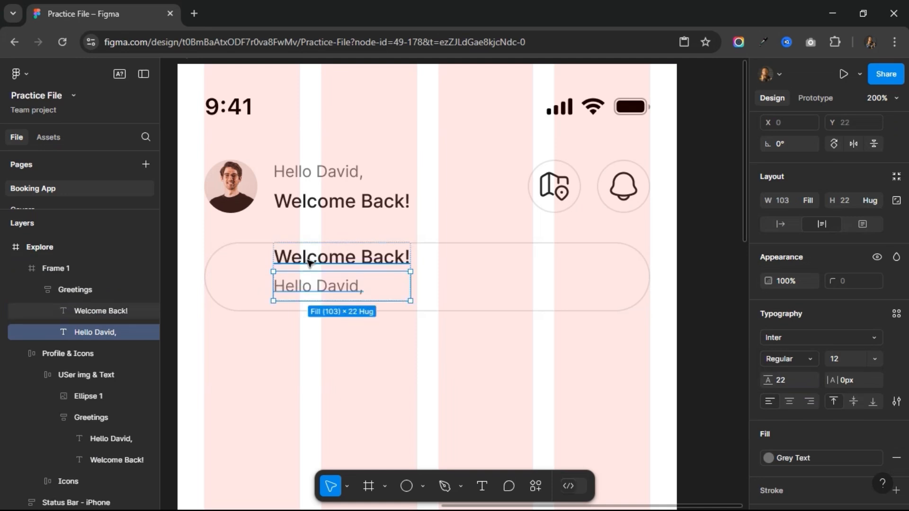
double_click(316, 287)
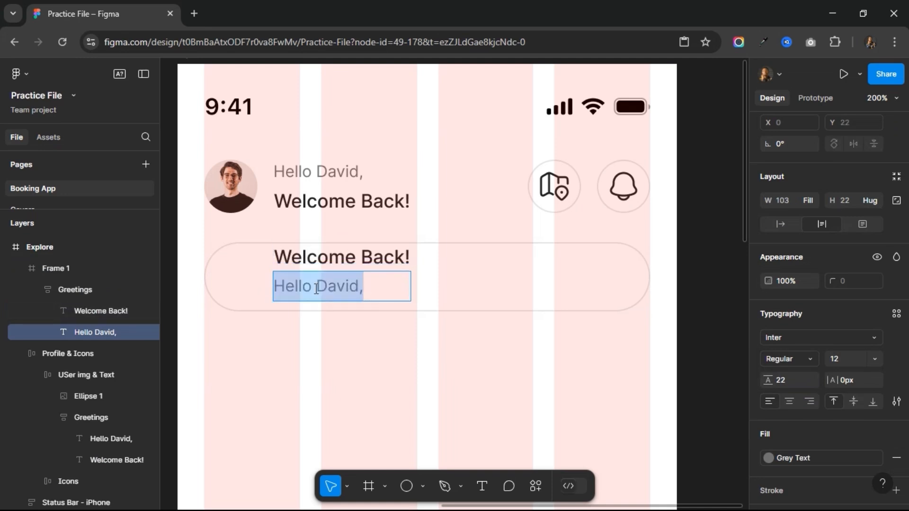
text(Los A)
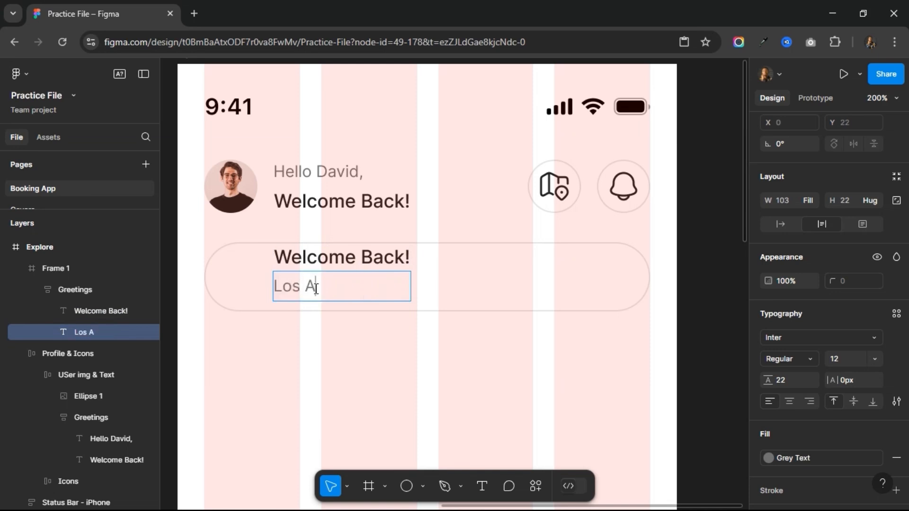
text(ngeles)
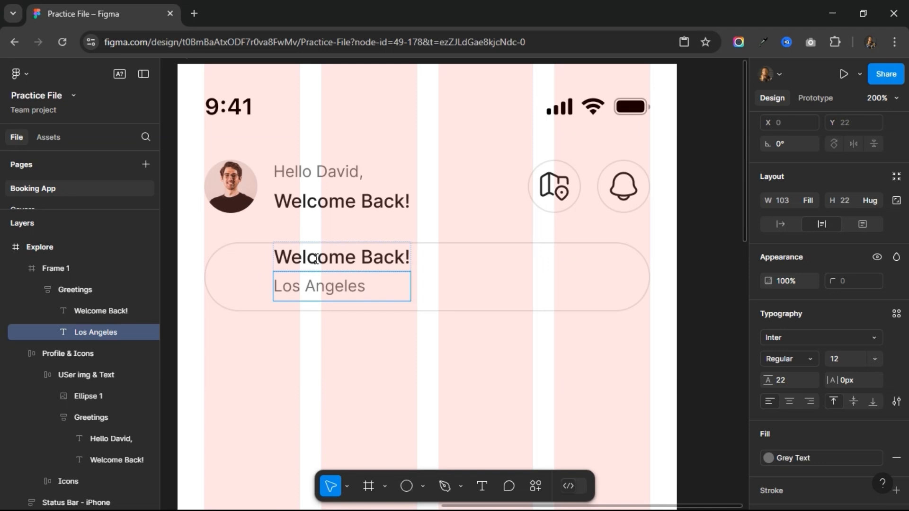
Replace the copied "Welcome Back!" line inside the rounded frame with "Search by location".
click(315, 258)
key(ctrl+a)
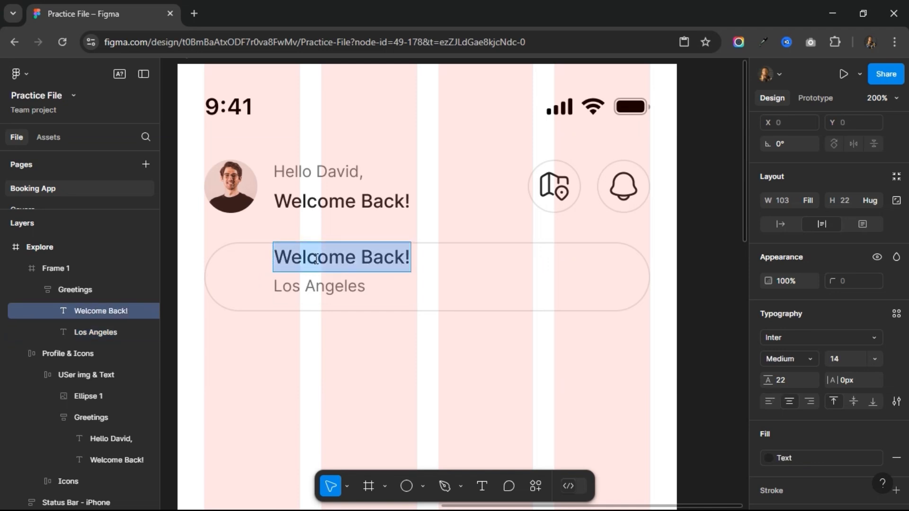
text(Search)
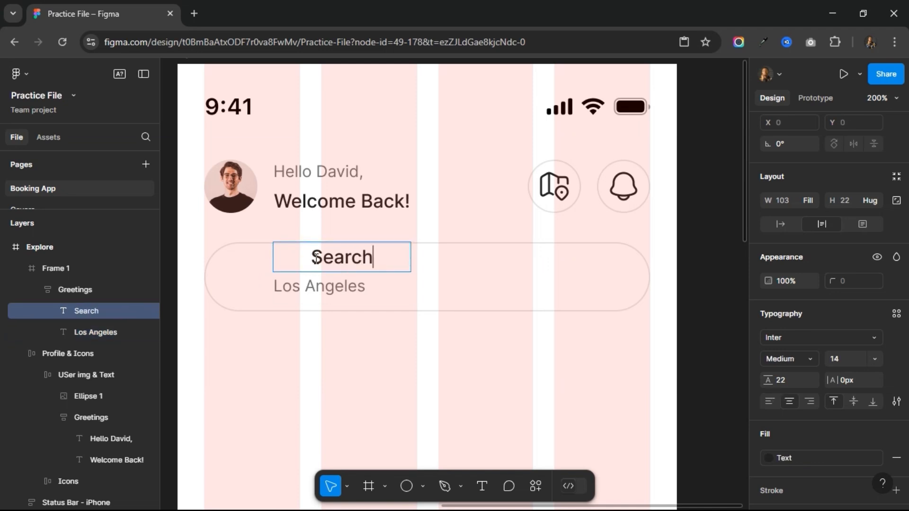
text( by )
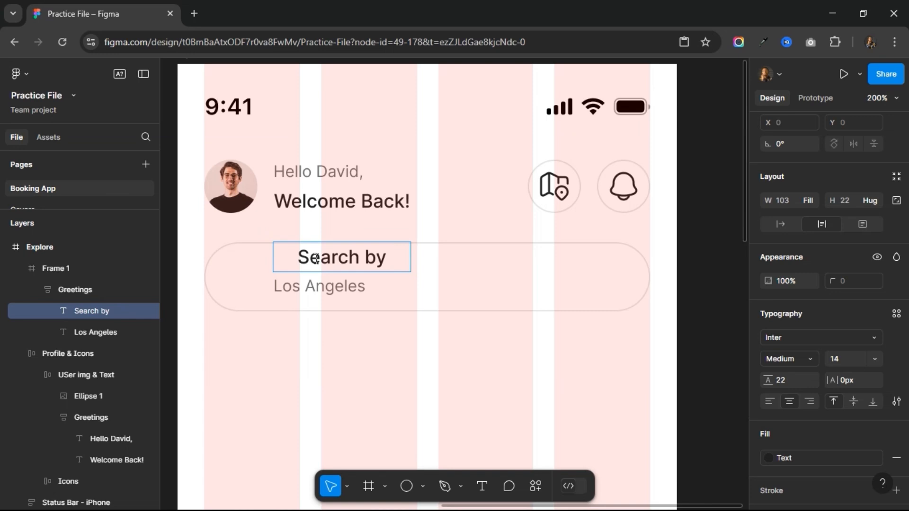
text(location)
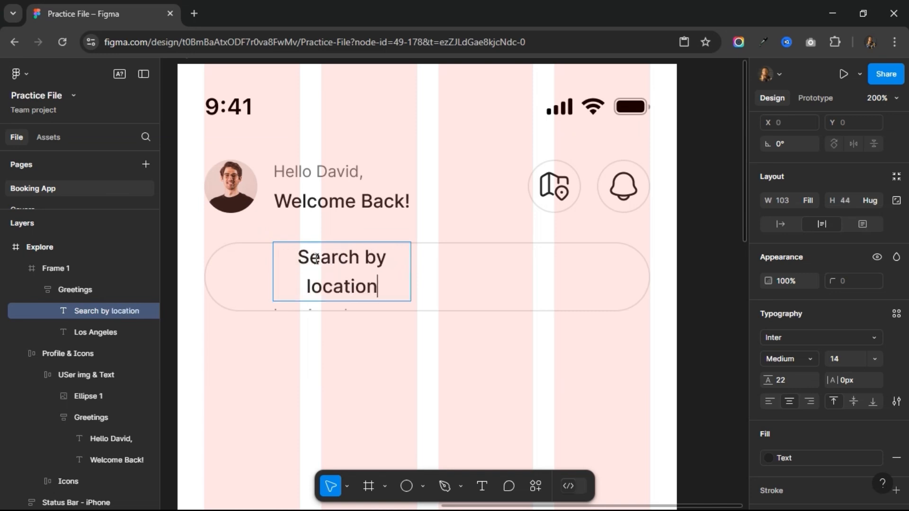
key(Escape)
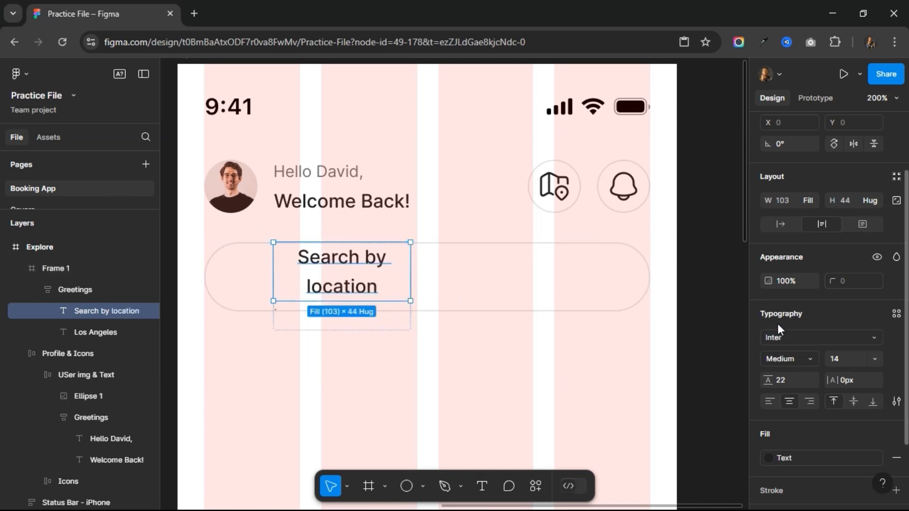
Set the "Search by location" text to auto width and its parent text stack's width to hug contents.
click(778, 279)
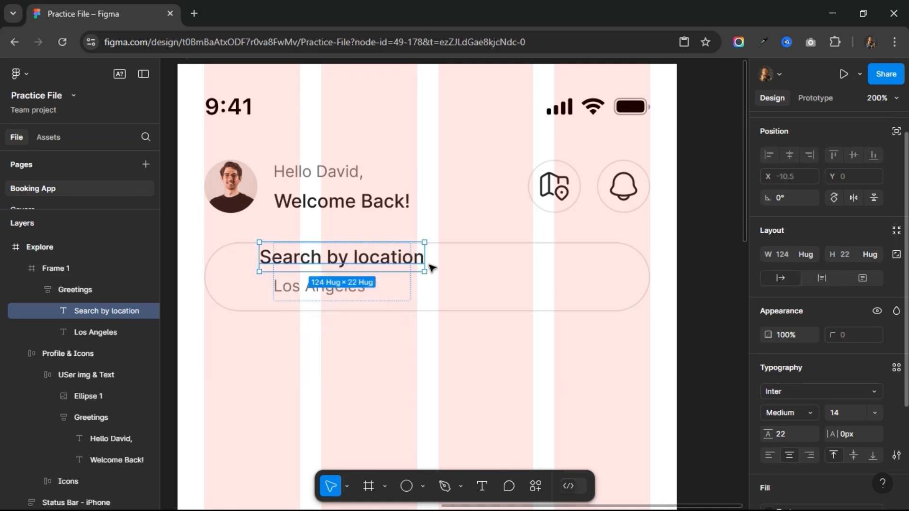
key(Escape)
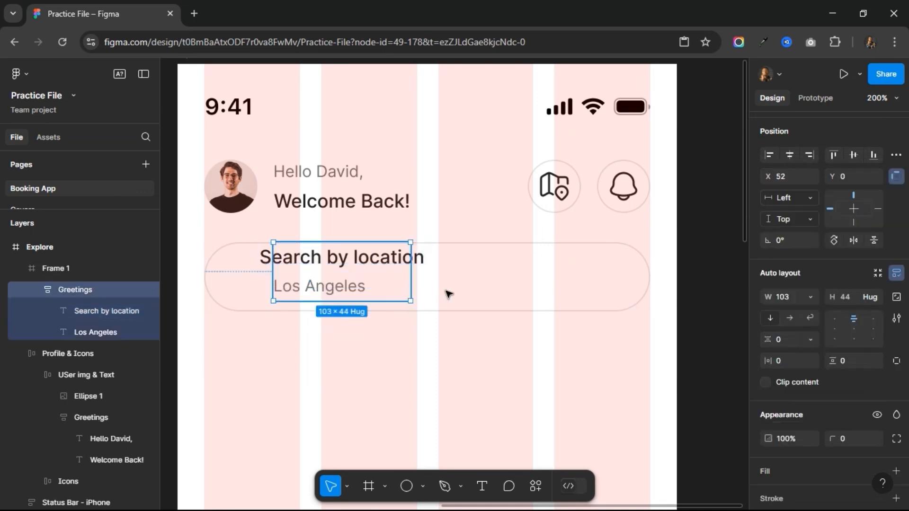
click(814, 294)
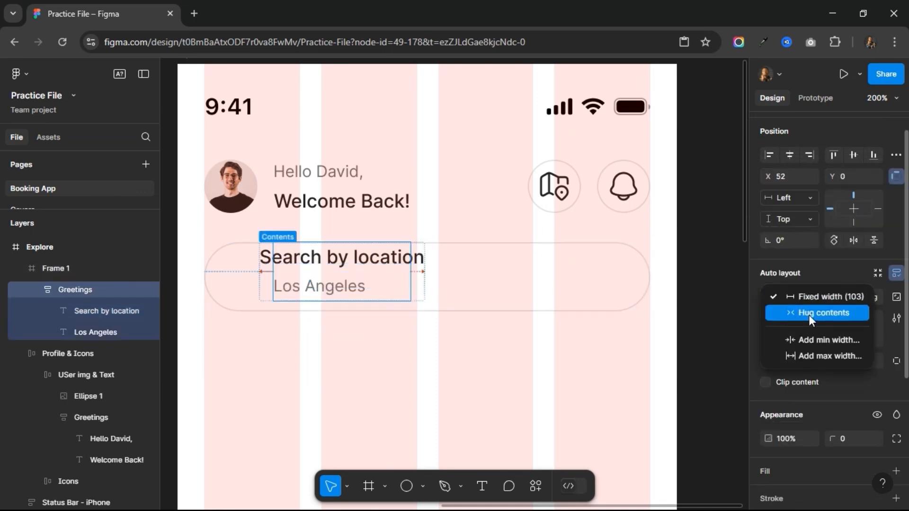
click(810, 313)
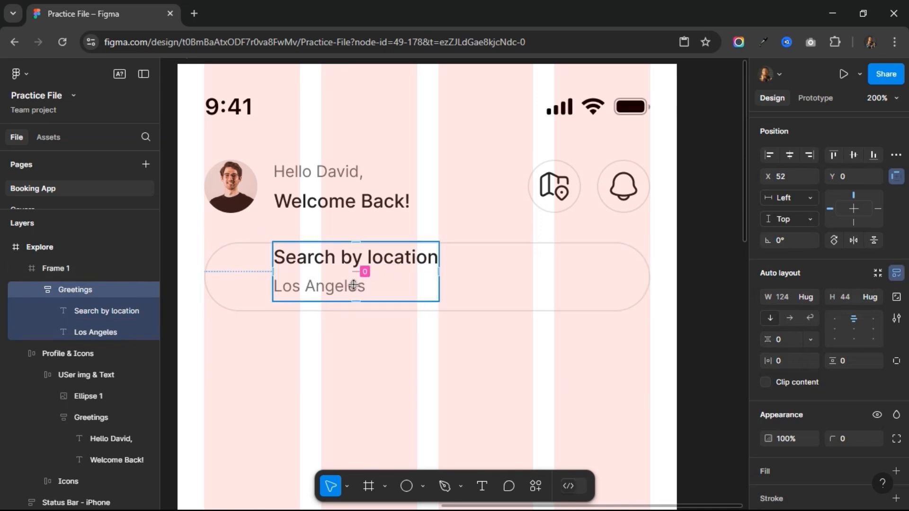
Set the font size of the "Search by location" text to 12.
click(339, 290)
double_click(336, 292)
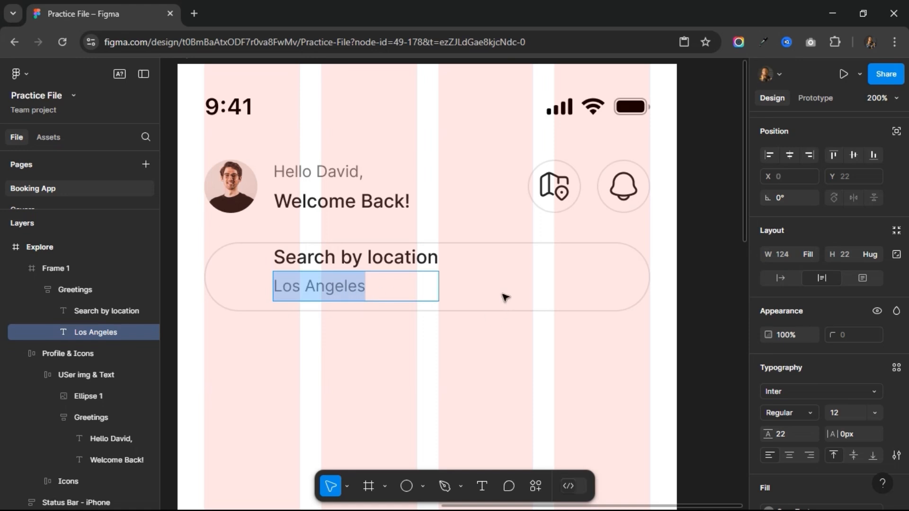
key(Escape)
click(348, 262)
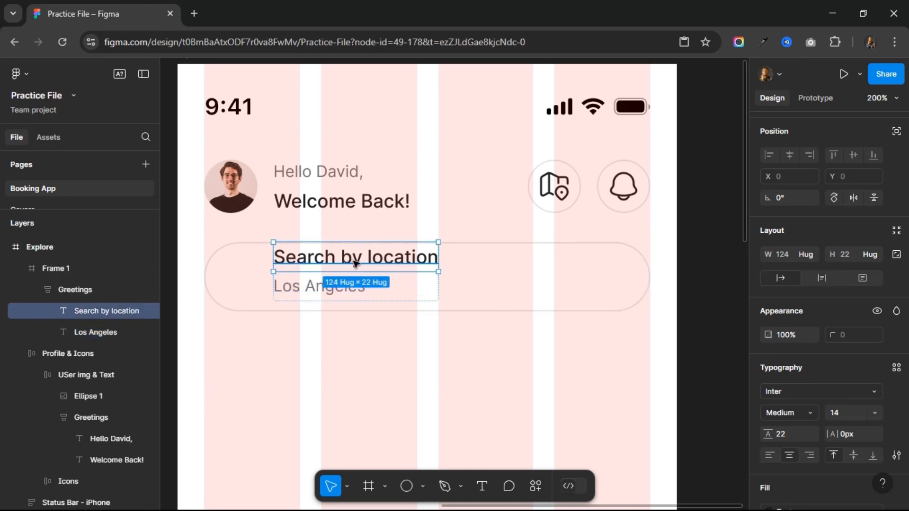
click(838, 413)
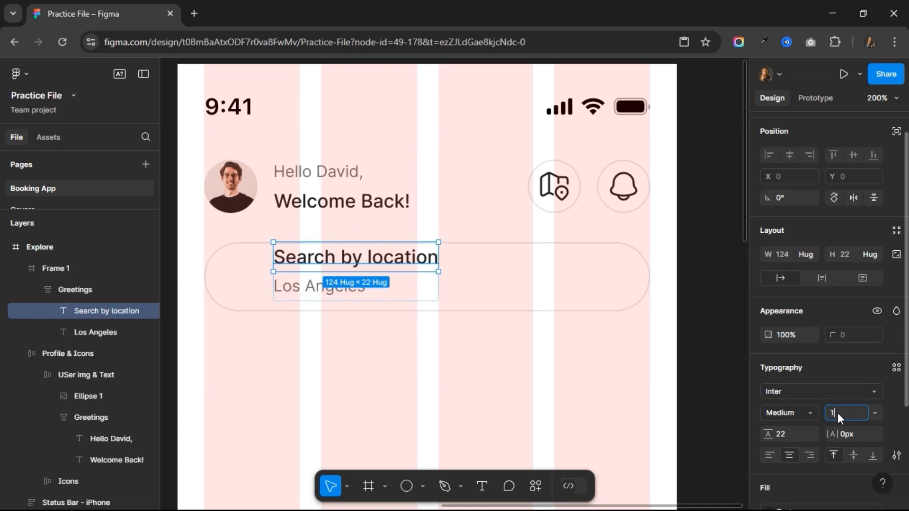
text(12)
key(Return)
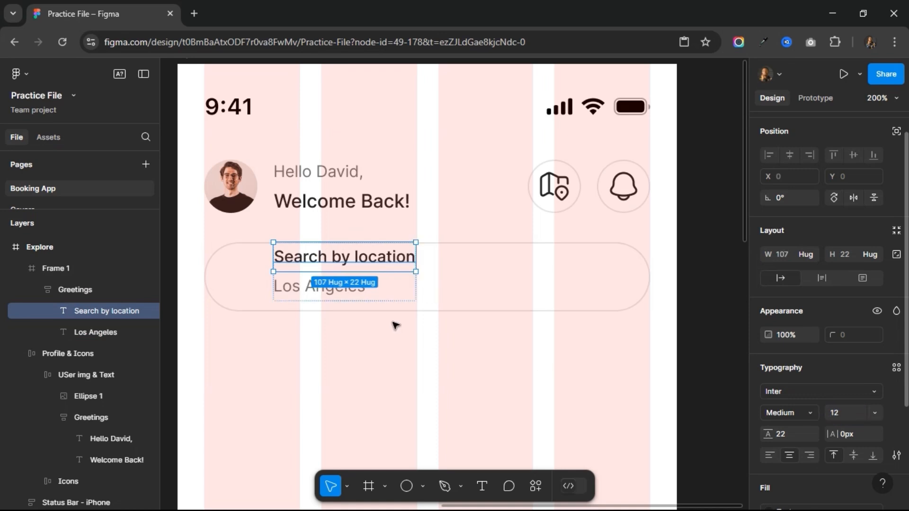
Set the line height of both the "Los Angeles" and "Search by location" texts to Auto.
click(369, 295)
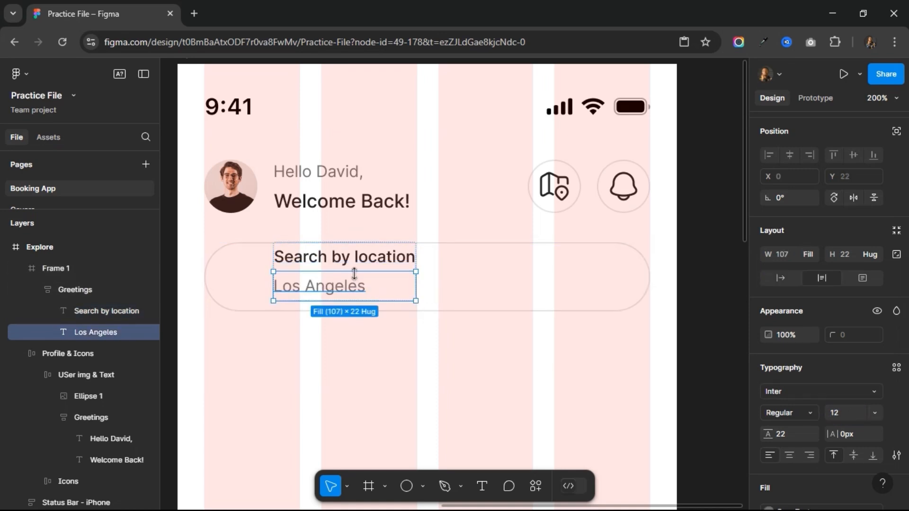
click(349, 260)
click(337, 294)
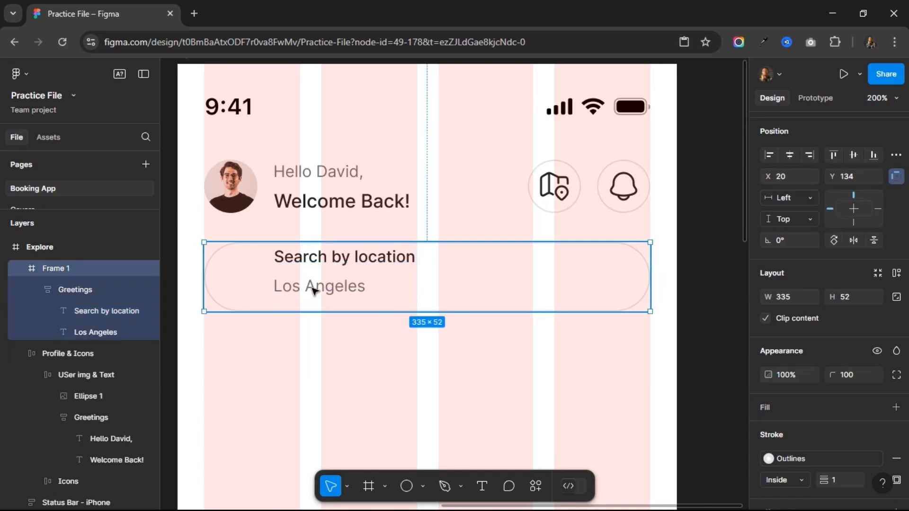
double_click(314, 290)
click(314, 290)
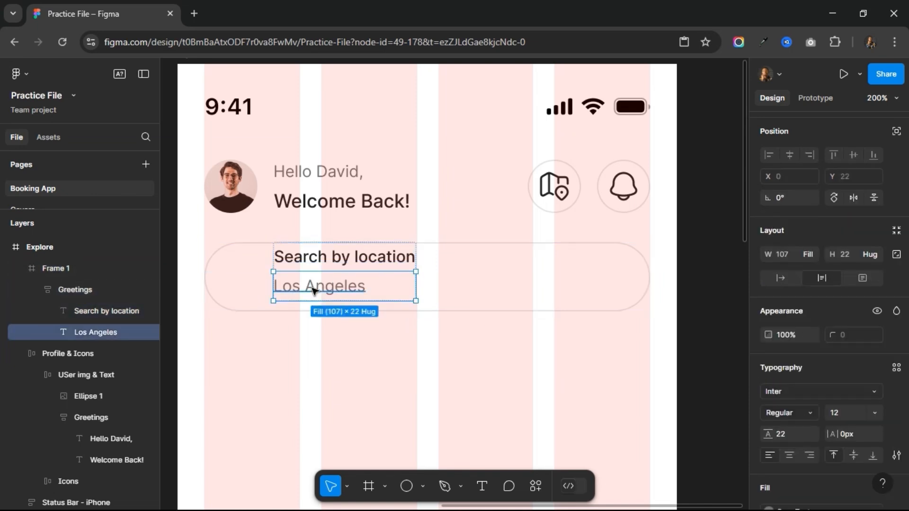
click(791, 435)
text(auto)
key(Return)
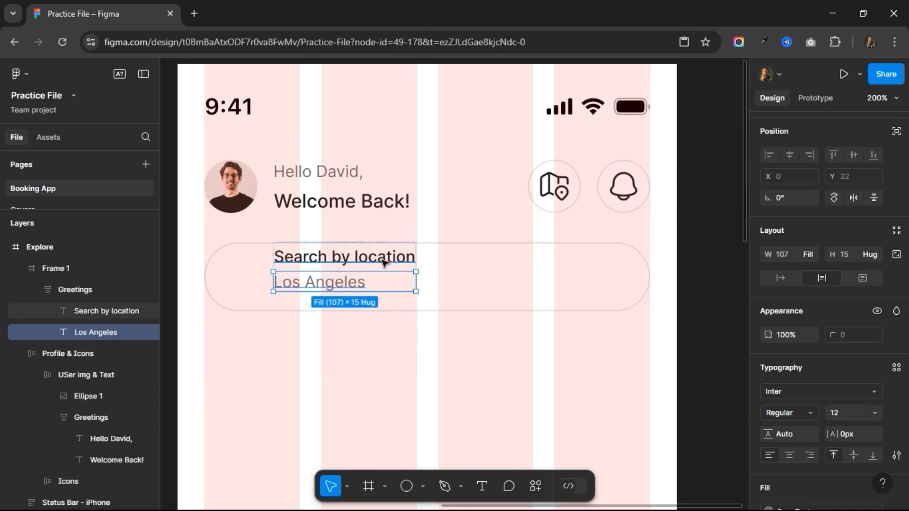
click(383, 259)
click(792, 436)
text(aut)
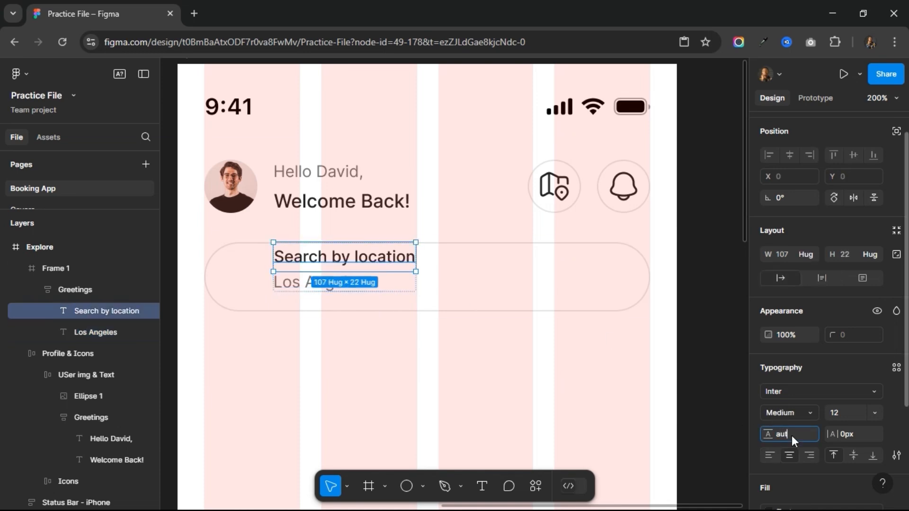
text(o)
key(Return)
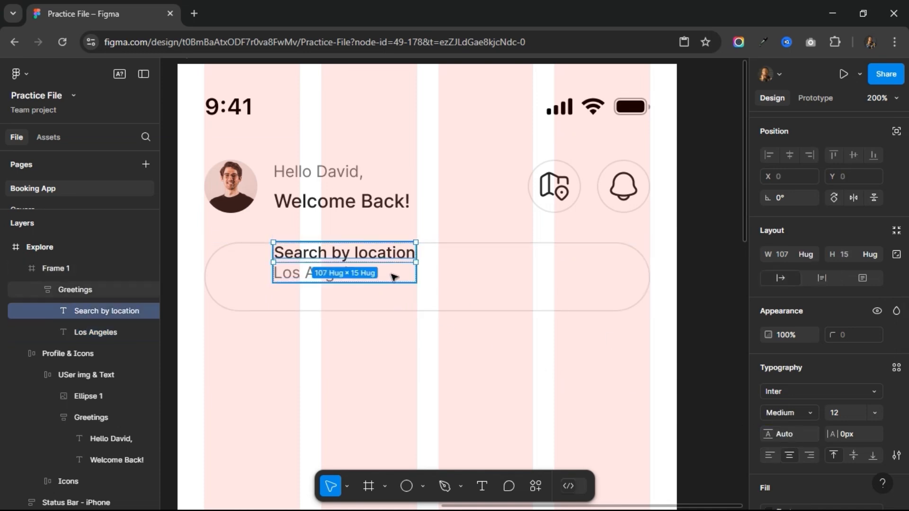
Set the text stack's vertical gap to 4 and centre the stack vertically in the rounded frame.
click(399, 277)
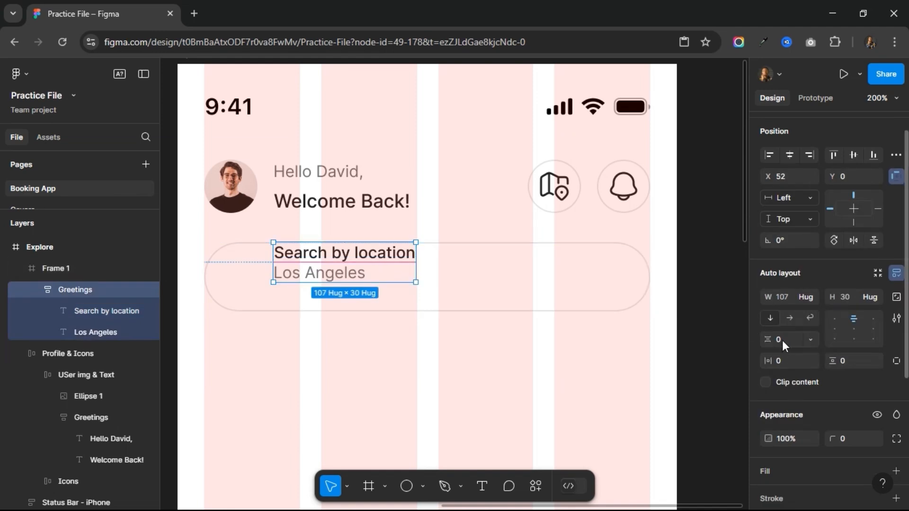
text(4)
key(Return)
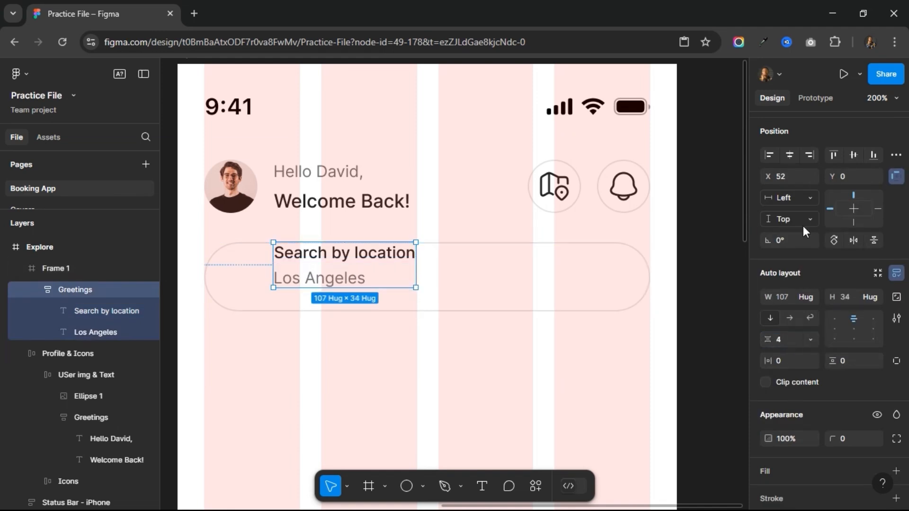
click(852, 182)
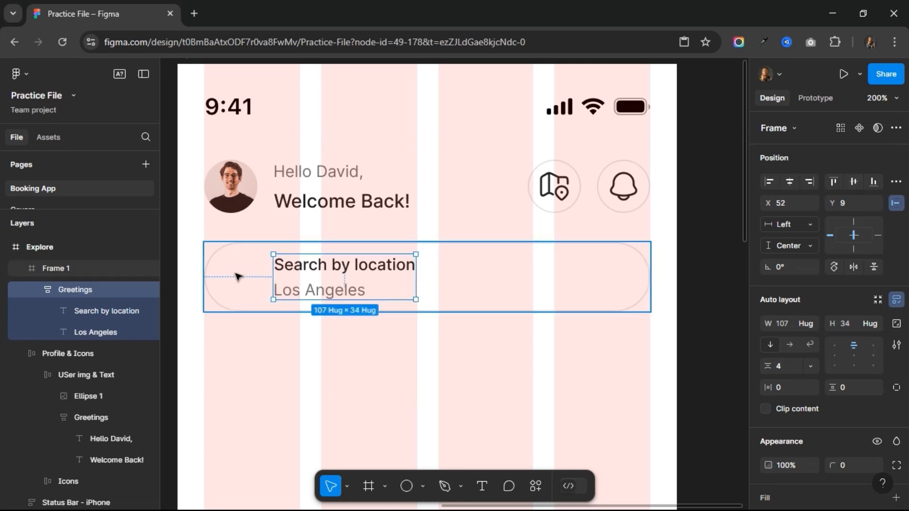
Copy the header's circular map icon frame into the rounded search frame.
click(549, 191)
click(550, 192)
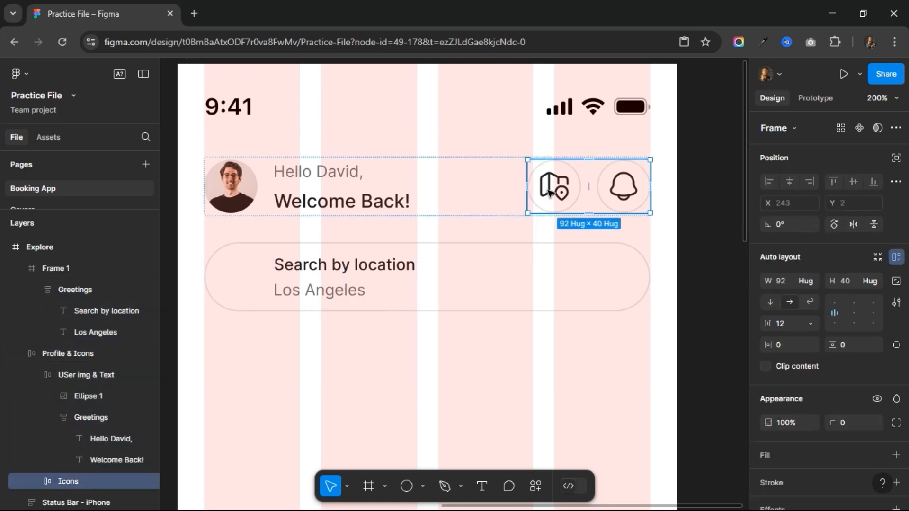
click(549, 192)
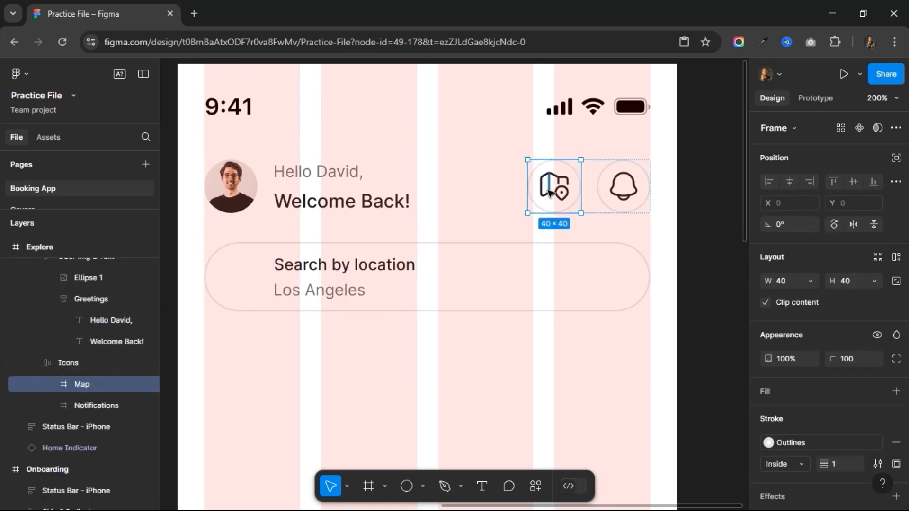
click(568, 272)
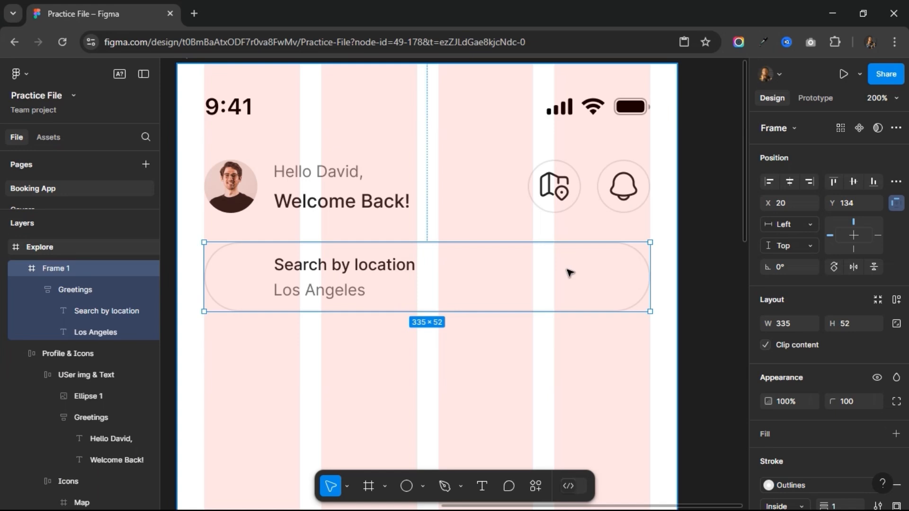
key(ctrl+v)
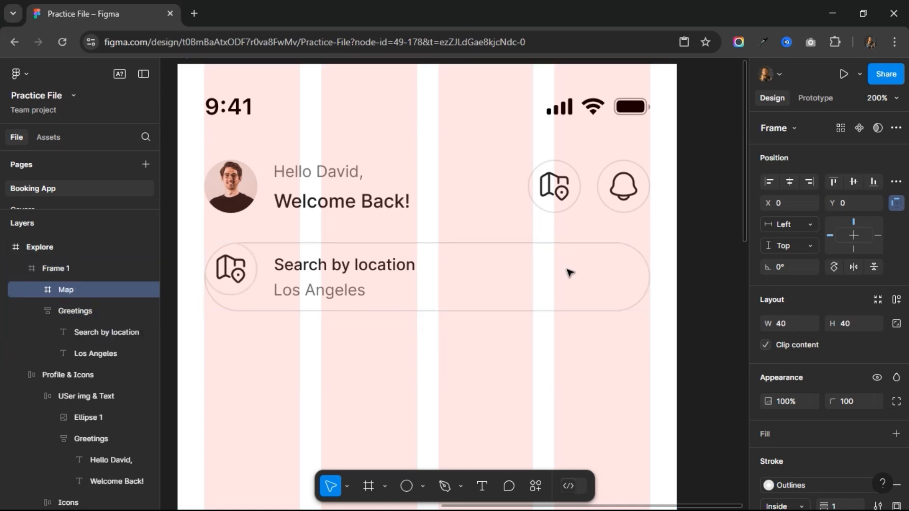
Align the copied map icon to the search frame's right edge, centre it vertically, and nudge it left to X 287.
click(808, 182)
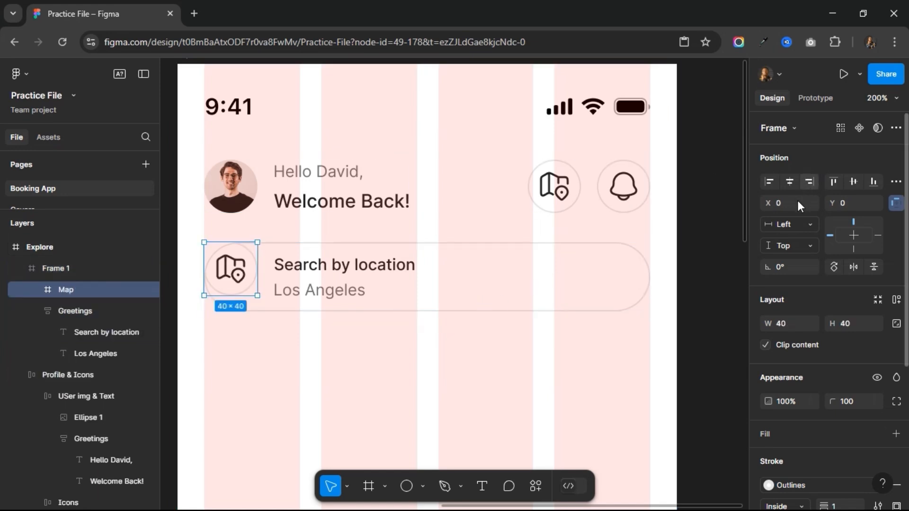
click(852, 182)
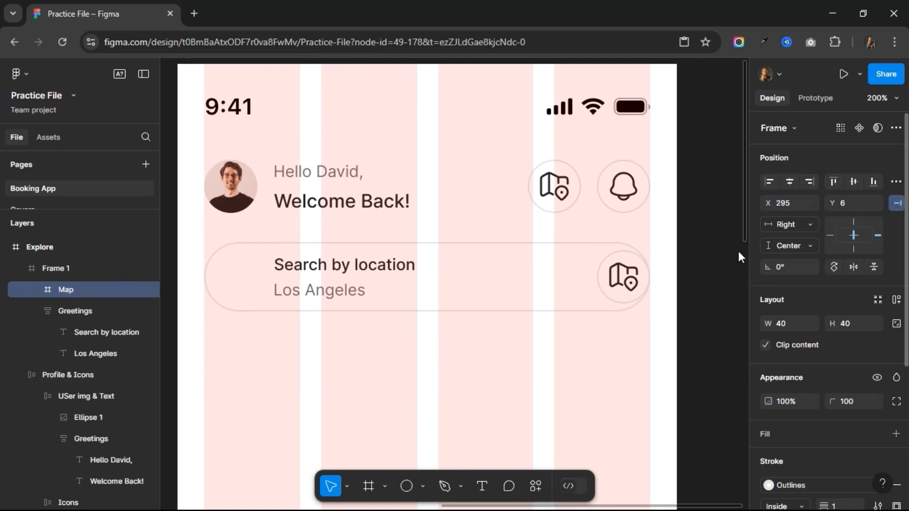
key(Left)
key(Left)
key(Left)
key(Left)
key(Left)
key(Left)
key(Left)
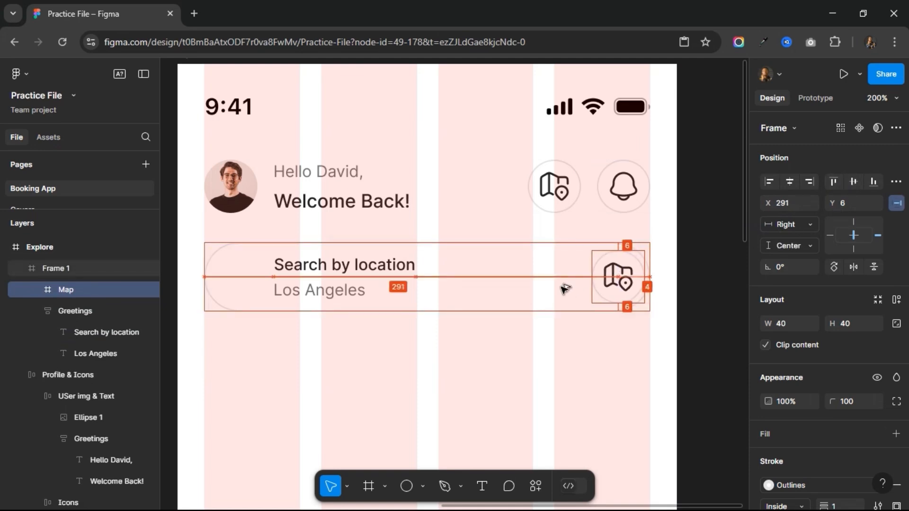
key(Left)
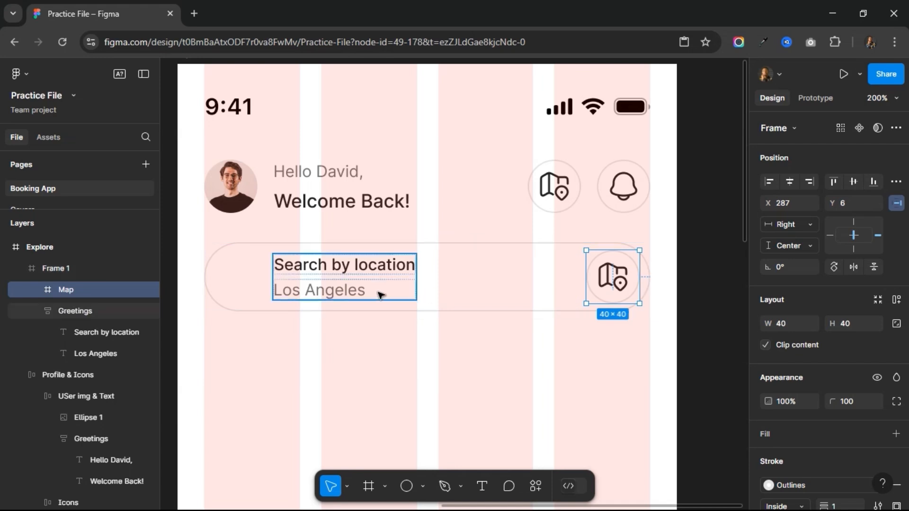
Remove the stroke from the search bar's map button and apply the Primary colour style as its fill.
scroll(837, 403, down, 4)
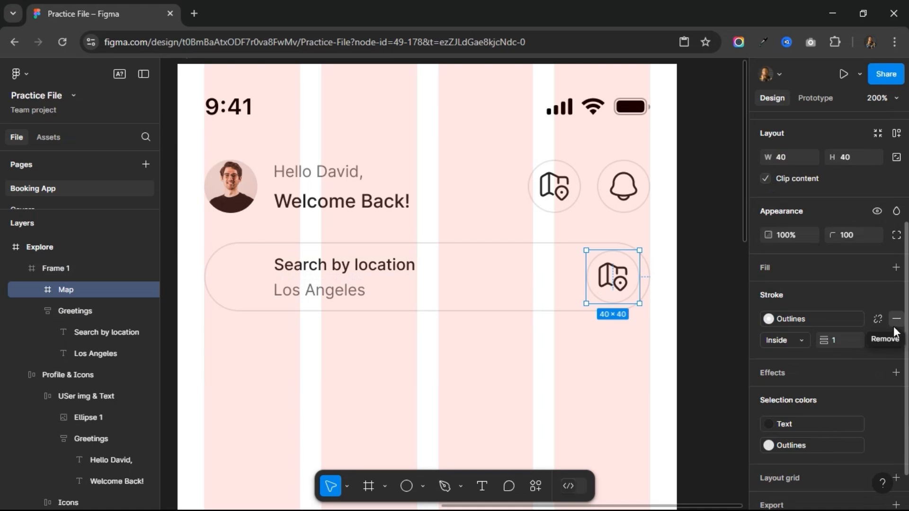
click(894, 326)
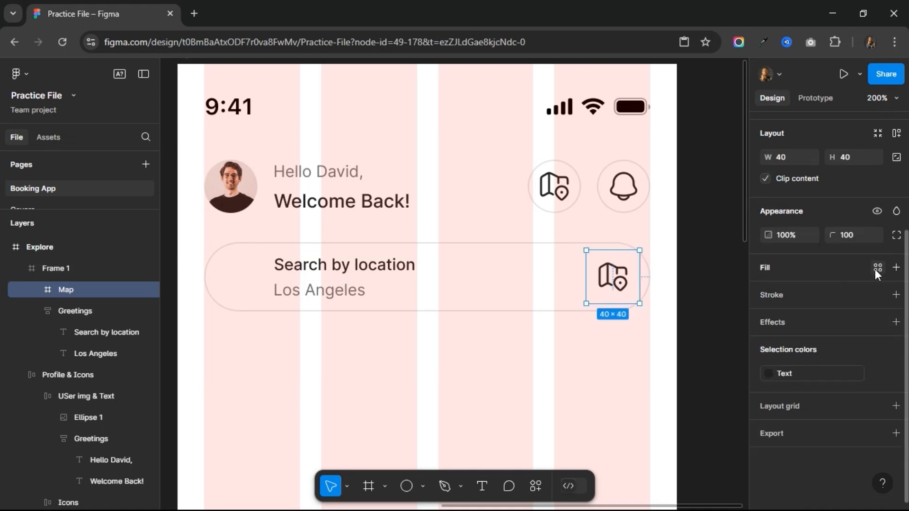
click(877, 268)
click(647, 351)
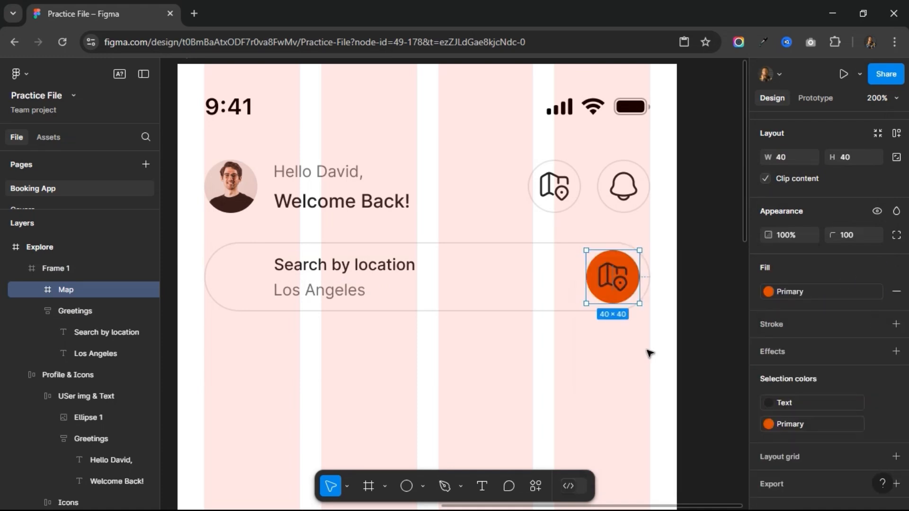
Detach the colour style from the map icon inside the orange button and recolour the icon to FFFFFF.
double_click(619, 282)
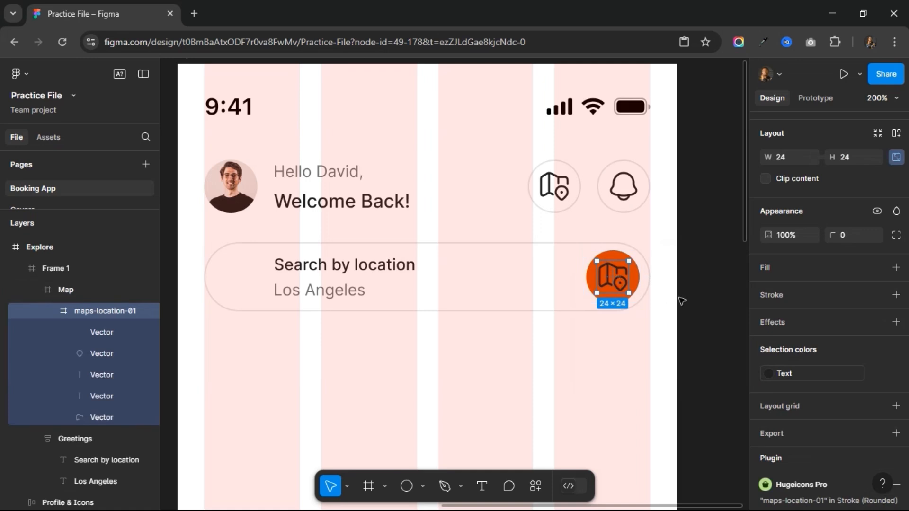
click(878, 374)
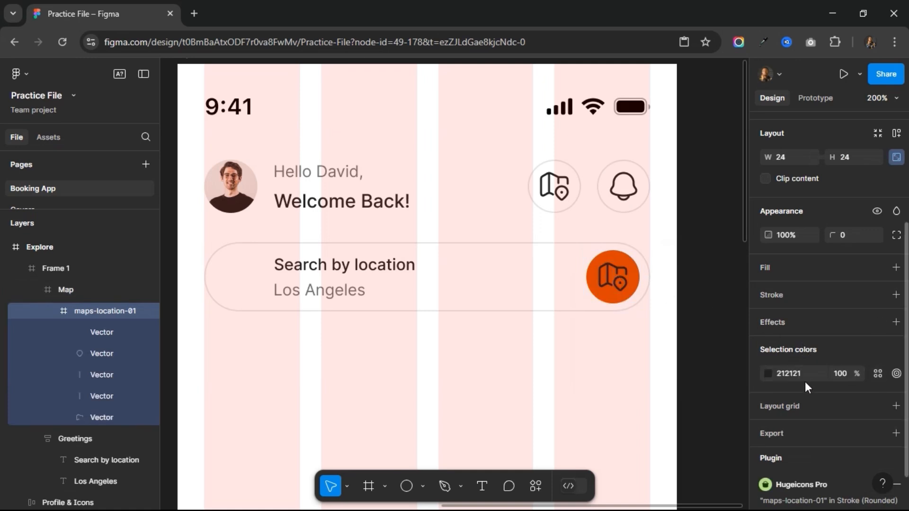
click(805, 378)
text(f)
key(Return)
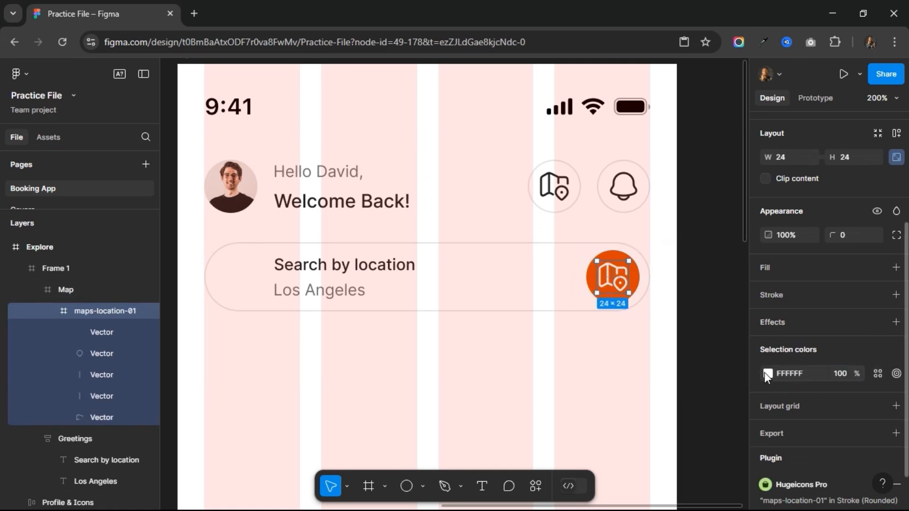
Scale the white map icon proportionally to a width of 20.
key(k)
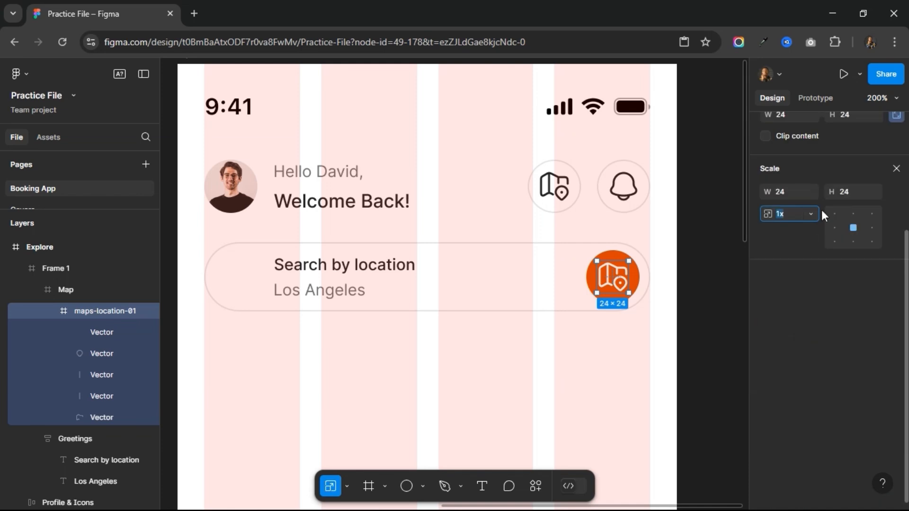
click(804, 191)
text(0)
key(Return)
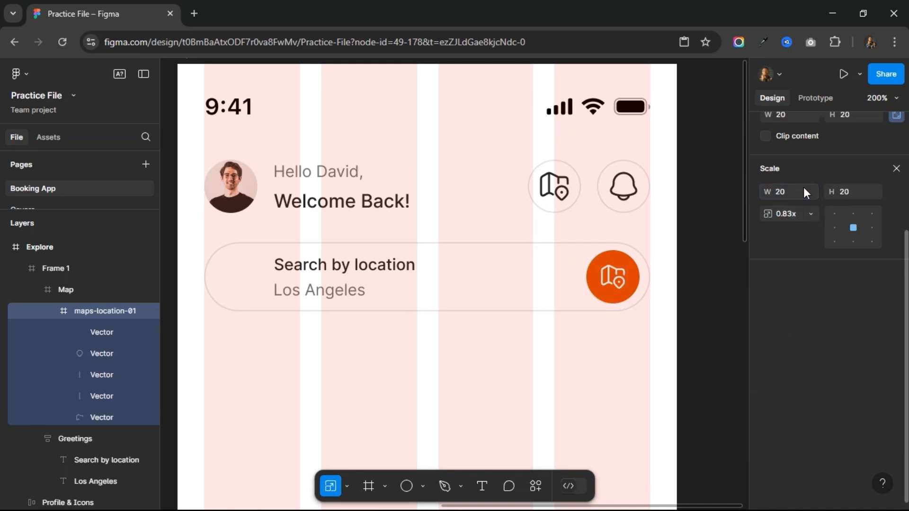
Run the Hugeicons Pro plugin, limit it to the free Stroke style and search for "search".
right_click(613, 275)
mouse_move(639, 431)
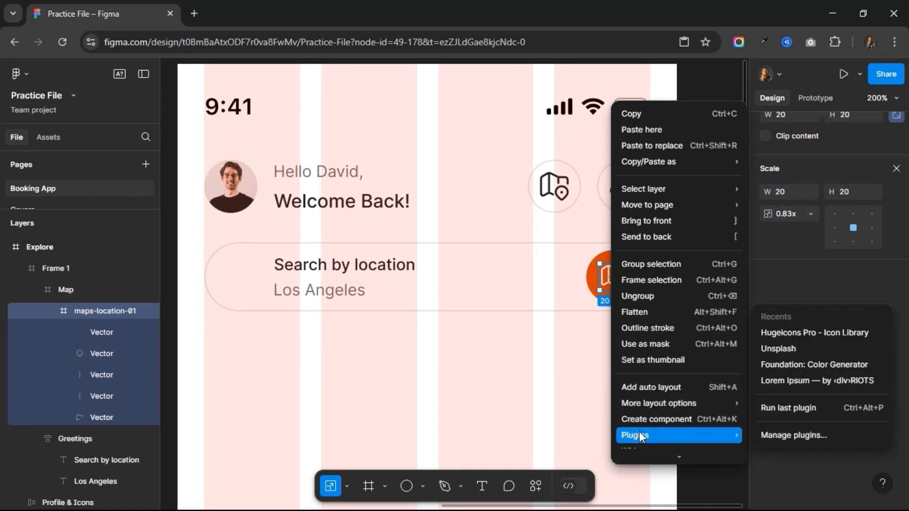
click(767, 331)
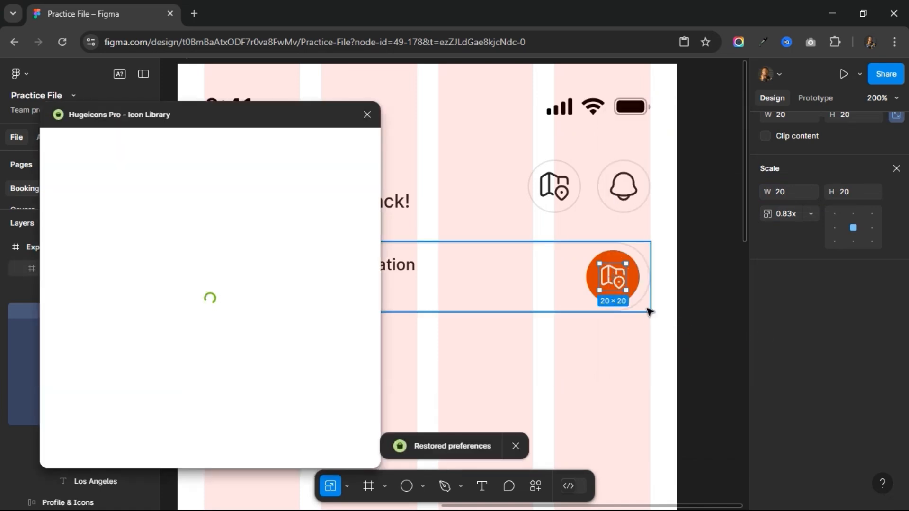
click(161, 211)
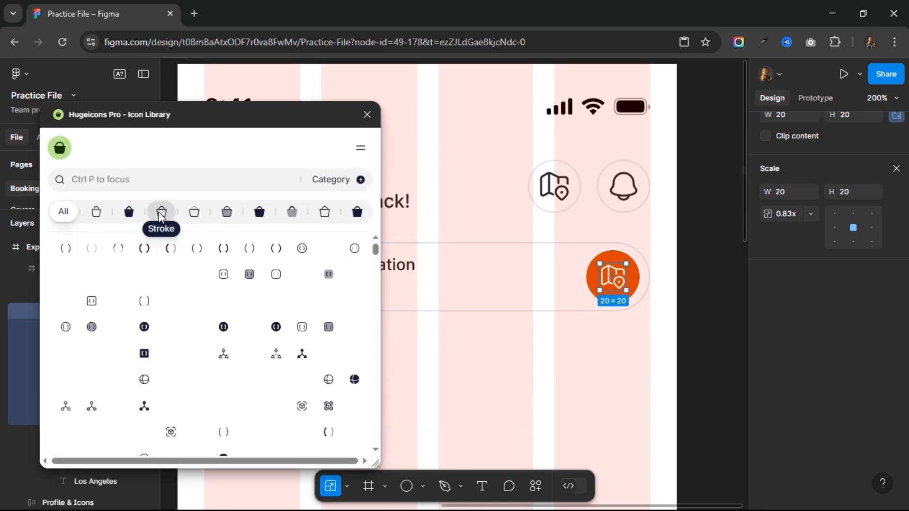
click(125, 179)
text(search)
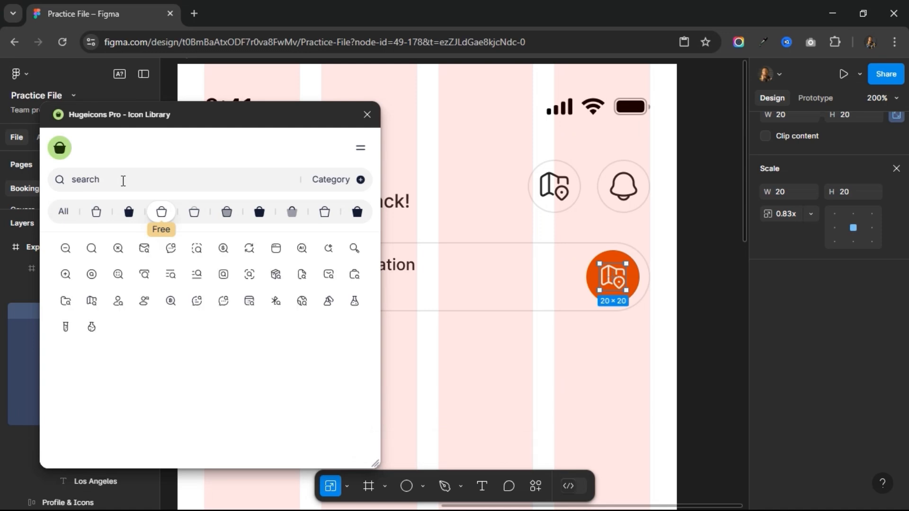
Insert the search-01 icon into the search bar frame on the Explore screen.
scroll(450, 314, left, 5)
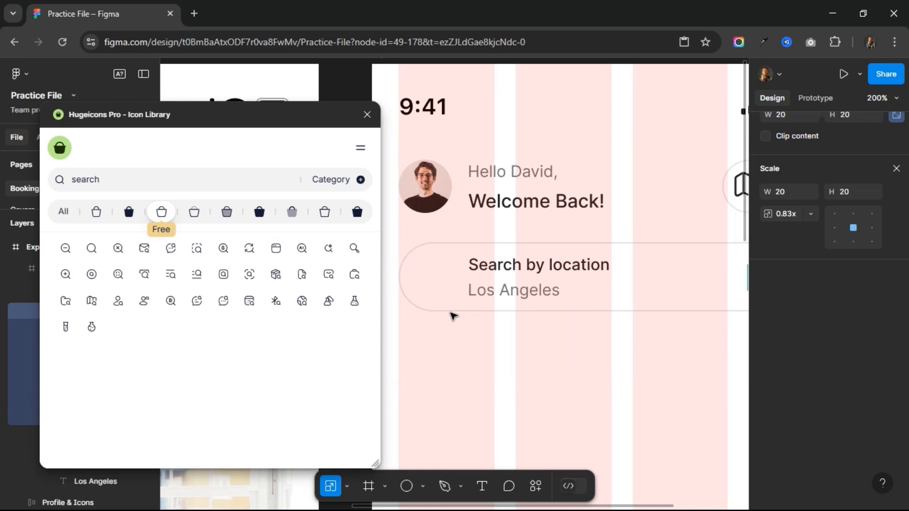
scroll(451, 315, right, 2)
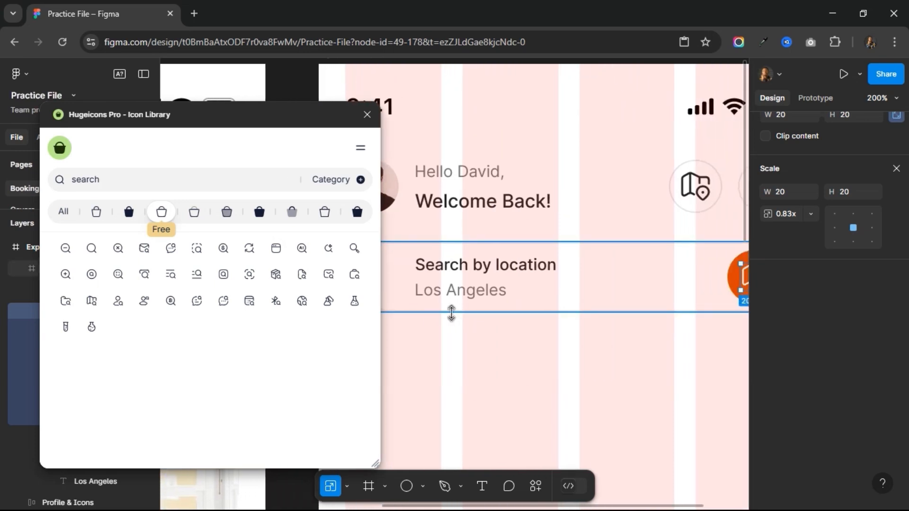
click(451, 314)
key(shift+0)
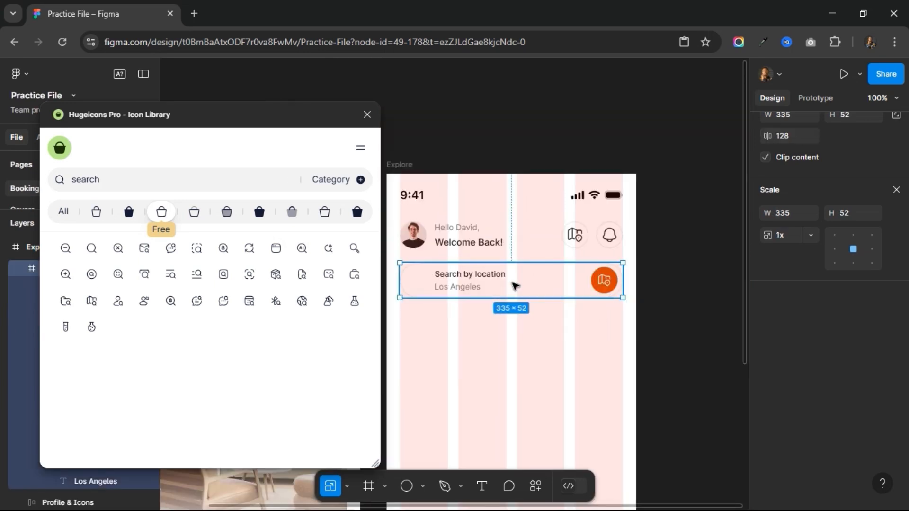
click(92, 249)
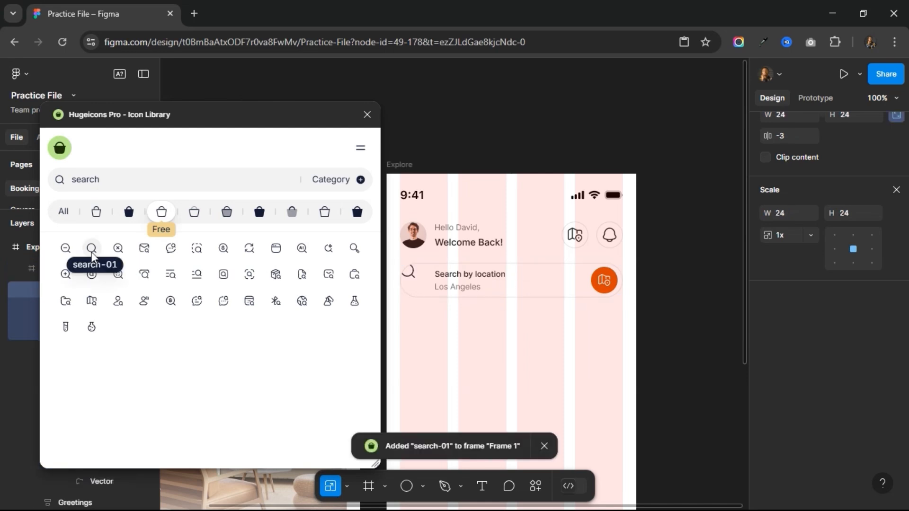
click(92, 252)
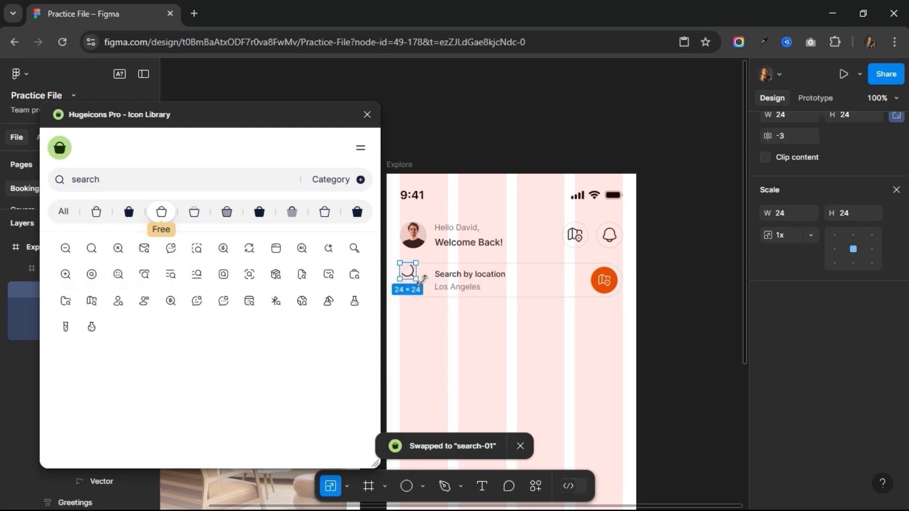
Centre the search icon vertically in the search bar and shift it right to X 18.
click(896, 190)
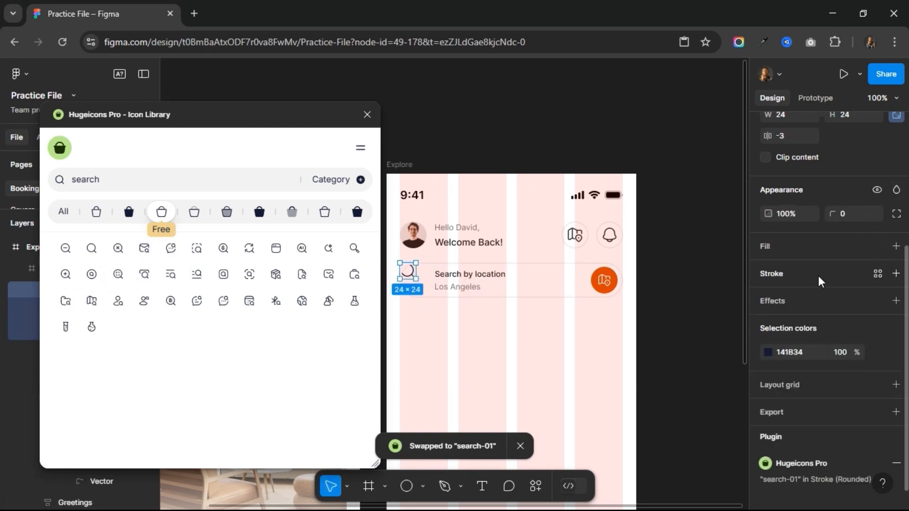
scroll(821, 281, up, 5)
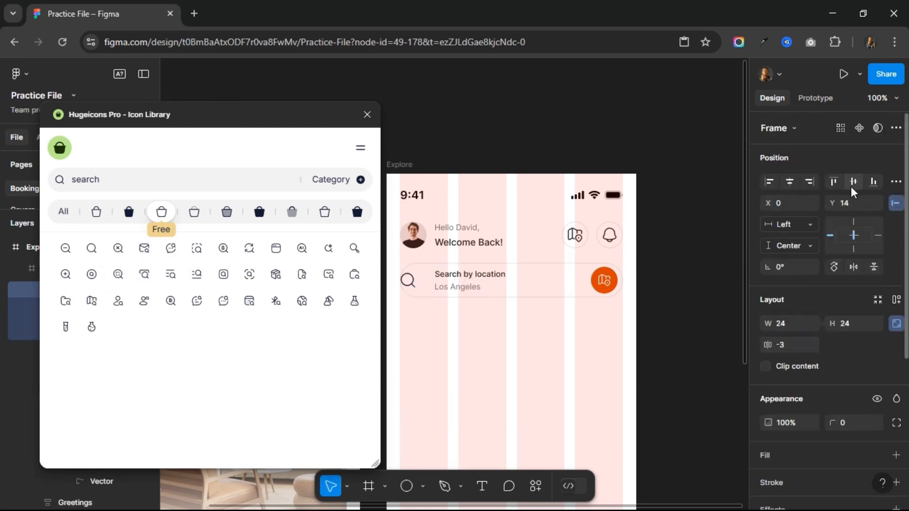
key(alt)
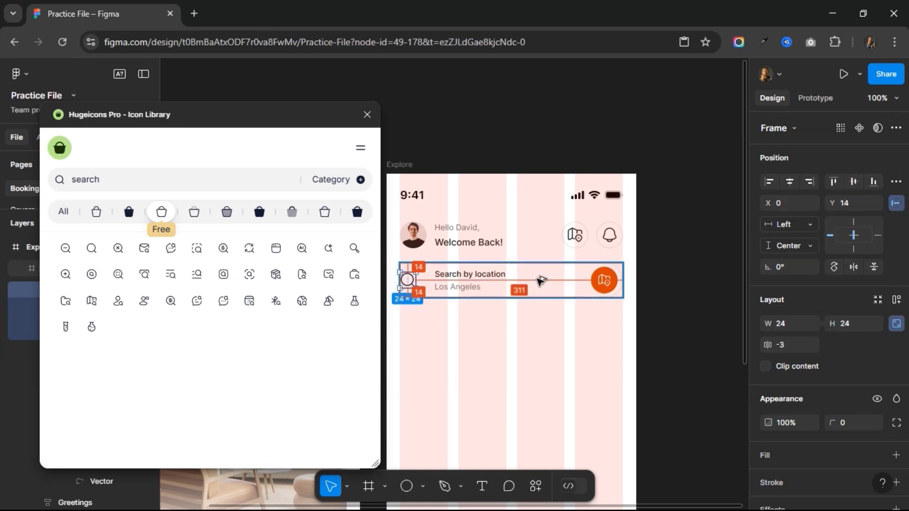
key(Right)
key(Right)
key(Right)
key(Right)
key(Right)
key(Right)
key(Right)
key(Right)
key(Right)
key(Right)
key(Right)
key(Right)
key(Right)
key(Right)
key(Right)
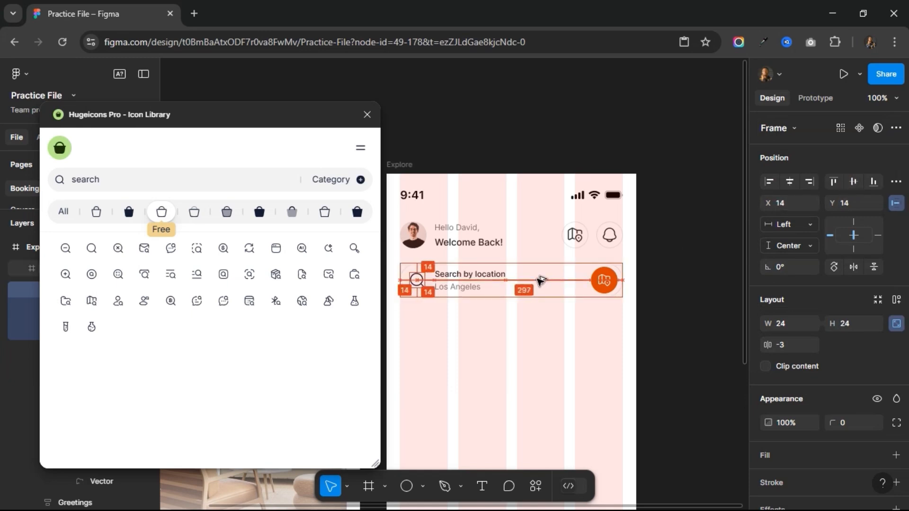
key(Right)
key(Right)
key(Right)
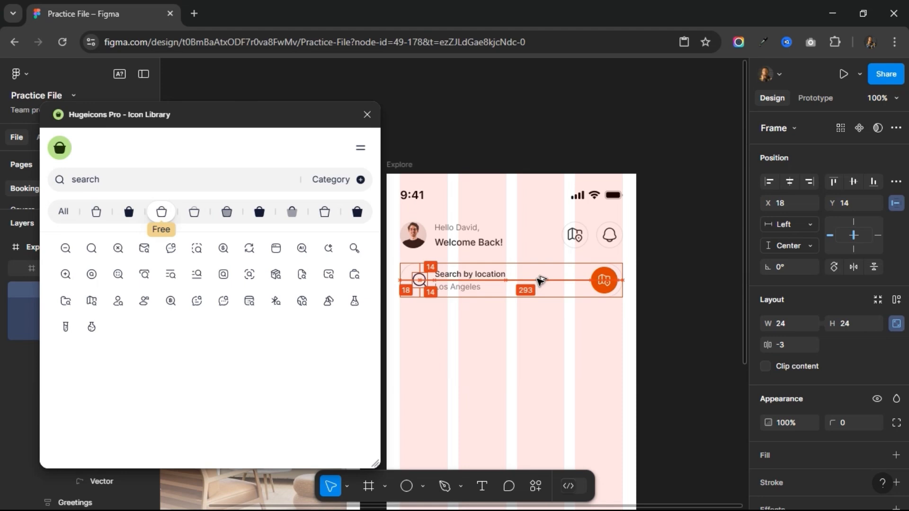
Search the icon library for "filter", swap the orange button's map icon for filter-horizontal, and close the plugin.
click(605, 281)
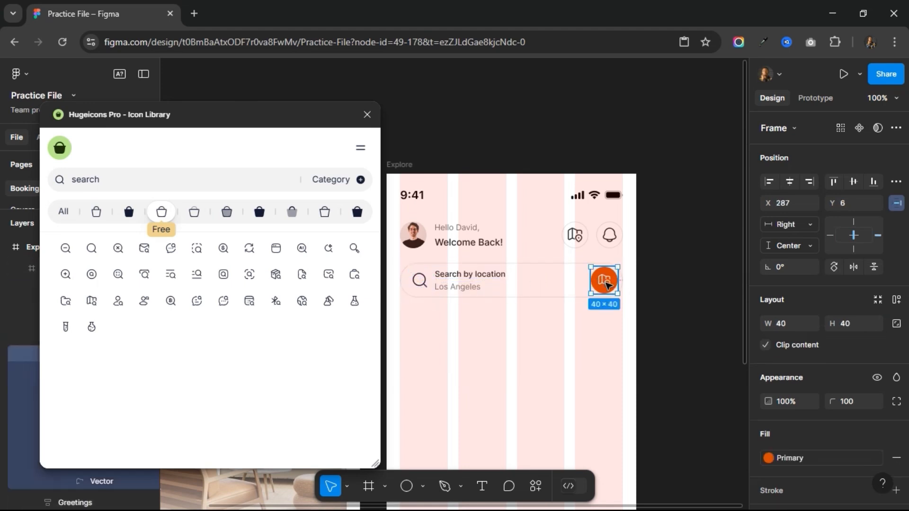
click(607, 282)
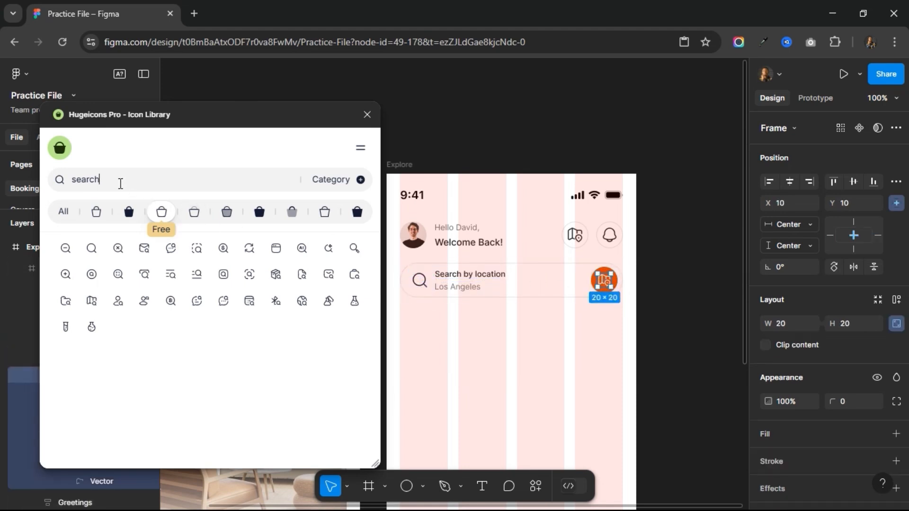
drag(120, 183, 75, 185)
key(BackSpace)
text(f)
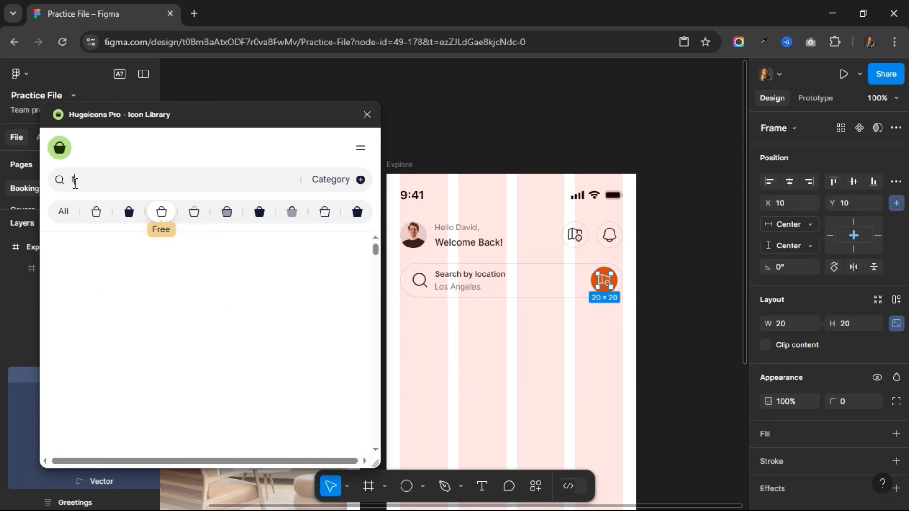
text(ilter)
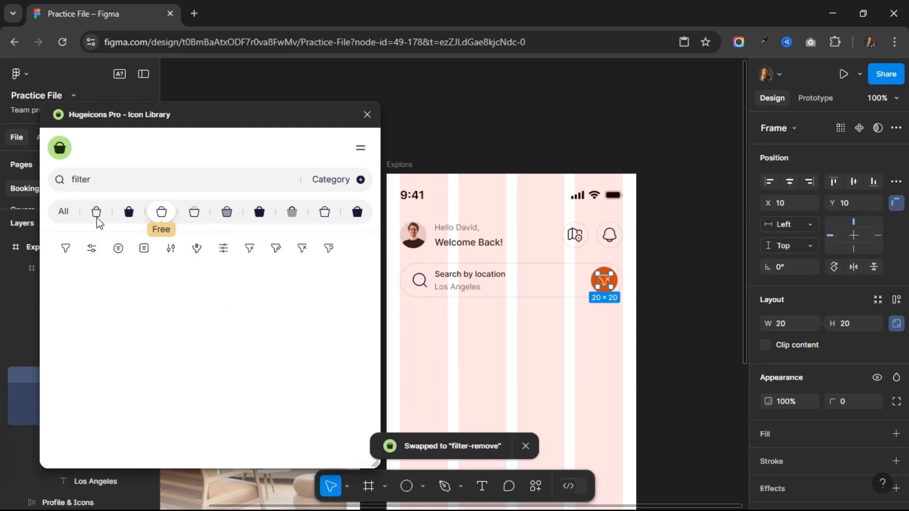
click(93, 251)
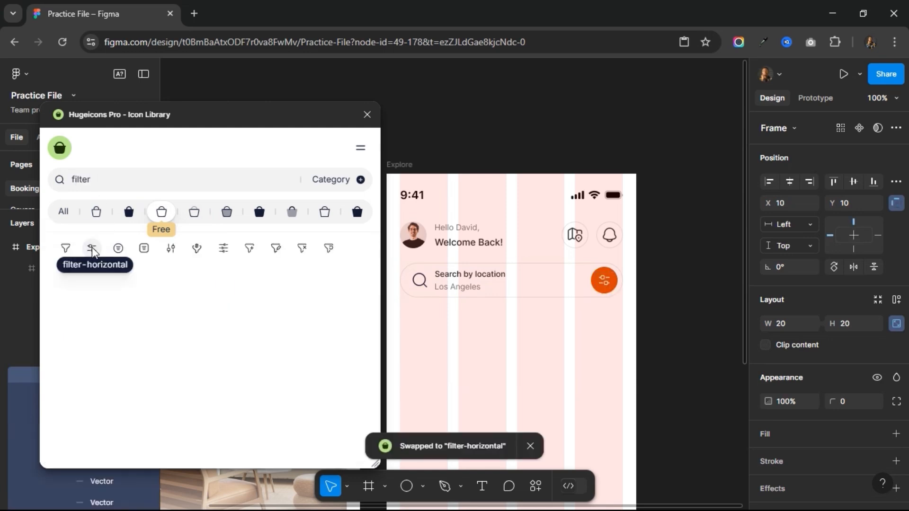
click(368, 115)
Add auto layout to the search bar frame and set its width to 335.
click(524, 283)
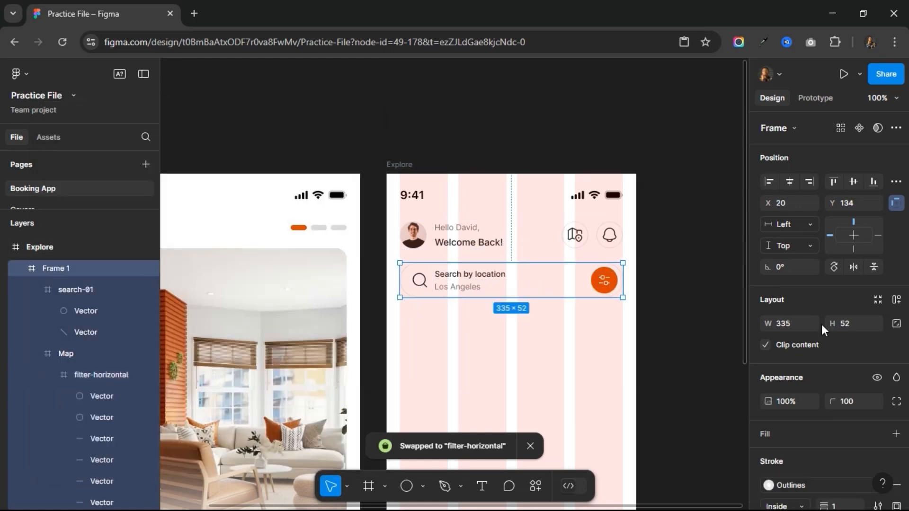
click(897, 302)
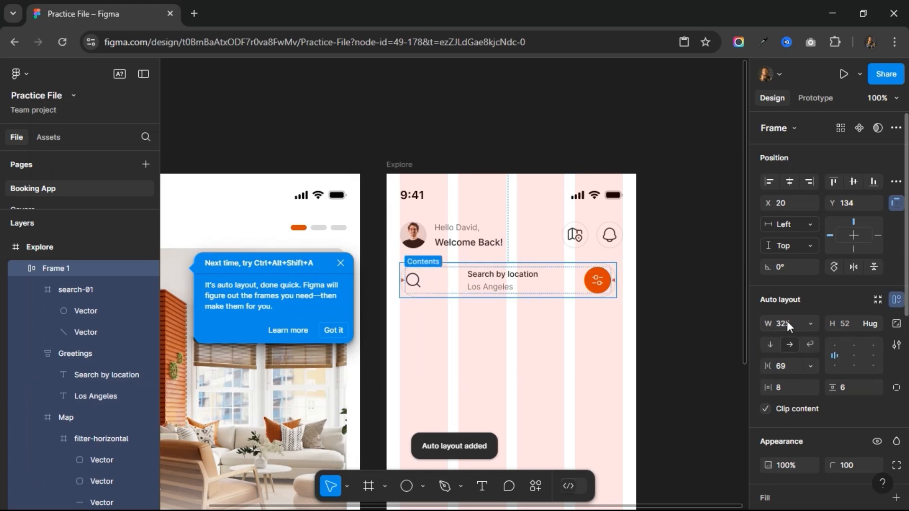
click(341, 263)
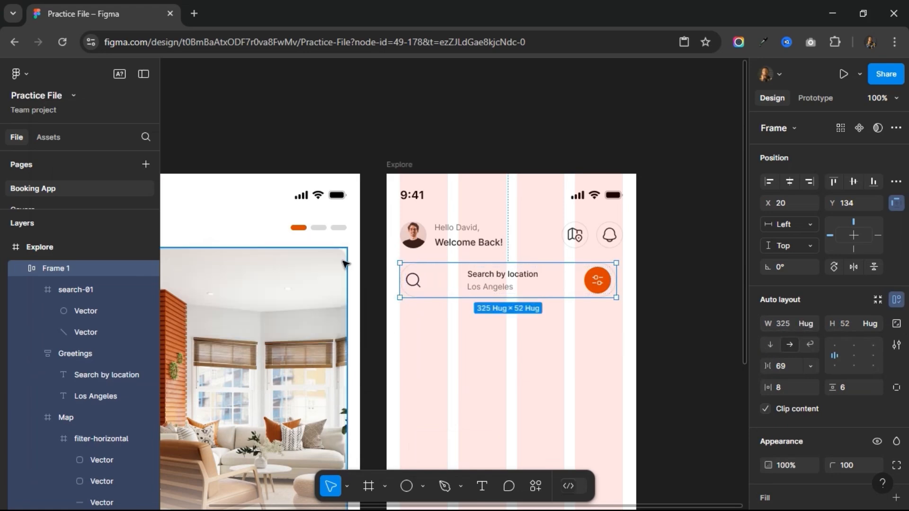
click(796, 326)
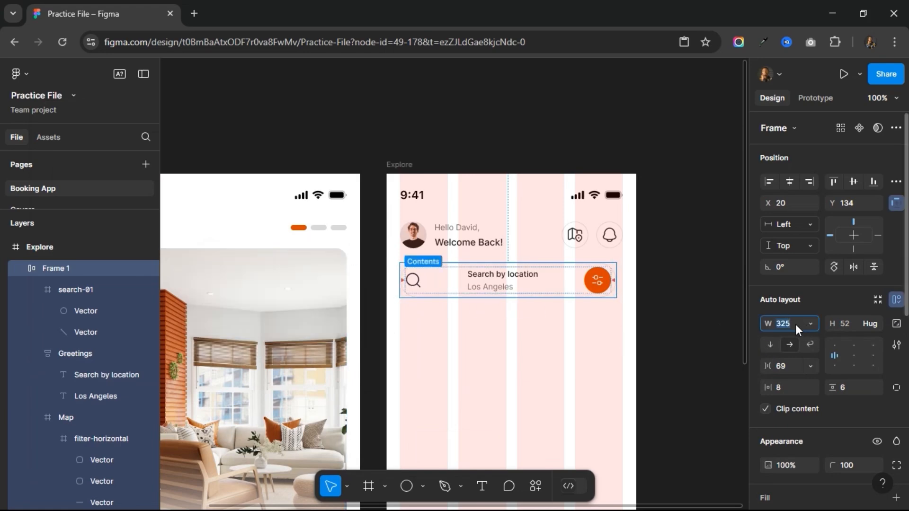
text(335)
key(Return)
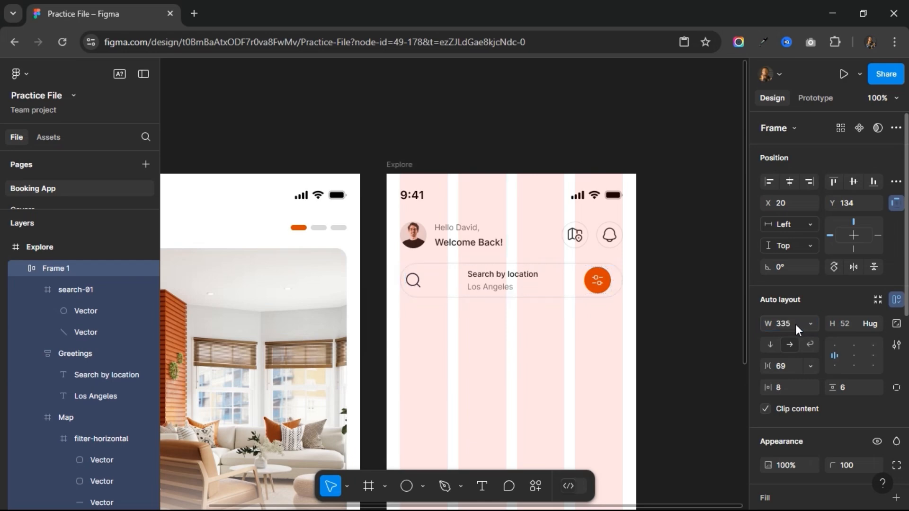
Centre-align the search bar's auto layout contents and set the horizontal gap between items to Auto.
click(854, 356)
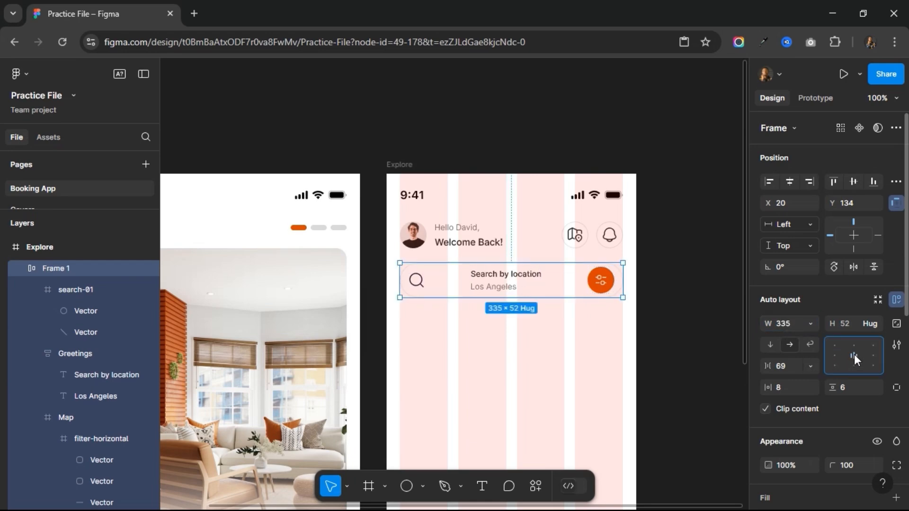
click(787, 364)
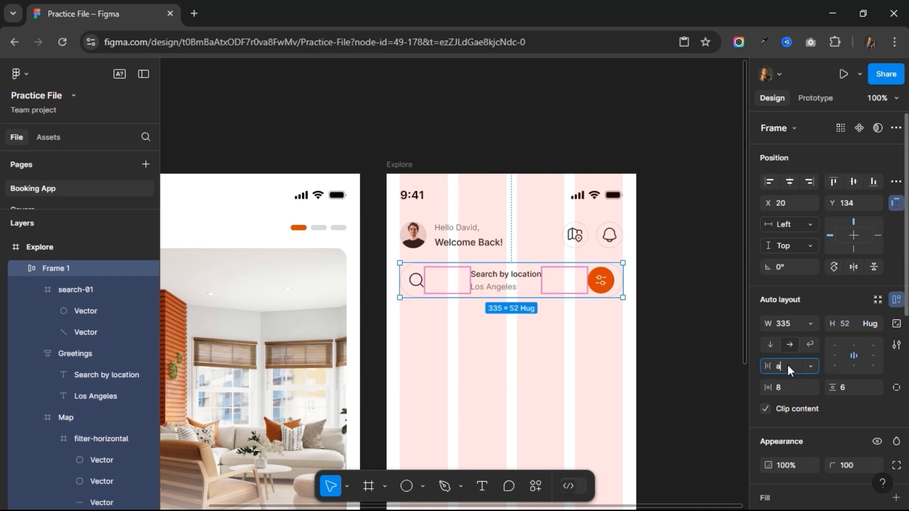
text(auto)
key(Return)
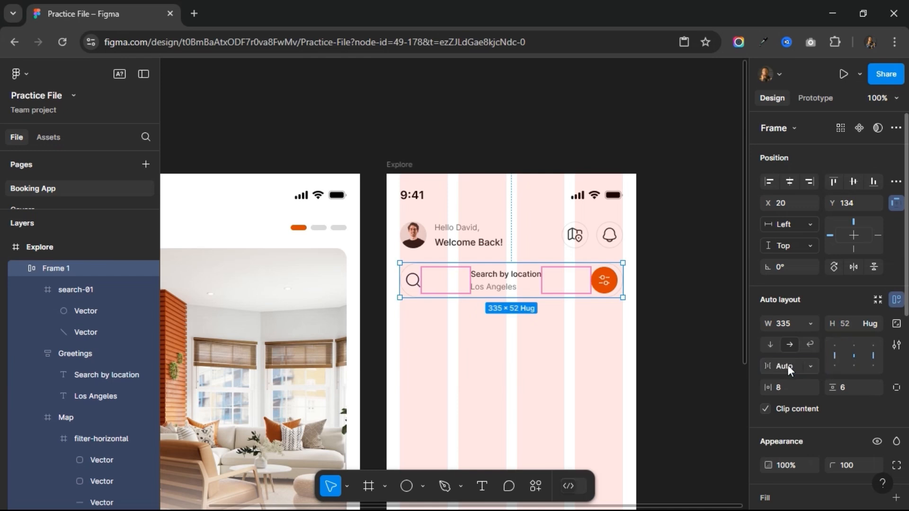
Wrap the search icon and location text in their own auto layout frame with a 12 horizontal gap.
double_click(493, 284)
shift+click(414, 281)
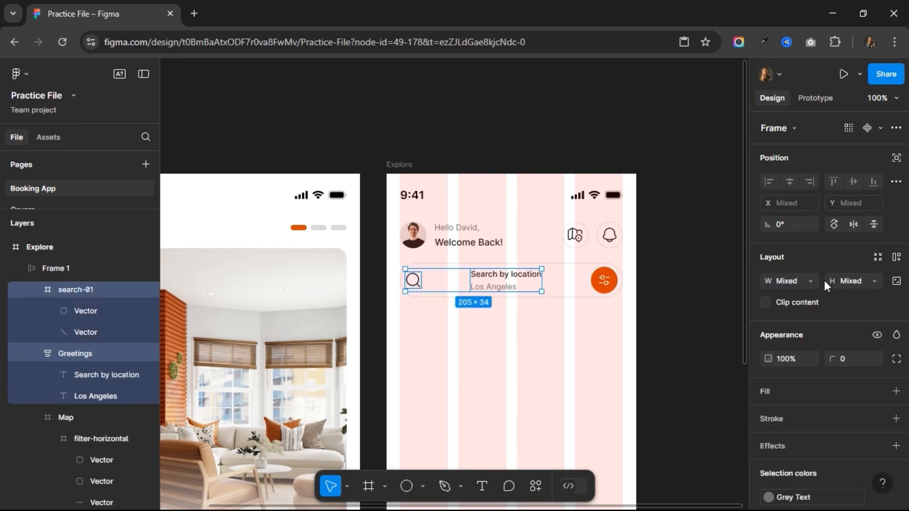
click(896, 257)
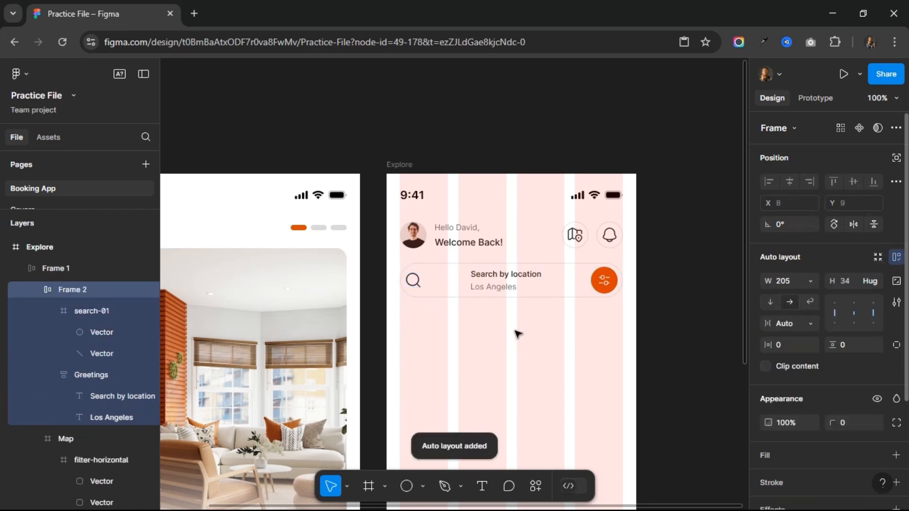
click(788, 324)
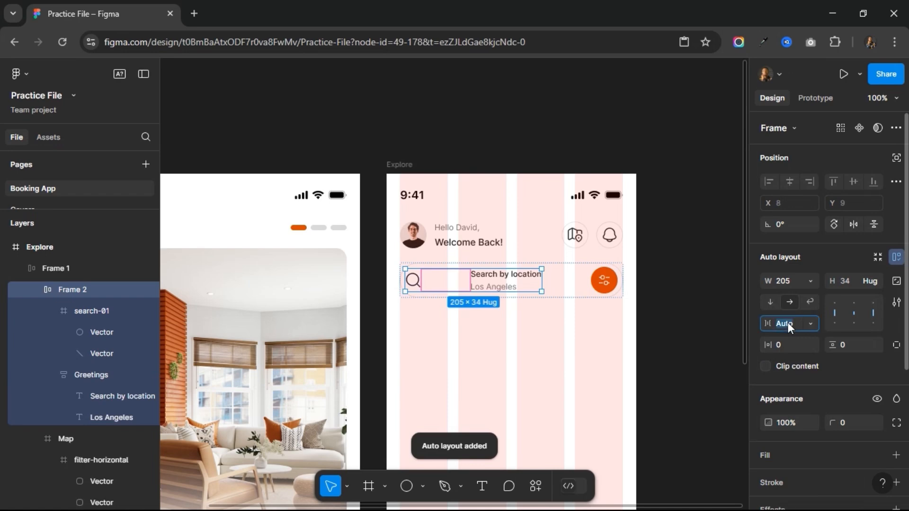
text(12)
key(Return)
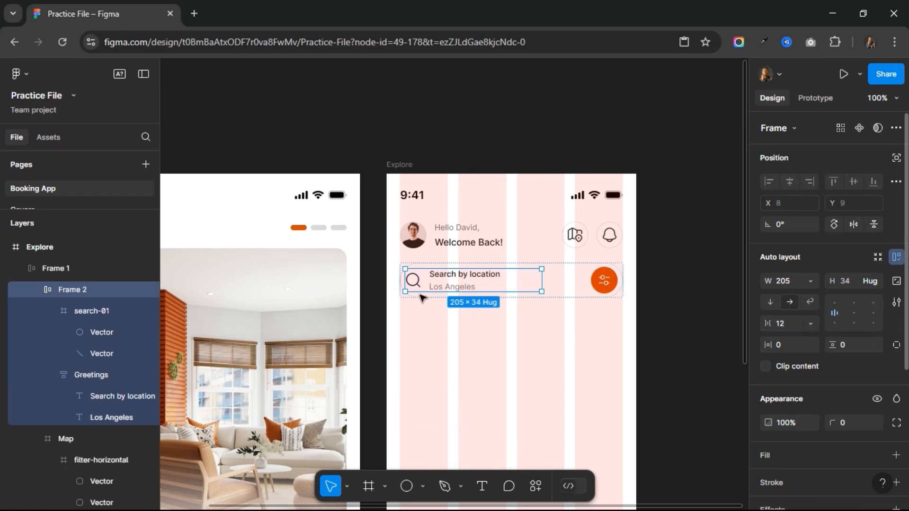
Rename the frame holding the search icon and location text as "Icon & Text" and collapse its layer.
click(559, 285)
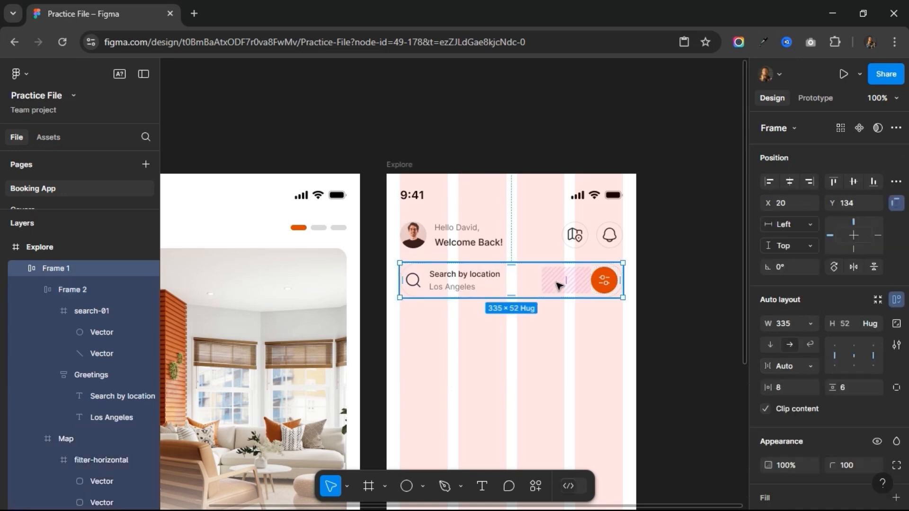
click(445, 288)
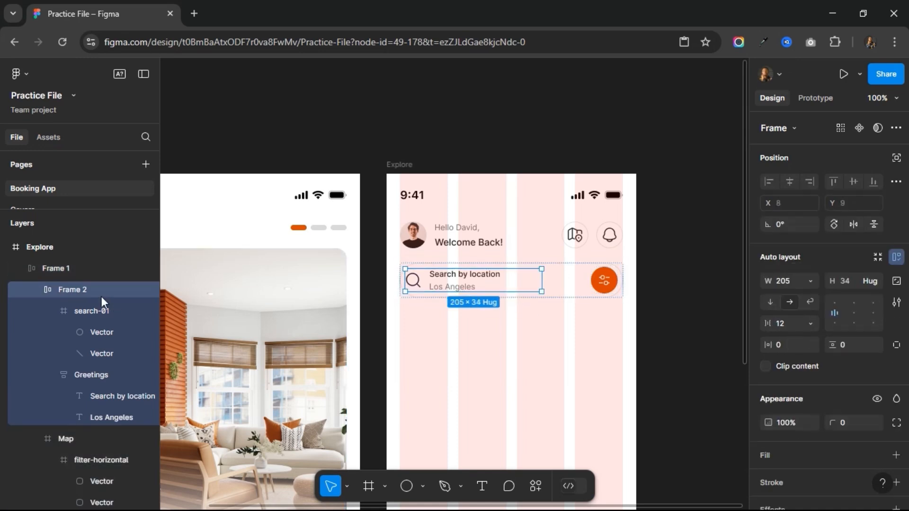
double_click(69, 289)
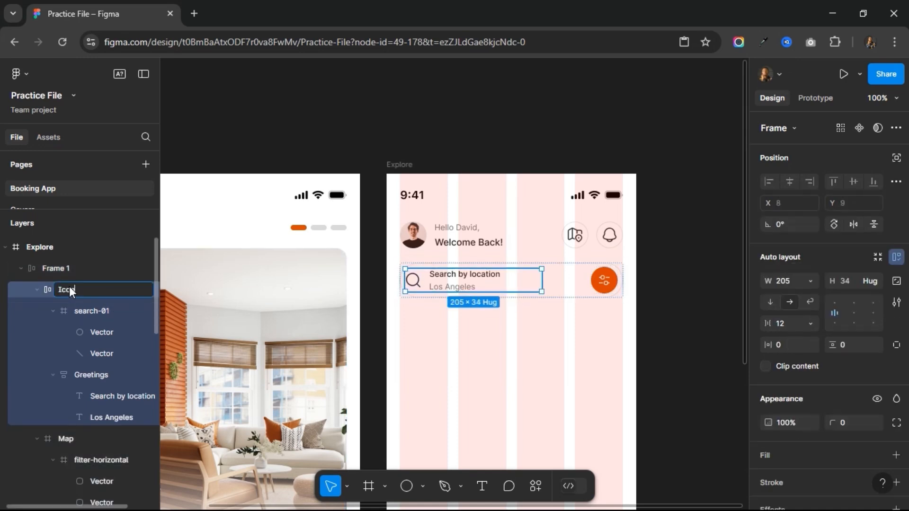
text(Icon & Text)
key(Return)
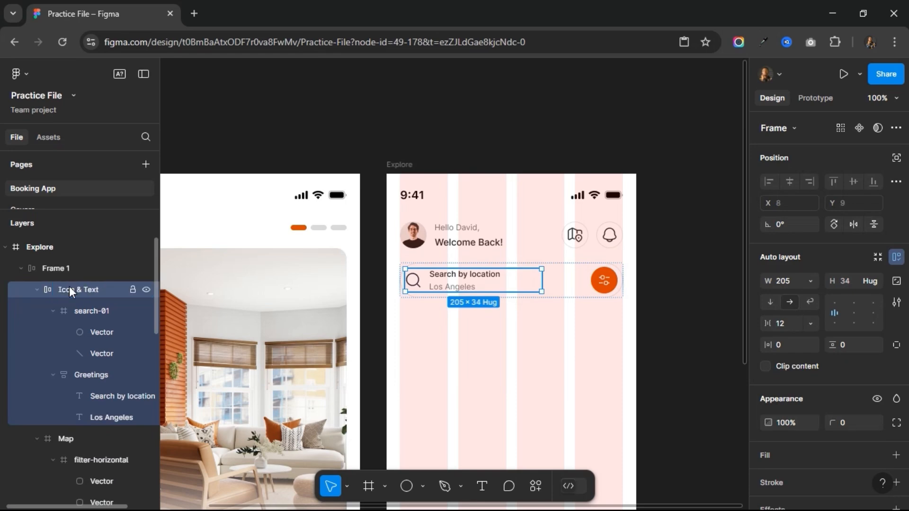
click(38, 290)
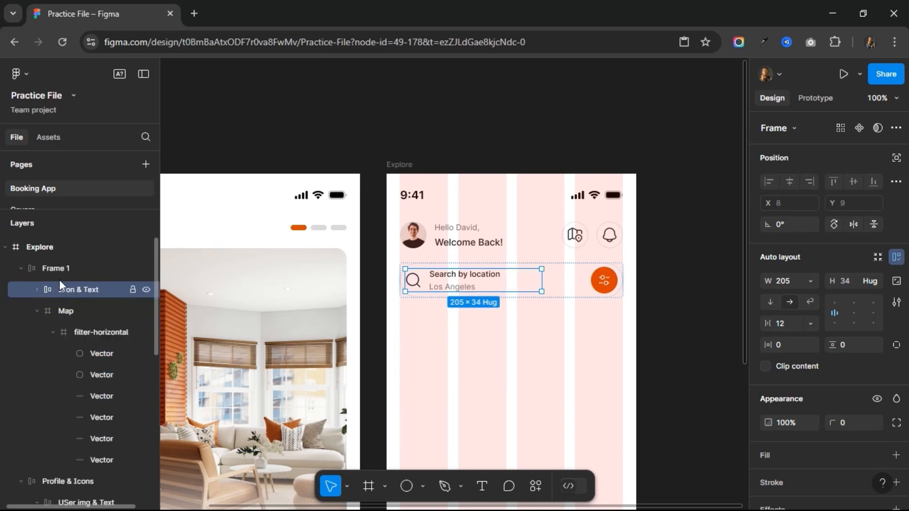
Rename the outer search bar frame as "Search Frame" and collapse the Map layer inside it.
double_click(61, 268)
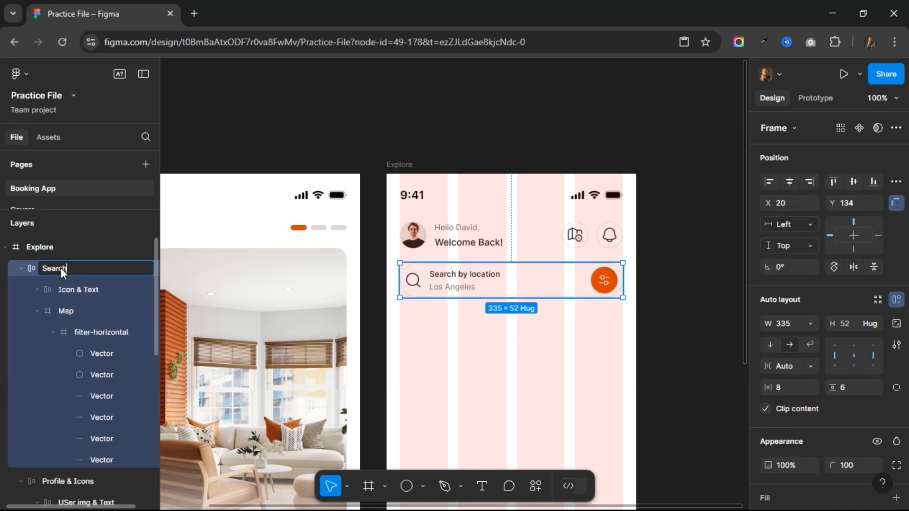
text(Search Frame)
key(Return)
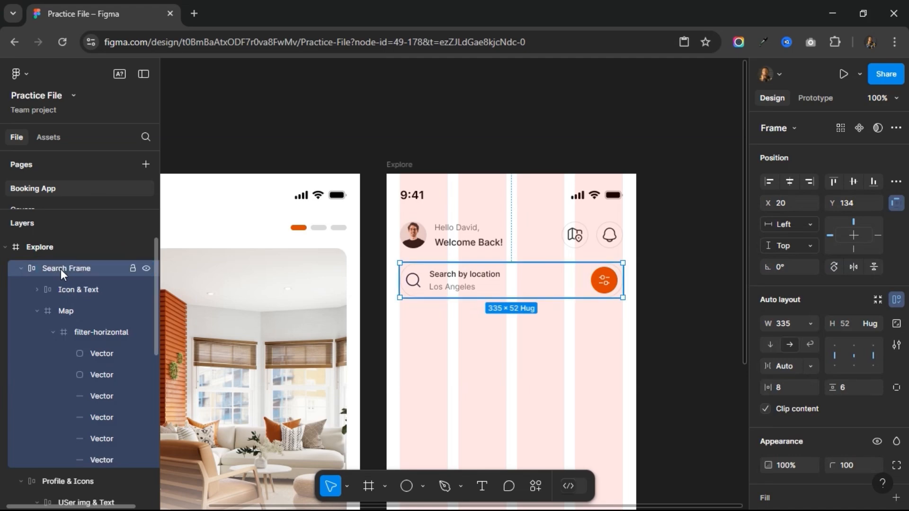
click(38, 310)
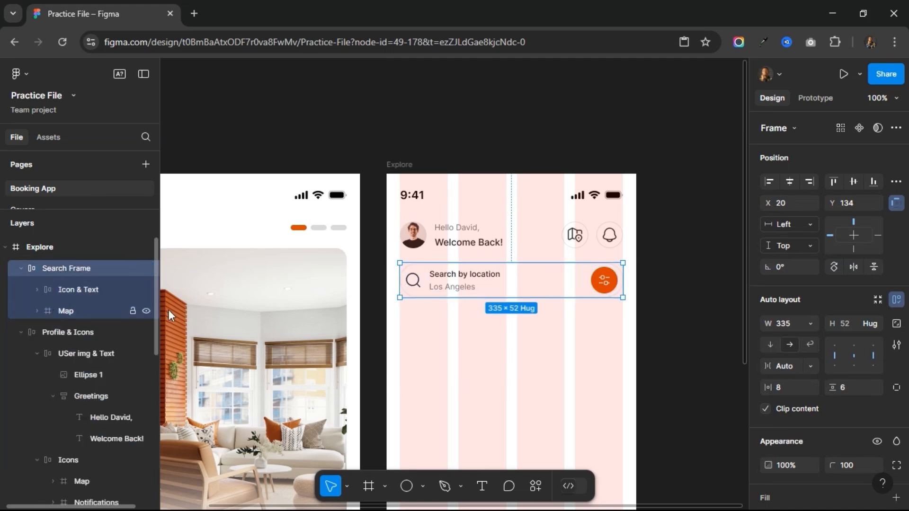
Rename the orange button's layer in the search bar as "Filter".
click(599, 281)
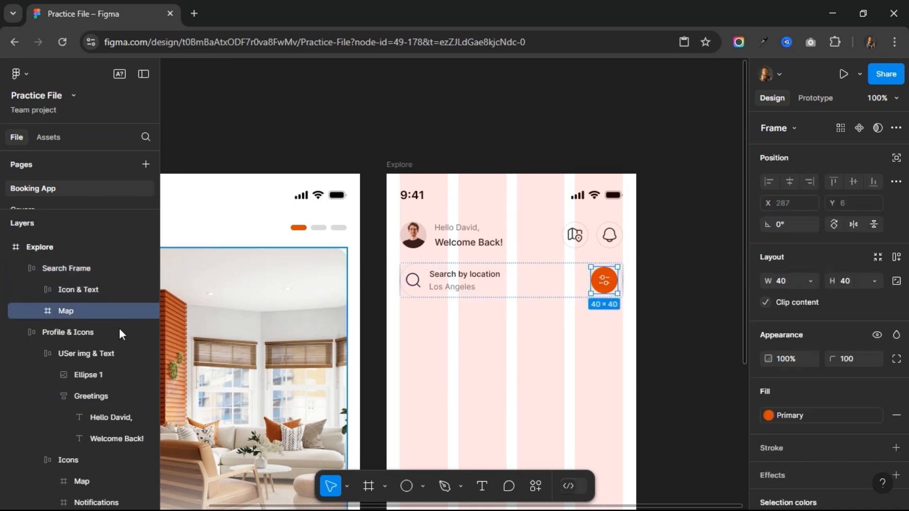
double_click(65, 313)
text(Filte)
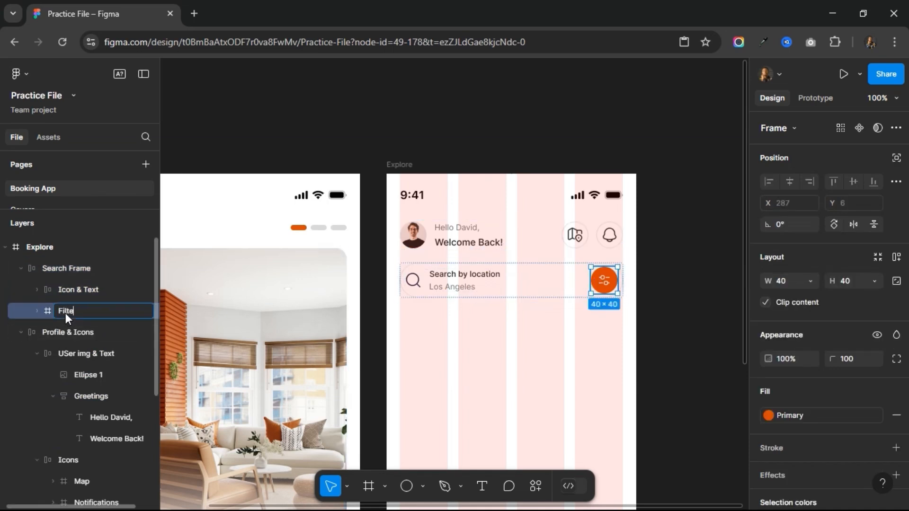
text(r)
key(Return)
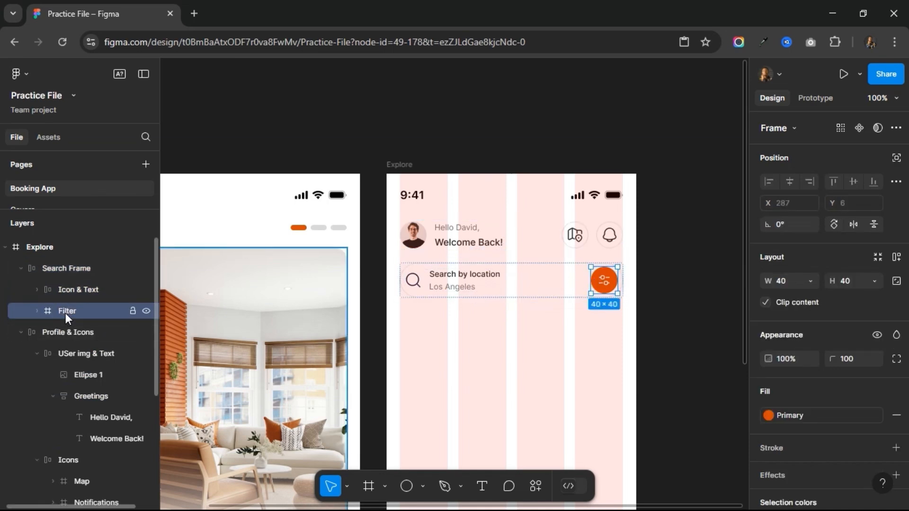
Set the search bar's vertical padding to 8 and its left padding to 16.
click(549, 271)
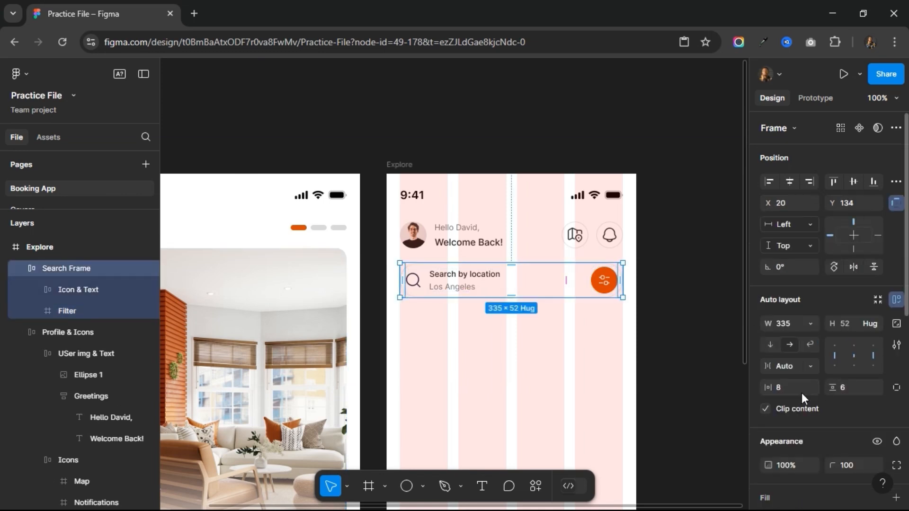
click(896, 387)
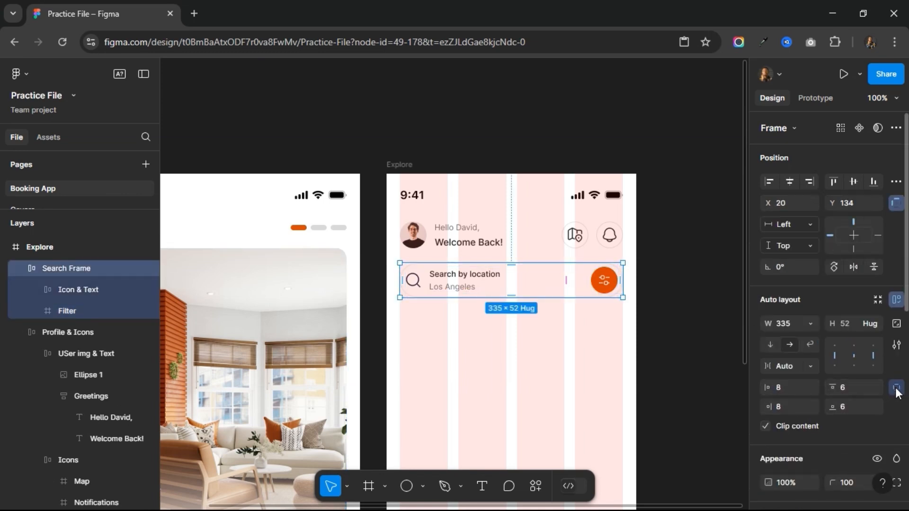
click(896, 387)
key(Return)
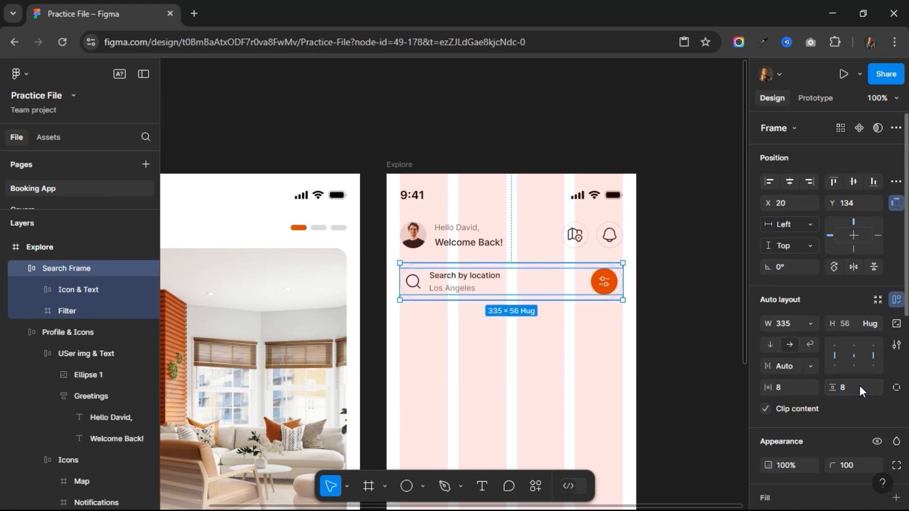
click(896, 387)
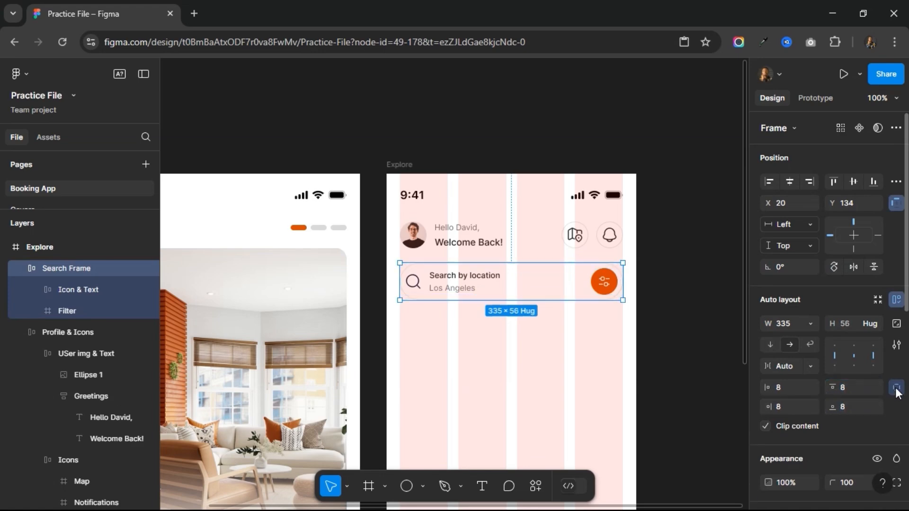
click(786, 391)
text(16)
key(Return)
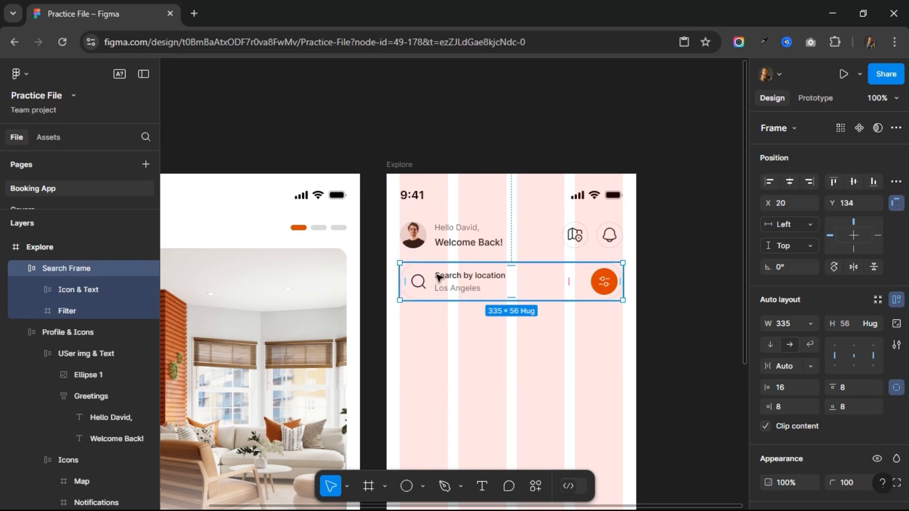
Measure the spacing between the search bar and the profile row, and collapse the Search Frame and Profile & Icons layers.
key(alt)
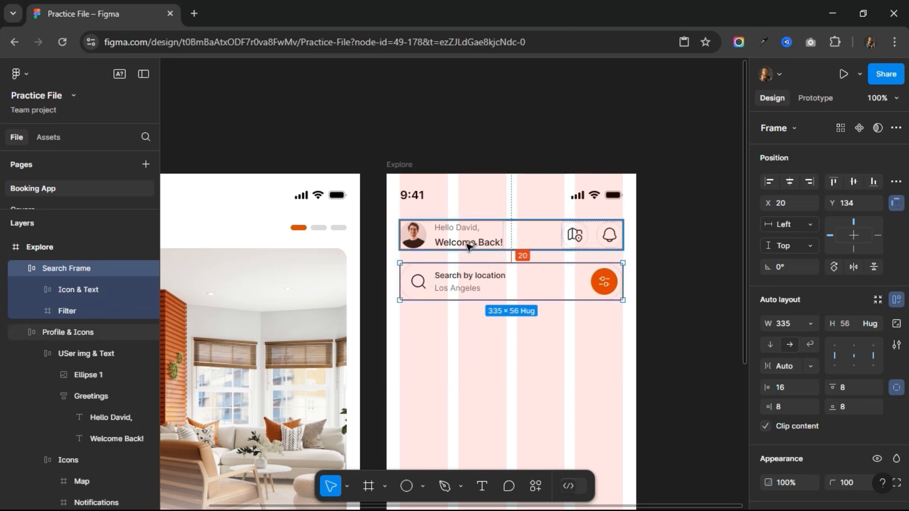
click(400, 164)
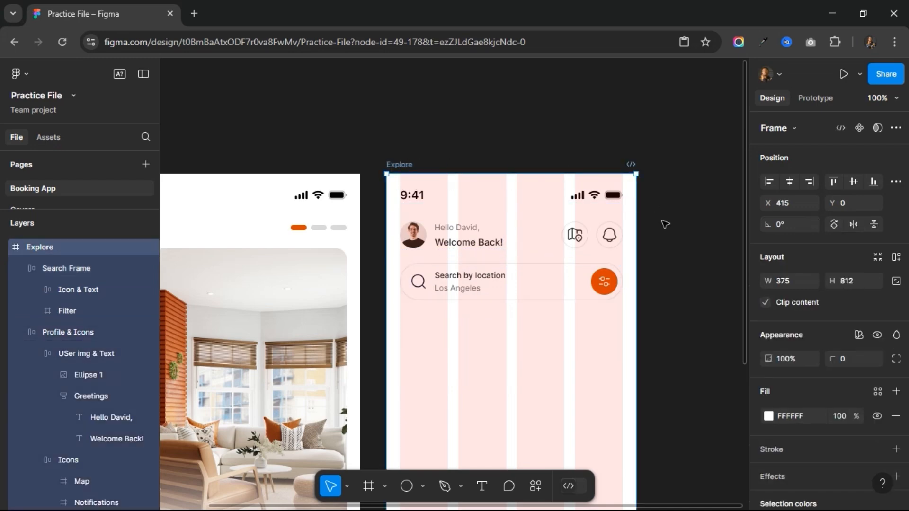
scroll(665, 224, down, 2)
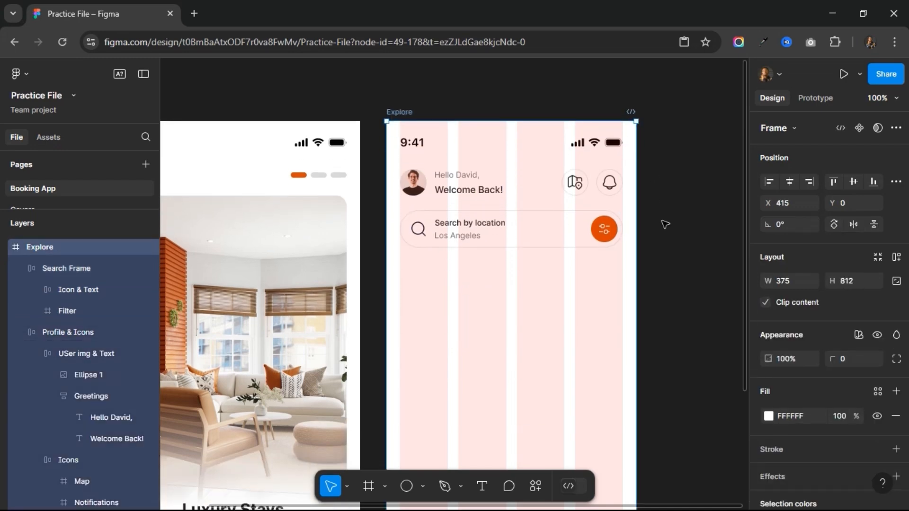
click(496, 236)
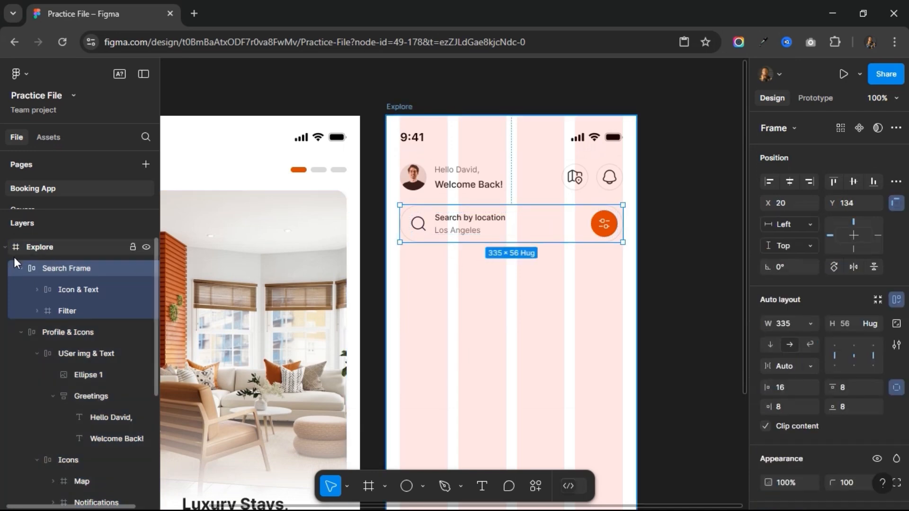
click(21, 268)
click(20, 290)
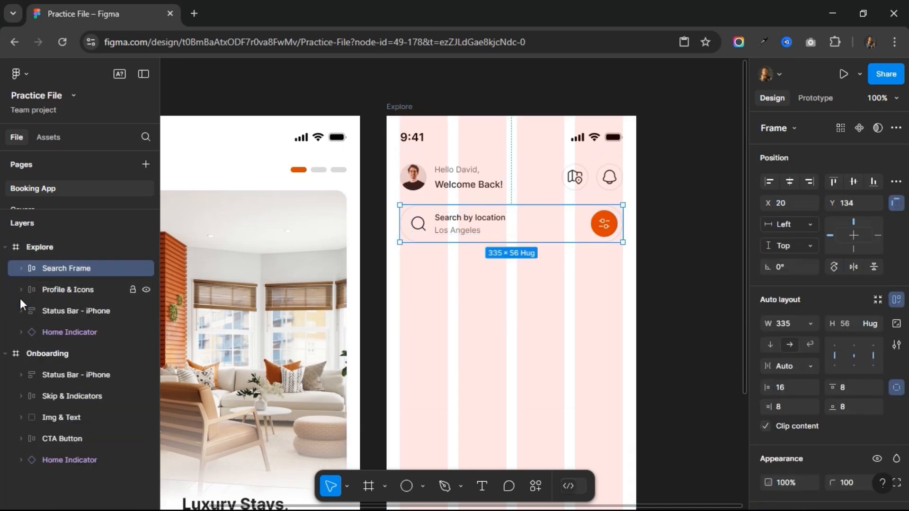
Draw a frame about 88 × 36 below the search bar, aligned with its left edge at X 20, Y 206.
key(ctrl+plus)
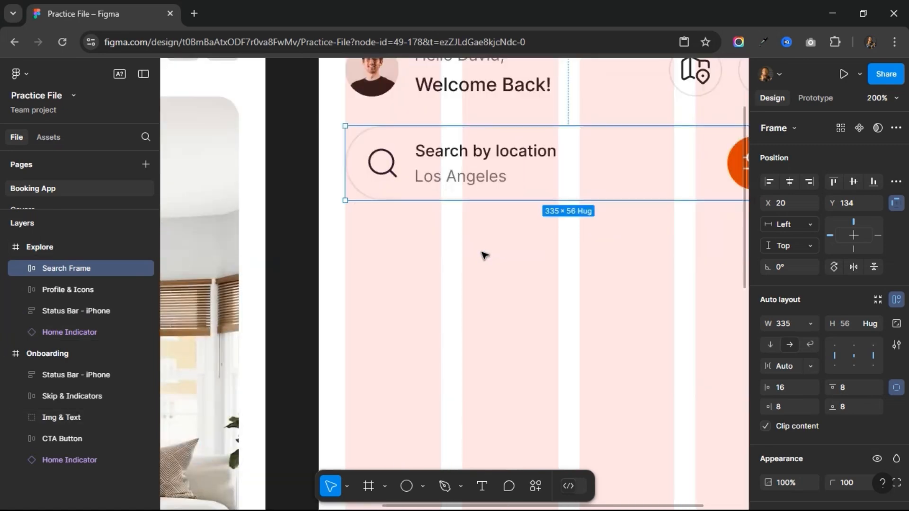
scroll(482, 252, right, 2)
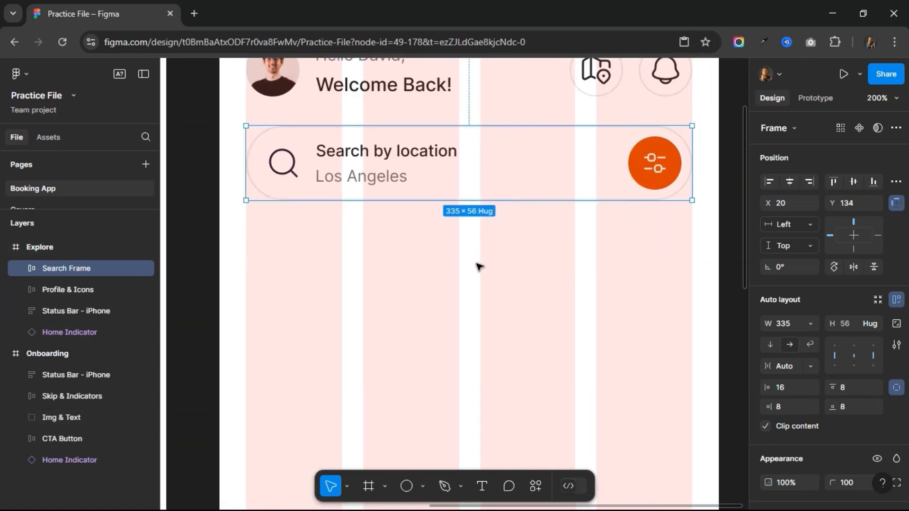
click(369, 487)
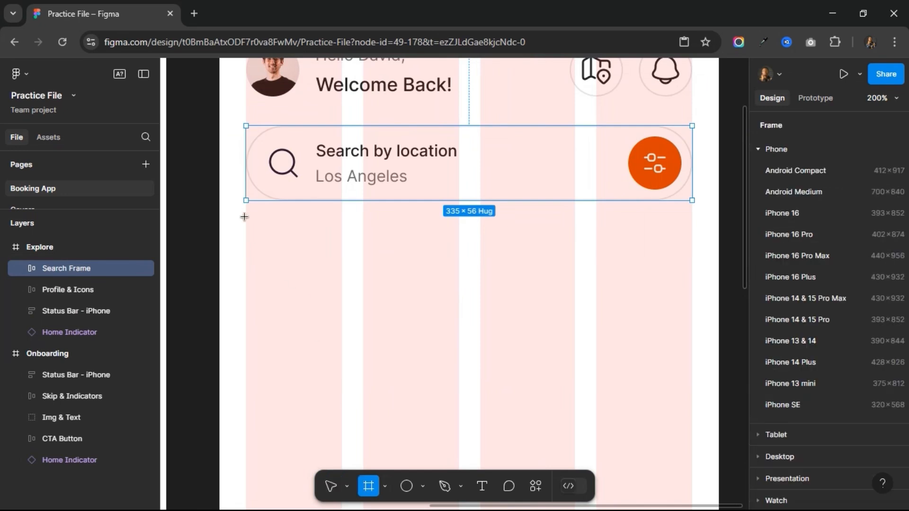
drag(246, 222, 363, 269)
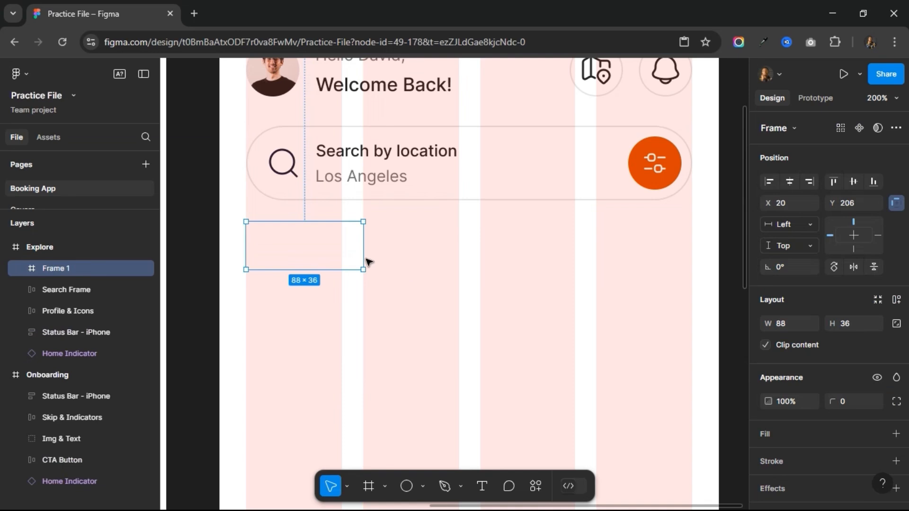
Add the text "Best Offer" inside the new frame below the search bar.
click(481, 485)
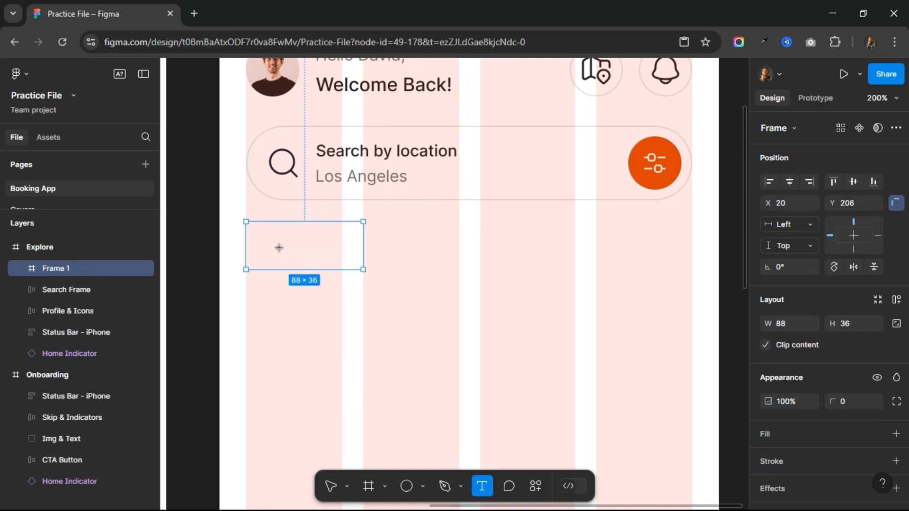
click(323, 253)
text(Best Offer)
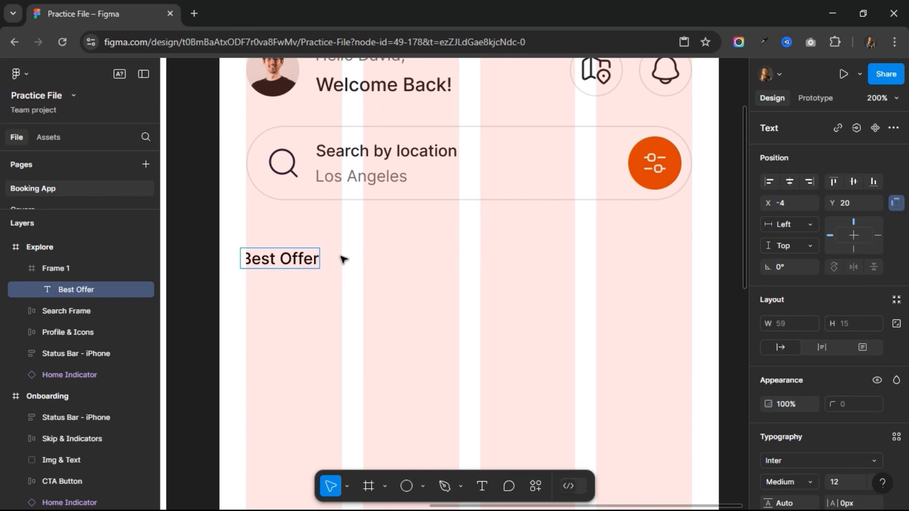
key(Escape)
Fill the frame behind the "Best Offer" text with the Primary colour style.
click(317, 237)
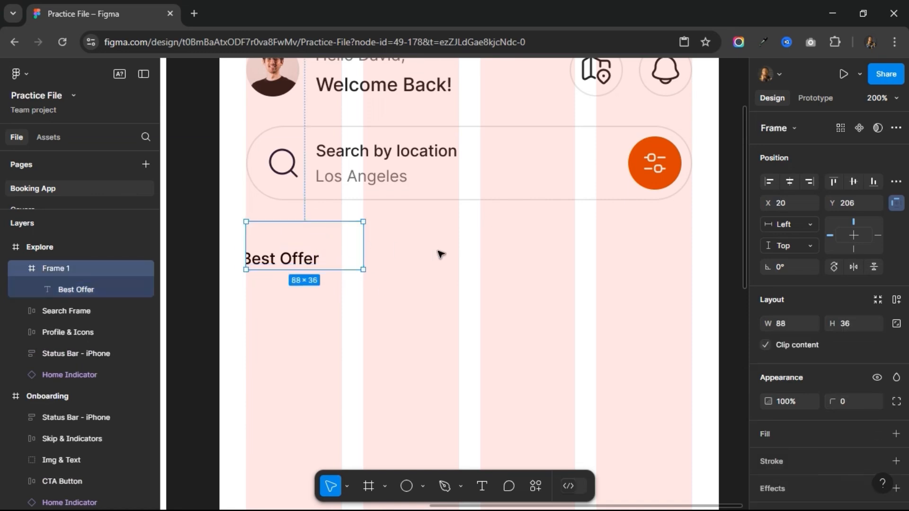
scroll(846, 359, down, 3)
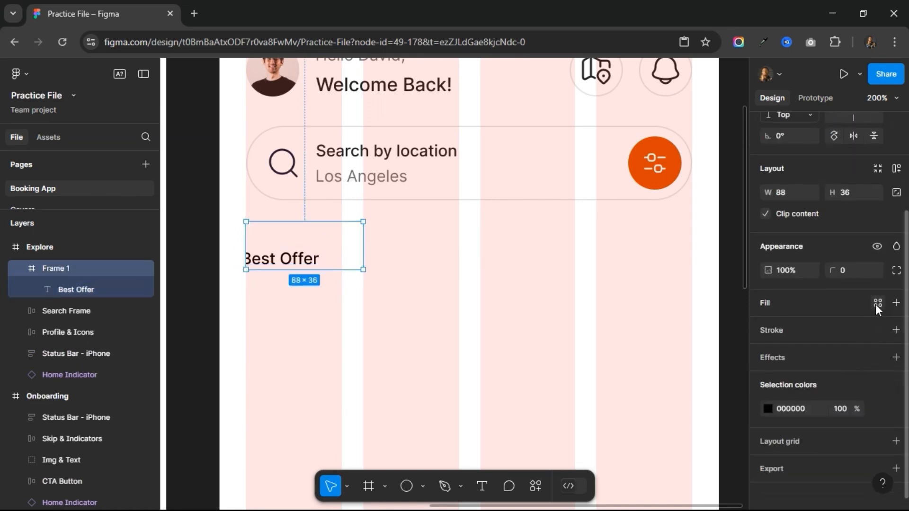
click(877, 303)
click(649, 380)
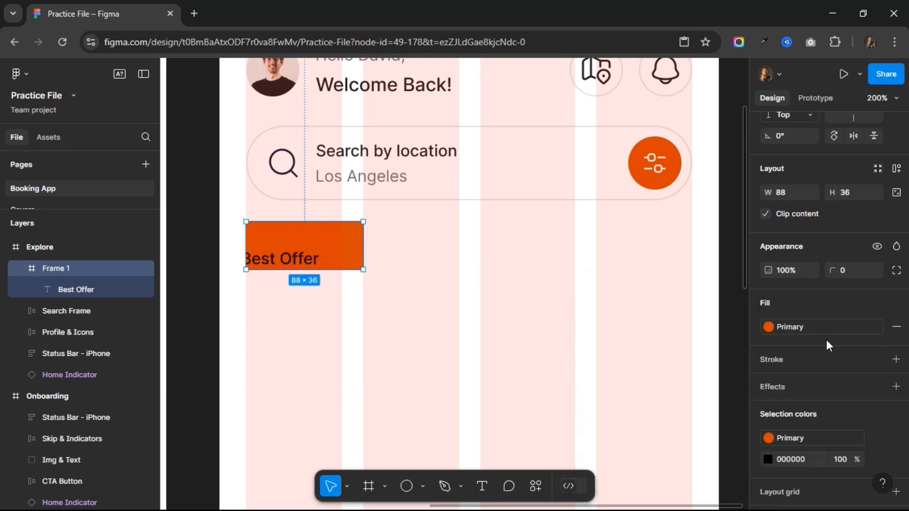
scroll(861, 213, up, 3)
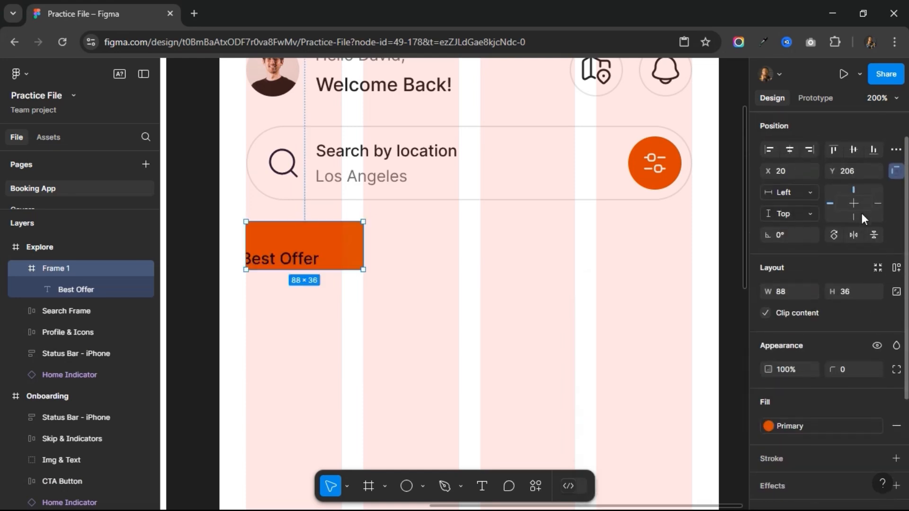
Apply auto layout to the Best Offer frame with 8 vertical and 16 horizontal padding, and set its corner radius to 100.
click(897, 270)
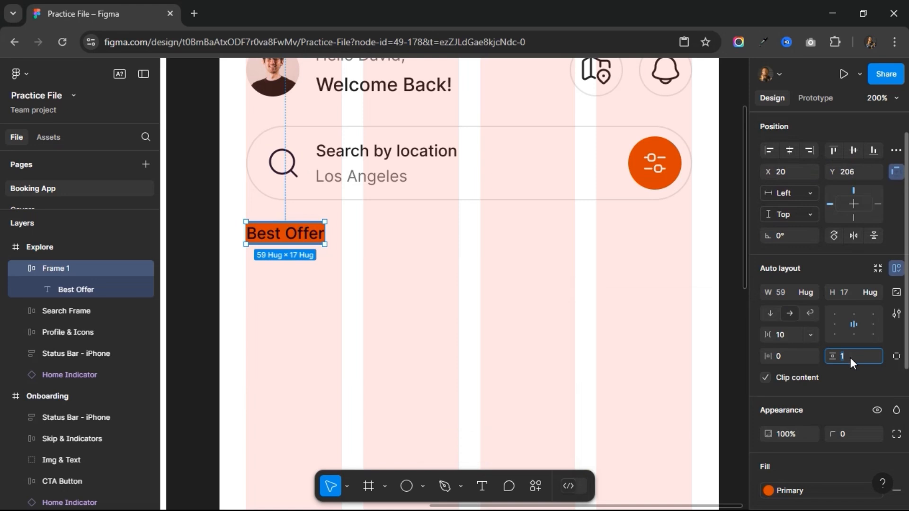
text(8)
key(Return)
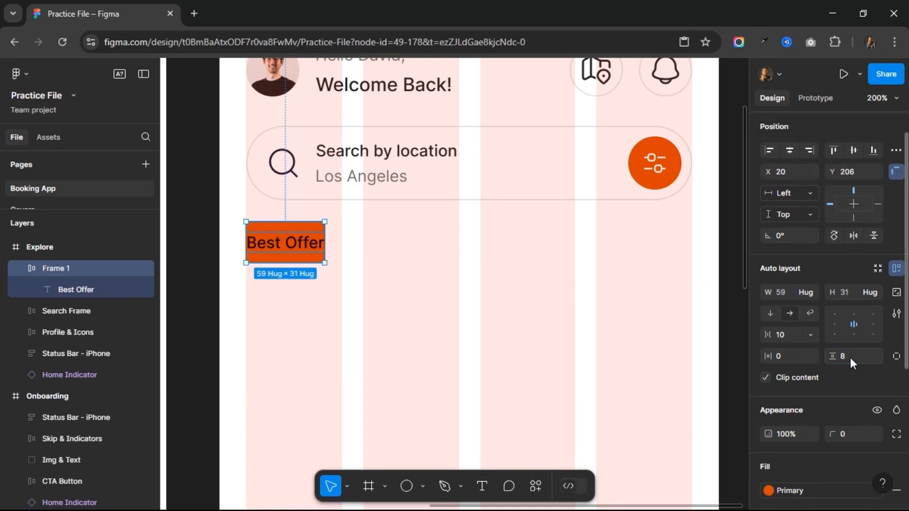
click(783, 356)
text(16)
key(Return)
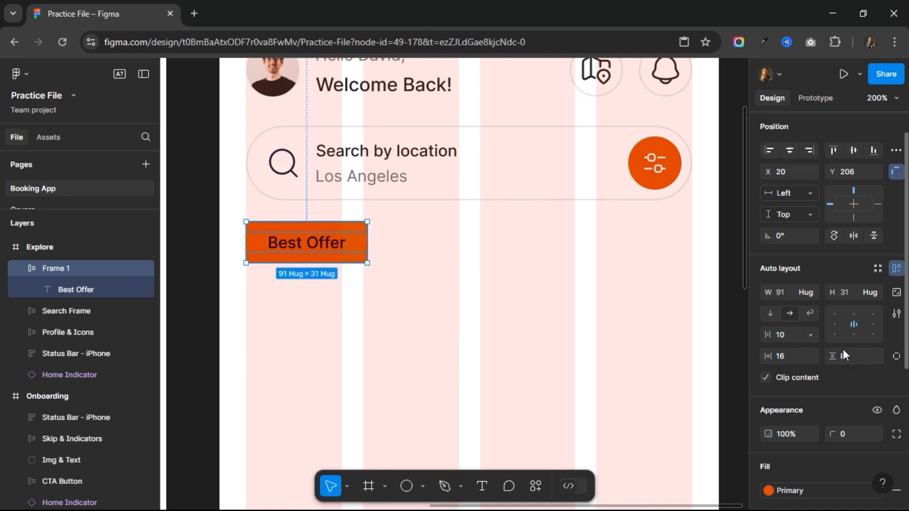
click(845, 433)
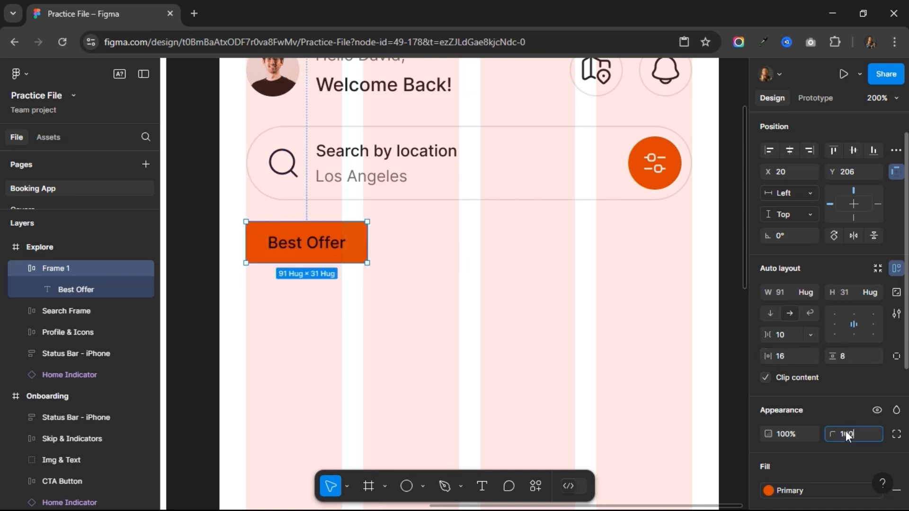
key(Return)
Set the Best Offer text colour to FFFFFF and its font weight to Semi Bold.
scroll(783, 452, down, 1)
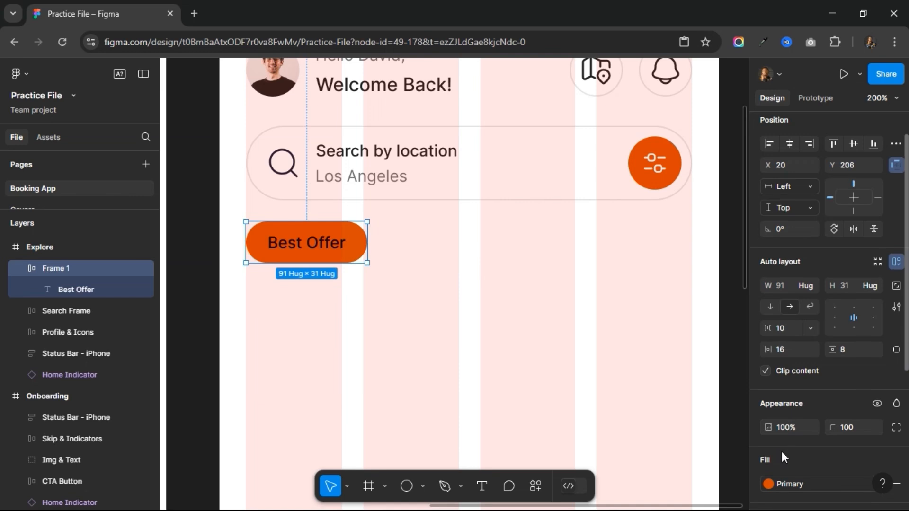
scroll(782, 451, down, 3)
text(FFFFFF)
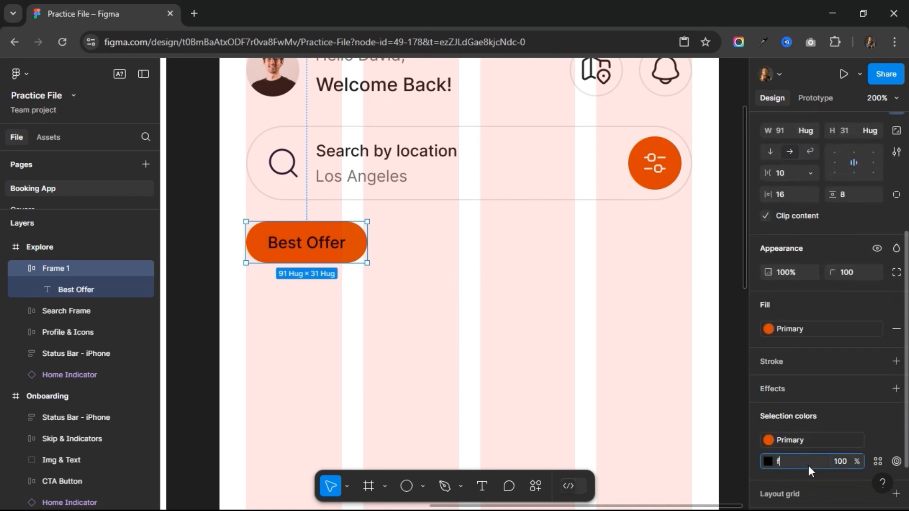
key(Return)
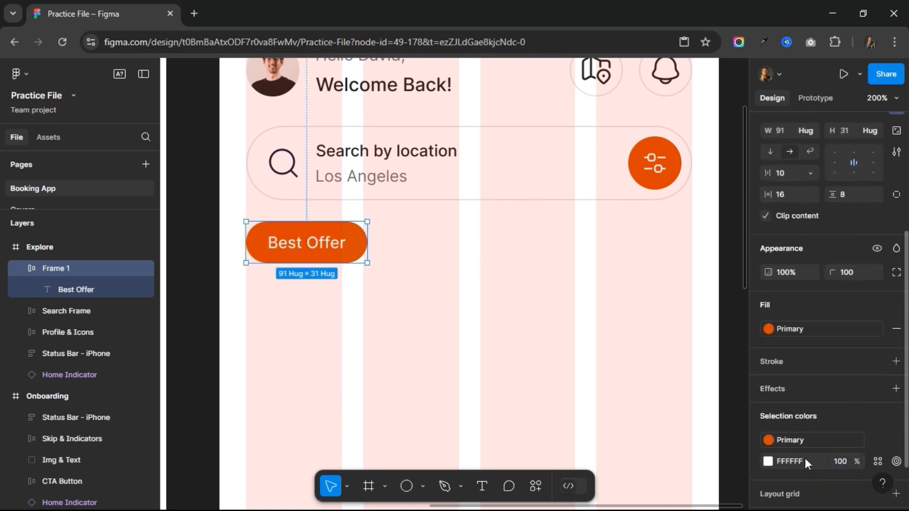
scroll(805, 459, down, 2)
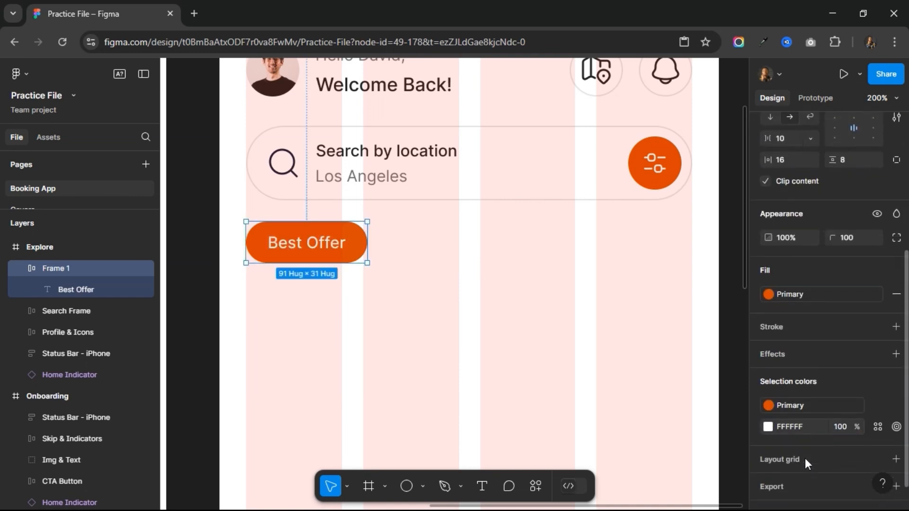
double_click(290, 243)
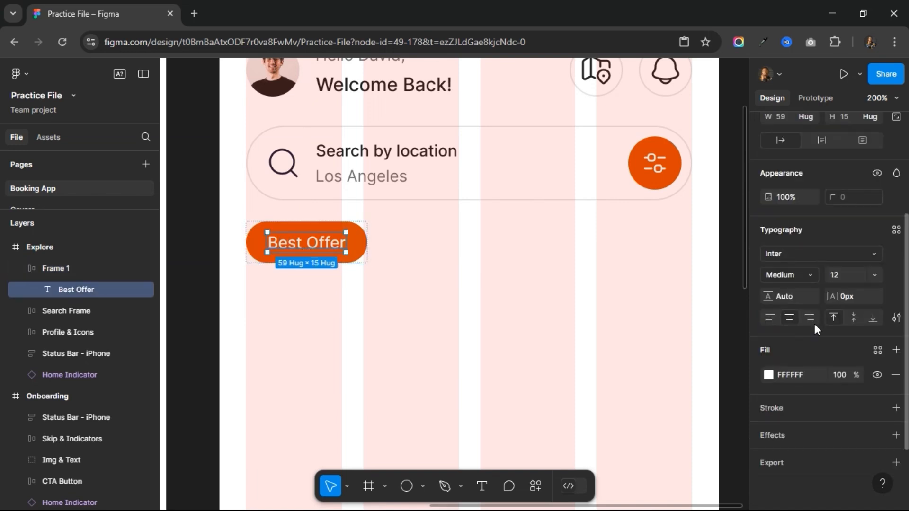
click(813, 276)
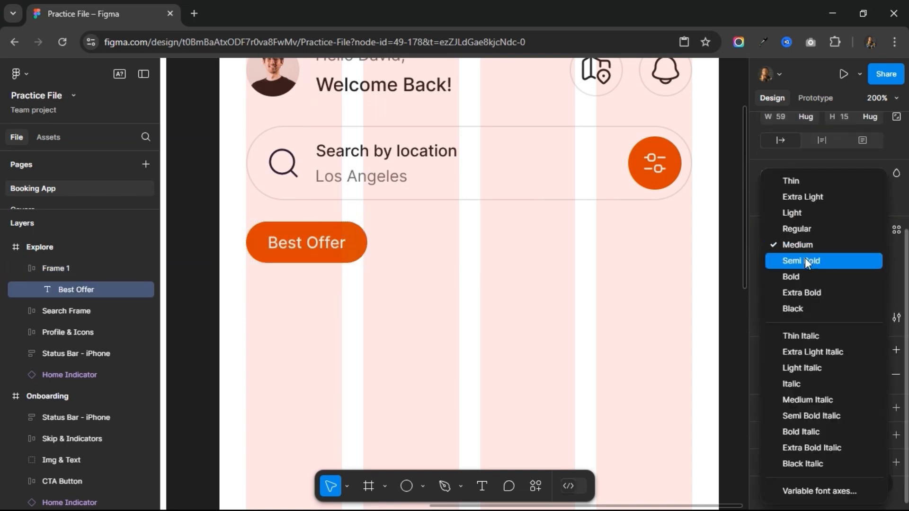
click(805, 261)
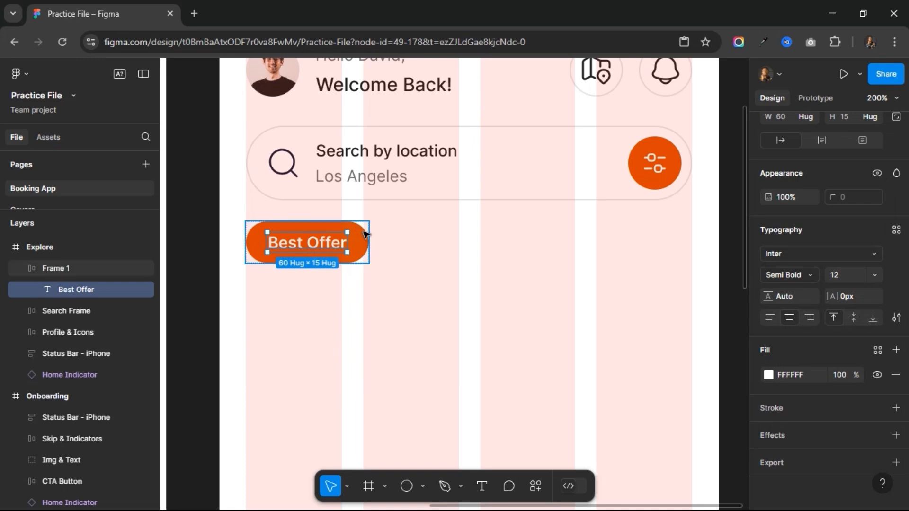
Move the Best Offer button down to 20 px below the search bar and place a copy about 13 px to its right.
click(366, 234)
key(alt+Down)
key(alt+Down)
key(alt+Down)
key(alt+Down)
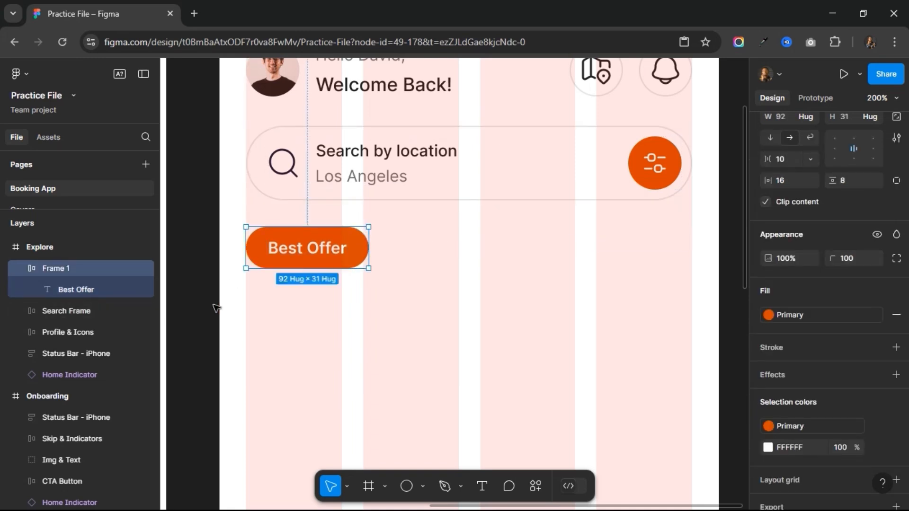
key(alt)
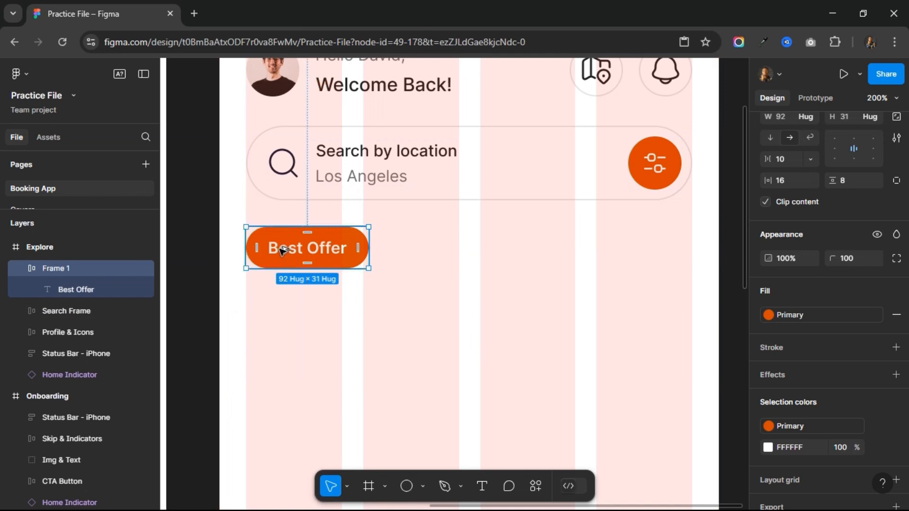
alt+drag(283, 249, 420, 247)
Hide the 4-column layout grid on the Explore frame.
key(ctrl+minus)
scroll(420, 248, up, 1)
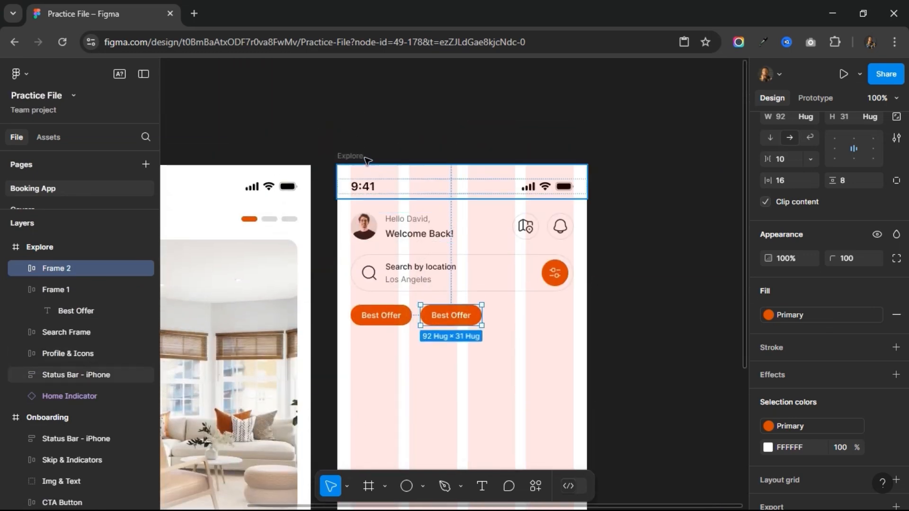
click(363, 157)
scroll(857, 430, down, 3)
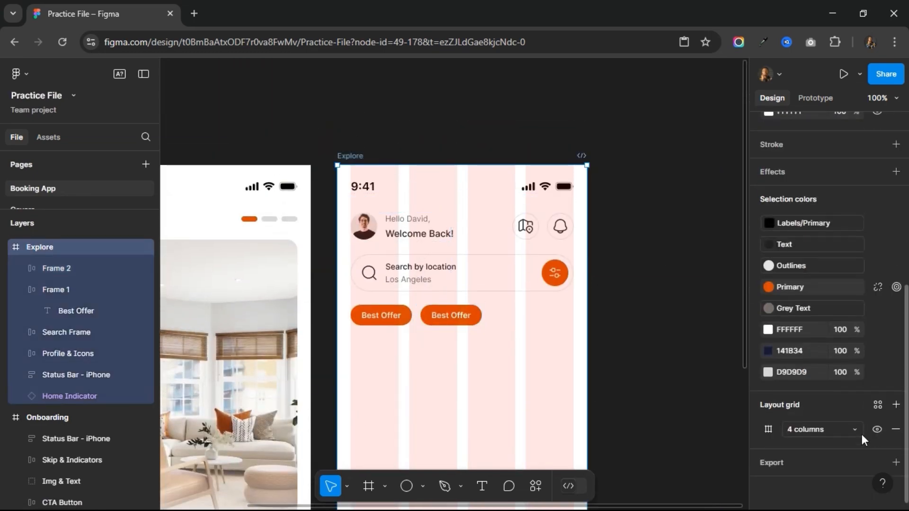
click(877, 430)
key(ctrl+plus)
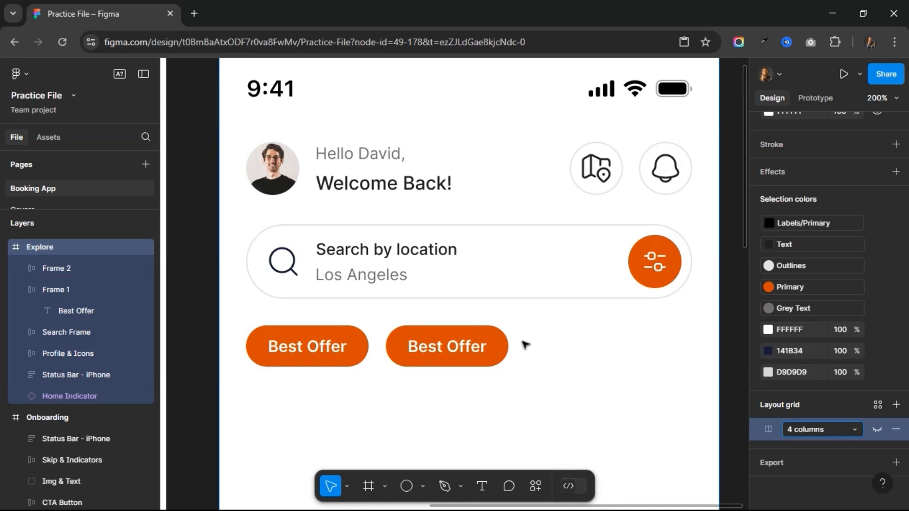
Remove the copied button's fill and give it a stroke with the Outlines colour style.
scroll(525, 343, down, 3)
click(410, 208)
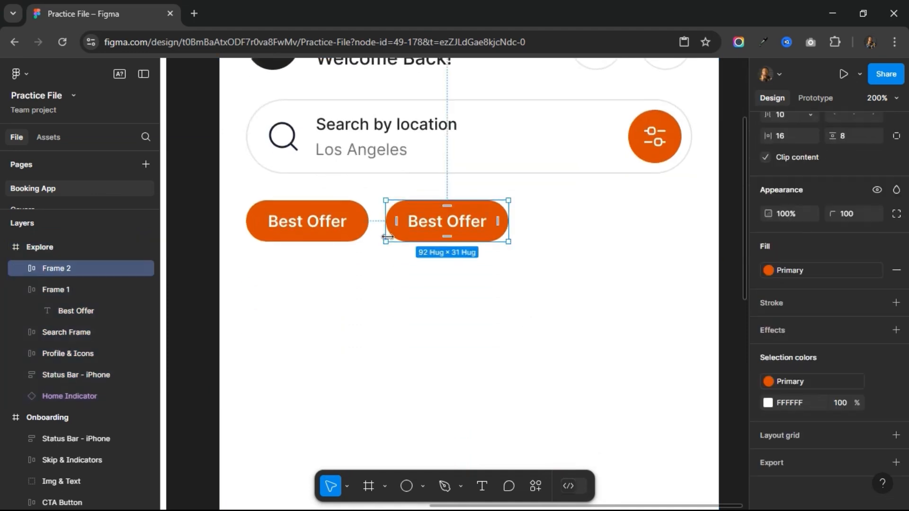
click(897, 271)
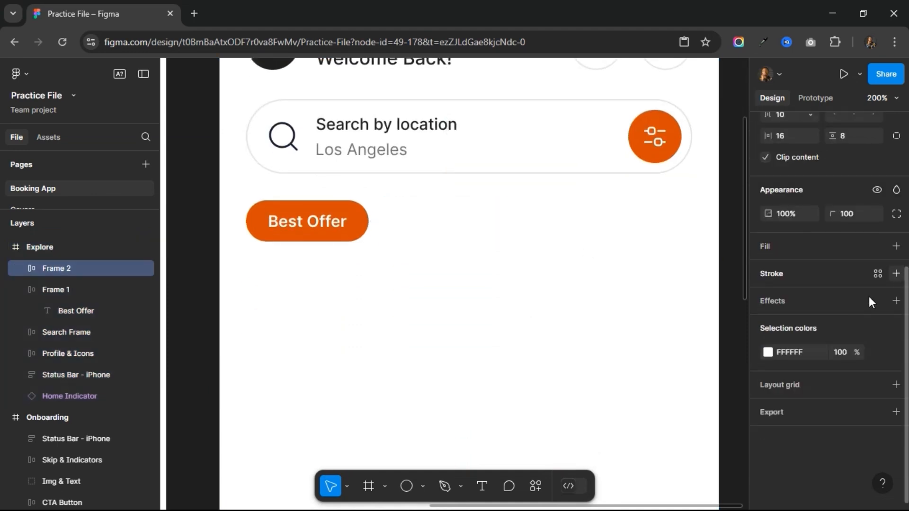
click(878, 274)
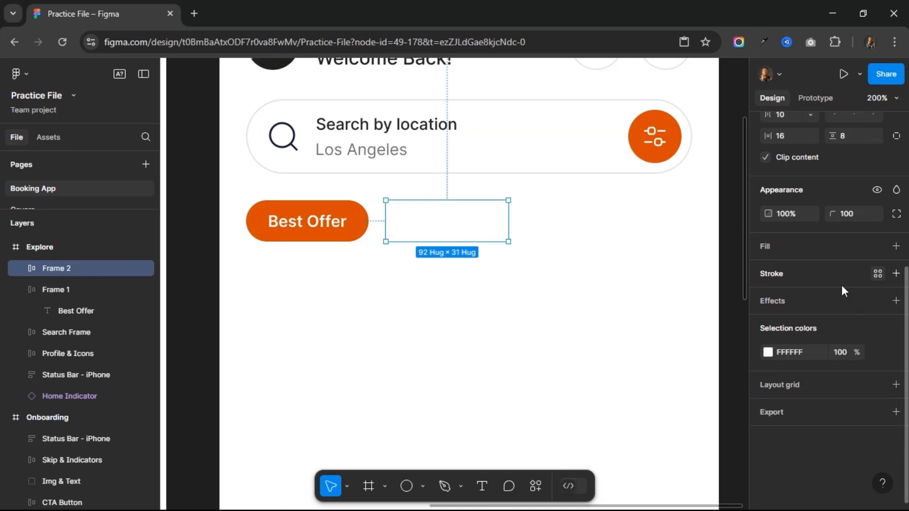
click(667, 462)
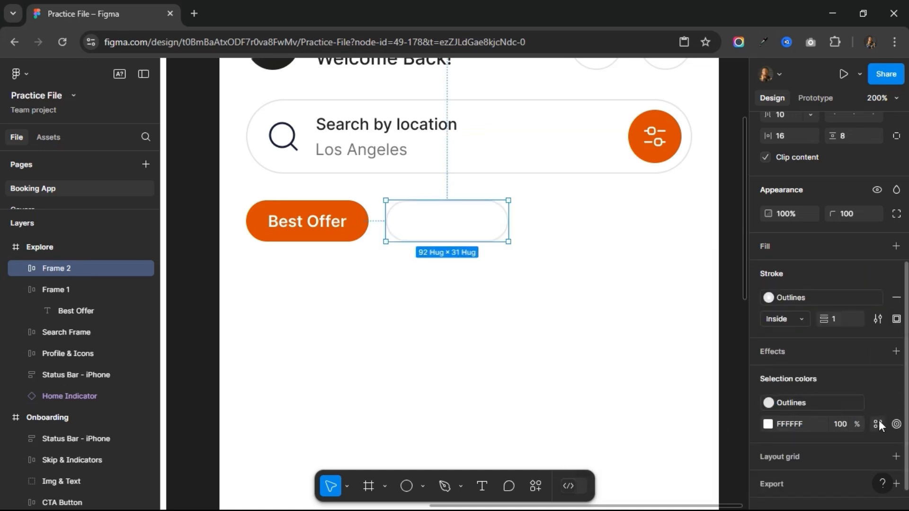
Apply the Text colour style to the copied button's label and change its wording to "Top Rates".
click(879, 422)
click(683, 401)
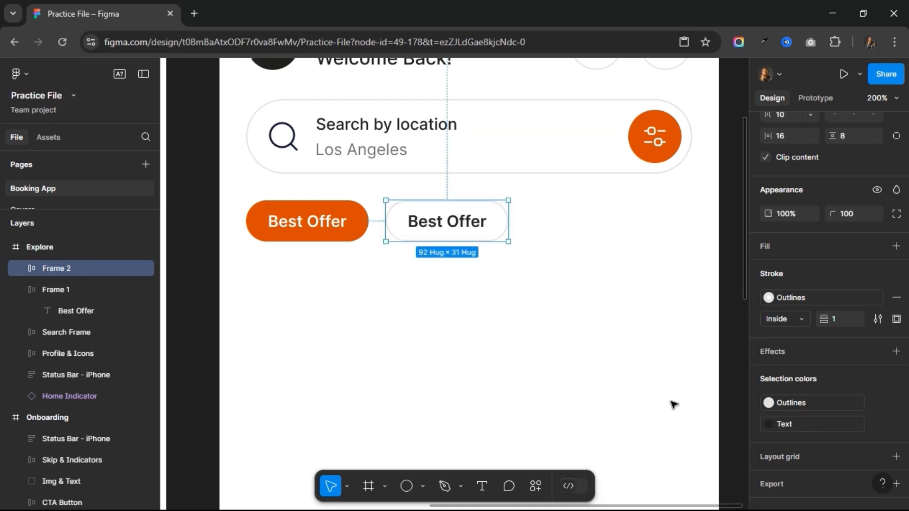
double_click(438, 226)
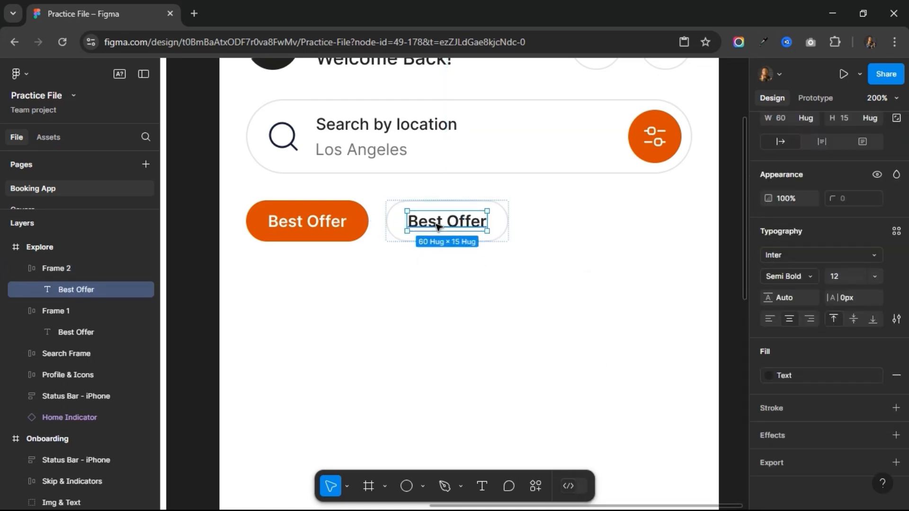
double_click(438, 227)
text(Top Re)
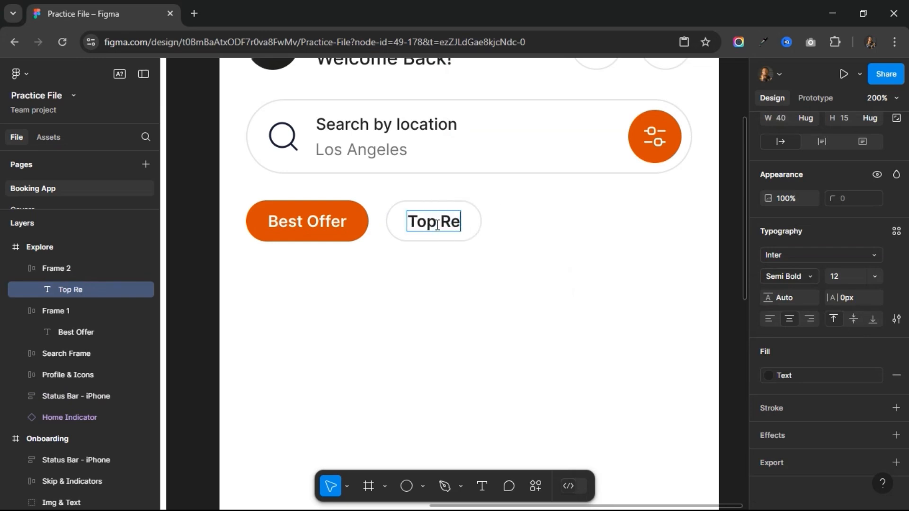
key(BackSpace)
text(ates)
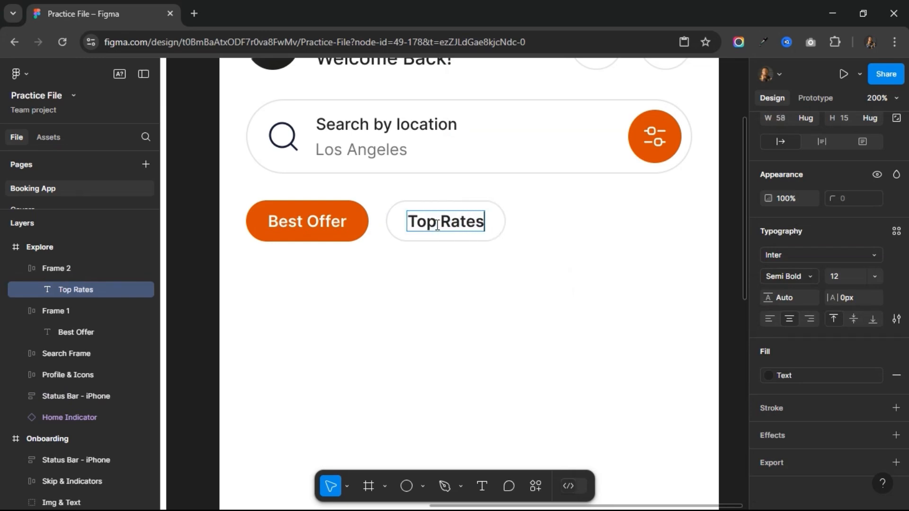
Wrap the Best Offer and Top Rates buttons together in a horizontal auto layout frame.
click(500, 228)
shift+click(350, 220)
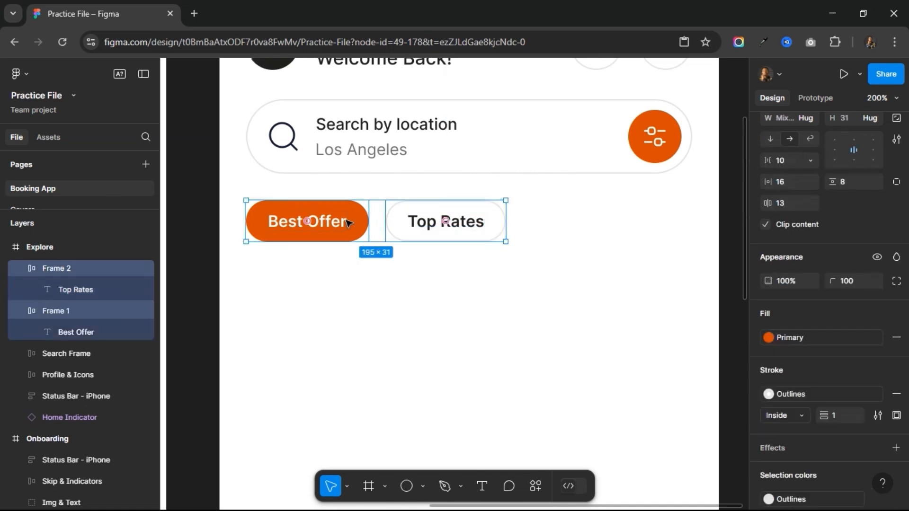
scroll(885, 209, up, 2)
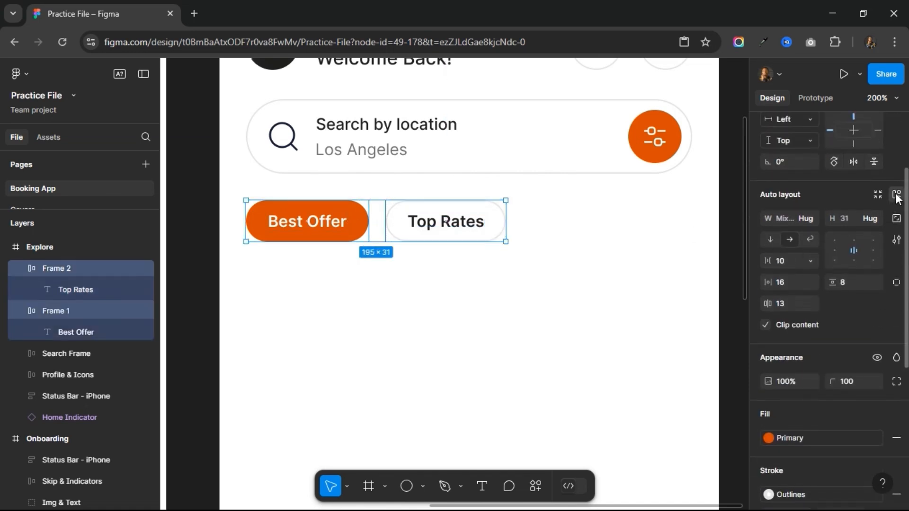
click(897, 195)
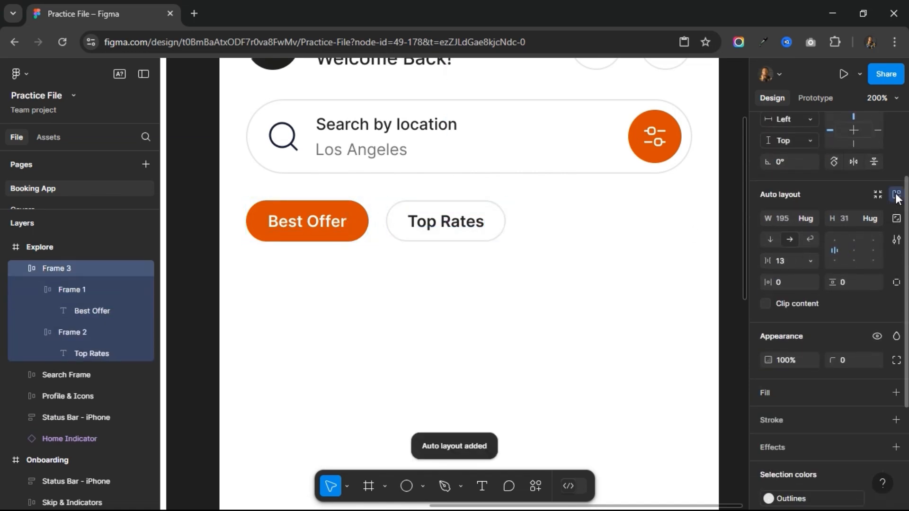
click(786, 257)
text(122)
key(Return)
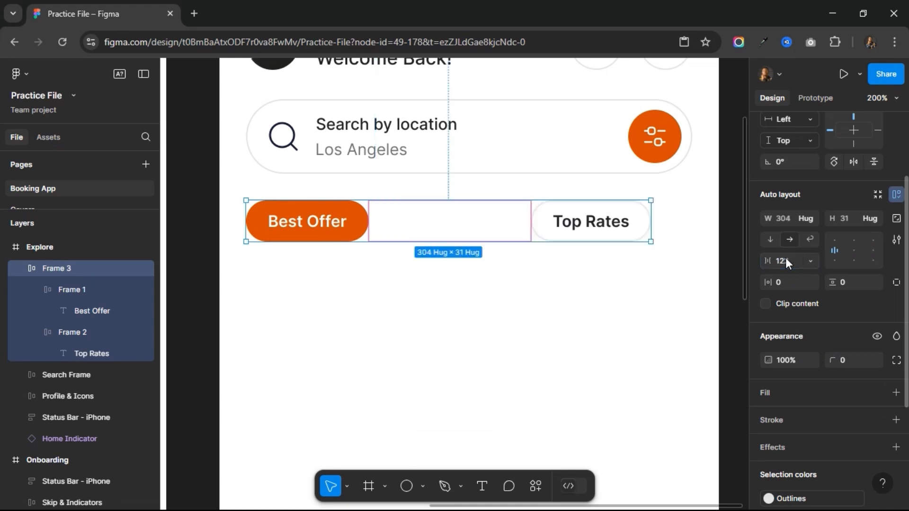
Set the spacing between the buttons in the auto layout row to 12.
click(787, 259)
text(12)
key(Return)
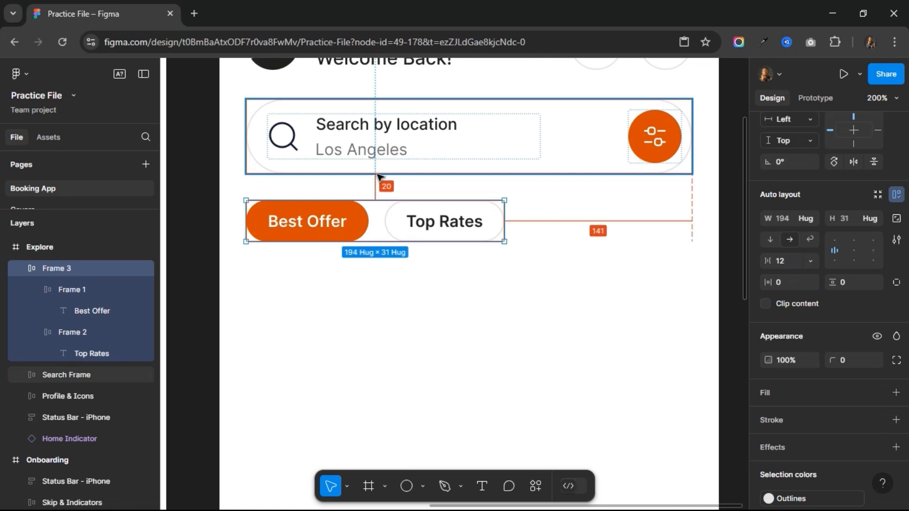
Duplicate the Top Rates button within the row and change the copy's label to "Nearby".
click(405, 224)
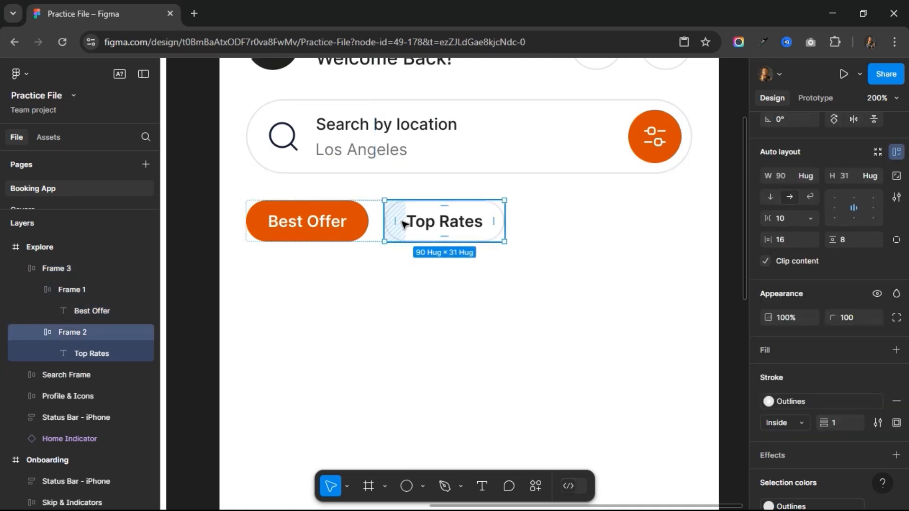
key(ctrl+d)
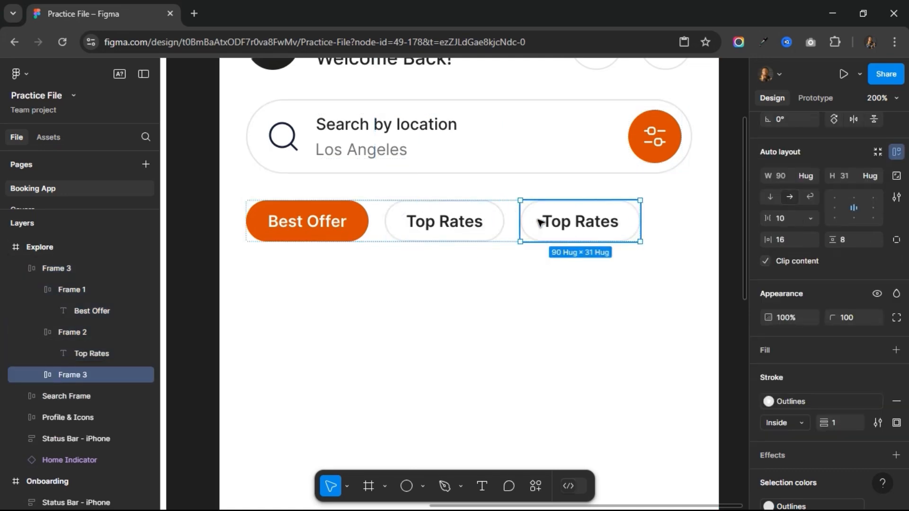
click(560, 223)
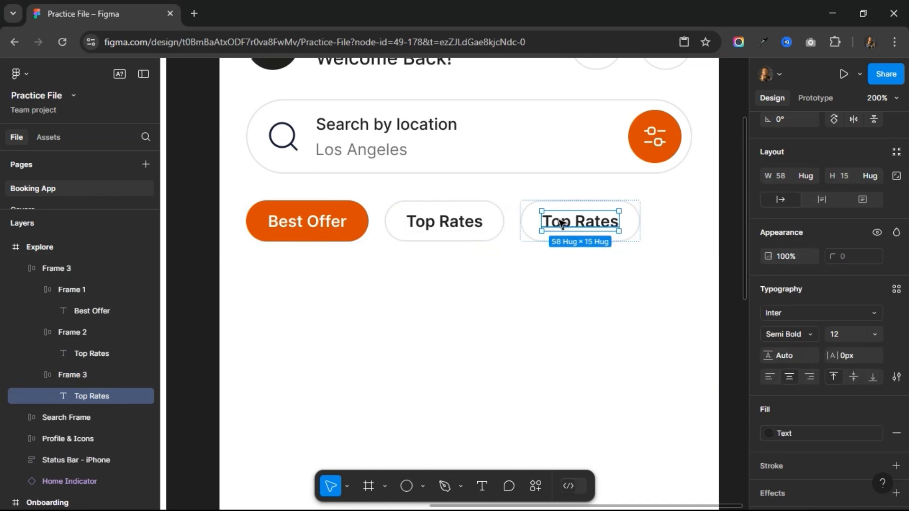
double_click(560, 223)
text(Nearby)
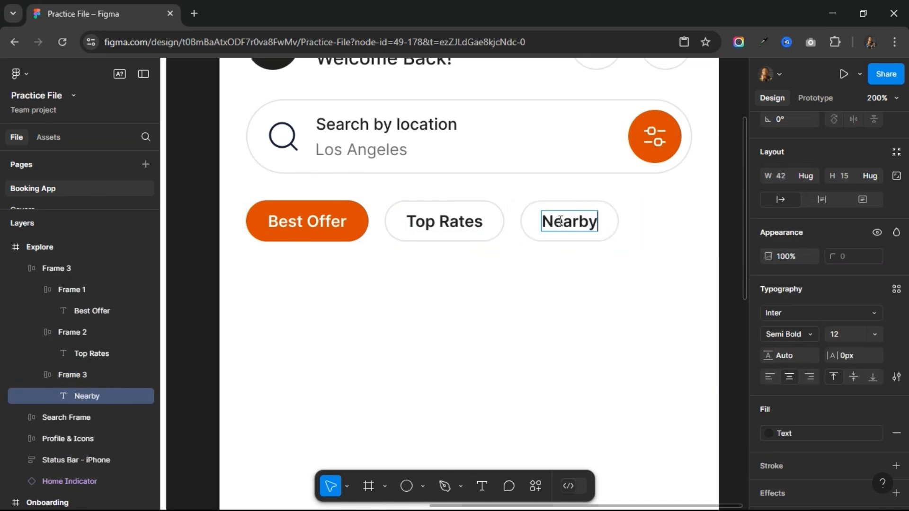
key(Escape)
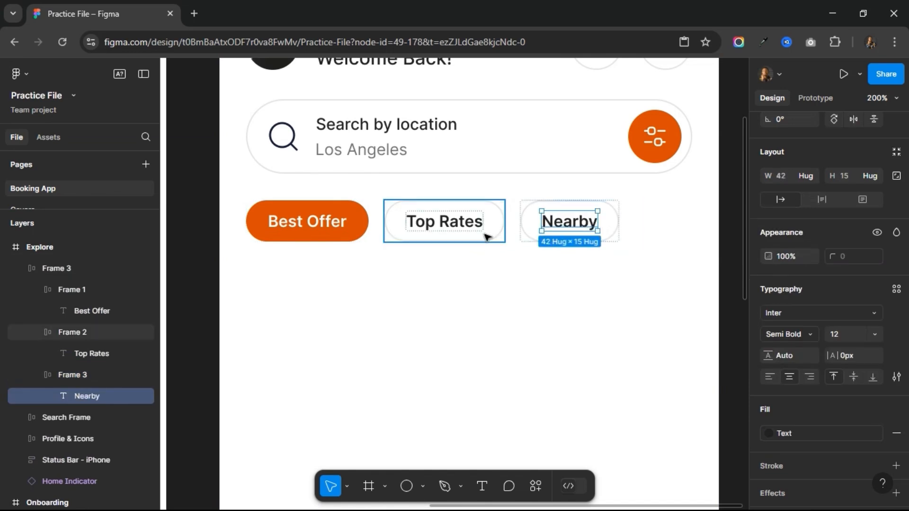
click(486, 237)
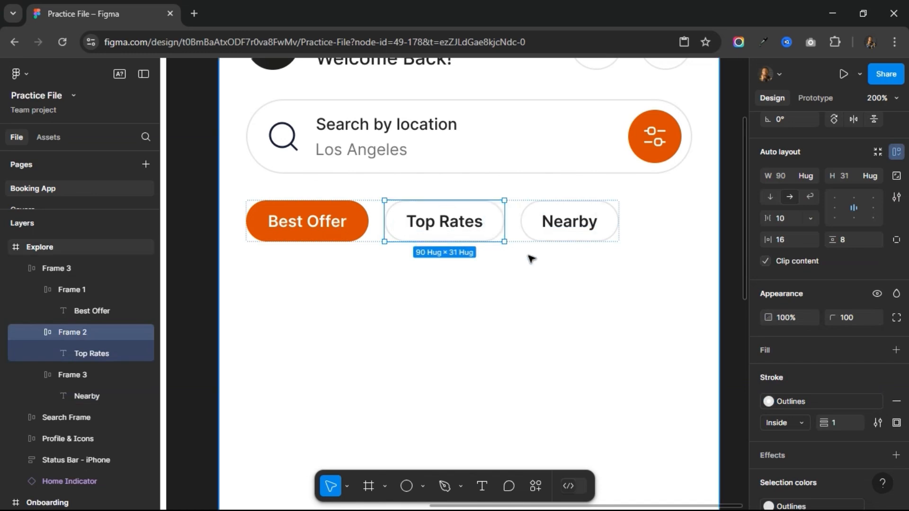
Duplicate the Top Rates button within the filter row and change the copy's label to "Popular".
key(ctrl+d)
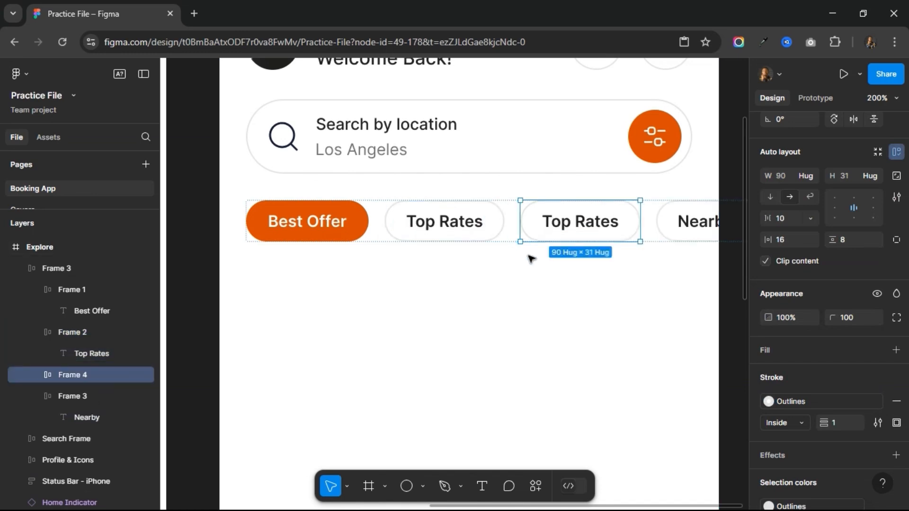
double_click(553, 226)
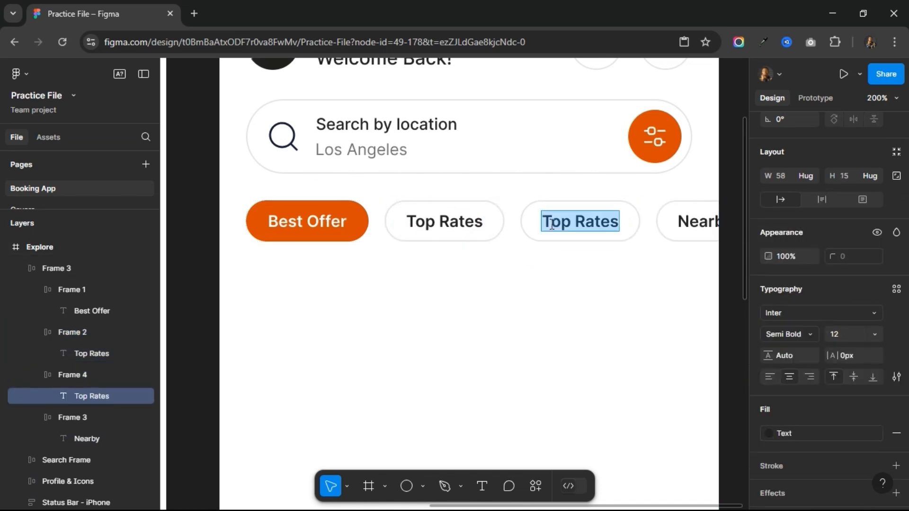
text(Popular)
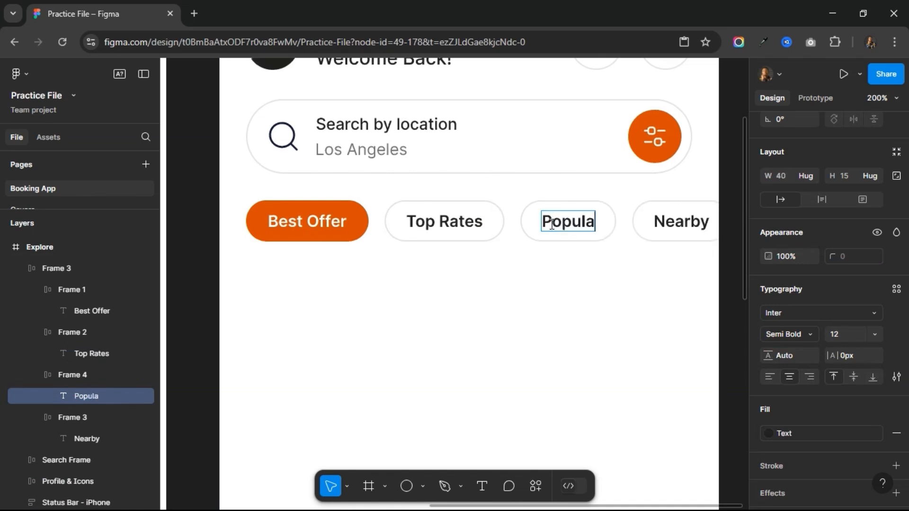
key(Escape)
click(585, 255)
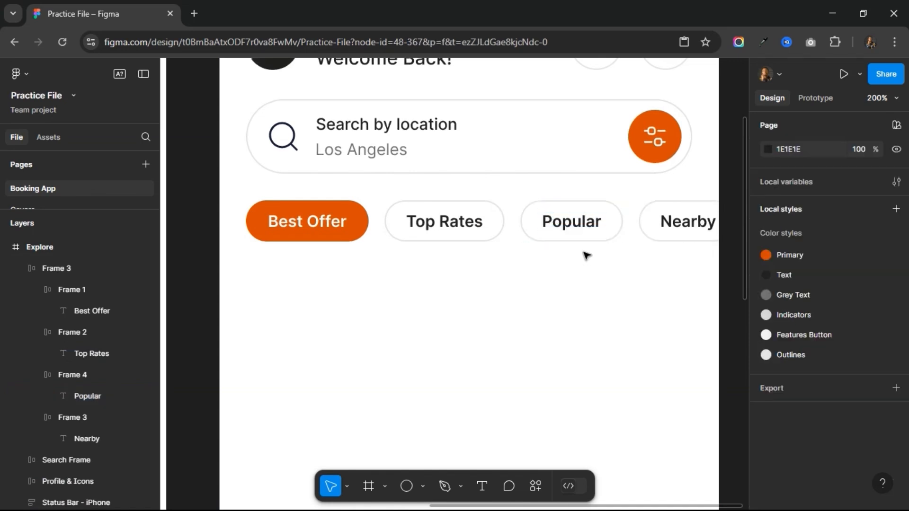
Narrow the filter button row's frame to about 356 wide so it ends near the Explore screen's edge.
click(607, 233)
scroll(611, 237, right, 2)
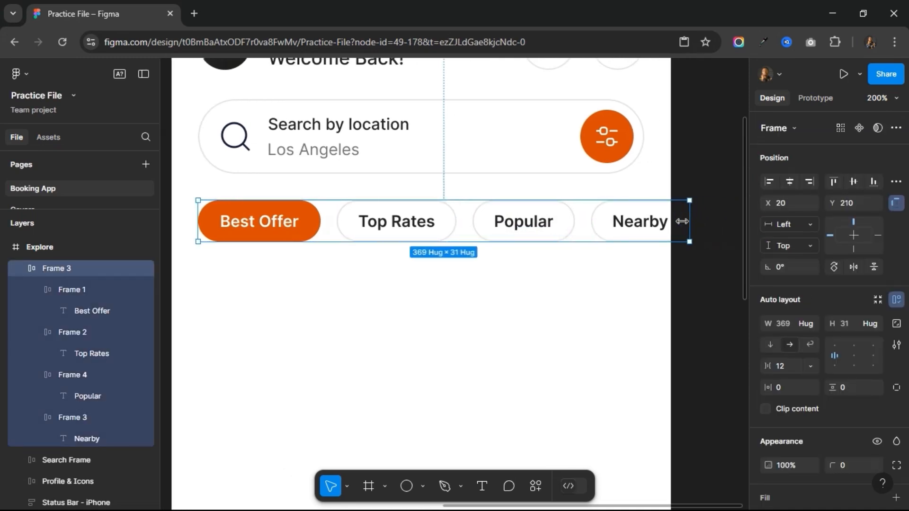
drag(682, 221, 672, 230)
click(412, 284)
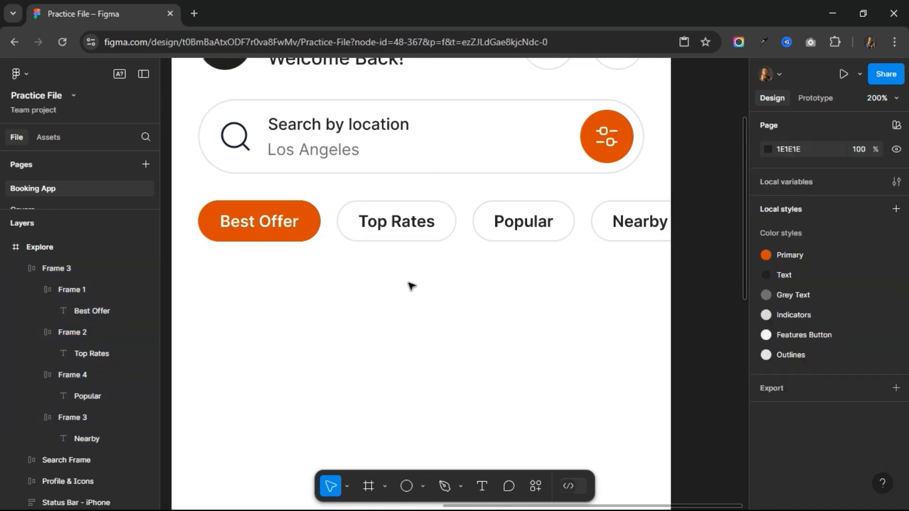
Draw a full-width frame of about 375 × 153 around the profile header and the search bar.
scroll(412, 284, up, 3)
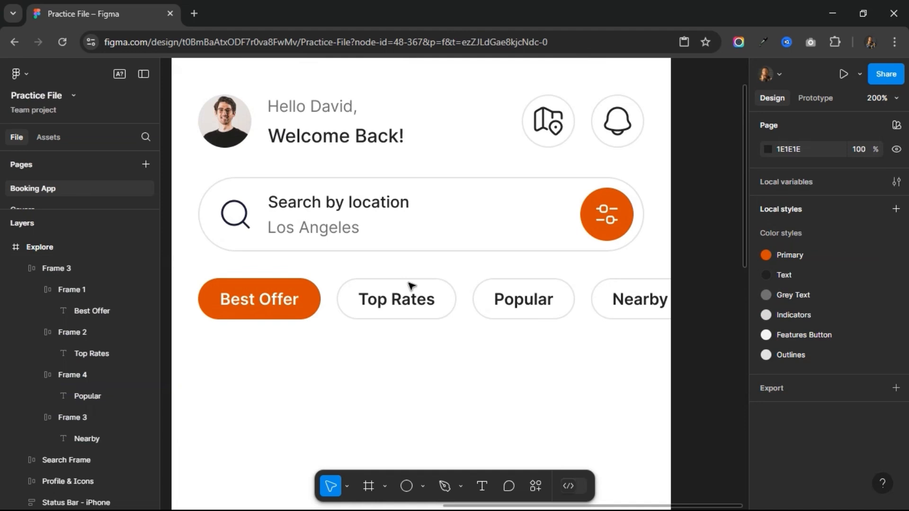
scroll(411, 286, up, 2)
scroll(411, 285, left, 1)
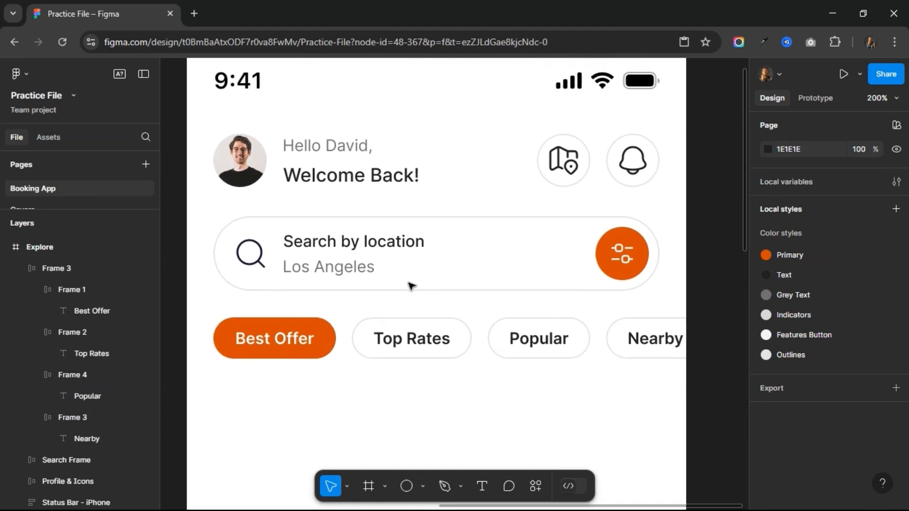
scroll(411, 286, right, 1)
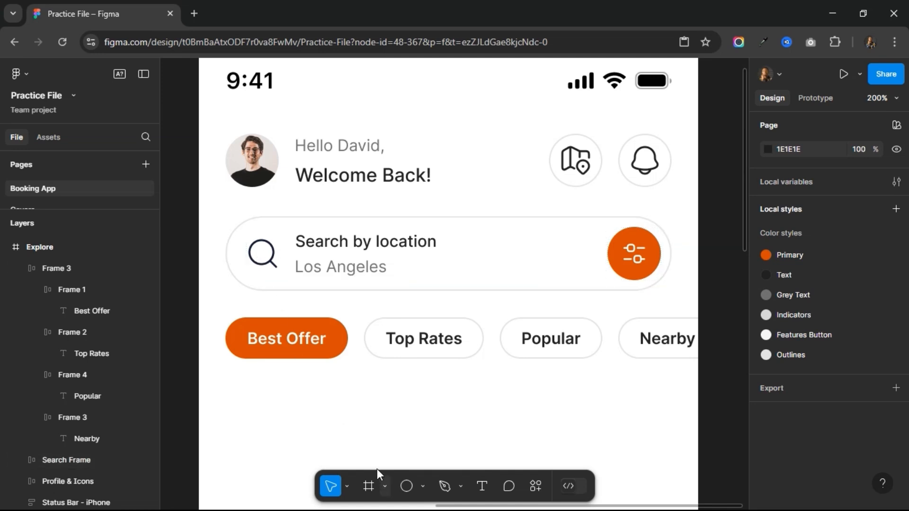
click(369, 485)
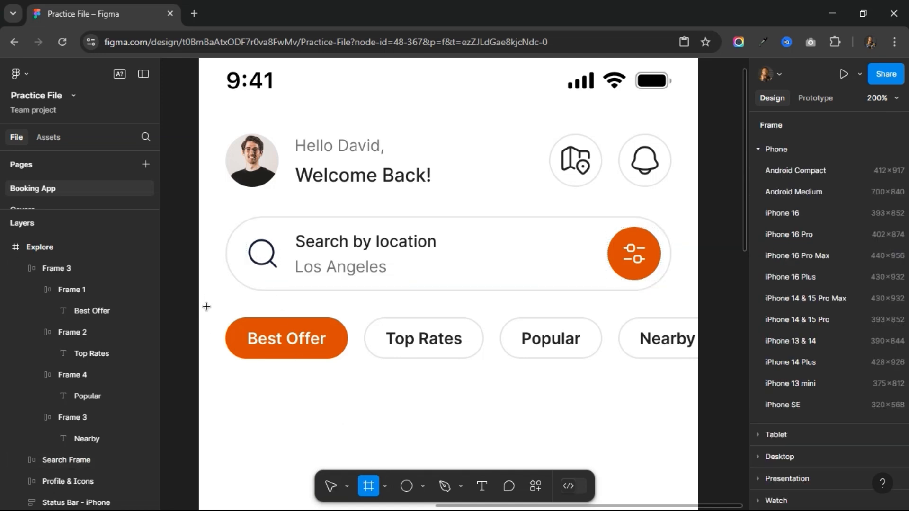
drag(198, 308, 697, 105)
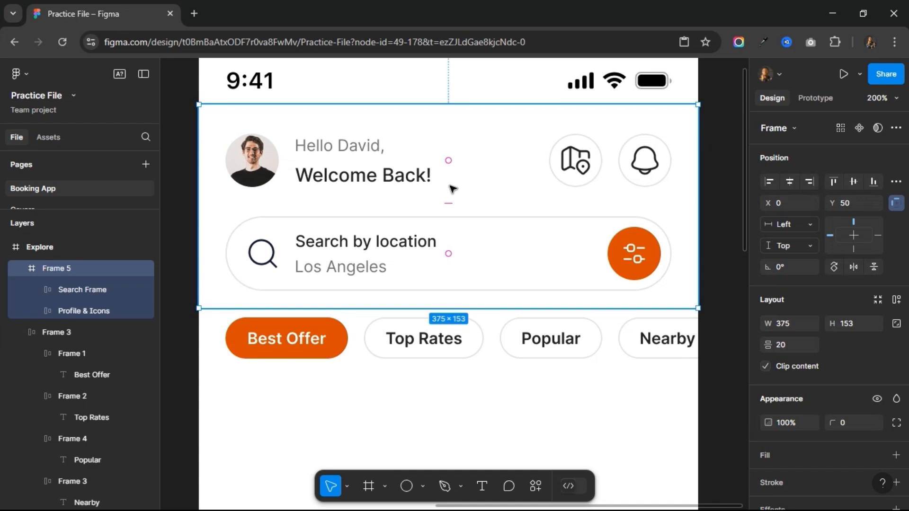
Add auto layout to the header and search bar frame and set its vertical padding to 20.
click(896, 299)
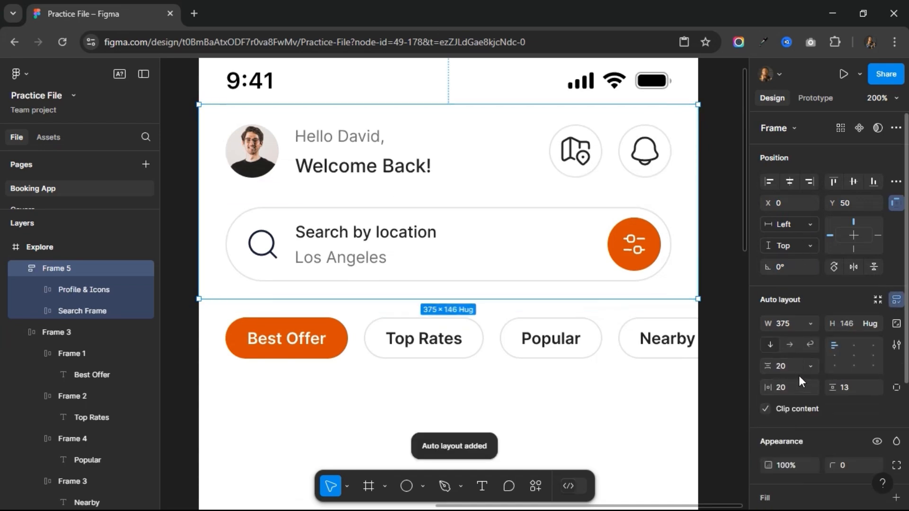
click(848, 387)
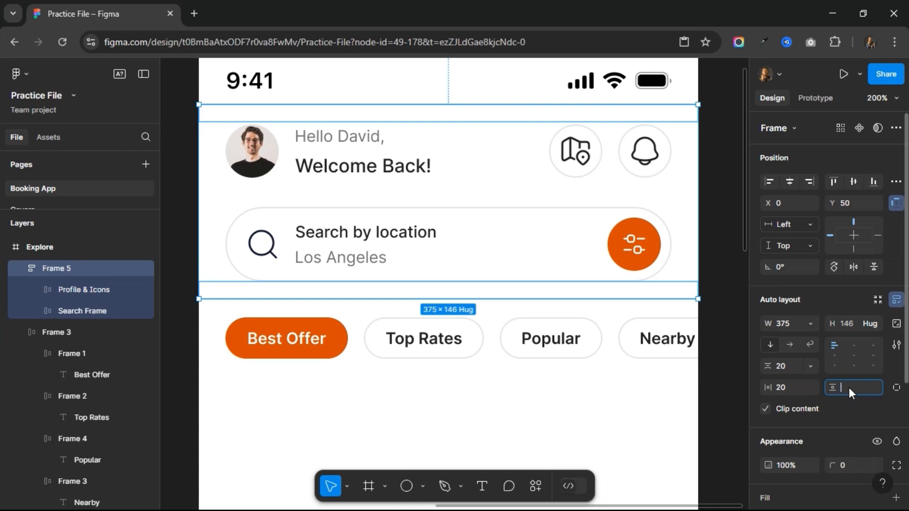
text(20)
key(Return)
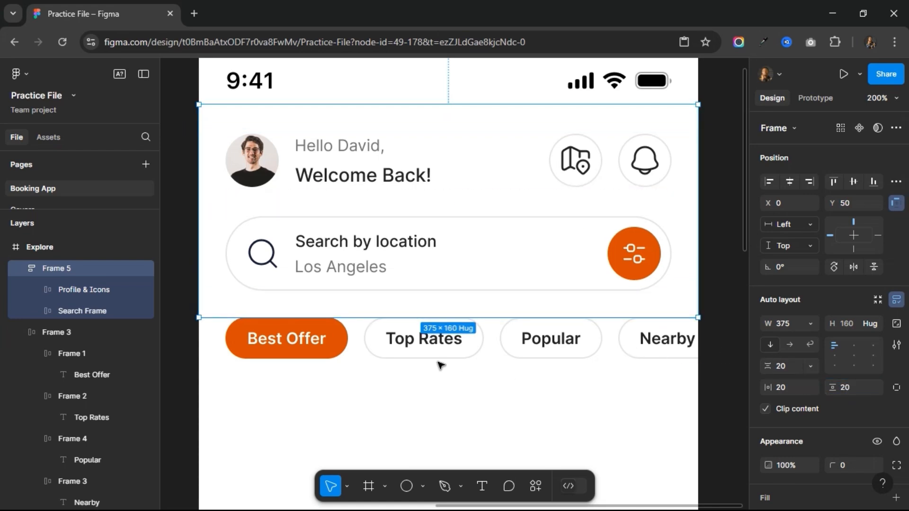
Draw an empty frame of about 327 × 309 below the filter buttons on the Explore screen.
click(415, 339)
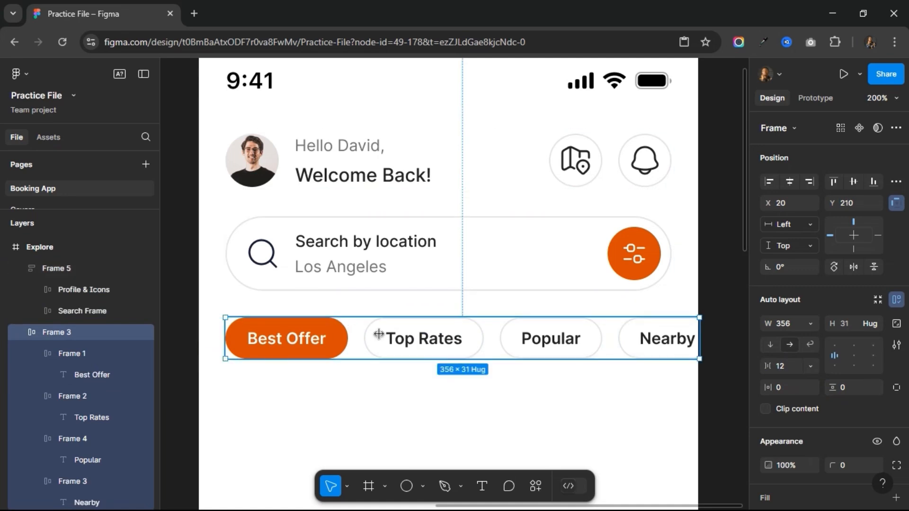
scroll(461, 341, down, 2)
key(ctrl+minus)
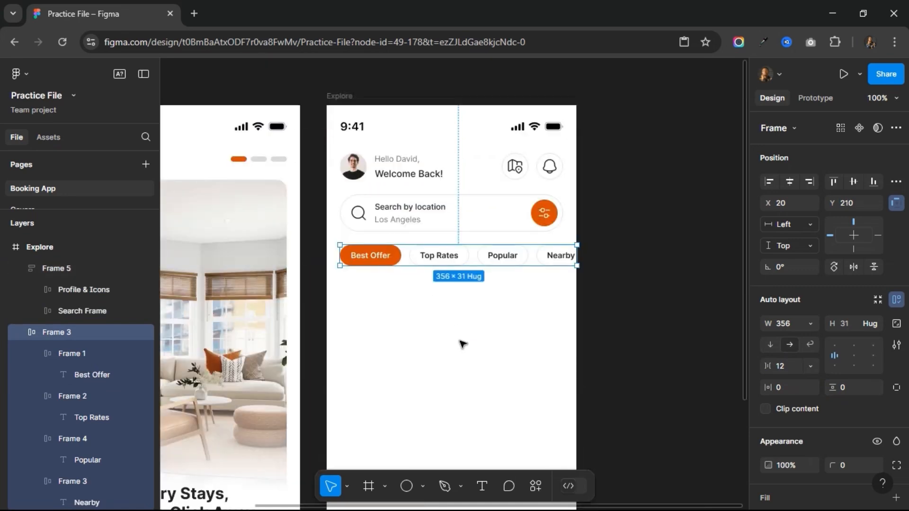
click(442, 367)
scroll(441, 368, down, 3)
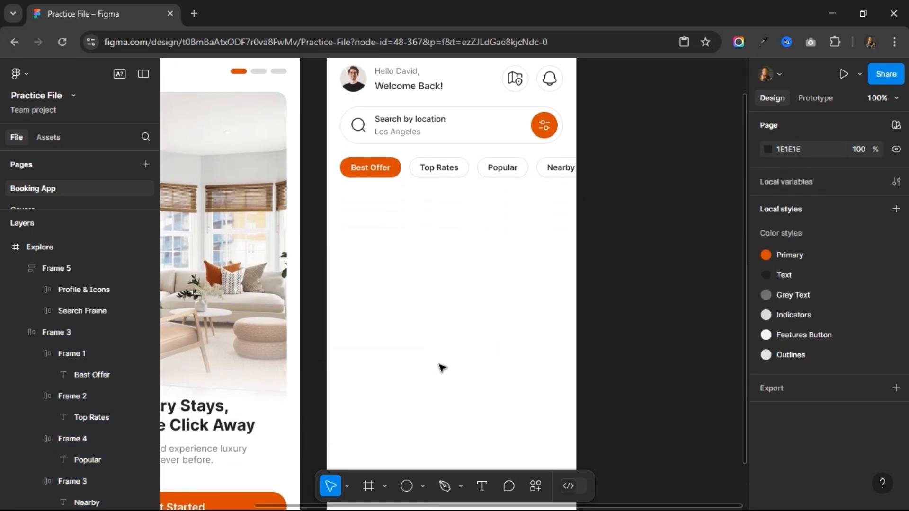
scroll(441, 368, up, 2)
scroll(442, 368, down, 4)
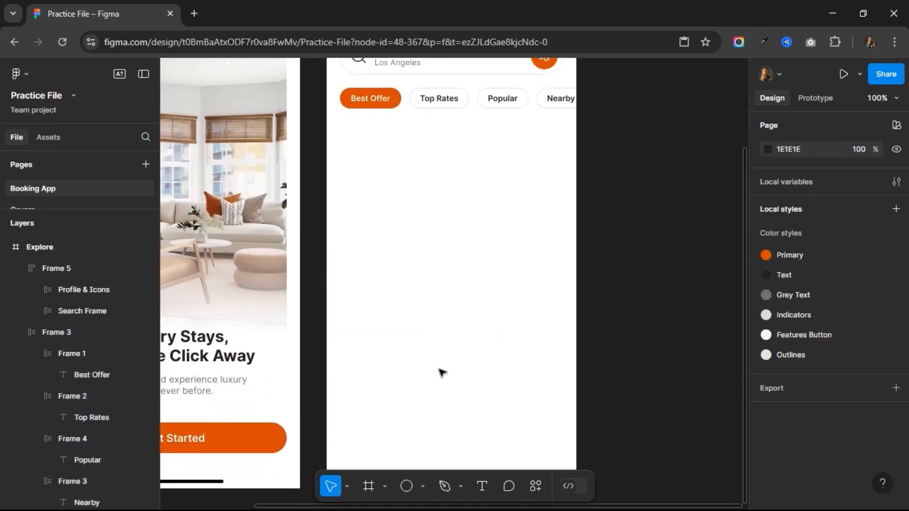
click(373, 489)
drag(343, 124, 570, 326)
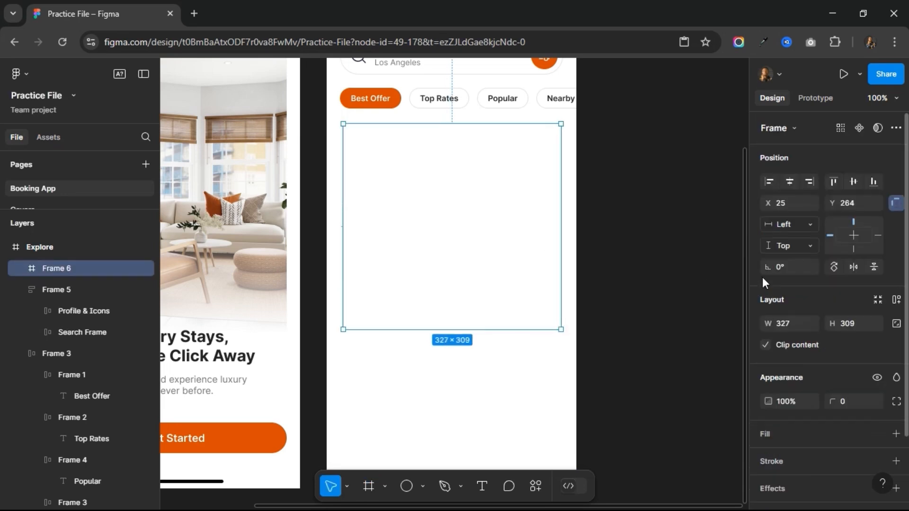
Show the 4-column layout grid on the Explore screen.
scroll(614, 272, up, 5)
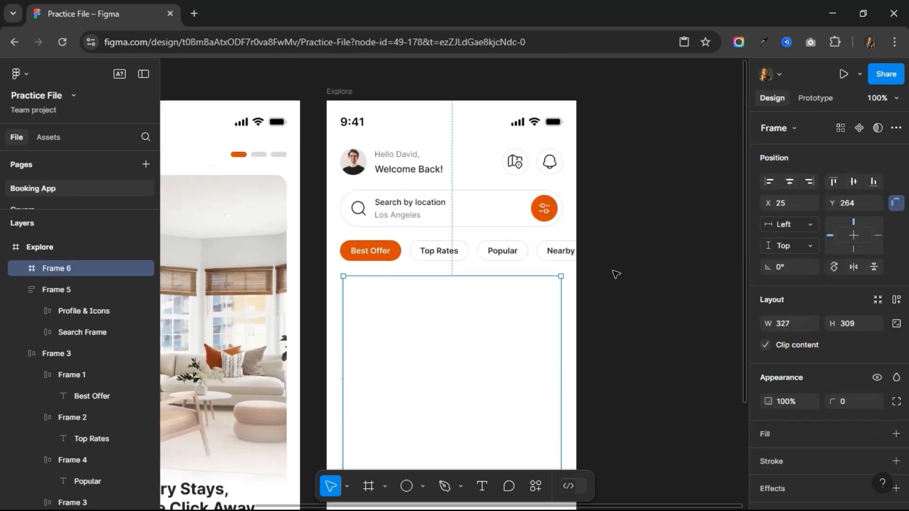
click(401, 98)
scroll(808, 352, down, 3)
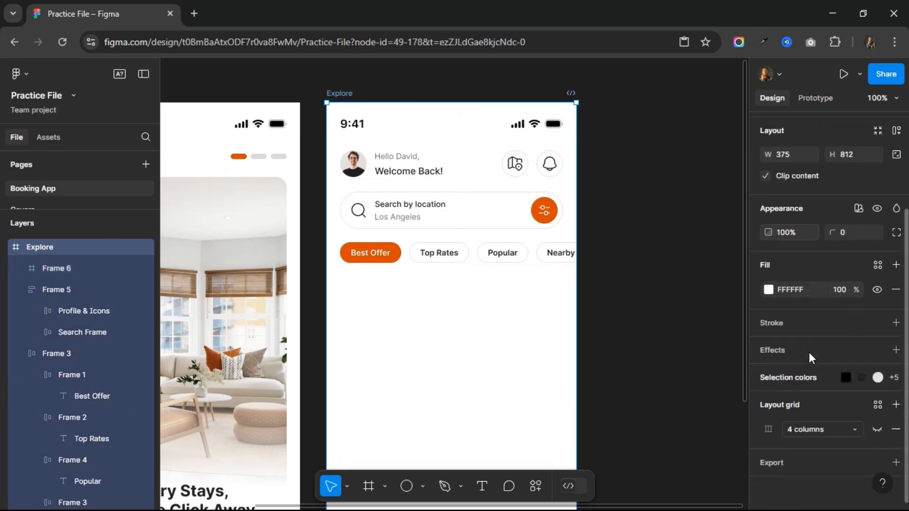
click(876, 431)
scroll(510, 272, down, 3)
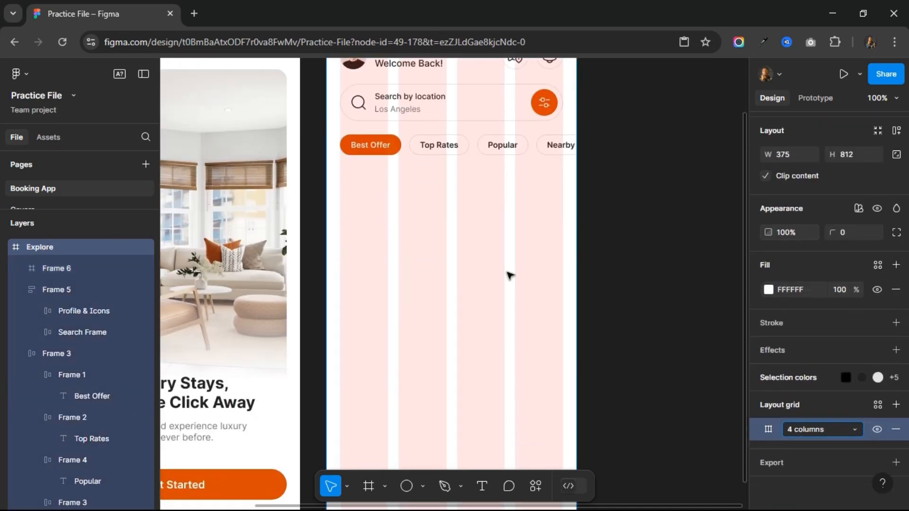
Nudge the empty frame below the filter buttons up to Y 261.
click(481, 267)
key(Up)
key(Up)
key(Up)
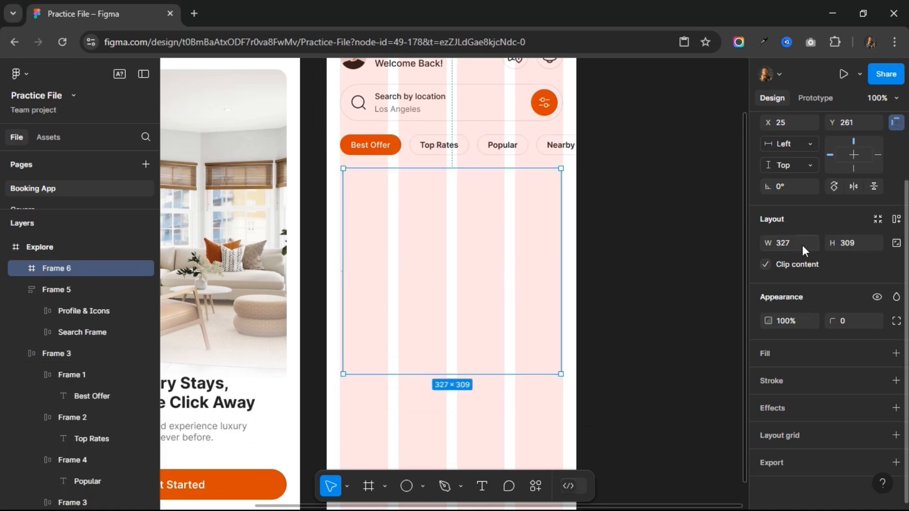
Set the empty frame's width to 335 and centre it horizontally on the Explore screen.
text(335)
key(Return)
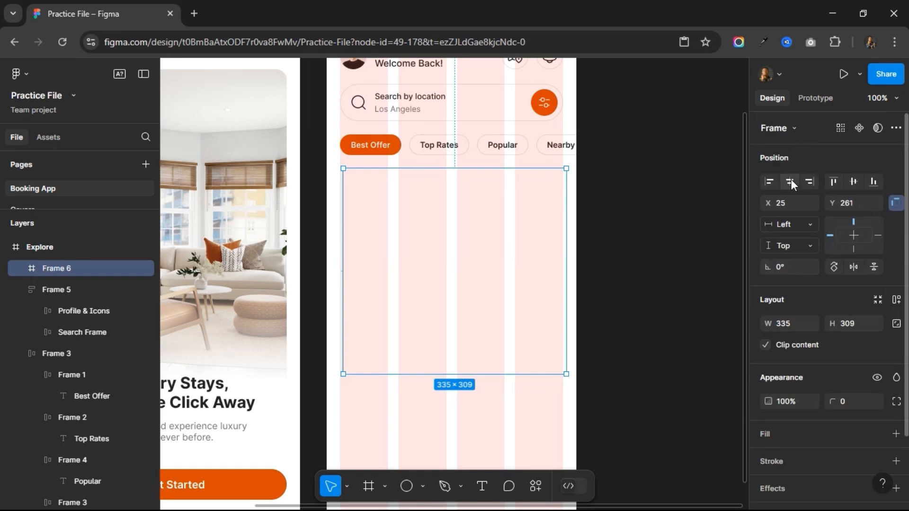
click(790, 182)
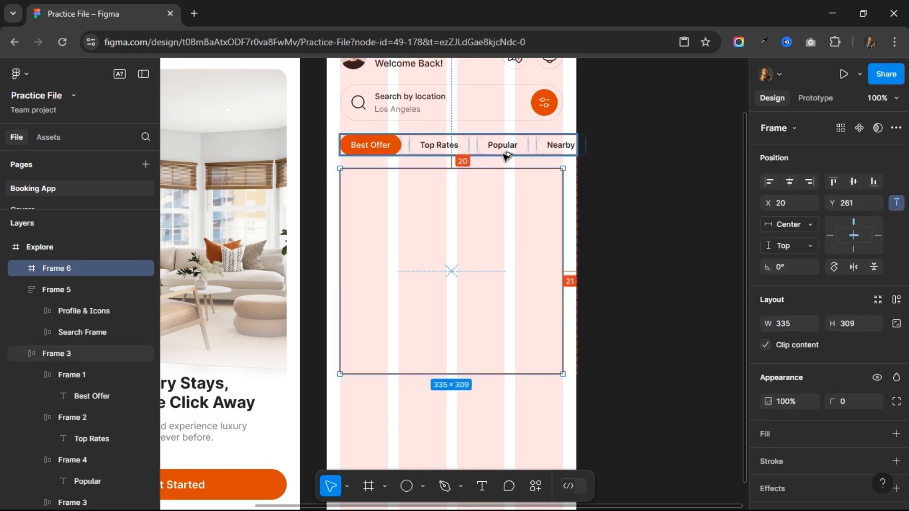
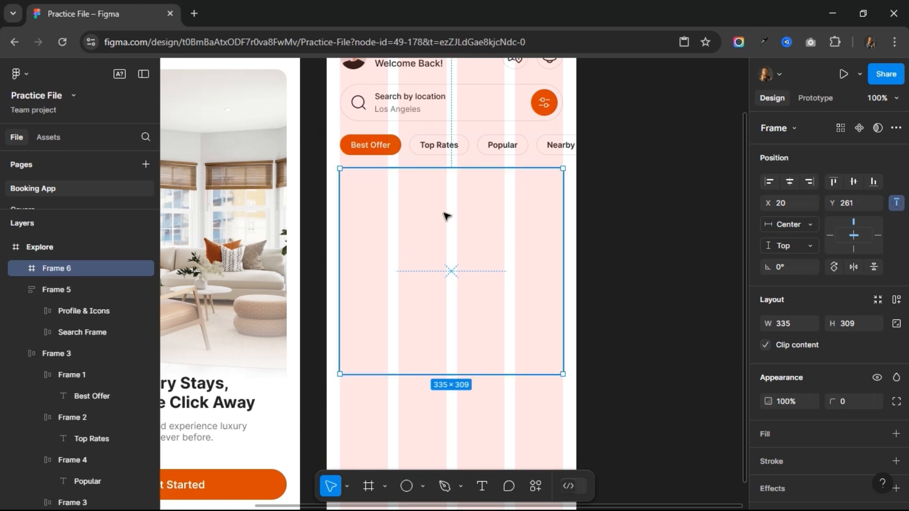
Run the Unsplash plugin on the empty frame and search it for "bedroom interior".
drag(447, 216, 552, 211)
right_click(552, 212)
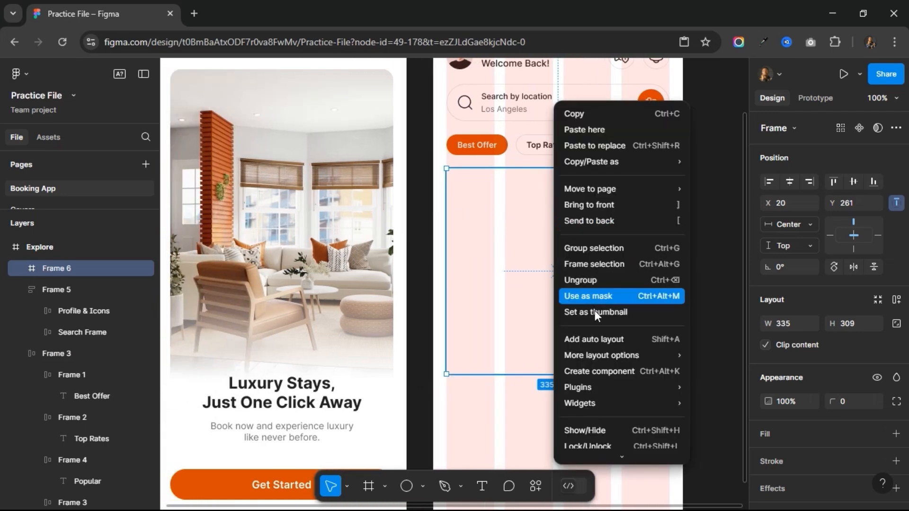
mouse_move(613, 390)
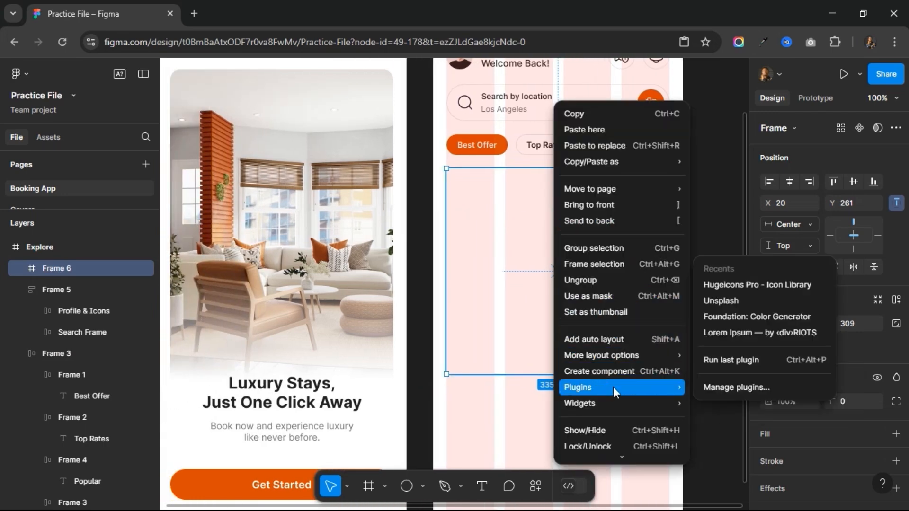
click(735, 302)
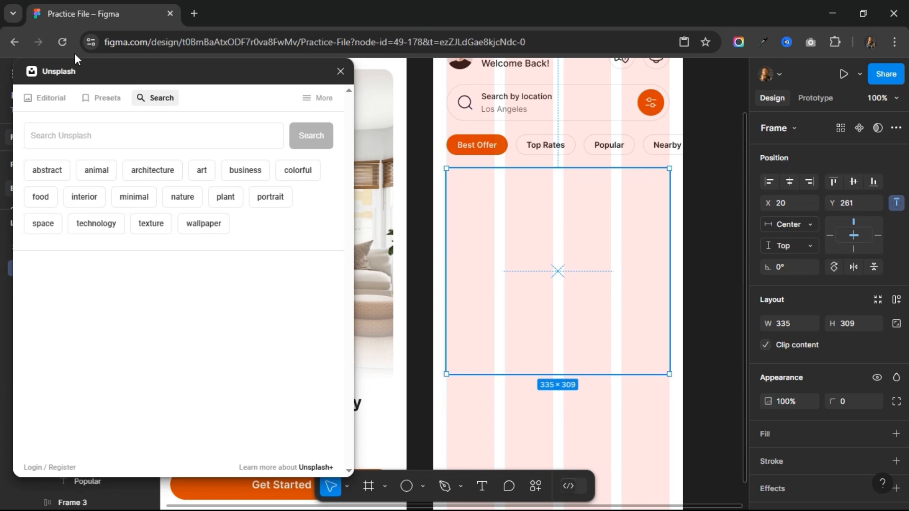
click(125, 139)
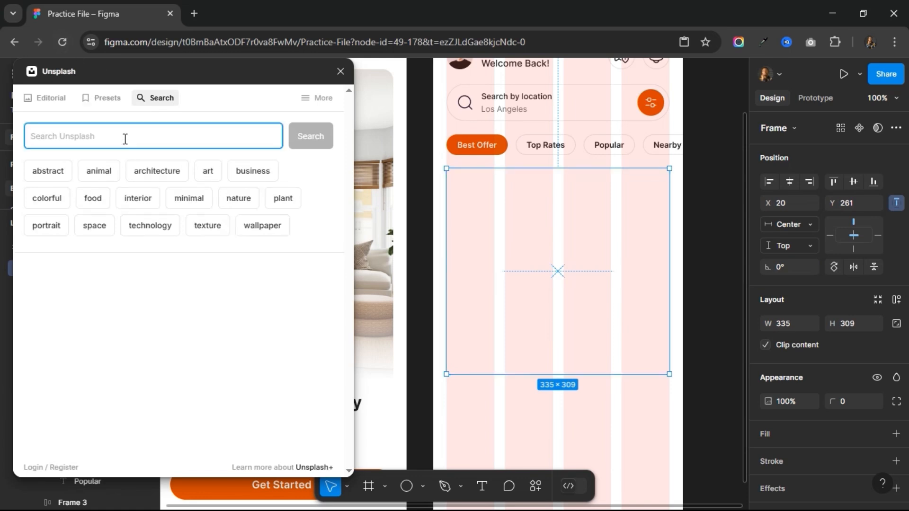
text(bedroom)
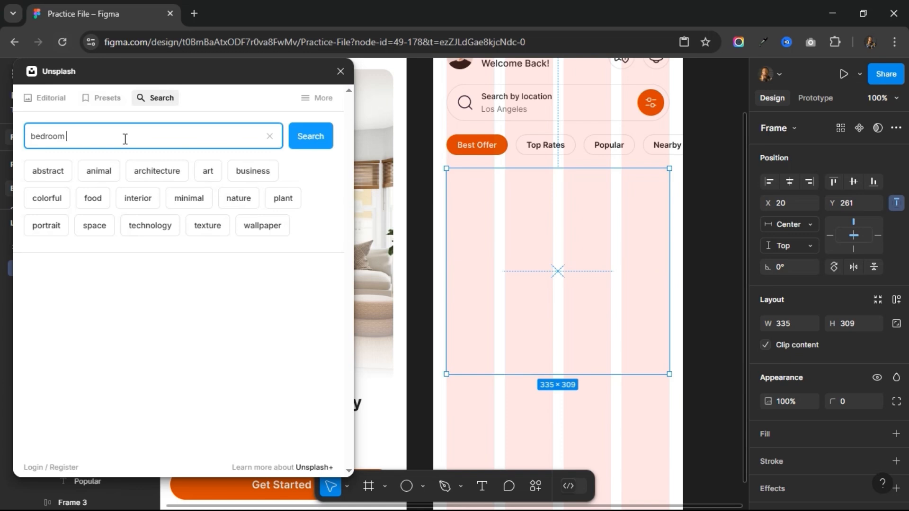
text( interior)
key(Return)
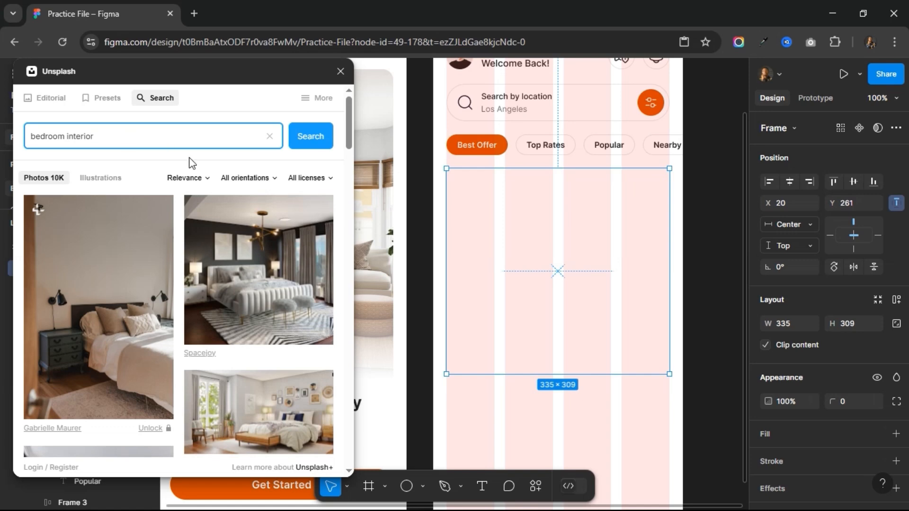
Fill the frame with the photo of a plant-decorated bedroom with orange pillows and close the Unsplash plugin.
scroll(254, 232, down, 5)
scroll(256, 233, down, 2)
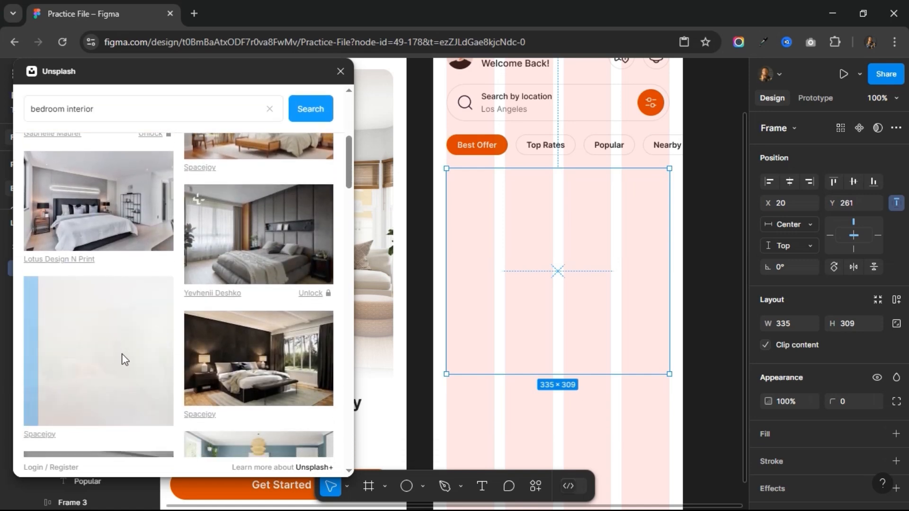
click(103, 347)
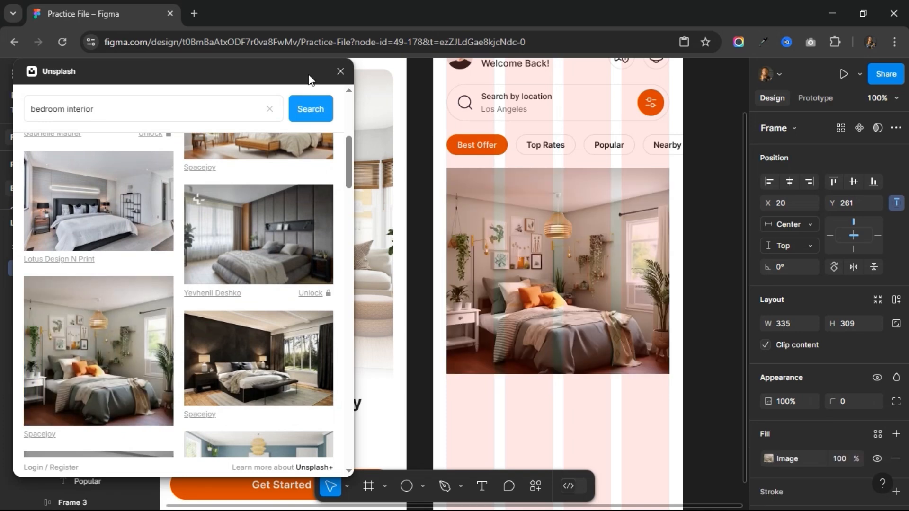
click(340, 72)
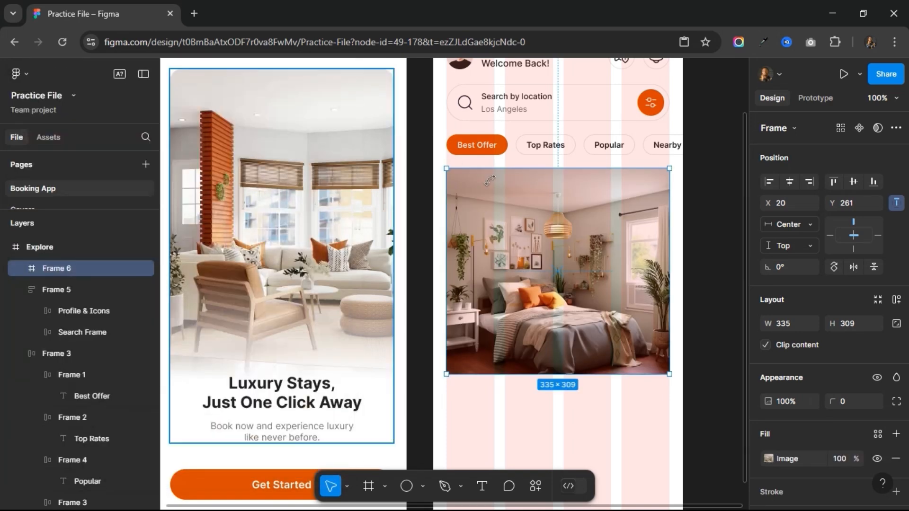
Set the bedroom photo frame's height to 335 and its corner radius to 16.
click(854, 323)
text(335)
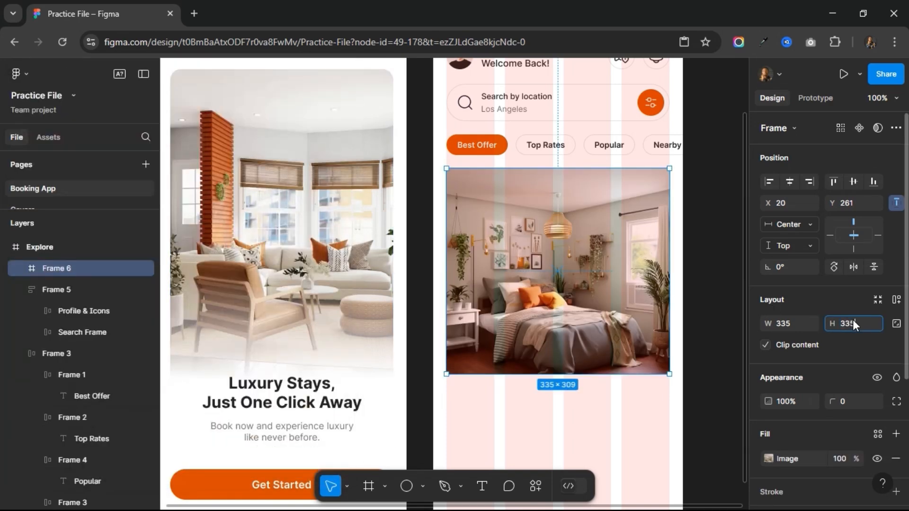
key(Return)
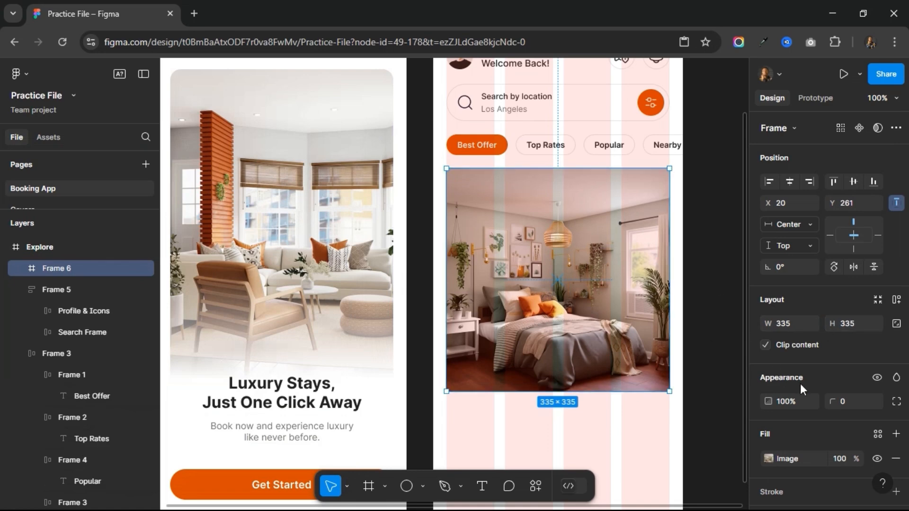
click(849, 404)
text(16)
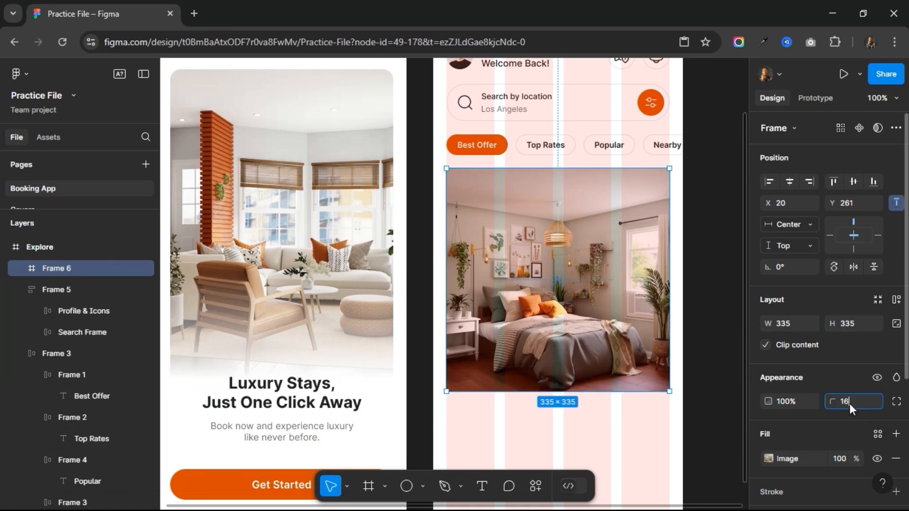
key(Return)
Copy the orange filter button from the search bar into the bedroom photo frame.
scroll(643, 386, right, 5)
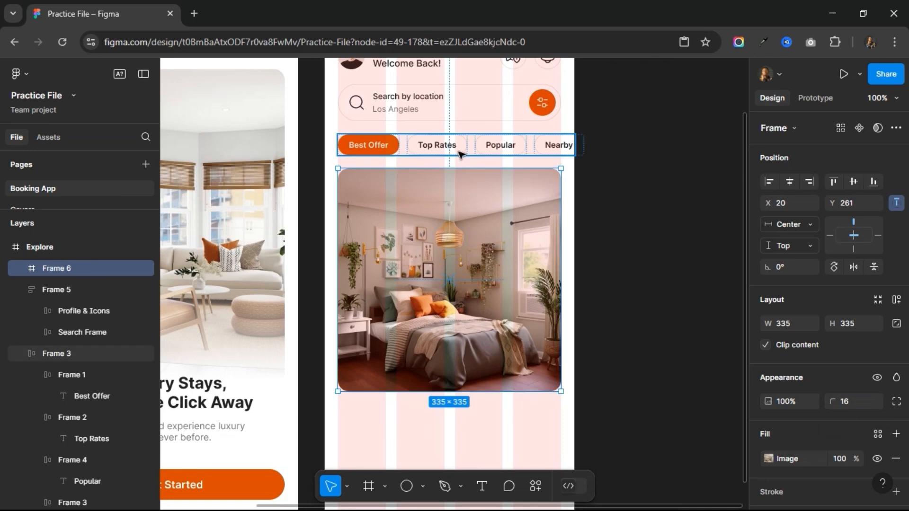
click(543, 103)
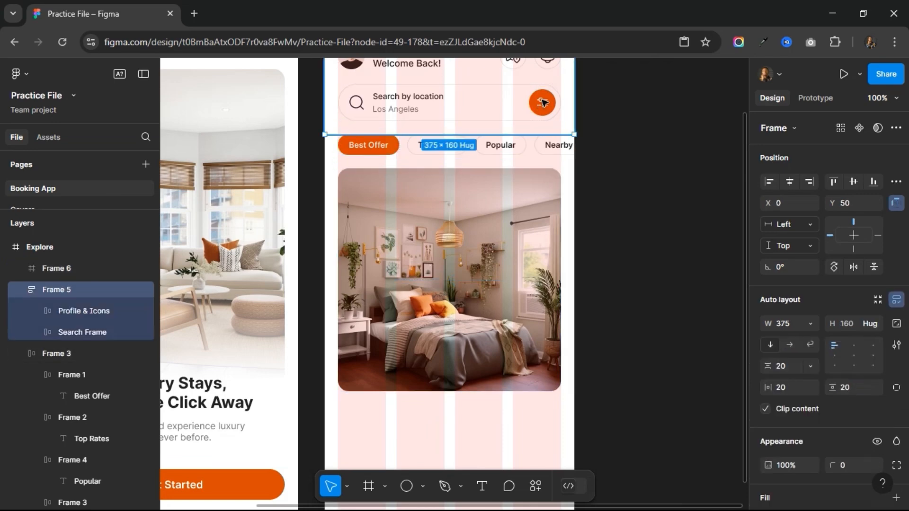
double_click(544, 104)
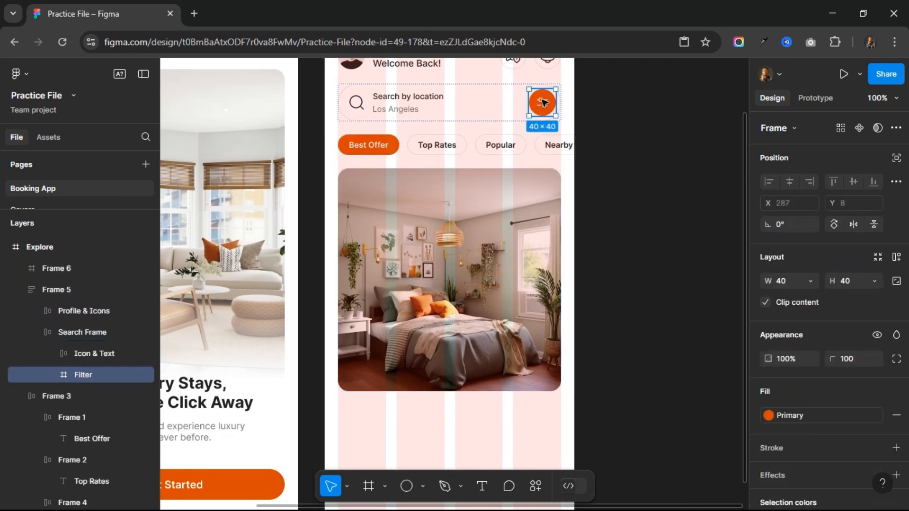
click(538, 199)
key(ctrl+v)
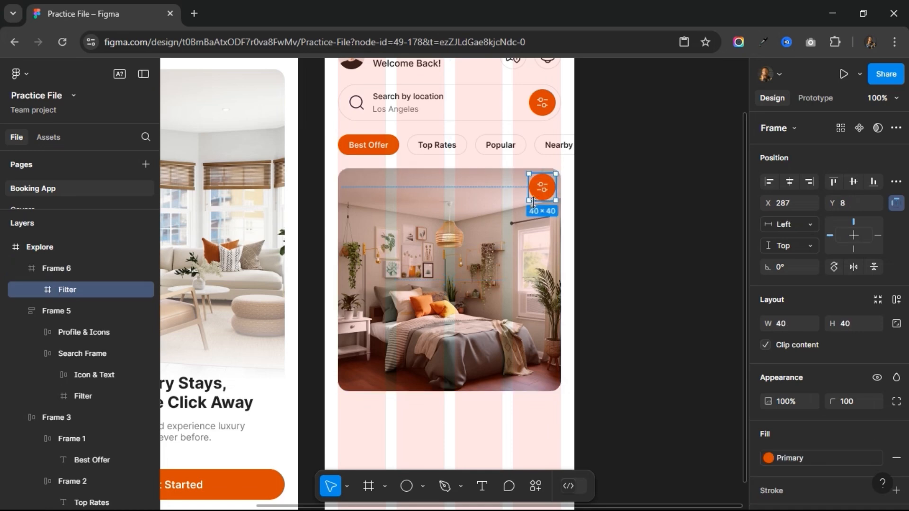
Nudge the copied filter button inside the photo frame to X 275, Y 20.
key(Down)
key(Down)
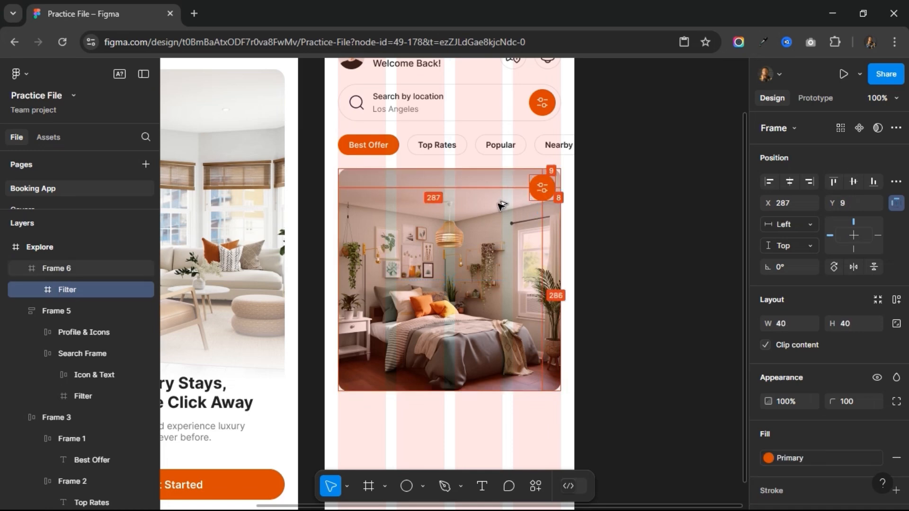
key(shift+Down)
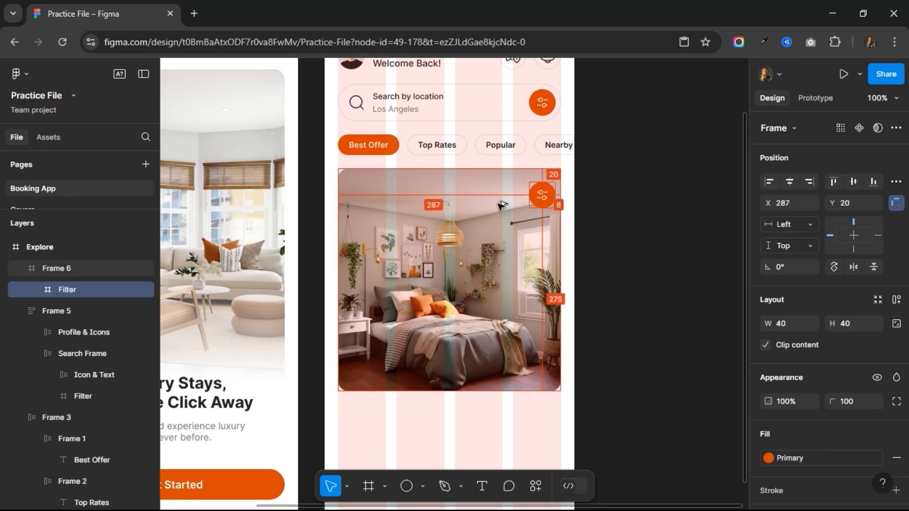
key(Left)
key(Left)
key(Left)
key(Left)
key(Left)
key(Left)
key(Left)
key(Left)
key(Left)
key(Left)
key(Left)
key(Left)
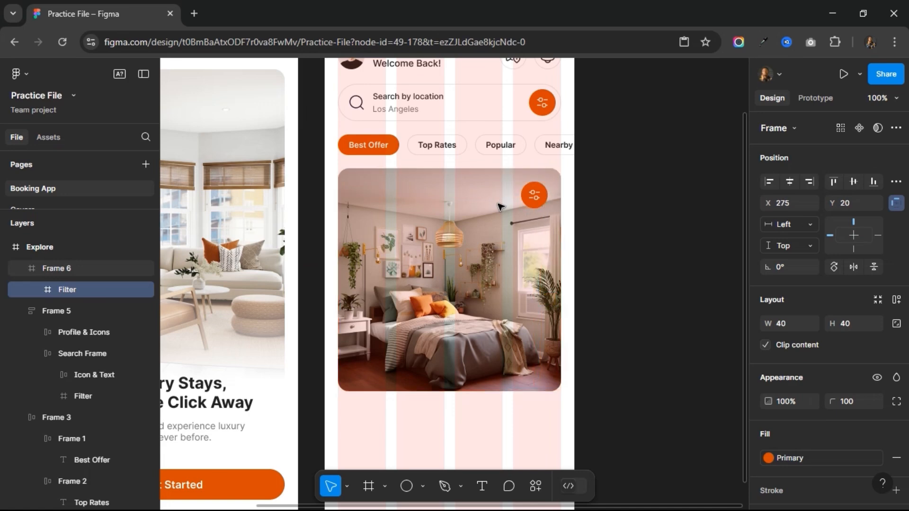
Detach the Primary colour style from the copied button's fill and set the fill to FFFFFF.
scroll(820, 364, down, 2)
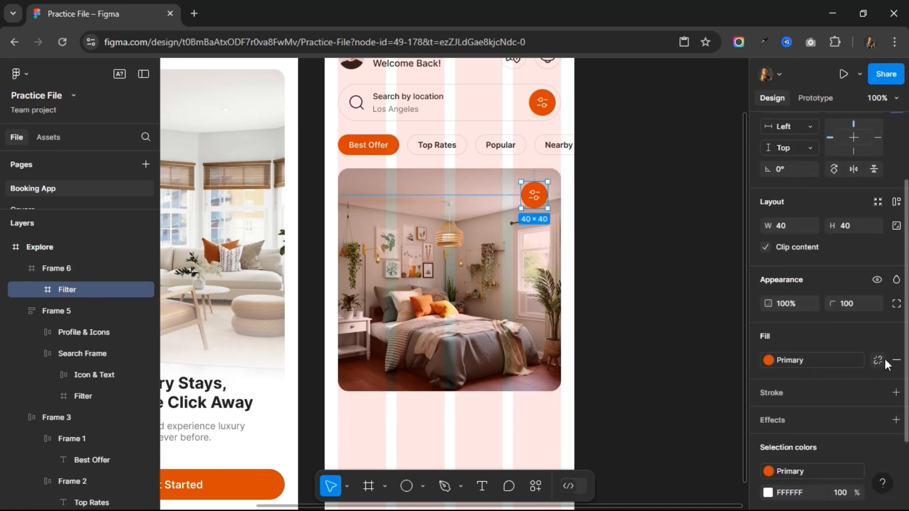
click(885, 359)
click(806, 361)
text(ffffff)
key(Return)
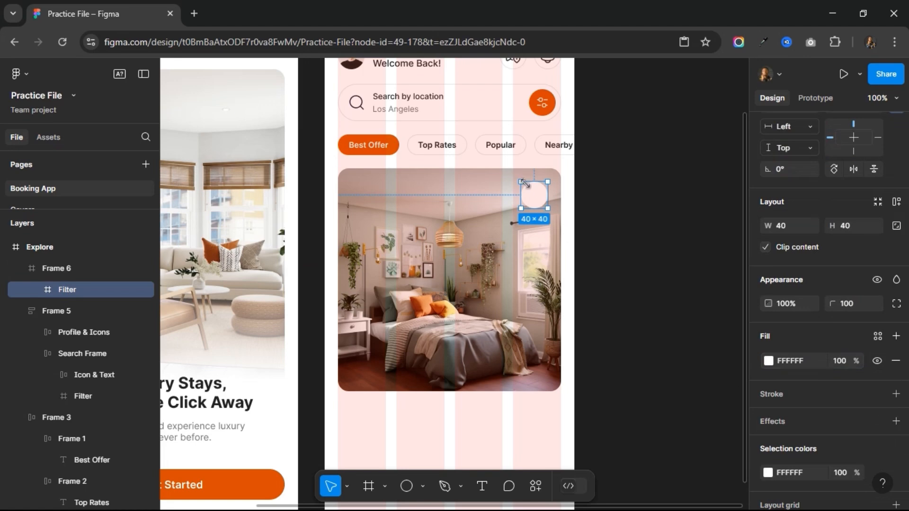
Apply the Grey Text colour style to the filter icon inside the white button.
double_click(537, 200)
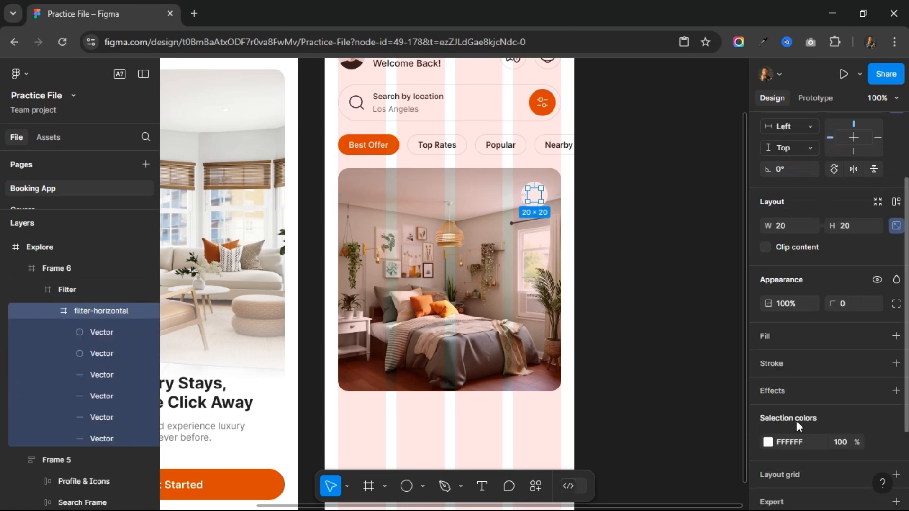
click(876, 442)
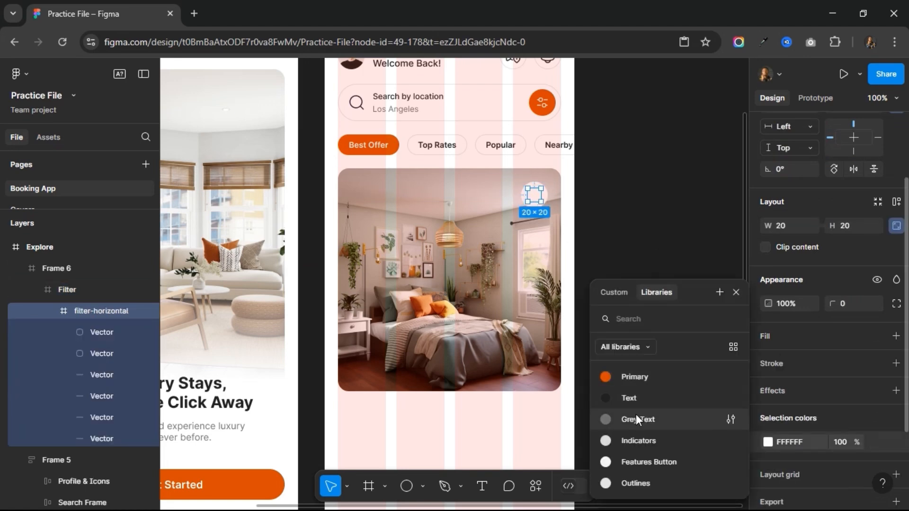
click(637, 420)
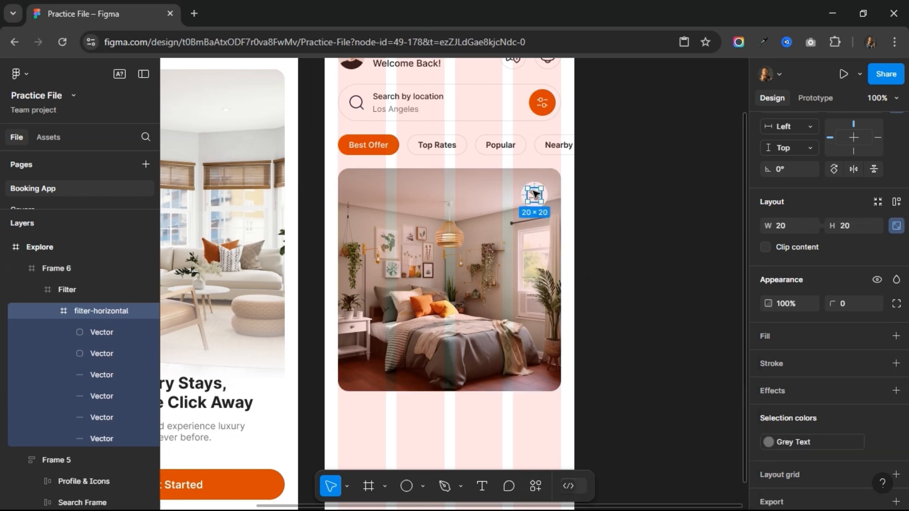
Swap the white button's icon for the free "favourite" heart icon using the Hugeicons Pro plugin, searching for "heart", and close the plugin.
right_click(534, 194)
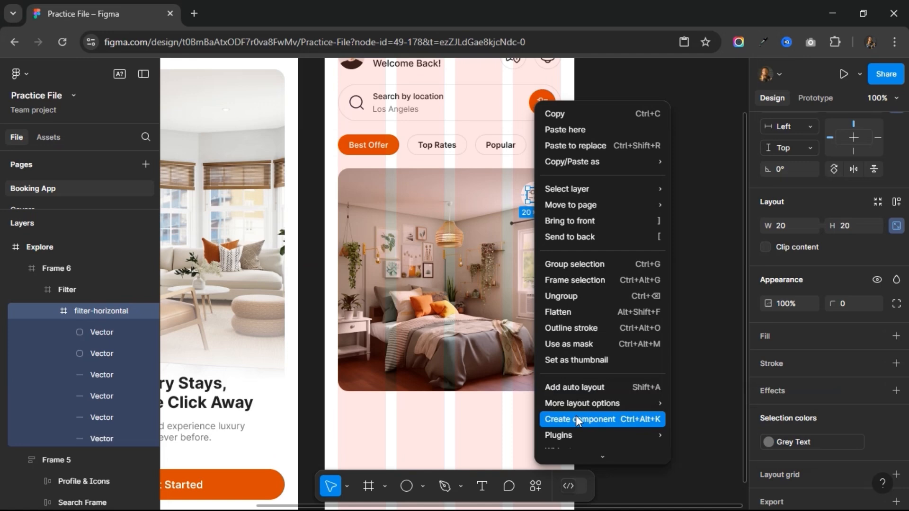
mouse_move(577, 438)
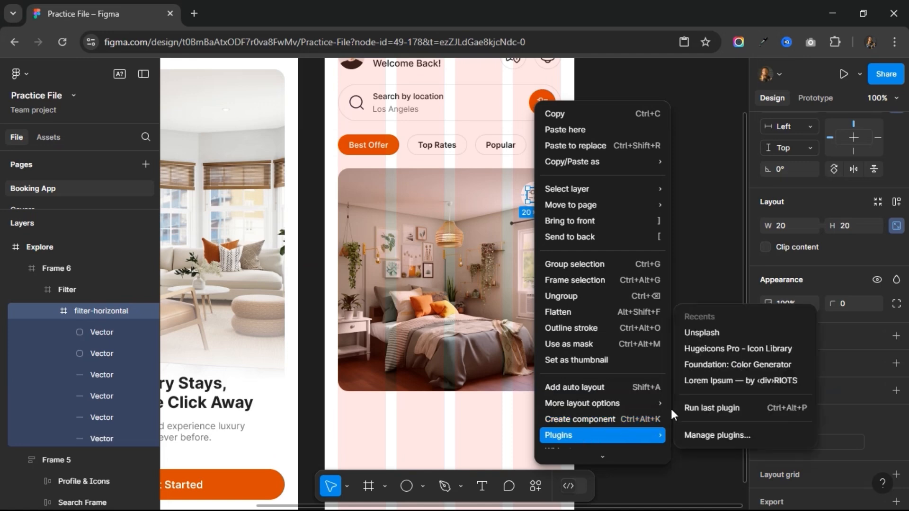
click(697, 348)
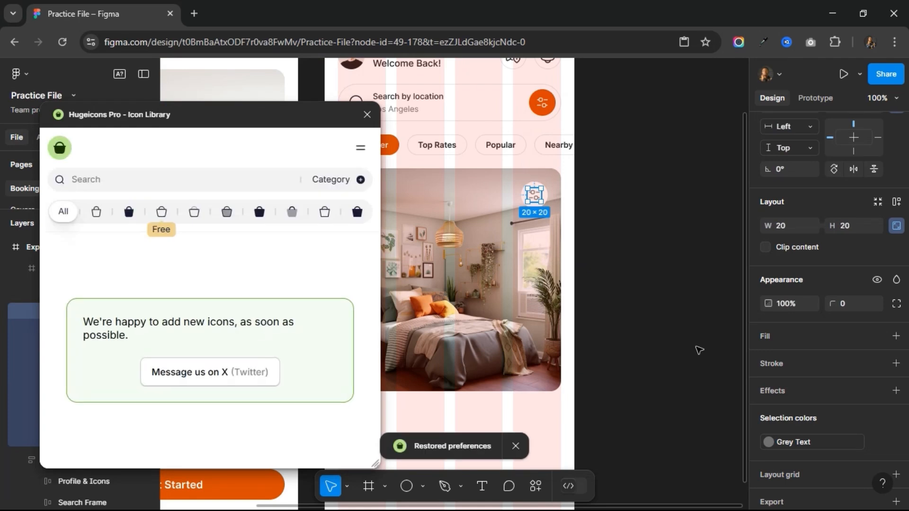
click(162, 212)
click(142, 181)
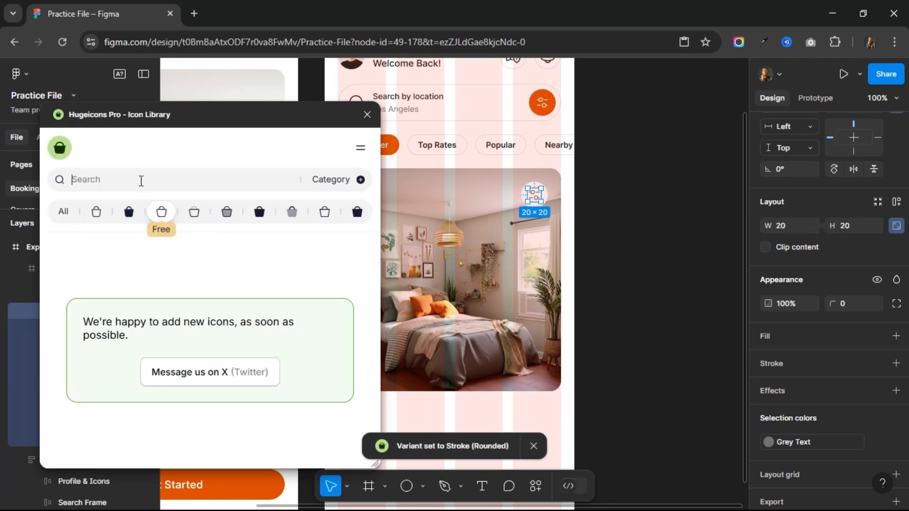
text(heart)
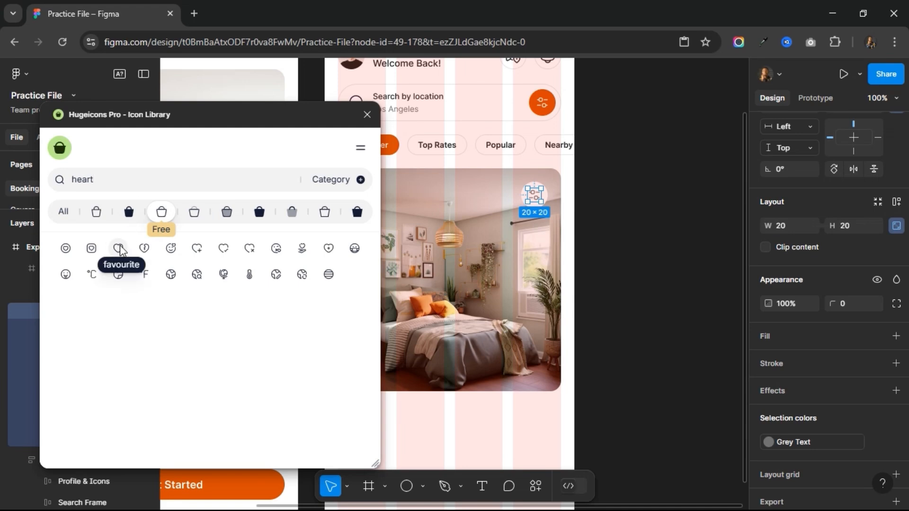
click(121, 250)
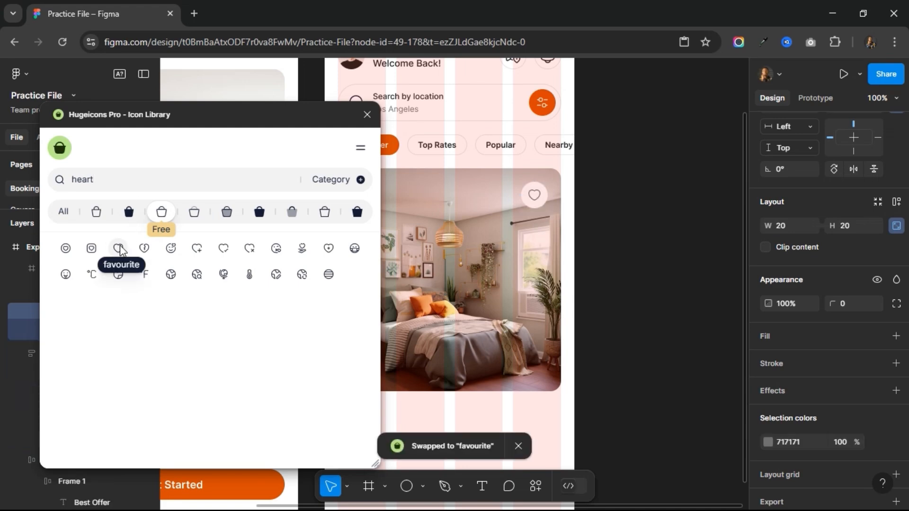
click(368, 114)
Draw a small circle about 15 × 15 in the empty area below the bedroom photo.
scroll(486, 224, down, 1)
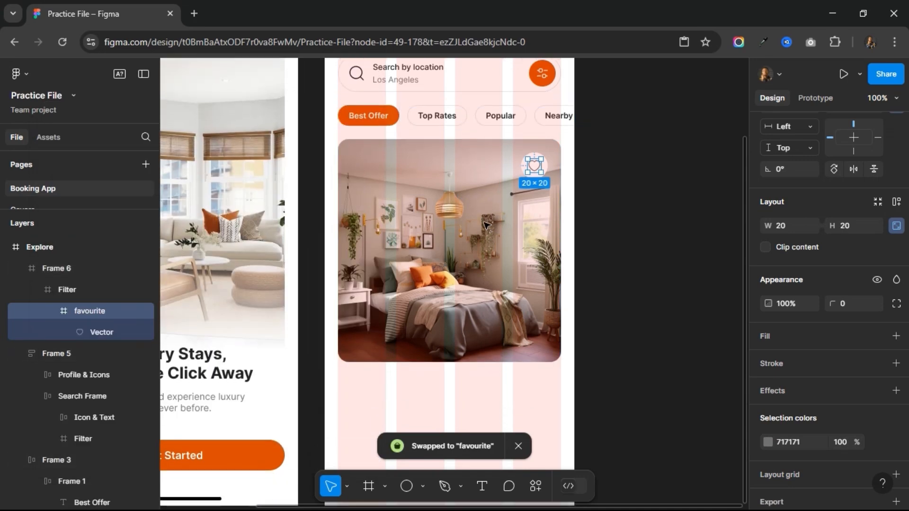
scroll(486, 224, down, 2)
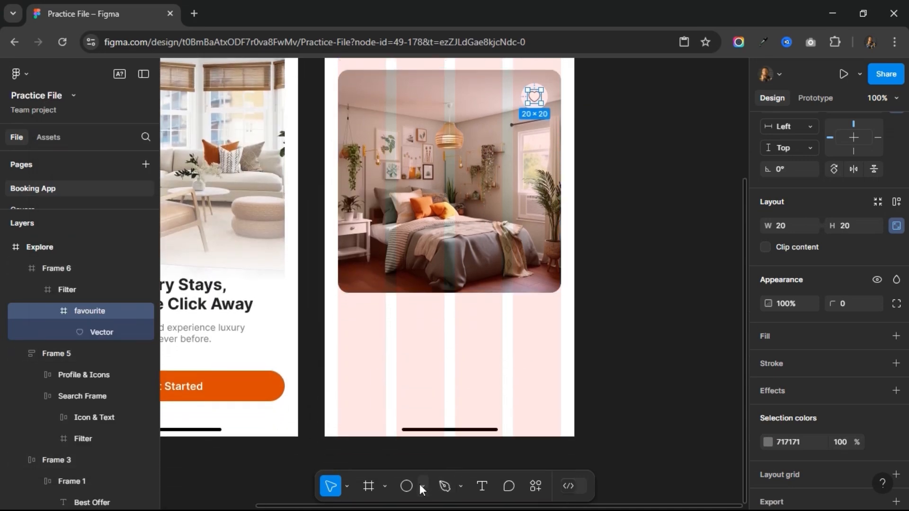
click(412, 486)
drag(409, 324, 420, 332)
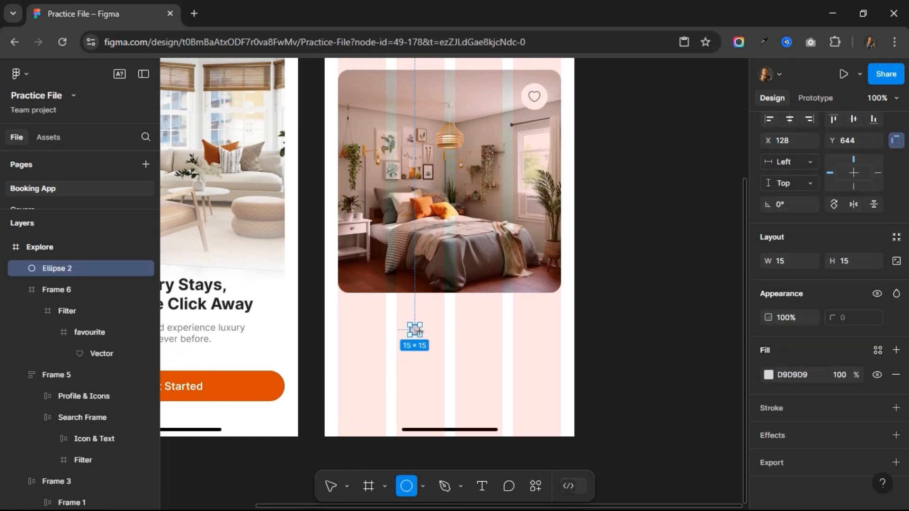
Lock the circle's aspect ratio and set its size to 8 × 8.
click(897, 261)
click(854, 260)
text(12)
key(Return)
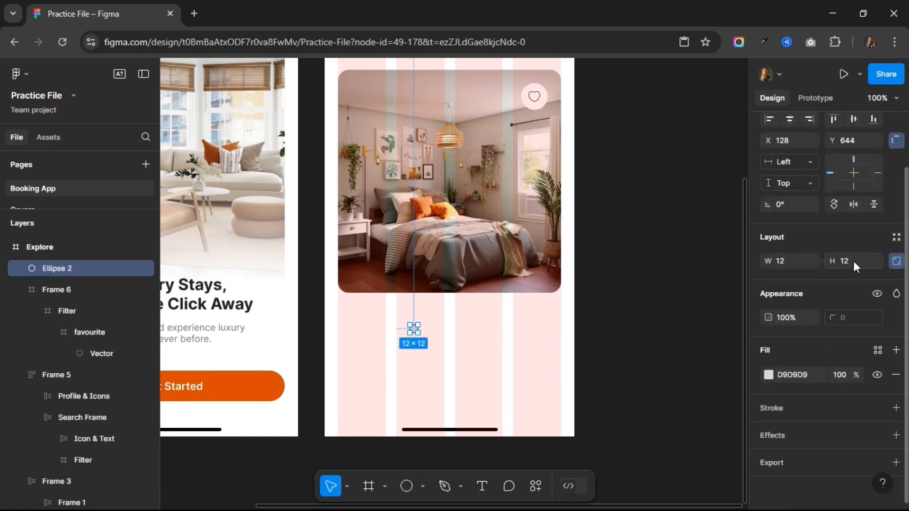
text(8)
key(Return)
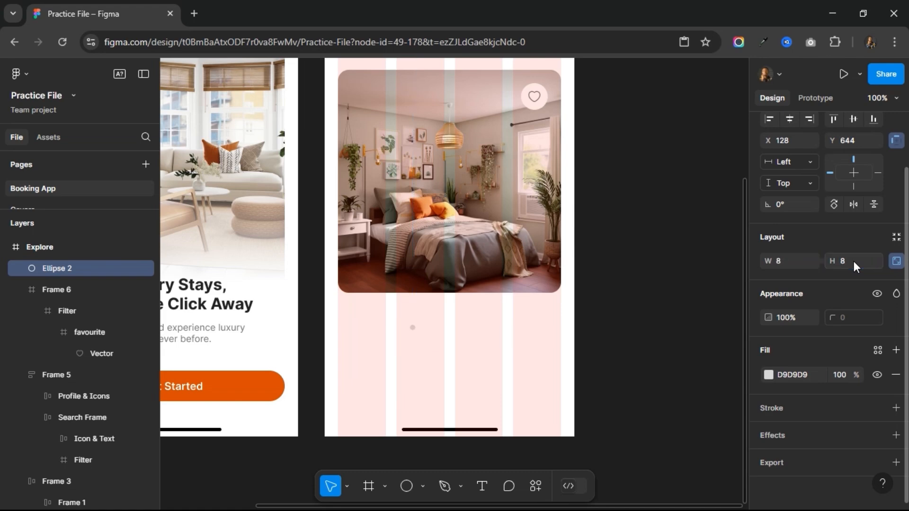
Duplicate the circle into a row of three dots held in a horizontal auto layout with 4 spacing.
key(ctrl+plus)
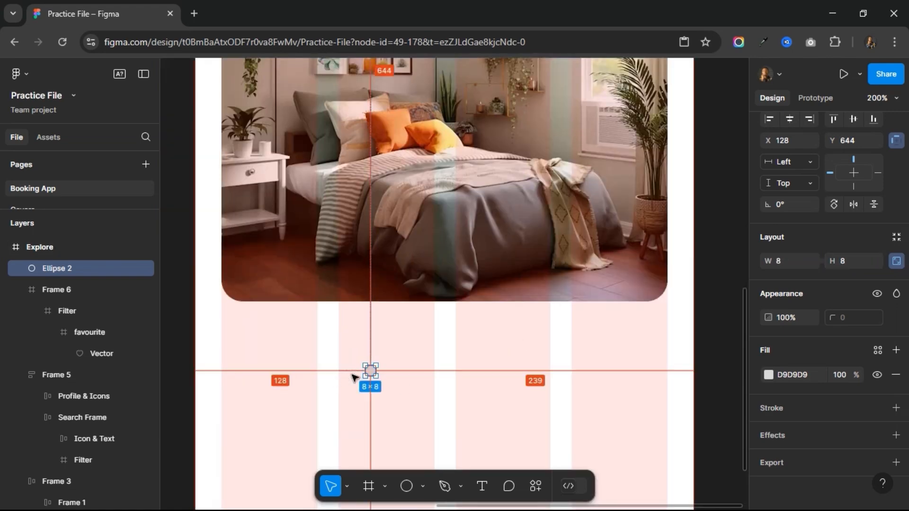
drag(386, 372, 387, 372)
shift+click(371, 372)
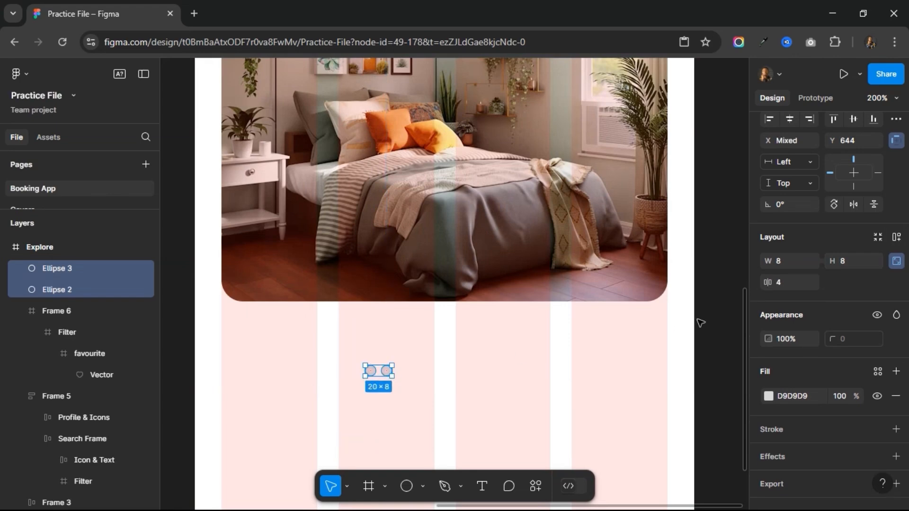
key(shift+a)
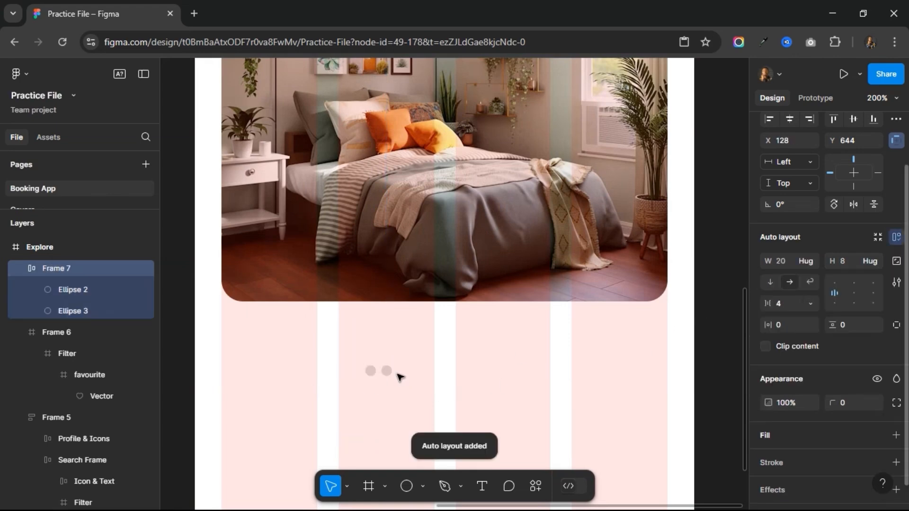
double_click(388, 372)
key(ctrl+d)
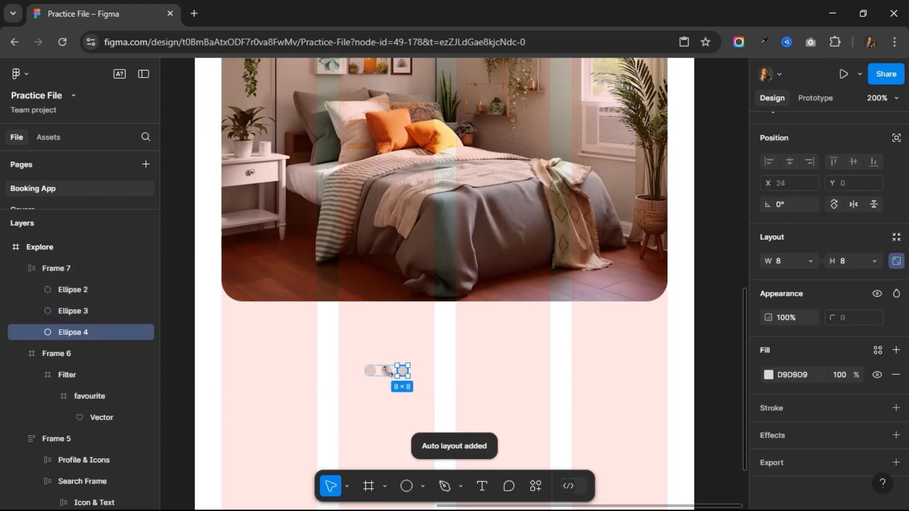
Apply the Primary colour style to the fill of the first dot in the row.
click(371, 371)
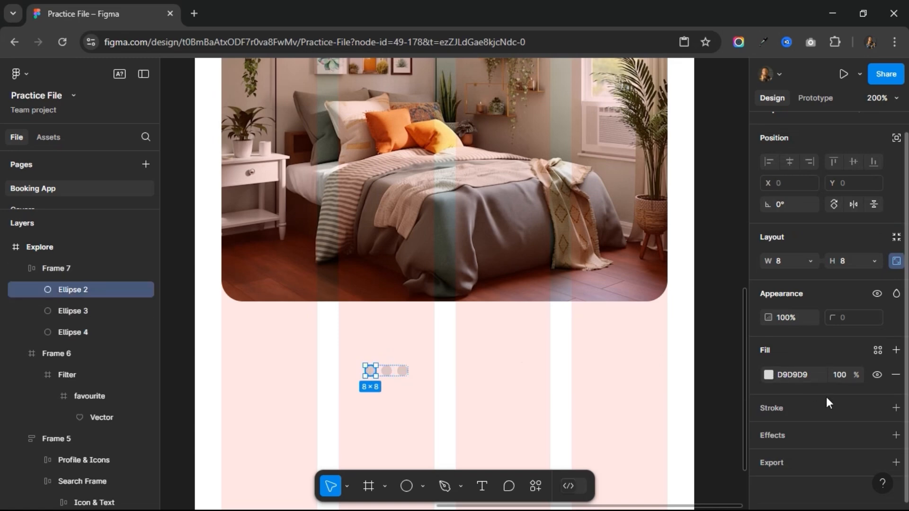
click(877, 351)
click(635, 376)
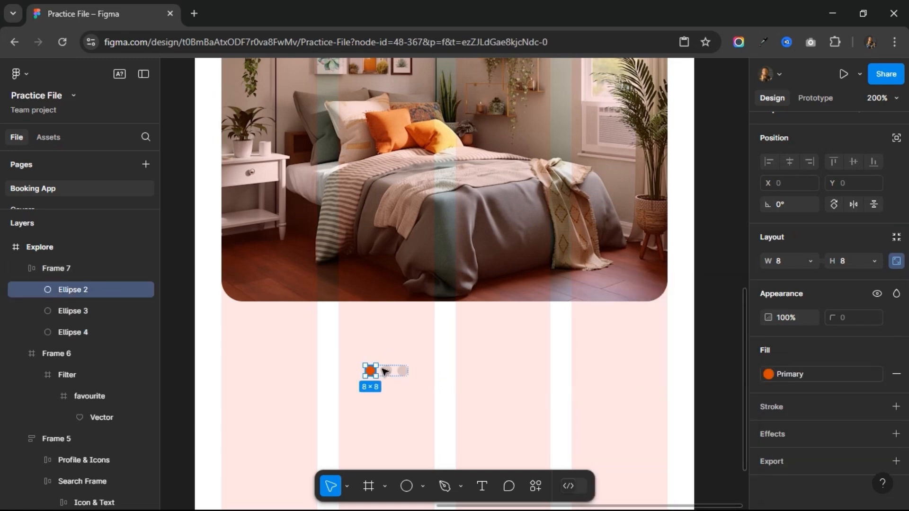
key(Escape)
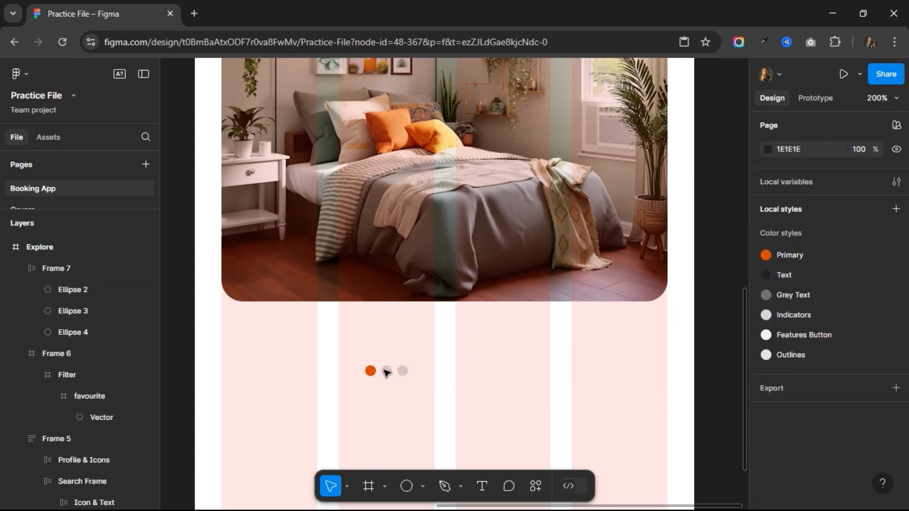
Move the row of dots into the bedroom photo frame, centred horizontally near its lower edge at Y 315.
click(385, 371)
drag(416, 290, 416, 284)
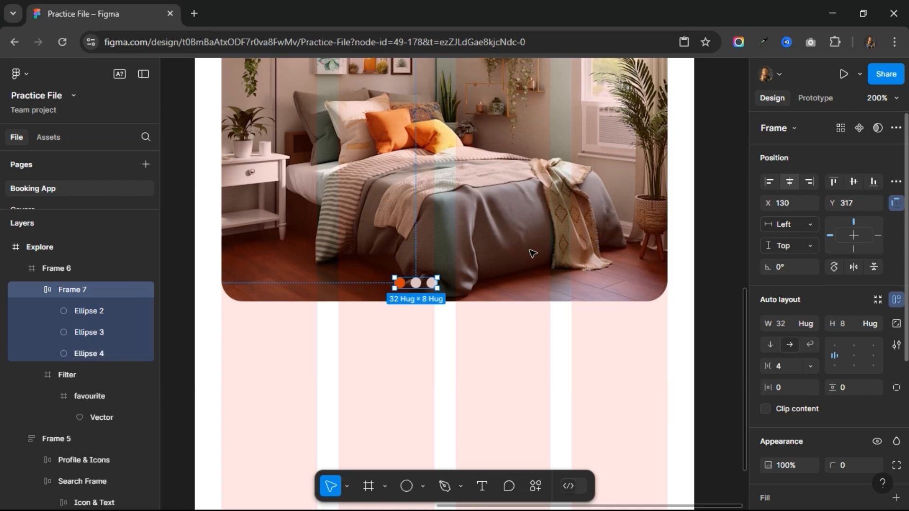
key(alt)
key(alt+Up)
key(alt+Up)
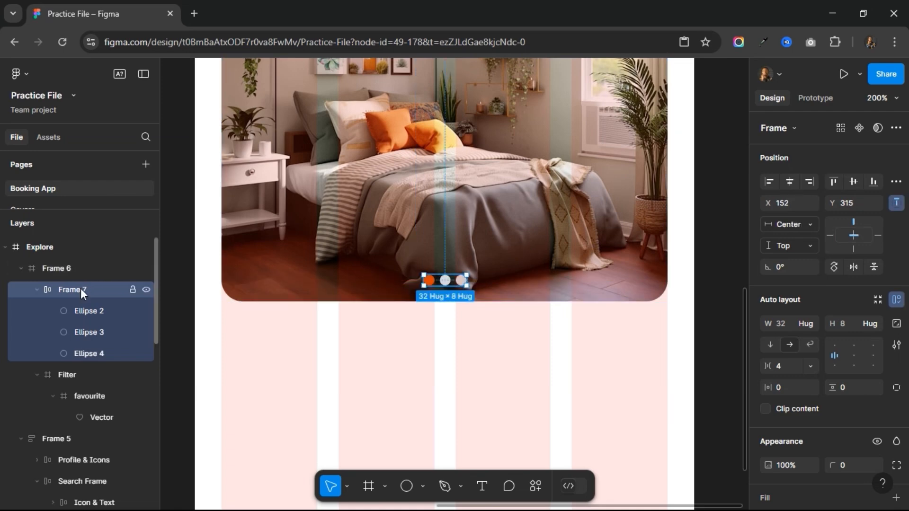
Rename the auto layout frame holding the three dots as Indicators.
click(58, 266)
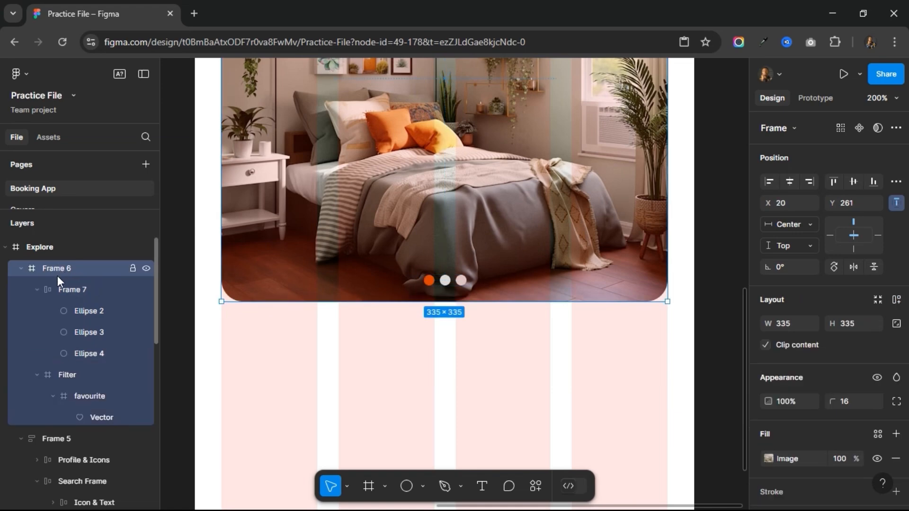
click(64, 290)
double_click(72, 290)
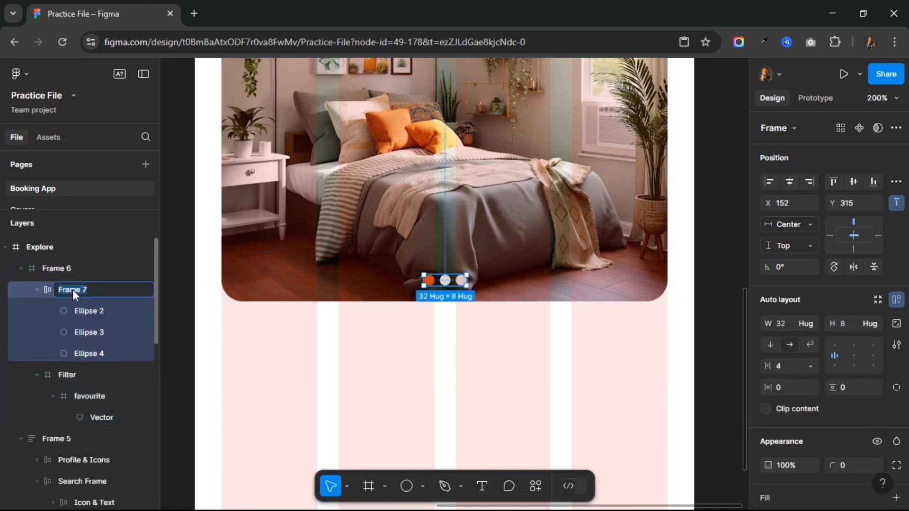
text(Indicators)
key(Return)
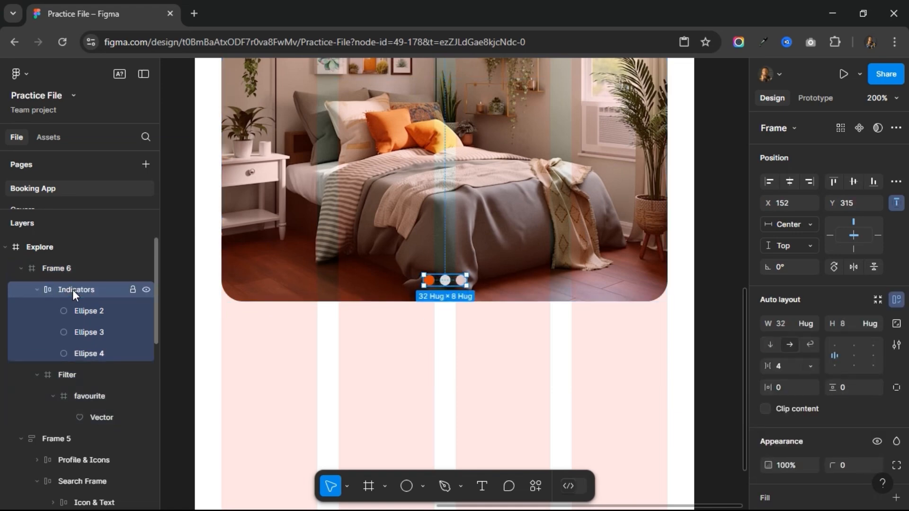
Rename the bedroom photo frame, Frame 6, as Product Img.
click(60, 269)
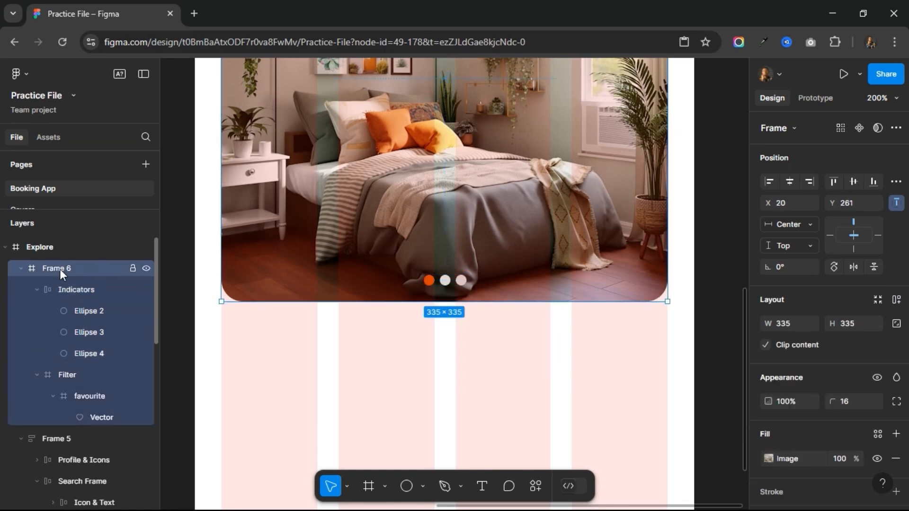
double_click(60, 269)
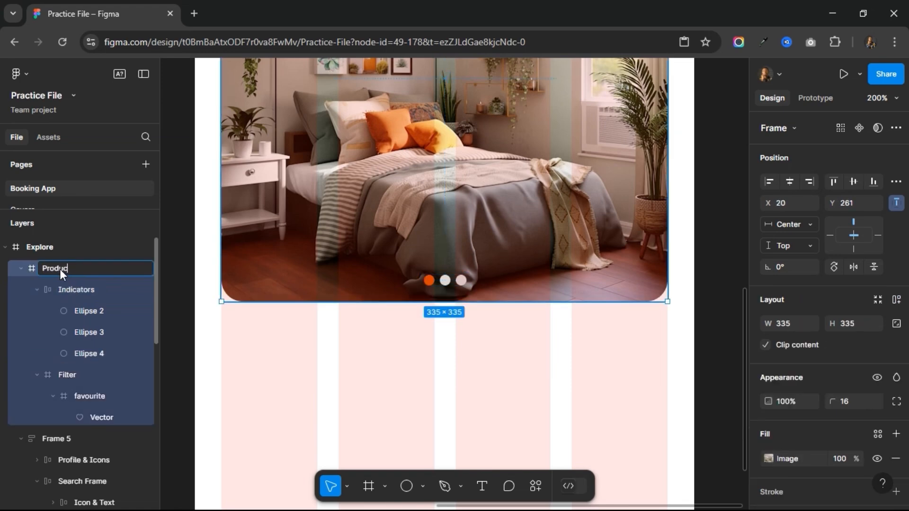
text(Product Img)
key(Return)
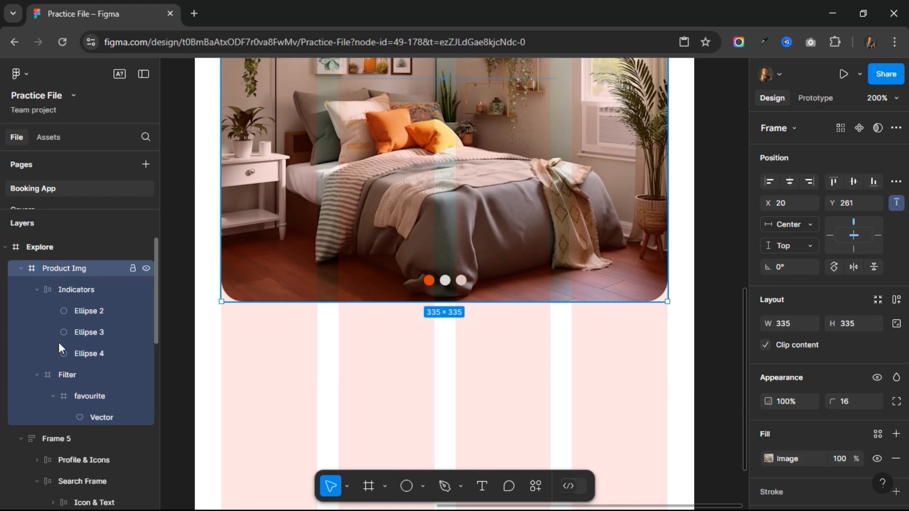
Rename the Filter frame inside Product Img as Wishlist, and collapse the Indicators and Wishlist layers.
click(36, 293)
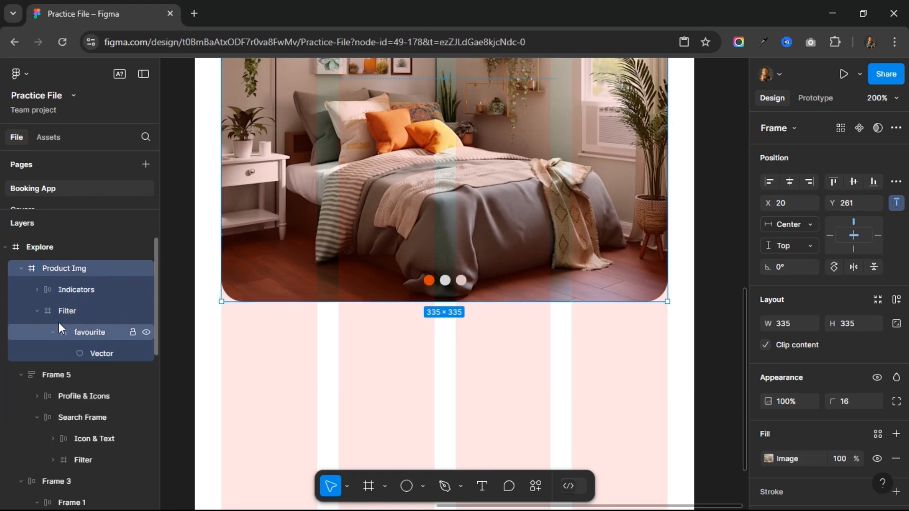
double_click(65, 320)
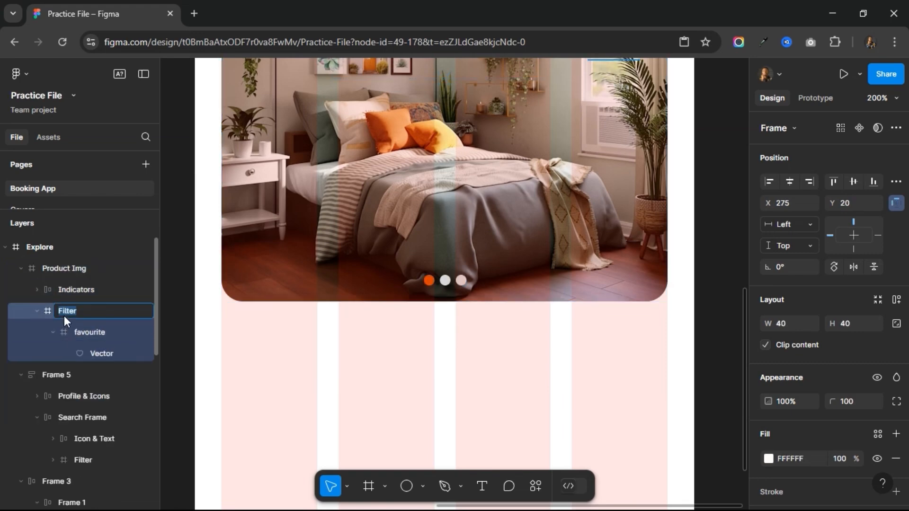
key(Return)
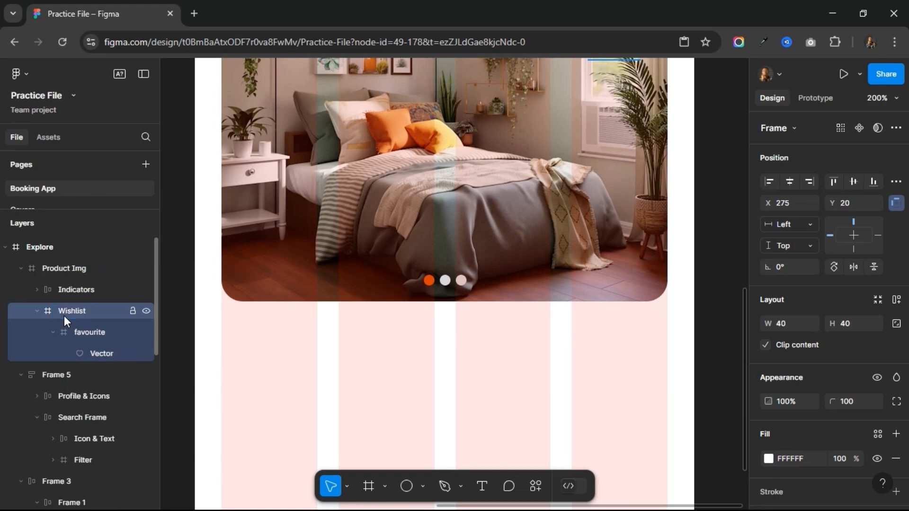
click(41, 313)
Hide the 4-column layout grid of the Explore frame.
scroll(340, 349, up, 4)
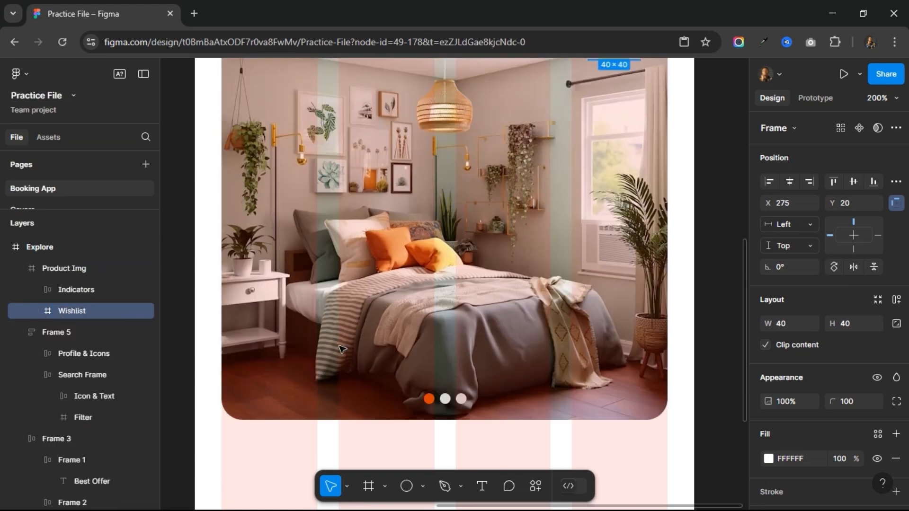
key(ctrl+minus)
scroll(341, 347, down, 2)
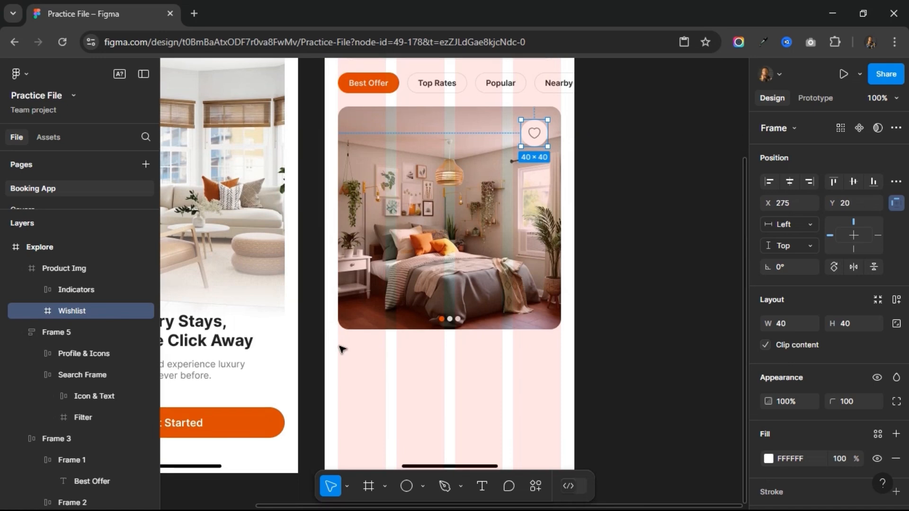
click(601, 298)
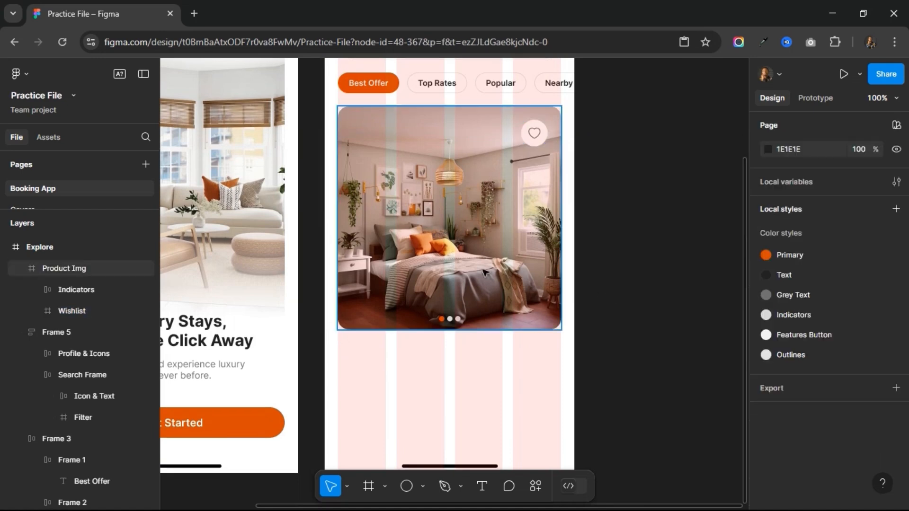
scroll(484, 273, up, 4)
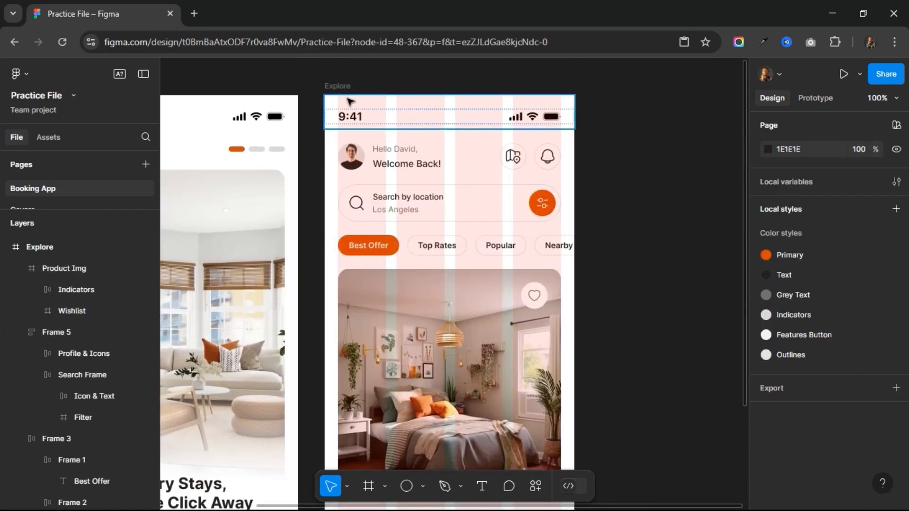
scroll(436, 303, down, 6)
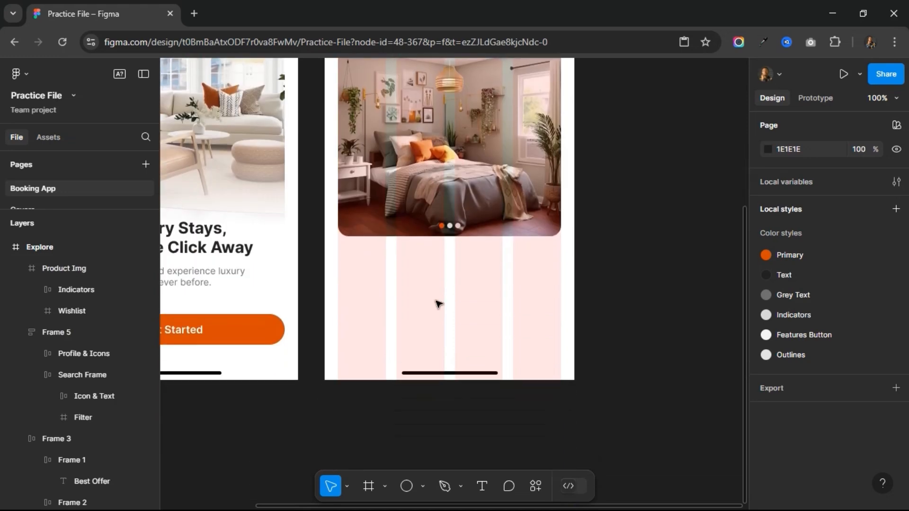
scroll(437, 303, up, 7)
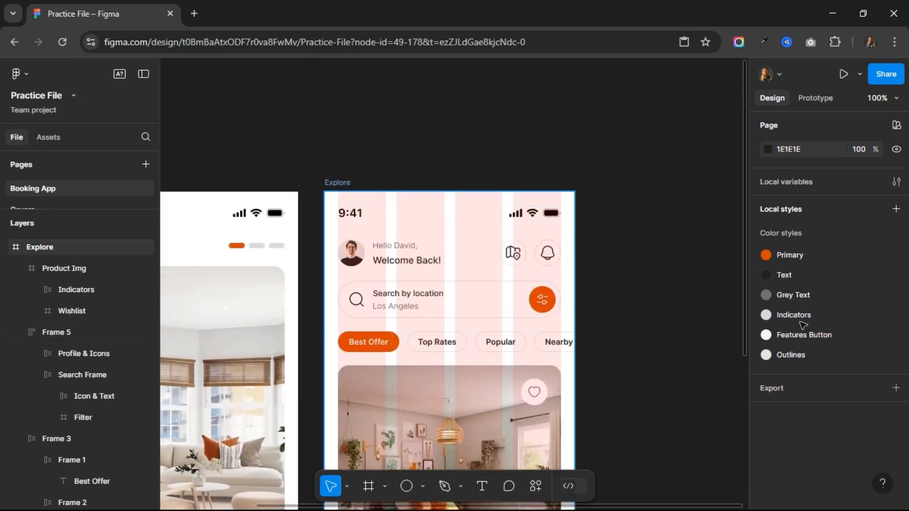
scroll(800, 322, down, 5)
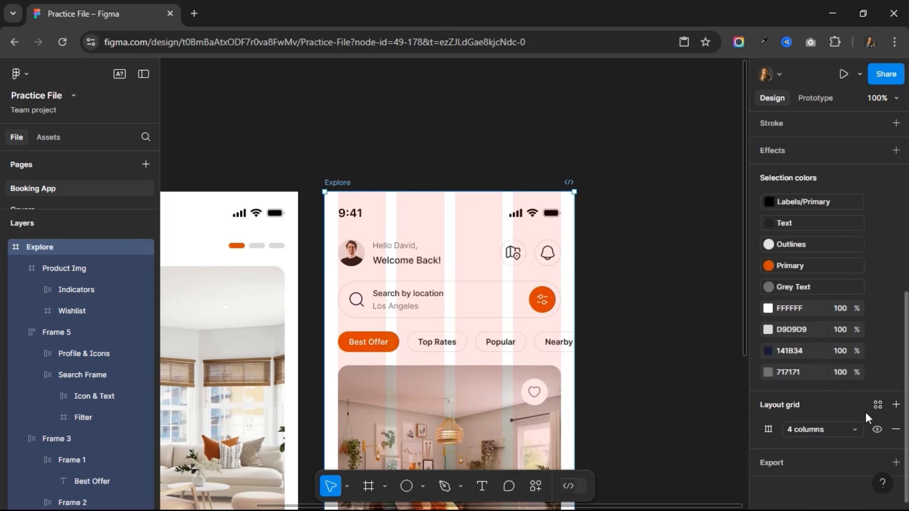
click(878, 429)
Add a text layer reading "3-Bedroom Apartment" in the empty area below the bedroom photo.
scroll(653, 406, down, 6)
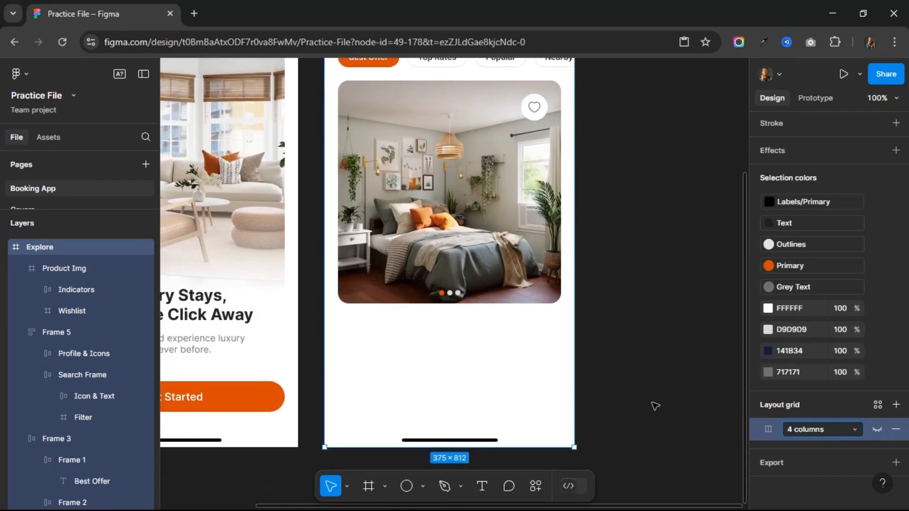
key(plus)
scroll(470, 376, down, 2)
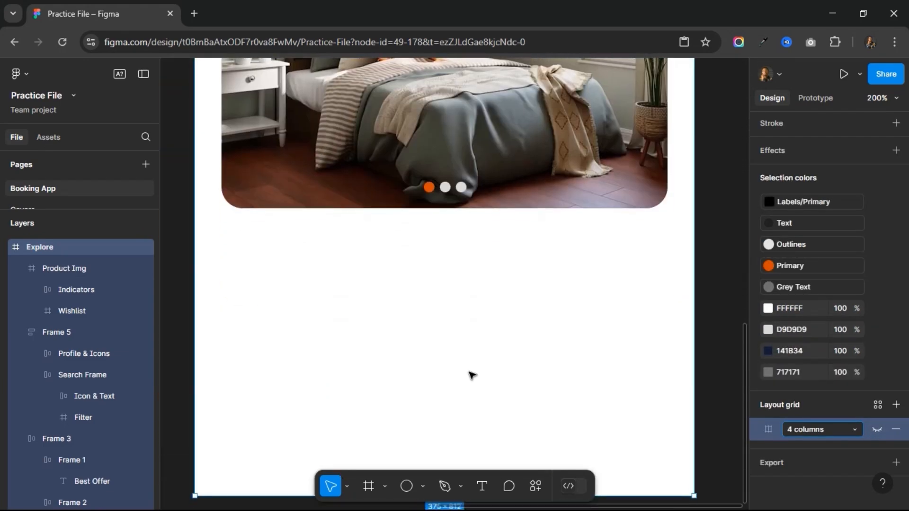
click(481, 485)
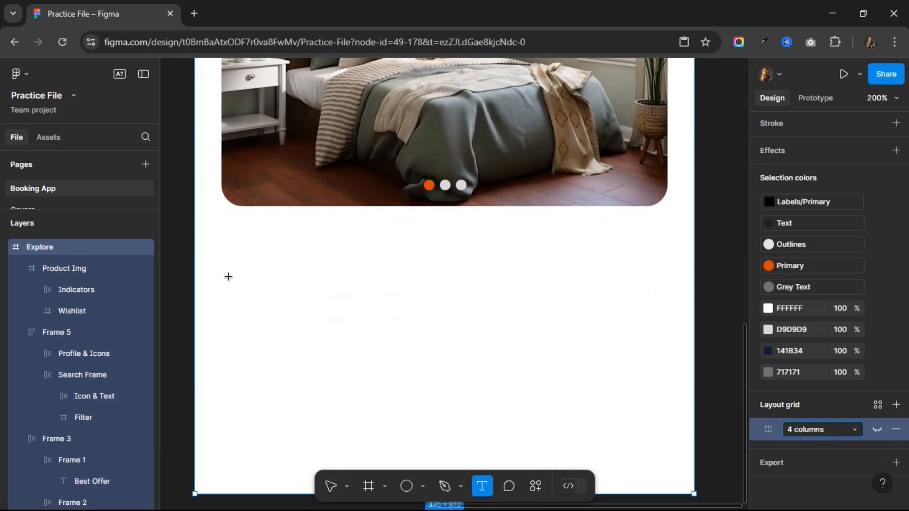
click(232, 244)
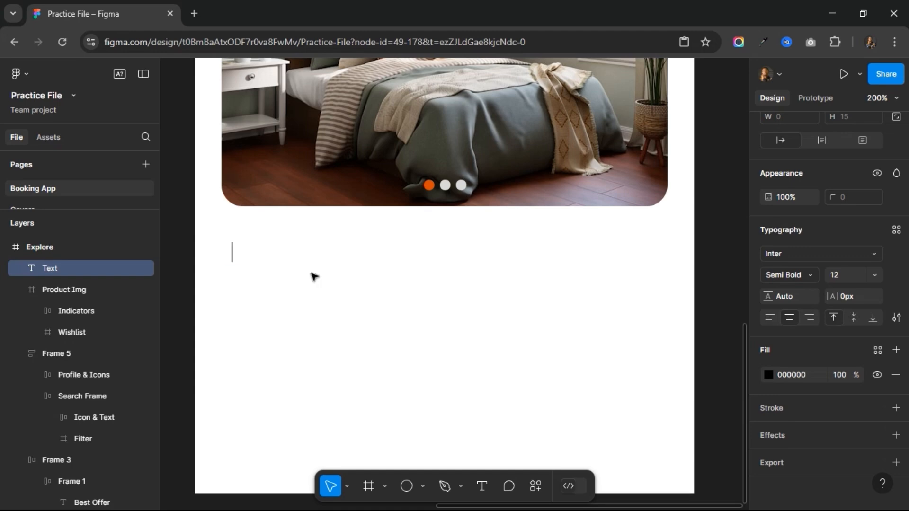
text(3- 8)
key(BackSpace)
key(BackSpace)
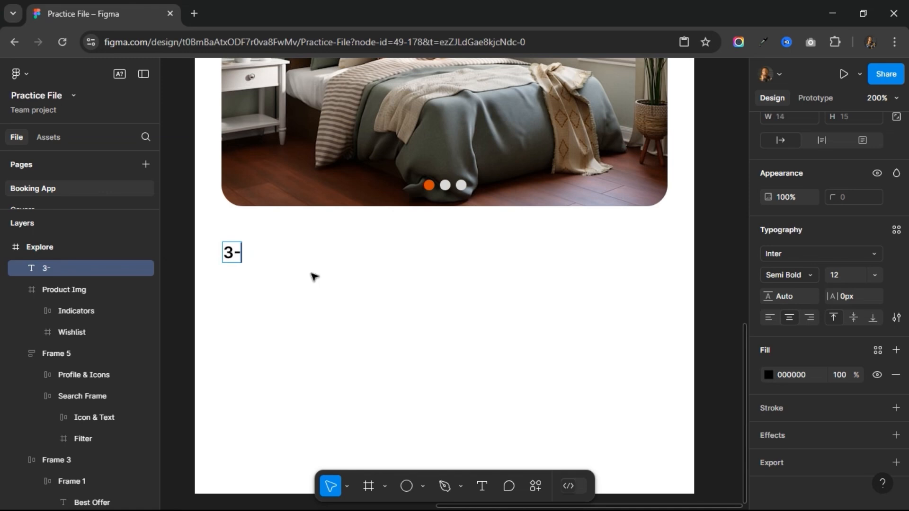
text(Bedr)
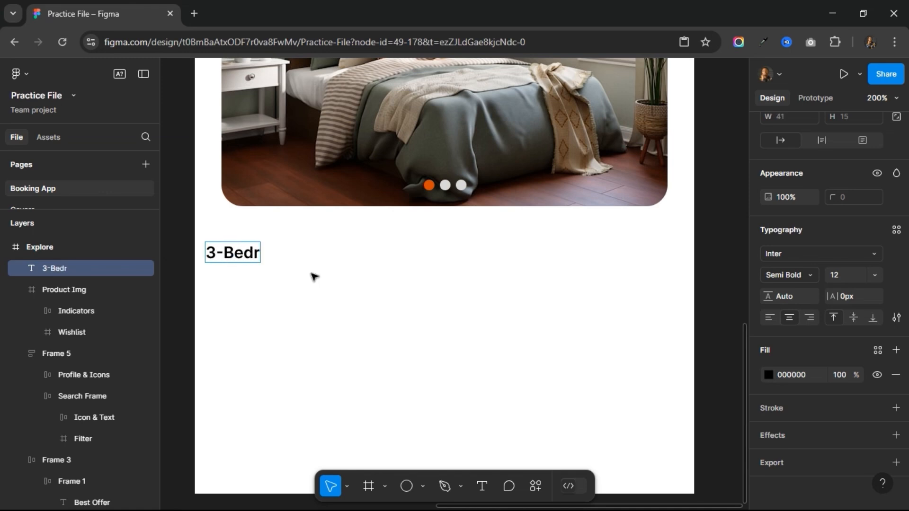
text(oom Apartment)
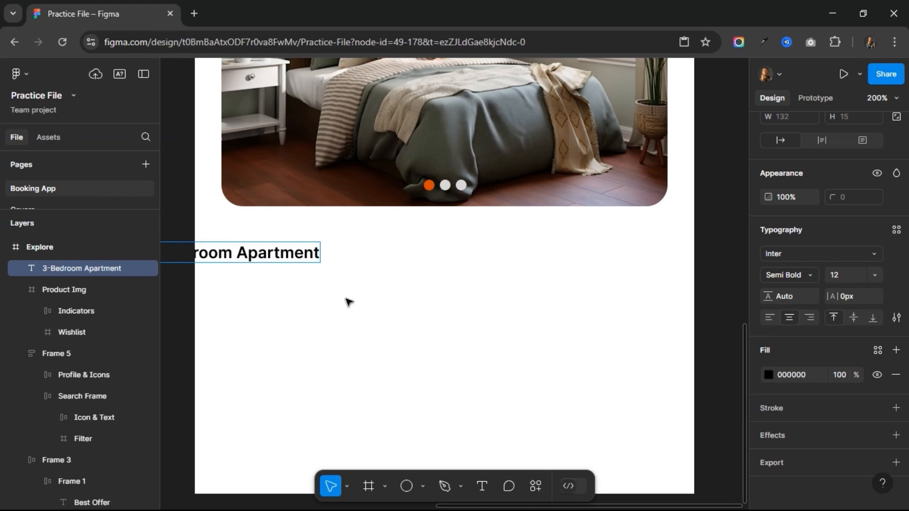
key(Escape)
Align the 3-Bedroom Apartment text with the photo's left edge at X 20 and raise it to Y 612.
scroll(767, 161, up, 4)
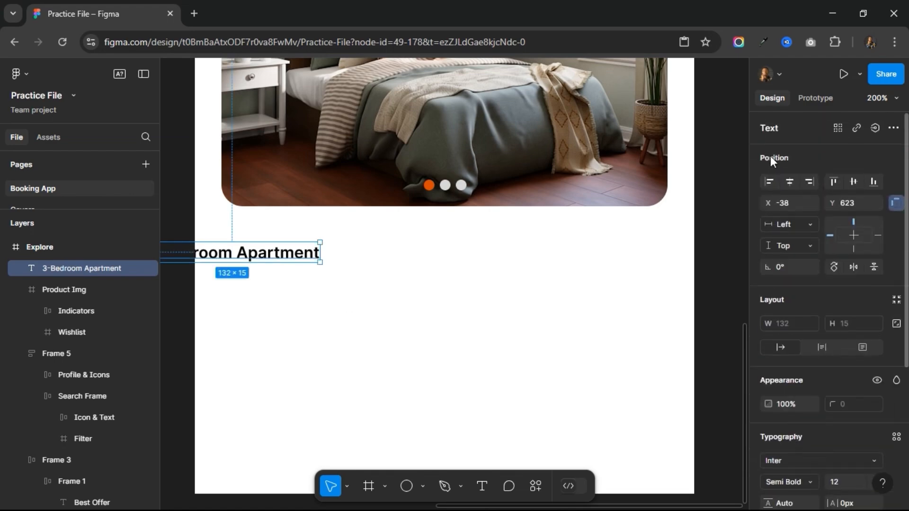
click(768, 182)
key(shift+Right)
key(shift+Right)
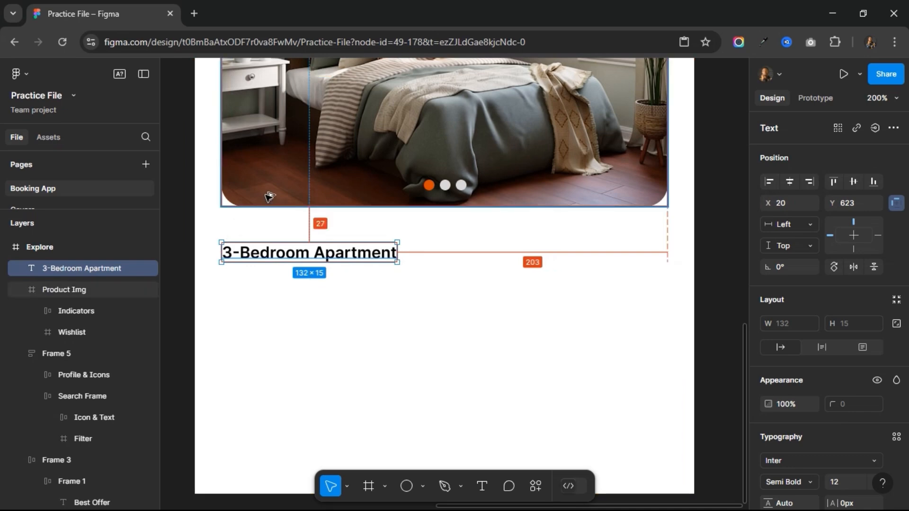
key(Up)
key(shift+Up)
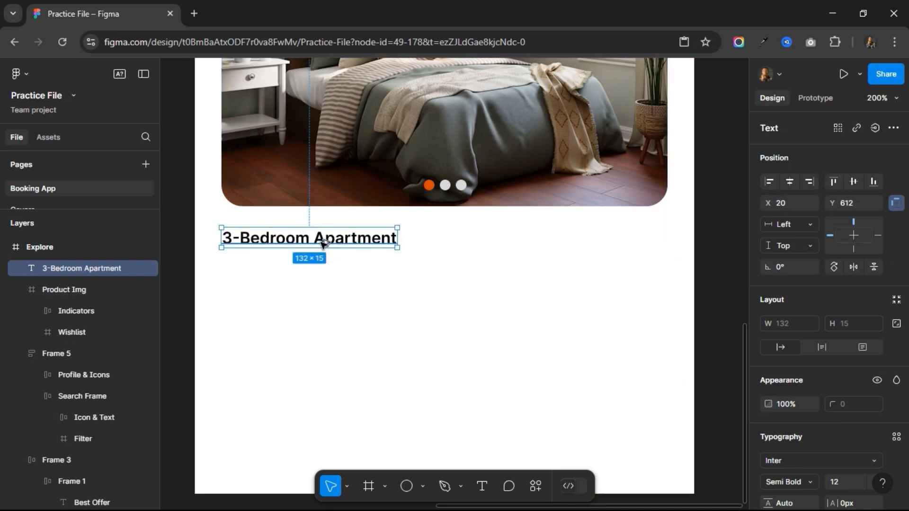
Duplicate the 3-Bedroom Apartment text directly below itself and replace the copy's wording with the apartment's full street address.
key(ctrl+d)
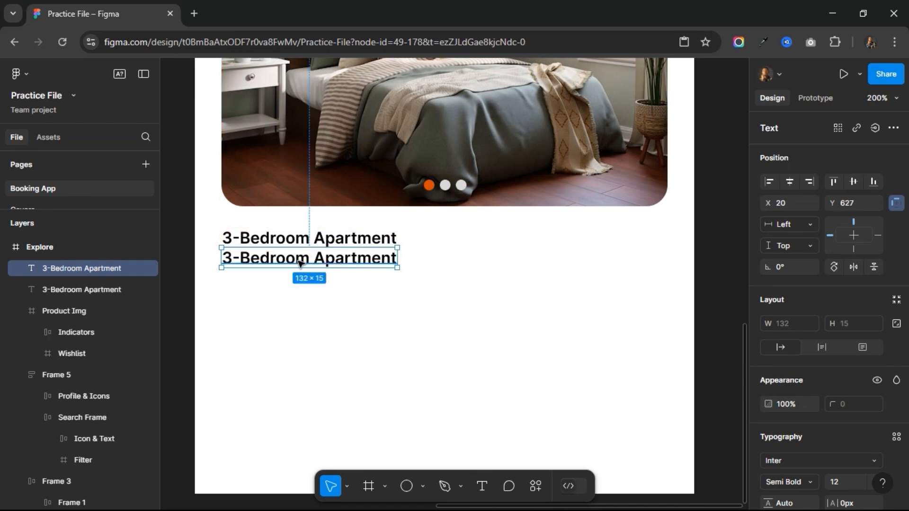
double_click(299, 262)
text(123)
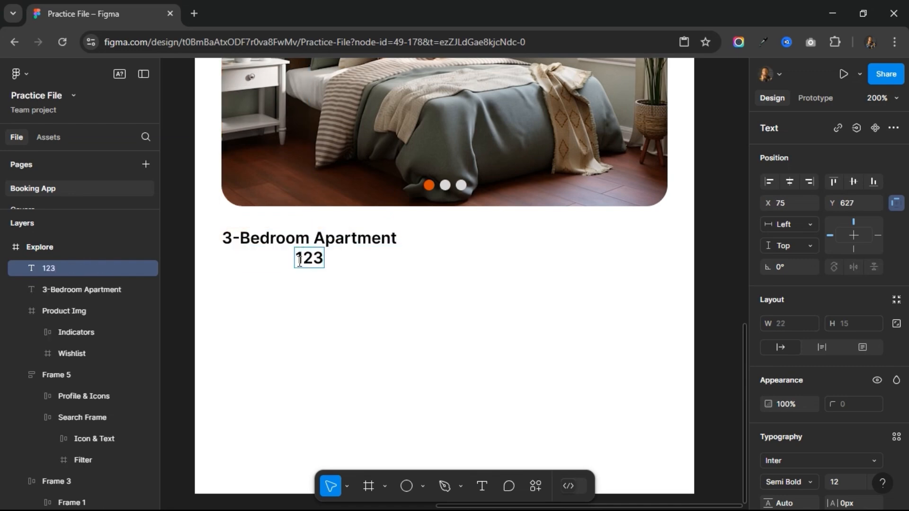
text( Maple)
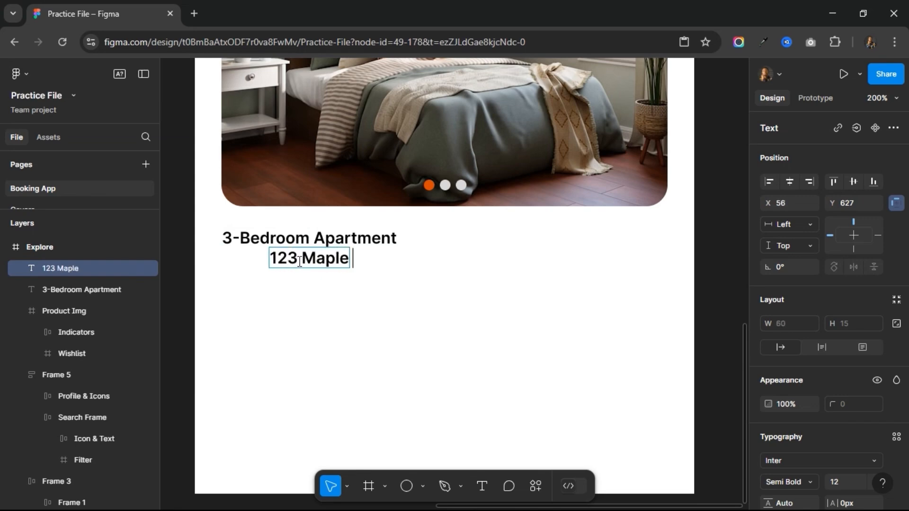
text( Str)
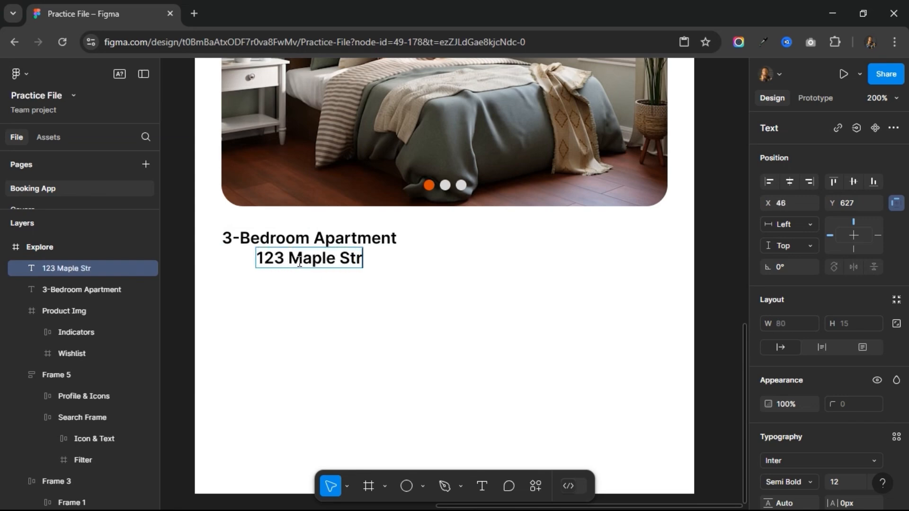
text(eet, )
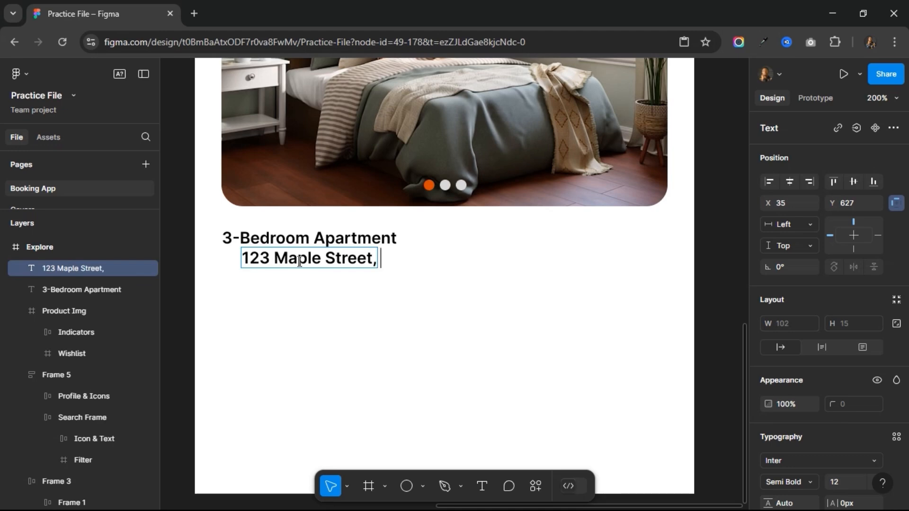
text(Los Angel)
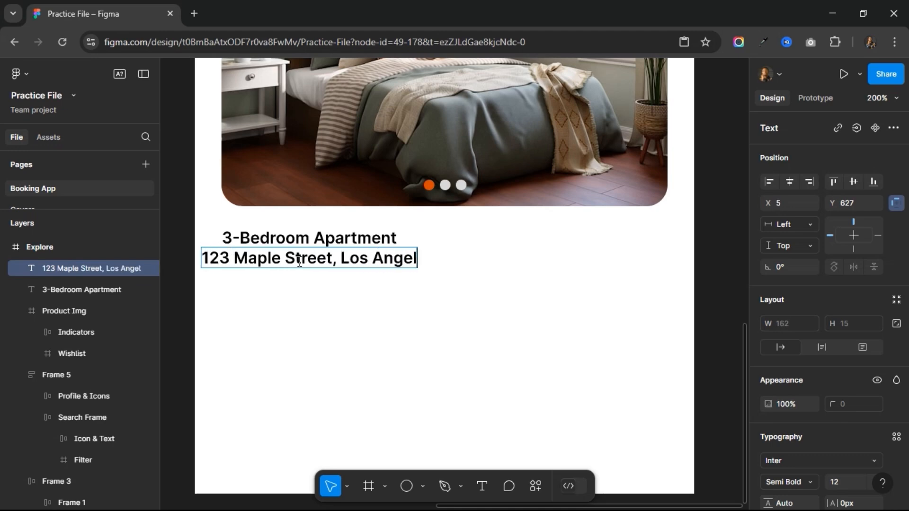
text(es)
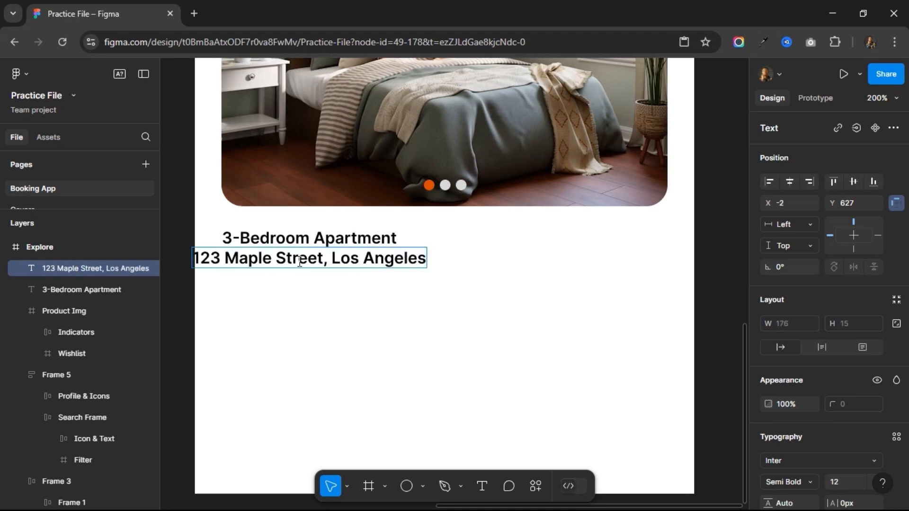
text(, CA)
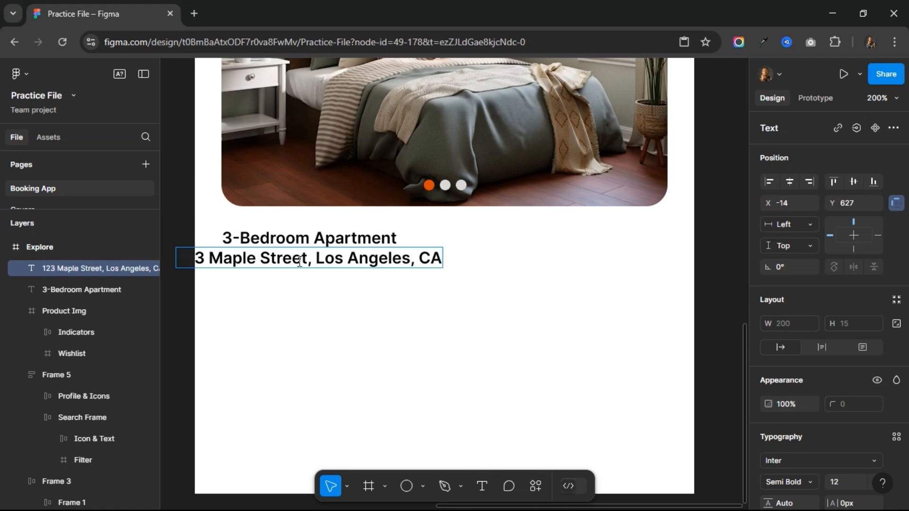
text(, 9)
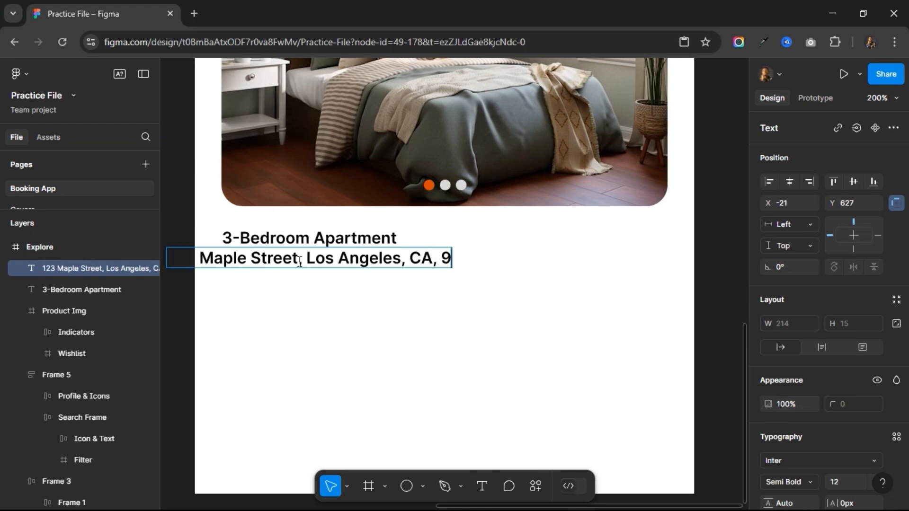
text(00)
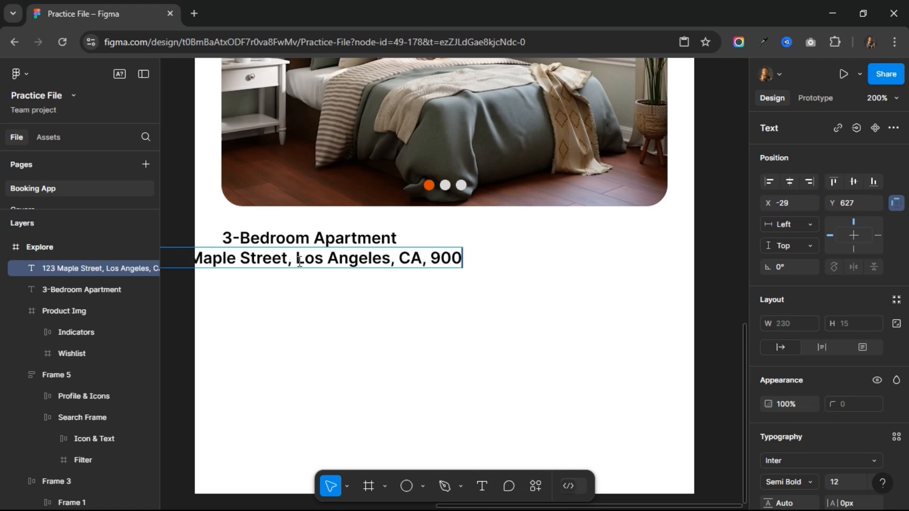
text(01)
key(Escape)
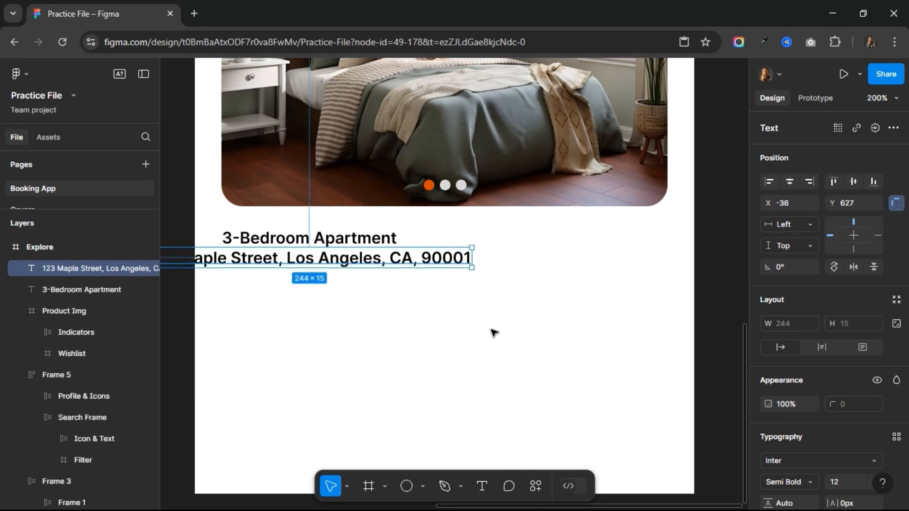
Set the address text to Regular weight and move it to X 17, Y 631, leaving a 4 px gap beneath the title.
click(808, 477)
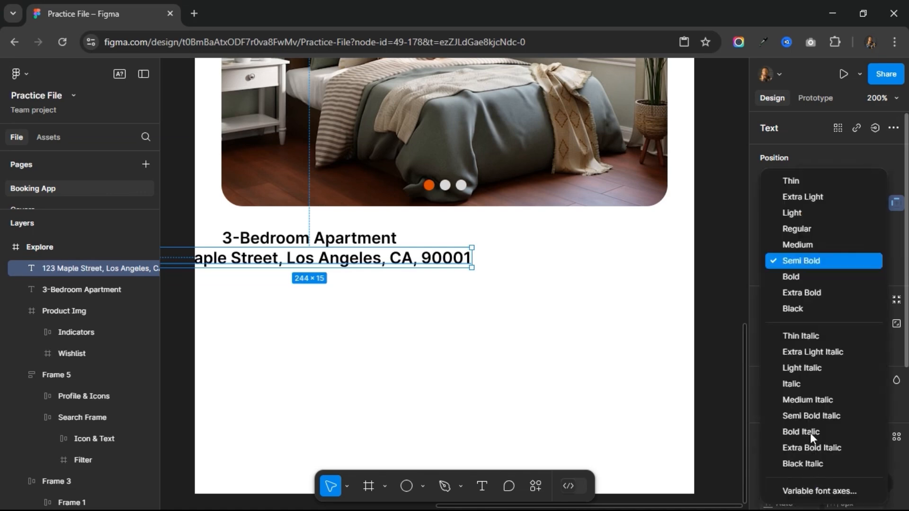
click(811, 229)
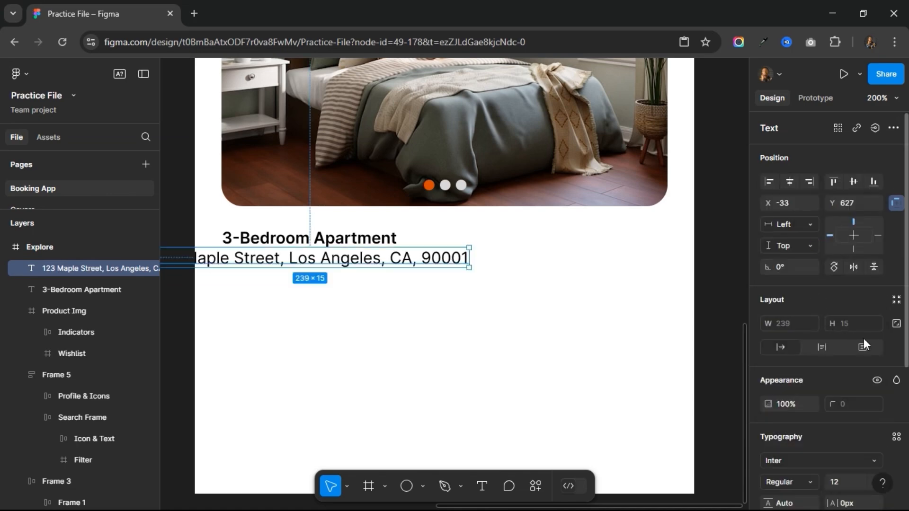
key(shift+Right)
key(shift+Right)
key(shift+Right)
key(shift+Right)
key(shift+Right)
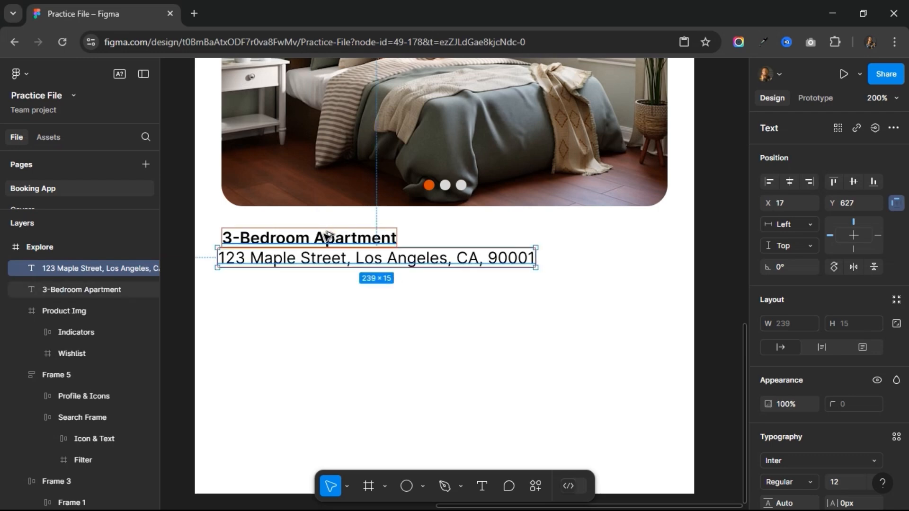
key(shift+Down)
key(Up)
key(Up)
key(Up)
key(Up)
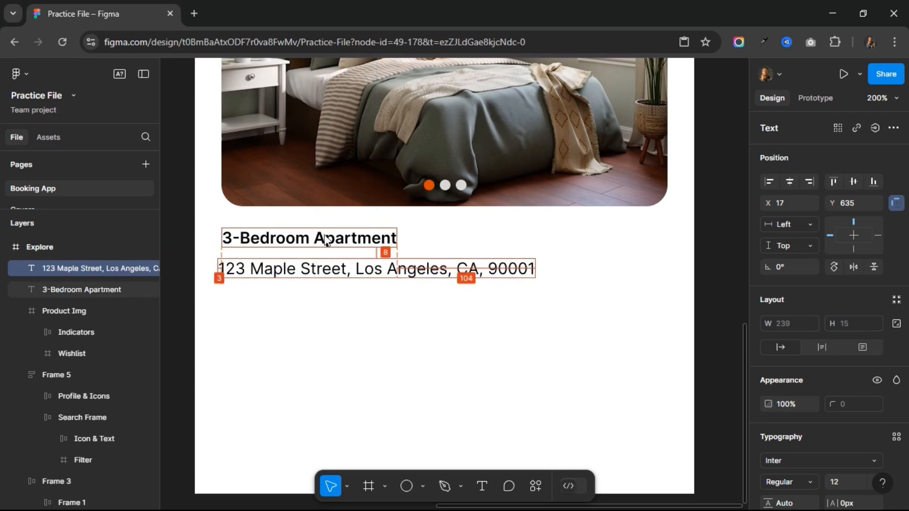
key(Up)
key(Up)
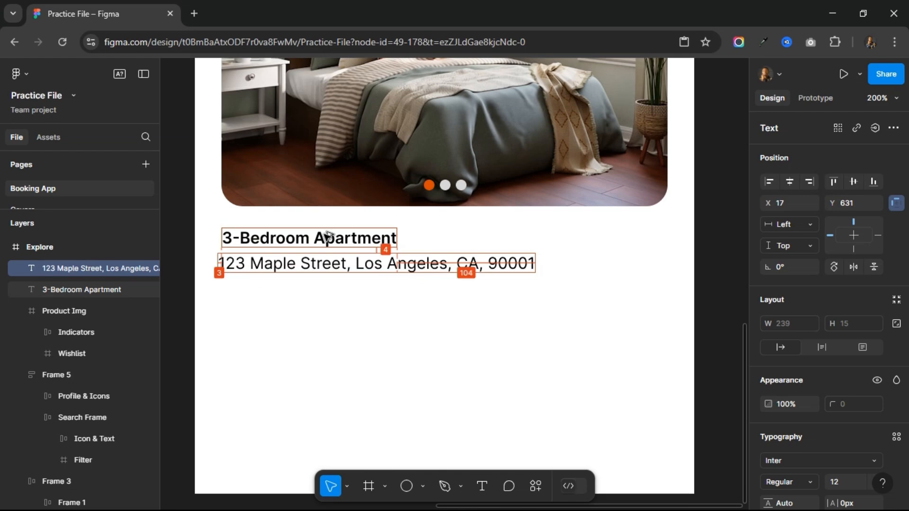
Wrap the title and address in a vertical auto layout frame and set the 3-Bedroom Apartment title's font size to 14.
shift+click(300, 239)
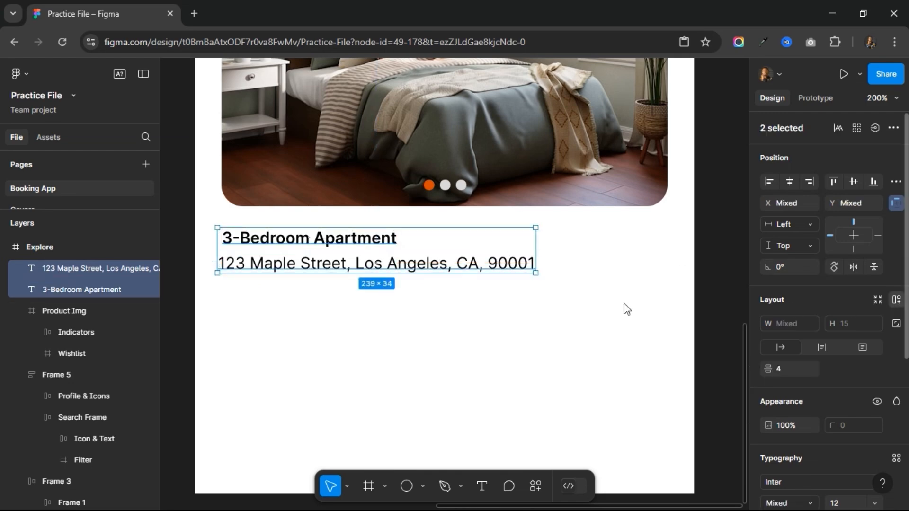
key(shift+a)
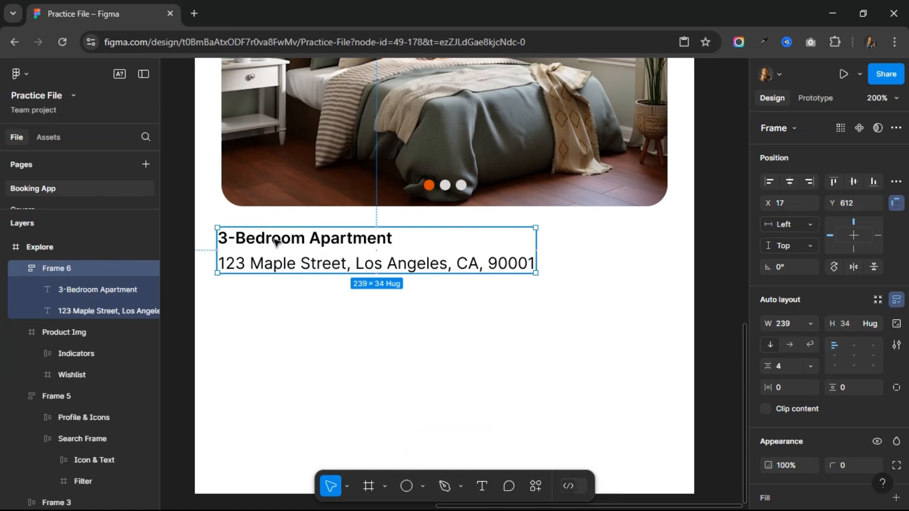
click(276, 242)
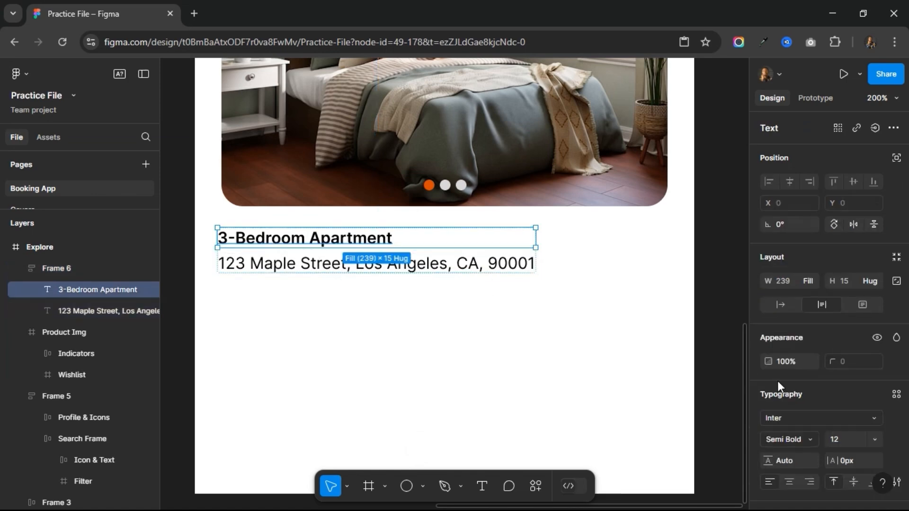
click(846, 439)
text(14)
key(Return)
Narrow the address text to about 183 px wide so it wraps onto two lines, and left-align it.
click(442, 266)
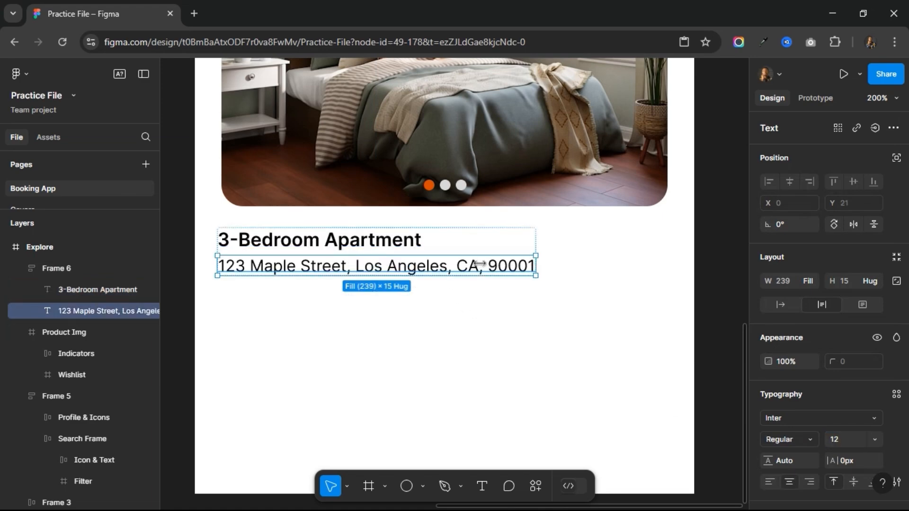
drag(480, 264, 461, 265)
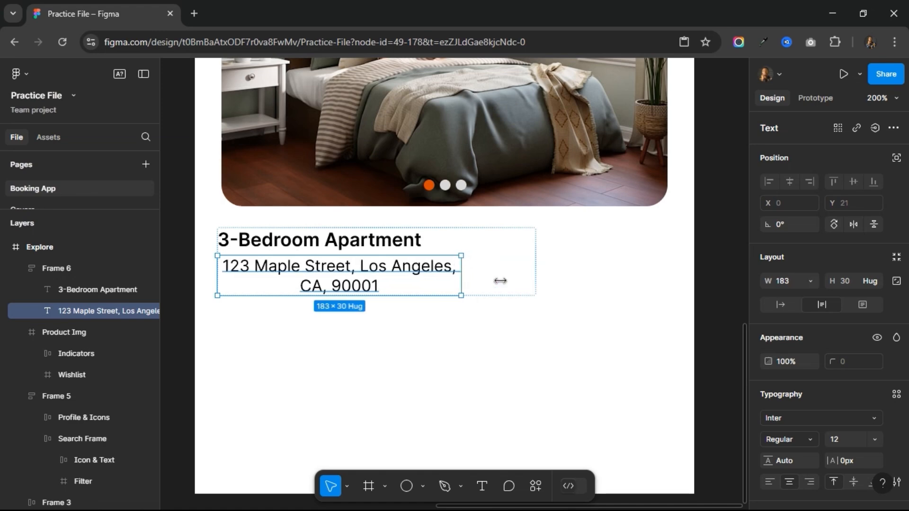
click(770, 482)
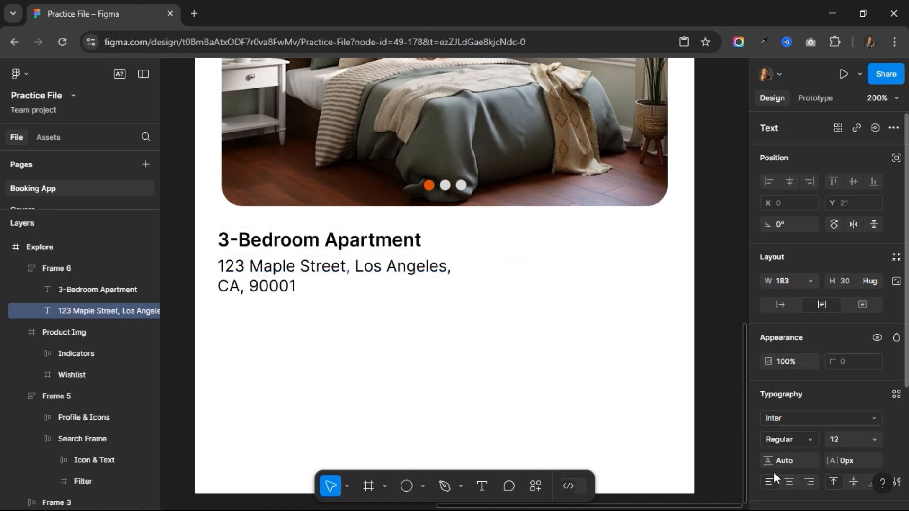
Apply the Grey Text color style to the address text's fill.
scroll(879, 365, down, 3)
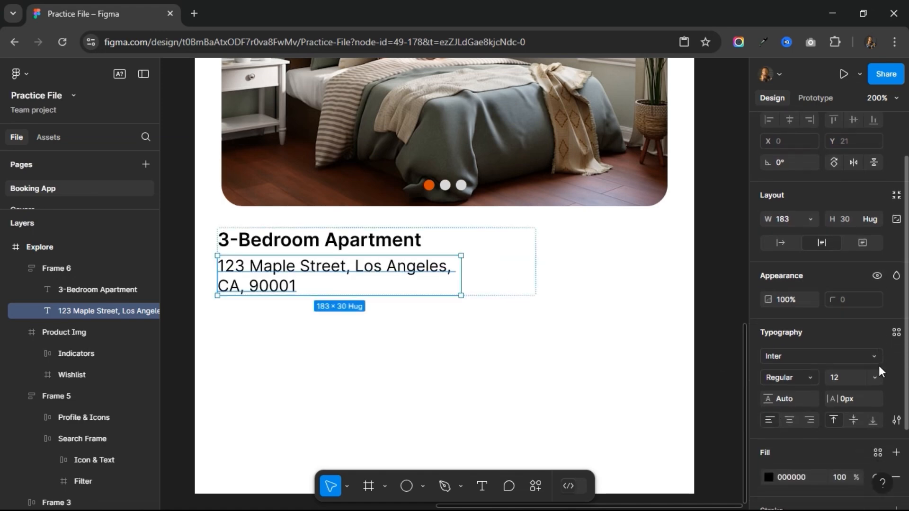
click(877, 449)
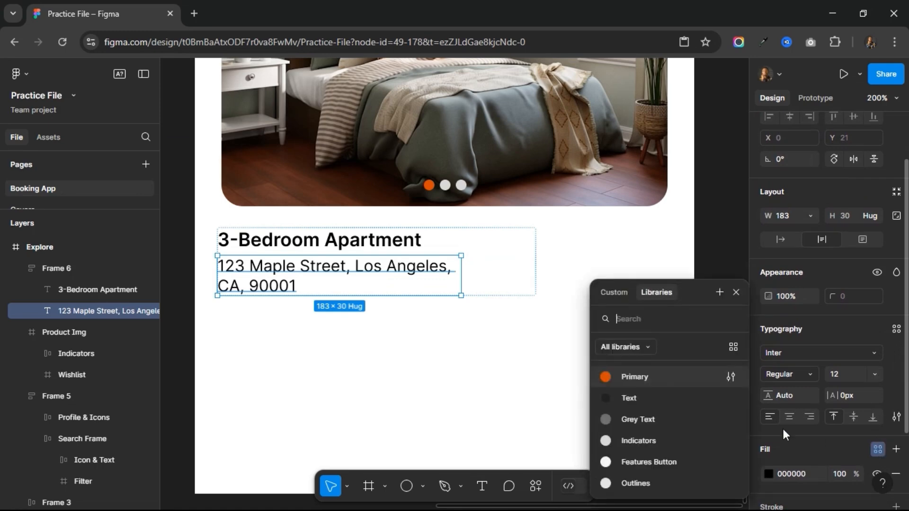
click(689, 419)
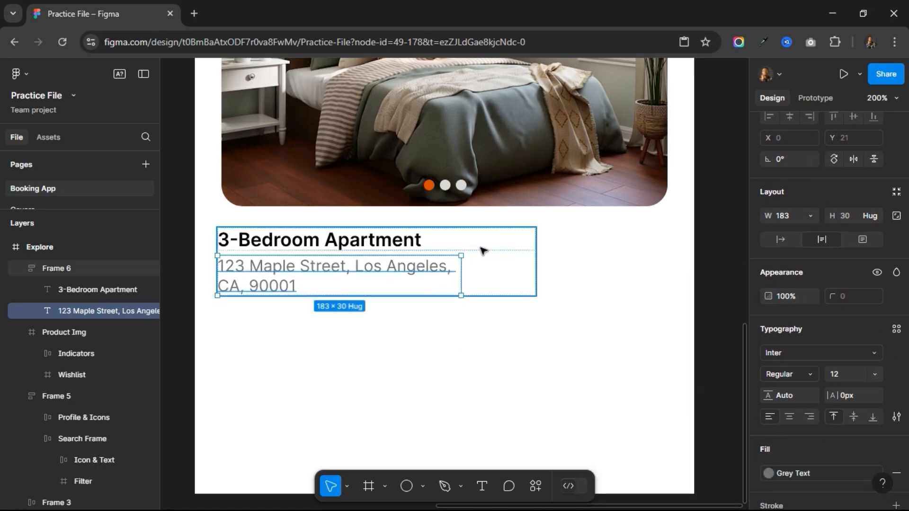
Add a text layer reading "$170,000" in the empty area below the address.
click(484, 251)
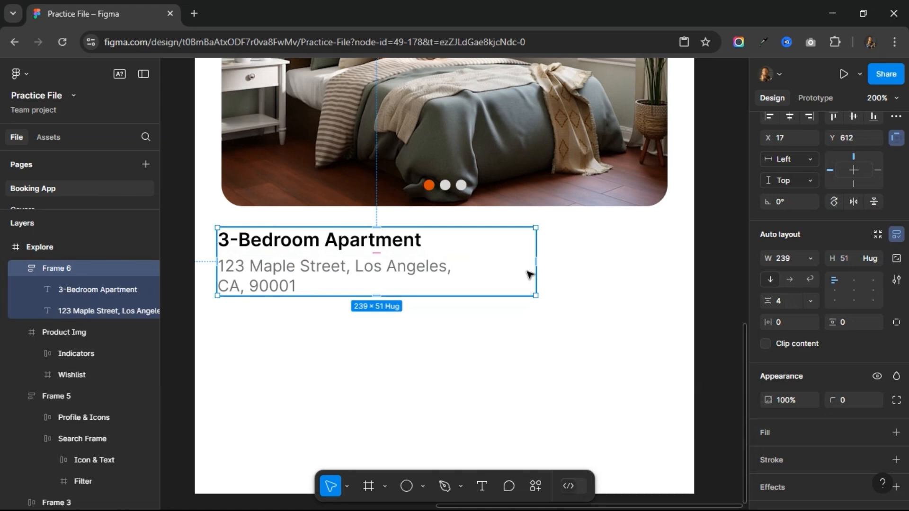
scroll(529, 274, right, 2)
key(t)
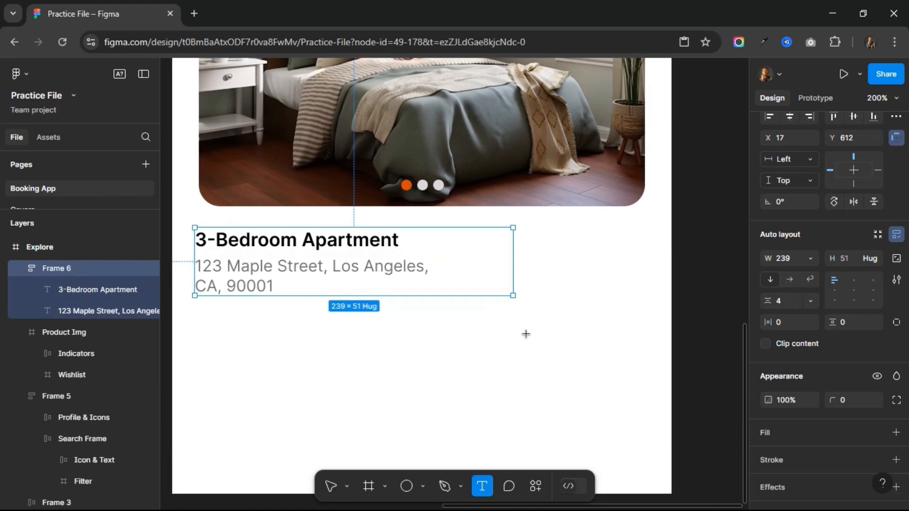
click(584, 343)
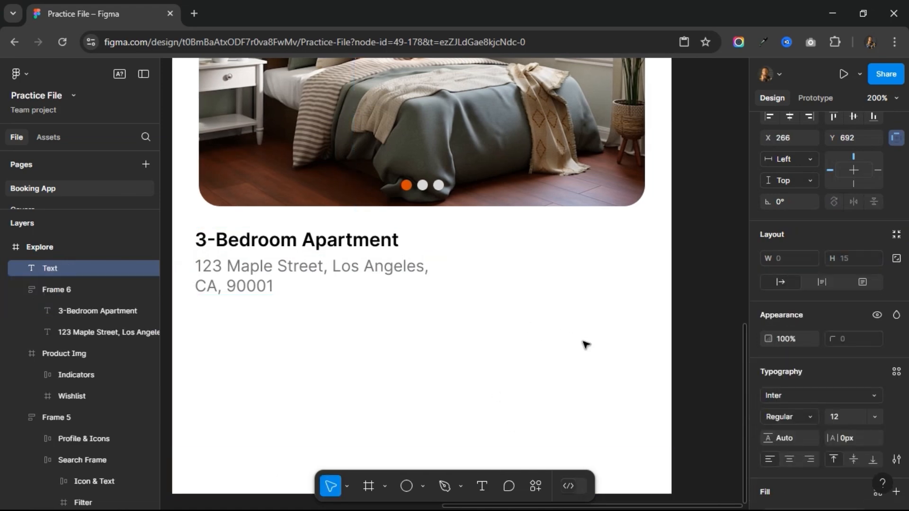
text($1)
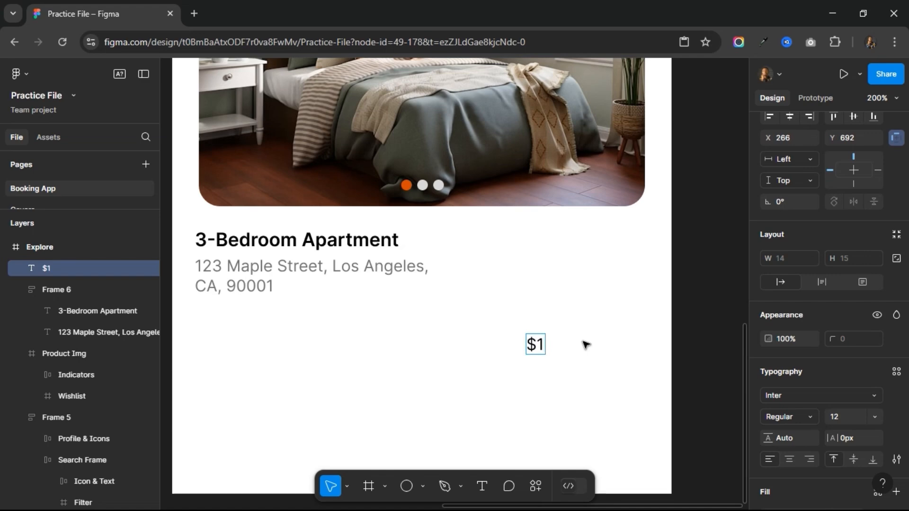
text(70,000)
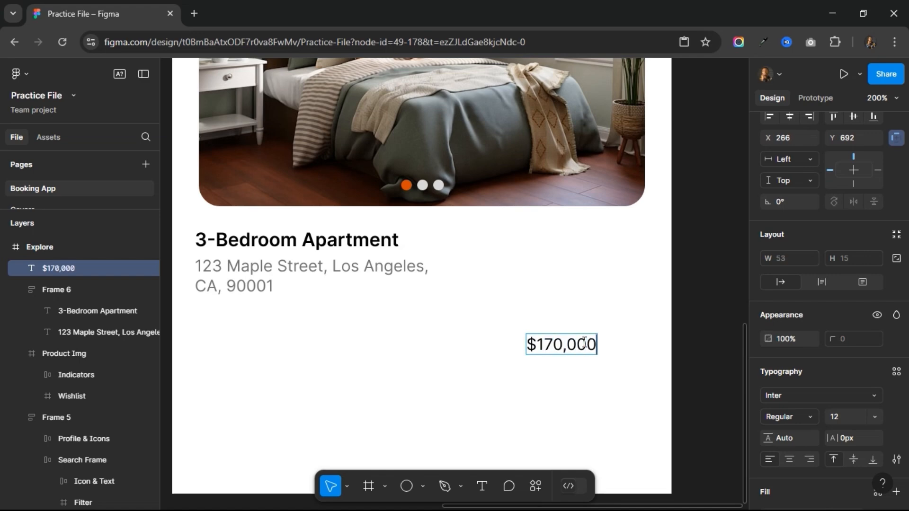
key(Escape)
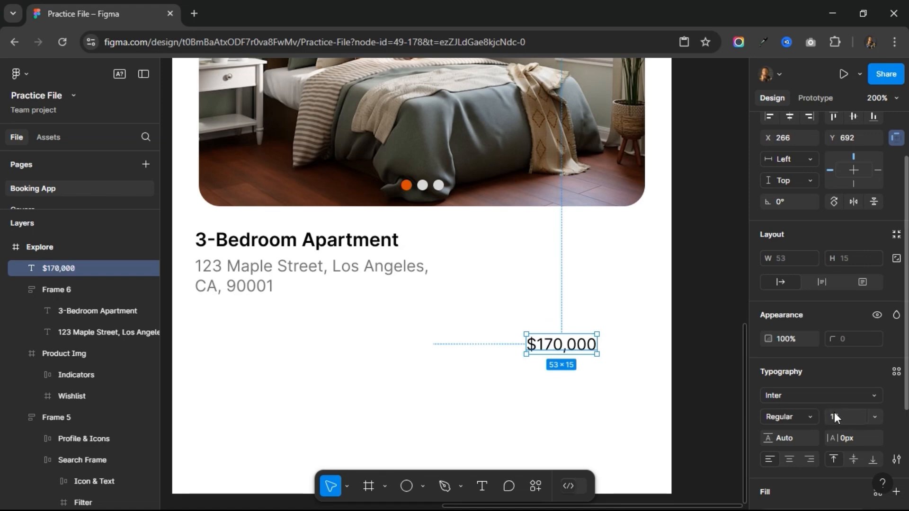
Enlarge the $170,000 price text and set its weight to Bold.
key(Return)
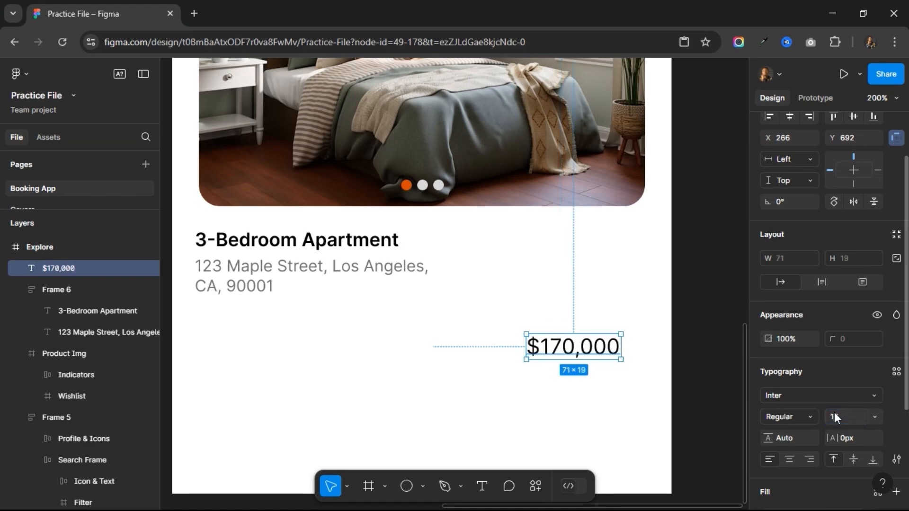
click(809, 414)
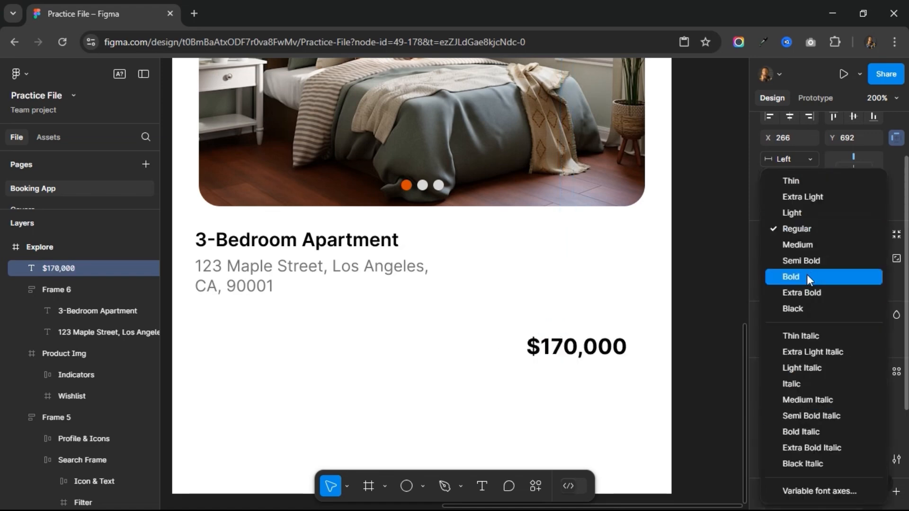
click(807, 276)
Move the $170,000 price beside the title at the photo's right edge and wrap it with Frame 6 in a horizontal auto layout.
drag(574, 353, 589, 256)
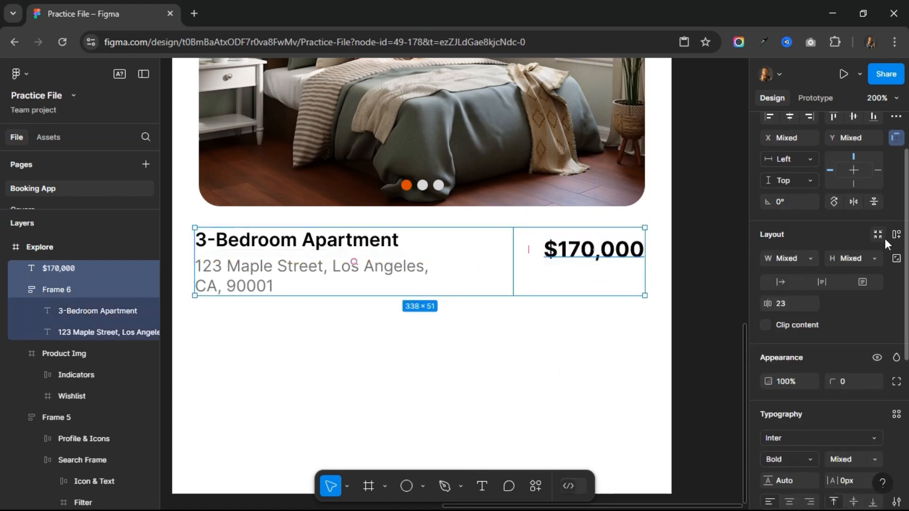
click(891, 234)
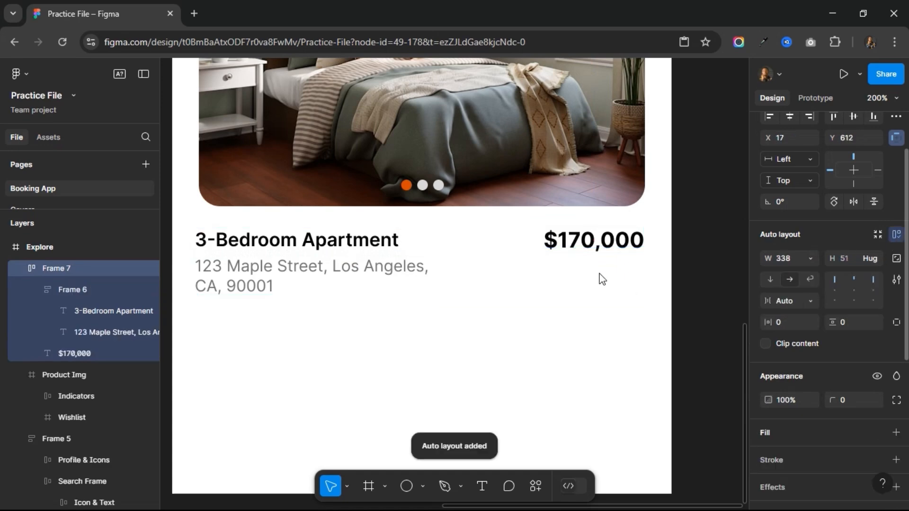
Set the width of the title and price row to 335 and center it horizontally in the Explore frame.
key(alt)
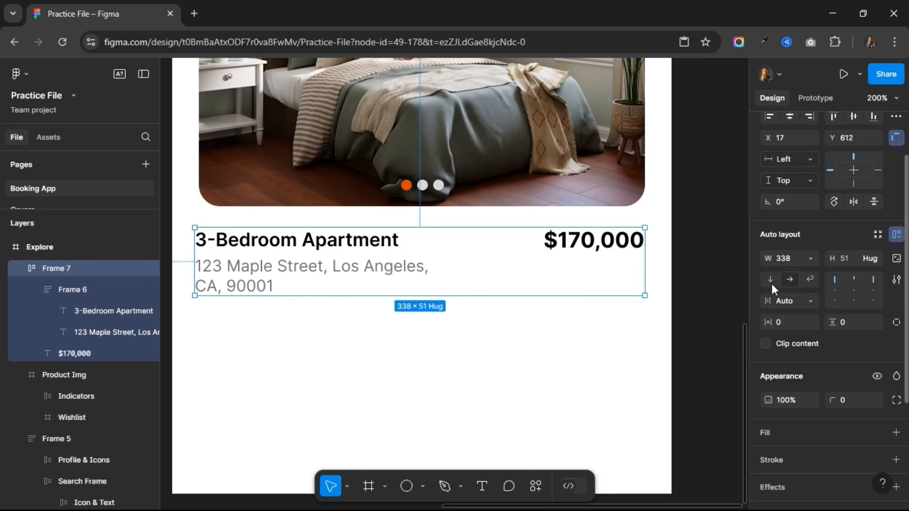
click(790, 262)
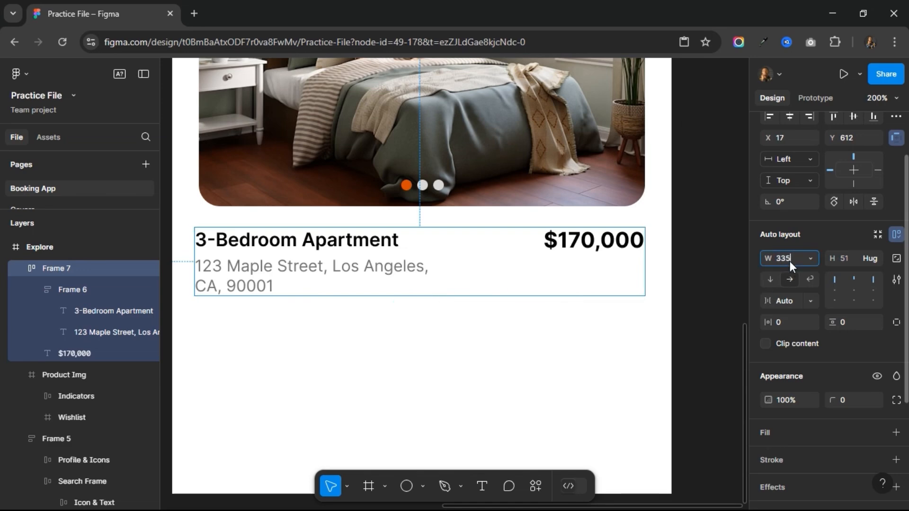
text(335)
key(Return)
key(alt)
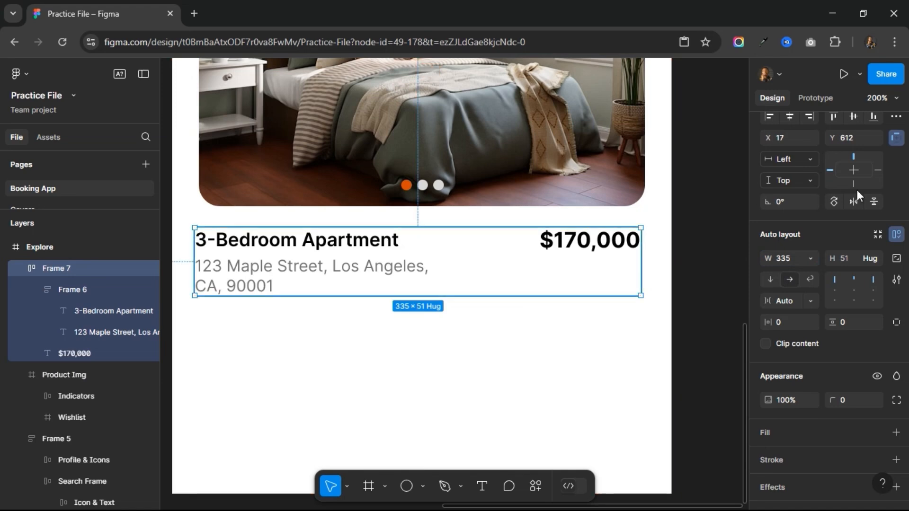
scroll(777, 270, up, 3)
click(787, 183)
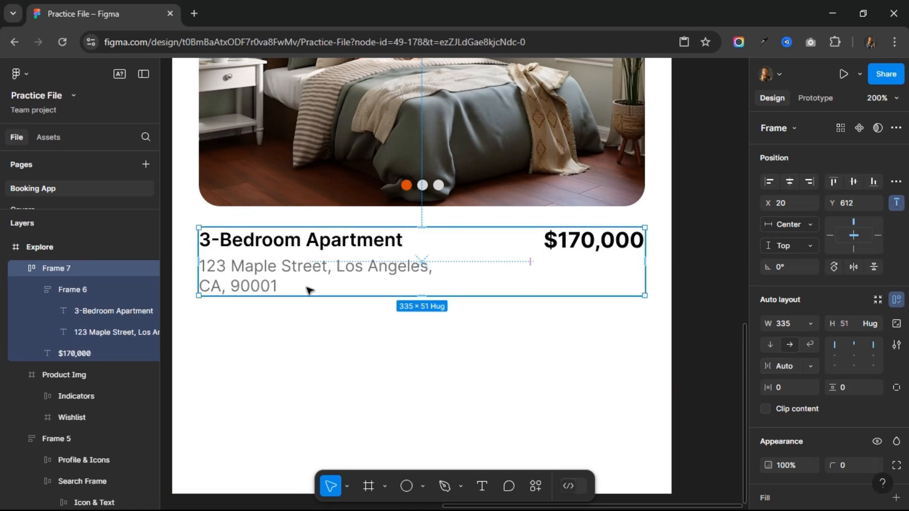
Copy the Top Rates chip and paste it in place of a new frame, about 34 × 20, drawn below the address.
scroll(307, 291, up, 3)
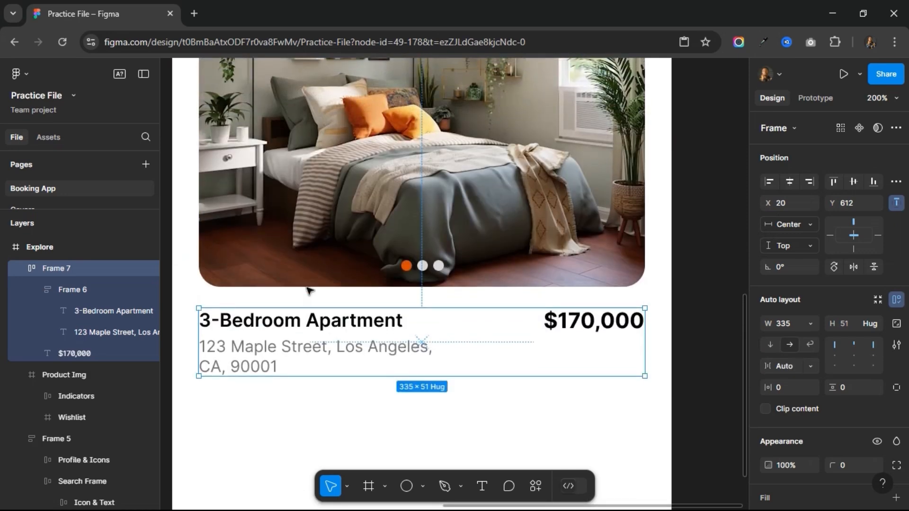
scroll(308, 290, up, 10)
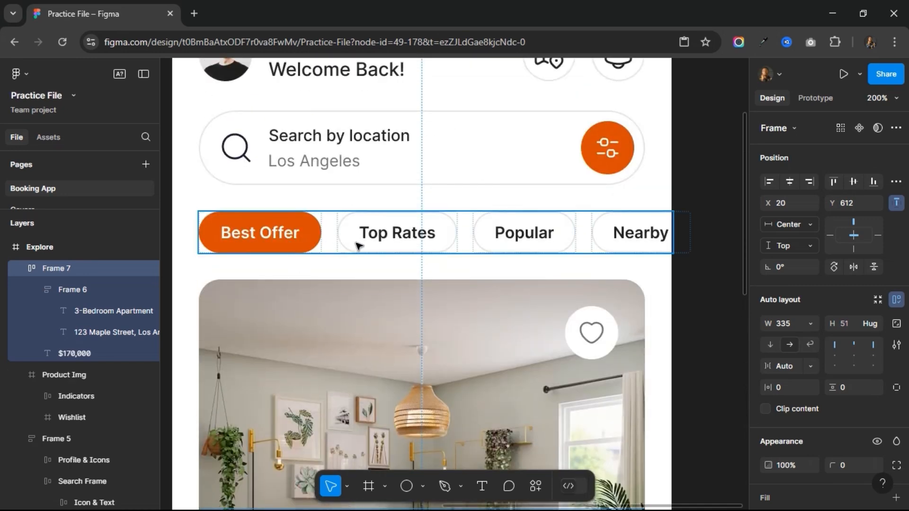
double_click(349, 246)
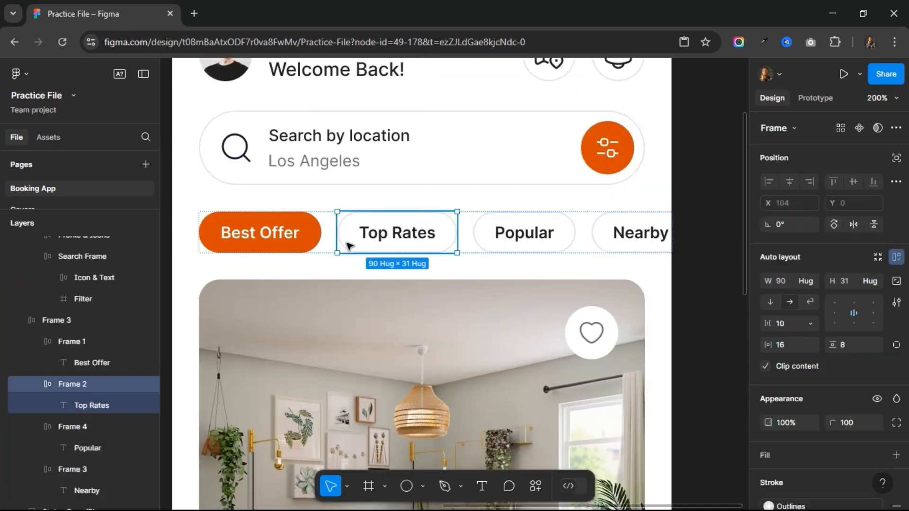
scroll(349, 246, down, 10)
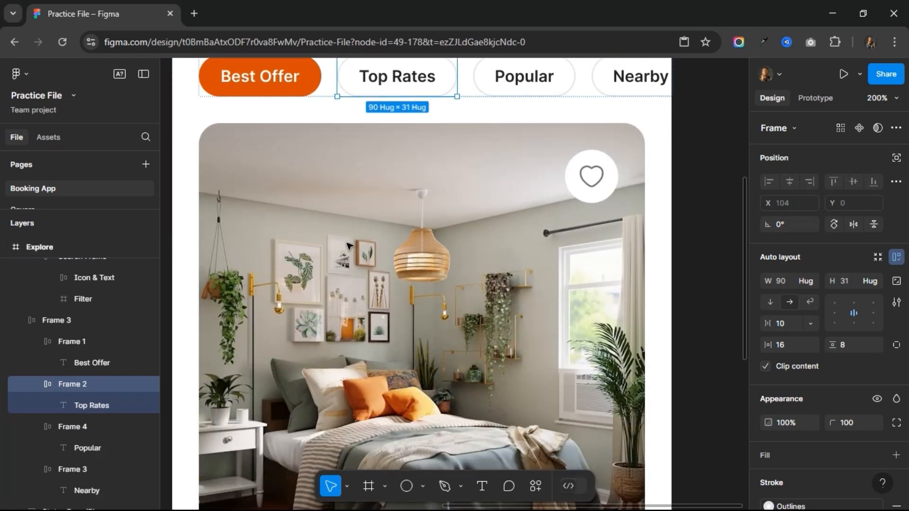
scroll(349, 246, down, 2)
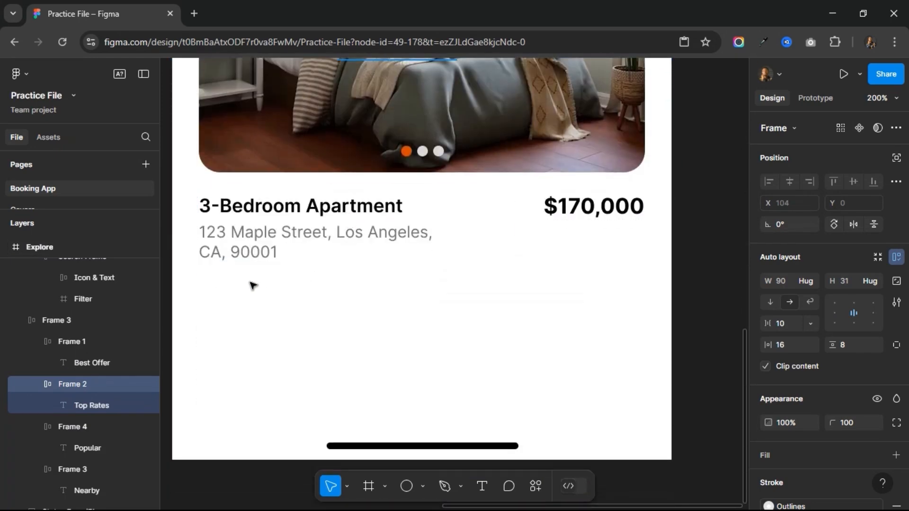
click(369, 485)
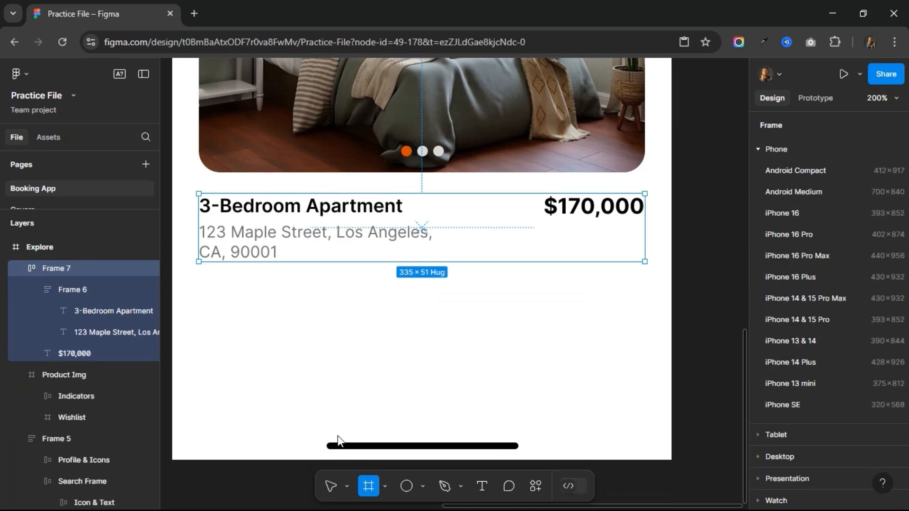
drag(264, 312, 220, 288)
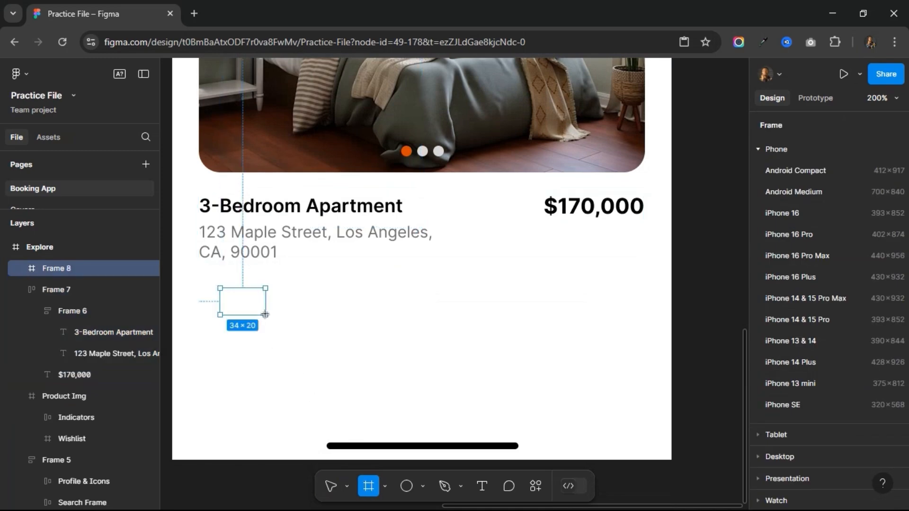
right_click(246, 297)
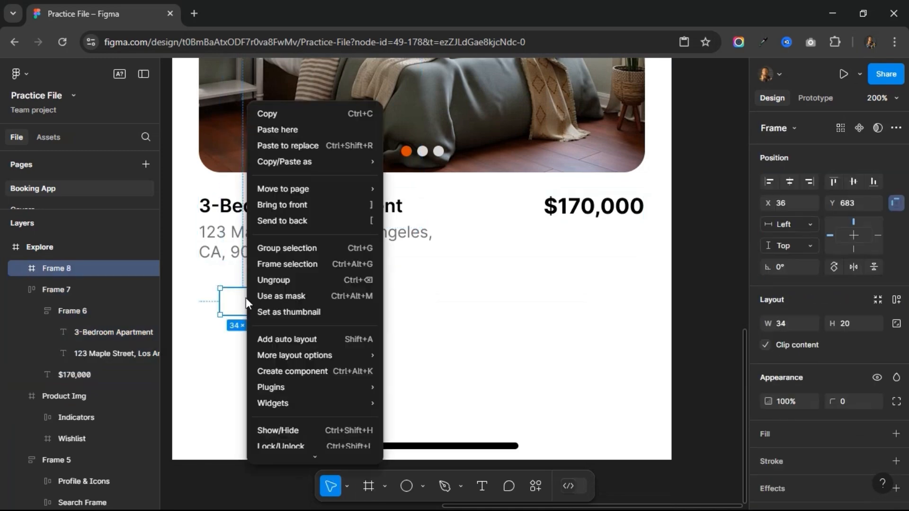
click(283, 145)
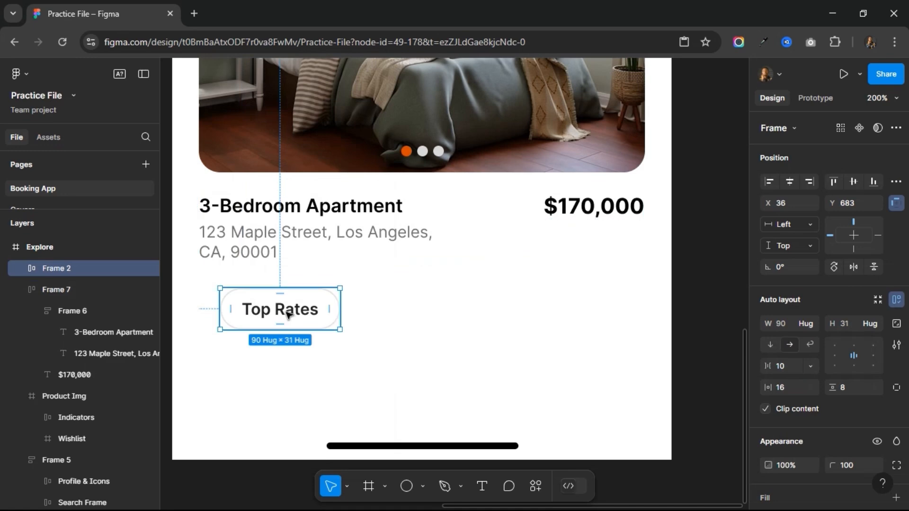
Nudge the copied Top Rates chip to X 20, Y 679, aligned with the address's left edge and 16 px below it.
key(Up)
key(Up)
key(Up)
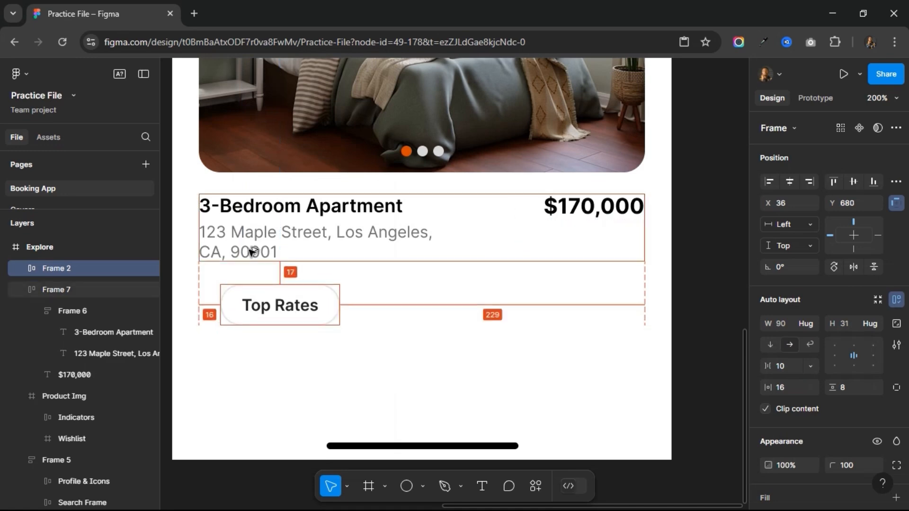
key(Up)
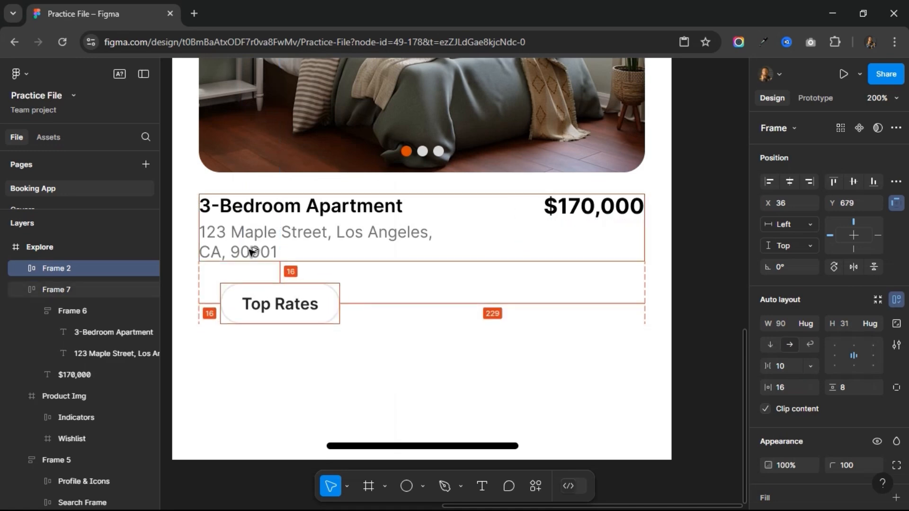
key(Left)
key(Left)
key(Left)
key(Left)
key(Left)
key(Left)
key(Left)
key(Left)
key(Left)
key(Left)
key(Left)
key(Left)
key(Left)
key(Left)
key(Left)
key(Left)
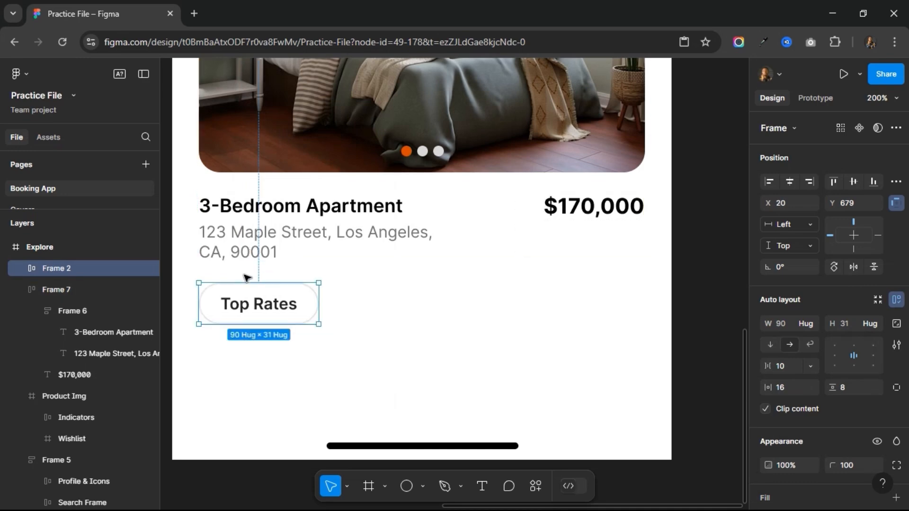
Change the copied chip's label to "2 Beds" and set its font weight to Medium.
double_click(260, 308)
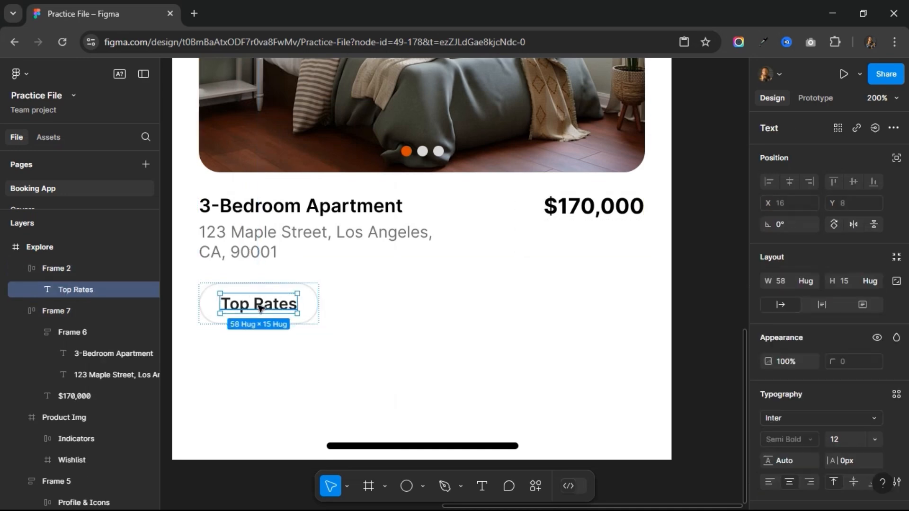
double_click(260, 308)
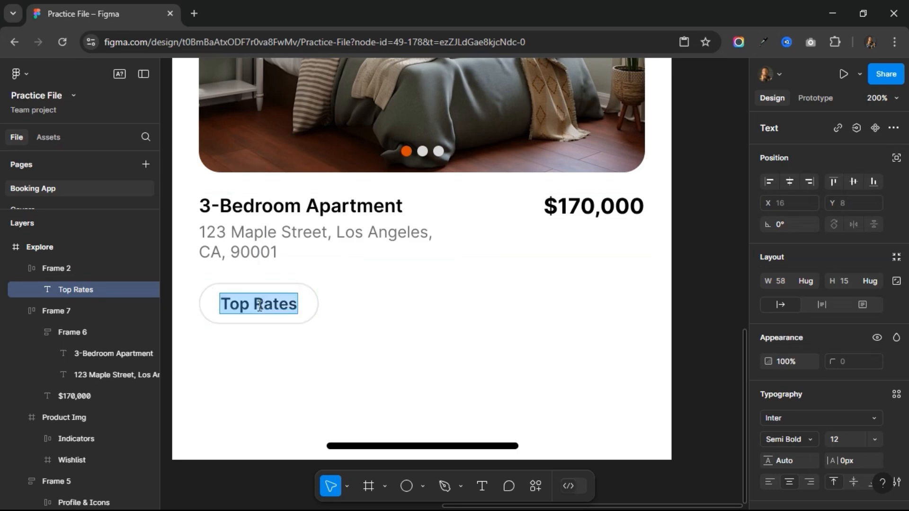
text(2 Beds)
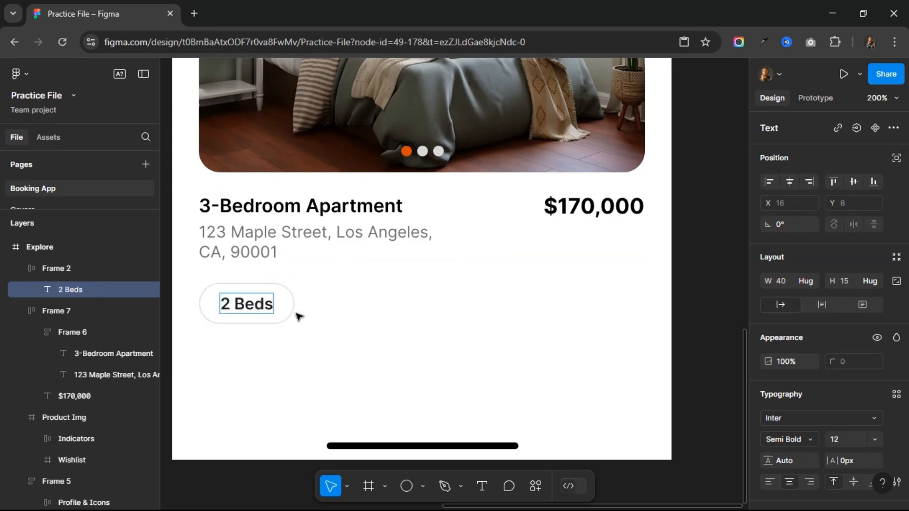
key(Escape)
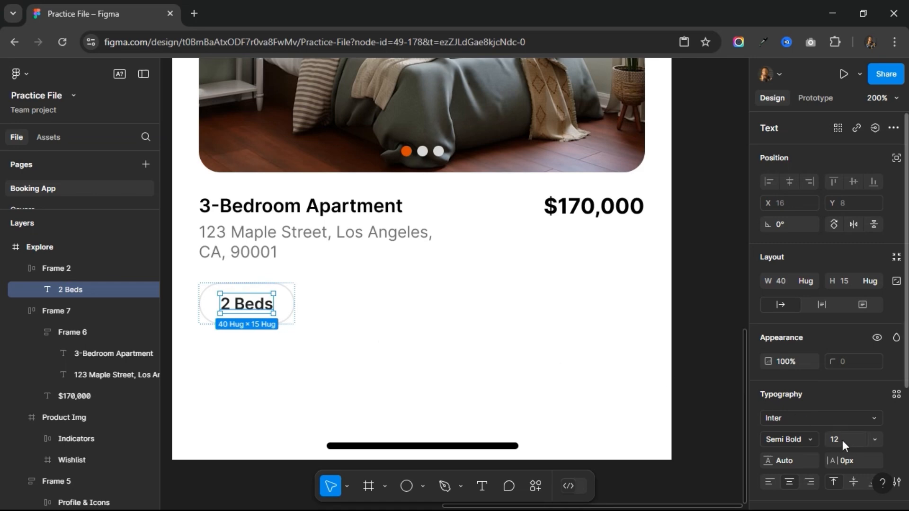
click(814, 439)
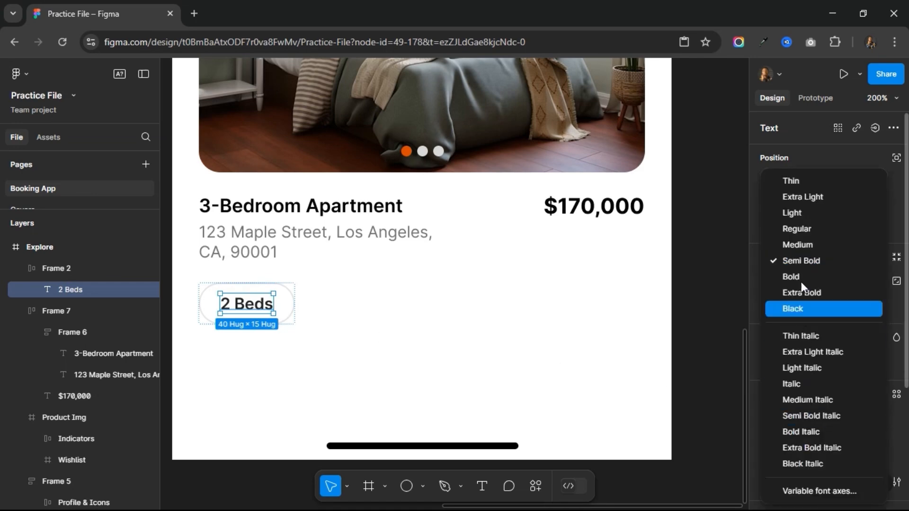
click(799, 245)
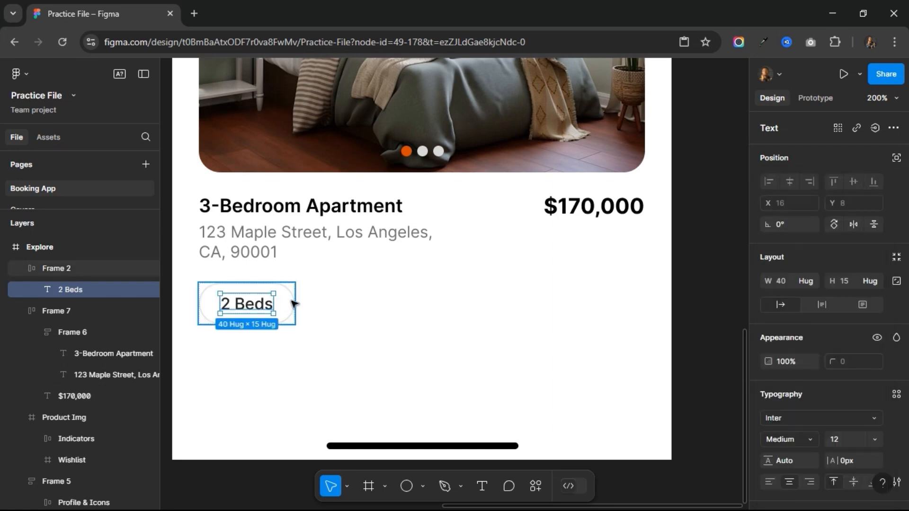
scroll(873, 398, down, 4)
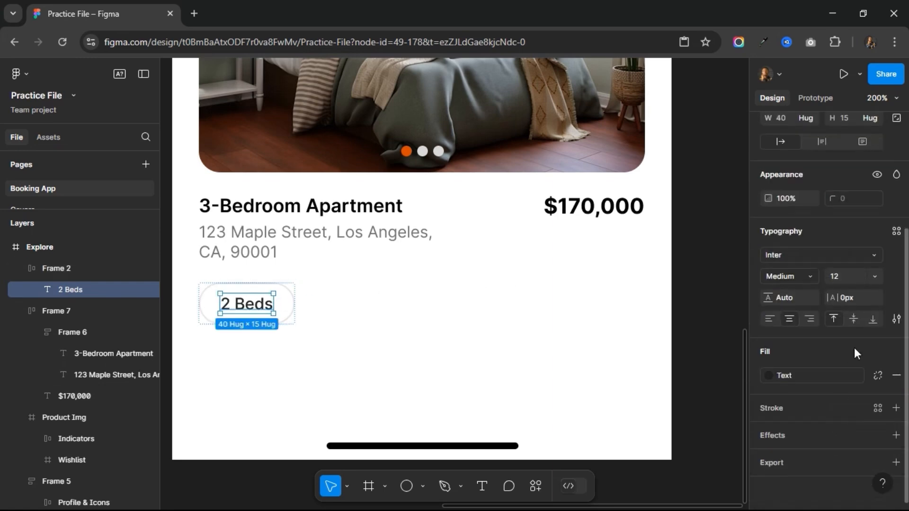
Duplicate the 2 Beds chip beside the original with an 18 px gap and wrap both in a horizontal auto layout.
click(291, 299)
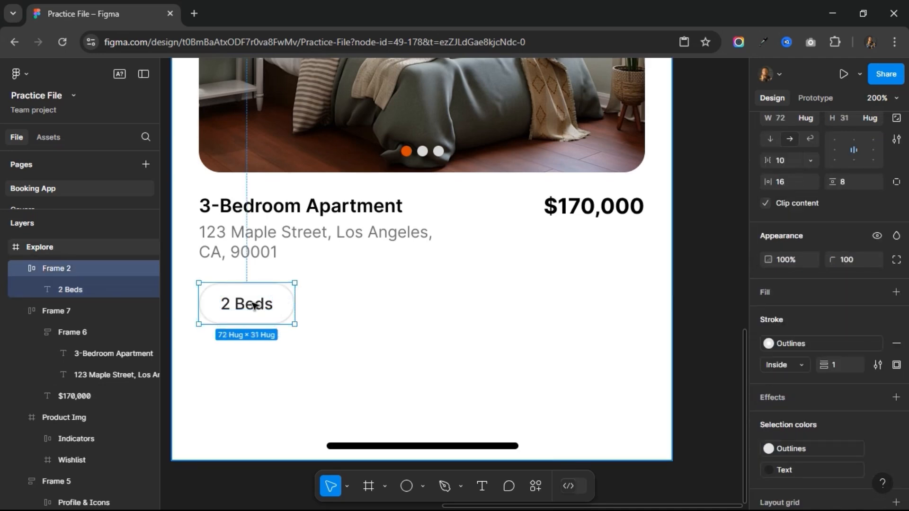
key(shift+a)
key(ctrl+d)
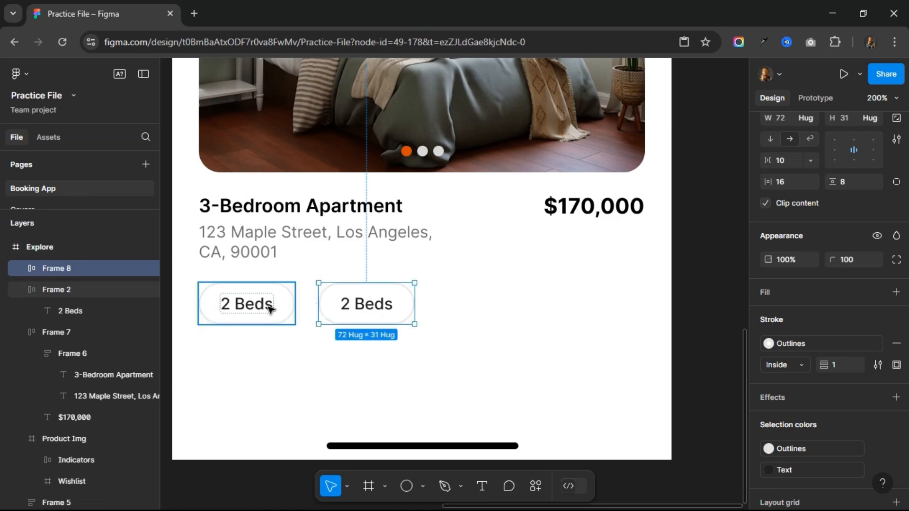
click(300, 311)
scroll(874, 288, up, 4)
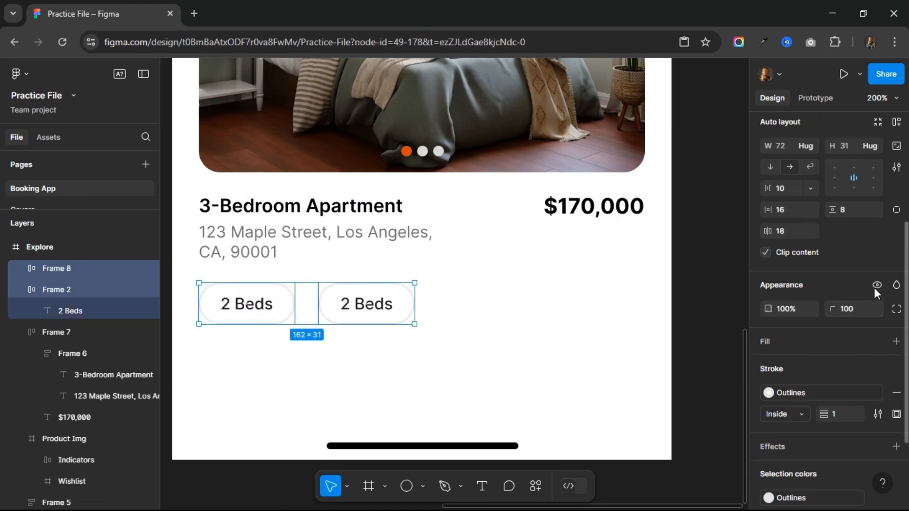
key(shift+a)
Duplicate the second chip to add a third one to the row, and relabel the middle chip "1 Bath".
click(364, 309)
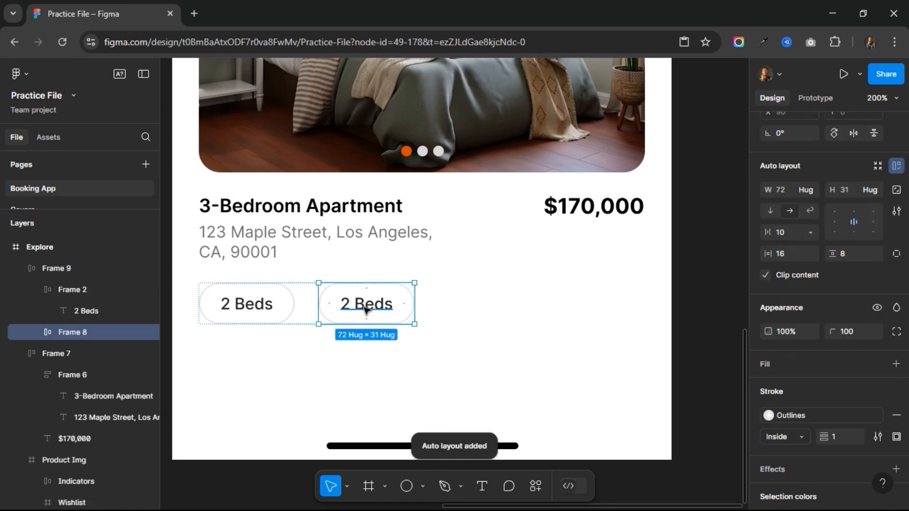
key(ctrl+d)
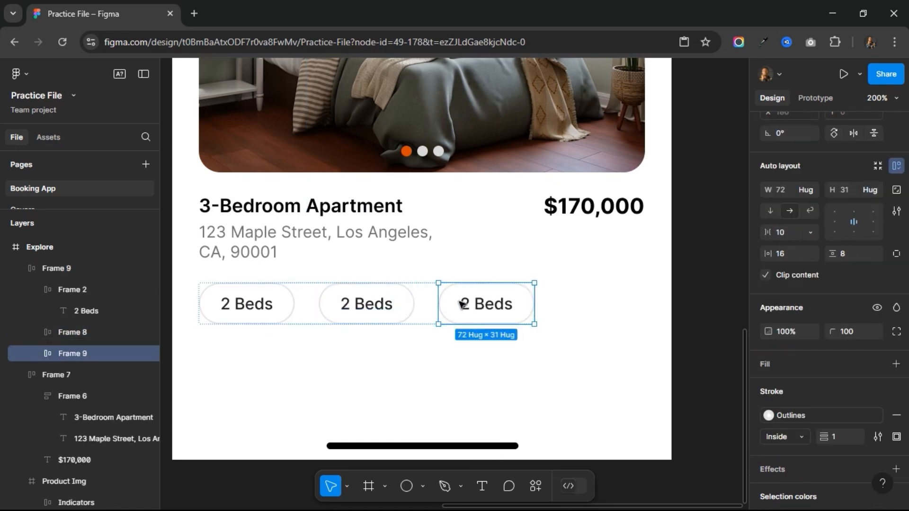
click(374, 307)
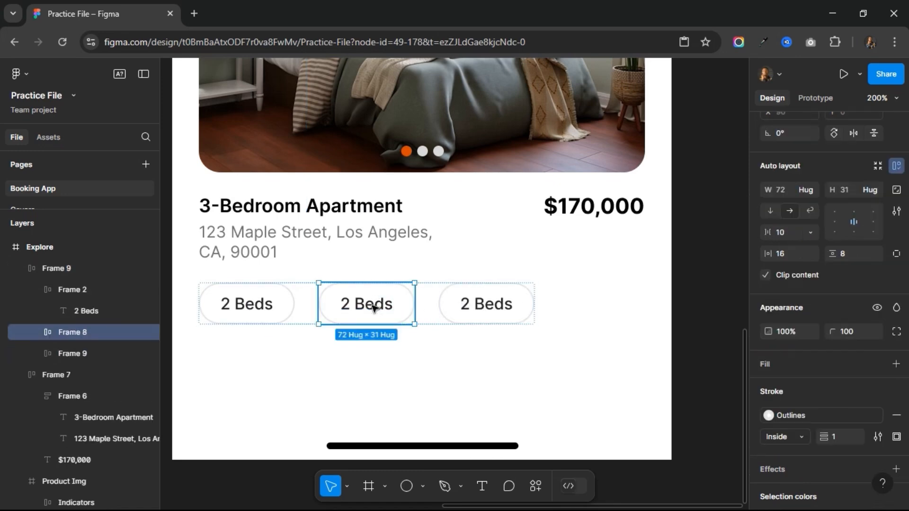
double_click(374, 307)
text(1 Bath)
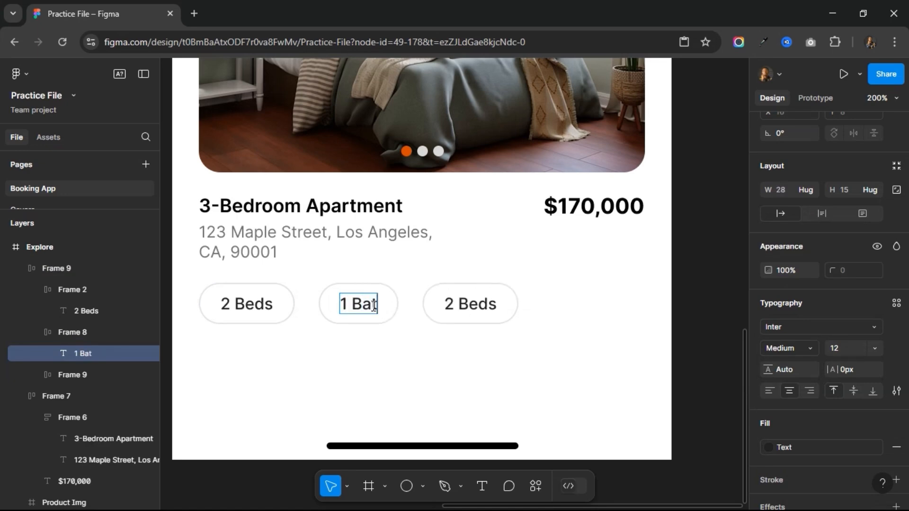
Change the third chip's label to "2 Guests" and clear the selection.
click(478, 308)
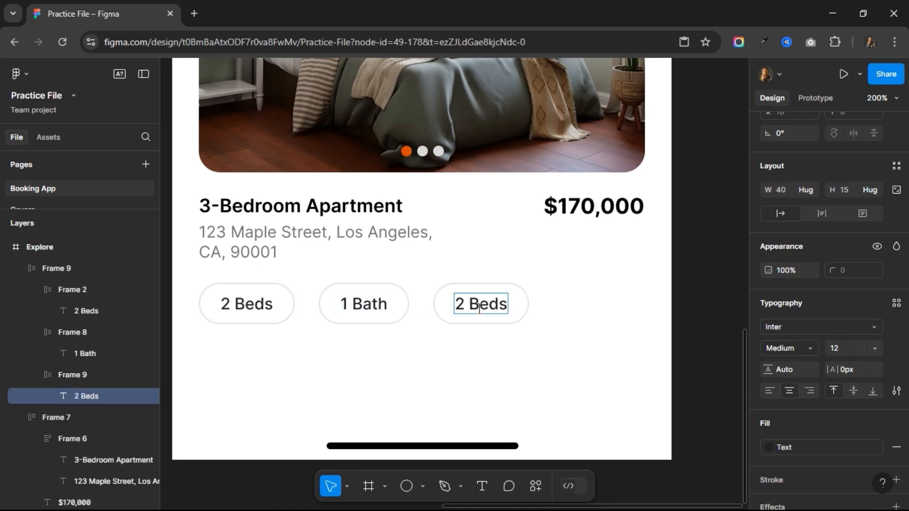
double_click(479, 306)
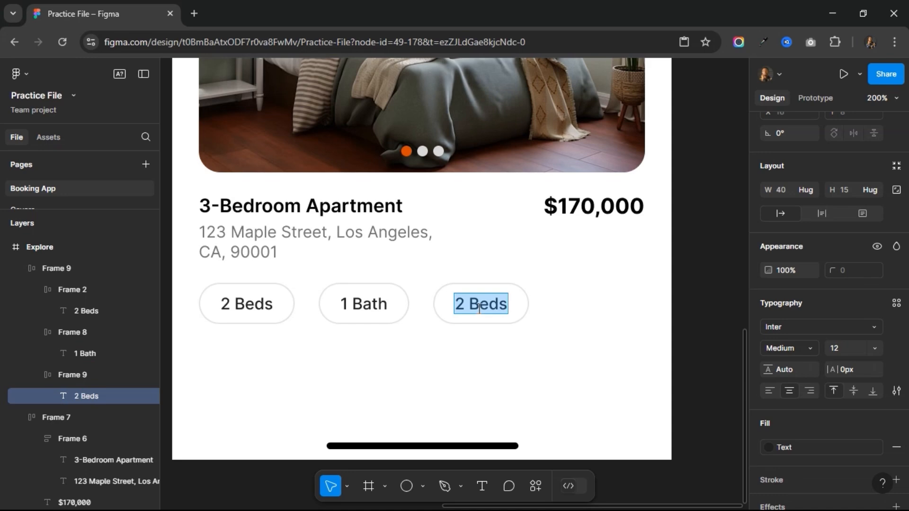
text(2 G)
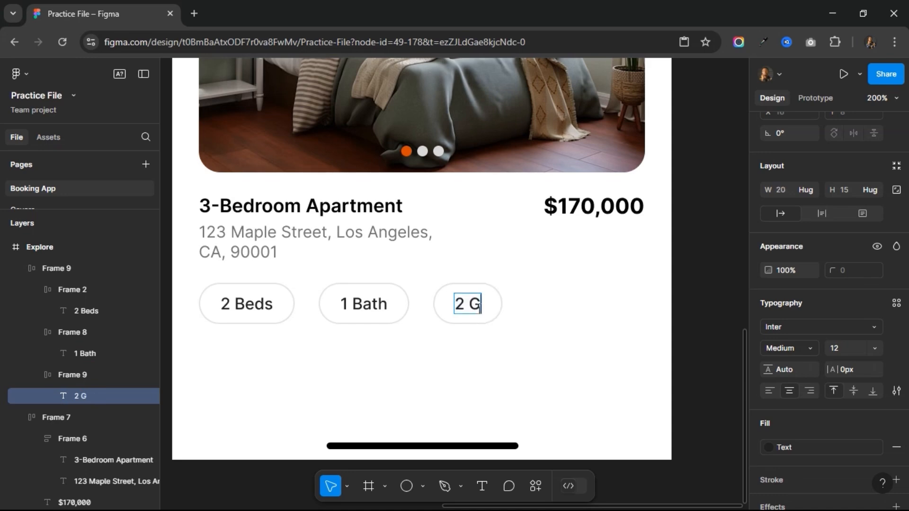
text(uests)
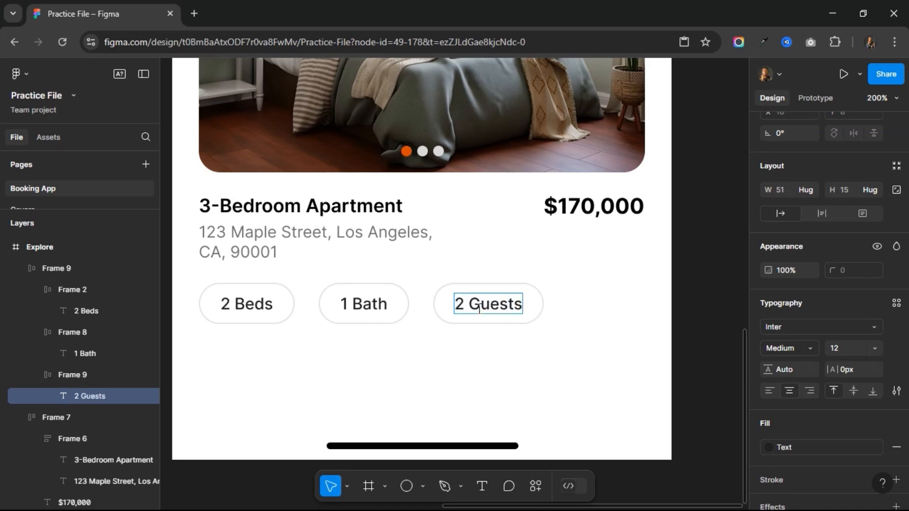
key(Escape)
key(Escape)
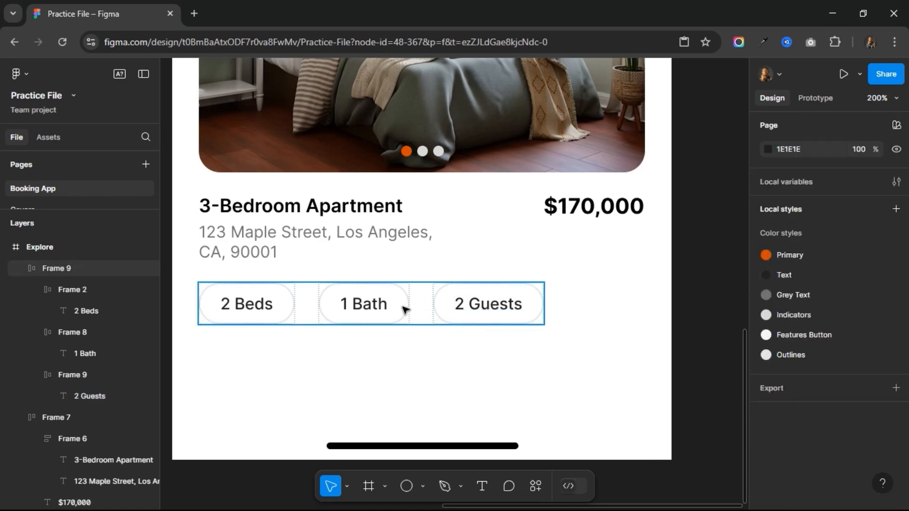
Set the chip row's gap to 12 and its width to 335.
click(445, 314)
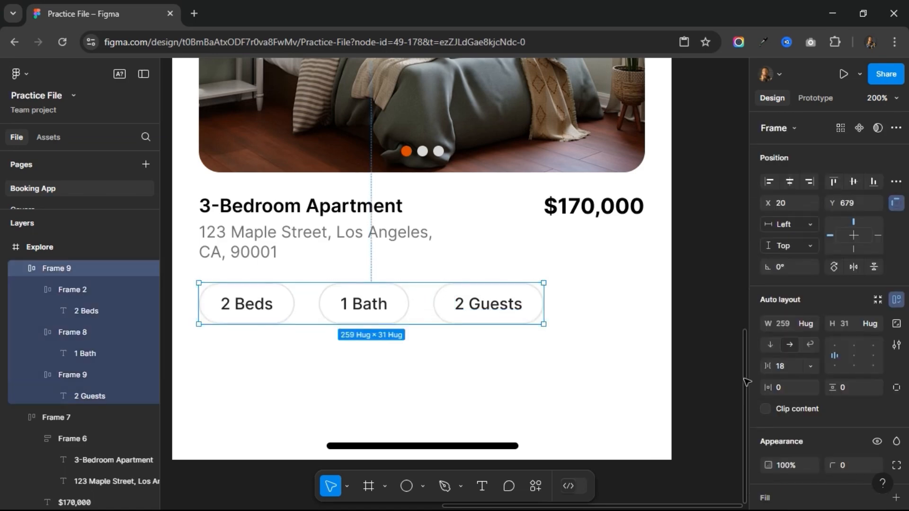
click(790, 368)
text(12)
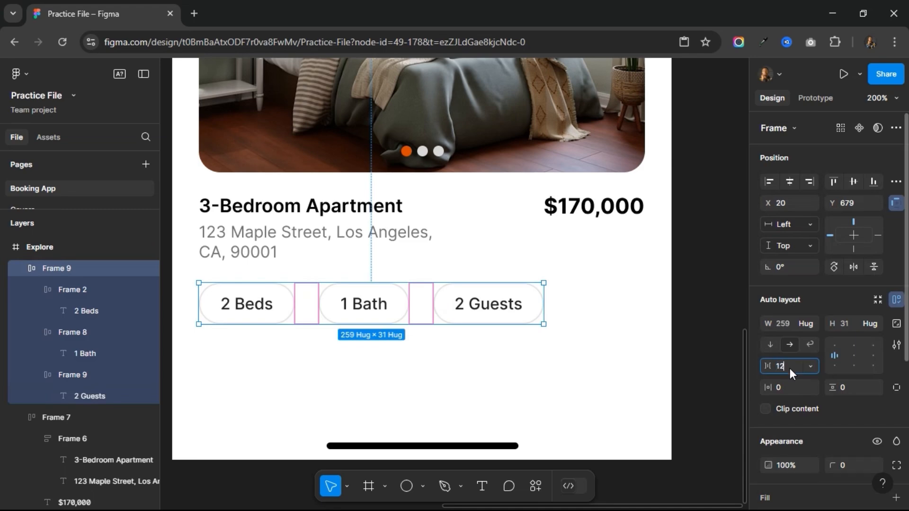
key(Return)
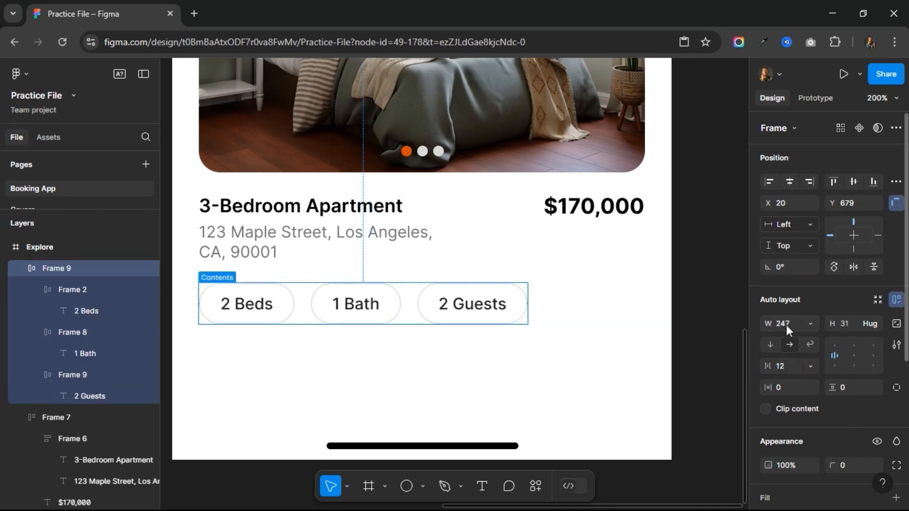
key(Return)
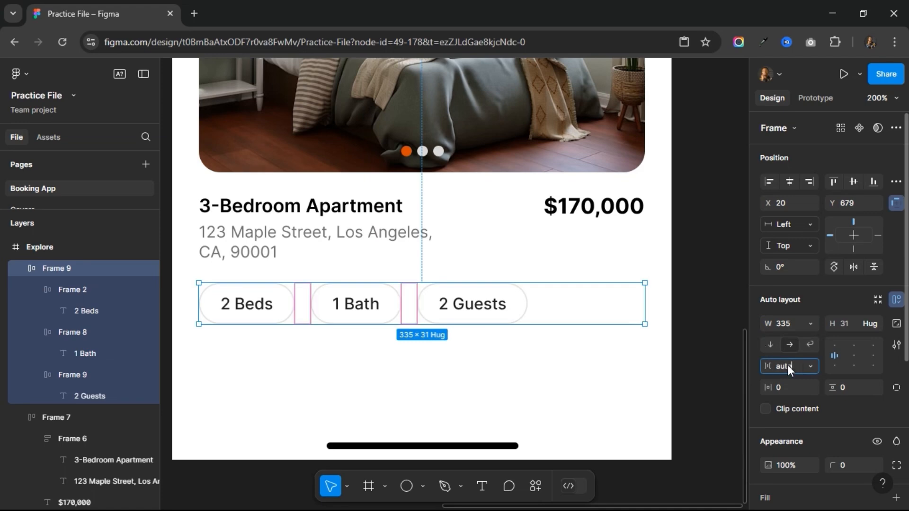
Set the chip row's gap to Auto and make all three chips fill the container's width.
key(Return)
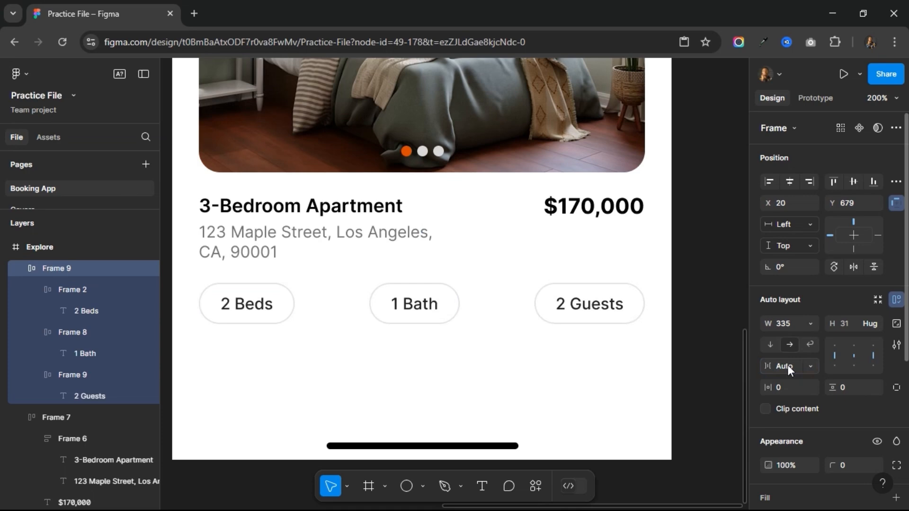
click(577, 303)
shift+click(430, 304)
shift+click(290, 305)
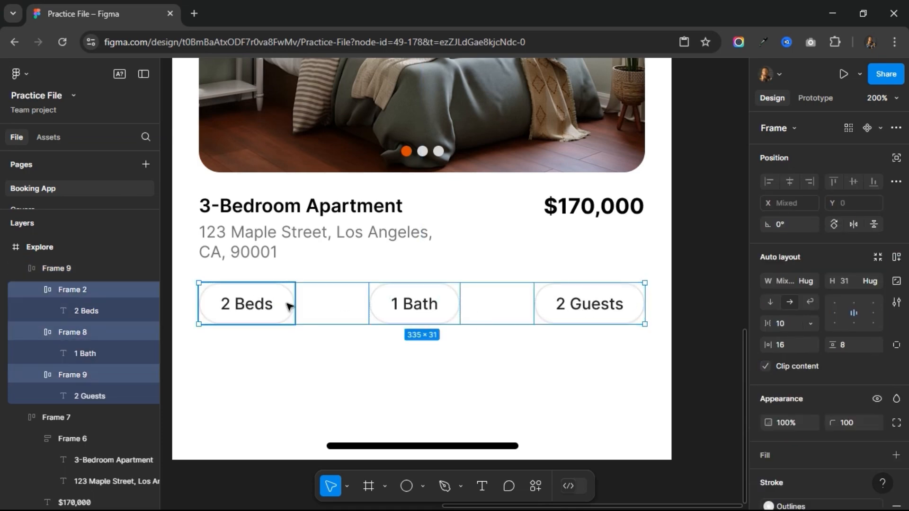
click(809, 280)
click(809, 290)
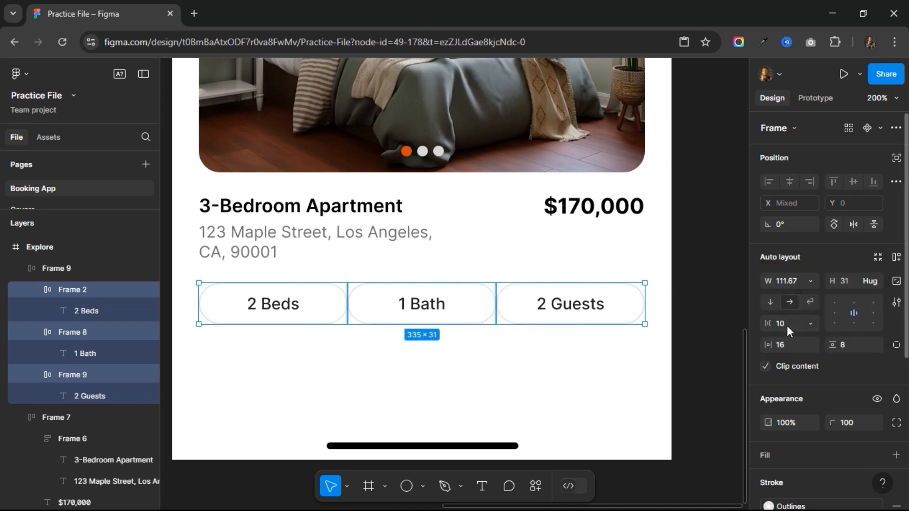
Set the gap between the chips in the row to 16.
click(507, 351)
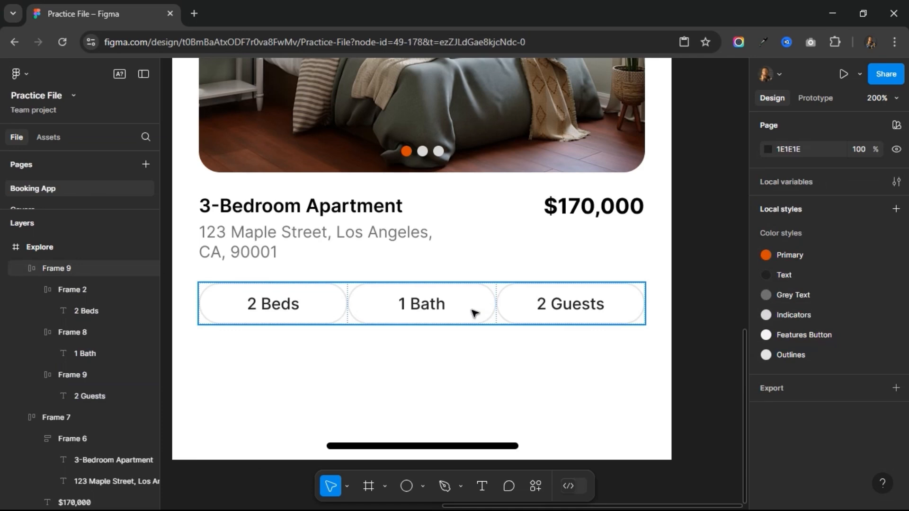
click(488, 318)
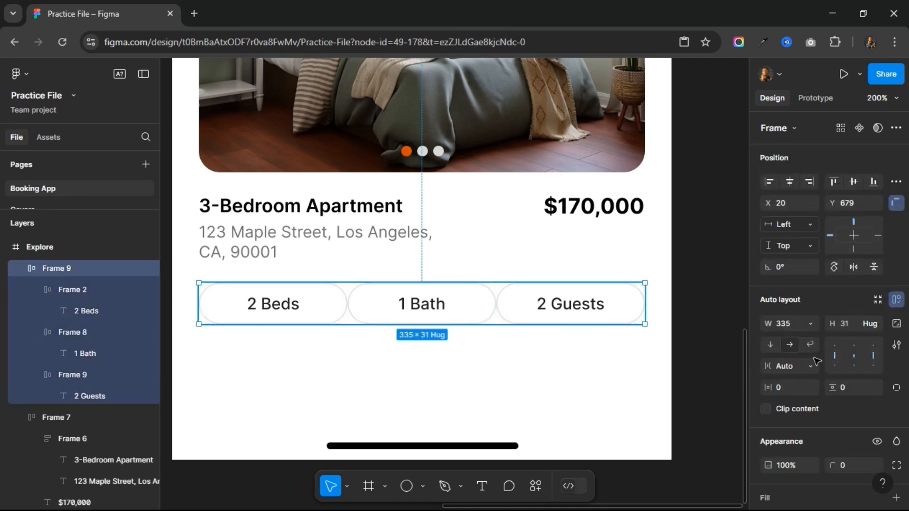
click(787, 366)
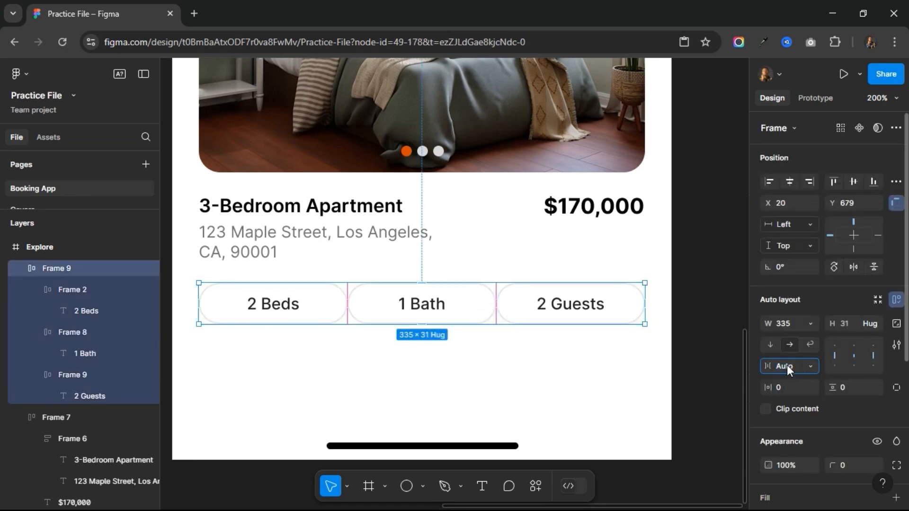
key(Return)
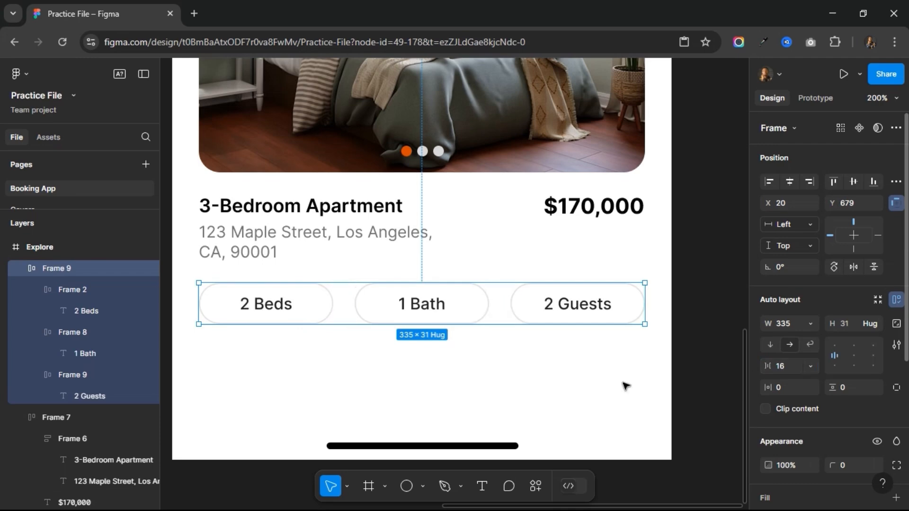
Insert the free Stroke (Rounded) "bed-double" icon from the Hugeicons Pro plugin into the 2 Beds chip.
double_click(265, 311)
right_click(266, 311)
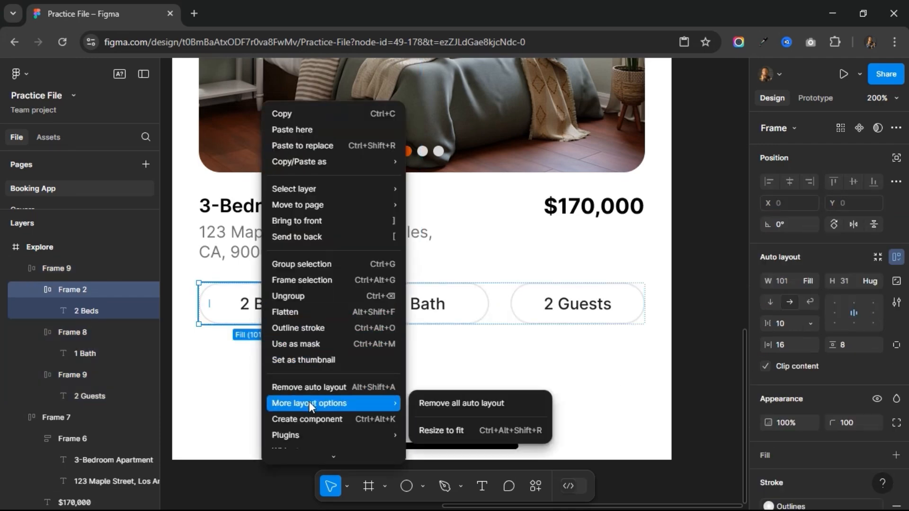
mouse_move(342, 437)
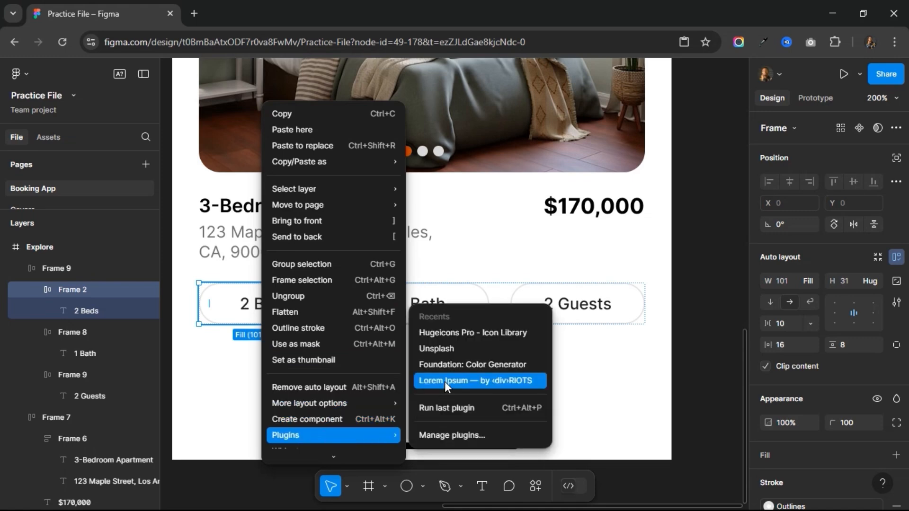
click(448, 336)
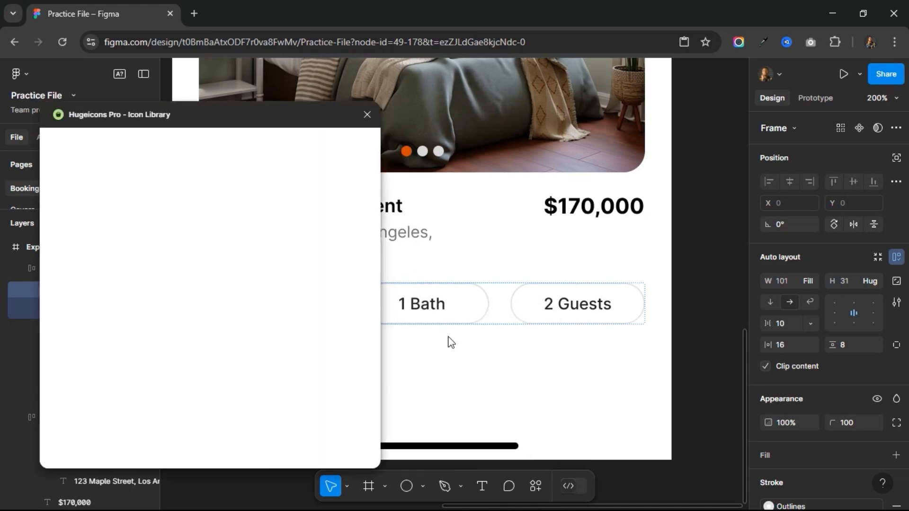
scroll(450, 341, left, 5)
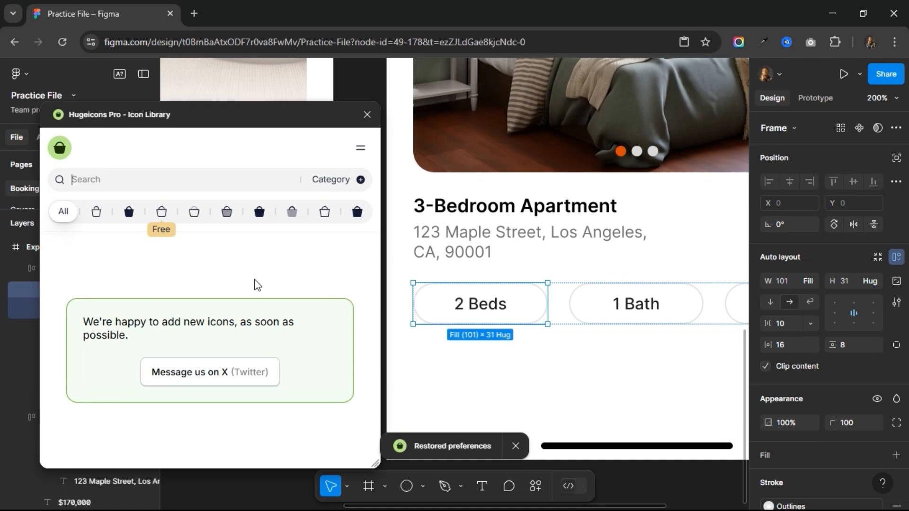
click(161, 217)
click(114, 177)
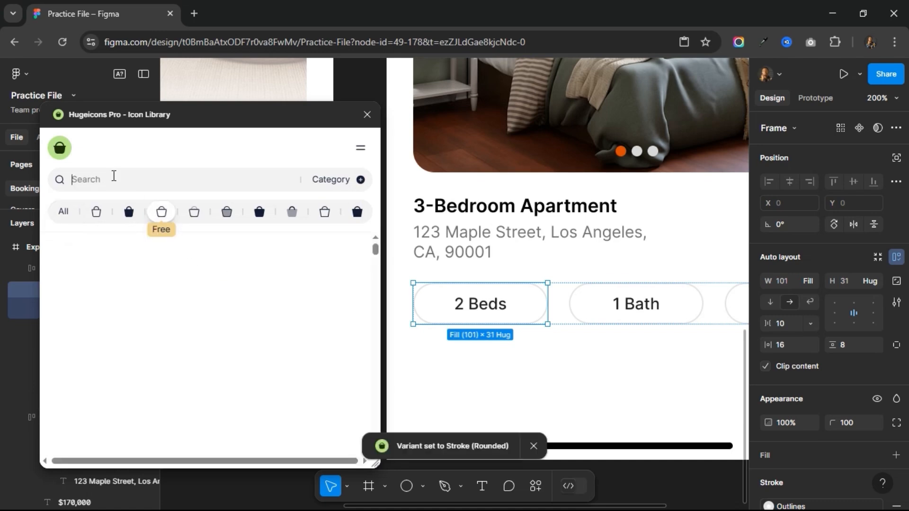
text(bed)
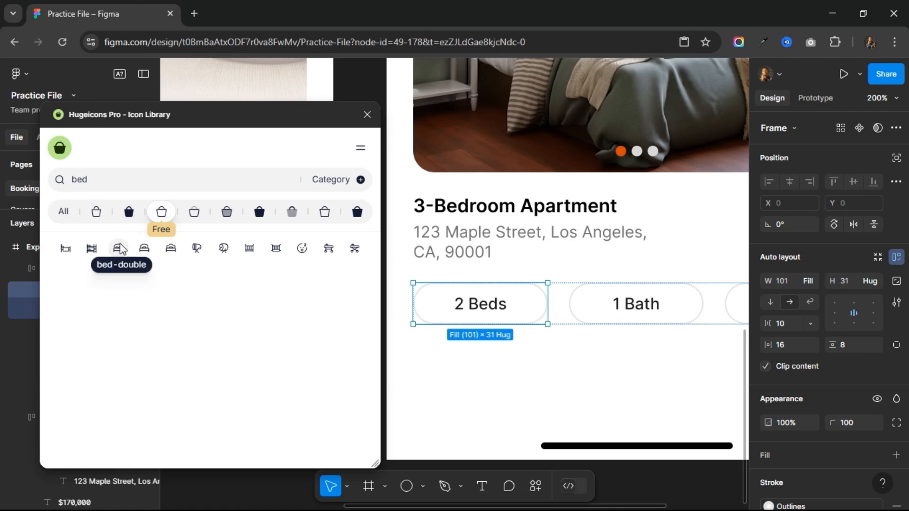
click(119, 248)
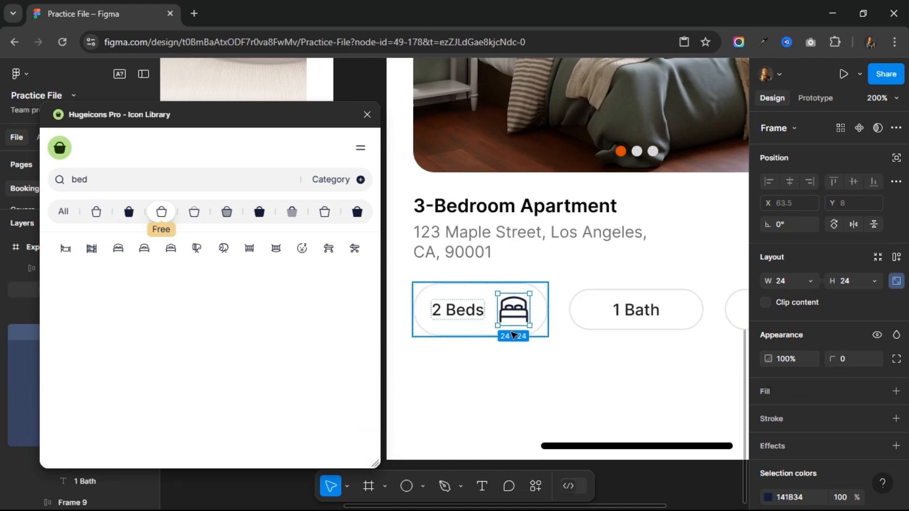
Scale the bed icon to 16 × 16 and place it before the "2 Beds" label.
click(476, 310)
click(529, 311)
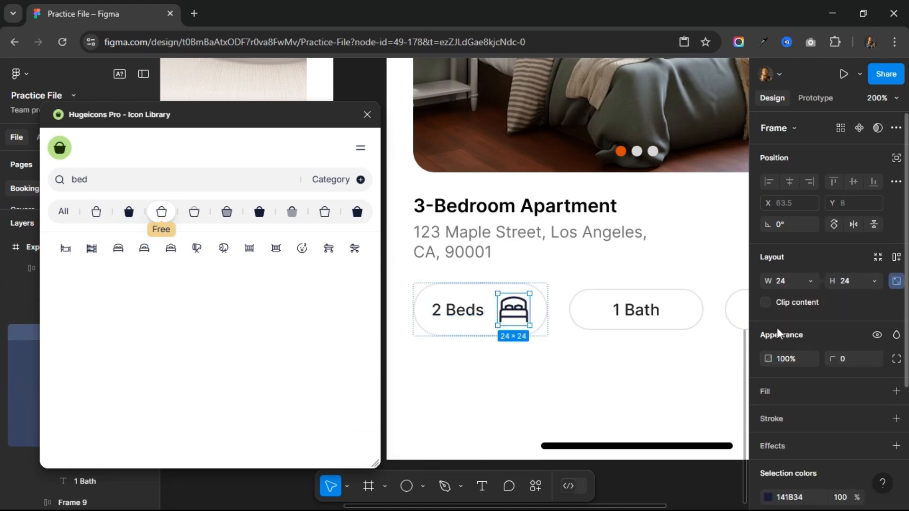
key(k)
click(861, 359)
text(1)
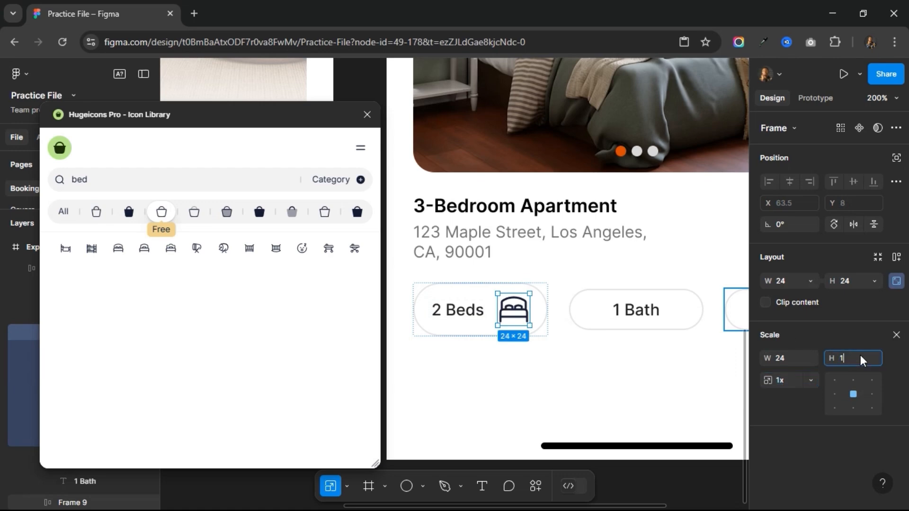
text(6)
key(Return)
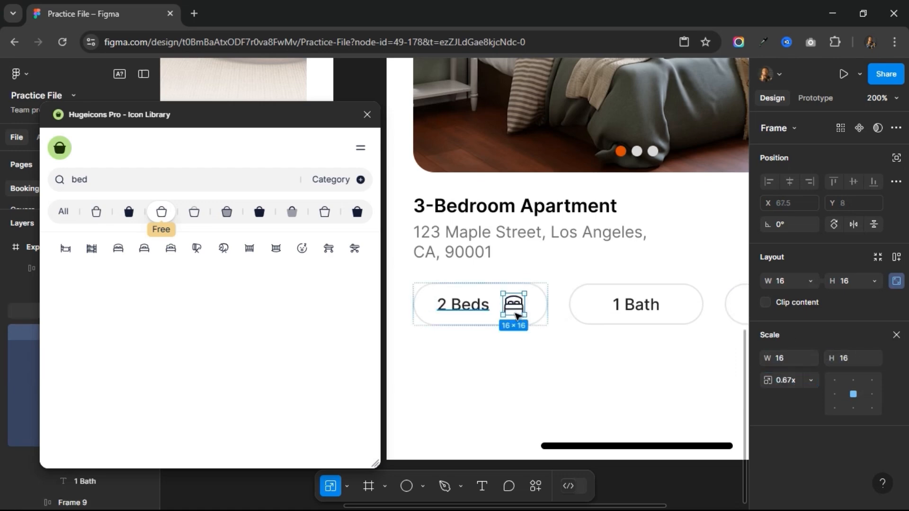
key(Left)
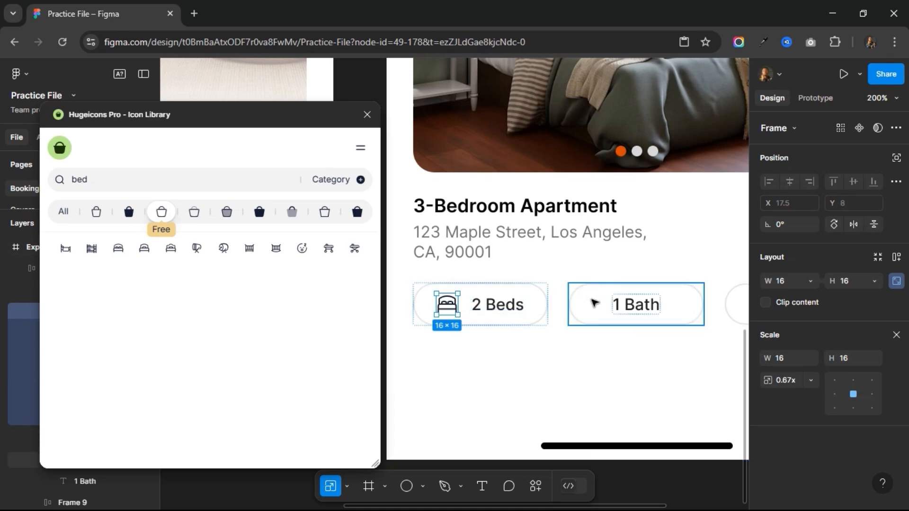
Paste copies of the bed icon into the 1 Bath and 2 Guests chips.
click(595, 303)
scroll(595, 303, right, 4)
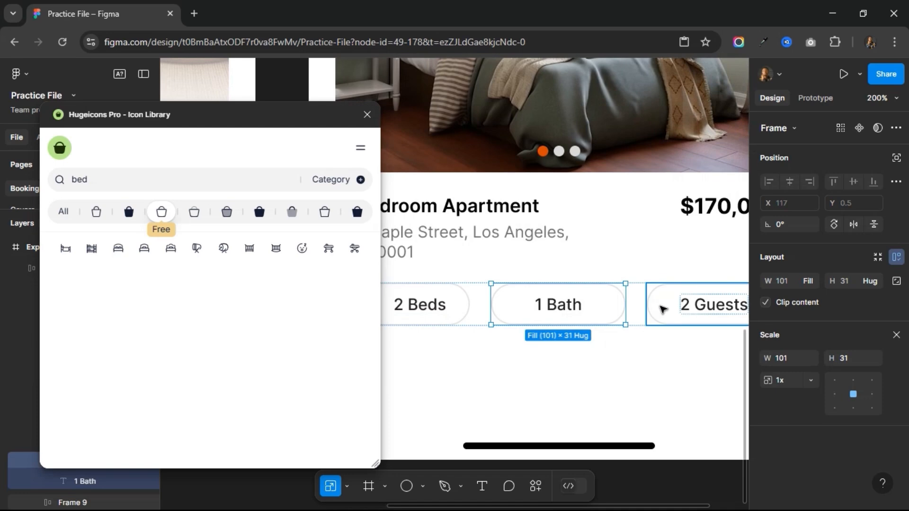
shift+click(661, 308)
key(ctrl+v)
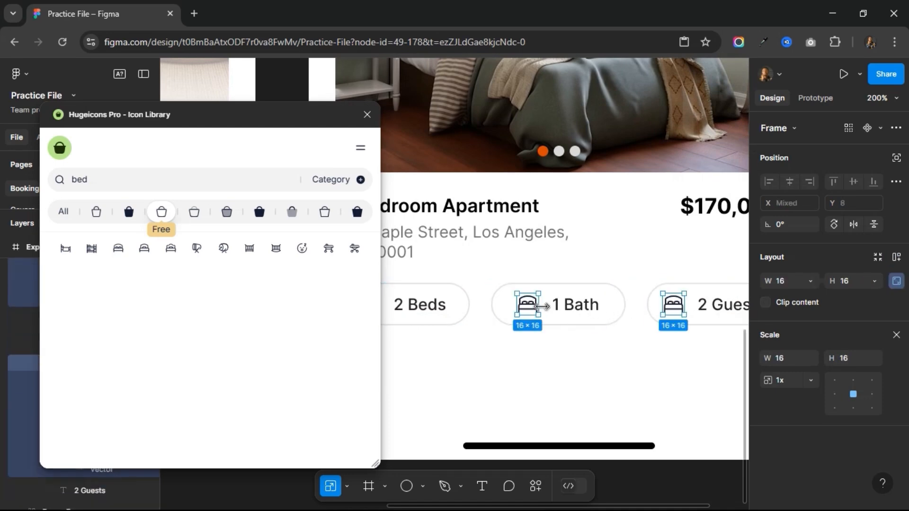
Search the icon library for "bath" and swap the 1 Bath chip's icon to "bathtub-01".
click(528, 306)
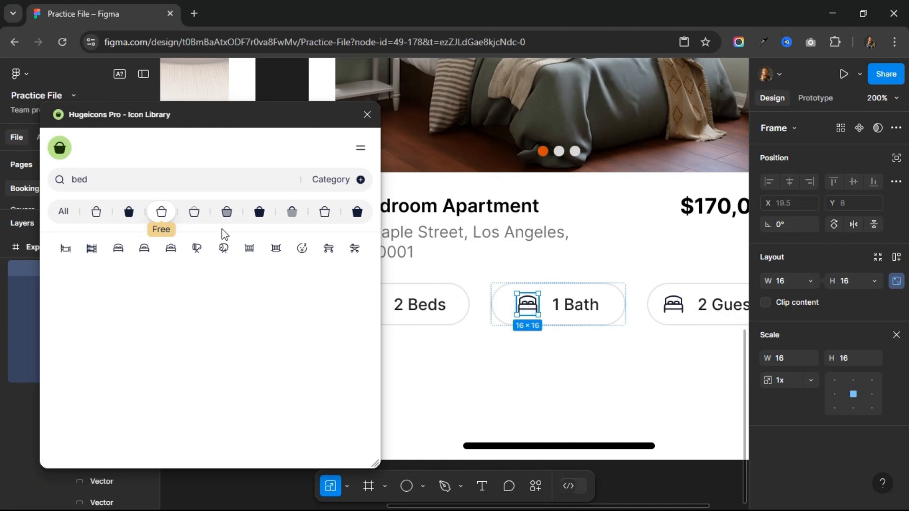
double_click(163, 177)
text(bath)
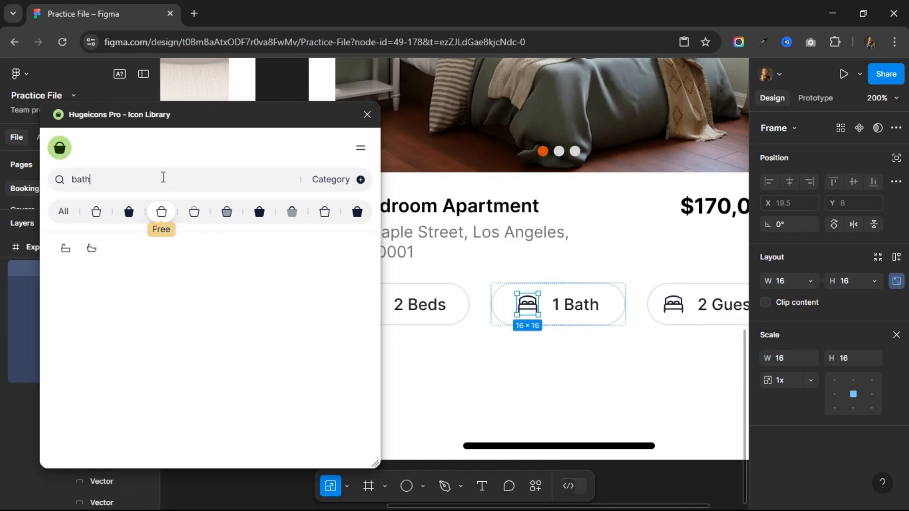
click(66, 250)
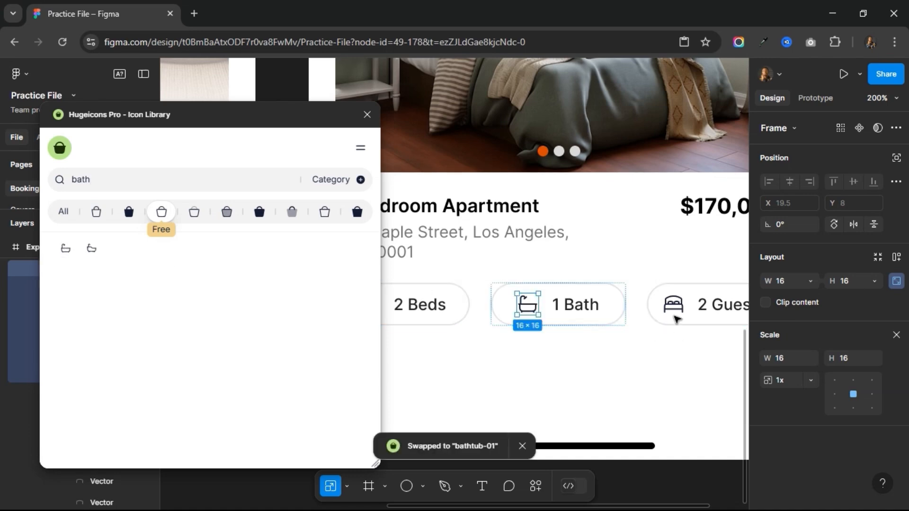
Search for "users", swap the 2 Guests chip's icon to "user-multiple", and close the icon library.
click(676, 310)
click(676, 310)
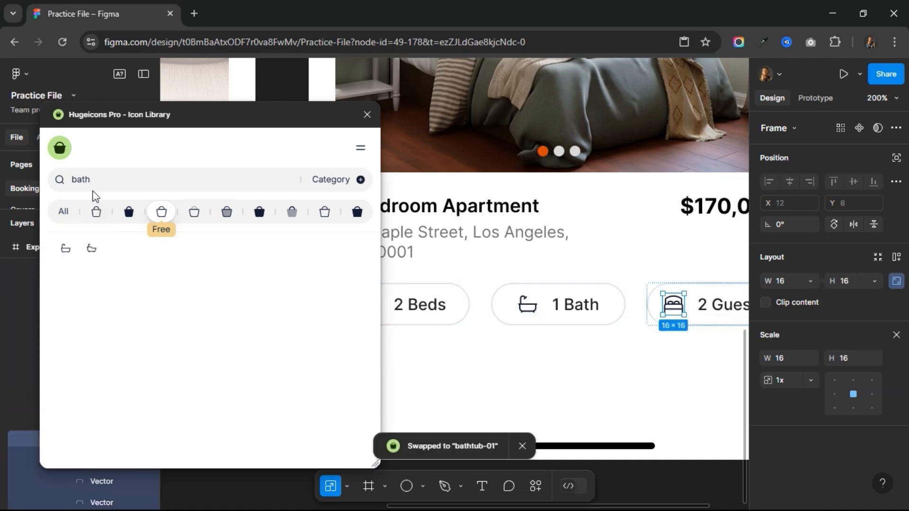
drag(94, 182, 61, 180)
text(users)
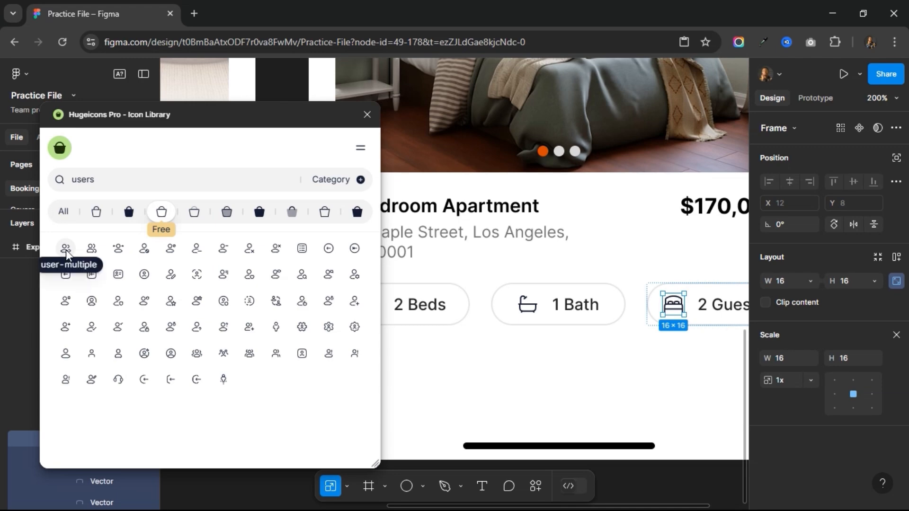
click(66, 249)
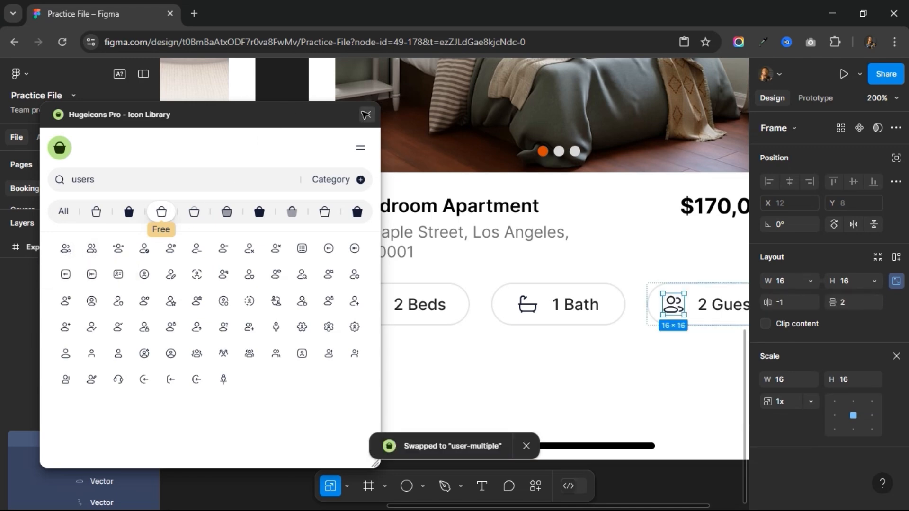
click(367, 116)
Remove the Outlines stroke from all three feature chips at once.
scroll(427, 309, right, 5)
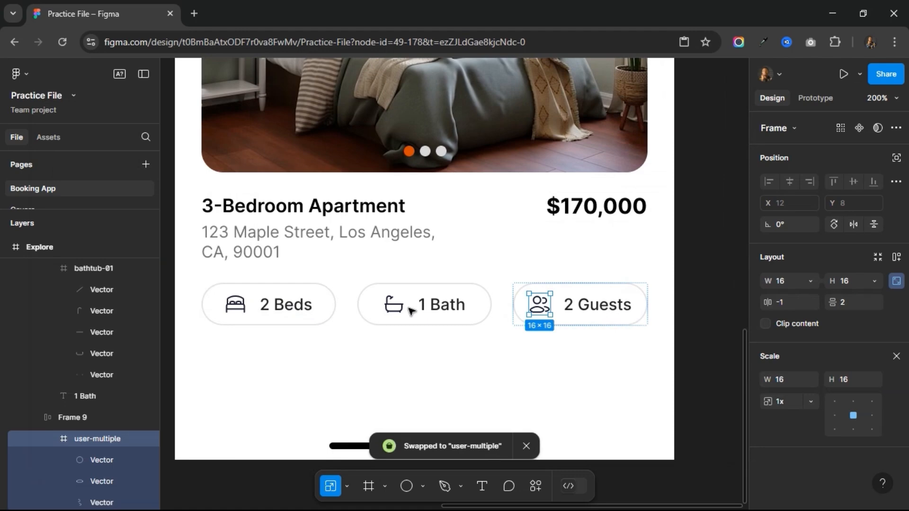
shift+click(382, 311)
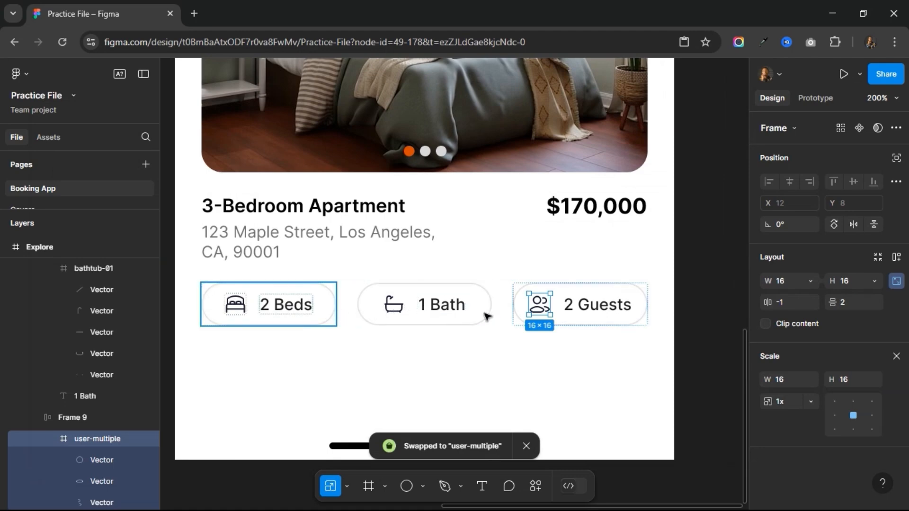
shift+click(564, 311)
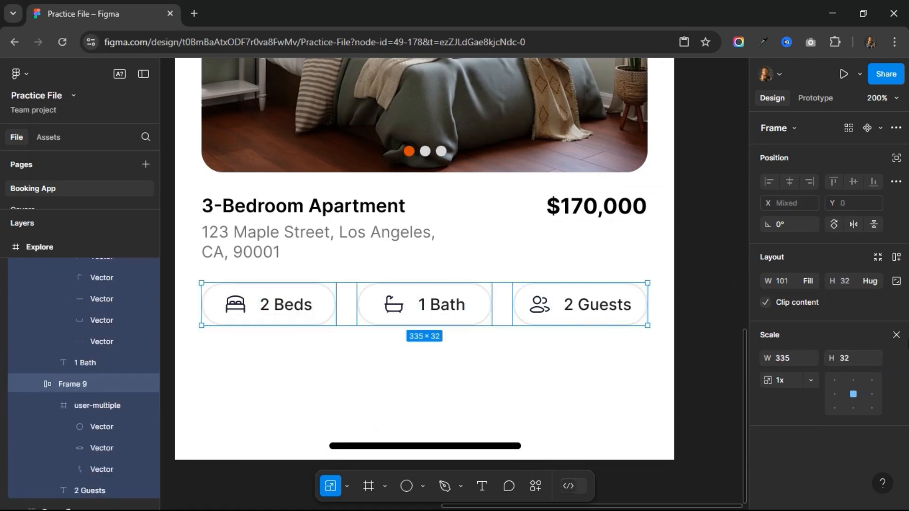
click(896, 335)
key(v)
scroll(858, 365, down, 5)
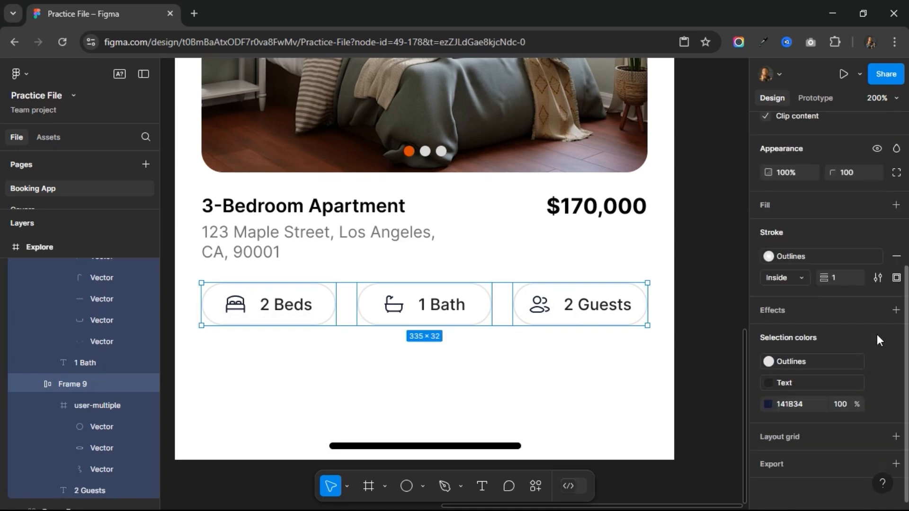
click(896, 256)
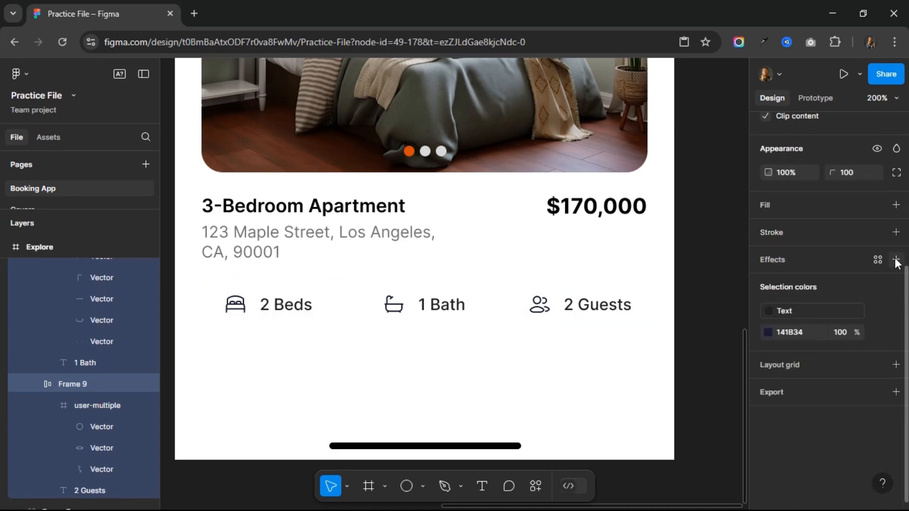
Apply the Features Button color style as the fill of all three feature chips.
click(877, 207)
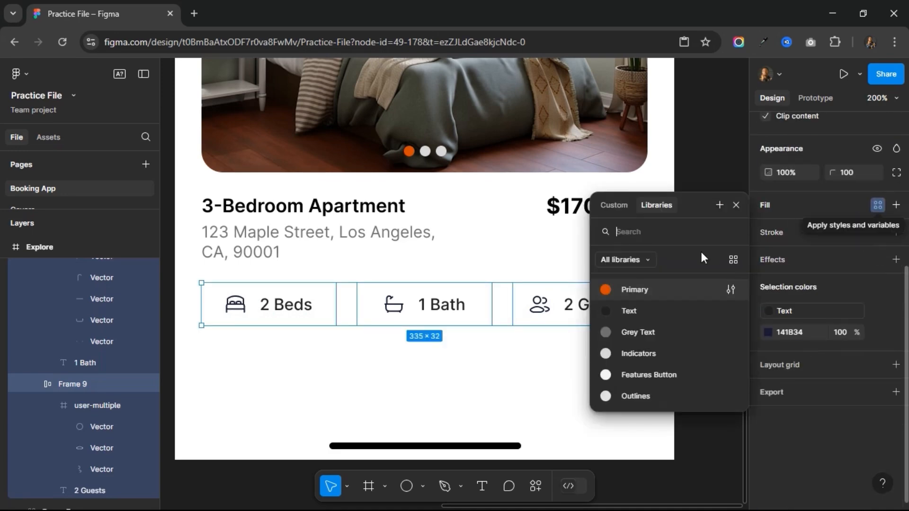
click(659, 375)
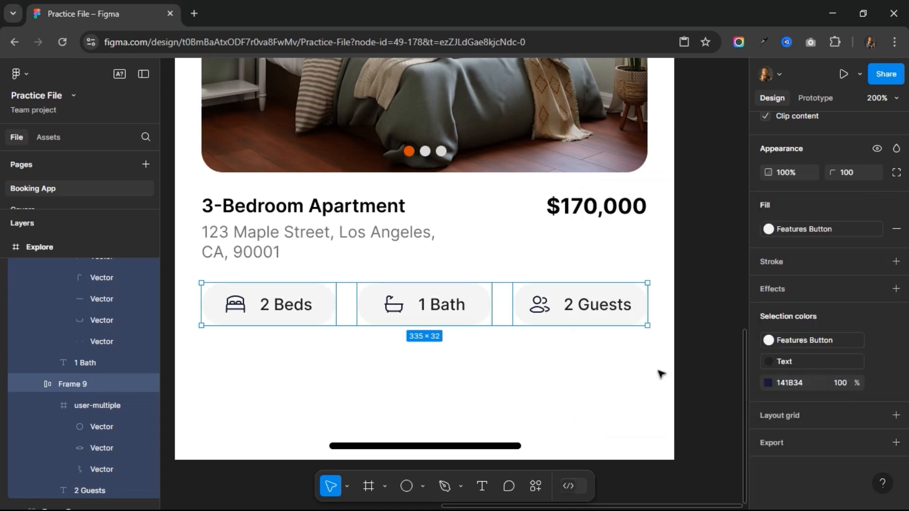
click(496, 378)
key(shift+0)
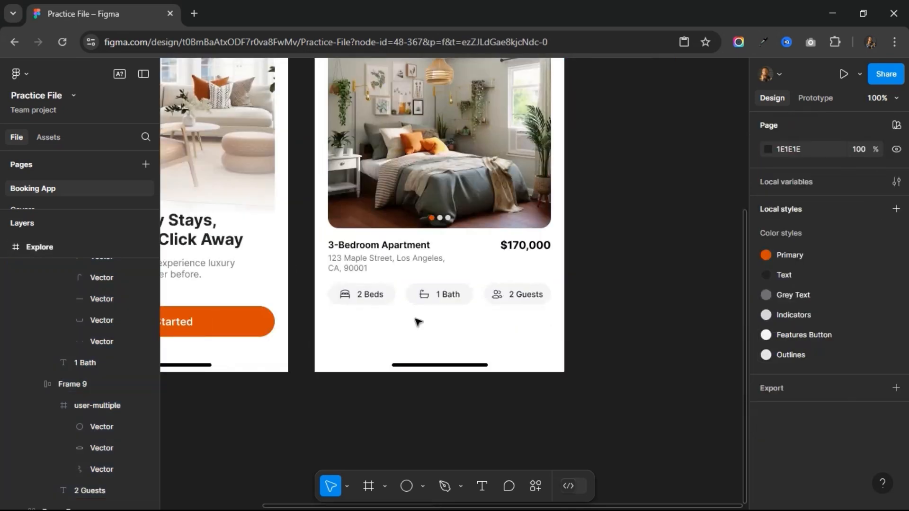
Combine the product image, the title and price row, and the feature chips row into one vertical auto layout frame.
click(389, 260)
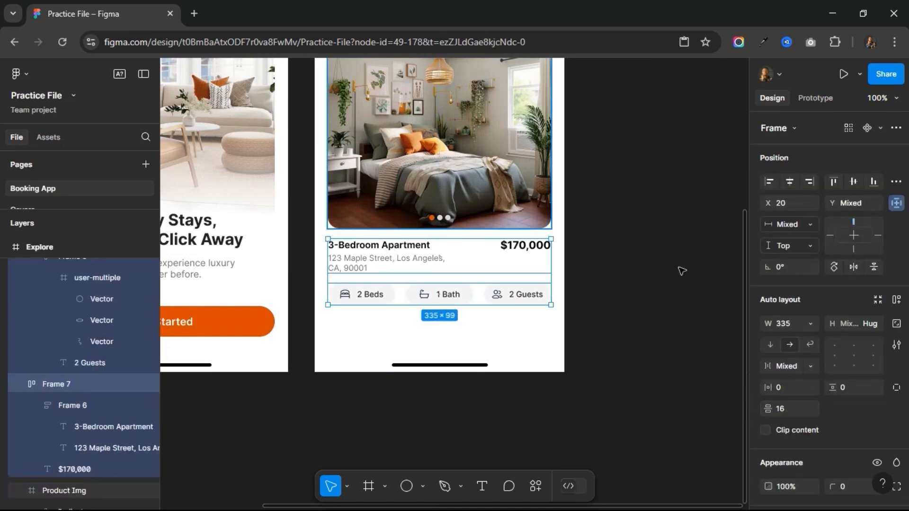
click(896, 299)
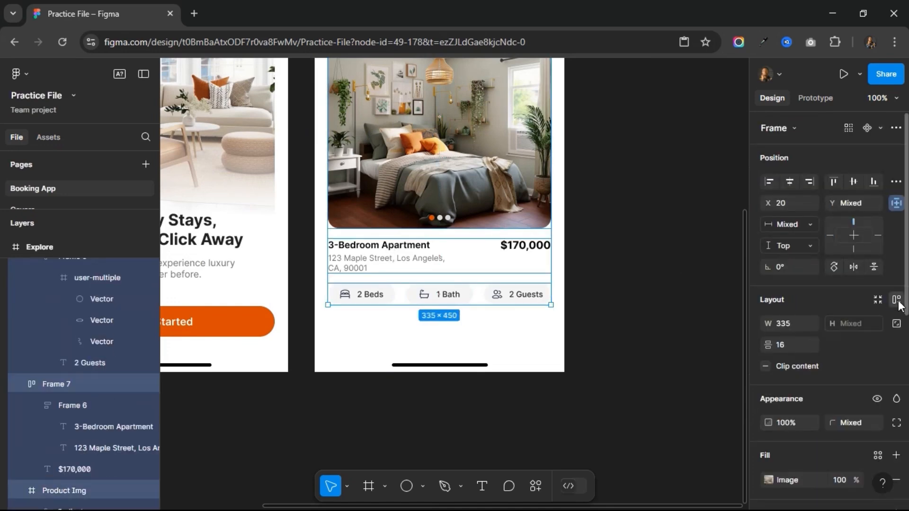
key(shift+a)
scroll(583, 251, up, 5)
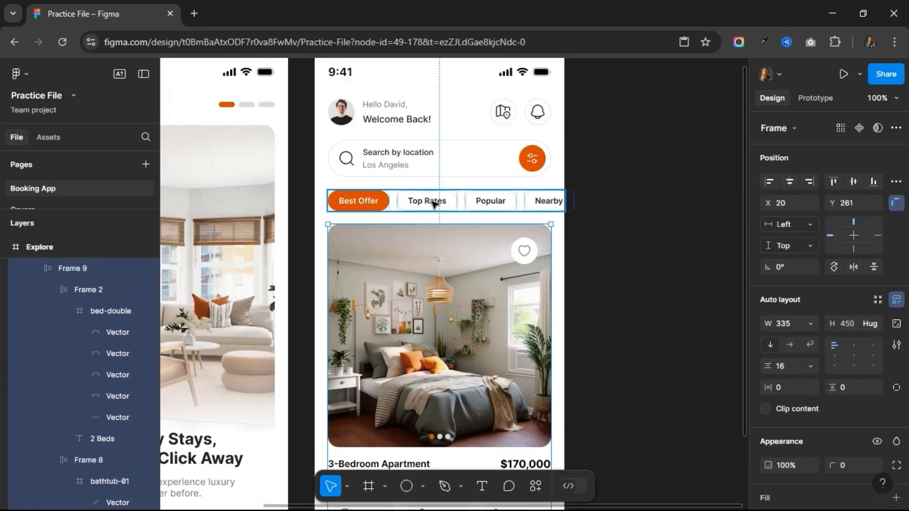
scroll(433, 199, down, 3)
scroll(432, 203, down, 4)
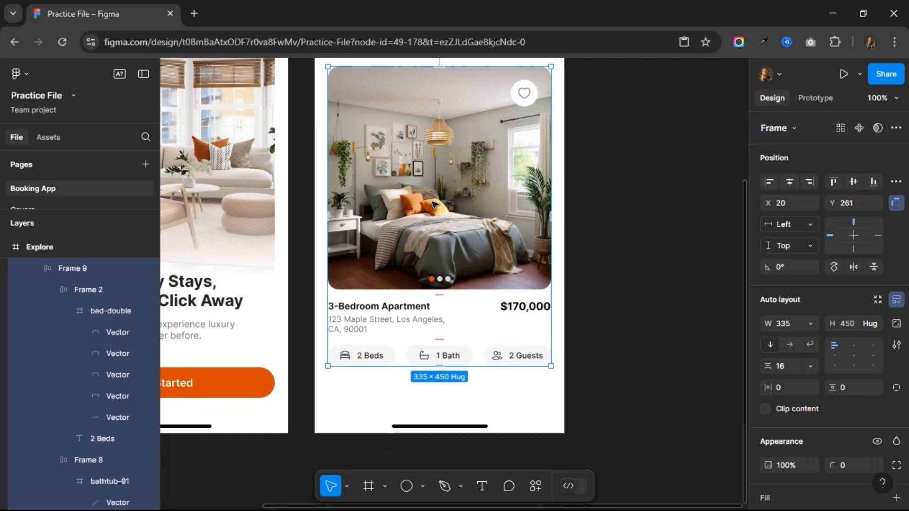
click(590, 286)
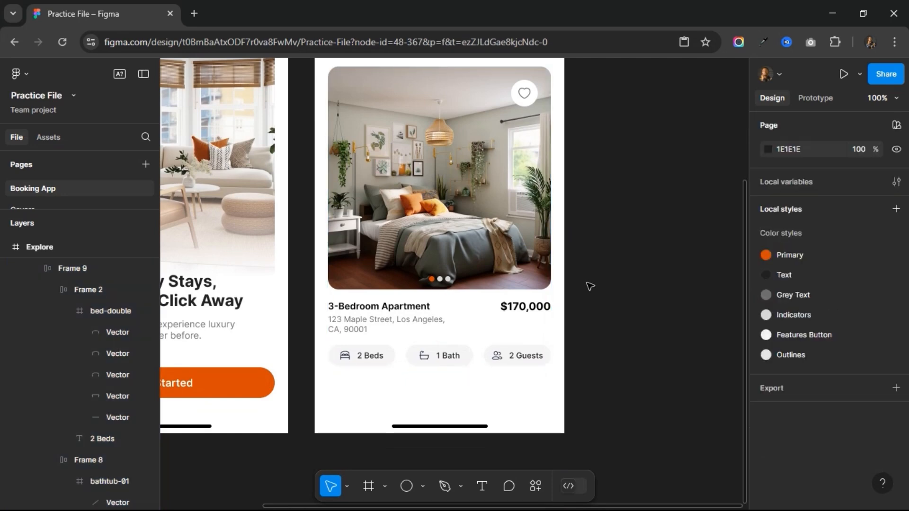
Draw a frame about 375 × 103 below the Explore screen and rename it Nav Bar.
scroll(590, 286, down, 5)
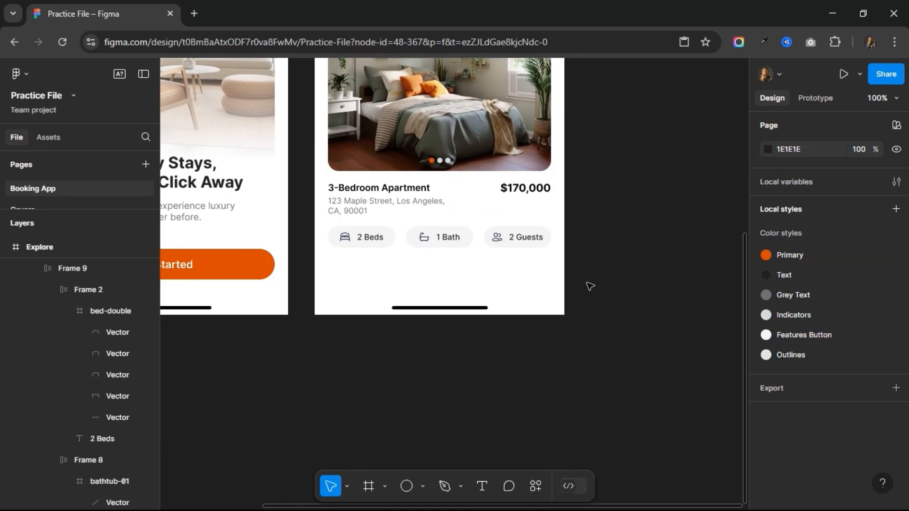
scroll(590, 286, down, 3)
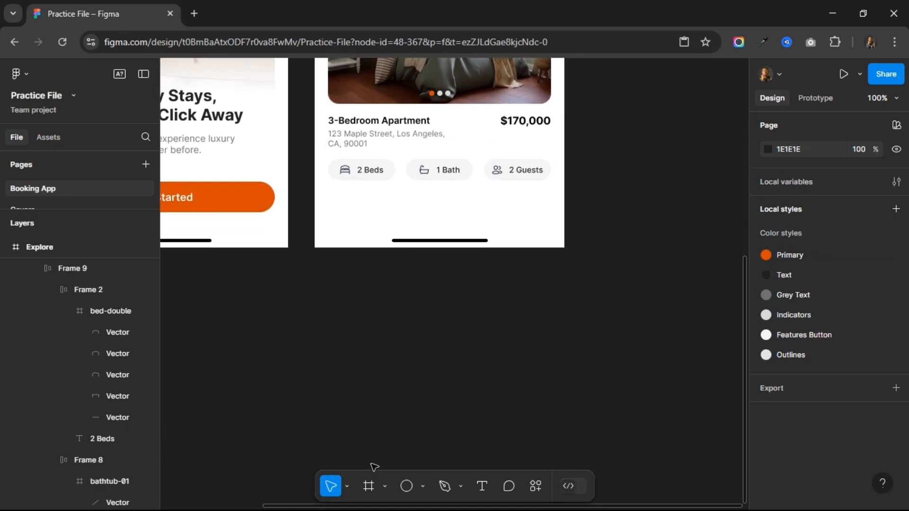
click(369, 486)
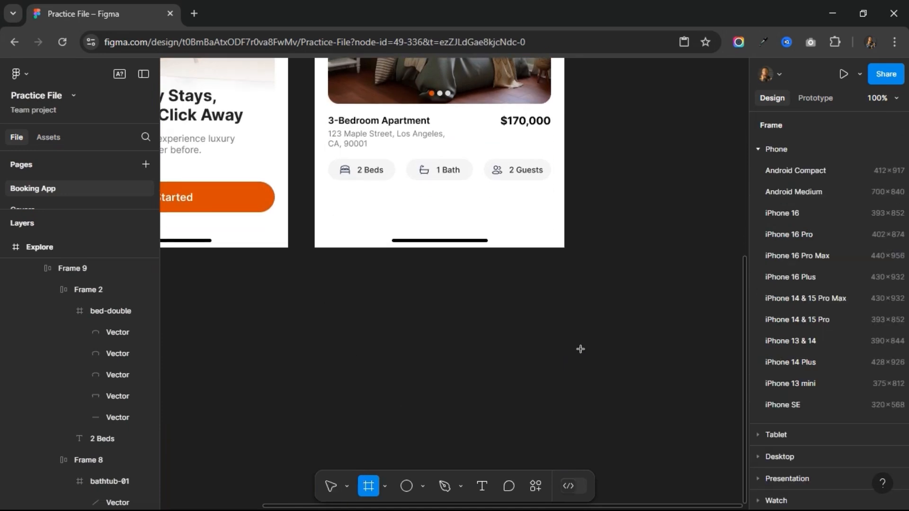
drag(570, 350, 571, 367)
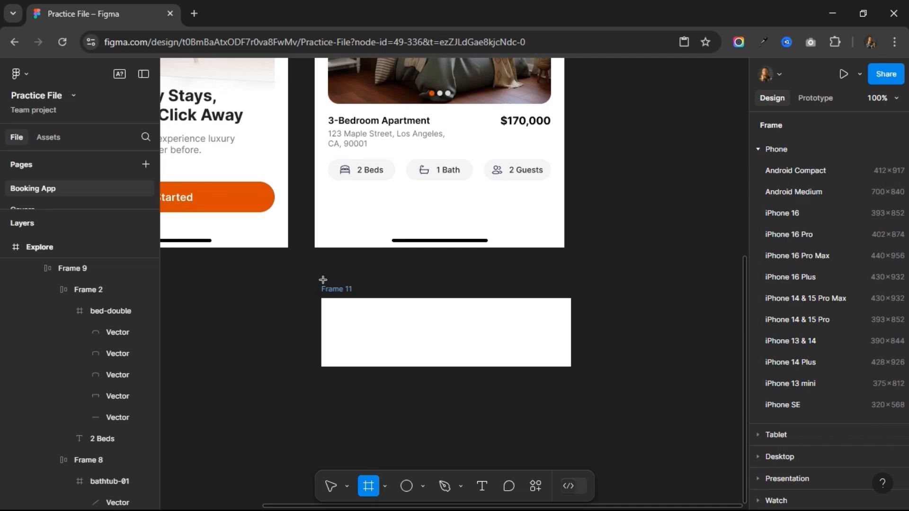
double_click(339, 290)
text(z)
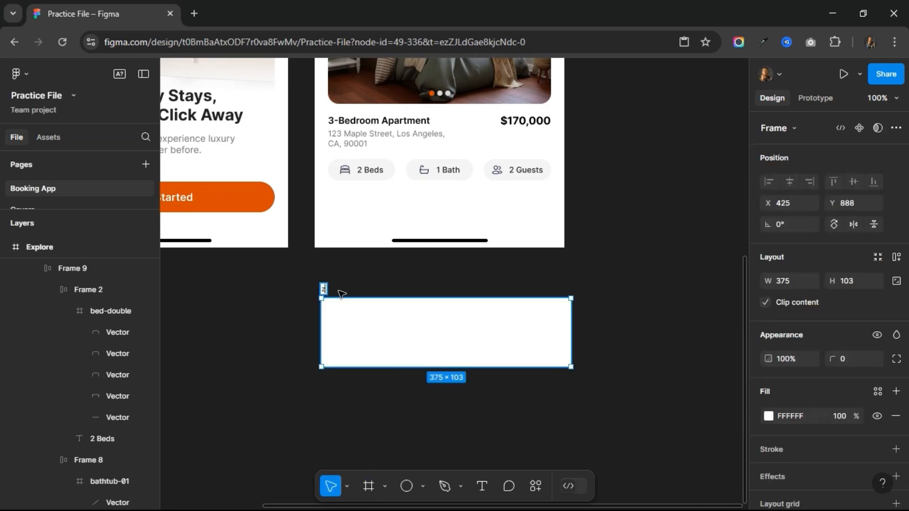
text(Nav)
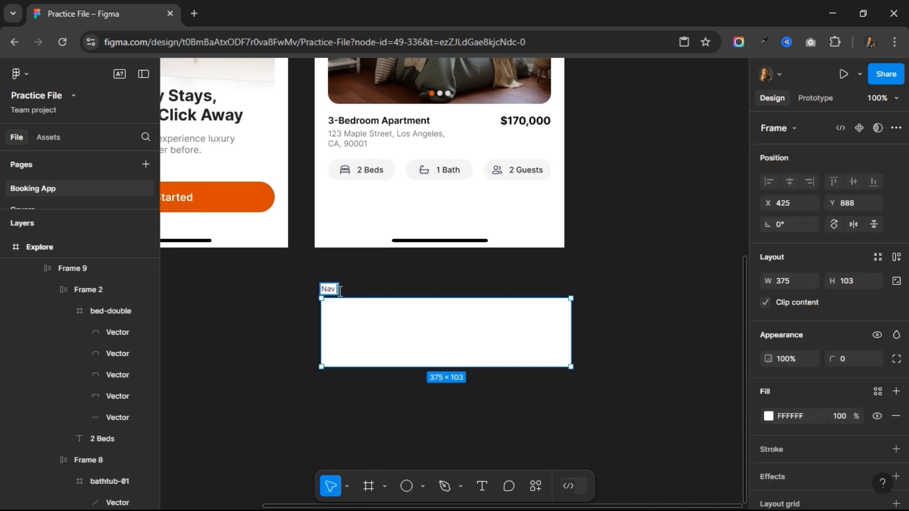
text( Bar)
key(Return)
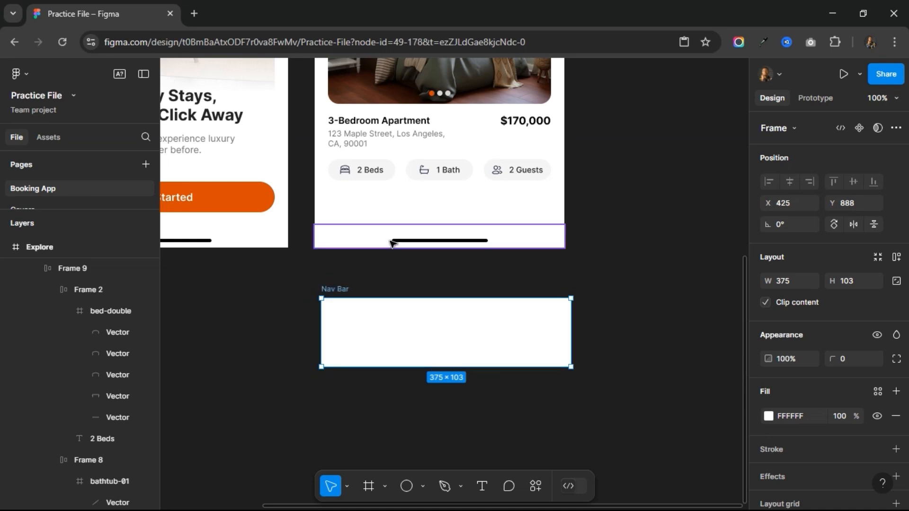
Move the Home Indicator from the Explore screen into the Nav Bar frame by cutting and pasting it.
click(392, 244)
key(Delete)
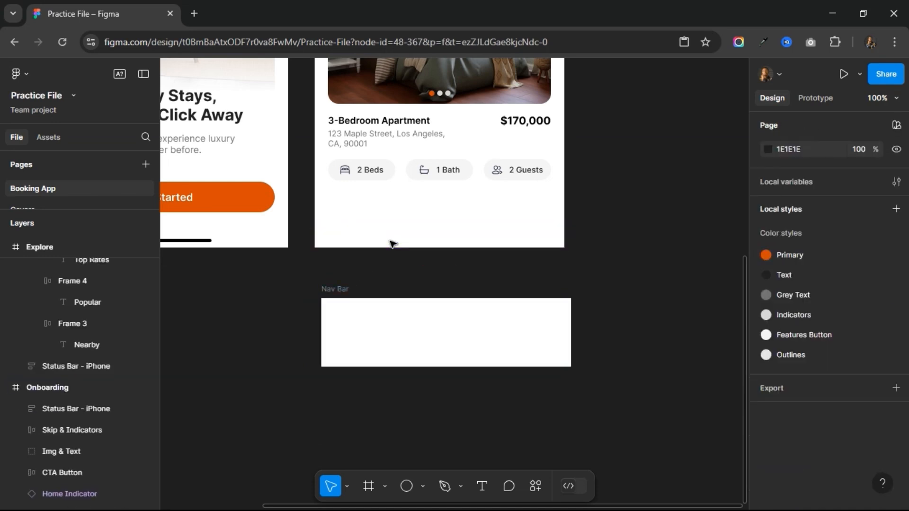
click(341, 289)
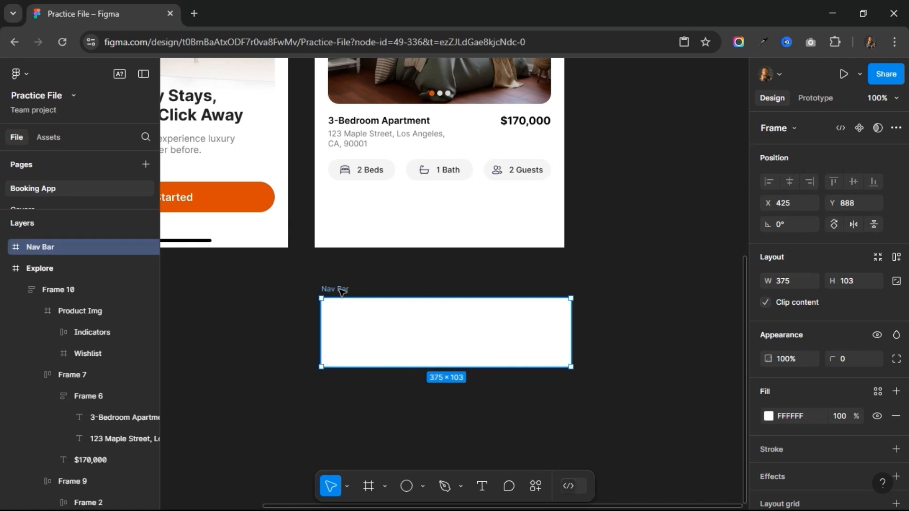
key(ctrl+v)
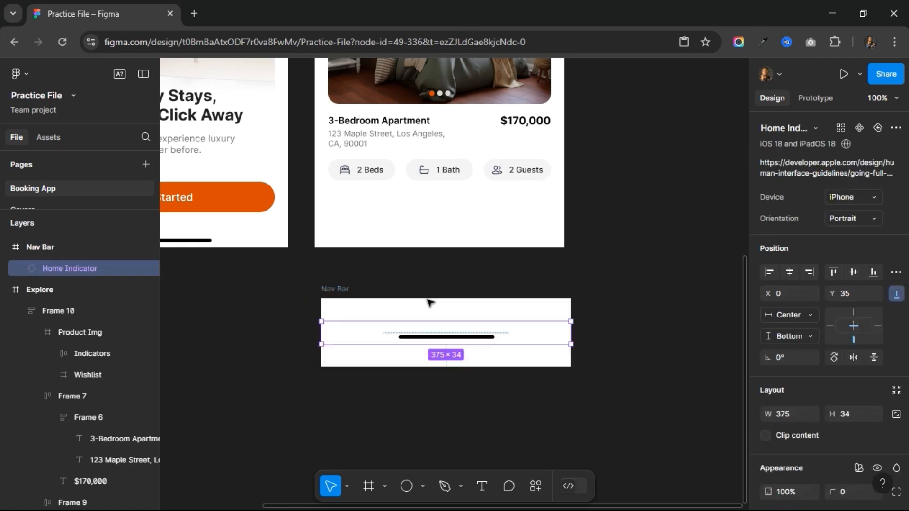
Align the Home Indicator to the bottom of the Nav Bar and set its constraints to Left and Top.
click(873, 272)
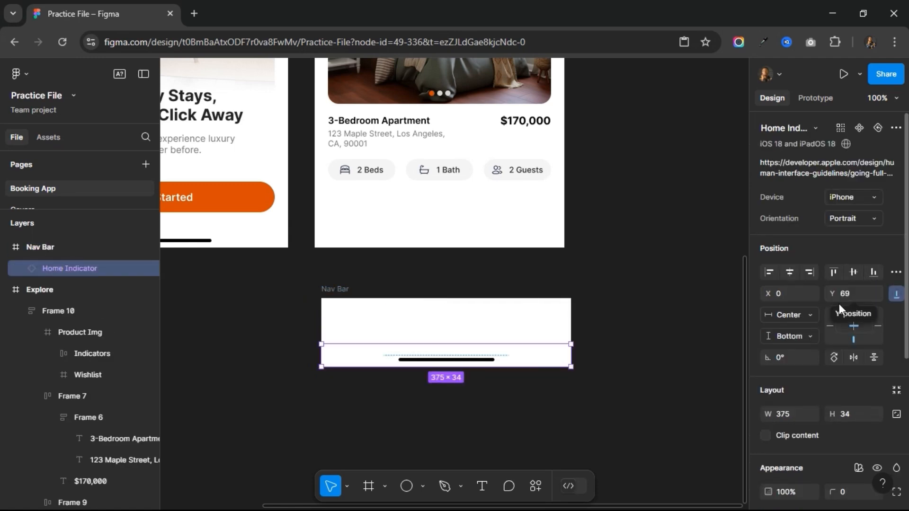
click(854, 314)
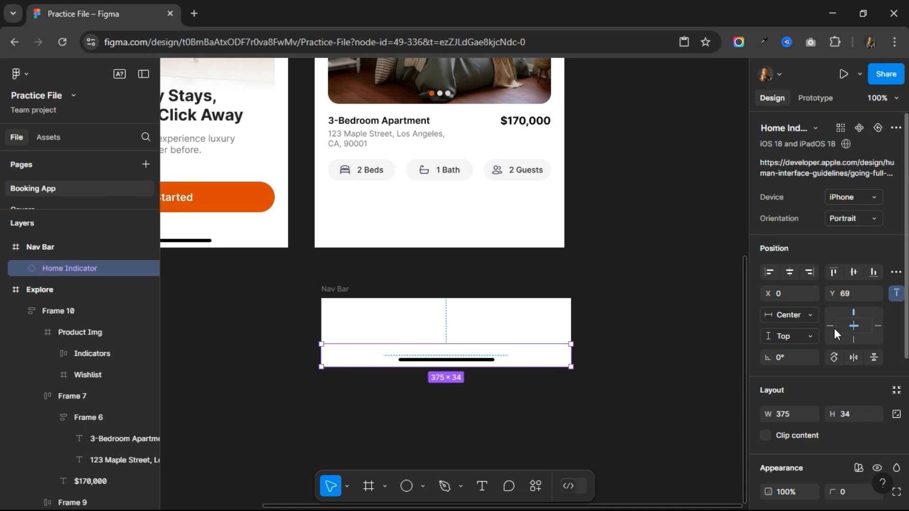
click(829, 328)
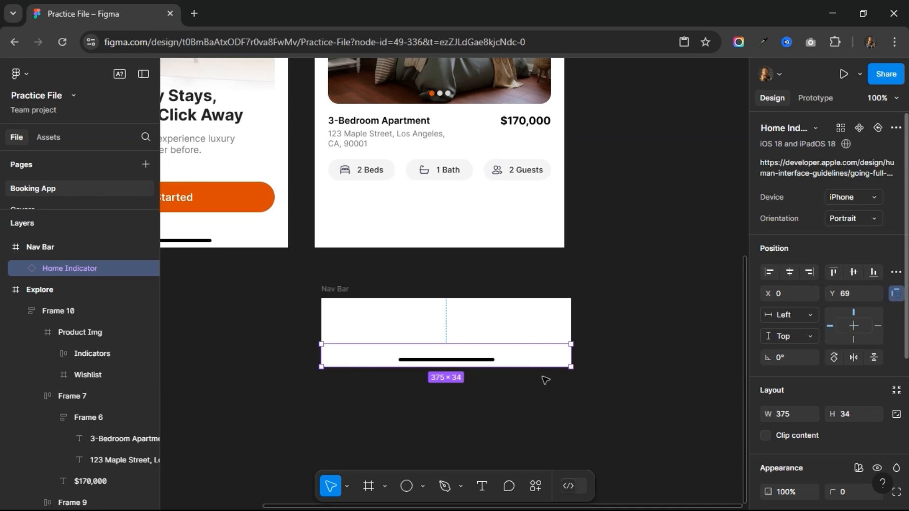
Draw a small frame about 69 × 46 beside the Nav Bar and rename it Nav Link.
click(369, 488)
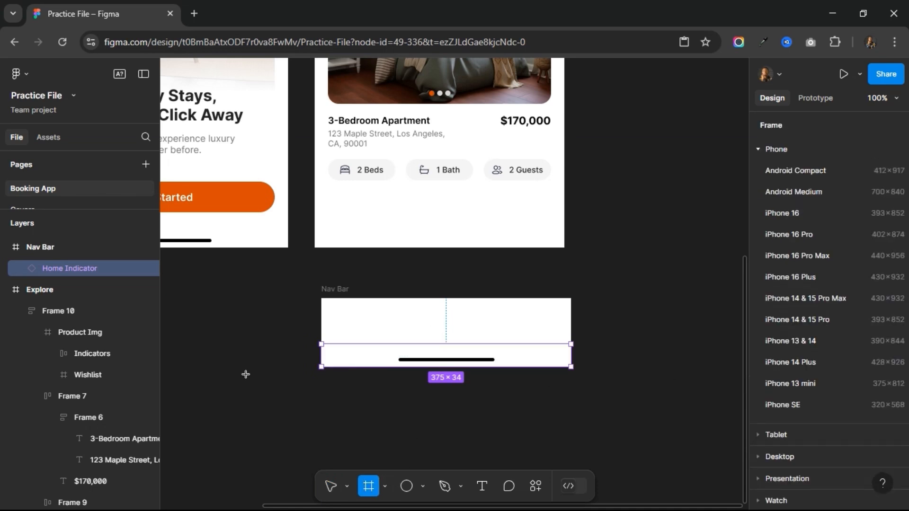
drag(246, 374, 292, 405)
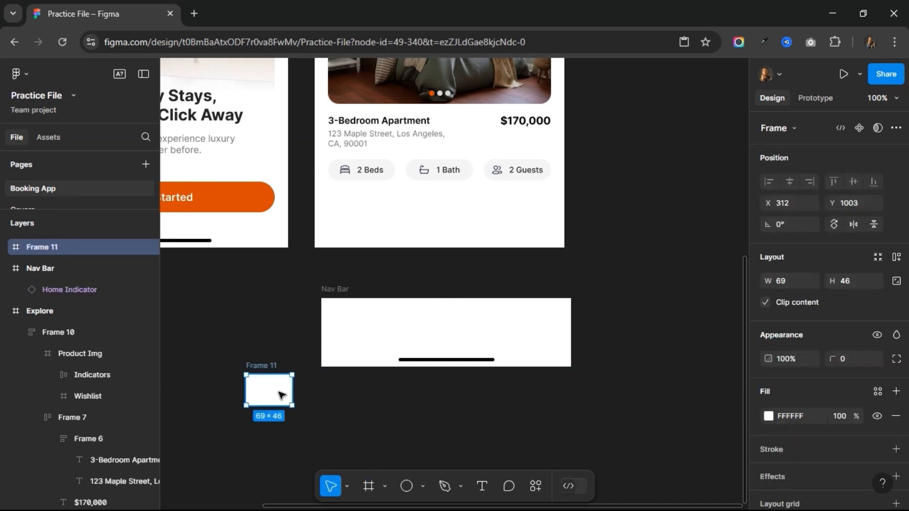
double_click(268, 366)
text(Nav Li)
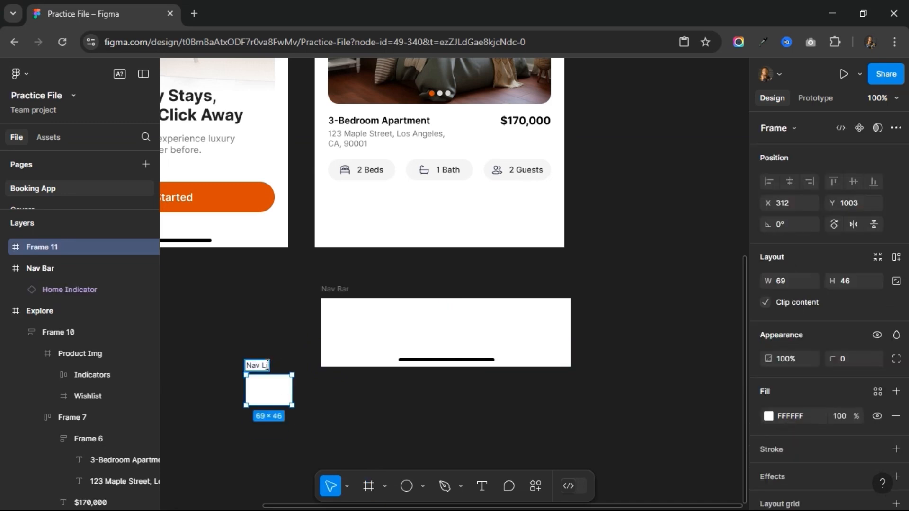
text(nk)
key(Return)
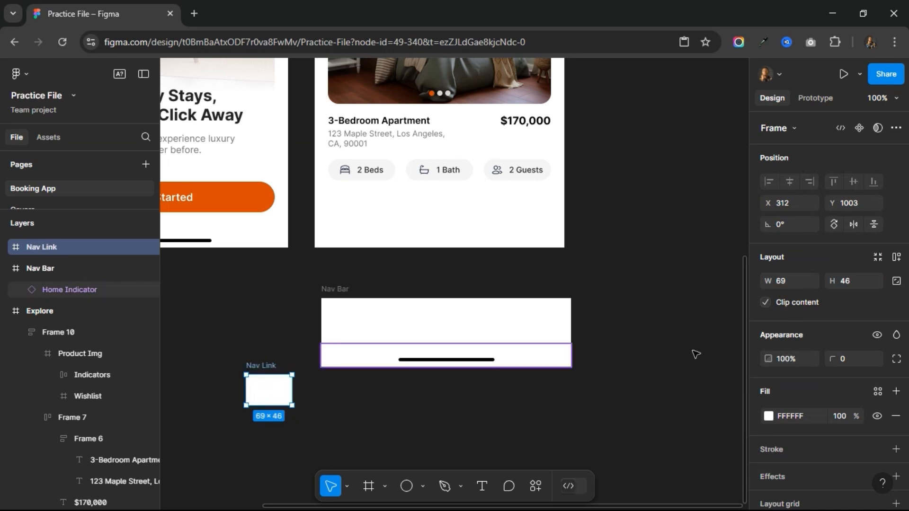
Set the Nav Link frame's height to 48 and its width to 53.
click(850, 282)
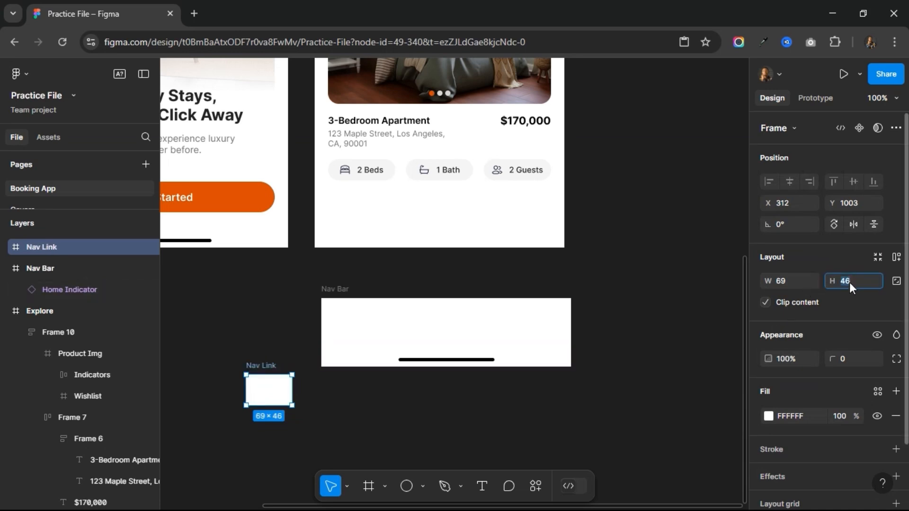
text(48)
click(783, 282)
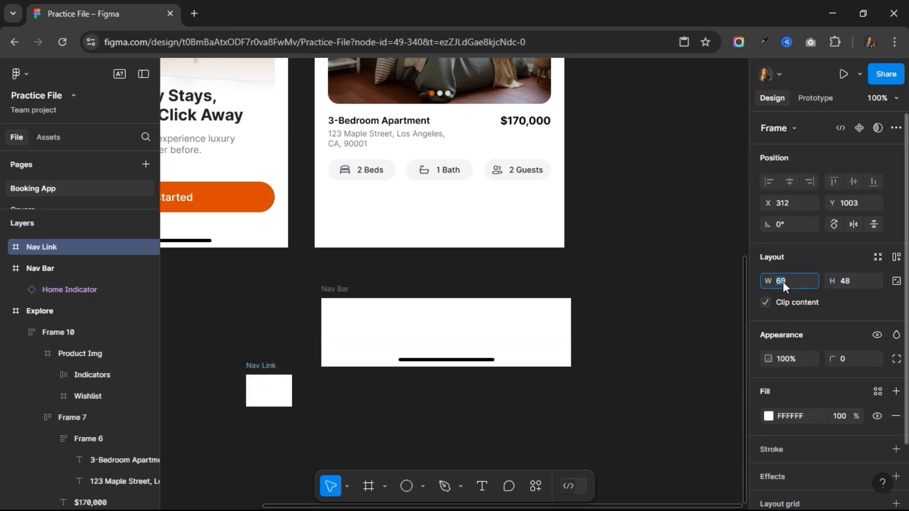
text(53)
key(Return)
Add the text "Explore" inside the Nav Link frame, centred horizontally and aligned to the frame's bottom edge.
scroll(306, 398, left, 3)
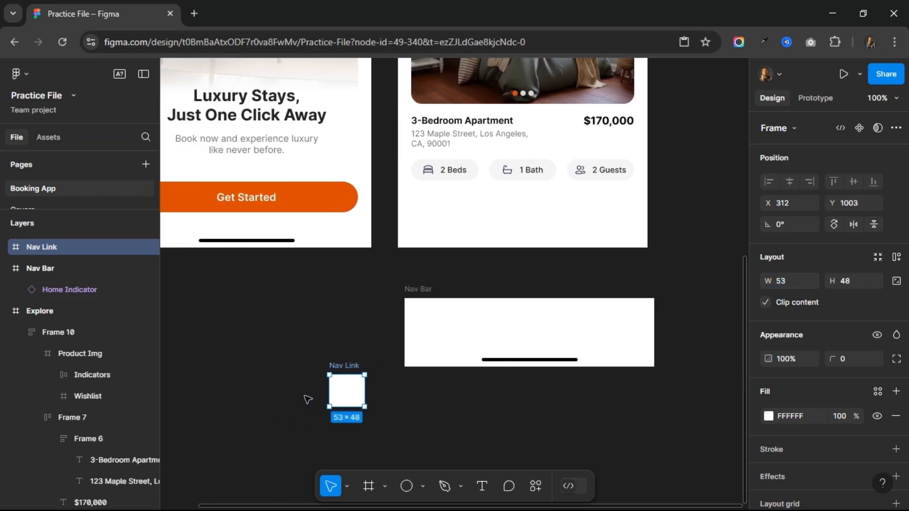
key(t)
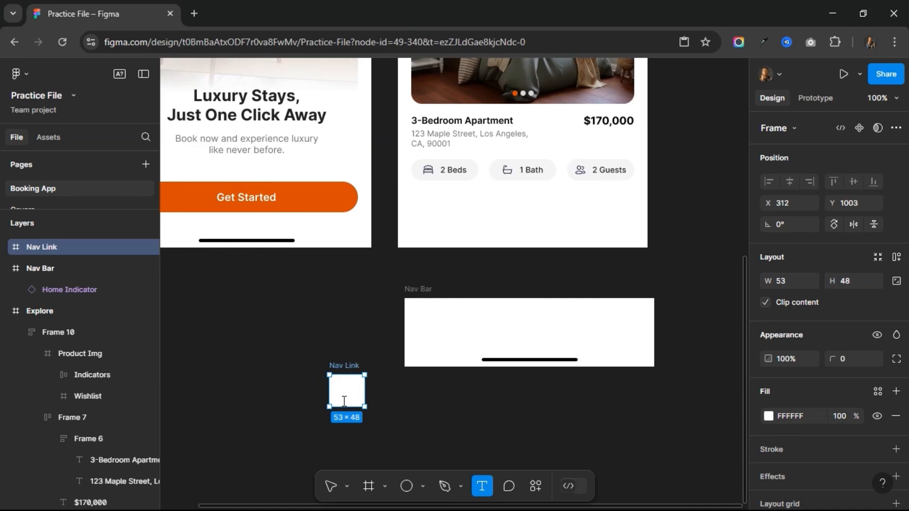
click(364, 408)
text(Explore)
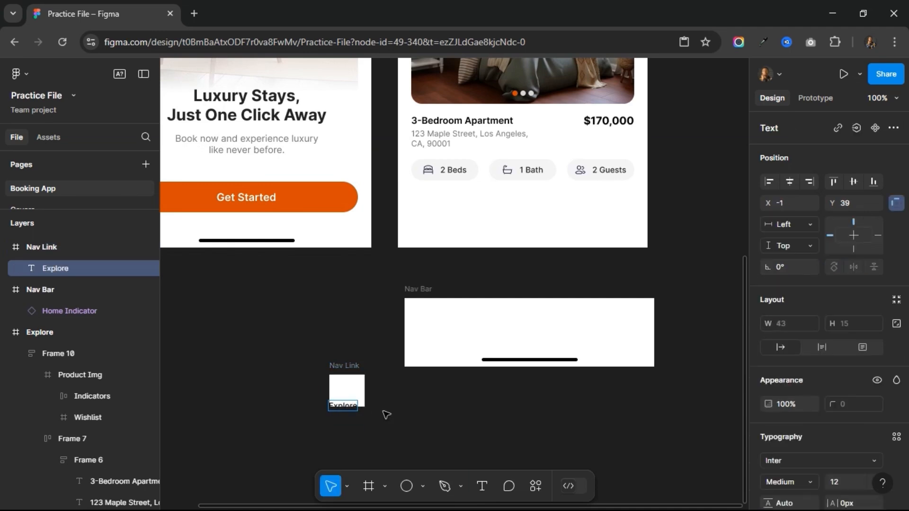
key(Escape)
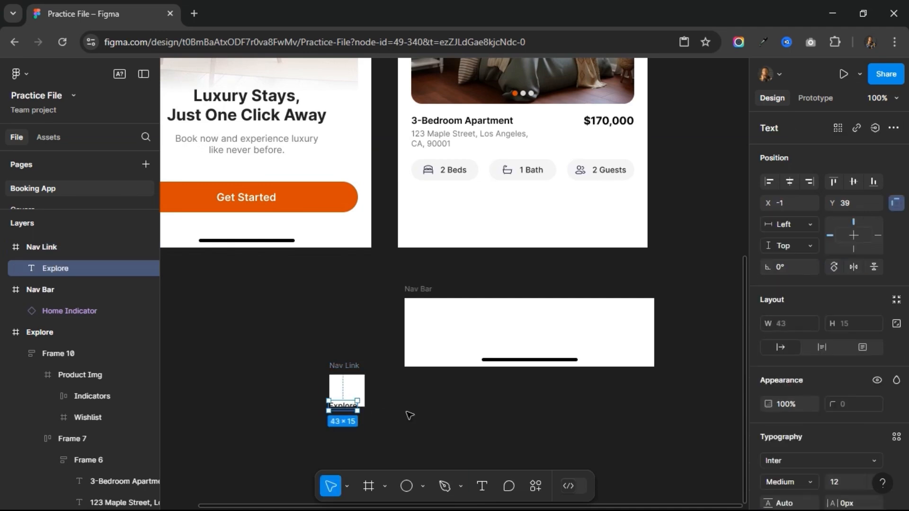
click(790, 180)
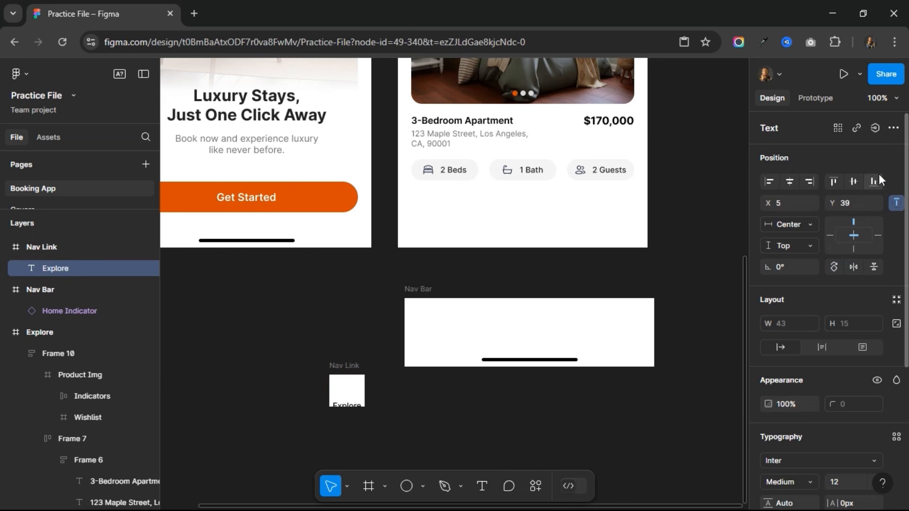
click(874, 180)
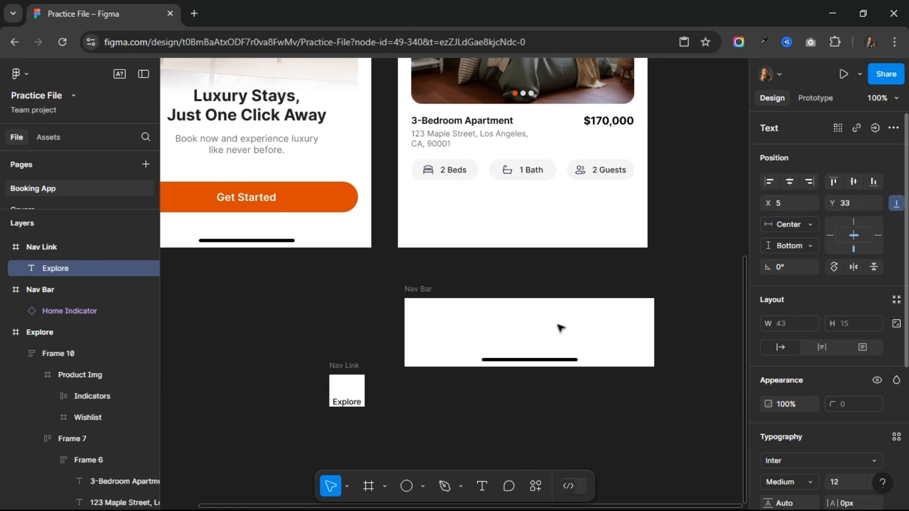
Insert the free-style search-01 icon from the Hugeicons Pro plugin into the Nav Link frame, searching for "search".
click(348, 370)
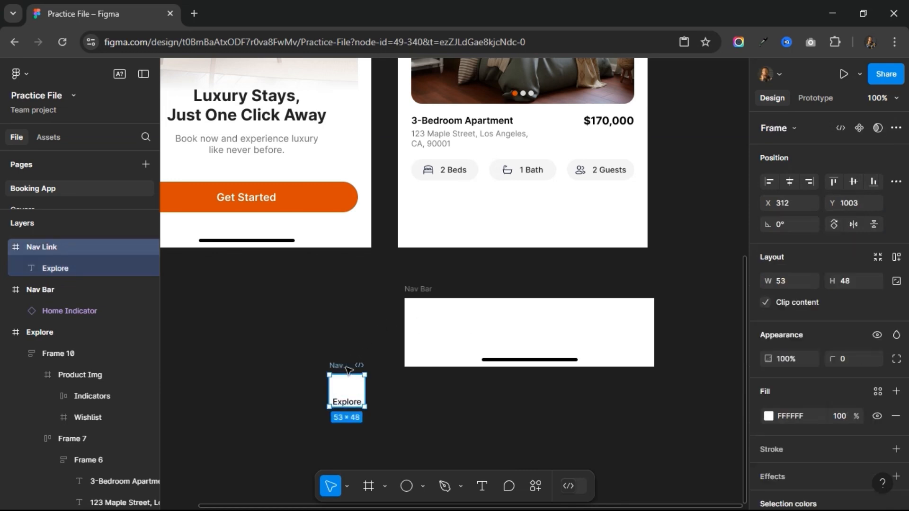
right_click(358, 374)
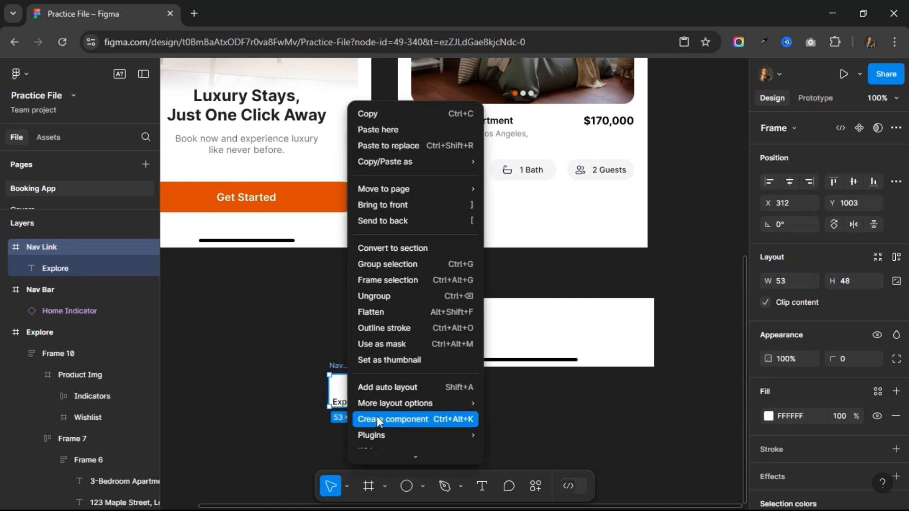
mouse_move(407, 439)
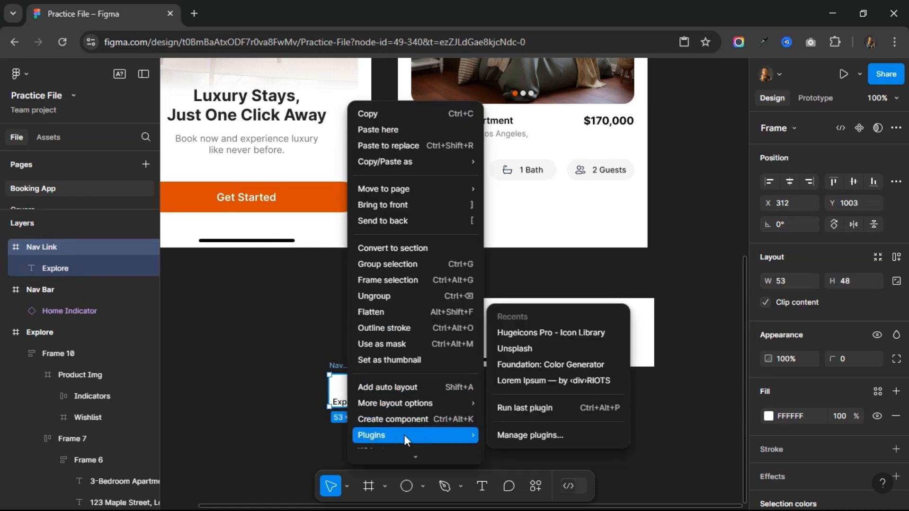
click(516, 335)
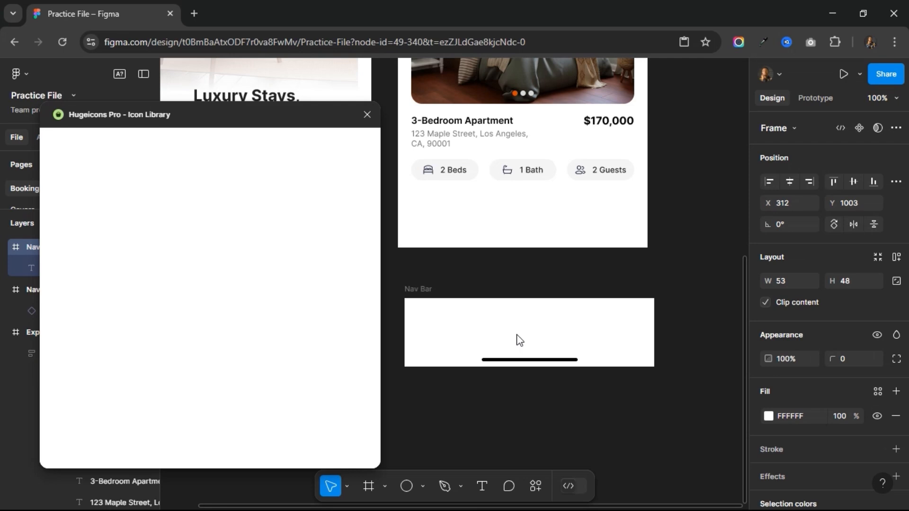
scroll(519, 339, left, 4)
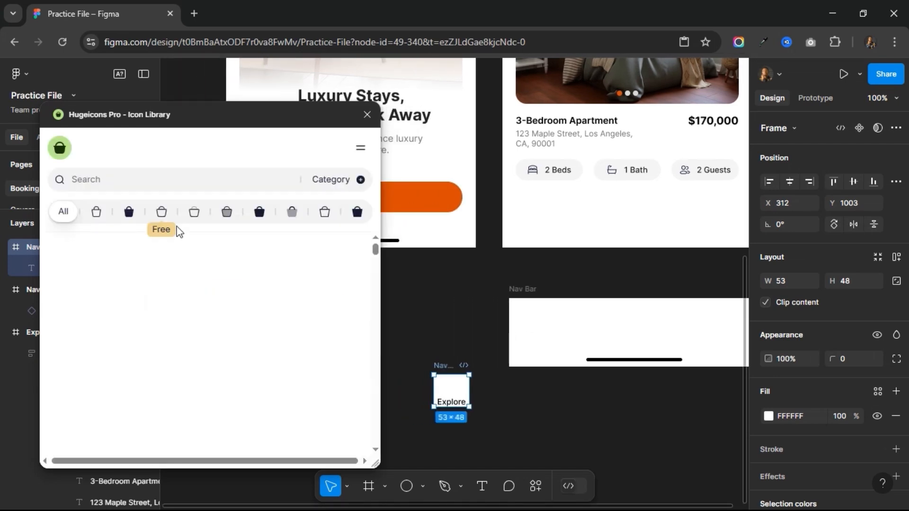
click(161, 212)
click(120, 184)
text(s)
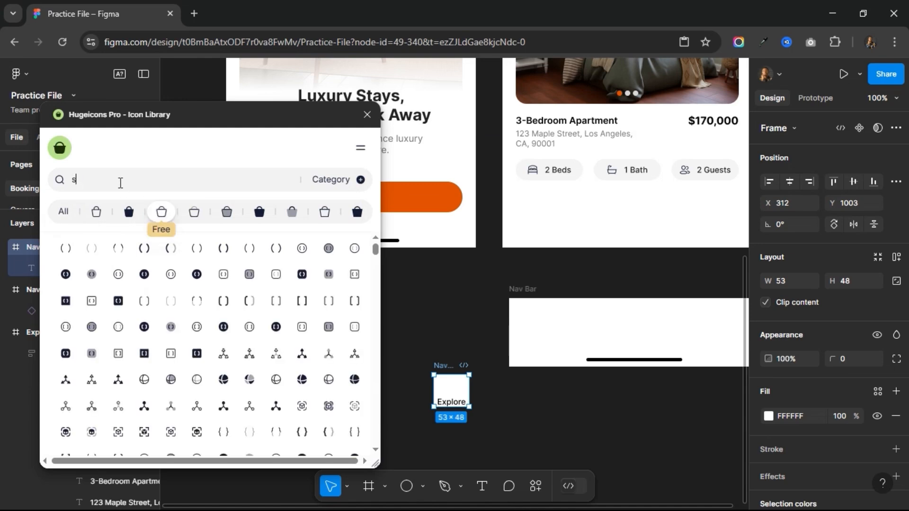
text(earch)
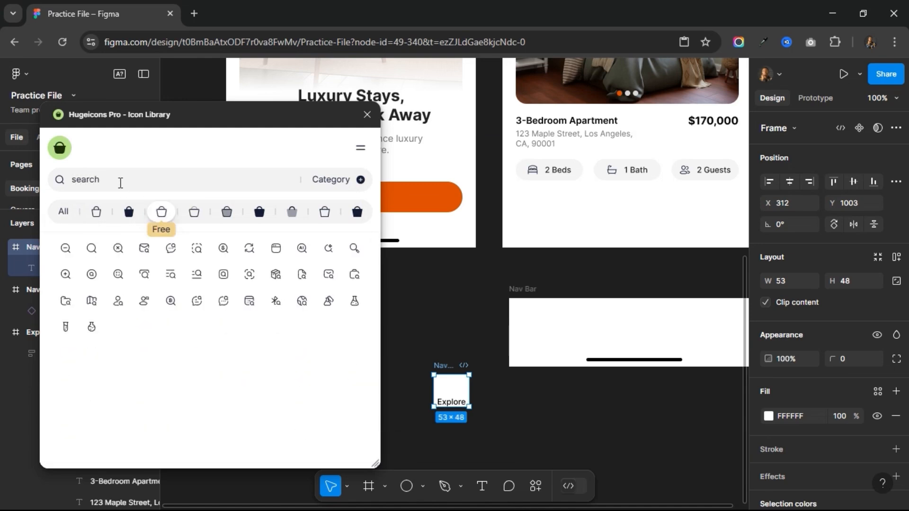
click(91, 250)
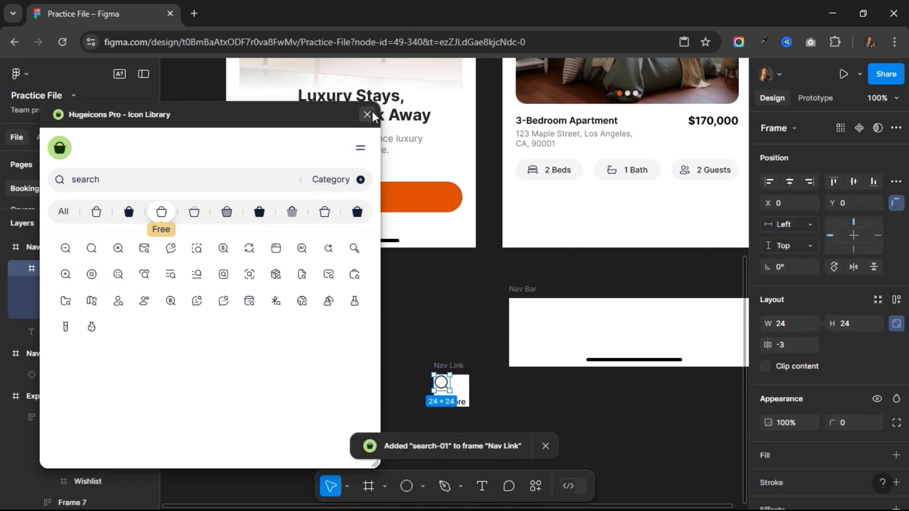
key(Escape)
Scale the search icon to 20 × 20 and centre it horizontally above the Explore label.
key(k)
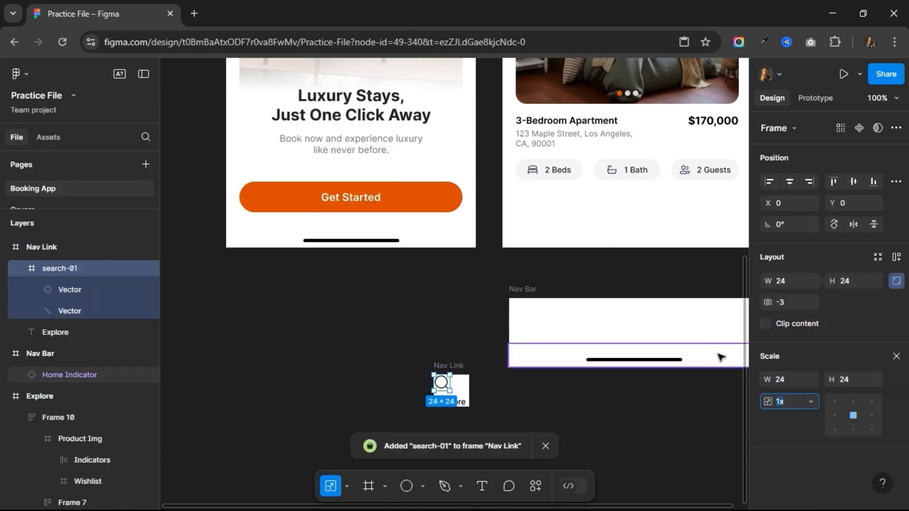
click(851, 378)
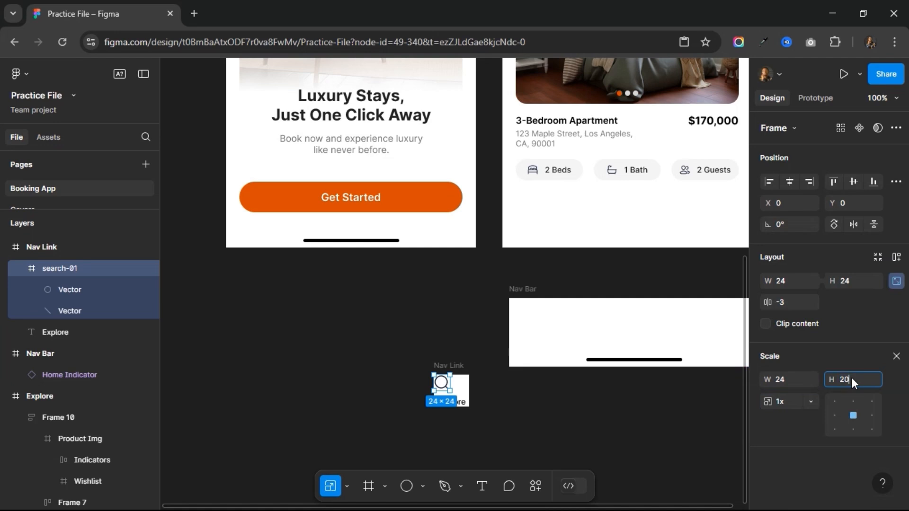
text(20)
key(Return)
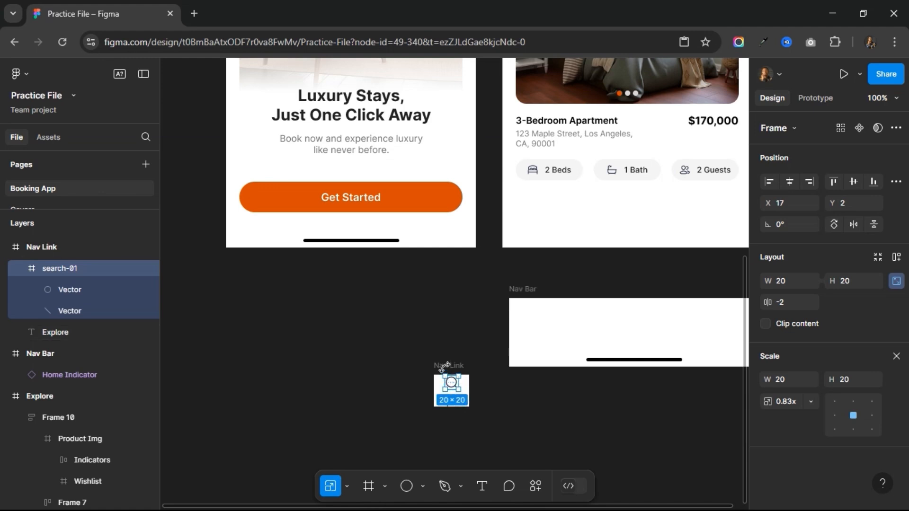
Hide the Nav Link frame's white fill and move the frame into the Nav Bar, aligned to its top edge.
click(441, 365)
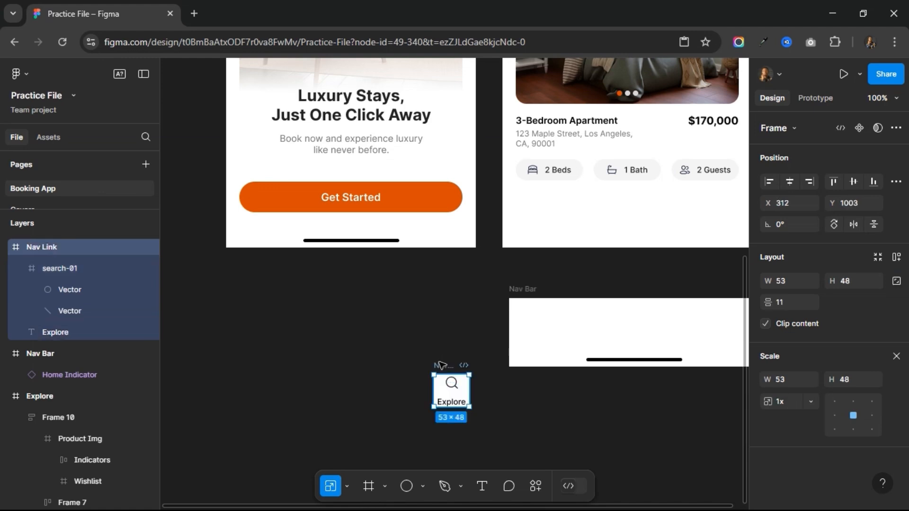
click(896, 356)
click(877, 438)
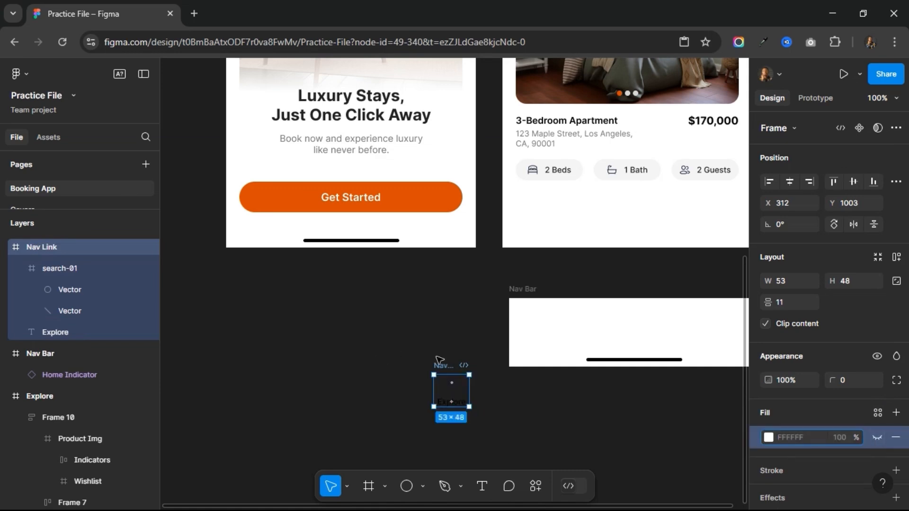
drag(544, 321, 558, 345)
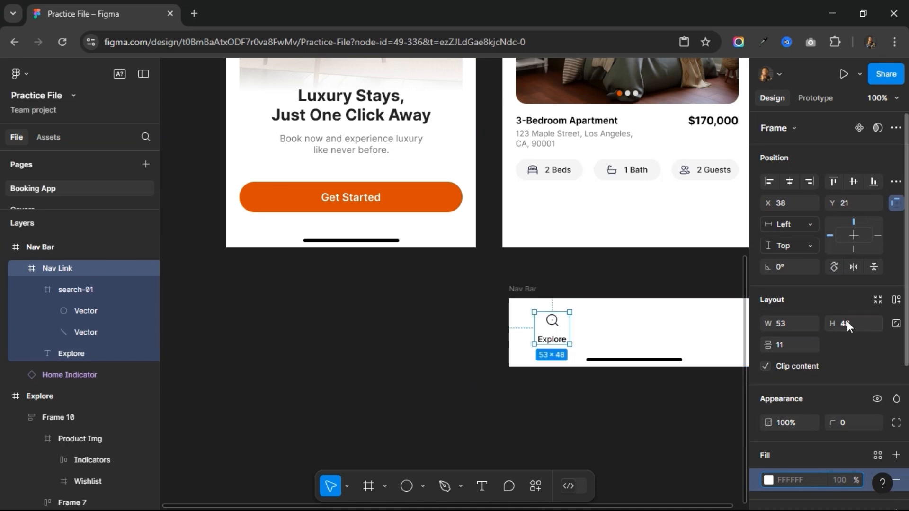
click(832, 181)
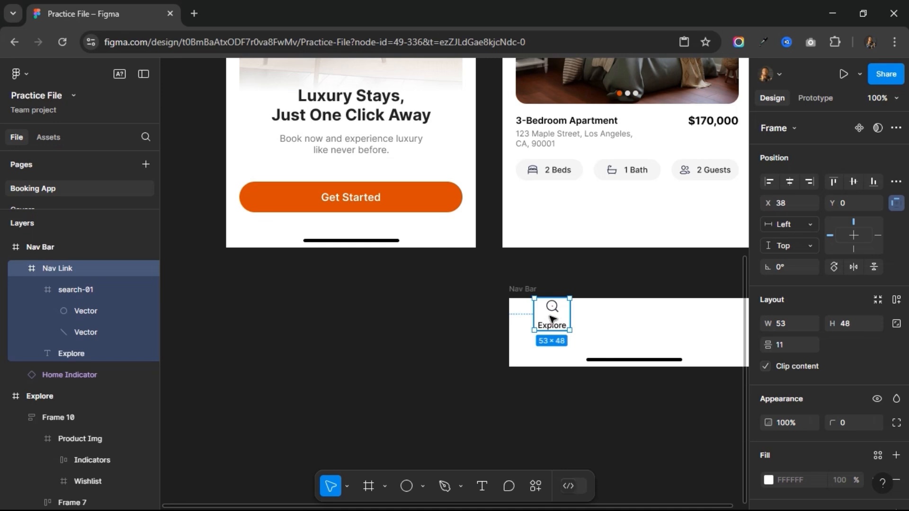
Duplicate the Nav Link to its right with a gap of 8 and wrap both links in an auto layout.
alt+drag(549, 316, 592, 315)
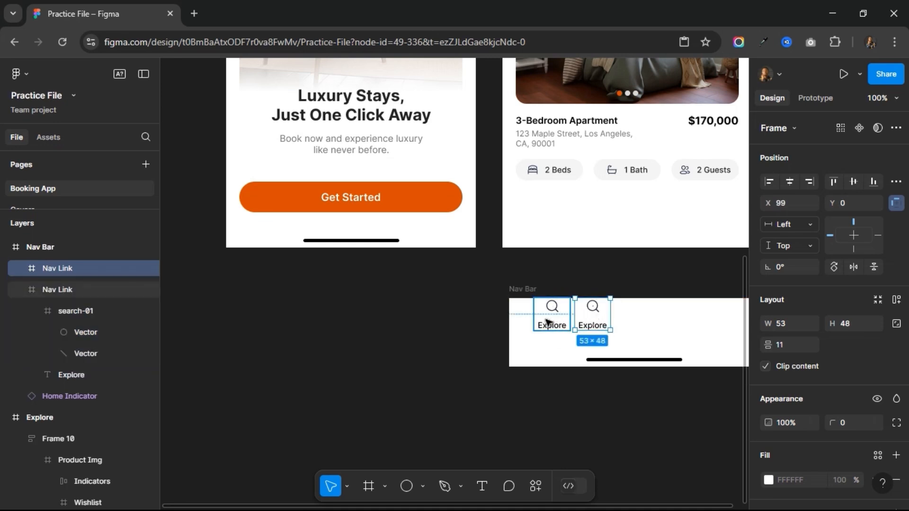
shift+click(547, 322)
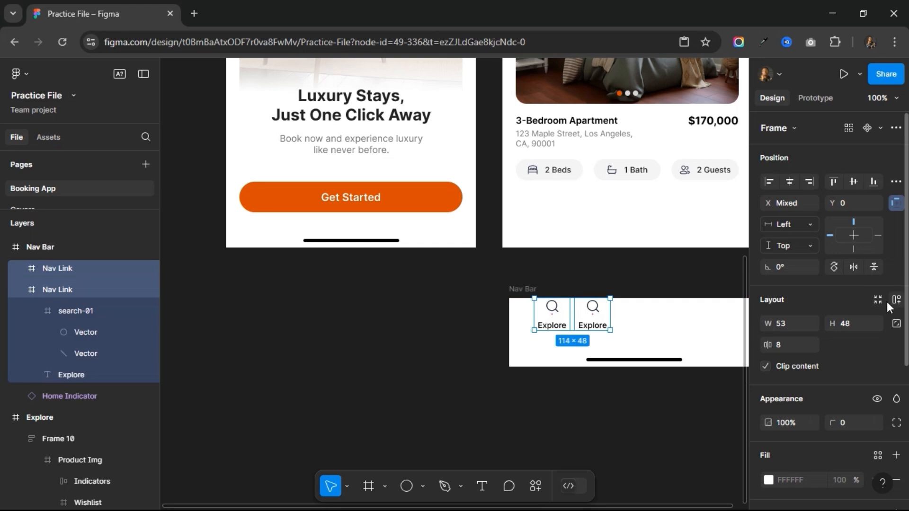
key(shift+a)
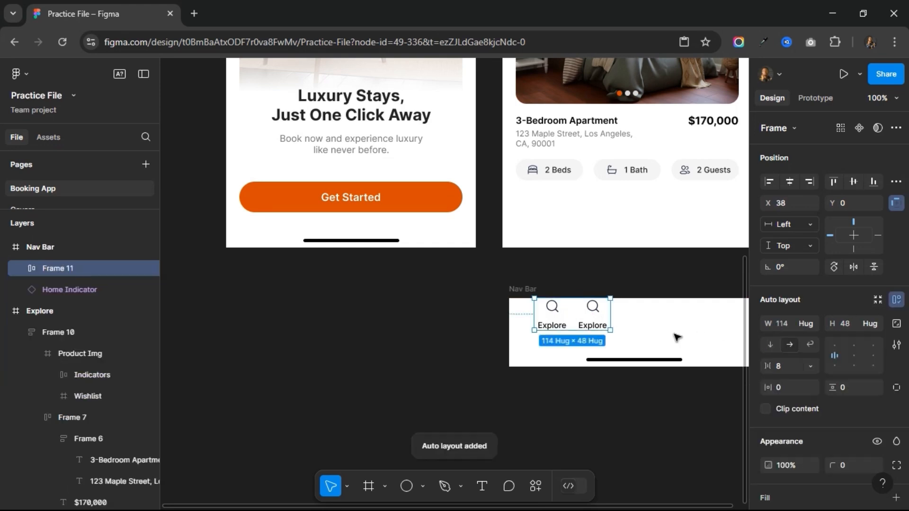
Duplicate the Nav Link three more times inside the auto layout to make a row of five.
scroll(677, 341, right, 3)
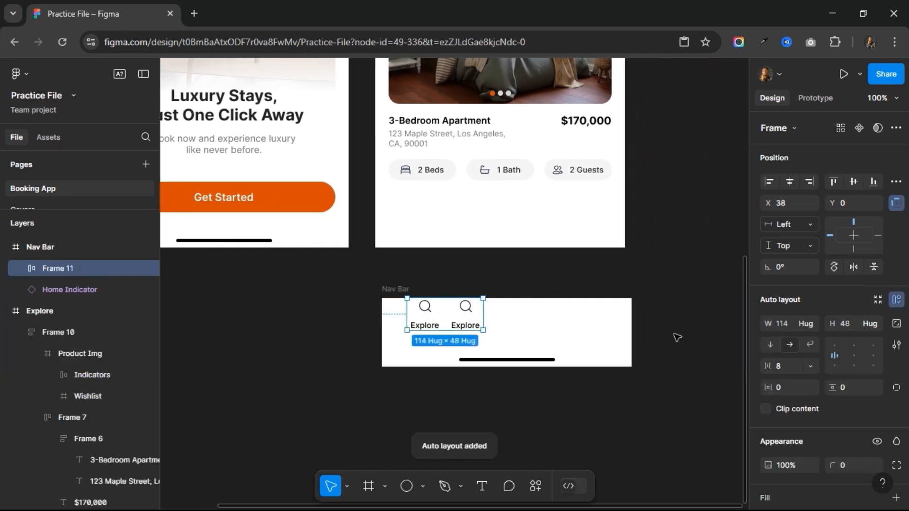
double_click(467, 318)
key(ctrl+d)
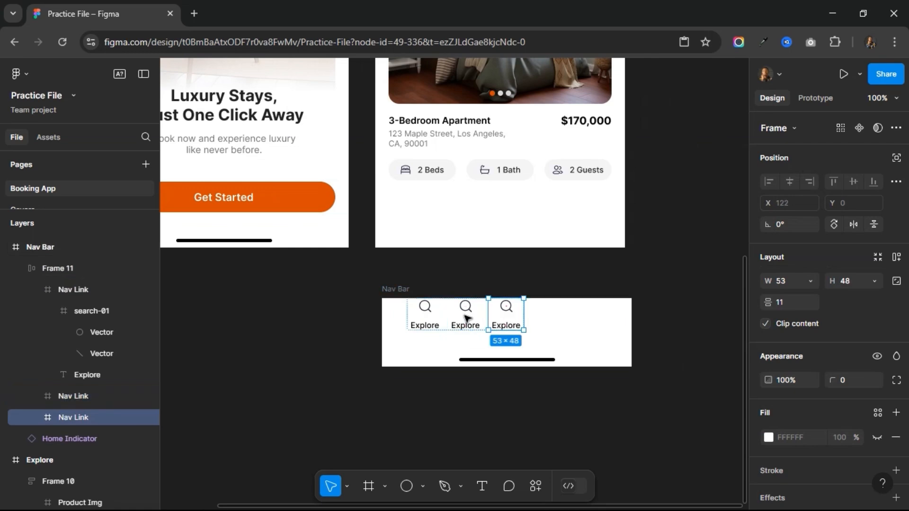
key(ctrl+d)
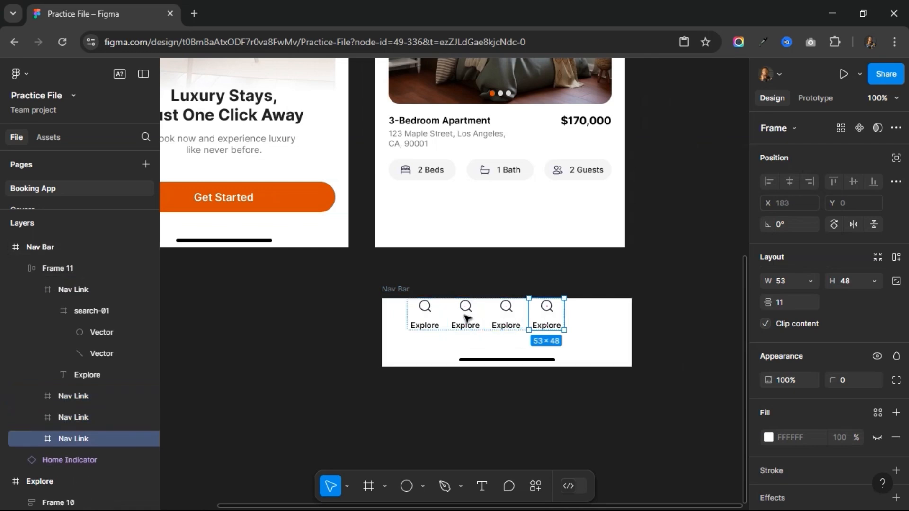
key(ctrl+d)
Nudge the row of nav links down to Y 12 in the Nav Bar, checking its spacing to the edges.
click(483, 346)
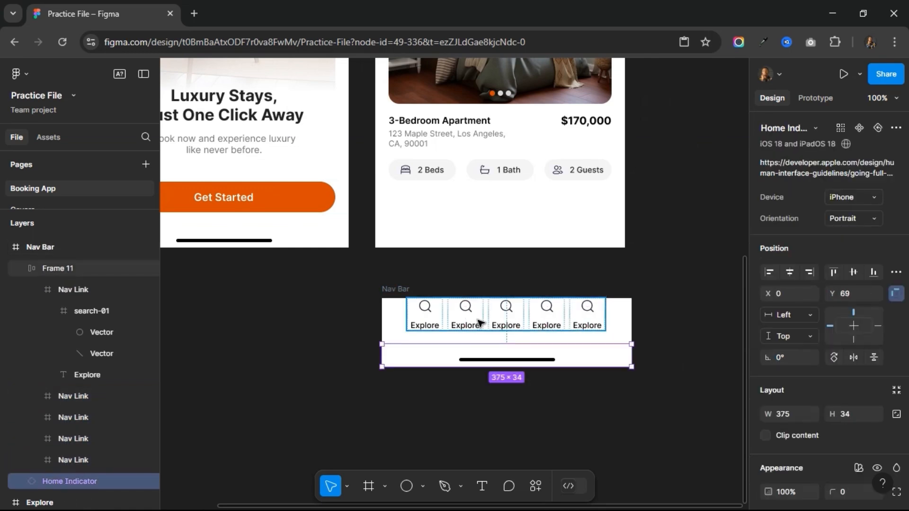
click(480, 322)
key(alt)
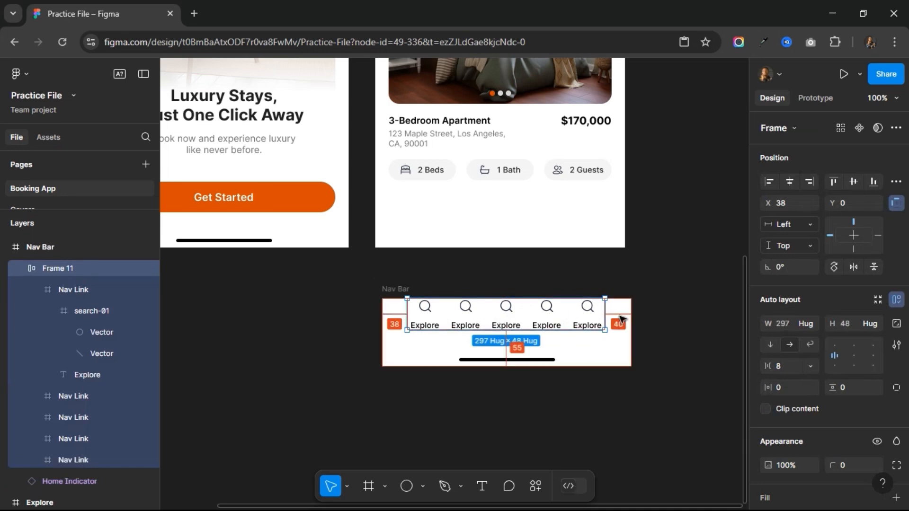
key(Down)
key(Down)
key(Down)
key(Down)
key(Down)
key(Down)
key(Down)
key(Down)
key(Down)
key(Down)
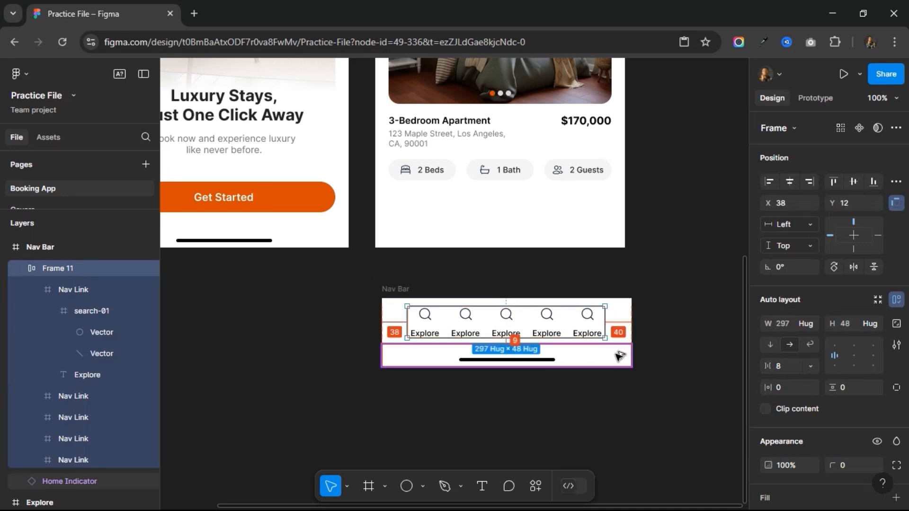
Change the labels of the second, third and fourth nav links to "Wishlist", "Trips" and "Inbox".
click(458, 335)
click(457, 333)
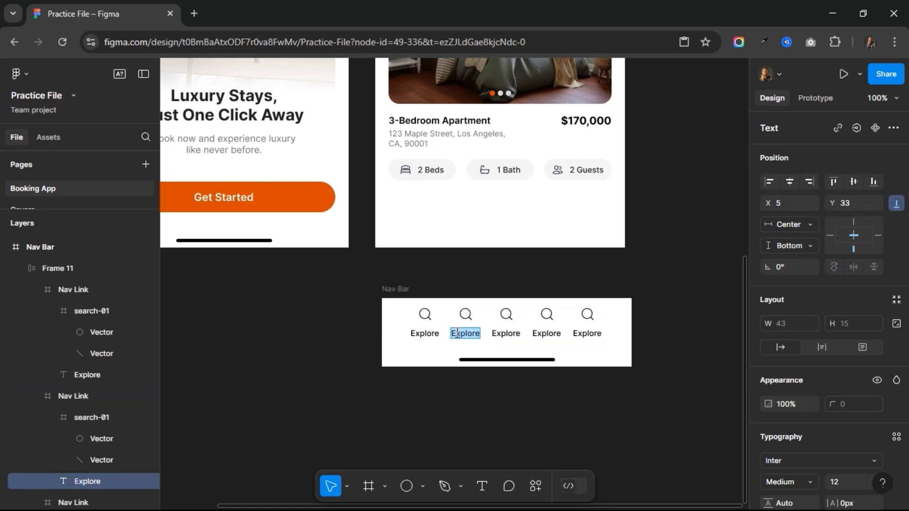
text(Wishlist)
double_click(507, 333)
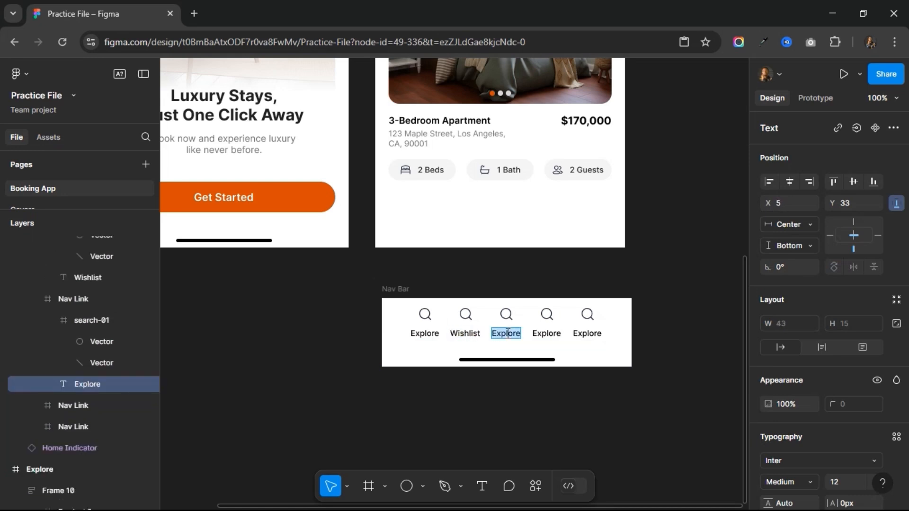
text(Trips)
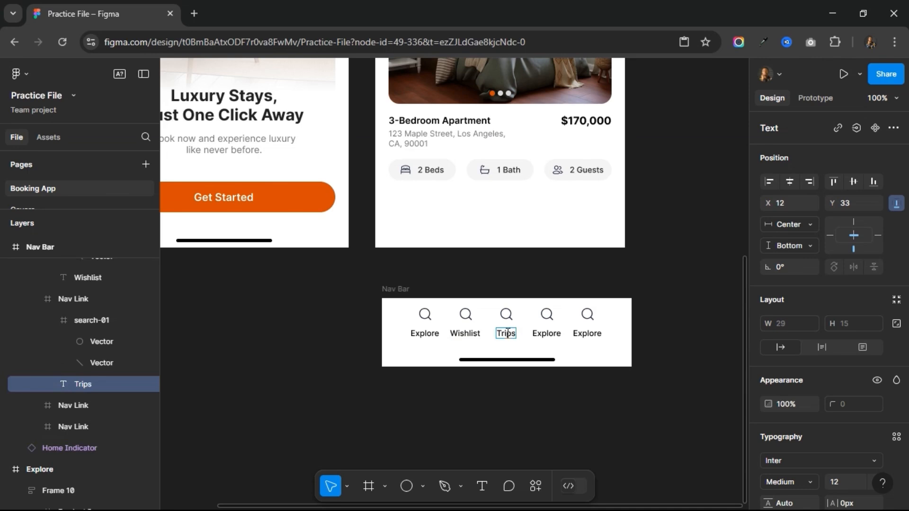
double_click(546, 334)
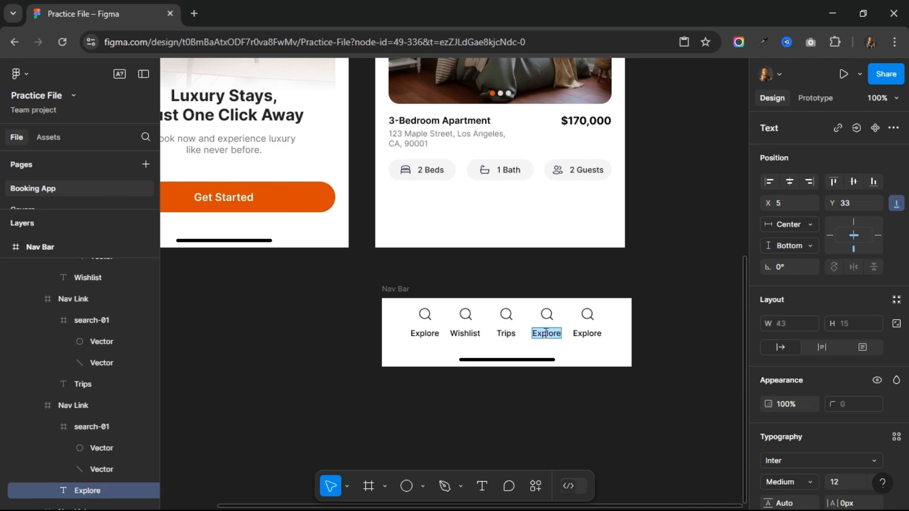
text(Inbox)
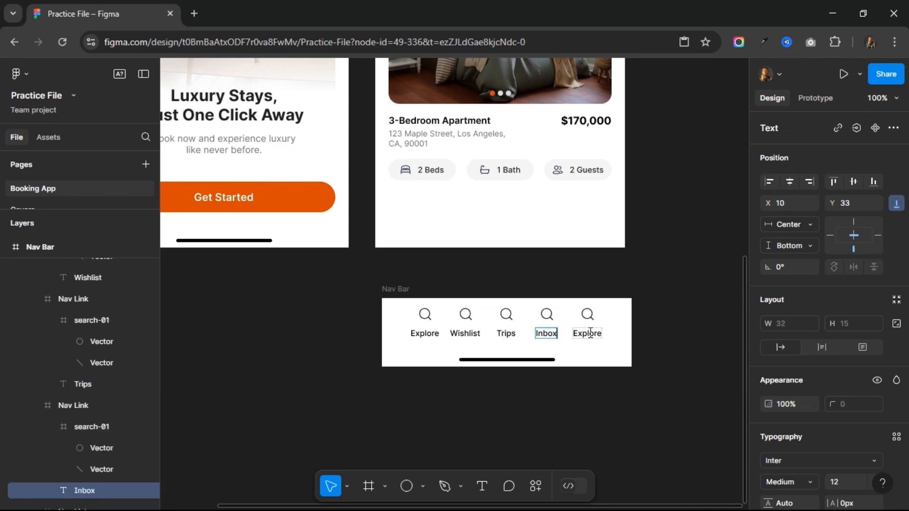
Replace the fifth nav link's label with text starting with "Pro".
double_click(591, 333)
text(Pro)
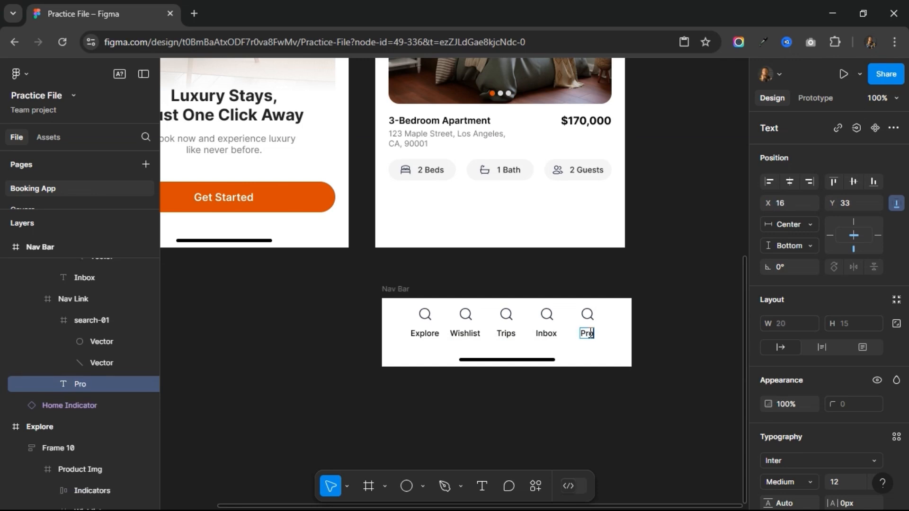
Complete the fifth nav link's label so it reads Profile.
text(file)
key(Escape)
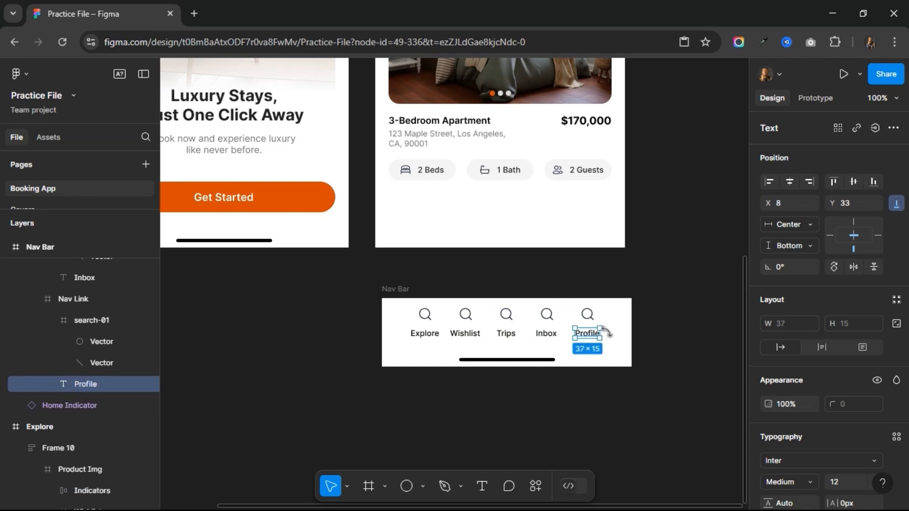
Swap the Wishlist link's search icon for the "favourite" heart icon from Hugeicons Pro and center it horizontally.
double_click(467, 317)
right_click(466, 320)
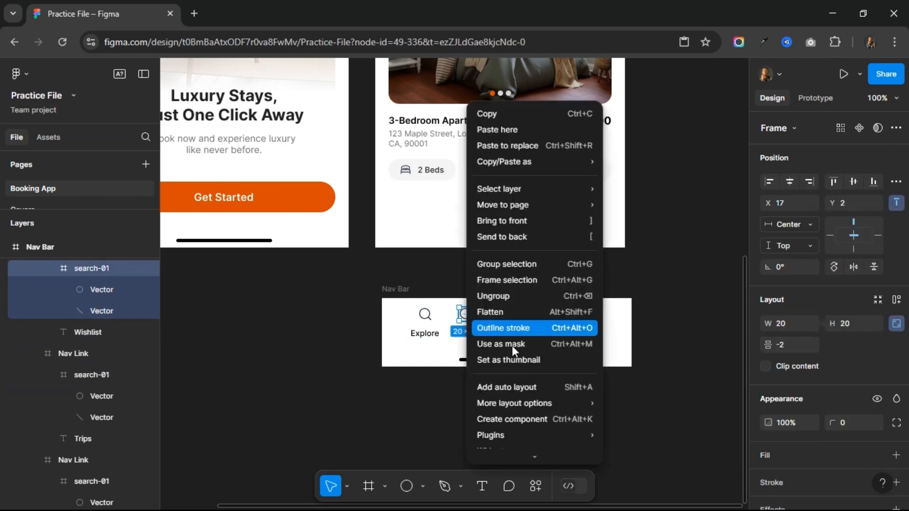
mouse_move(564, 435)
click(623, 335)
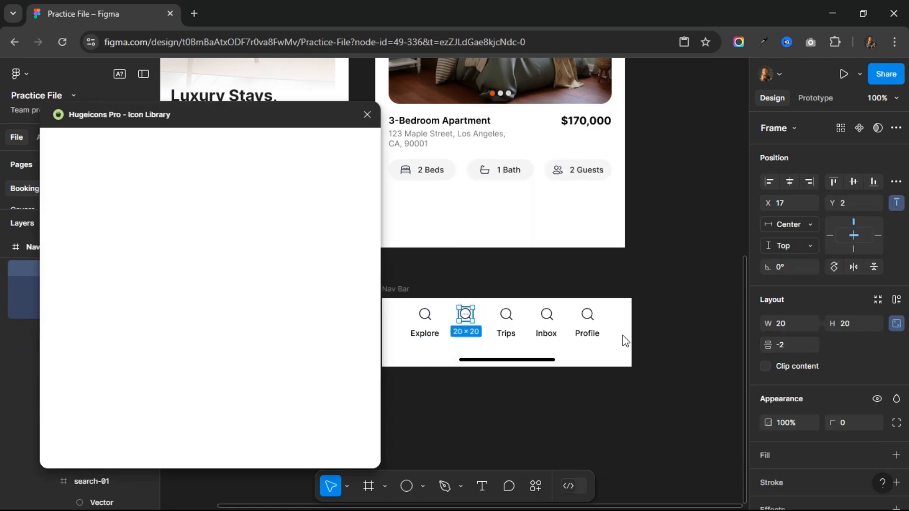
scroll(623, 335, left, 1)
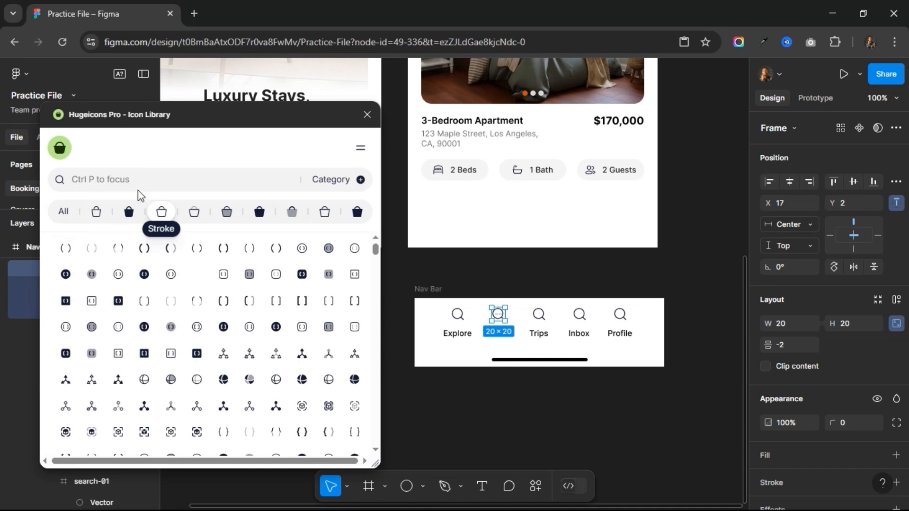
text(heart)
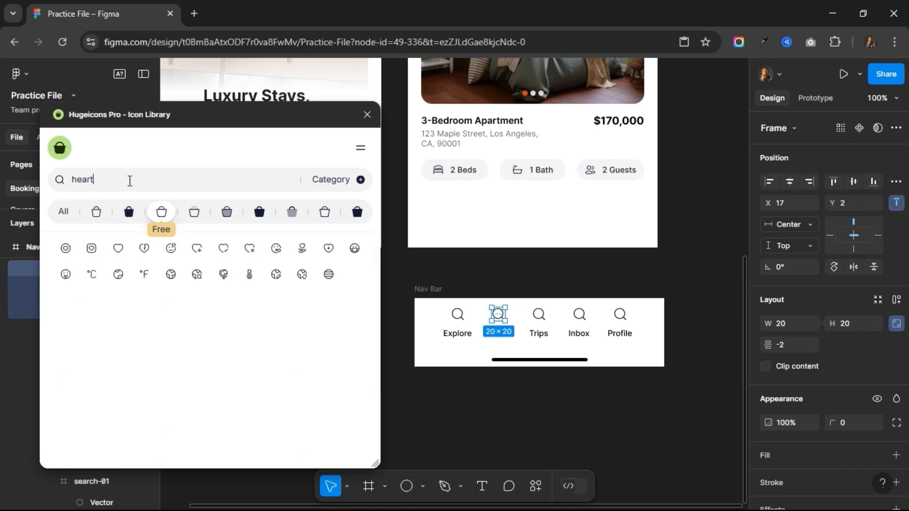
click(119, 256)
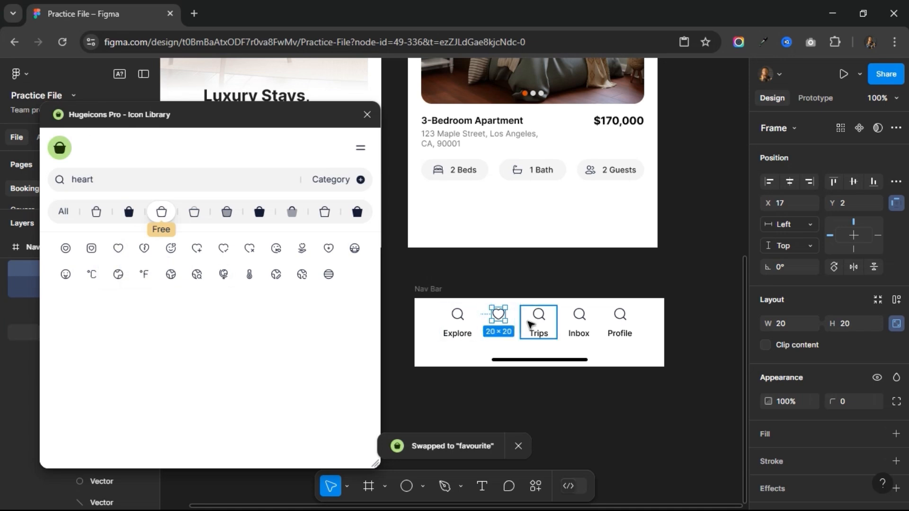
click(789, 185)
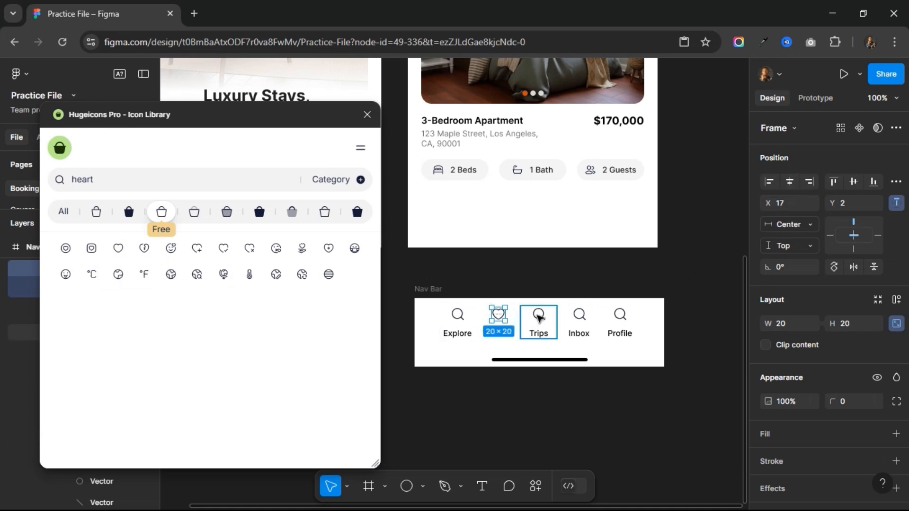
Search the icon library for "trip" and "flight", and swap the Trips link's icon for airplane-take-off-01.
click(542, 320)
click(540, 316)
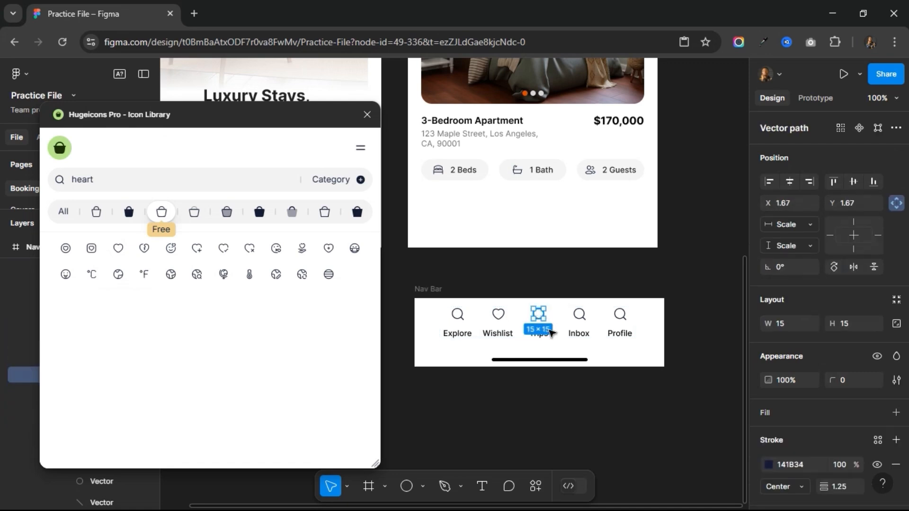
click(546, 336)
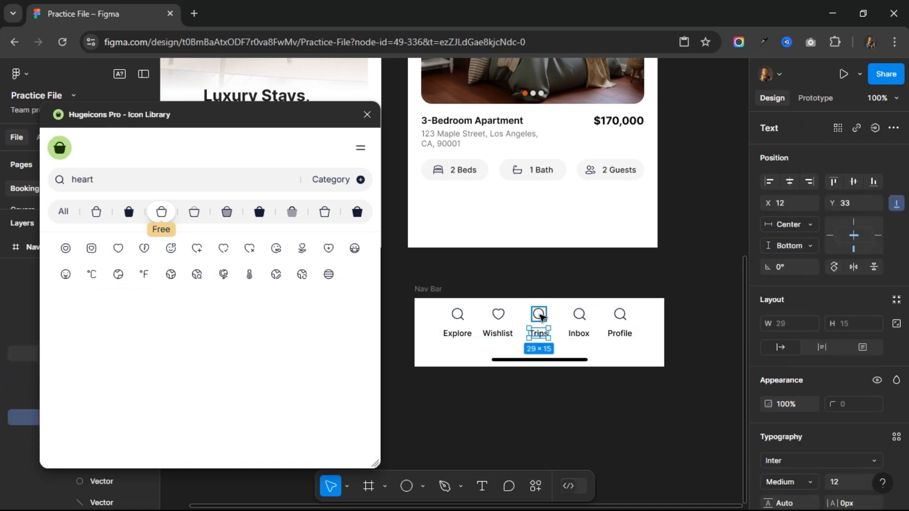
click(538, 316)
drag(122, 179, 43, 183)
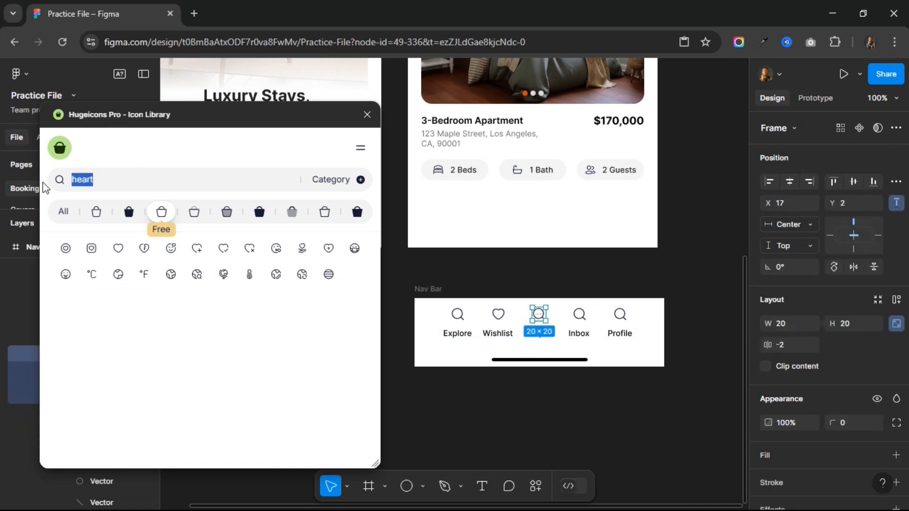
text(trip)
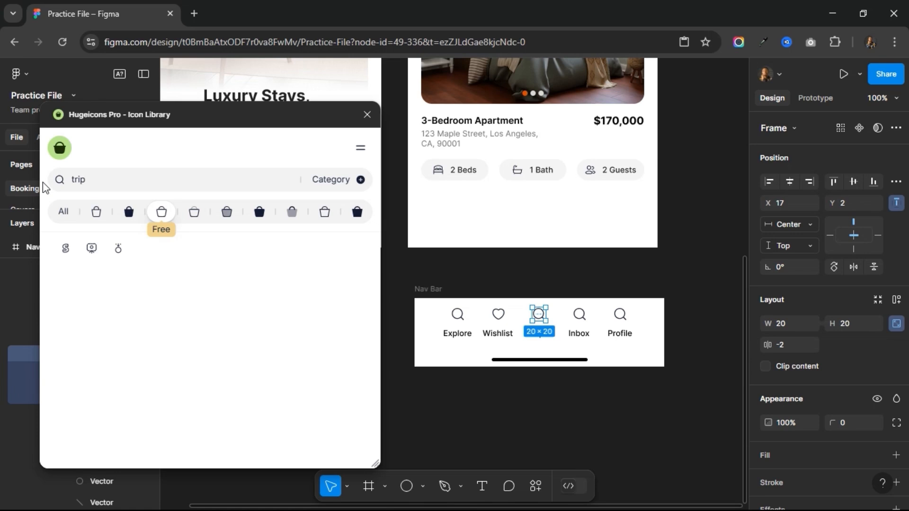
drag(95, 183, 49, 189)
text(flight)
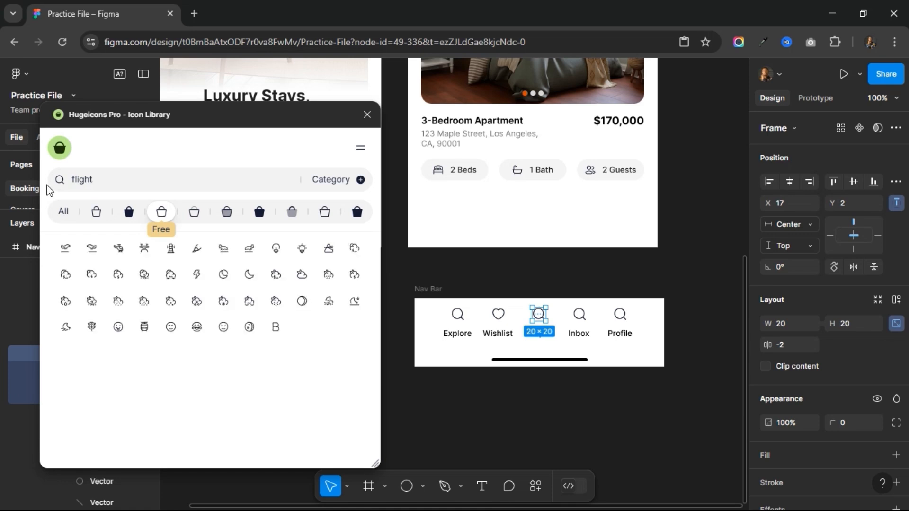
click(66, 249)
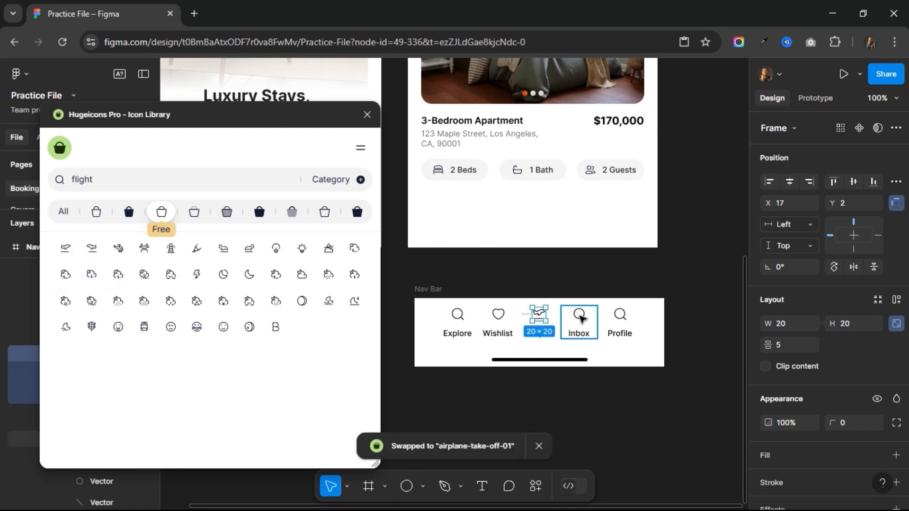
Search the icon library for "chat" and swap the Inbox link's icon for bubble-chat.
click(581, 318)
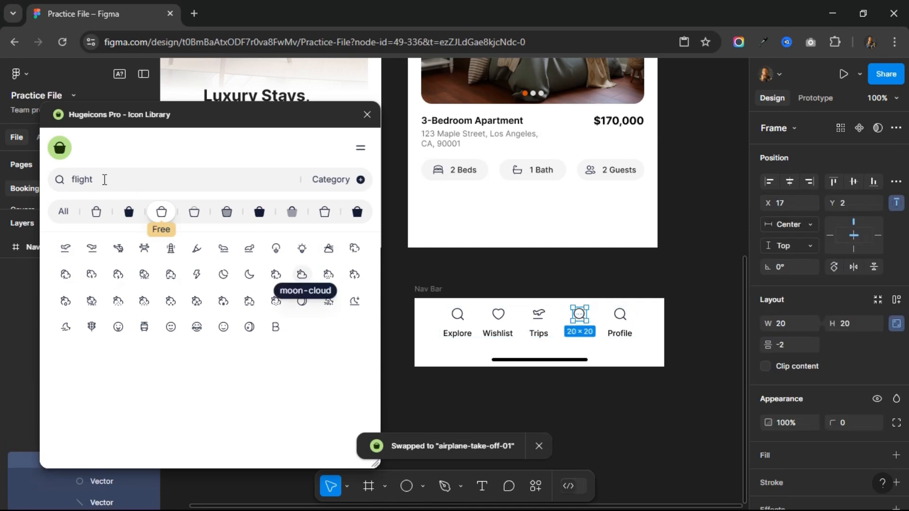
drag(104, 180, 62, 186)
text(chat)
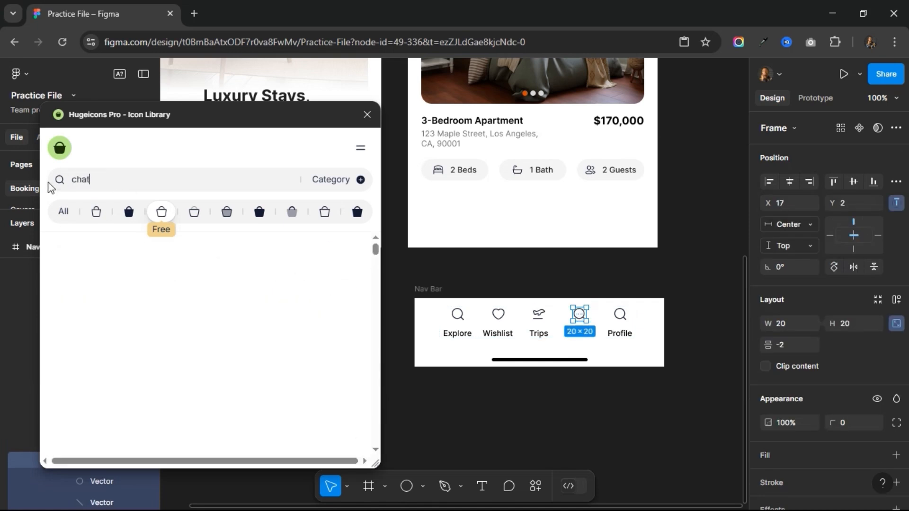
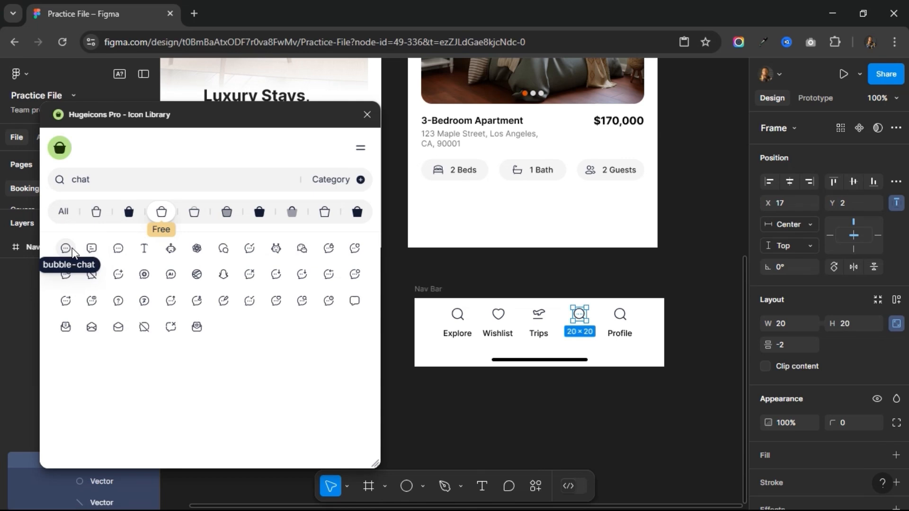
click(71, 250)
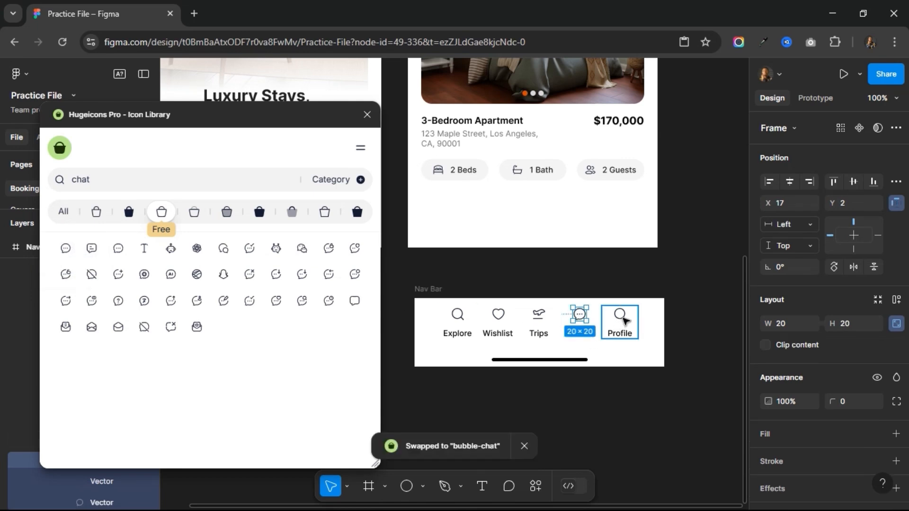
Search the icon library for "user", swap the Profile link's icon for the user icon, and close the icon library.
click(625, 321)
click(625, 322)
drag(140, 182, 57, 184)
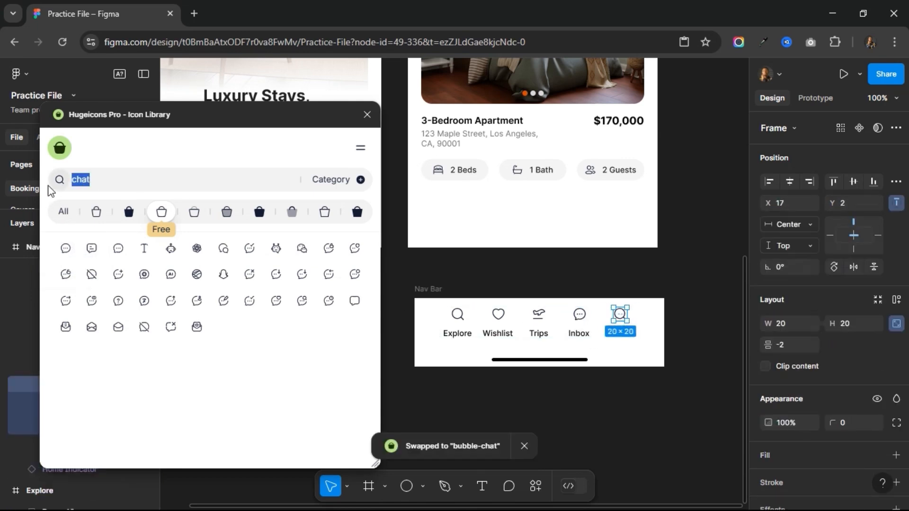
text(user)
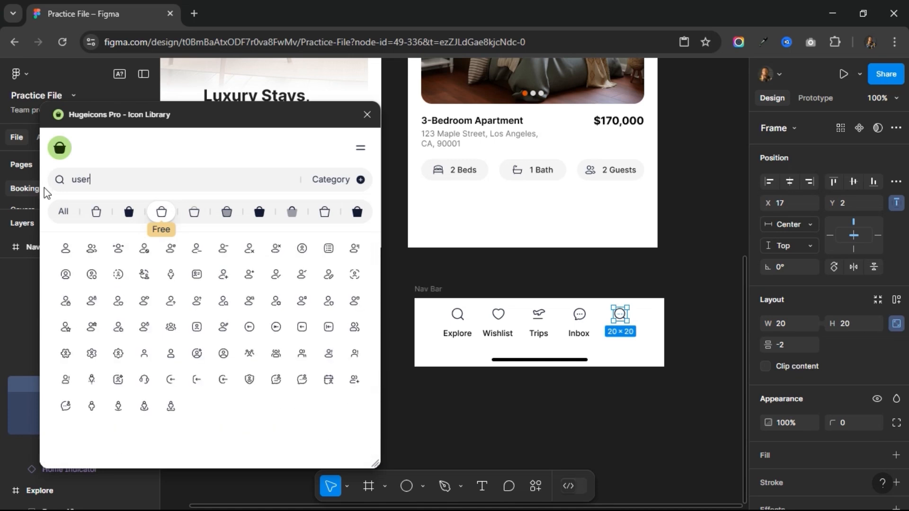
click(66, 248)
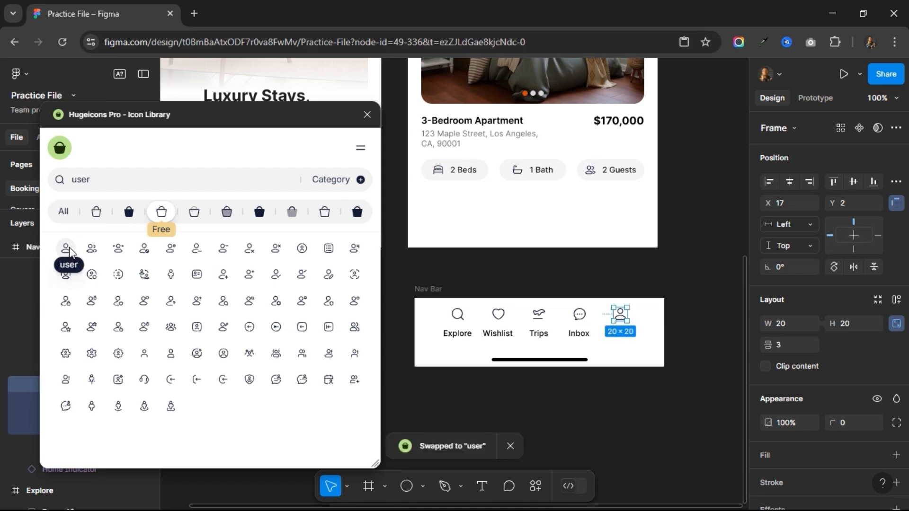
click(368, 116)
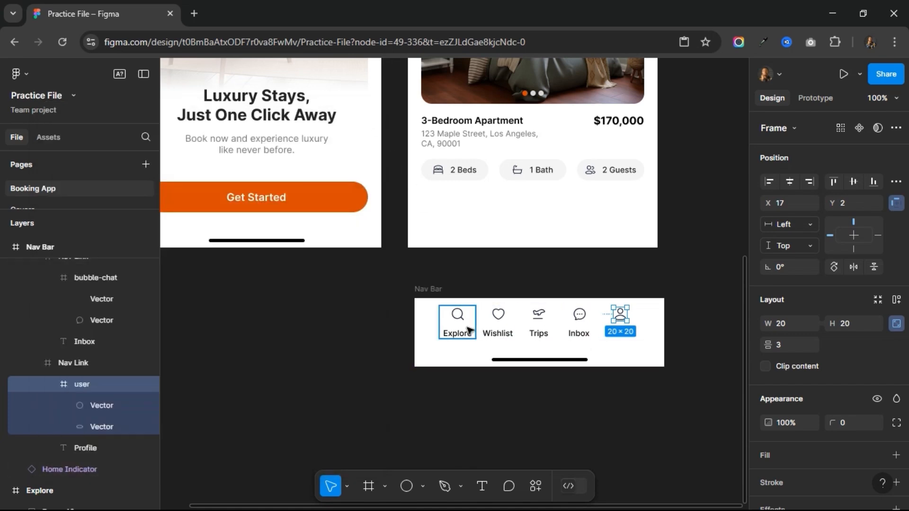
Add auto layout to the Nav Bar frame and set its top padding to 12.
key(Escape)
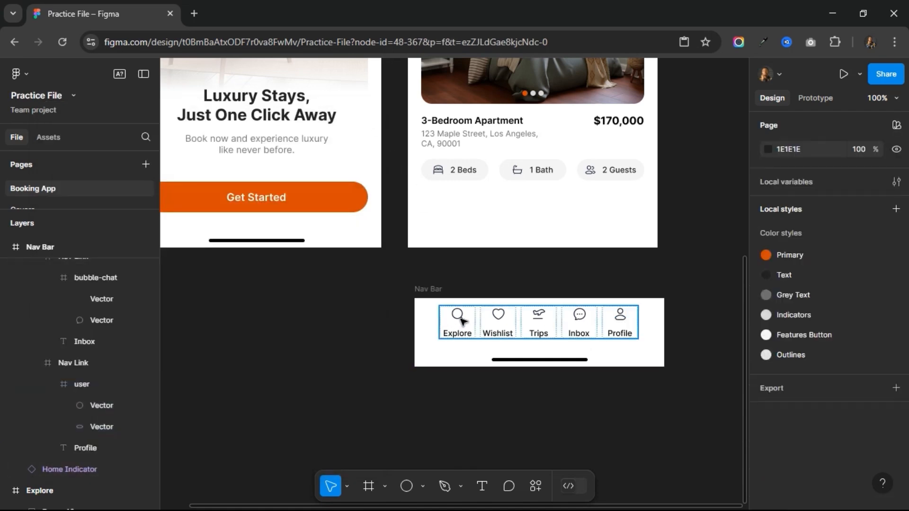
click(432, 291)
click(431, 291)
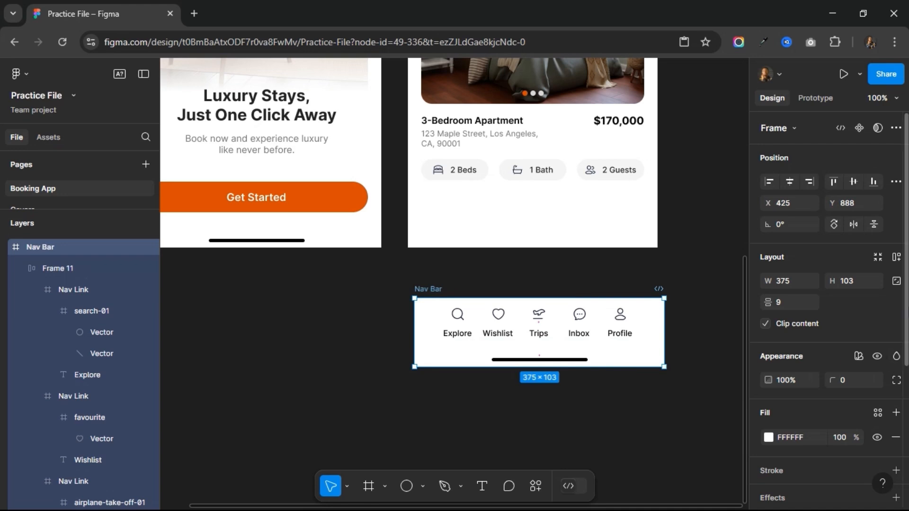
click(898, 257)
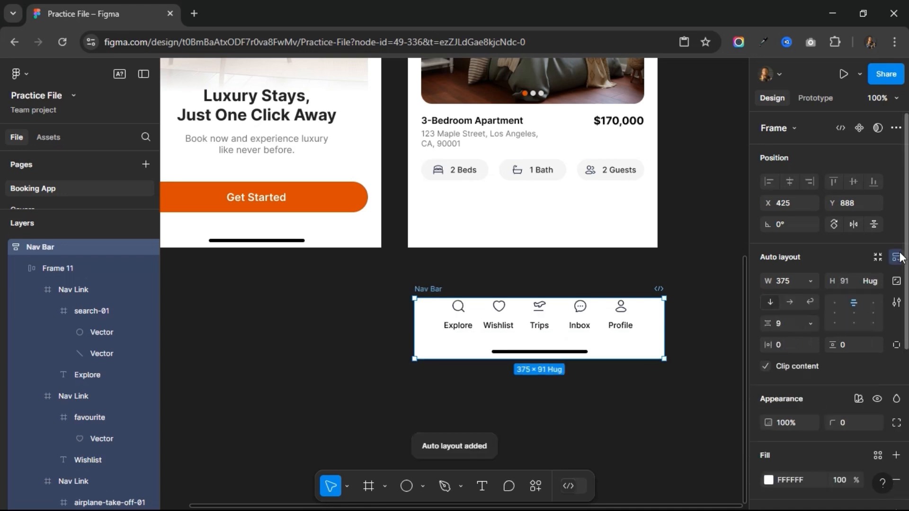
click(896, 346)
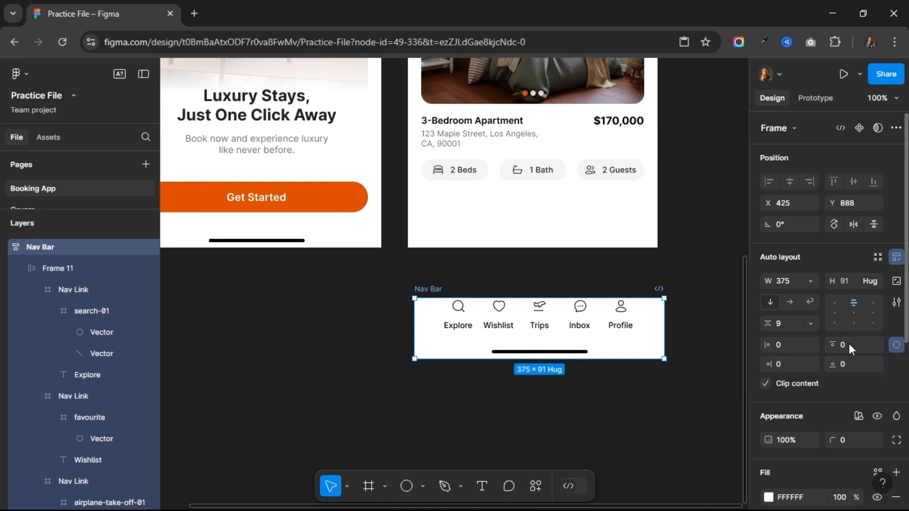
click(848, 344)
key(Return)
Set the Nav Bar's vertical gap between the links row and the home indicator to 8.
click(787, 323)
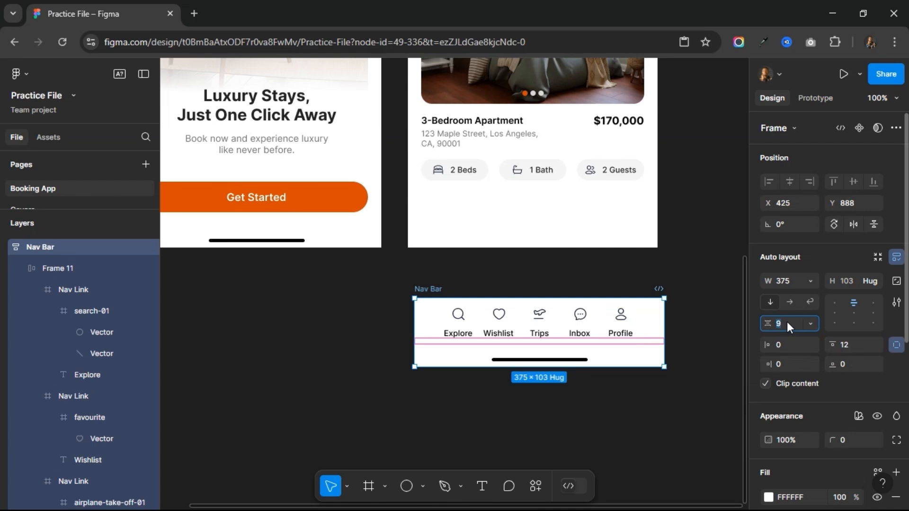
text(8)
key(Return)
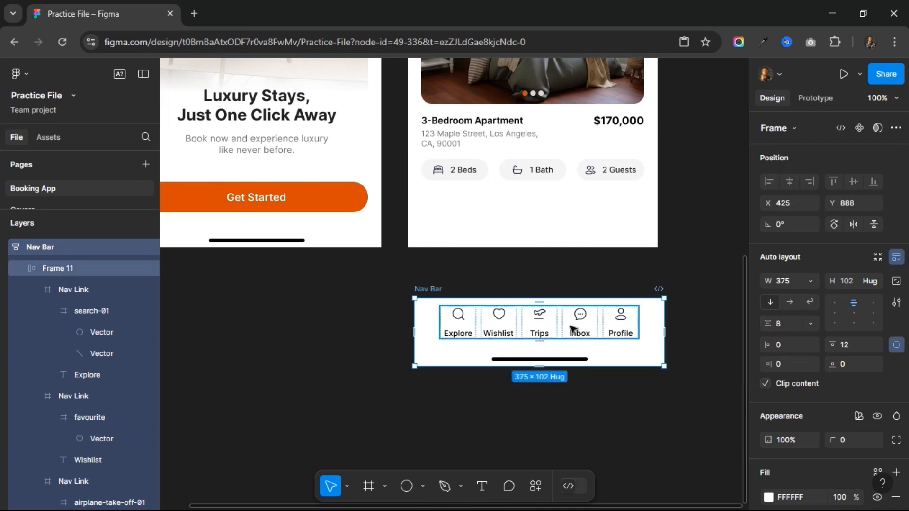
Set the width of the nav links row, Frame 11, to fill its container.
click(536, 333)
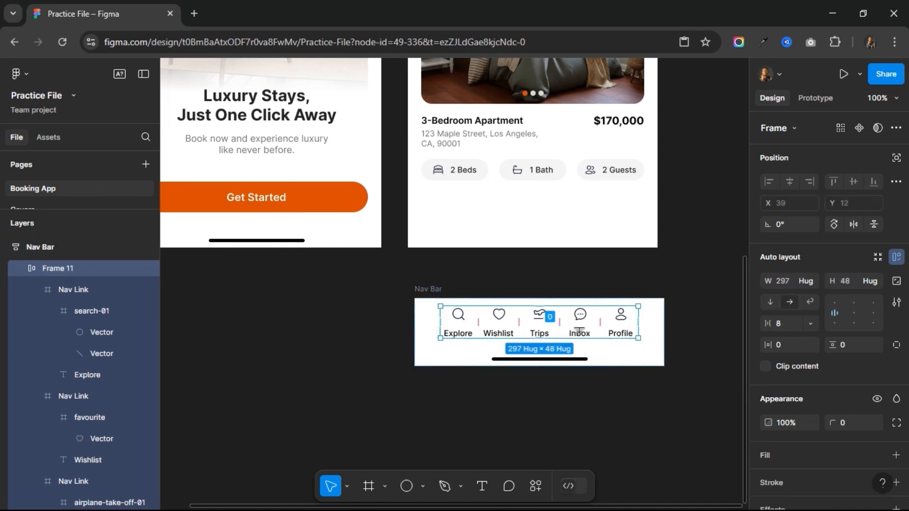
click(812, 282)
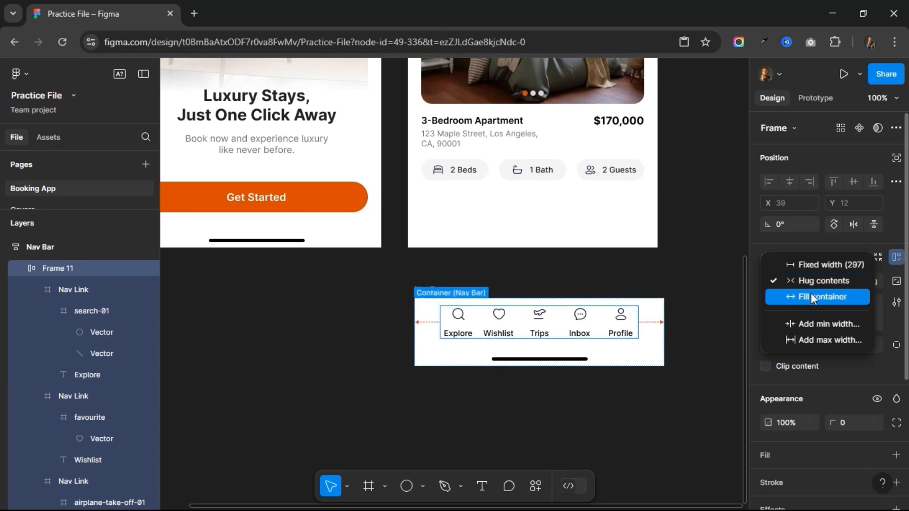
click(811, 295)
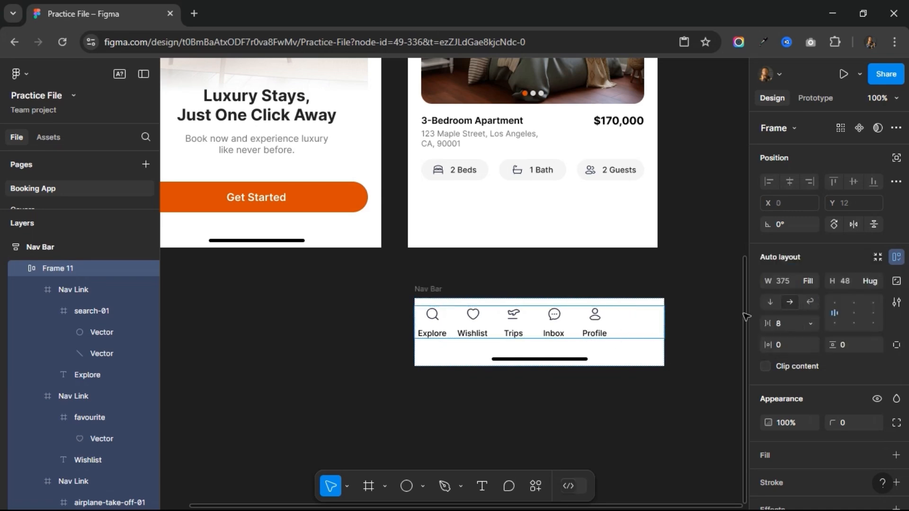
Set the nav links row's gap to Auto and its horizontal padding to 20.
click(785, 323)
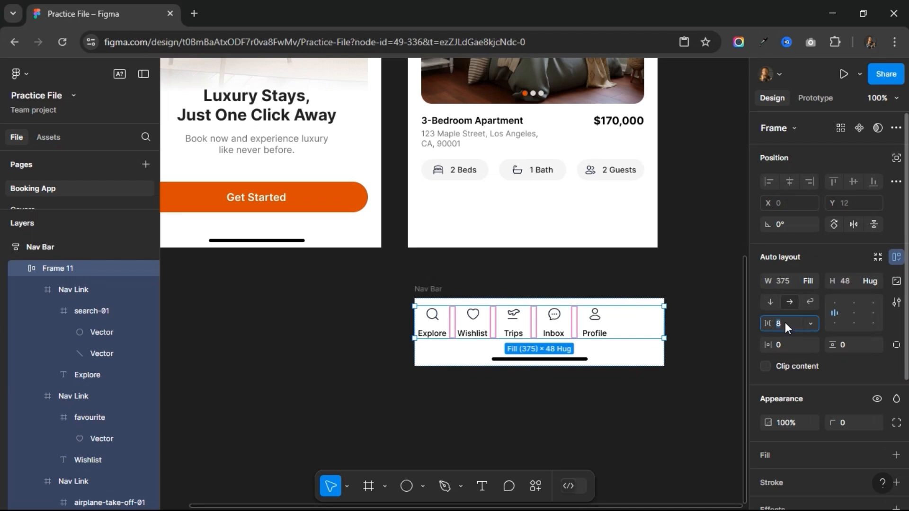
text(auto)
key(Return)
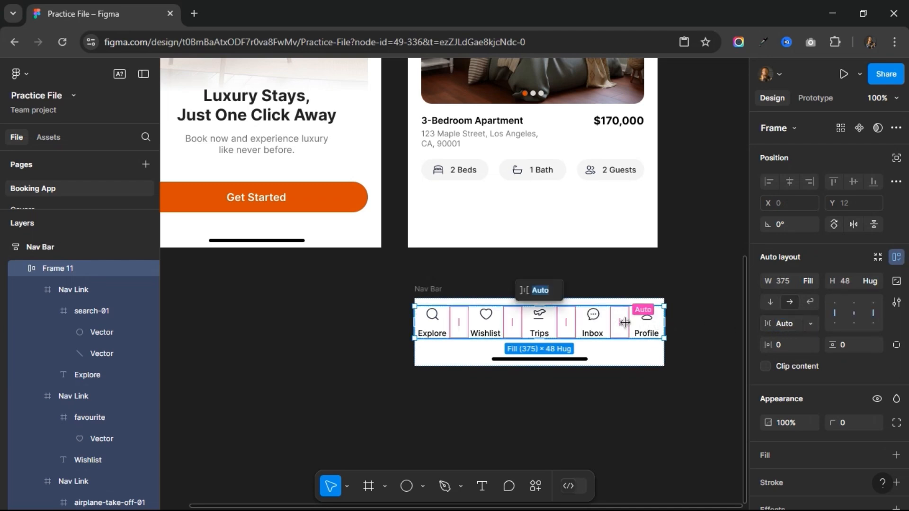
key(Escape)
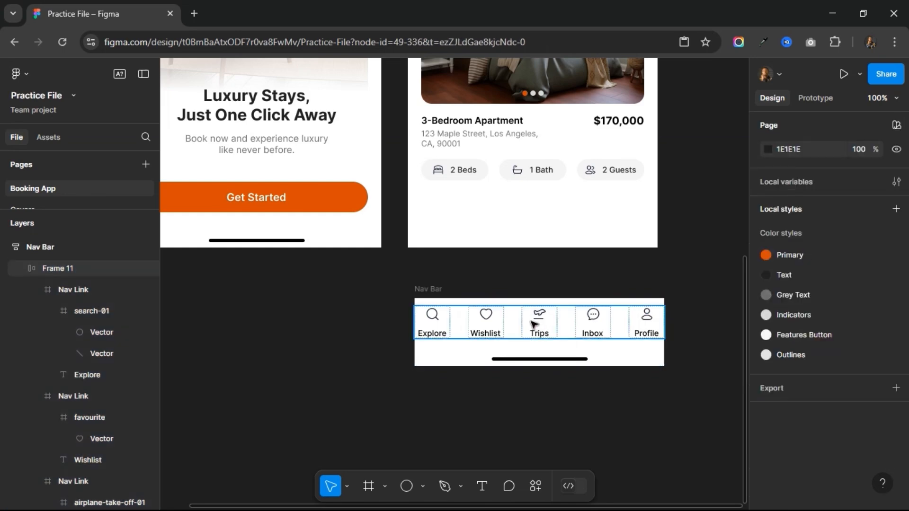
click(534, 324)
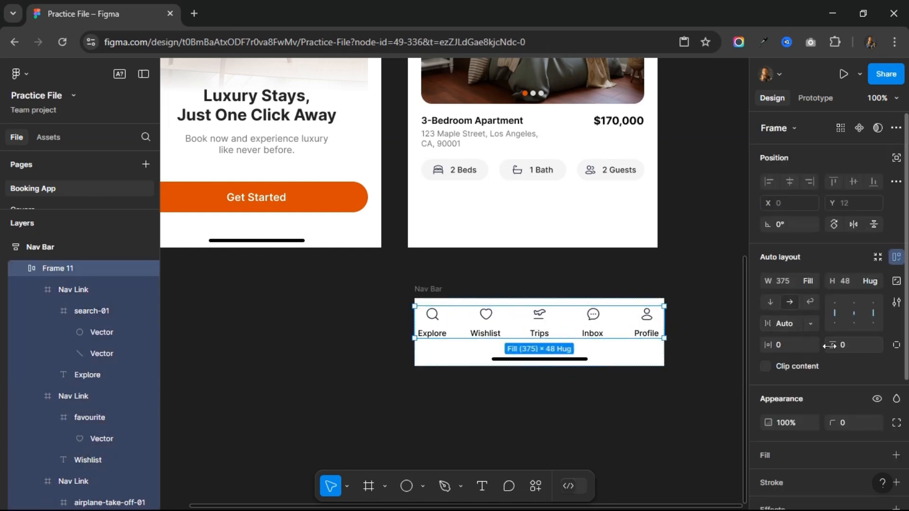
key(Return)
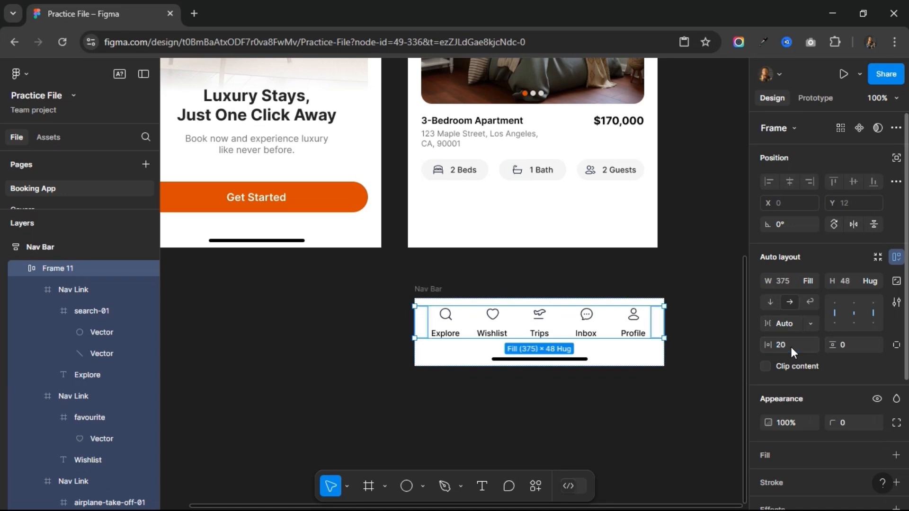
Move the Nav Bar into the Explore screen and align it to the screen's horizontal centre and bottom edge.
click(449, 281)
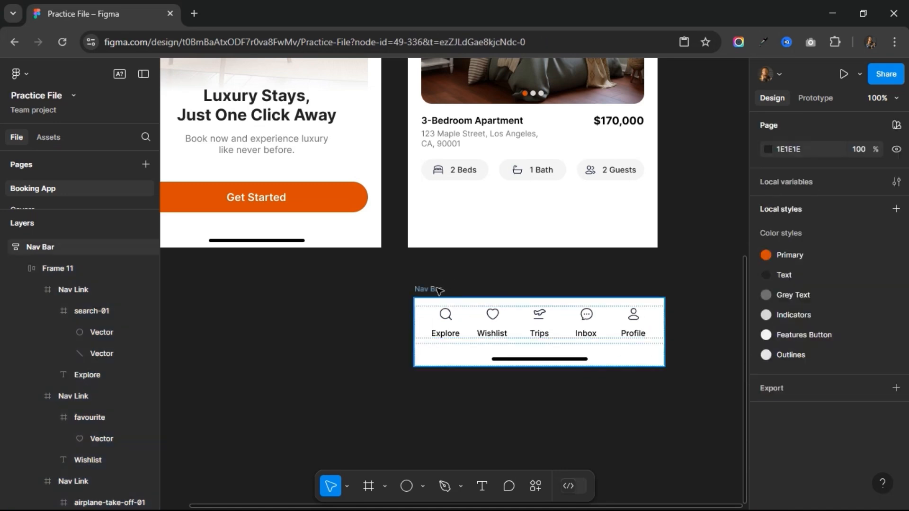
click(435, 289)
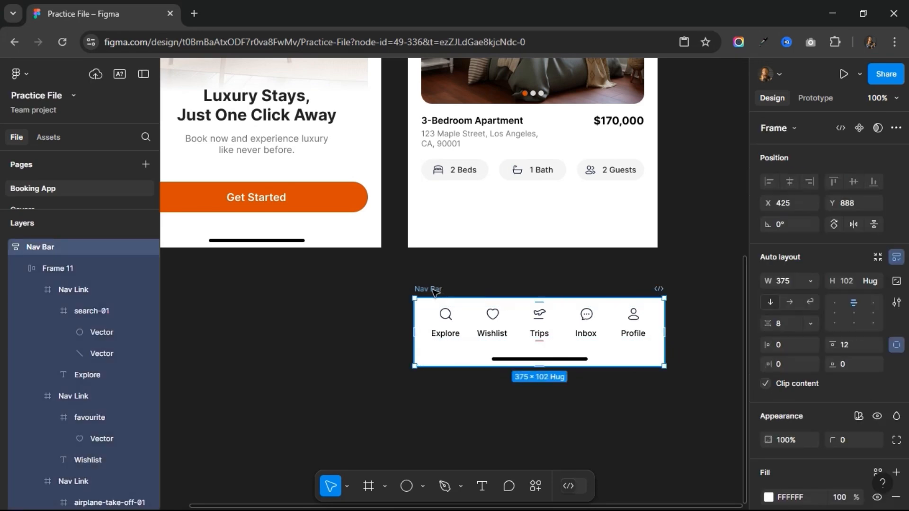
drag(435, 289, 434, 209)
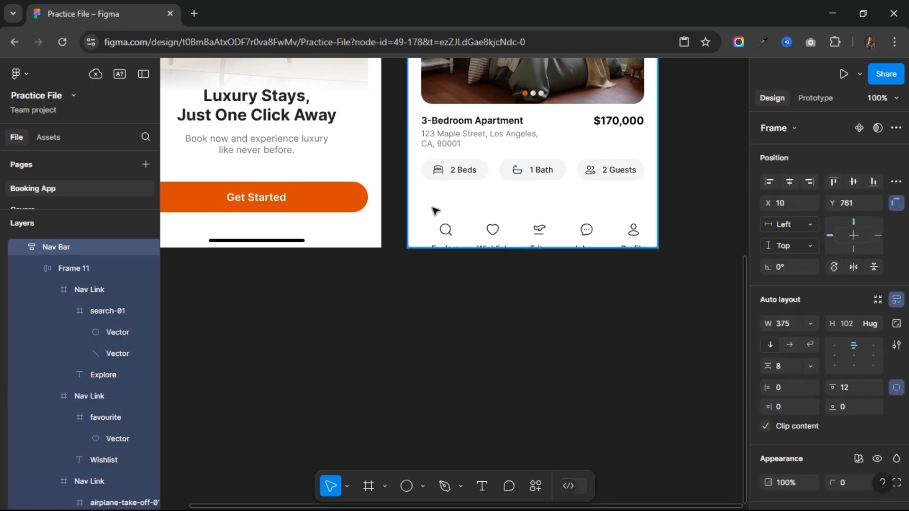
click(786, 184)
click(873, 179)
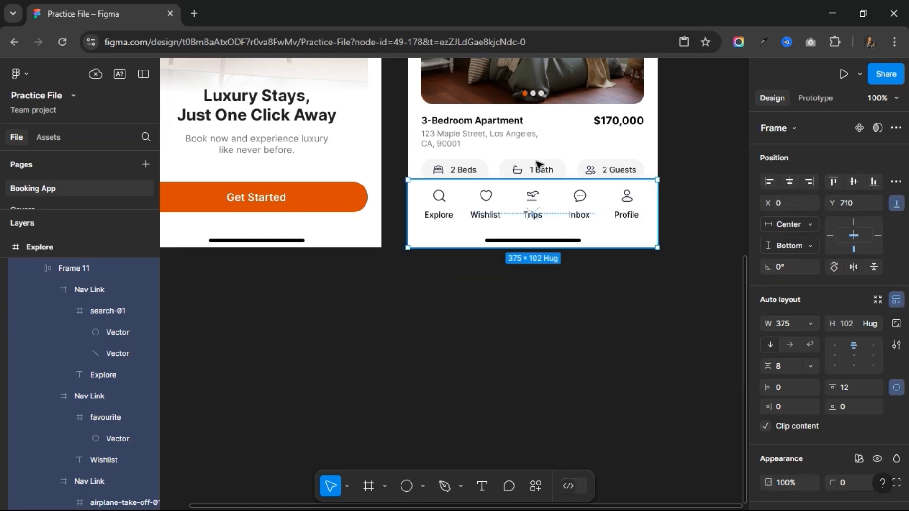
Add a drop shadow effect to the Nav Bar with its Y position set to -8.
scroll(624, 256, right, 2)
scroll(623, 255, up, 2)
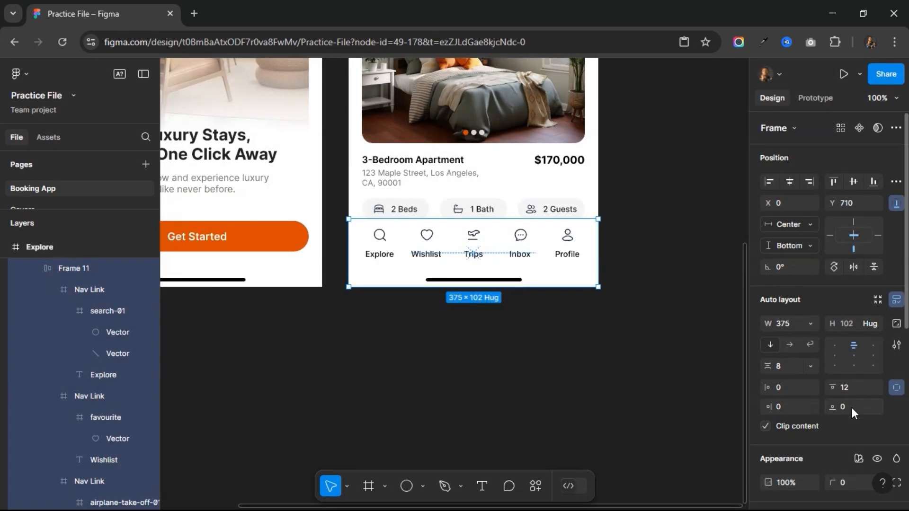
scroll(852, 407, down, 1)
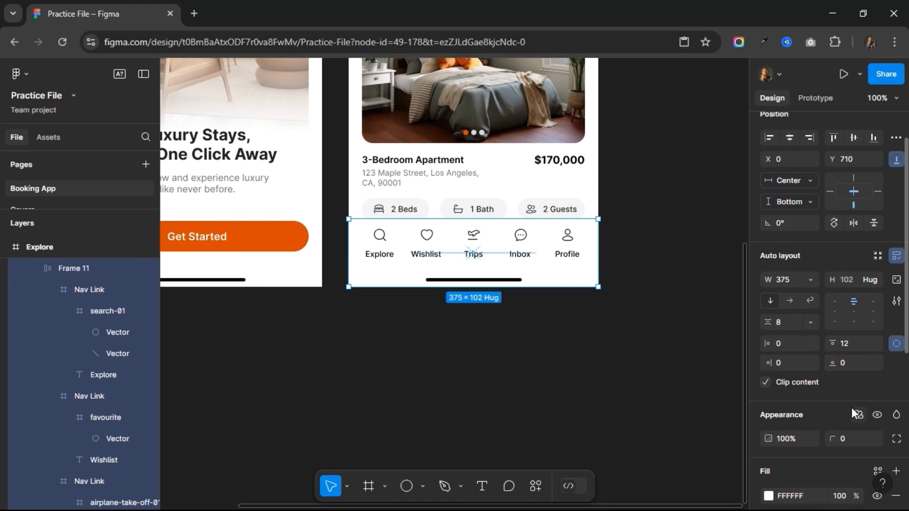
scroll(851, 407, down, 4)
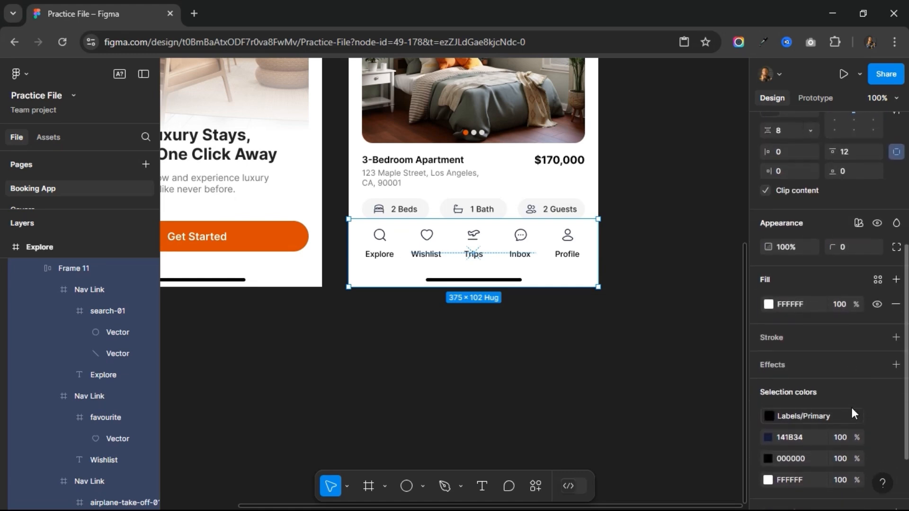
click(803, 351)
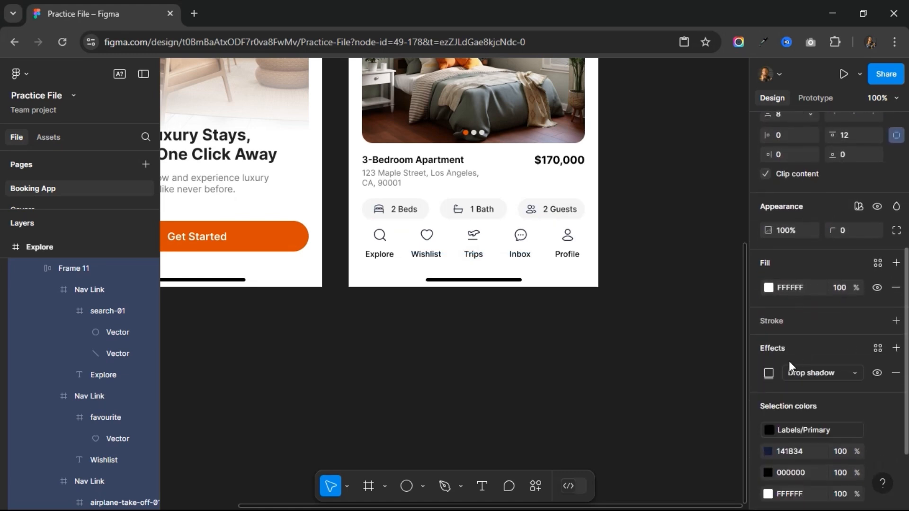
click(769, 374)
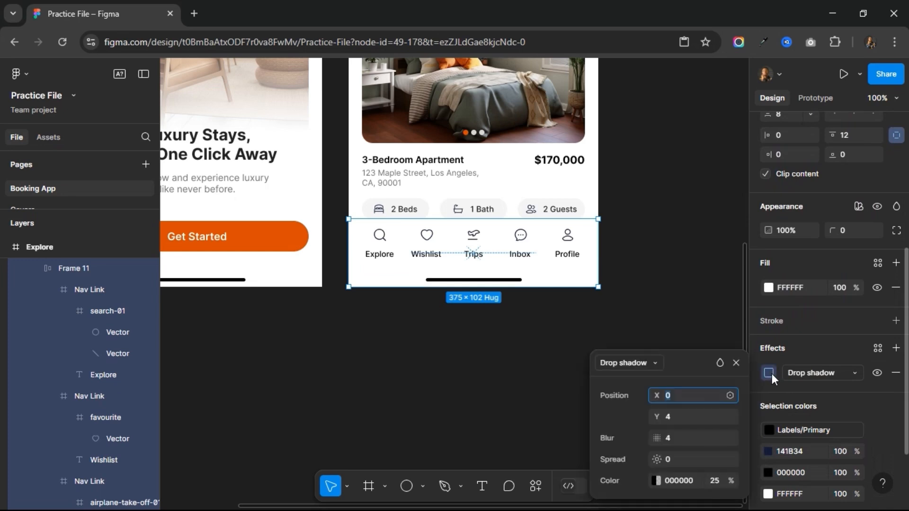
click(672, 413)
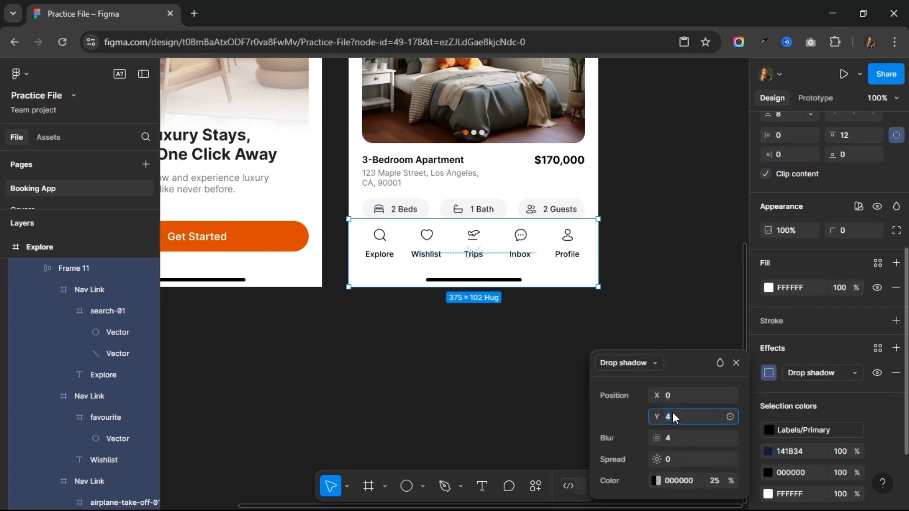
text(-8)
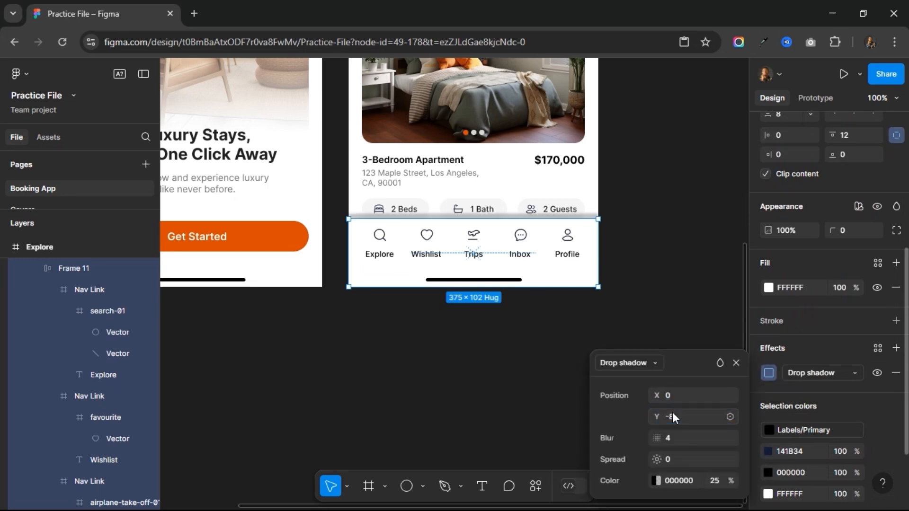
Set the Nav Bar drop shadow's colour opacity to 12% and its blur to 16.
click(712, 482)
text(12)
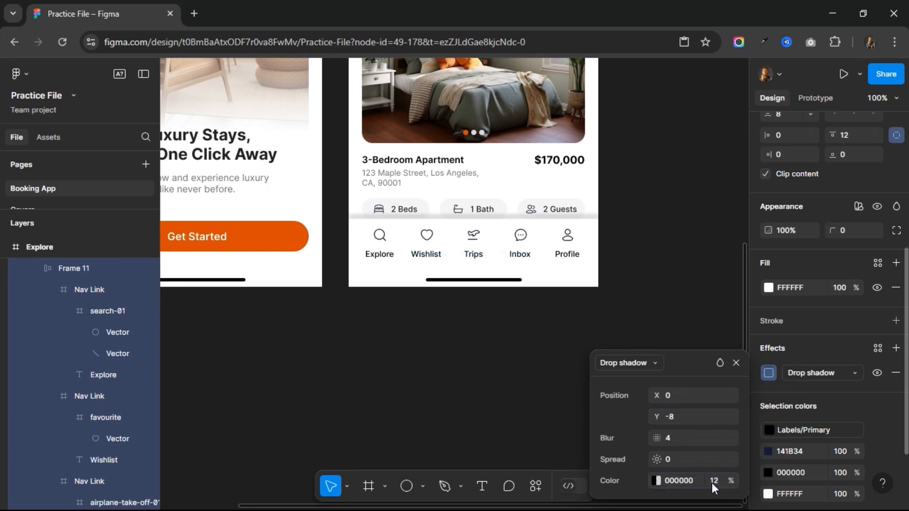
click(678, 439)
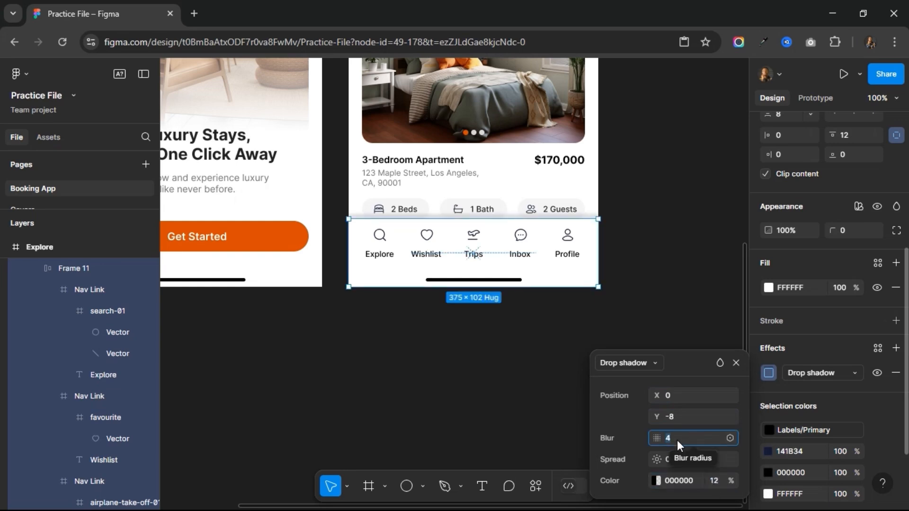
text(16)
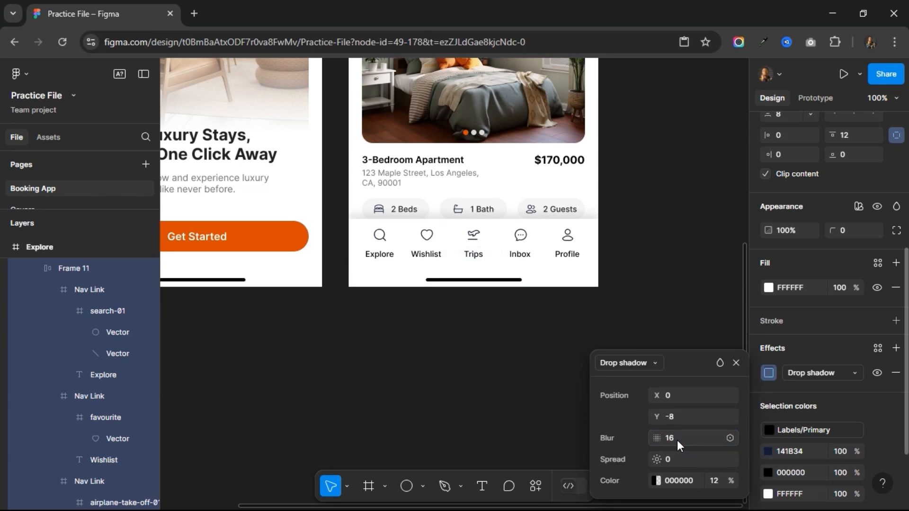
key(Return)
click(736, 363)
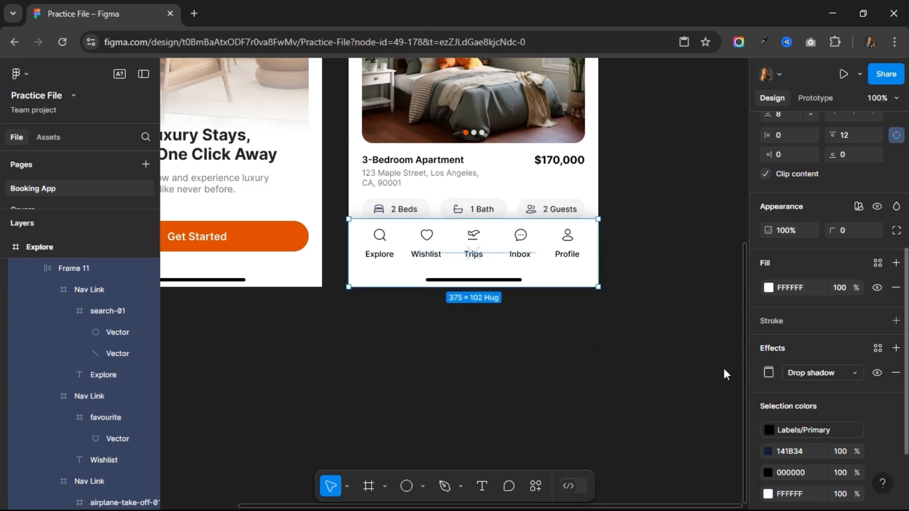
click(628, 326)
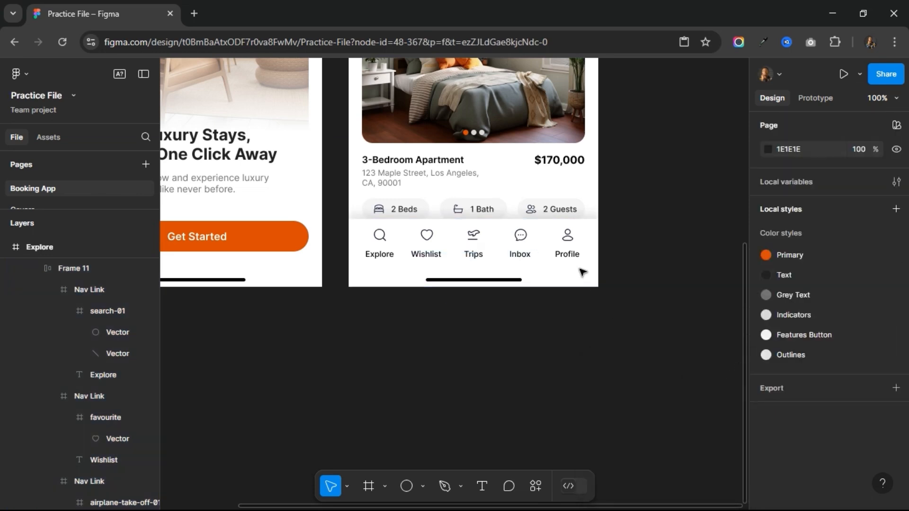
Apply the Grey Text colour style to both the icon and label colours of the nav links row.
click(569, 254)
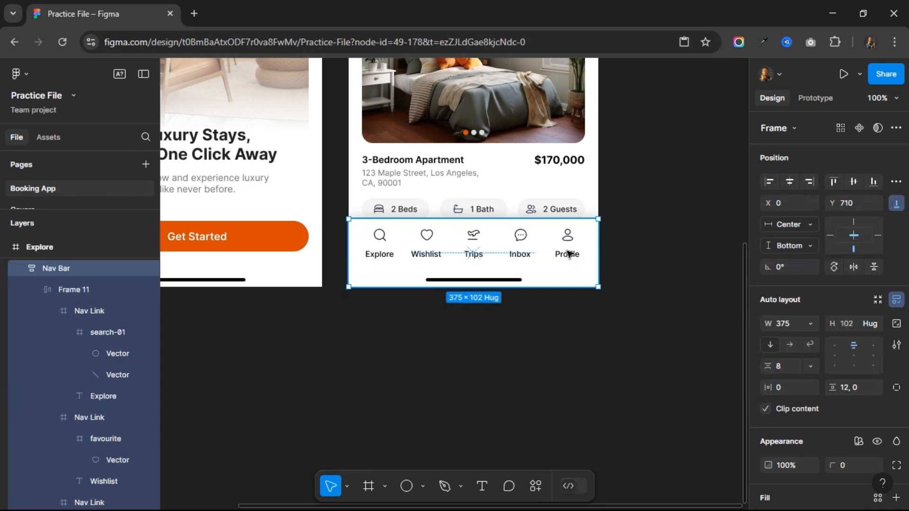
click(569, 254)
scroll(845, 385, down, 3)
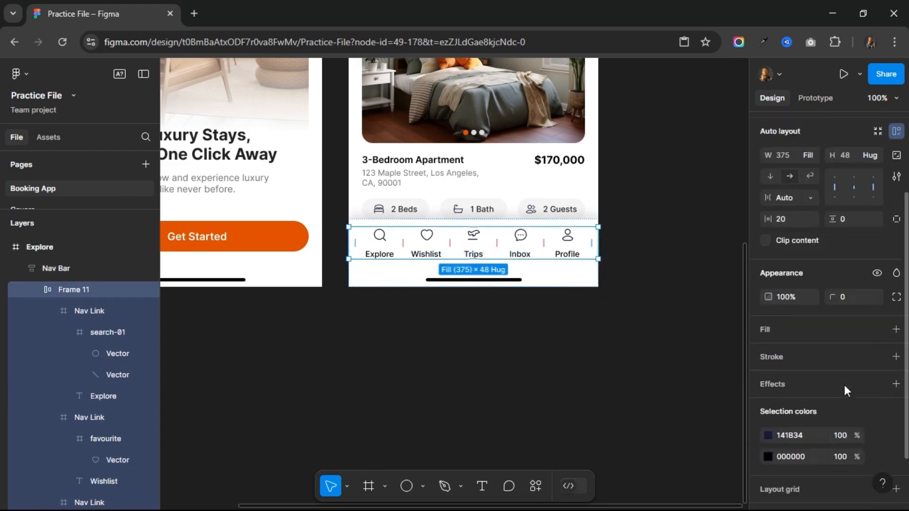
scroll(844, 385, down, 2)
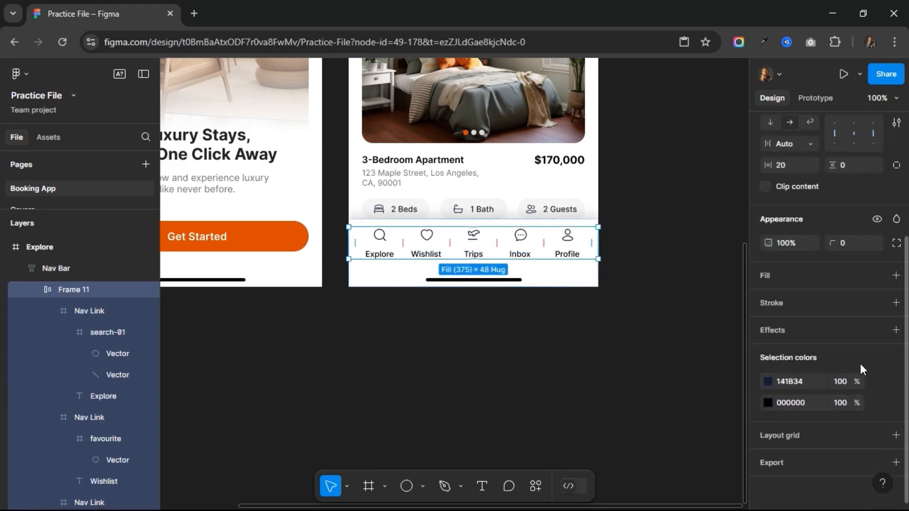
click(877, 382)
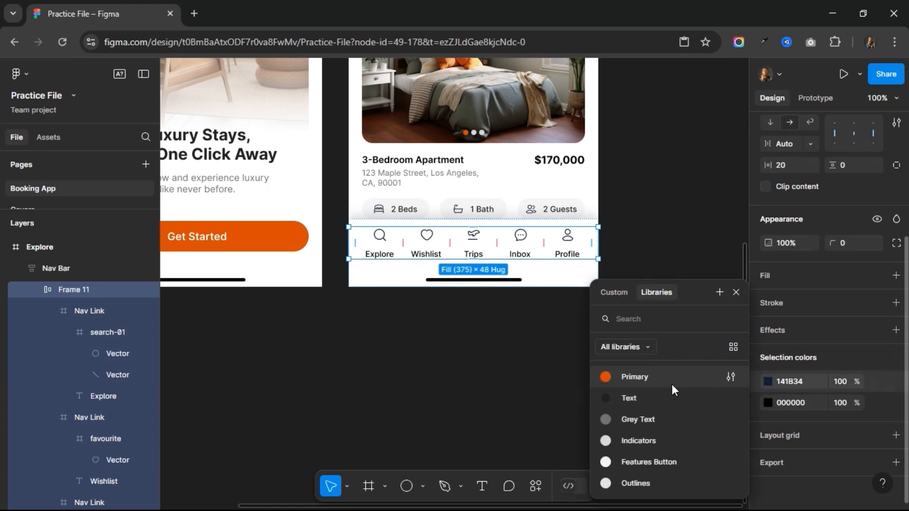
click(666, 420)
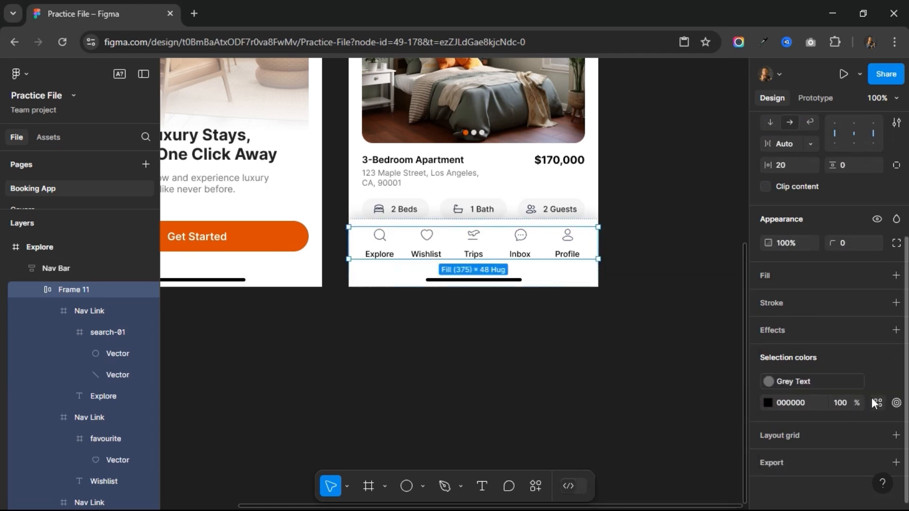
click(875, 400)
click(673, 418)
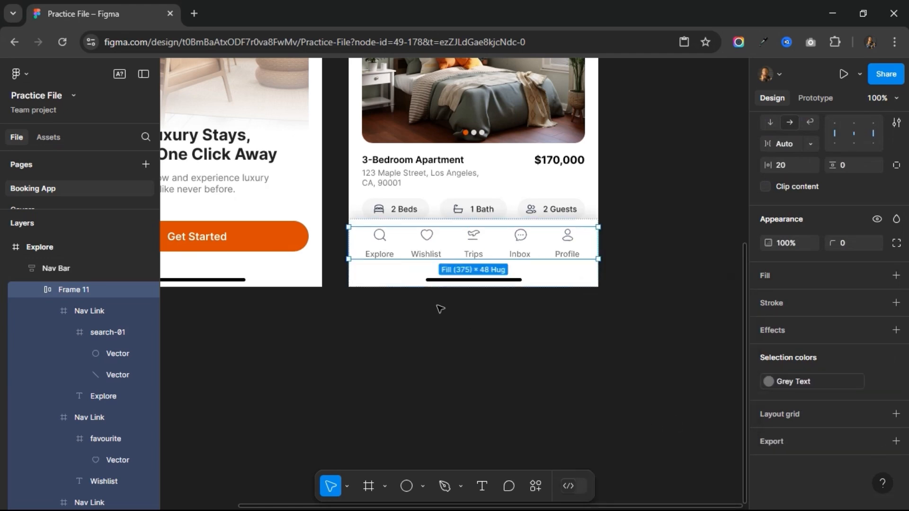
Change the Explore nav link's icon and label to the Primary colour style.
click(384, 248)
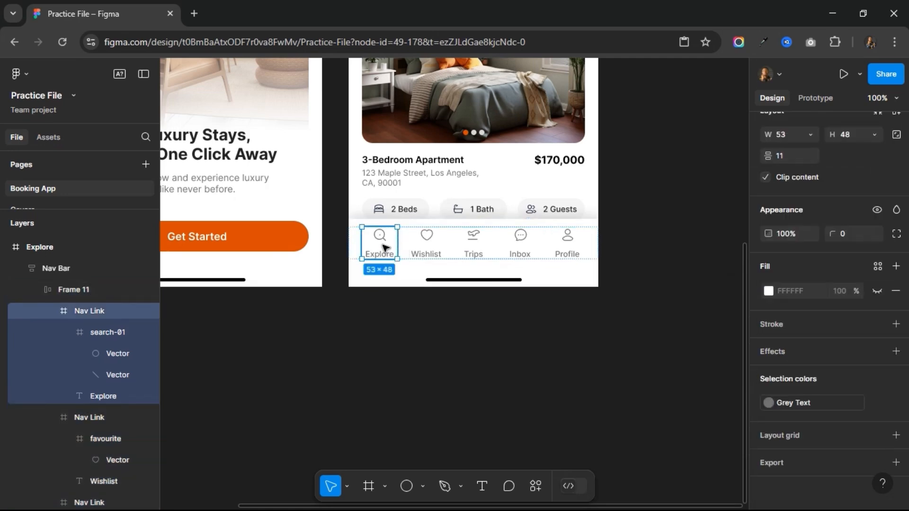
click(850, 401)
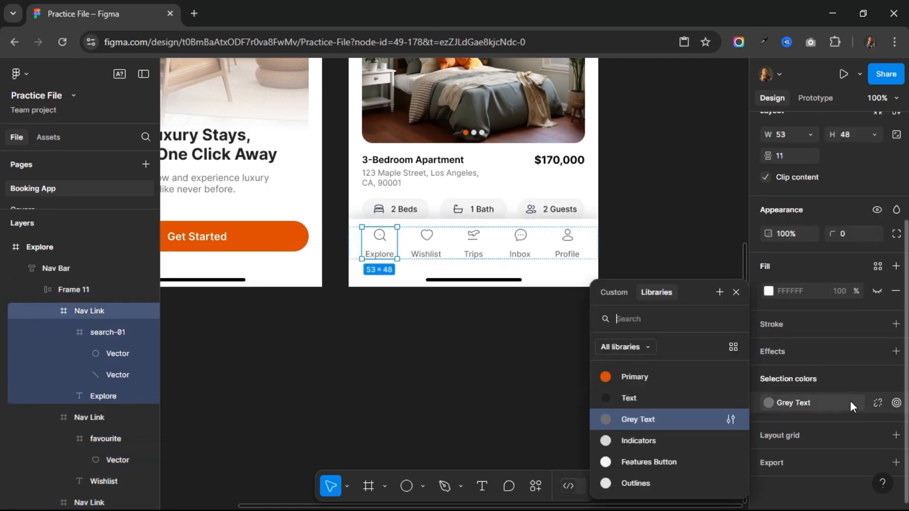
click(659, 373)
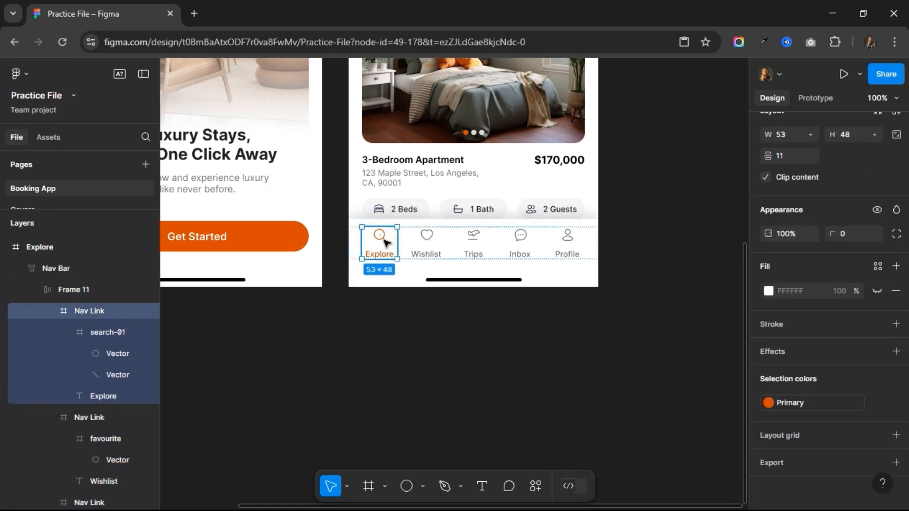
Wrap all five nav links, Explore through Profile, together in a horizontal auto layout frame.
shift+click(426, 244)
shift+click(474, 244)
shift+click(521, 246)
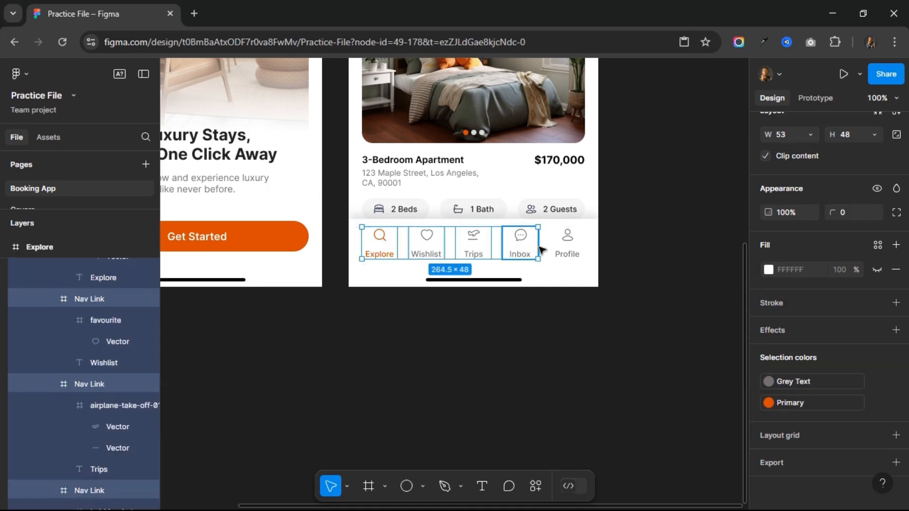
shift+click(570, 250)
scroll(818, 293, up, 3)
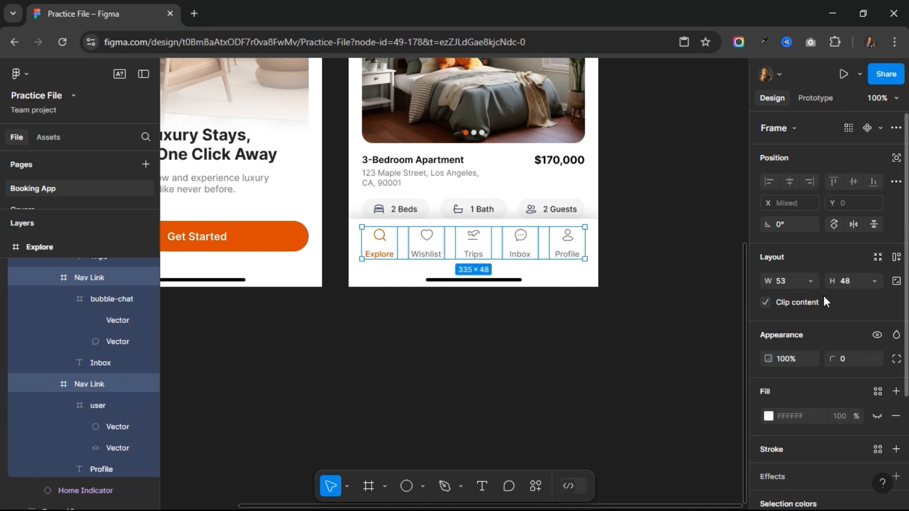
click(897, 257)
click(789, 326)
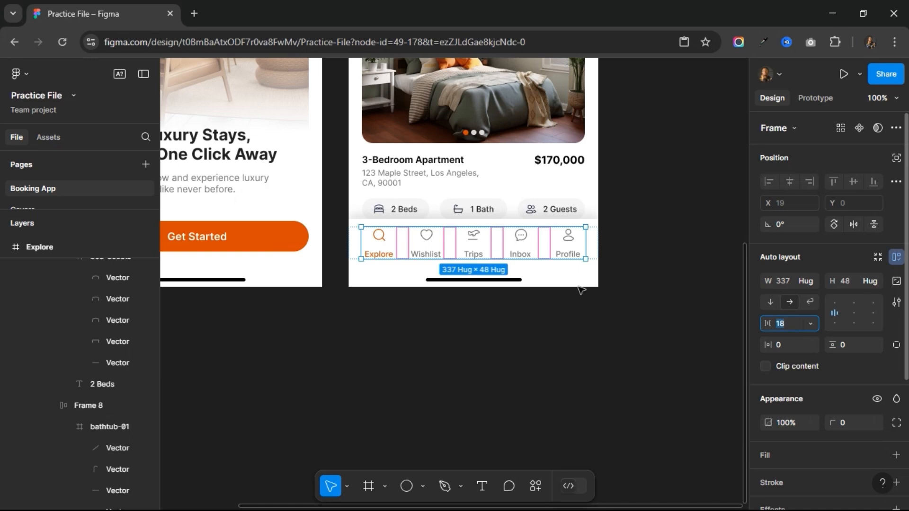
Set the vertical spacing between icon and label to 8 in the Profile and Inbox nav links.
click(571, 245)
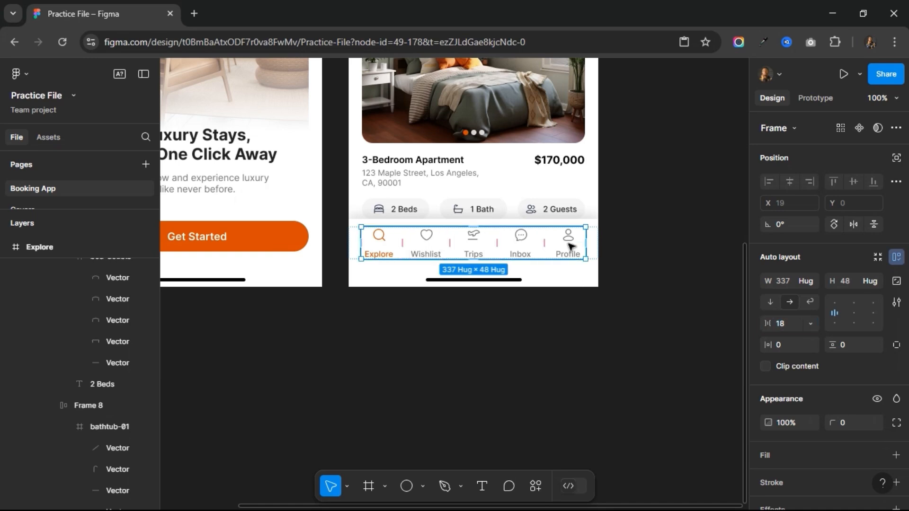
click(570, 243)
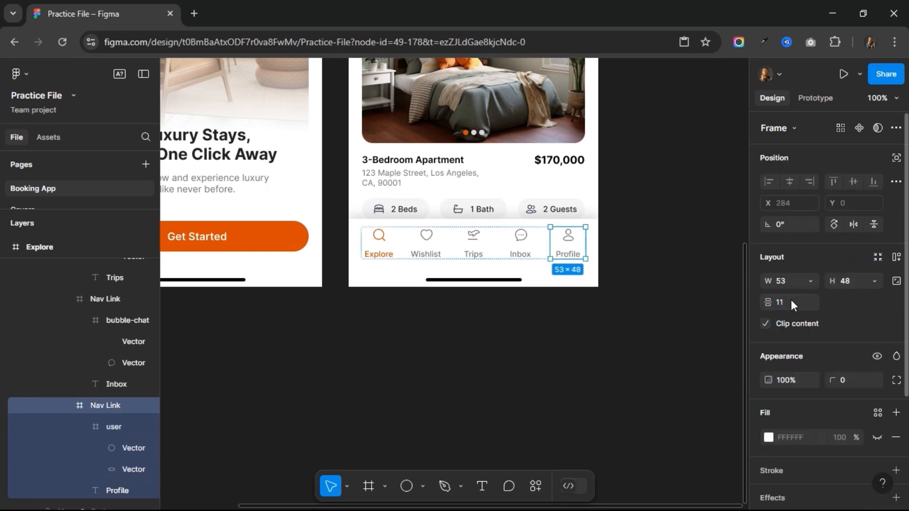
key(Return)
click(523, 250)
click(523, 249)
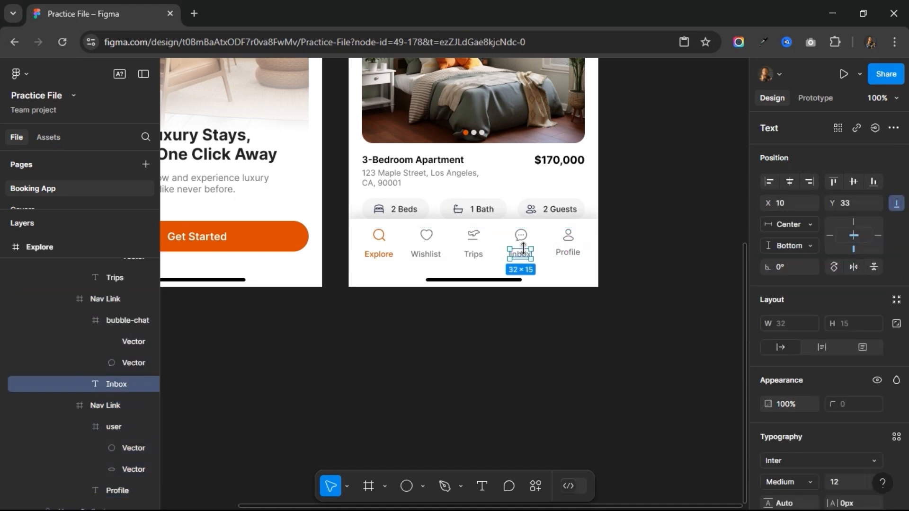
click(504, 239)
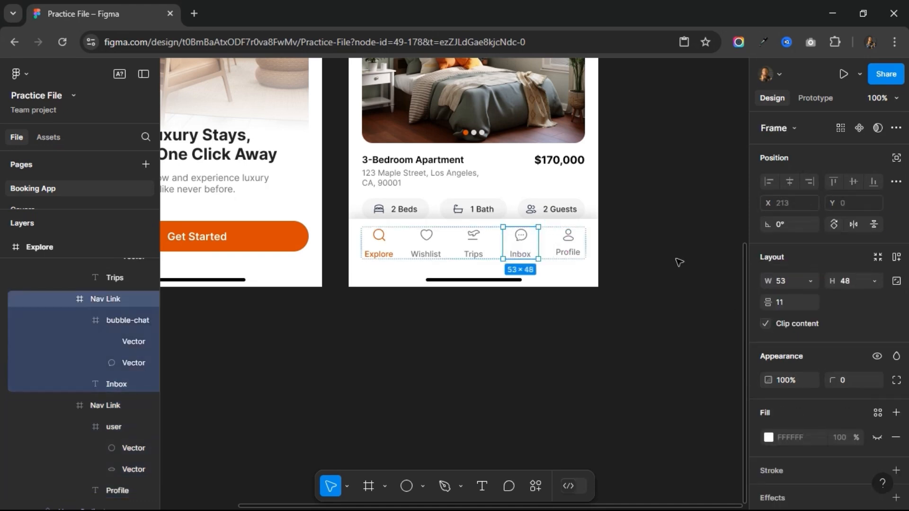
click(784, 302)
text(8)
key(Return)
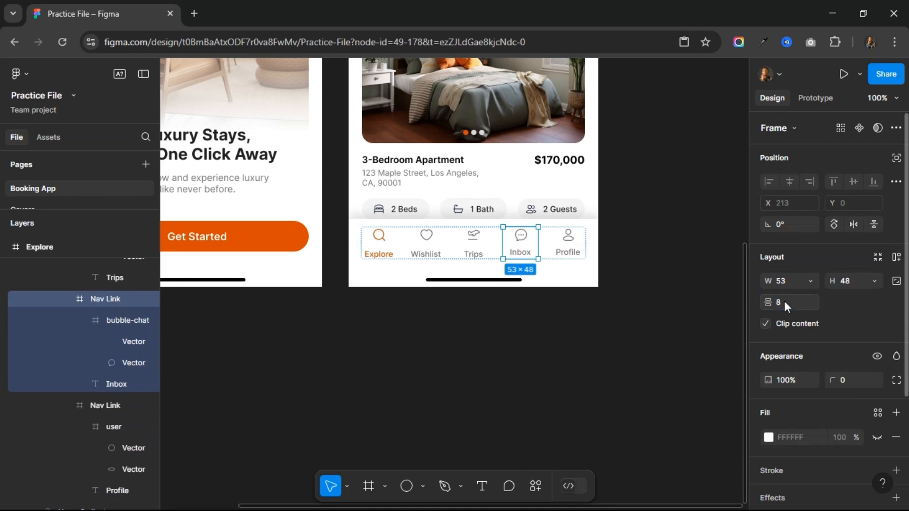
Set the Trips nav link's vertical spacing between icon and label to 8.
click(482, 250)
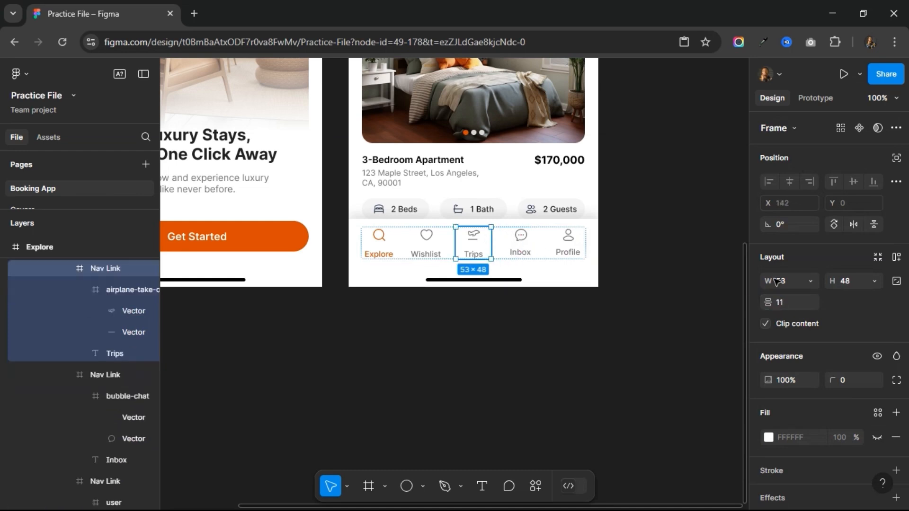
click(794, 309)
text(8)
key(Return)
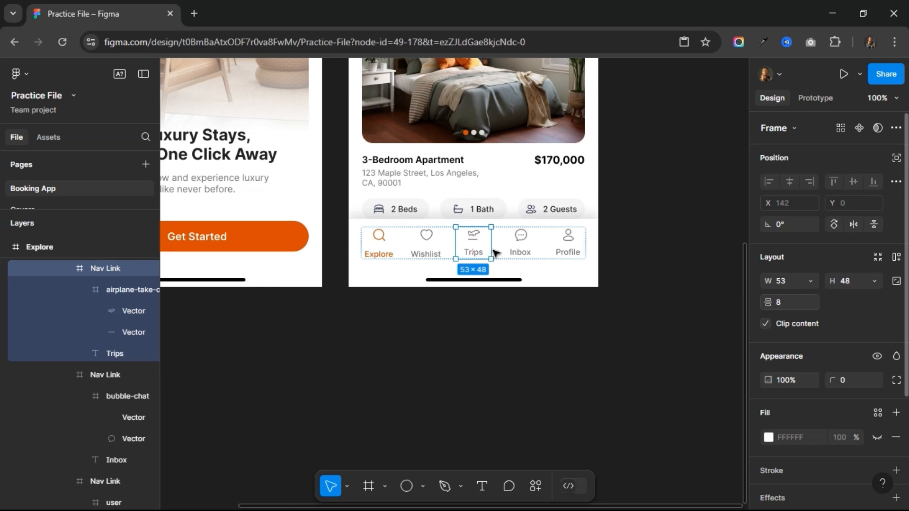
Set the vertical spacing between icon and label to 8 in the Wishlist and Explore nav links.
click(427, 250)
click(794, 308)
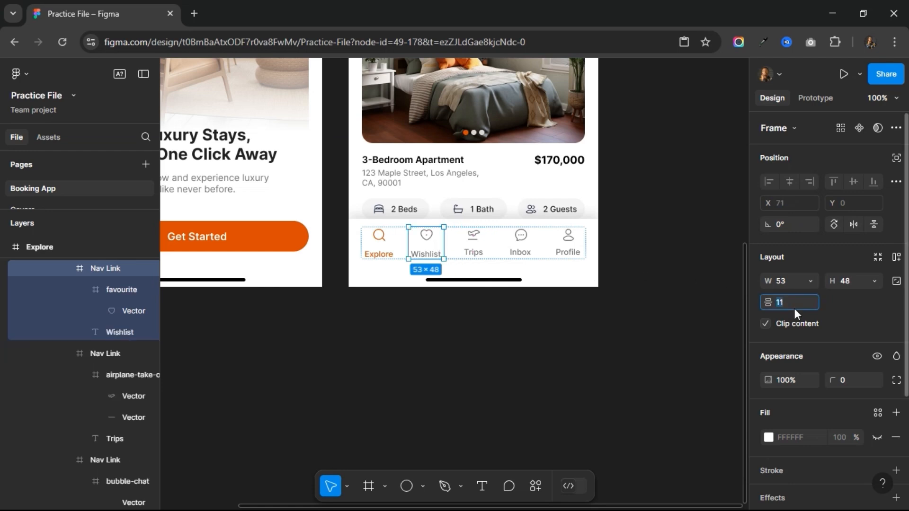
key(Return)
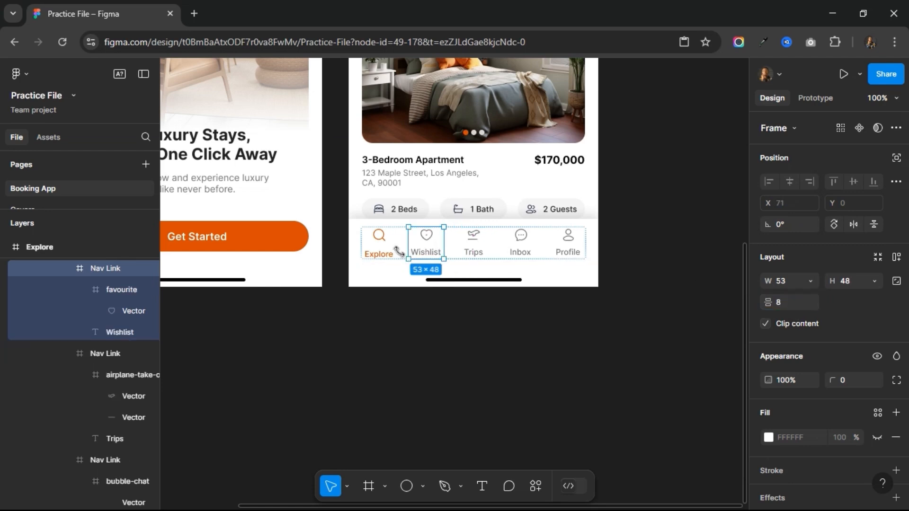
click(389, 255)
click(786, 302)
text(8)
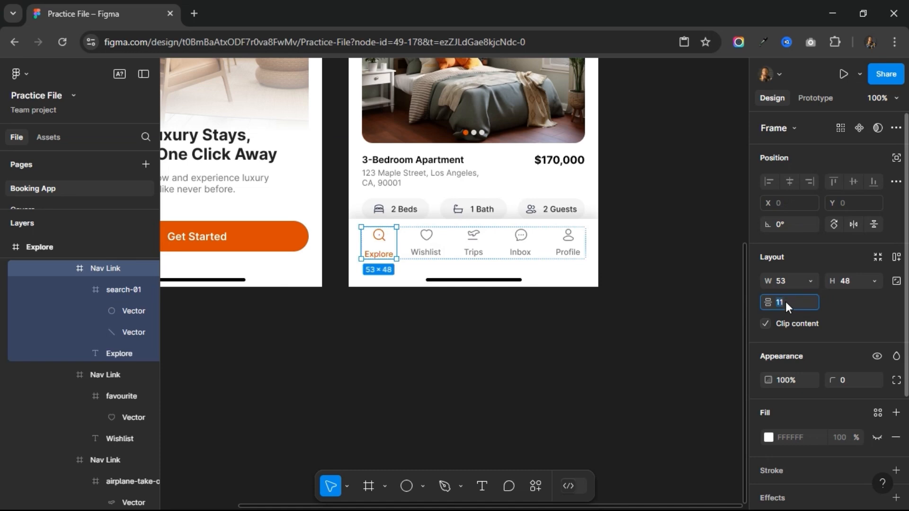
key(Return)
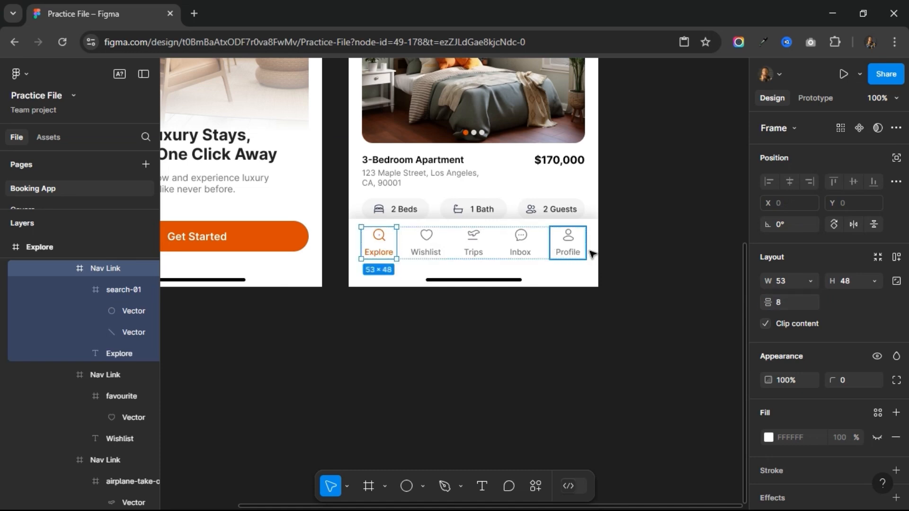
click(621, 228)
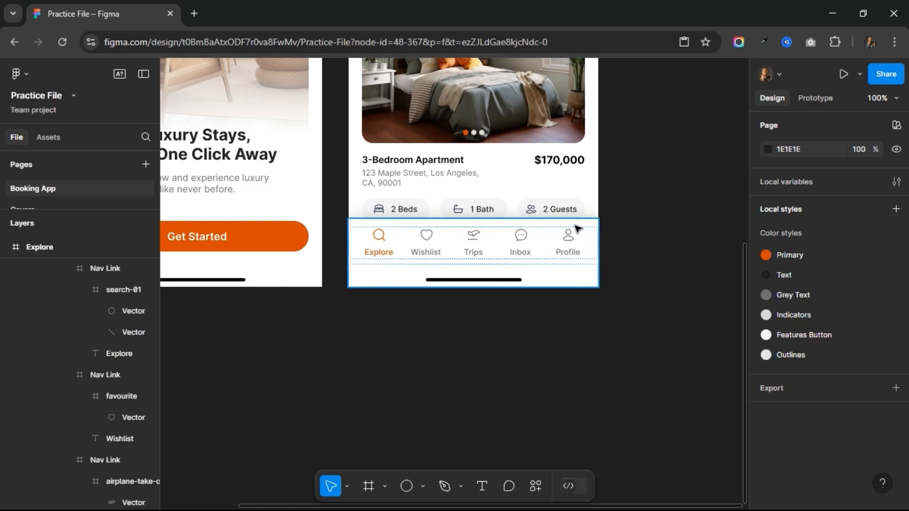
Set the Nav Bar frame's vertical auto layout gap to 0.
click(512, 250)
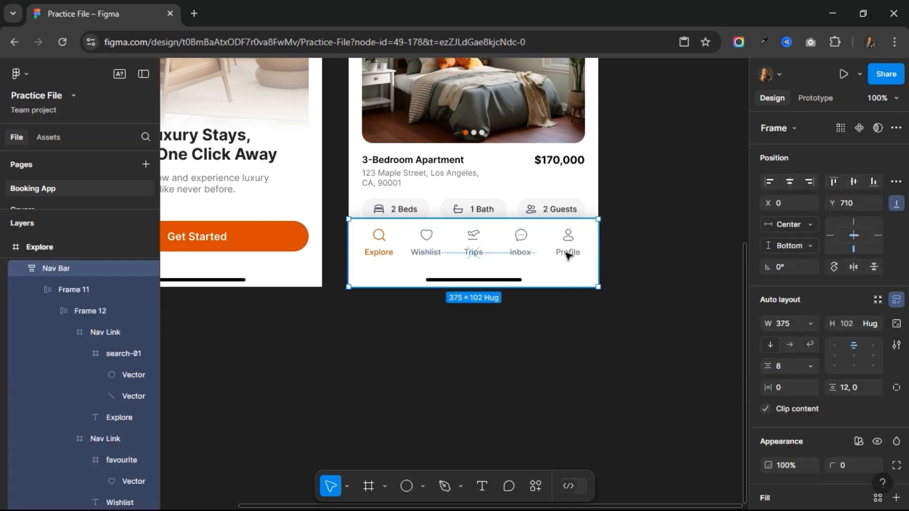
click(786, 372)
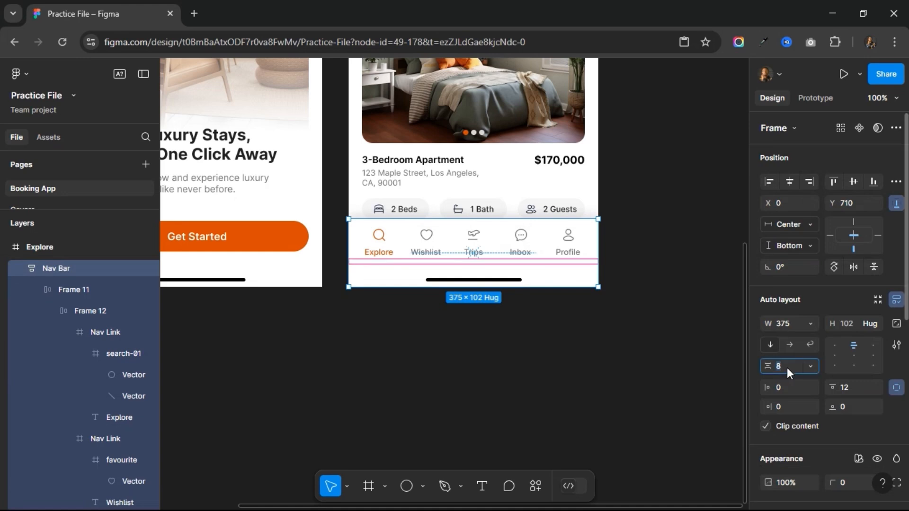
text(0)
key(Return)
click(624, 284)
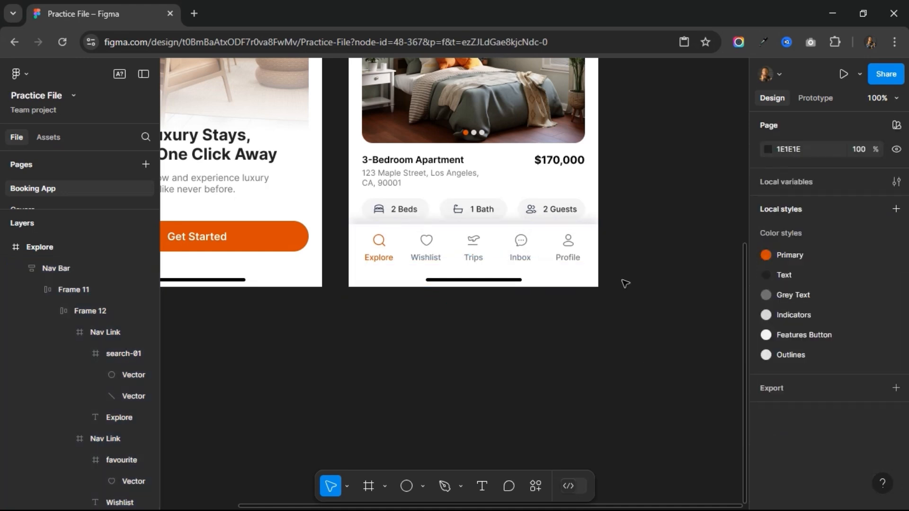
Duplicate the Explore screen and place the copy beside the original.
key(ctrl+minus)
scroll(625, 283, up, 5)
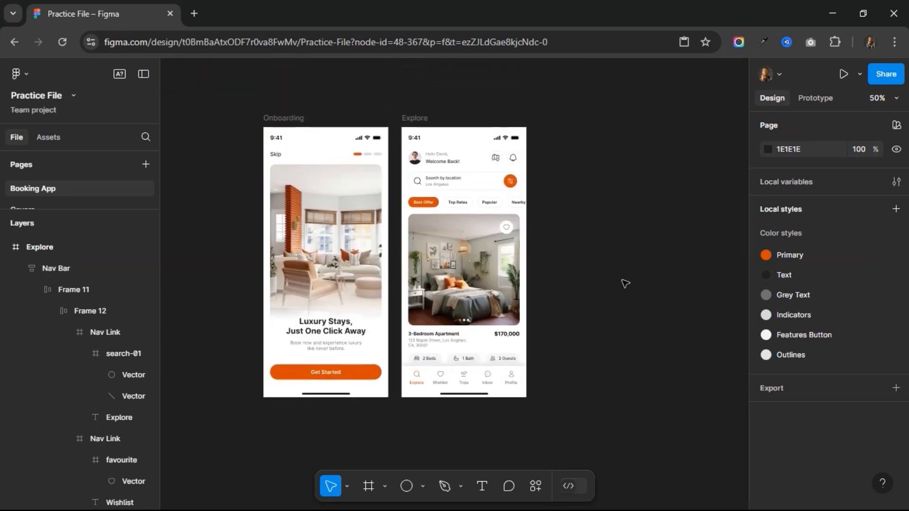
key(shift+1)
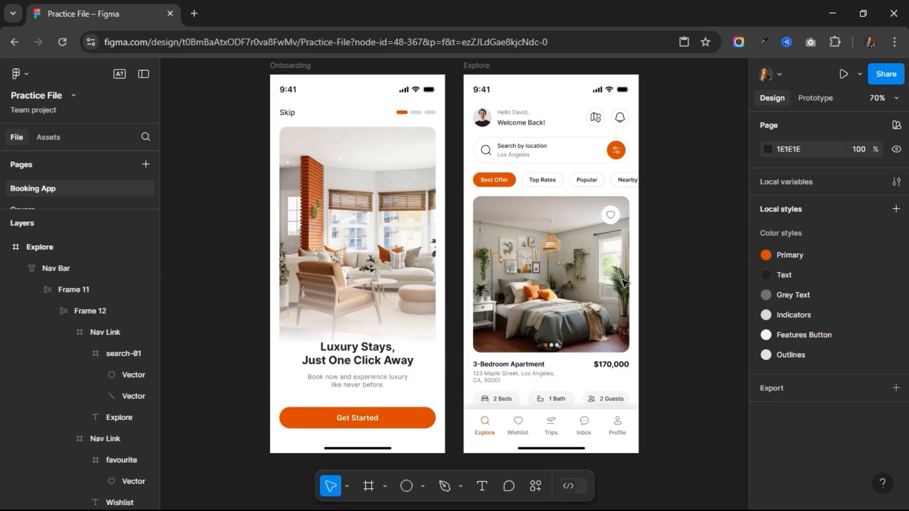
scroll(366, 70, right, 5)
click(366, 69)
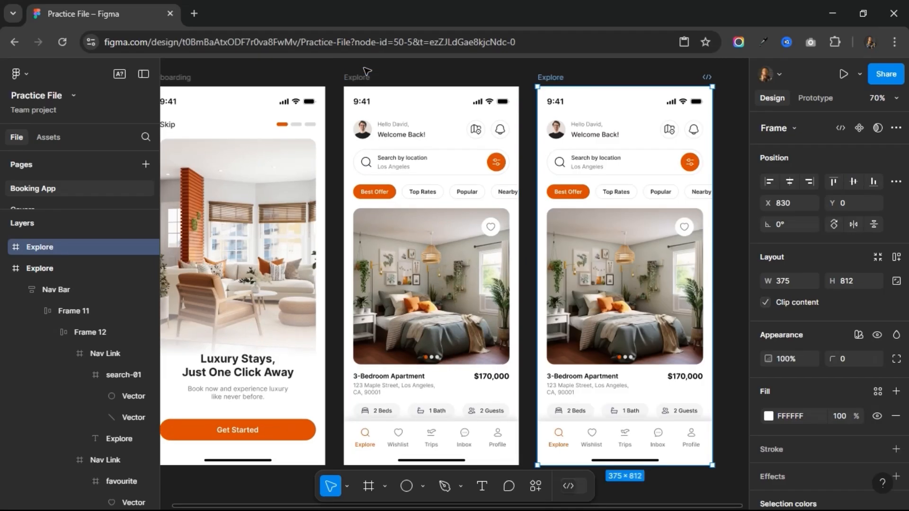
Delete the header, category filters, apartment card and nav bar from the duplicated Explore screen, keeping only the status bar.
scroll(484, 137, right, 3)
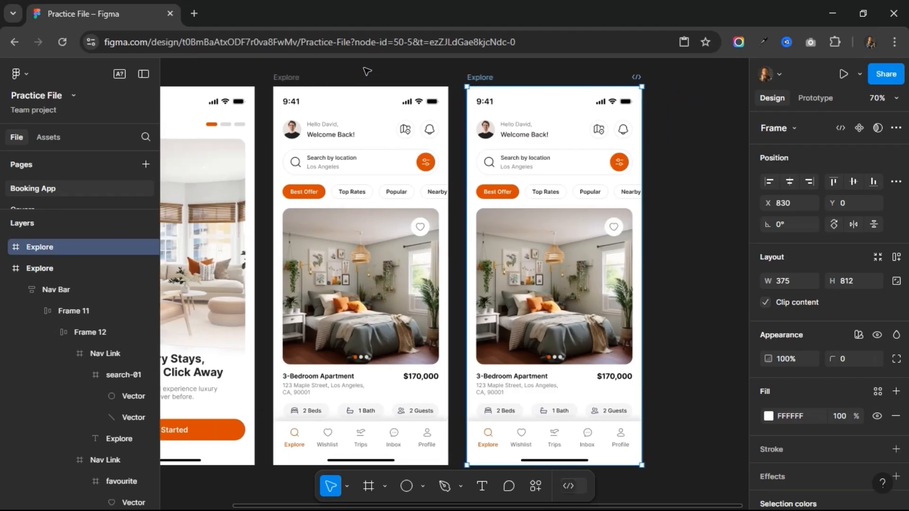
click(483, 136)
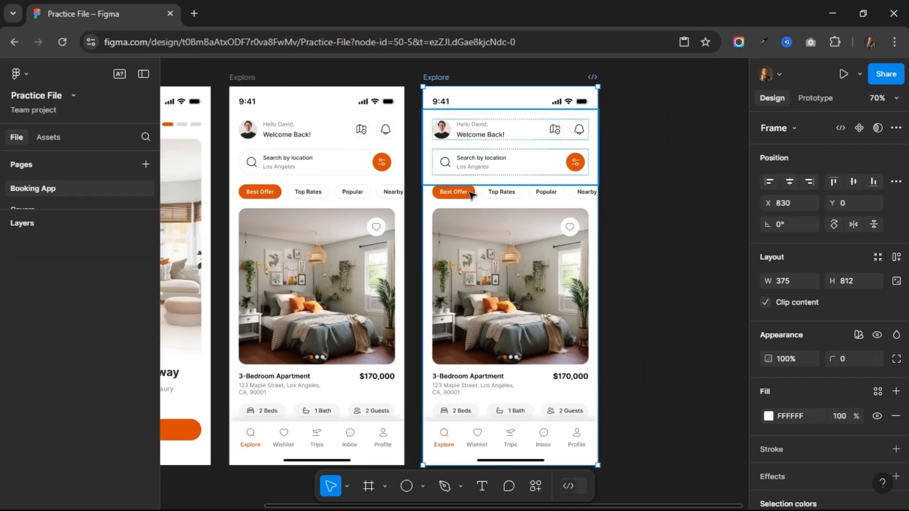
shift+click(464, 250)
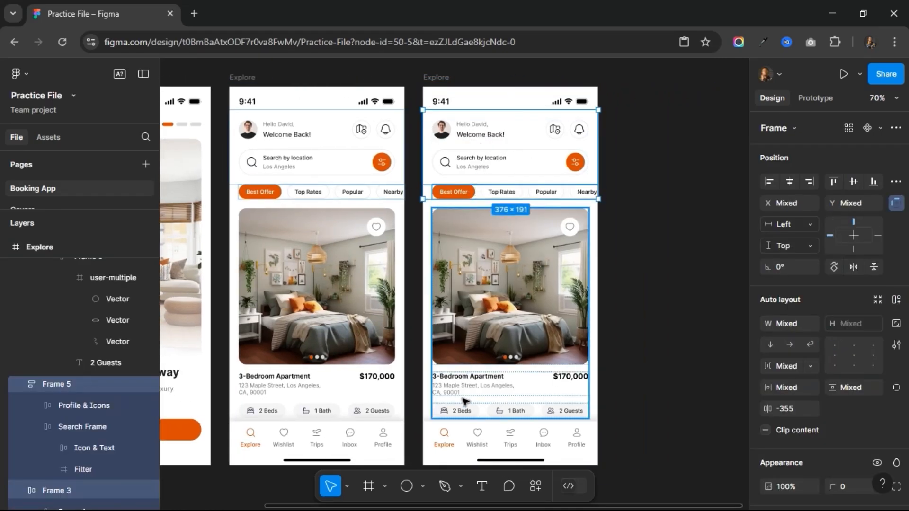
shift+click(463, 436)
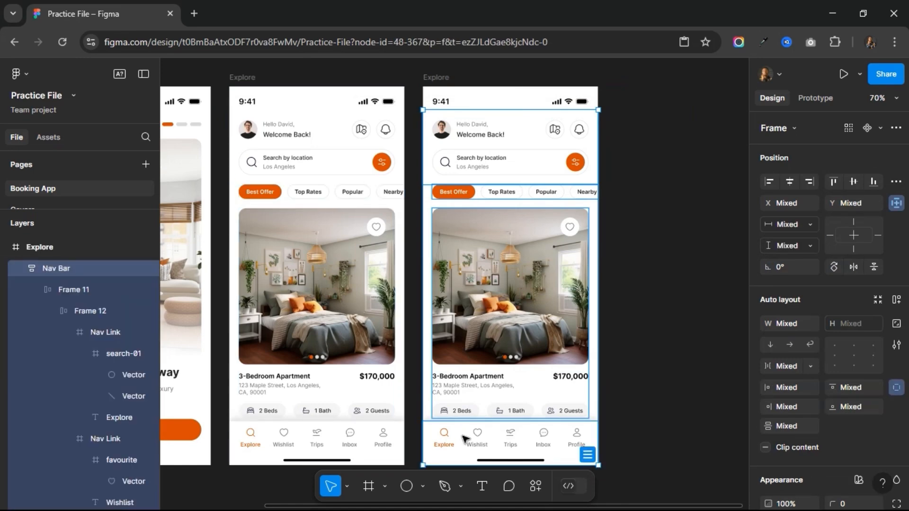
key(Delete)
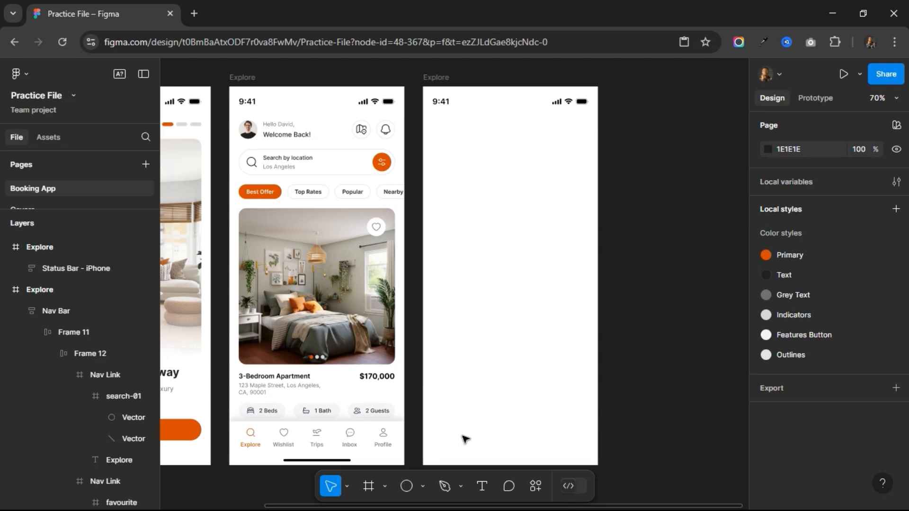
Draw a 375-wide frame across the full width of the duplicated screen and set its height to 200.
click(369, 488)
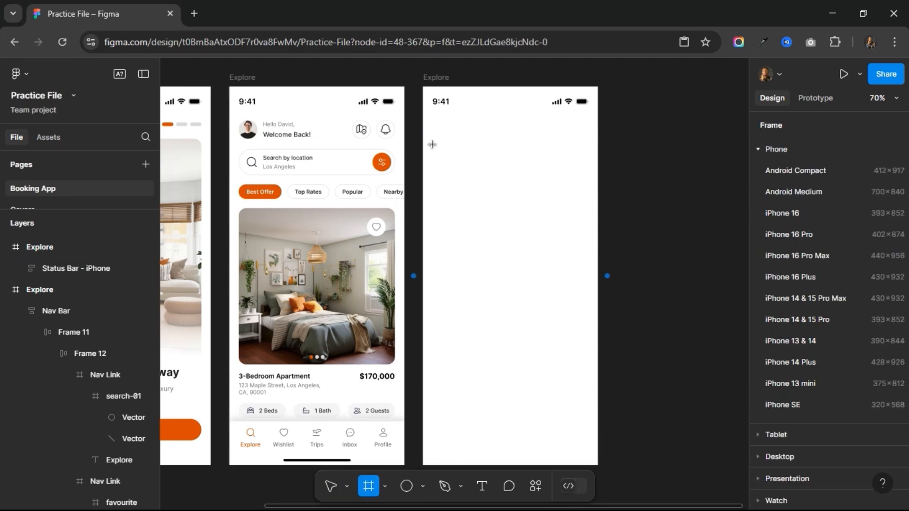
drag(423, 144, 597, 249)
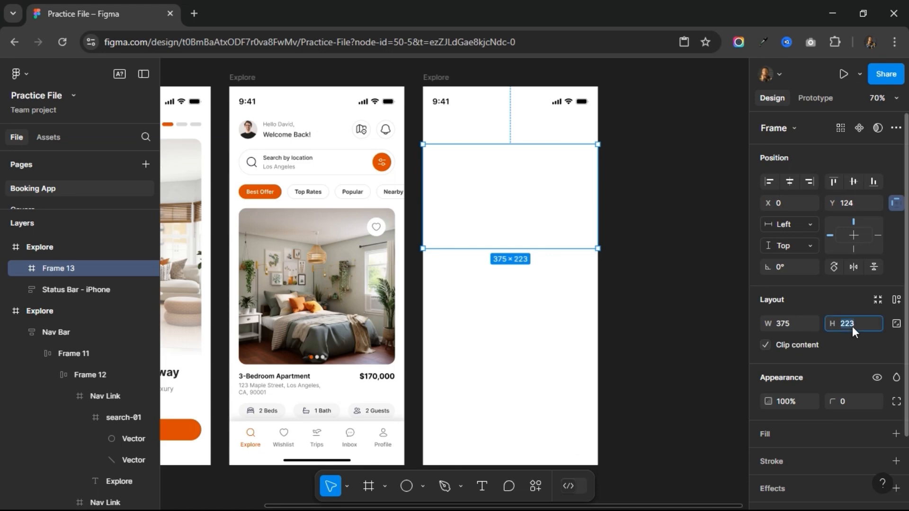
text(200)
key(Return)
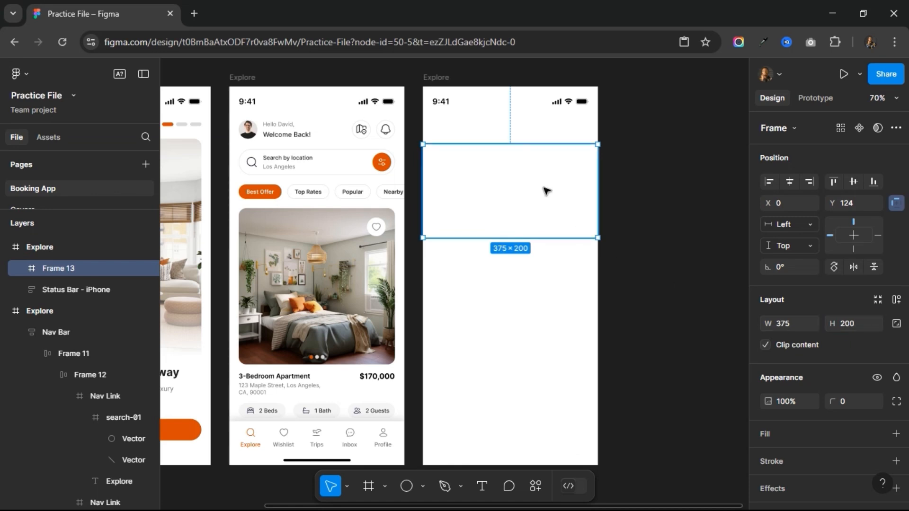
Align the new frame to the top of the duplicated screen and delete that screen's status bar.
click(832, 181)
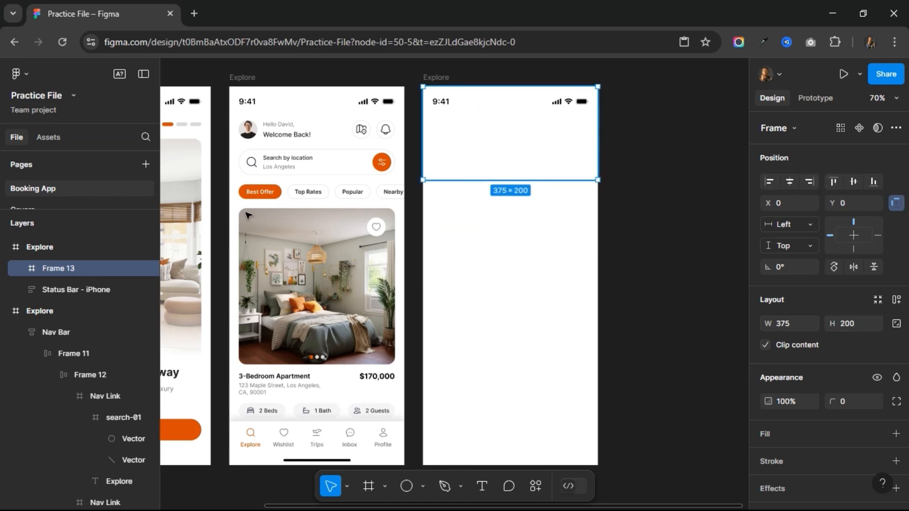
click(69, 291)
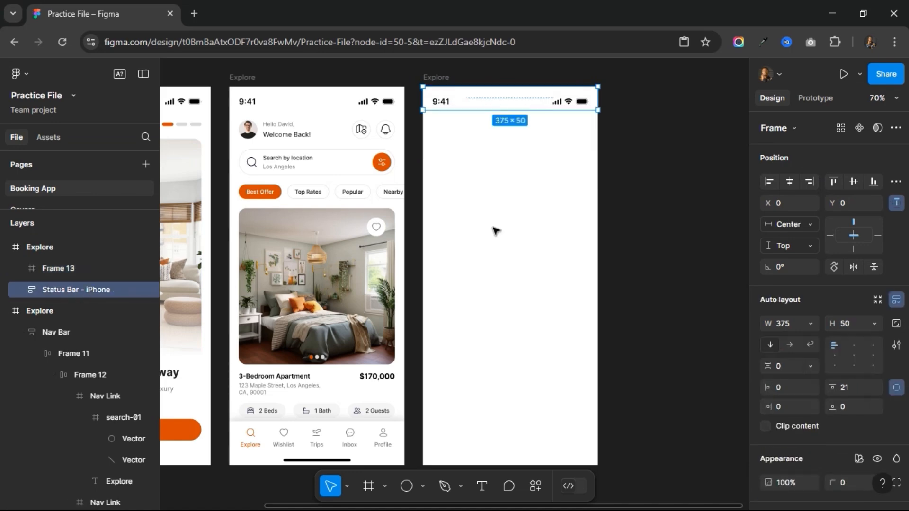
key(Delete)
Fill the new frame with the bright bedroom photo with the wooden bench from an Unsplash plugin search for "bedroom interior".
click(478, 140)
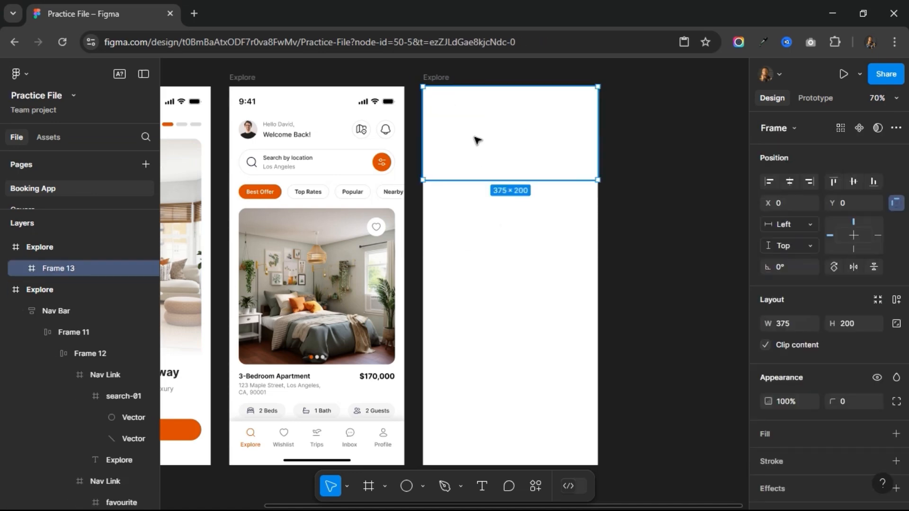
right_click(478, 140)
mouse_move(555, 388)
key(ctrl+alt+p)
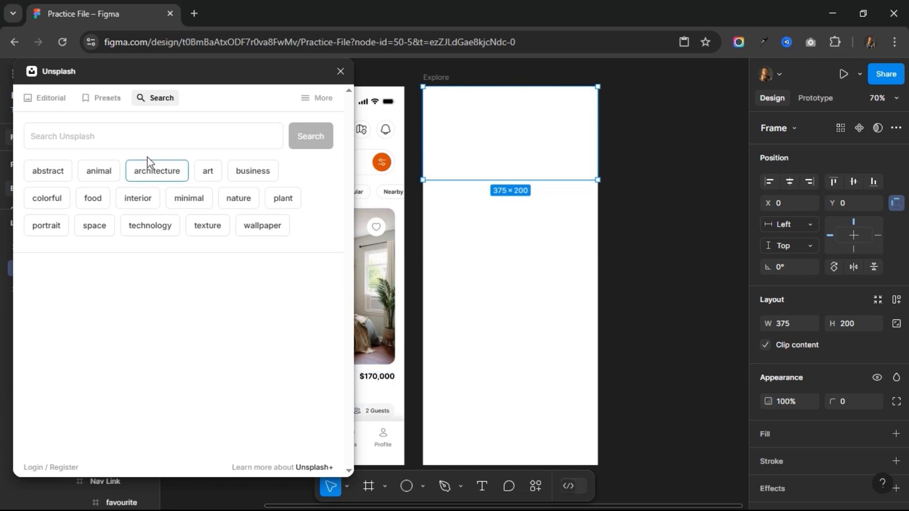
click(141, 145)
text(bed)
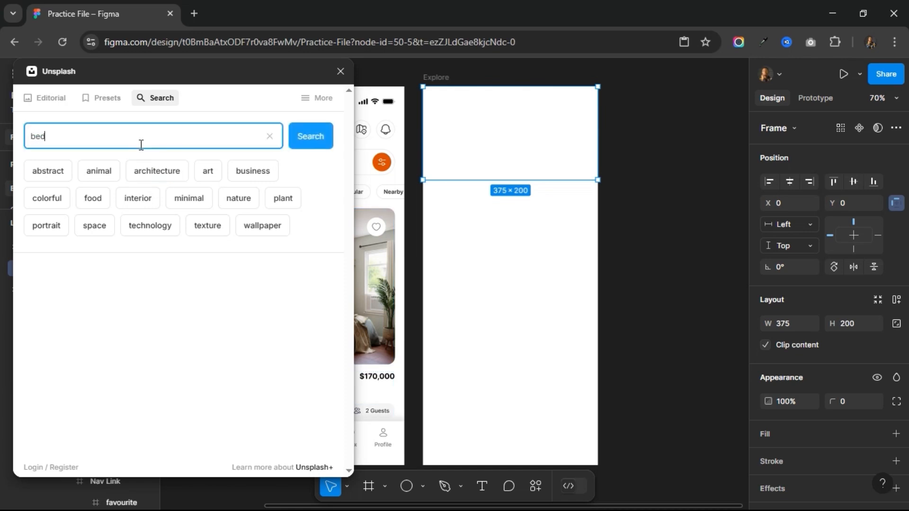
text(room interior)
key(Return)
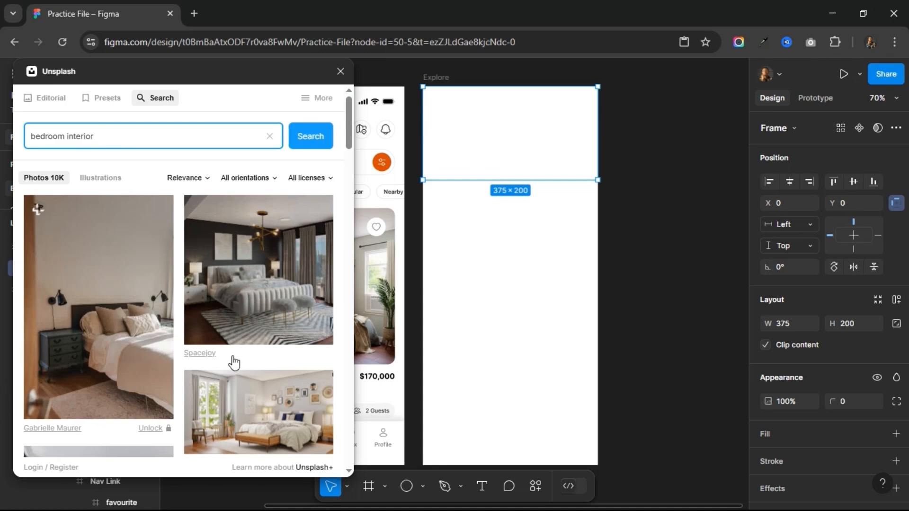
click(236, 379)
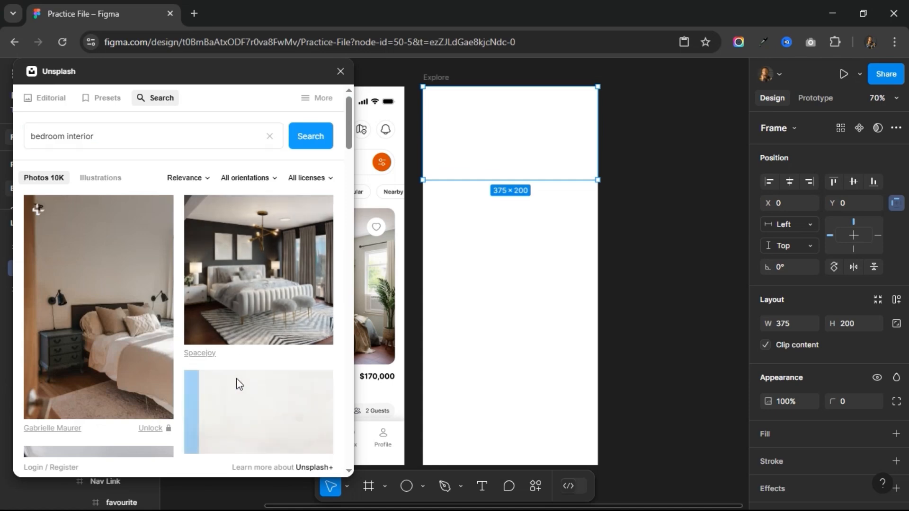
click(339, 70)
Rename the duplicated Explore screen as Details.
click(437, 78)
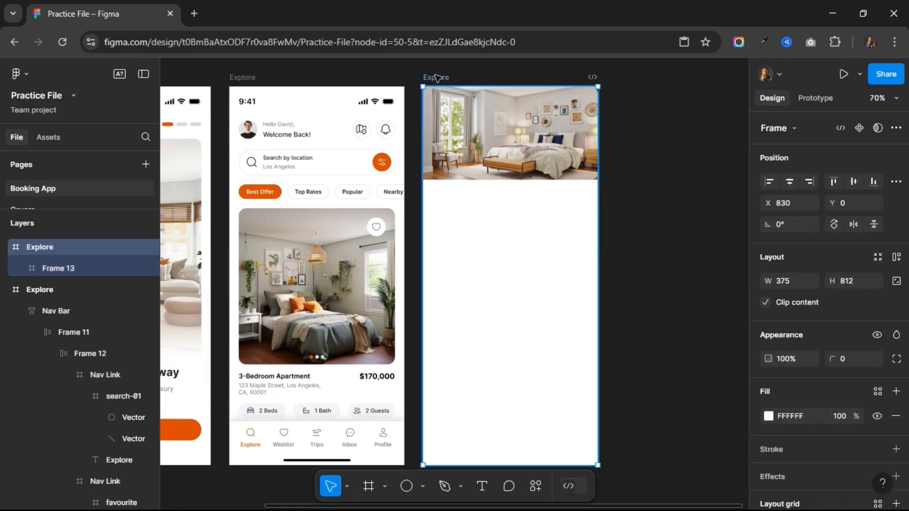
double_click(437, 78)
text(Details)
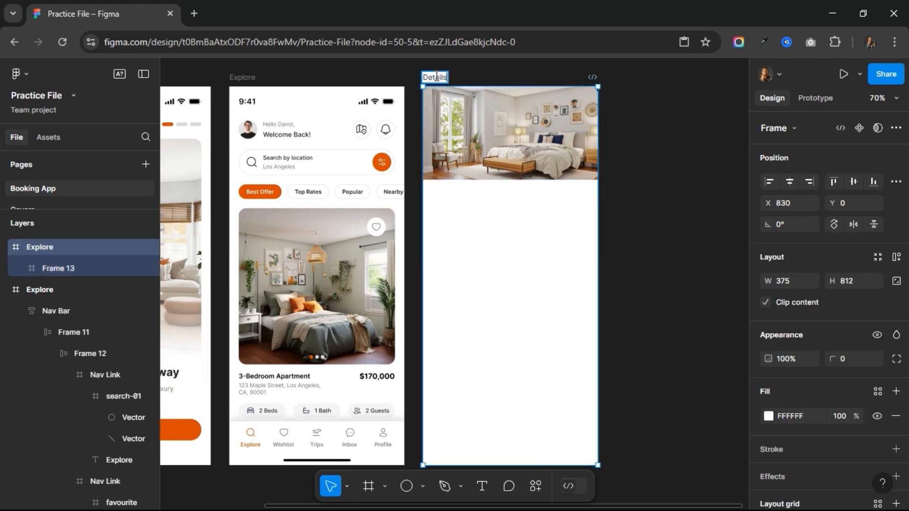
key(Return)
click(413, 84)
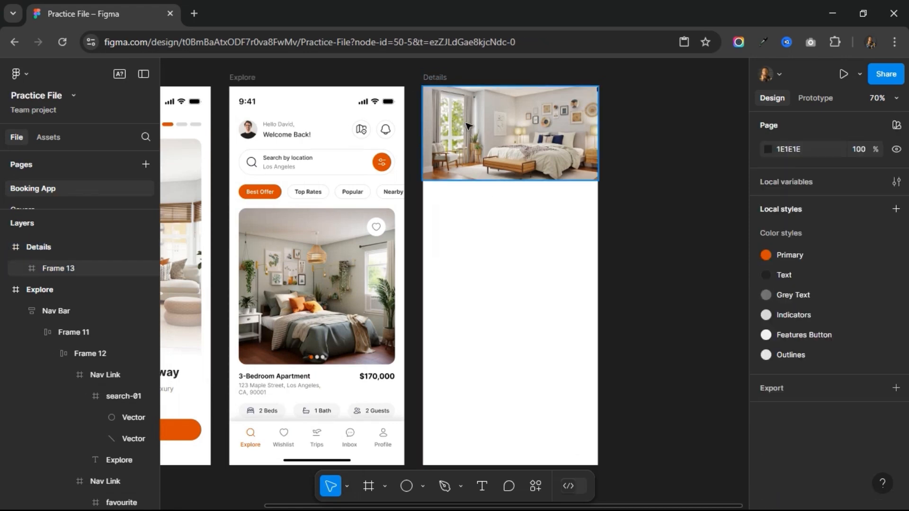
Set the bedroom photo frame's height to 280 and overlay a 000000 fill at 40% opacity.
click(440, 141)
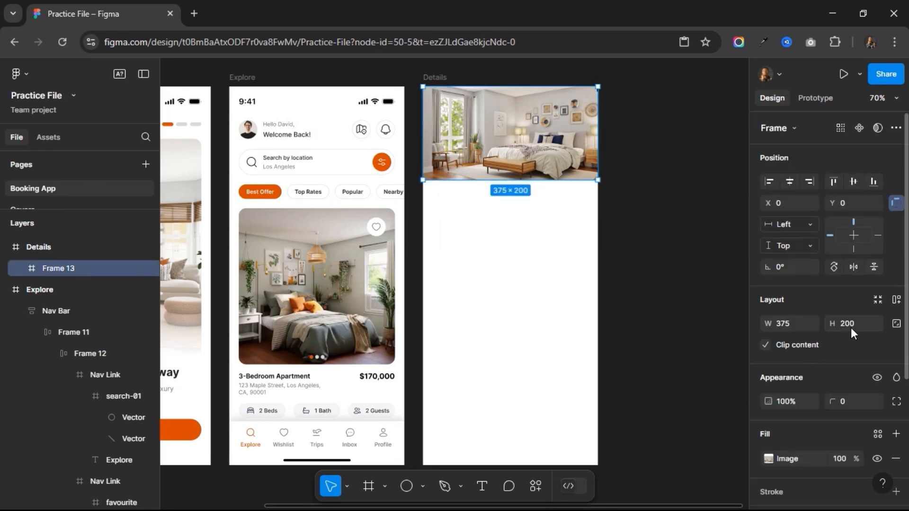
key(Return)
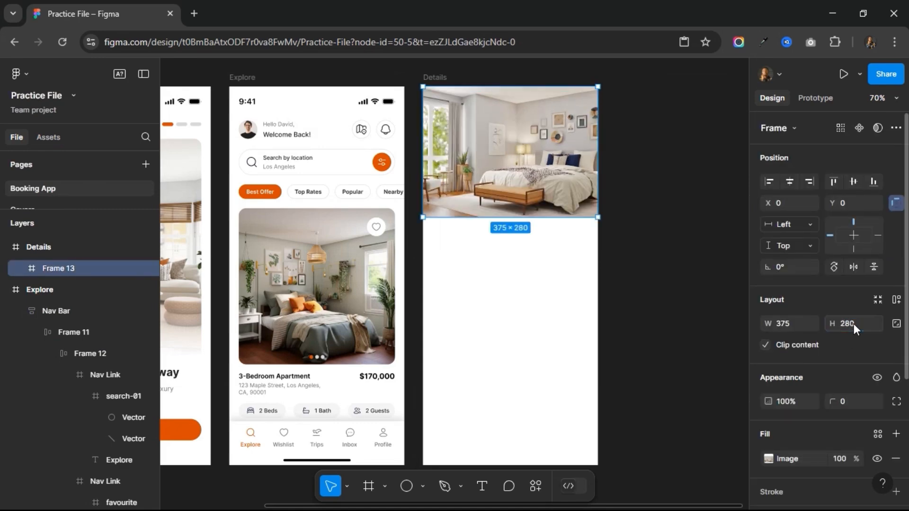
scroll(854, 371, down, 3)
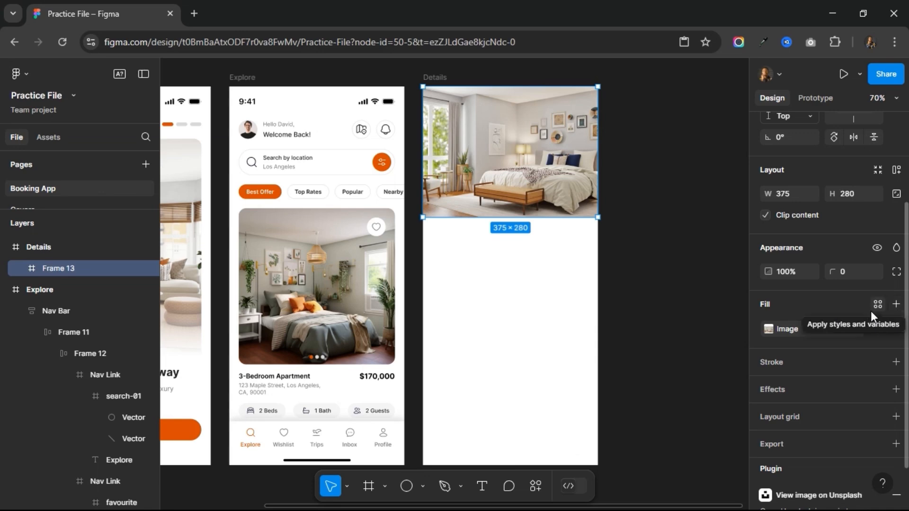
click(897, 304)
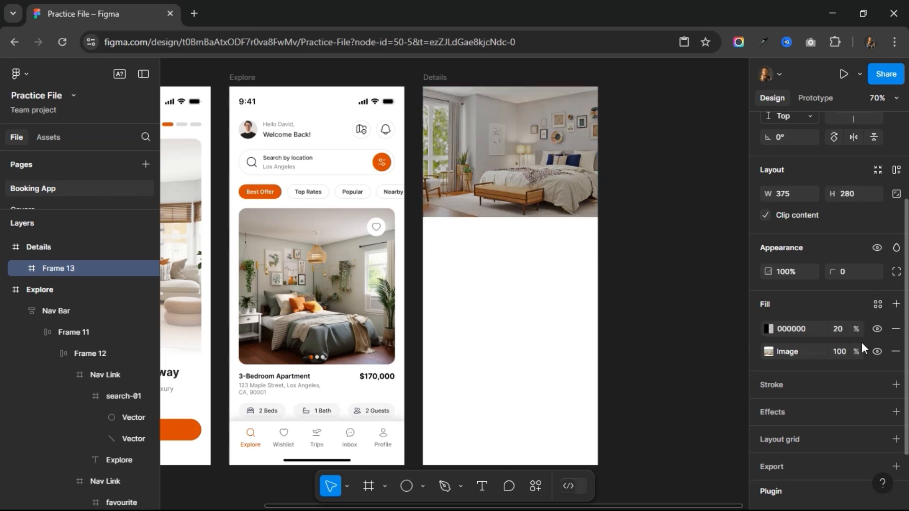
click(841, 331)
text(40)
key(Return)
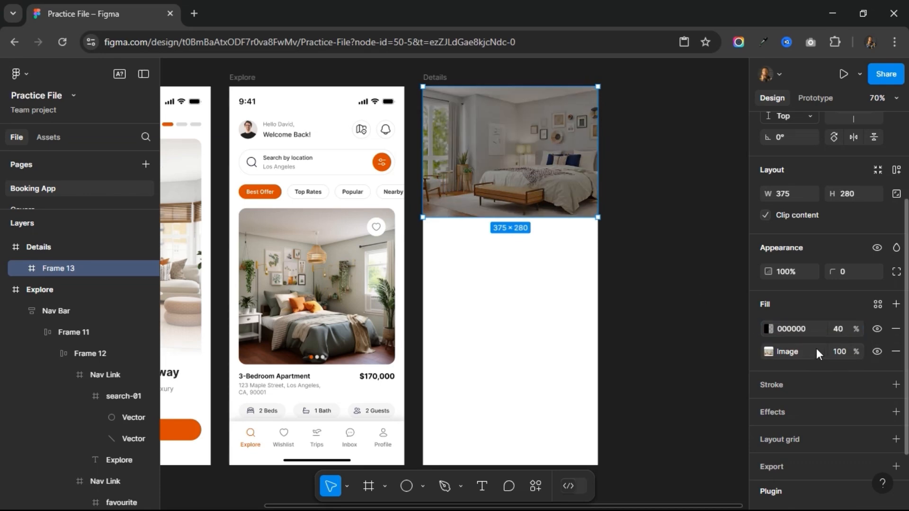
Round only the two bottom corners of the bedroom photo frame with a radius of 16.
click(895, 273)
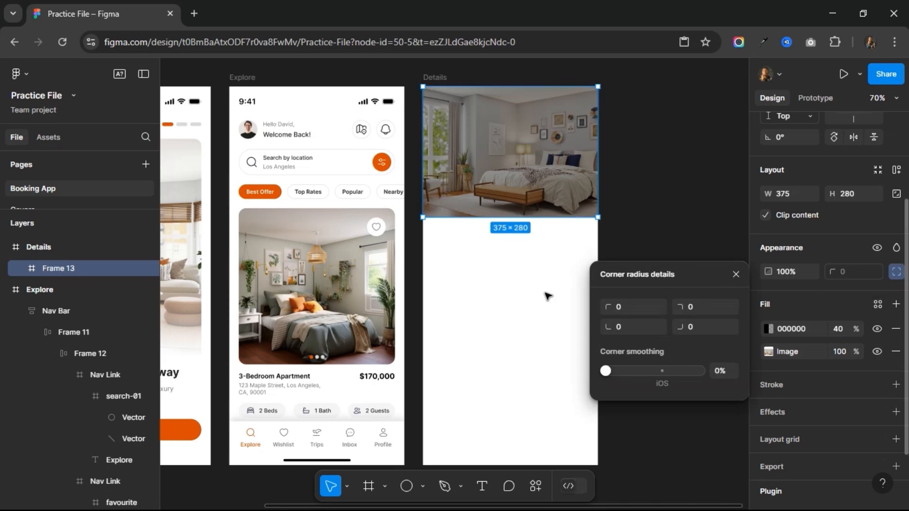
click(699, 328)
text(16)
key(Return)
click(636, 326)
text(16)
key(Return)
click(736, 274)
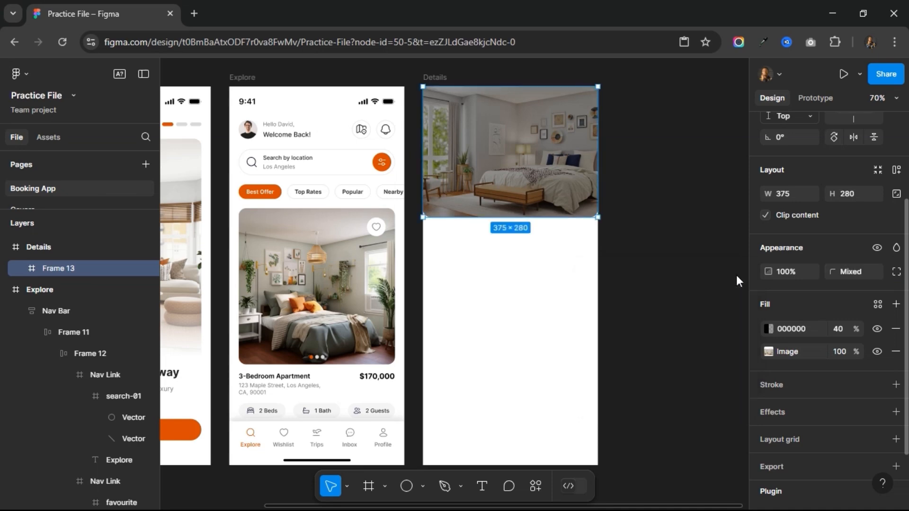
Copy the status bar from the Explore screen into the bedroom photo frame on the Details screen.
scroll(620, 199, up, 2)
key(shift+0)
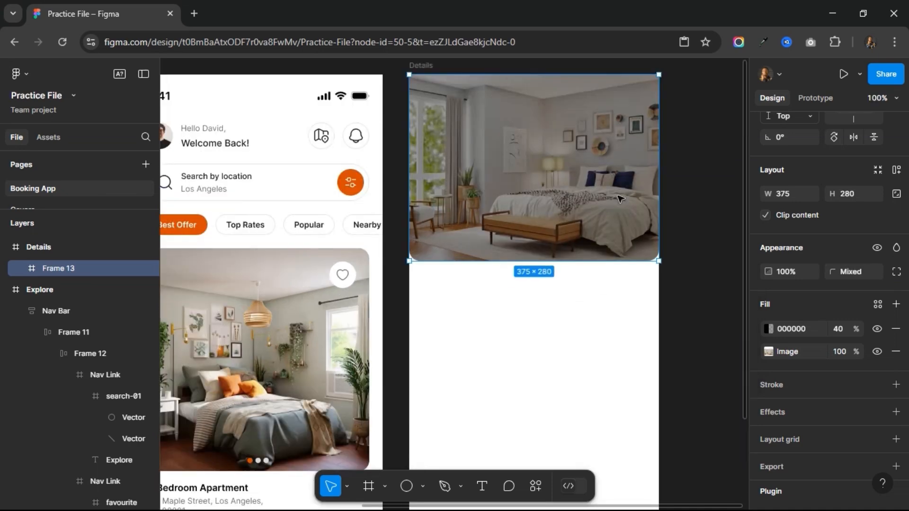
scroll(291, 141, up, 1)
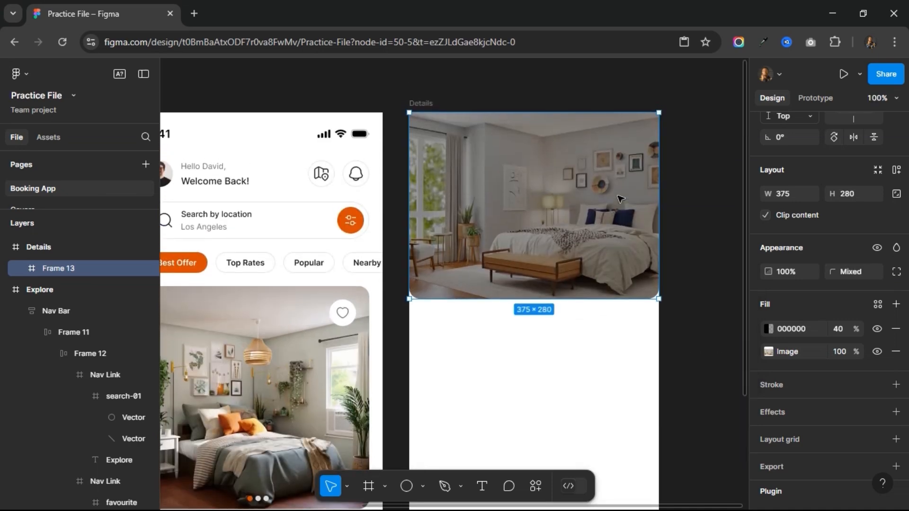
click(290, 141)
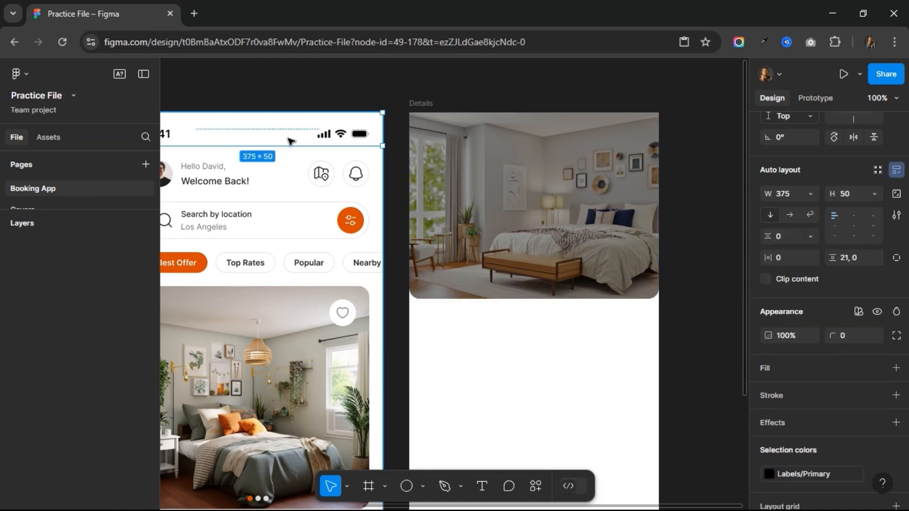
click(441, 148)
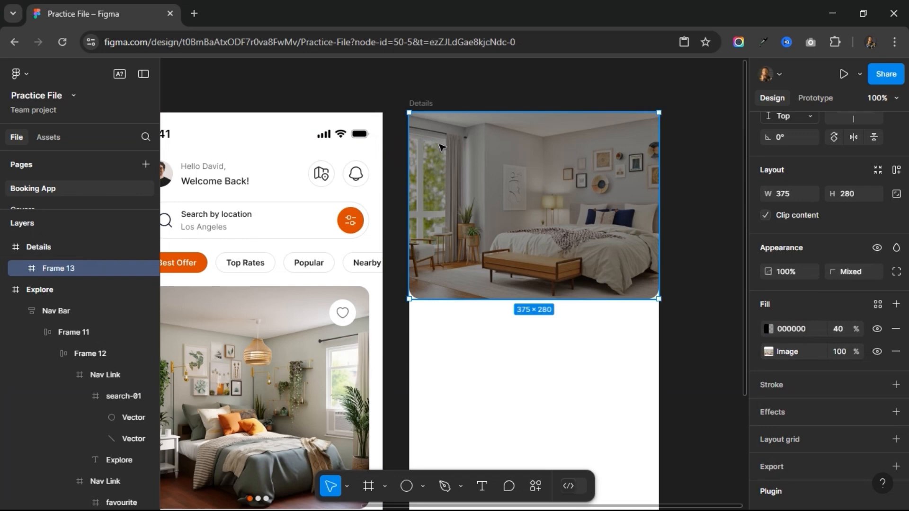
key(ctrl+v)
Recolor the Details screen's status bar from Labels/Primary to white FFFFFF.
scroll(808, 218, down, 2)
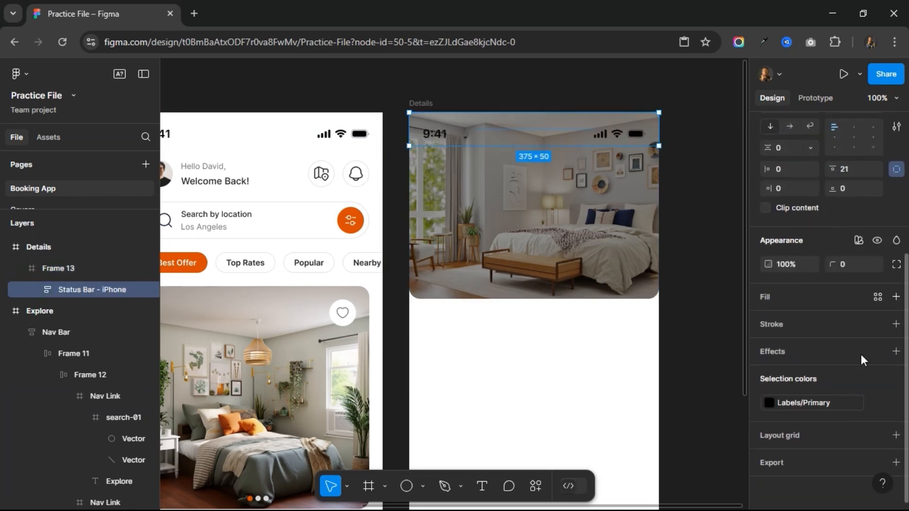
click(860, 406)
click(808, 407)
text(f)
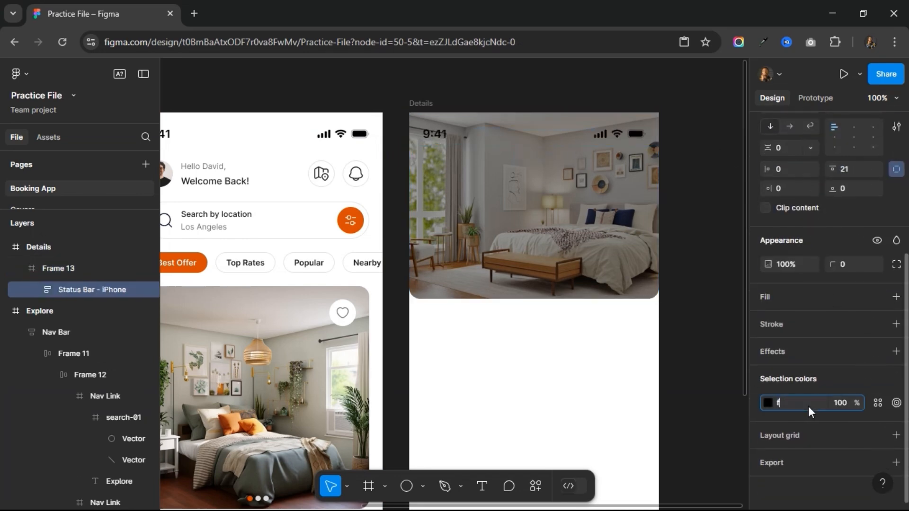
key(Return)
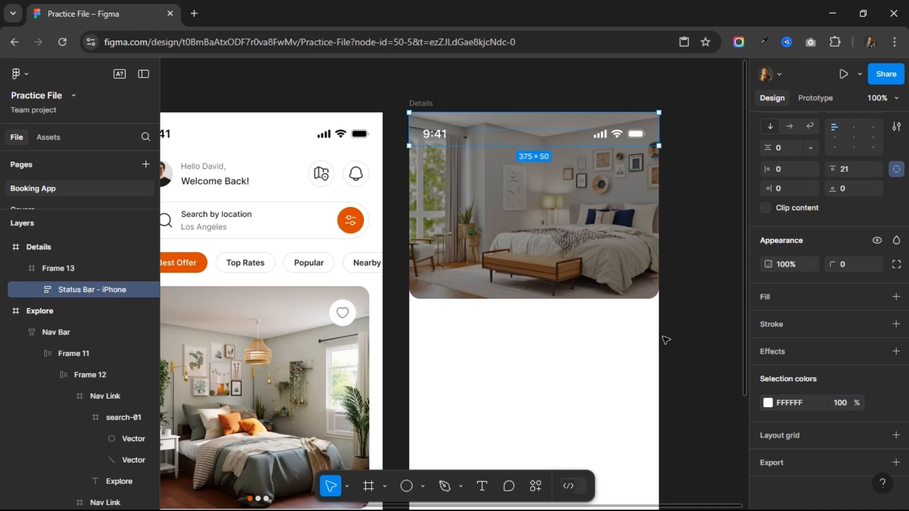
Copy the map and notification icon group from the Explore header into the bedroom photo frame.
click(323, 180)
click(324, 180)
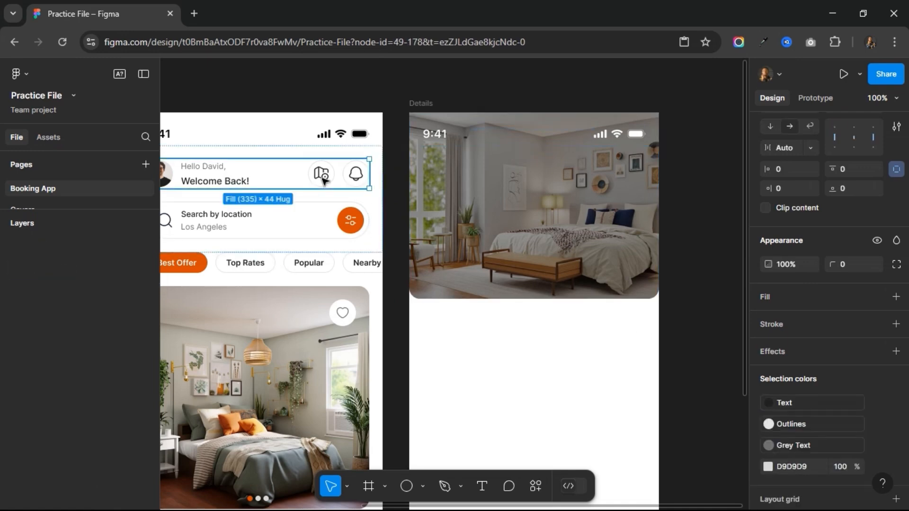
click(323, 180)
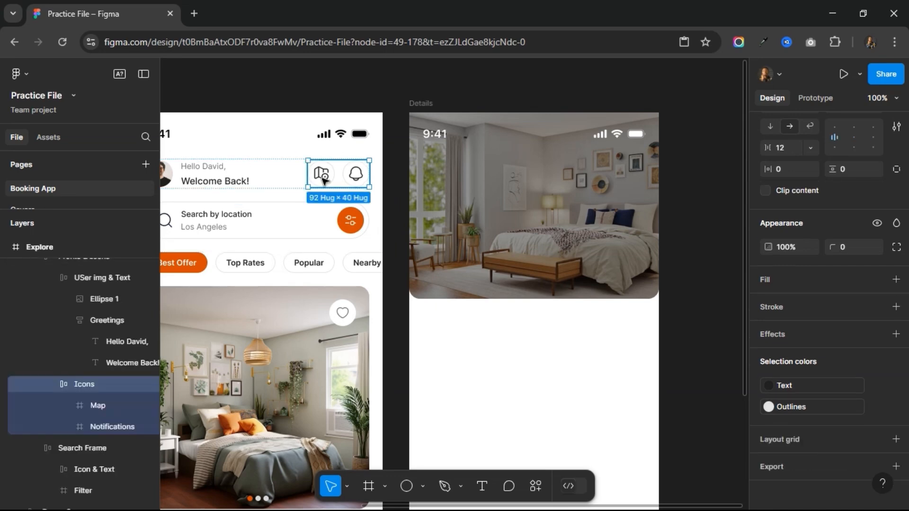
click(452, 176)
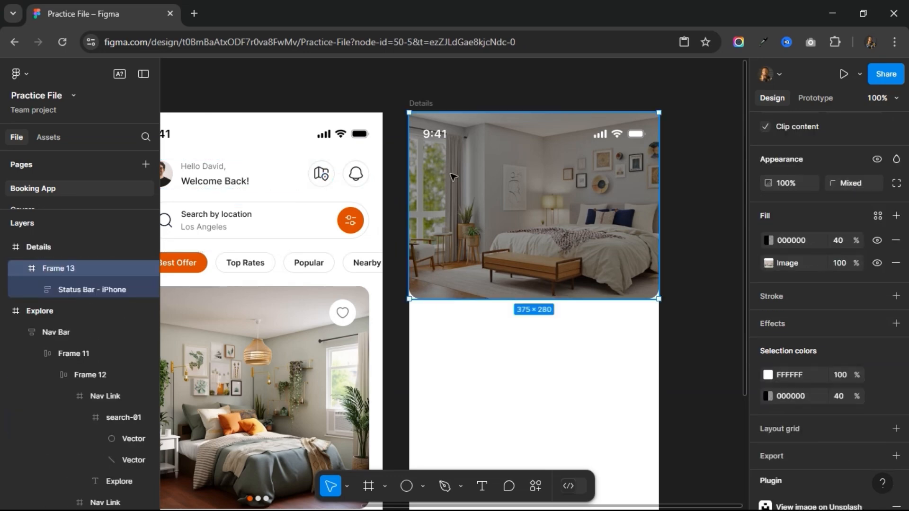
key(ctrl+v)
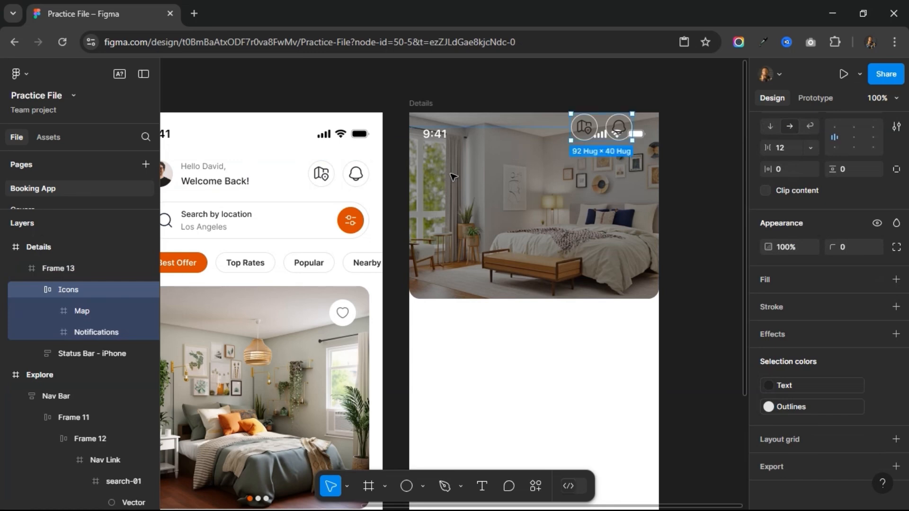
Move the pasted icon group down to Y 70, leaving 20 px below the status bar.
key(shift+Down)
key(shift+Down)
key(shift+Down)
key(shift+Down)
key(shift+Down)
key(shift+Down)
key(shift+Down)
key(shift+Down)
key(shift+Down)
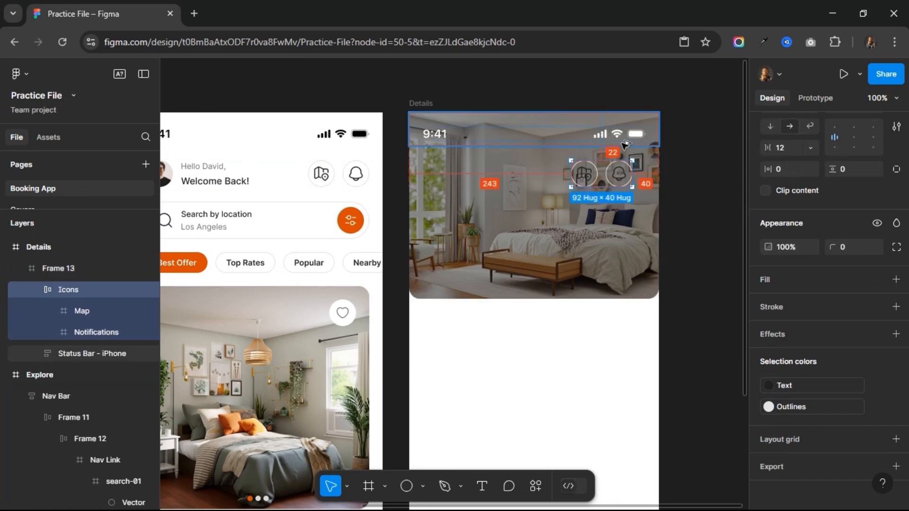
key(Up)
key(Up)
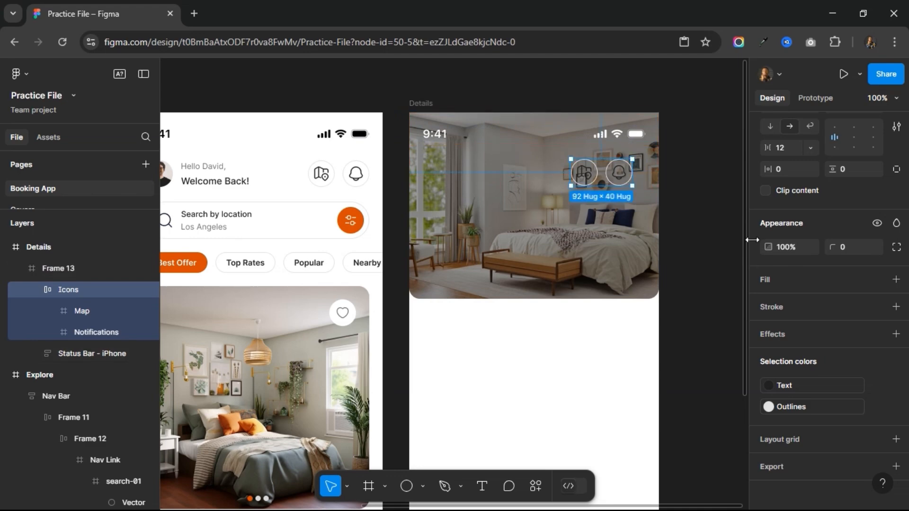
Set the icon group's width to 335 and center it horizontally in the photo frame.
scroll(792, 262, up, 3)
click(788, 233)
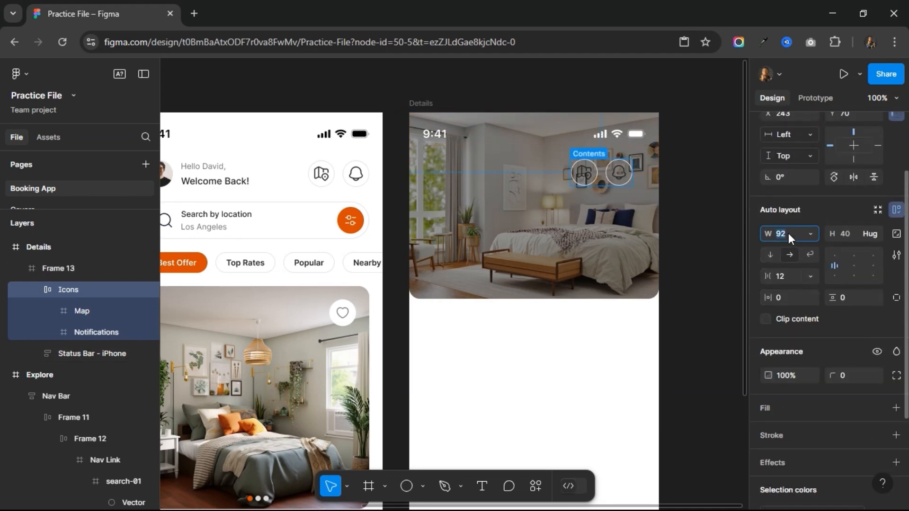
text(335)
key(Return)
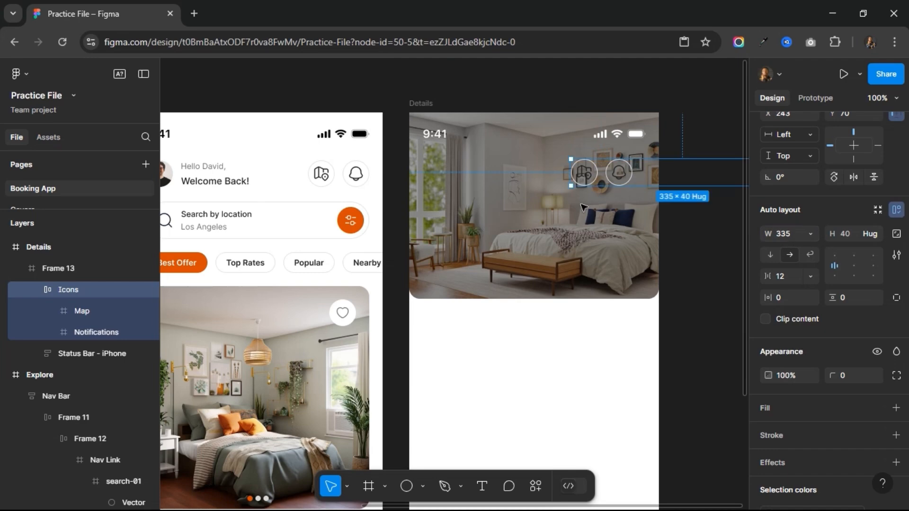
scroll(792, 214, up, 3)
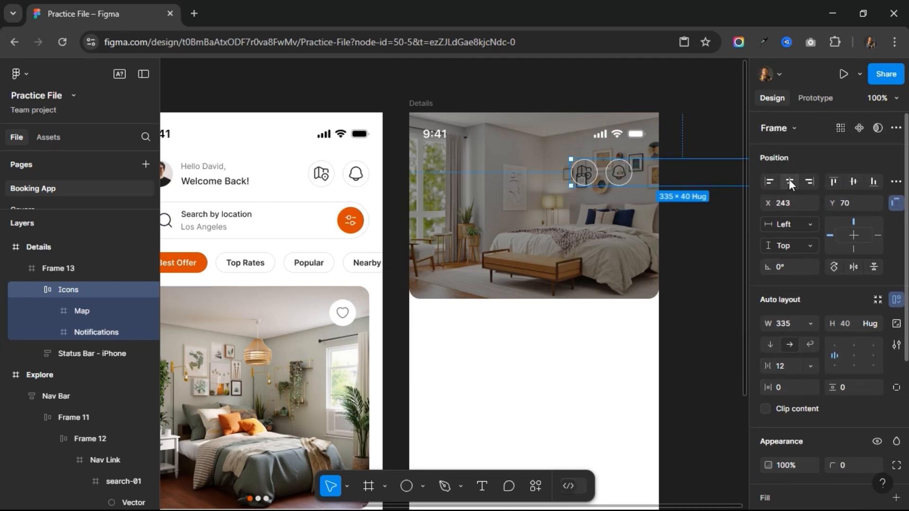
click(789, 181)
Set the icon group's auto layout gap to Auto so the two icons sit at opposite ends.
click(788, 370)
text(a)
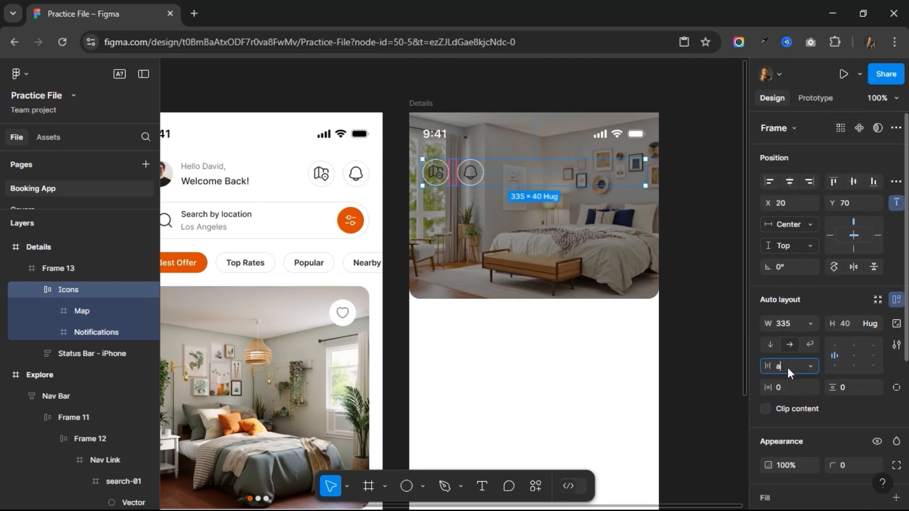
text(uto)
key(Return)
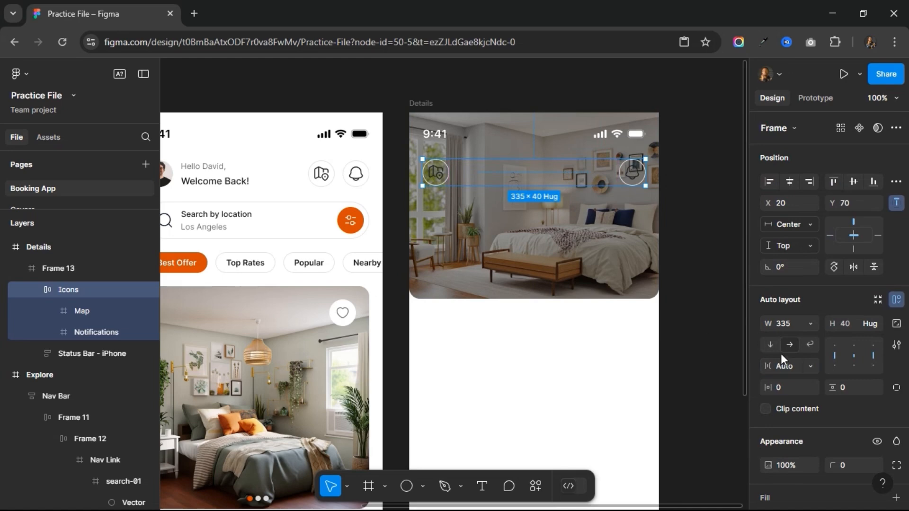
Replace the outline stroke on both the map and notification buttons with an FFFFFF fill at 80% opacity.
scroll(782, 361, down, 5)
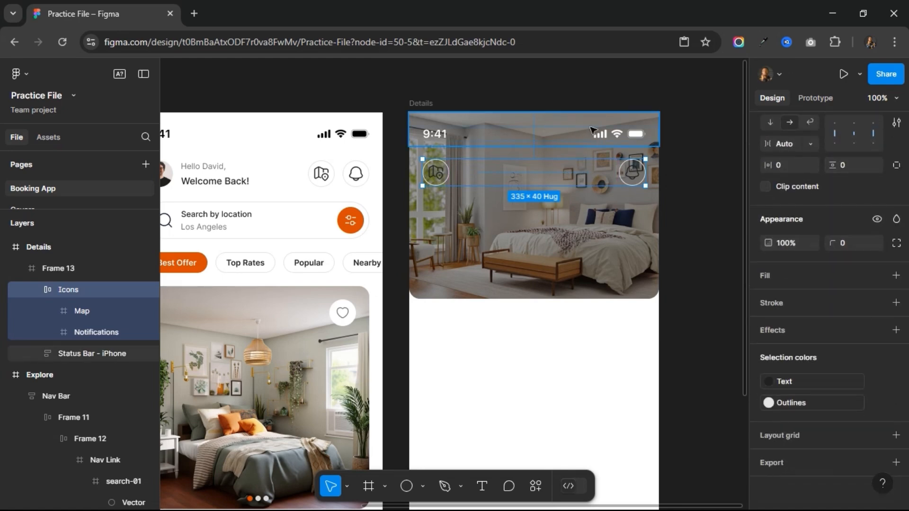
click(632, 177)
shift+click(436, 172)
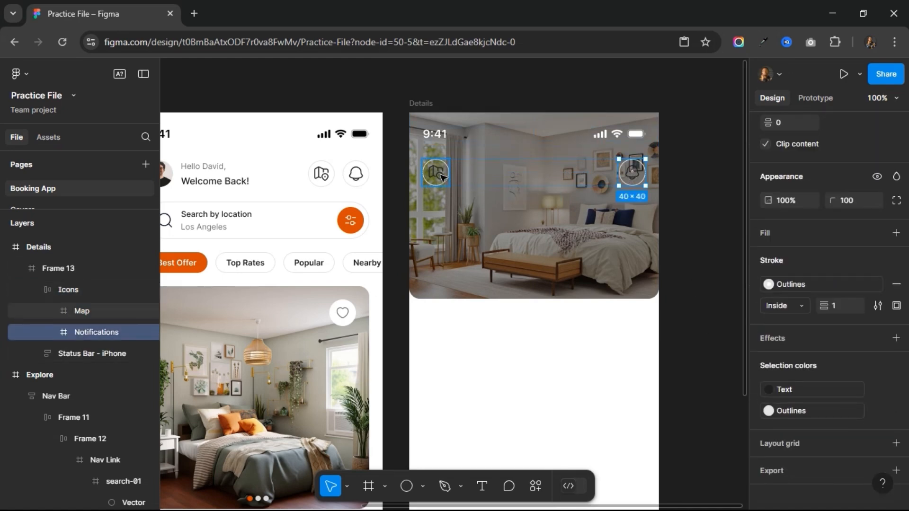
scroll(890, 279, up, 1)
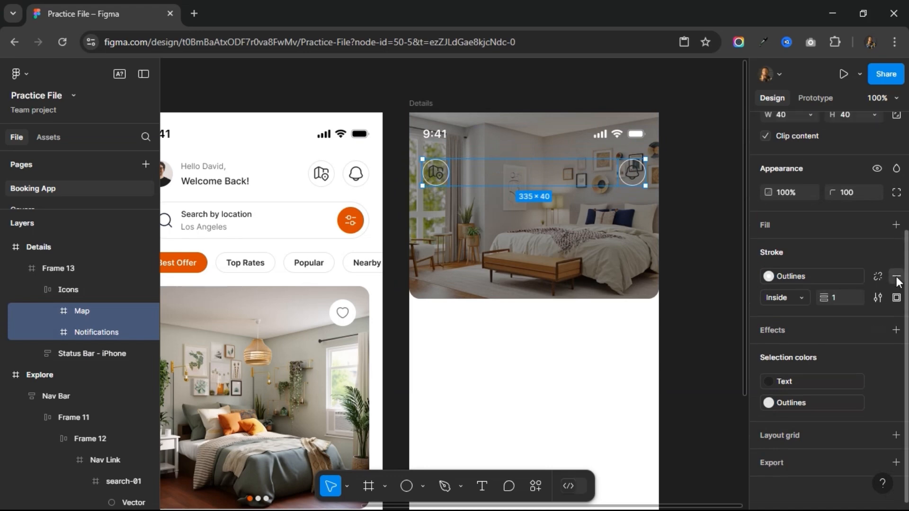
click(895, 275)
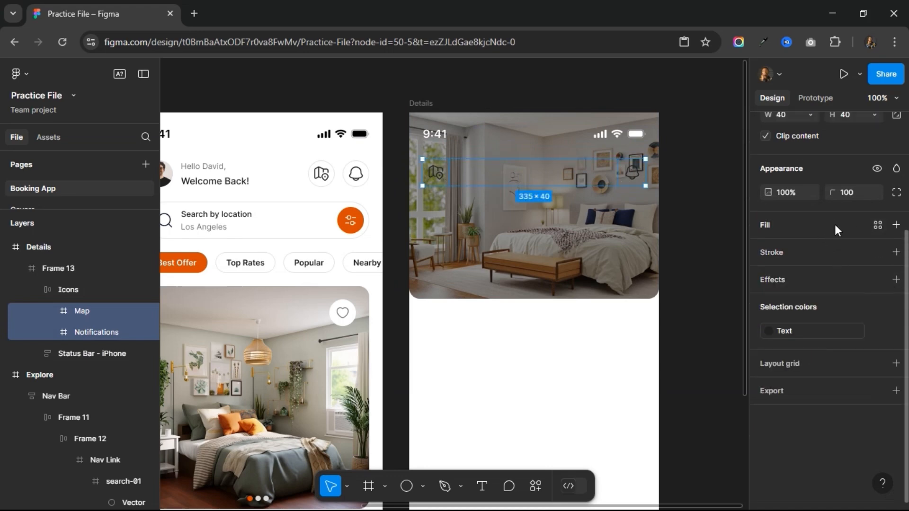
click(896, 225)
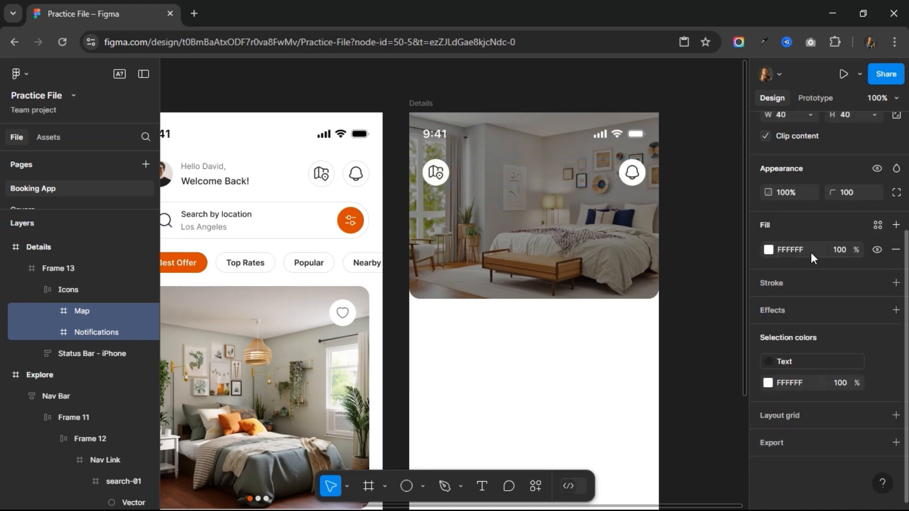
click(840, 250)
text(80)
key(Return)
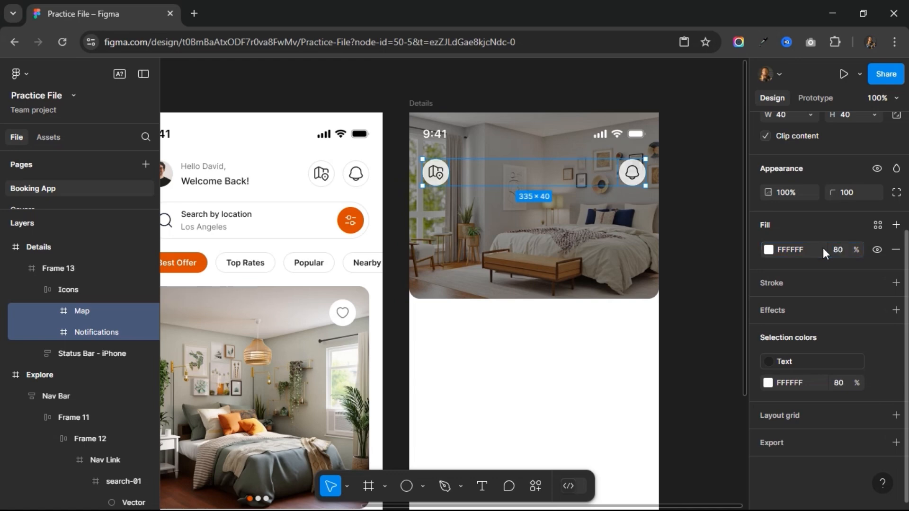
Copy the notification button out of the icon group and paste it directly into the bedroom photo frame.
click(437, 174)
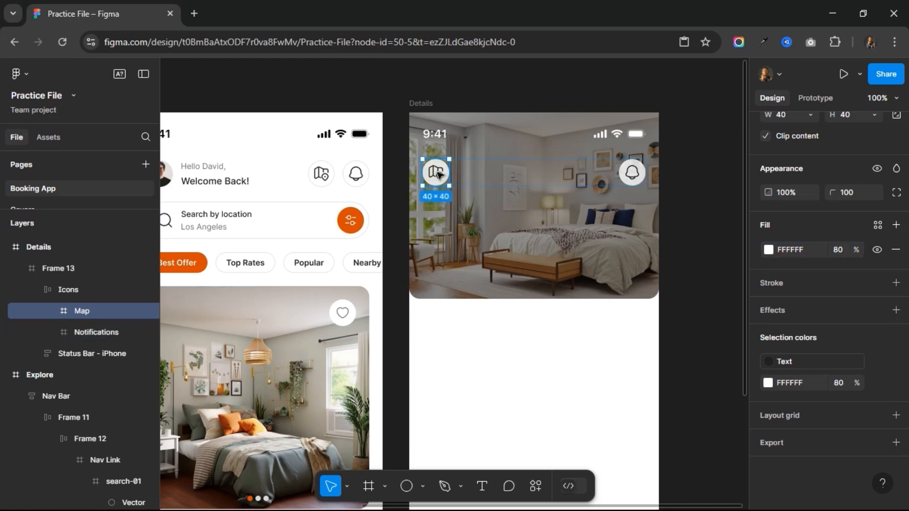
click(437, 174)
click(534, 177)
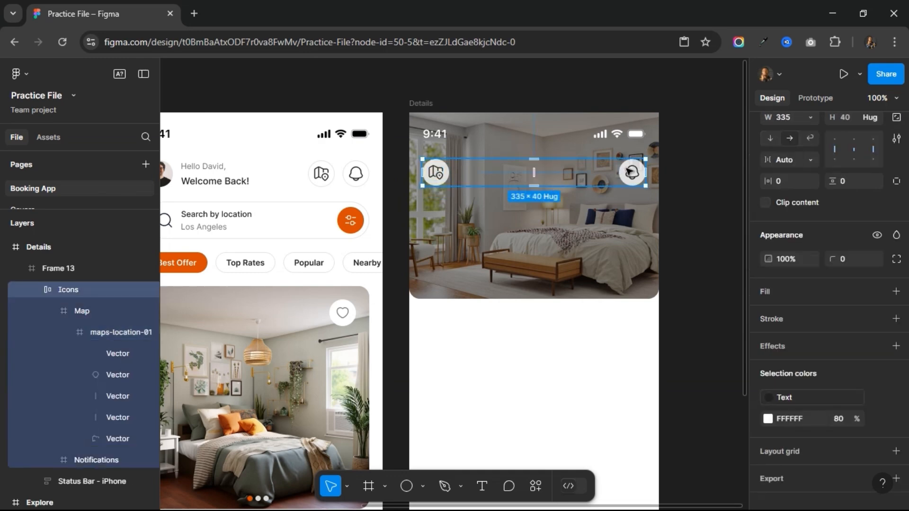
click(630, 172)
click(599, 190)
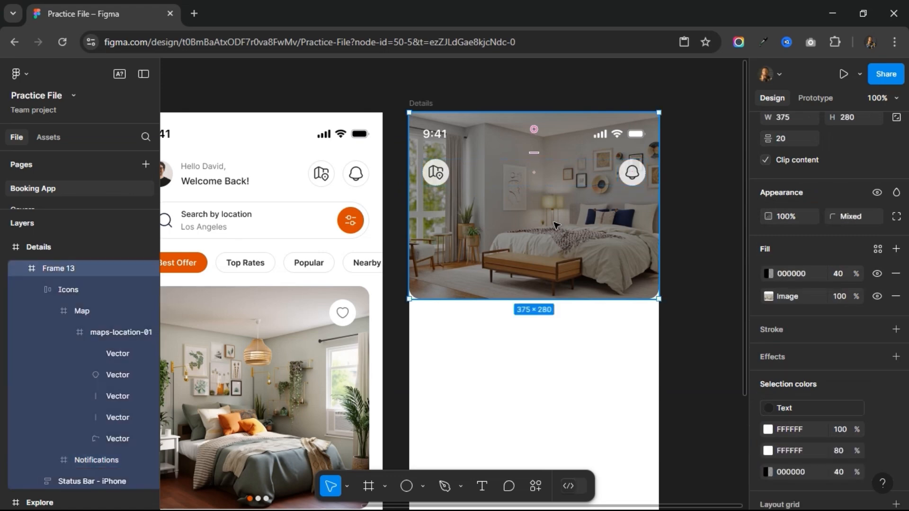
key(ctrl+v)
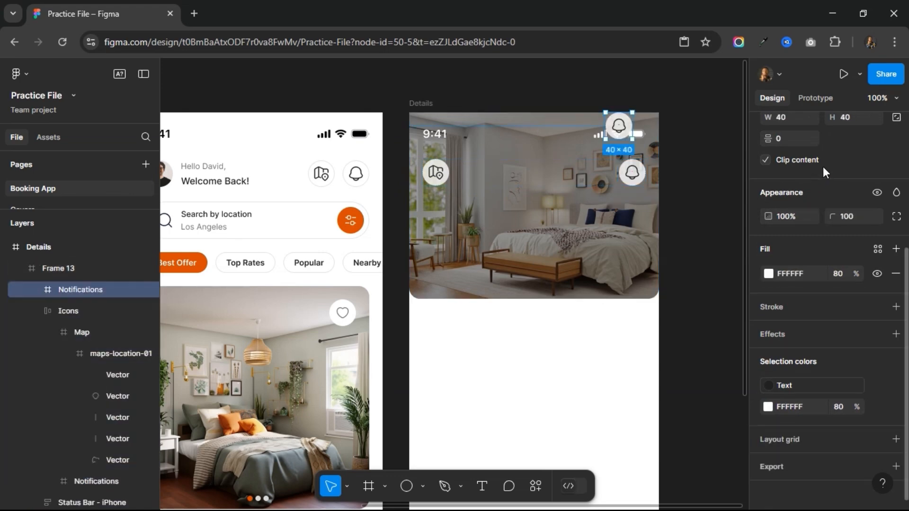
Center the pasted notification button horizontally and vertically in the photo frame, then nudge it down to Y 130.
scroll(825, 172, up, 5)
click(790, 181)
click(853, 181)
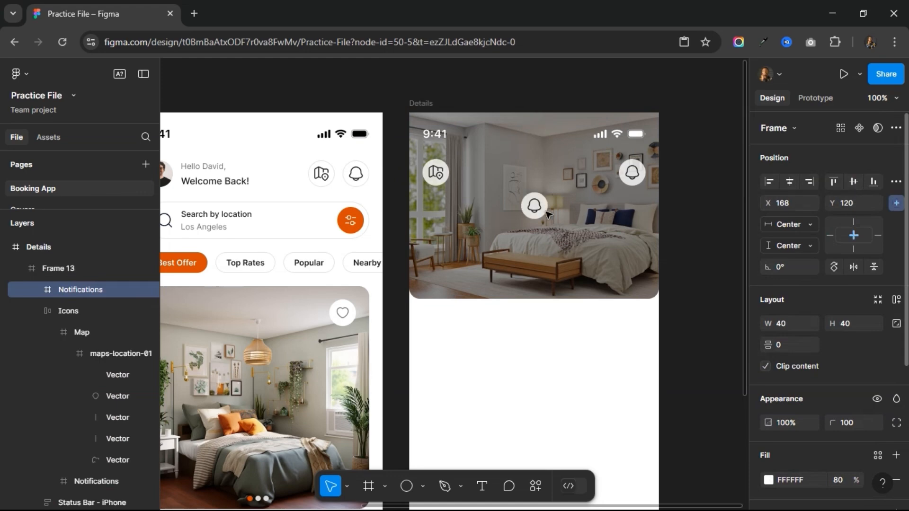
key(shift+Down)
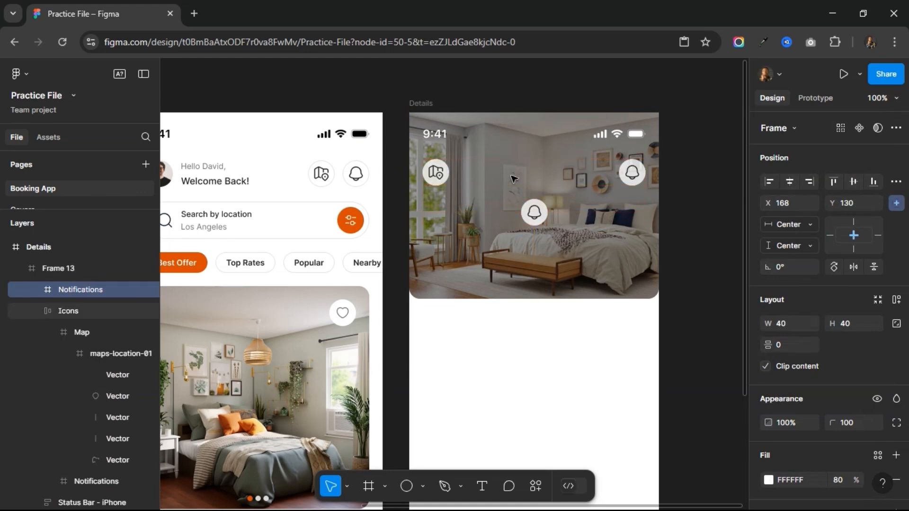
Scale the middle notification button proportionally to 60 × 60 and center it vertically in the photo frame.
key(k)
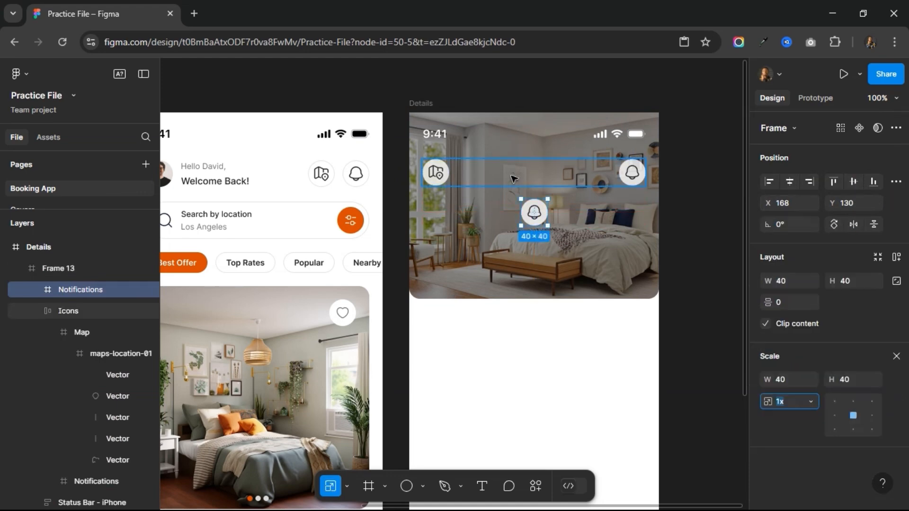
click(848, 378)
key(Return)
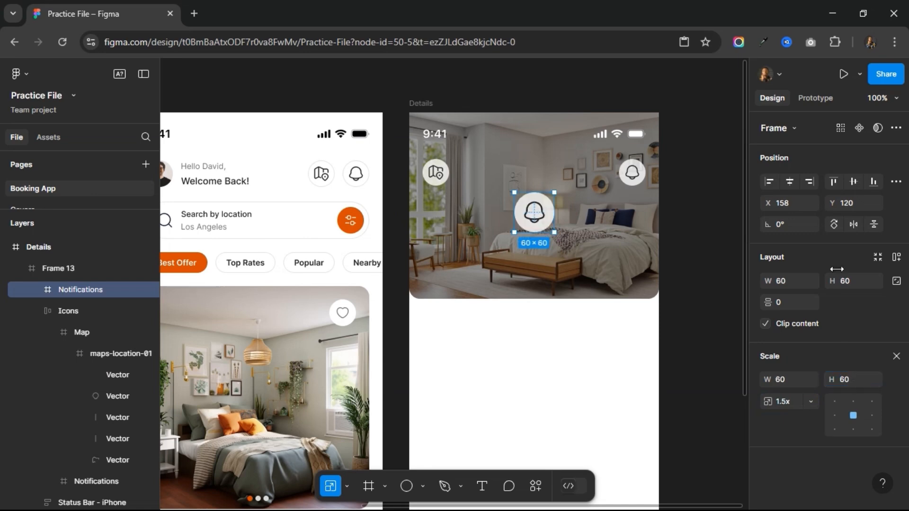
click(852, 185)
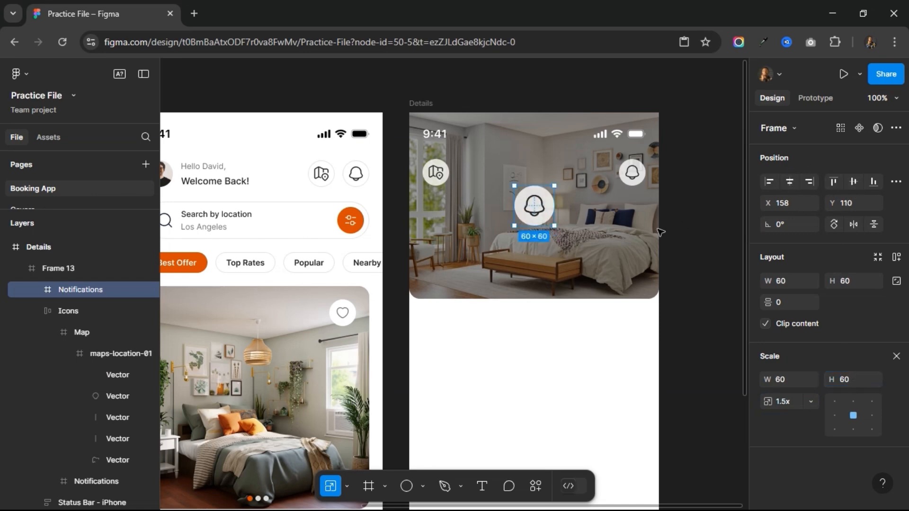
Move the scaled central notification button down to Y 130 in the bedroom photo frame.
key(shift+Down)
key(shift+Down)
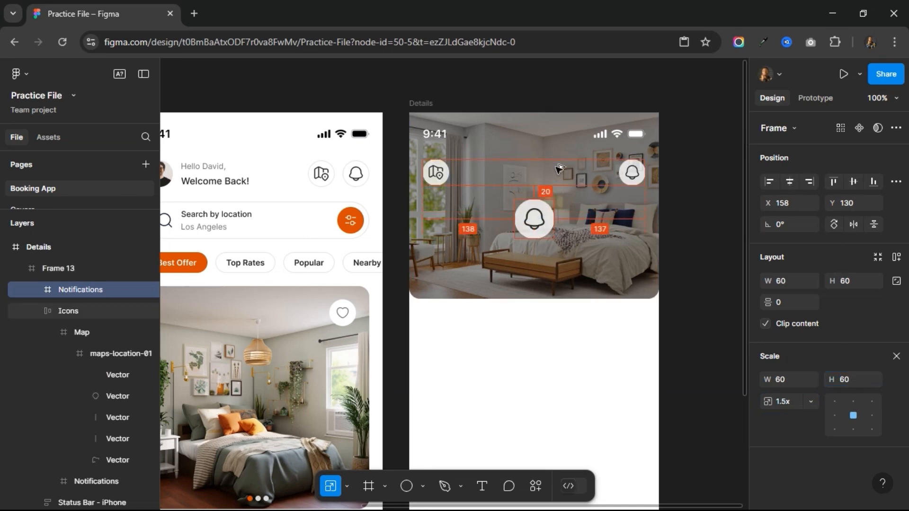
click(896, 356)
Apply the Primary color style to the central button's fill and recolor its bell icon to FFFFFF.
scroll(832, 353, down, 3)
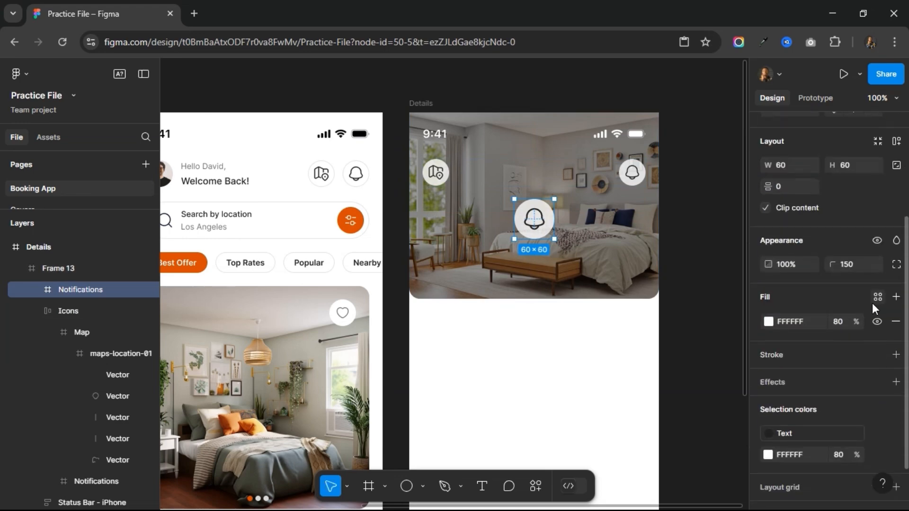
click(875, 301)
click(679, 379)
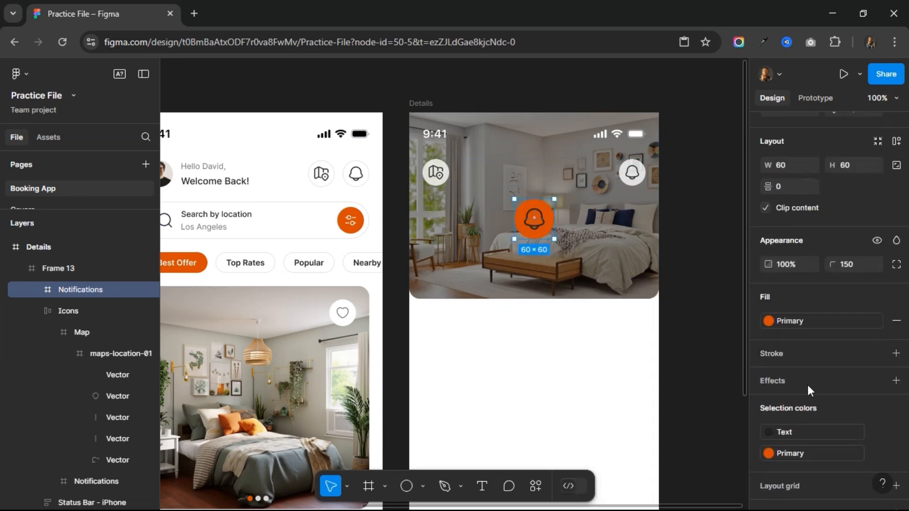
scroll(808, 385, down, 2)
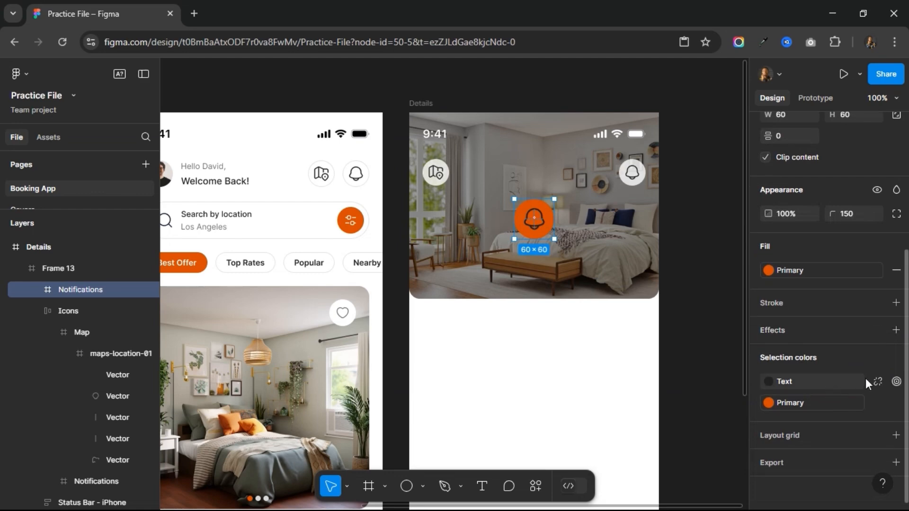
click(877, 382)
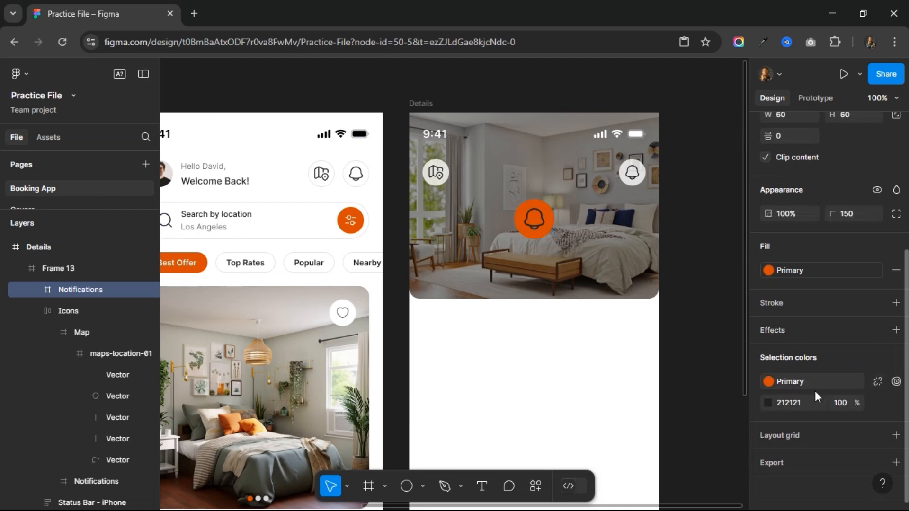
click(807, 406)
text(FFFFFF)
key(Return)
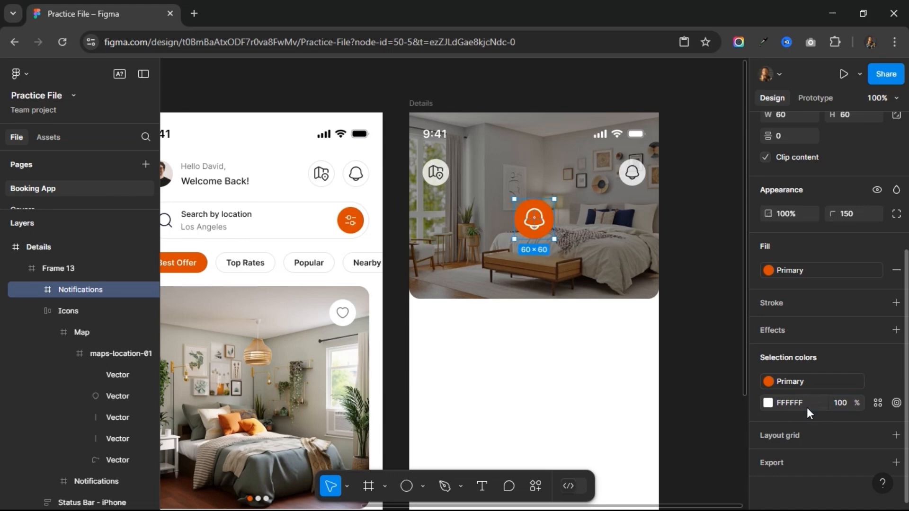
Copy the Indicators dots from the Explore screen's product image and paste them into the Details bedroom photo frame.
scroll(453, 346, down, 3)
scroll(446, 345, down, 1)
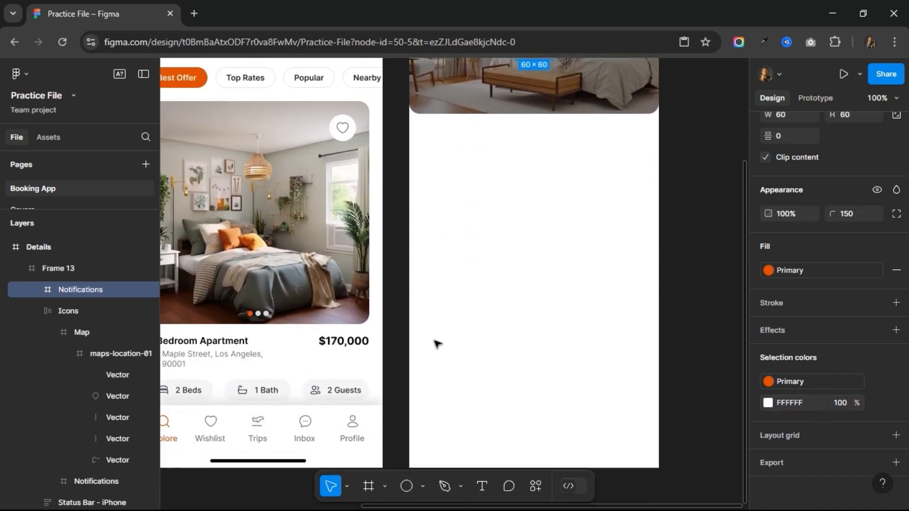
click(256, 314)
double_click(256, 315)
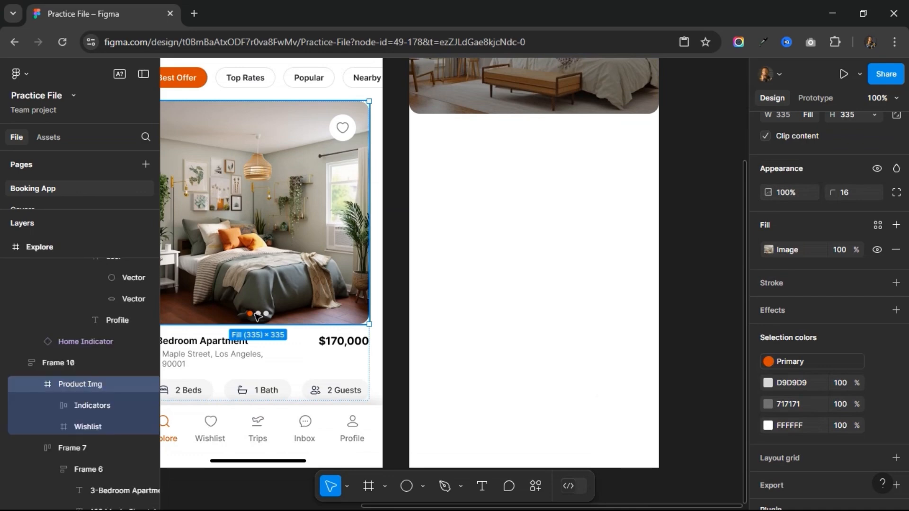
click(256, 315)
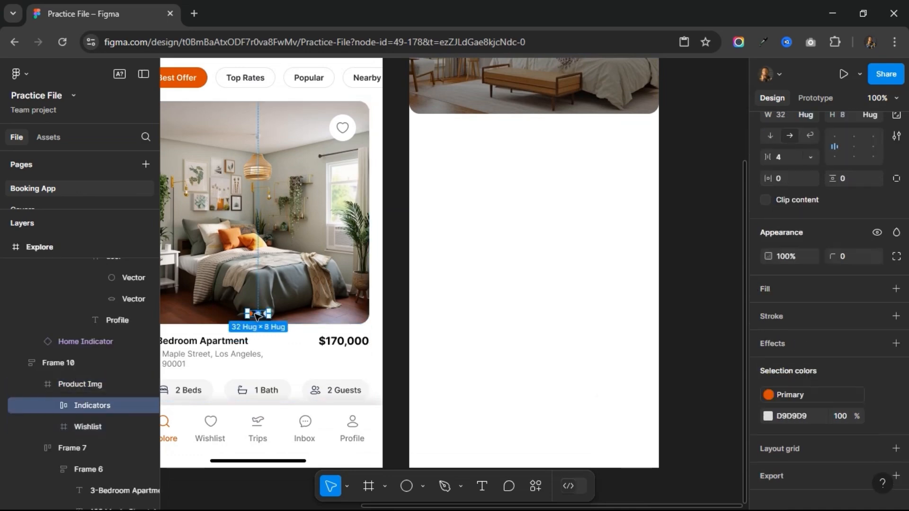
scroll(527, 268, up, 4)
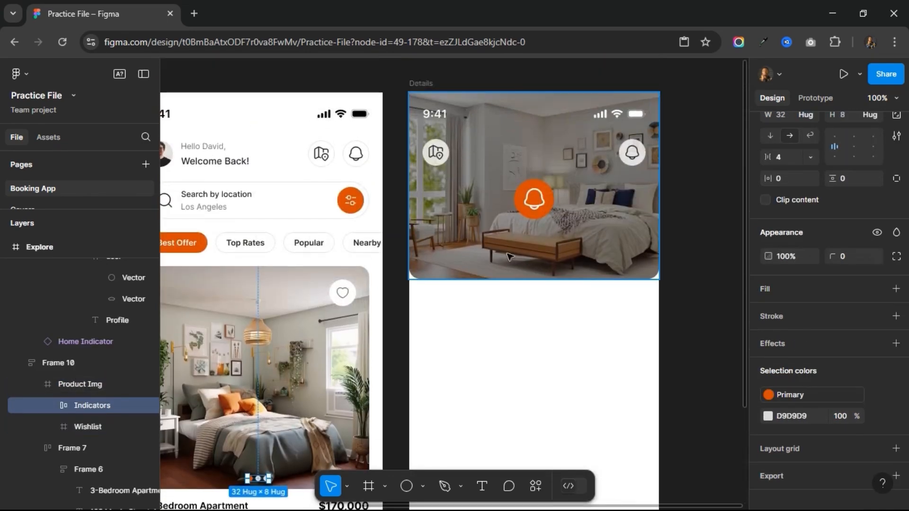
click(509, 256)
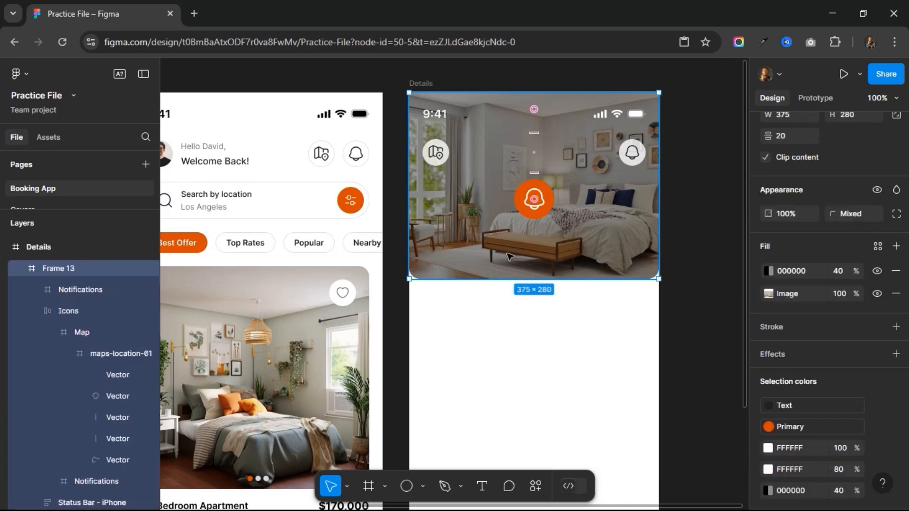
key(ctrl+v)
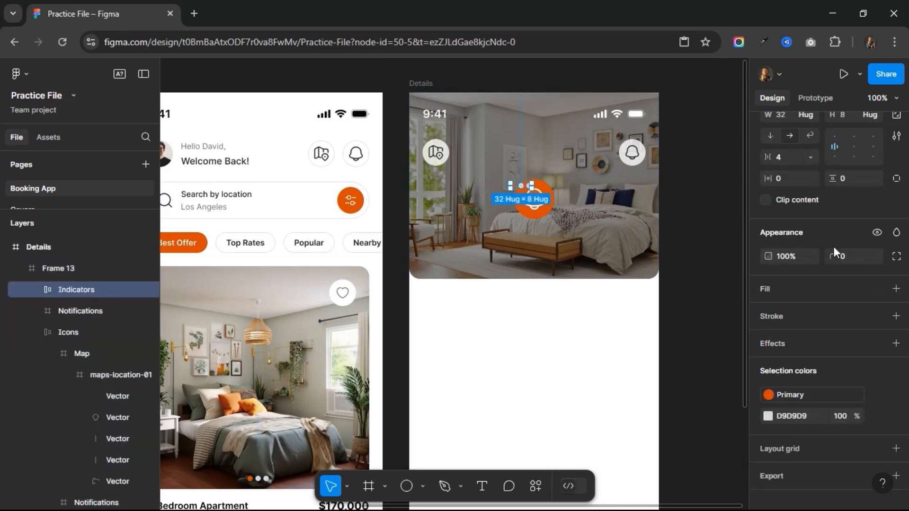
Align the pasted indicators to the photo frame's bottom, center them horizontally, and nudge them up to Y 260.
scroll(848, 213, up, 5)
click(873, 182)
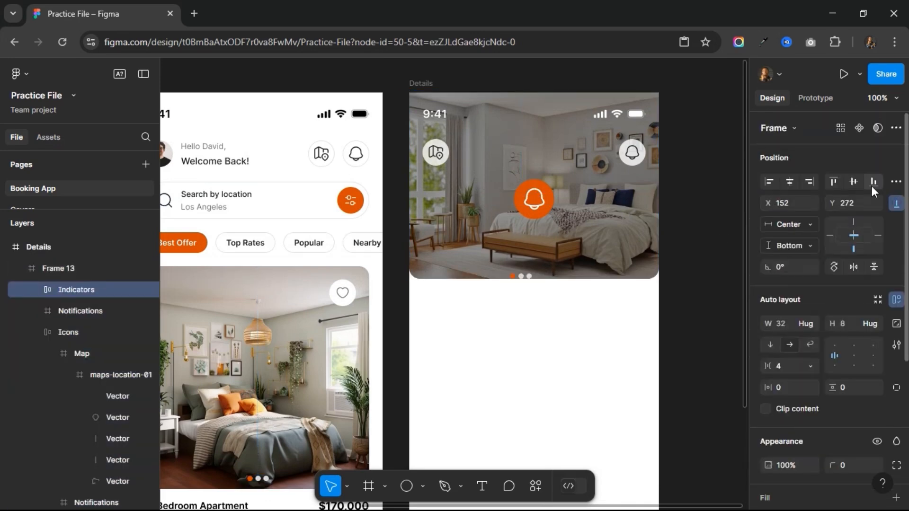
click(789, 182)
key(shift+Up)
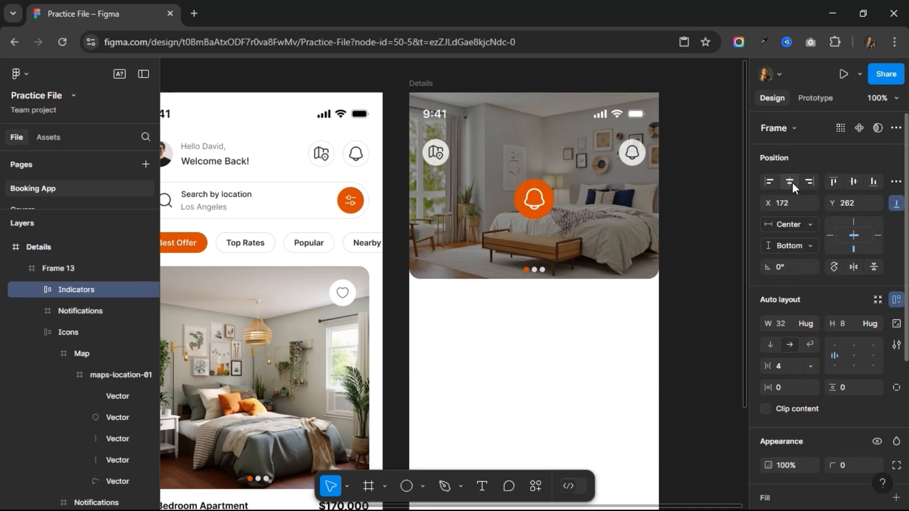
key(alt)
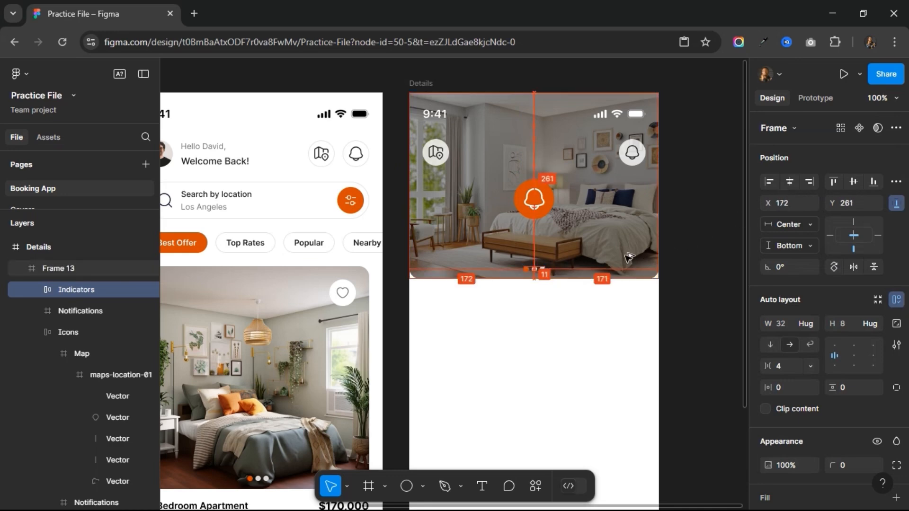
key(Up)
key(Up)
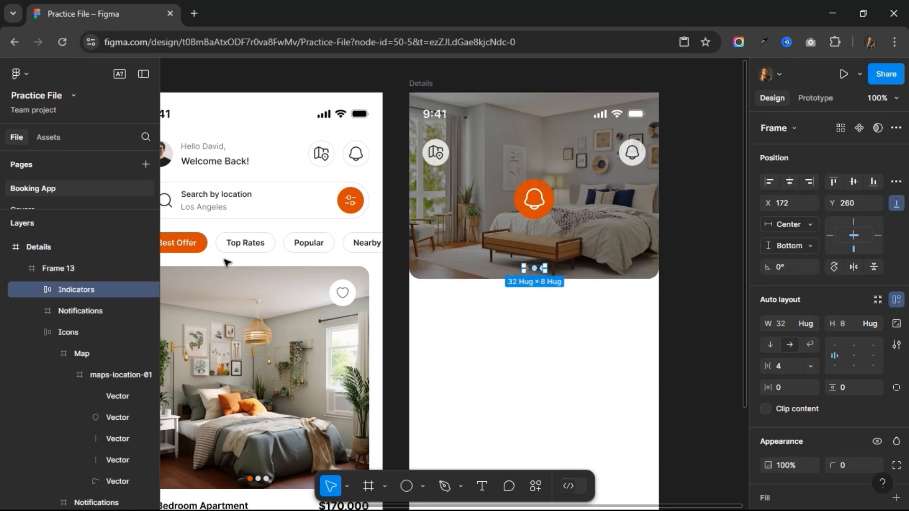
Rename the bedroom photo frame as Property Img.
click(56, 267)
double_click(56, 267)
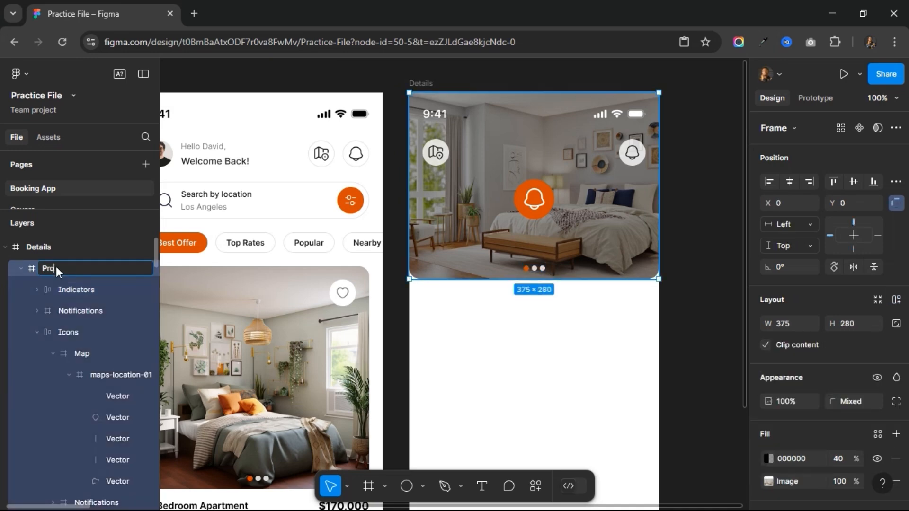
text(Property Img)
key(Return)
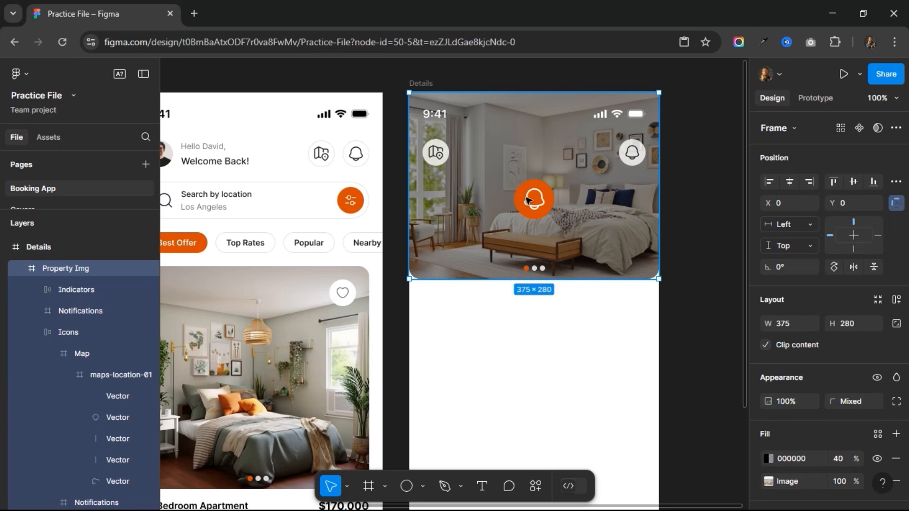
Swap the central button's bell for the free rounded-stroke "play" icon using the Hugeicons Pro plugin.
click(541, 200)
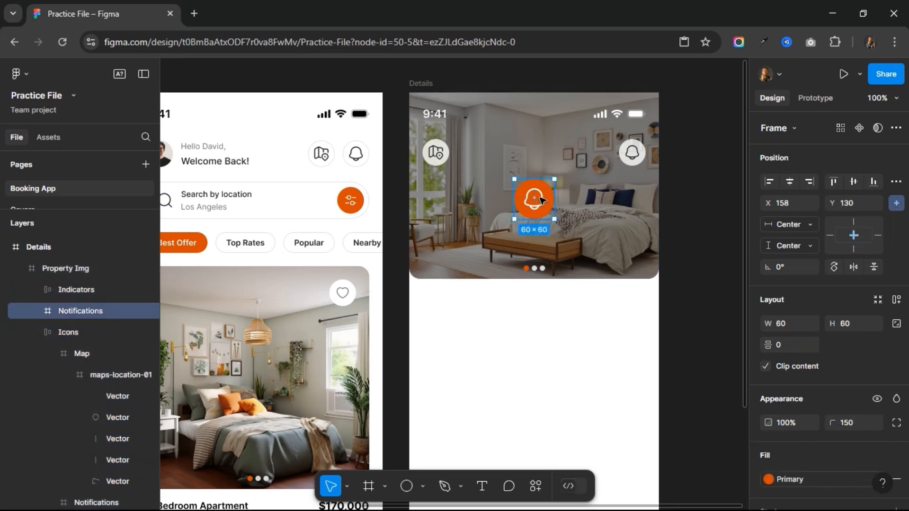
scroll(539, 198, left, 2)
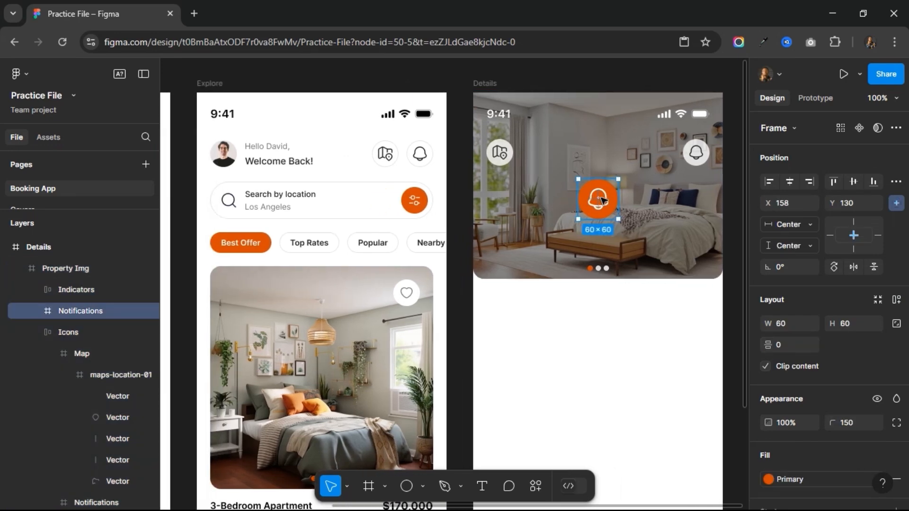
double_click(603, 200)
right_click(602, 198)
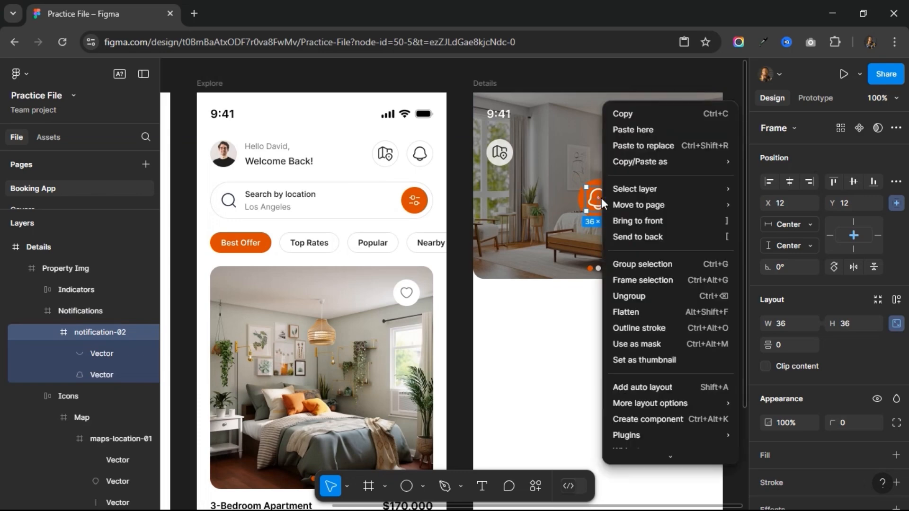
mouse_move(672, 433)
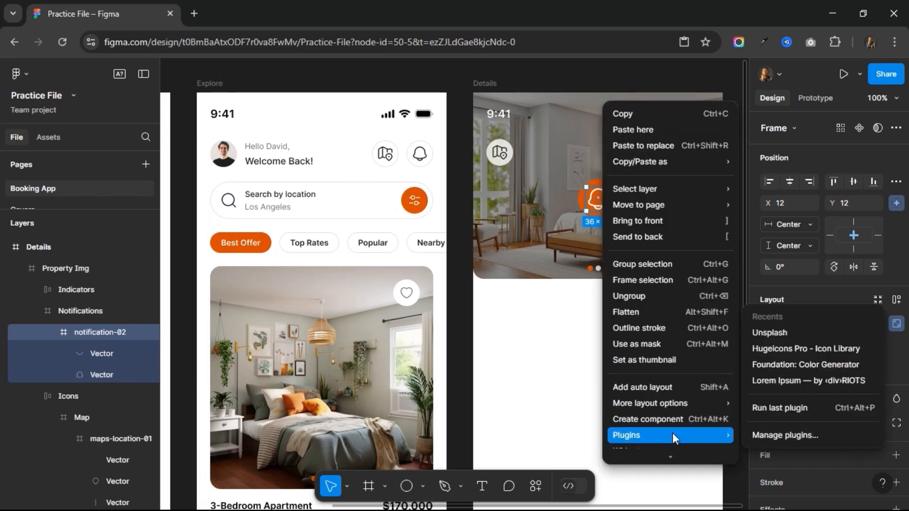
click(763, 349)
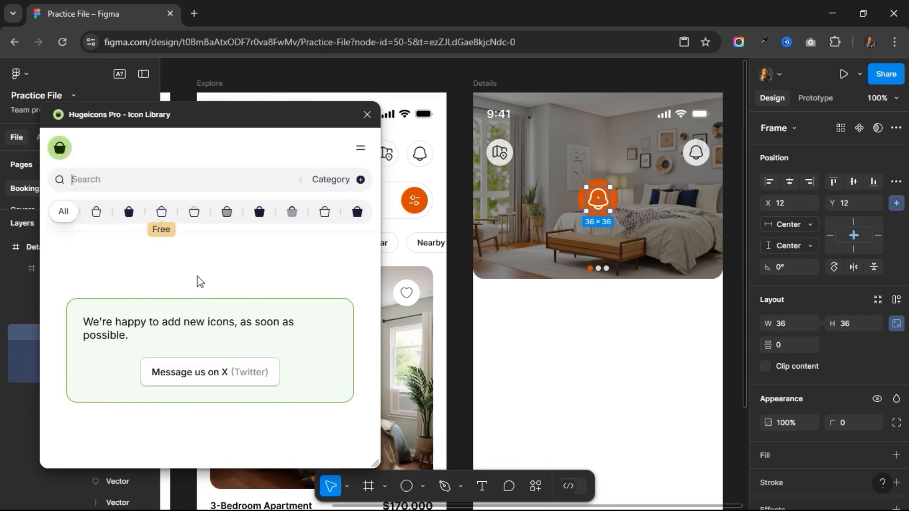
click(163, 214)
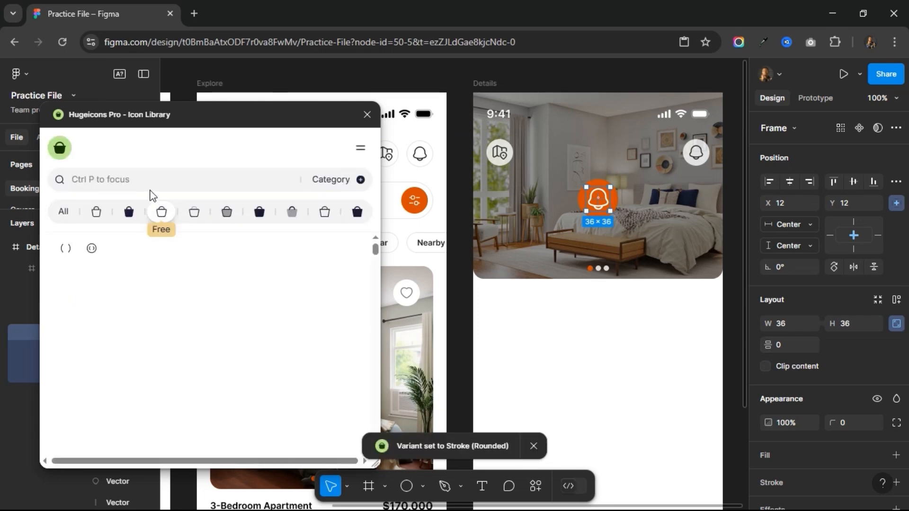
click(147, 179)
text(play)
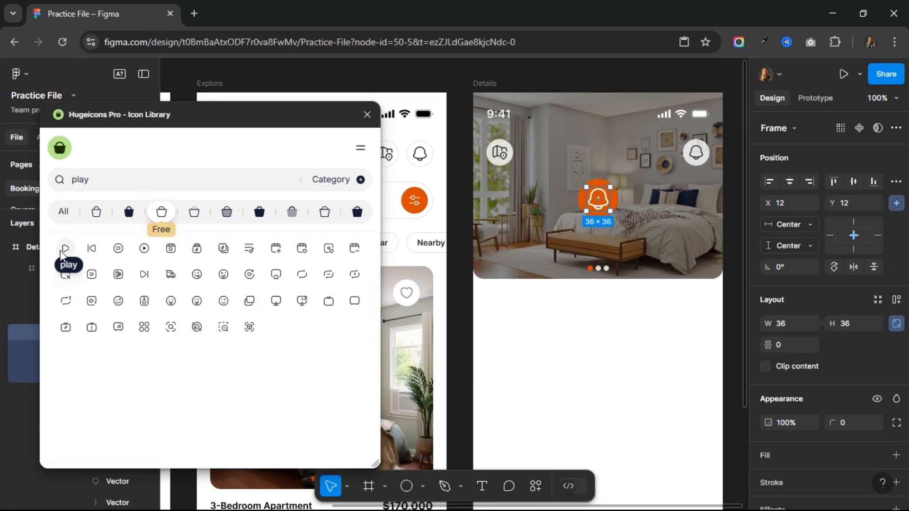
click(64, 251)
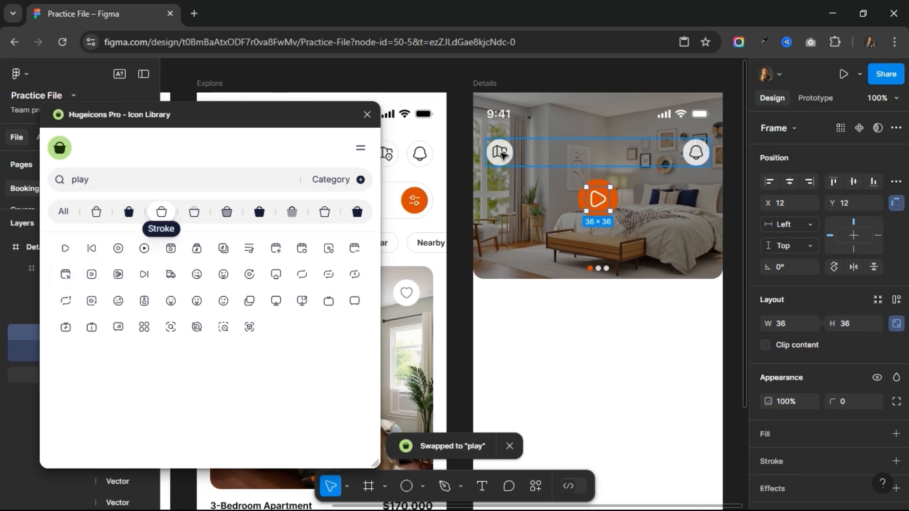
Search the icon library for "back" and swap the header's map icon for arrow-left-01.
click(499, 156)
double_click(500, 154)
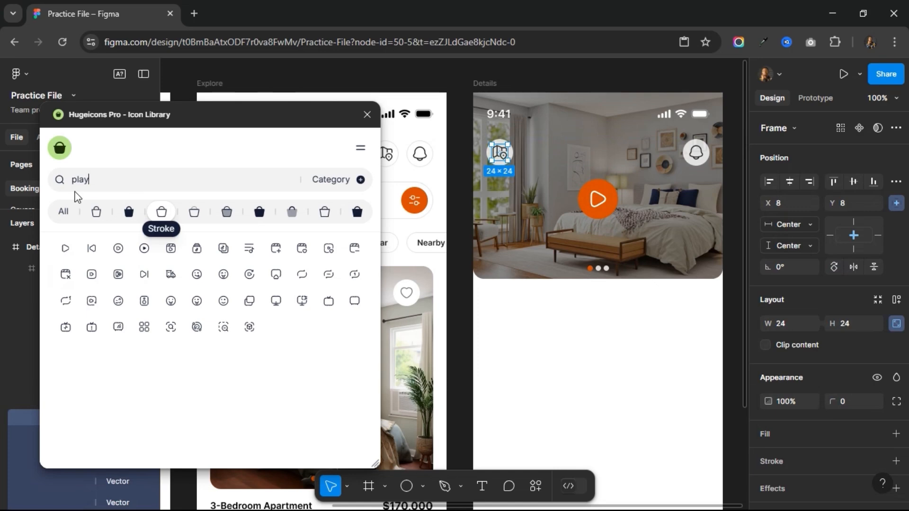
double_click(77, 188)
text(back)
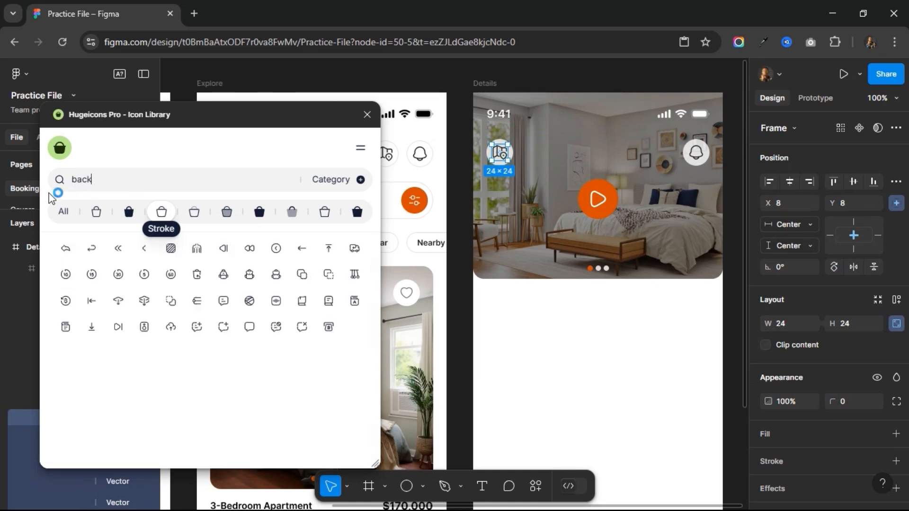
click(147, 249)
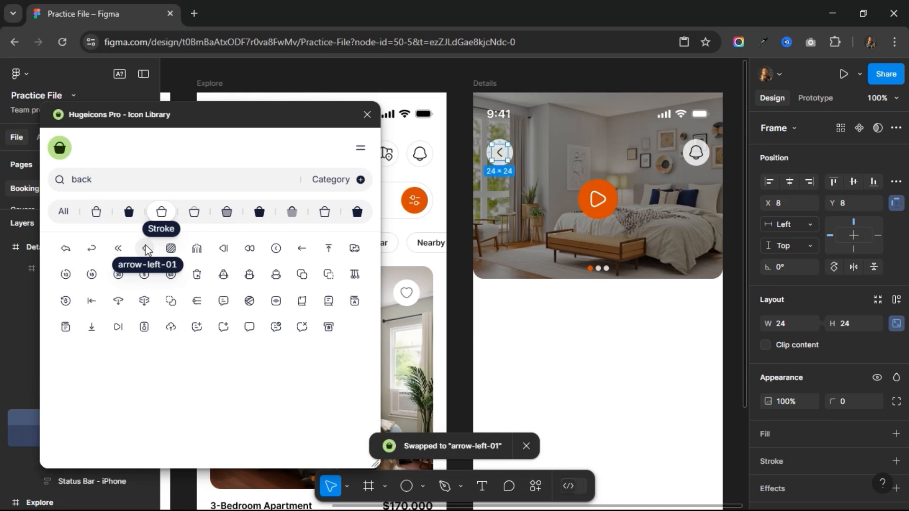
Swap the header's remaining bell icon for share-08, found by searching "share", and close the icon library.
click(700, 152)
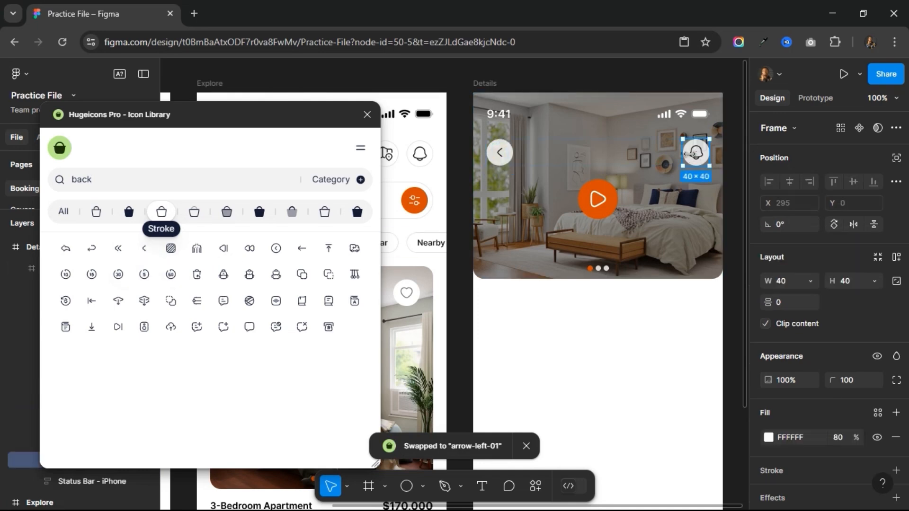
drag(167, 172, 40, 187)
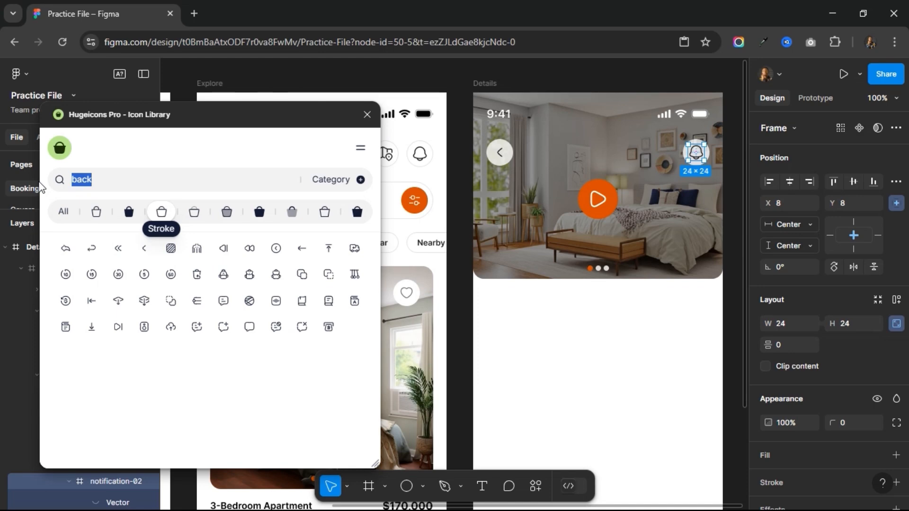
text(sha)
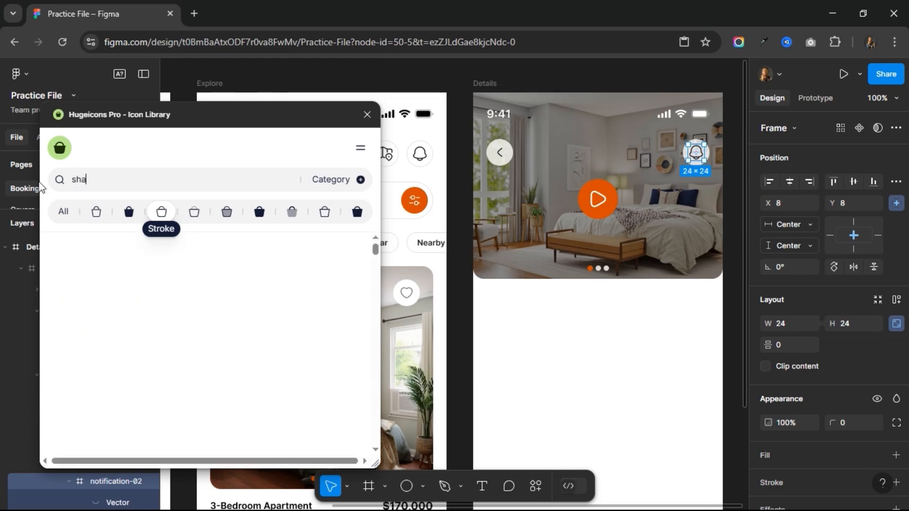
text(re)
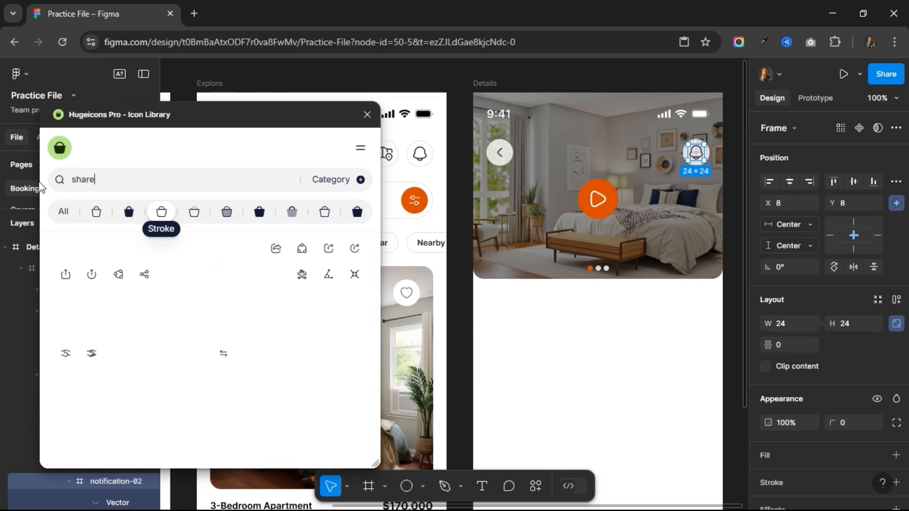
click(329, 251)
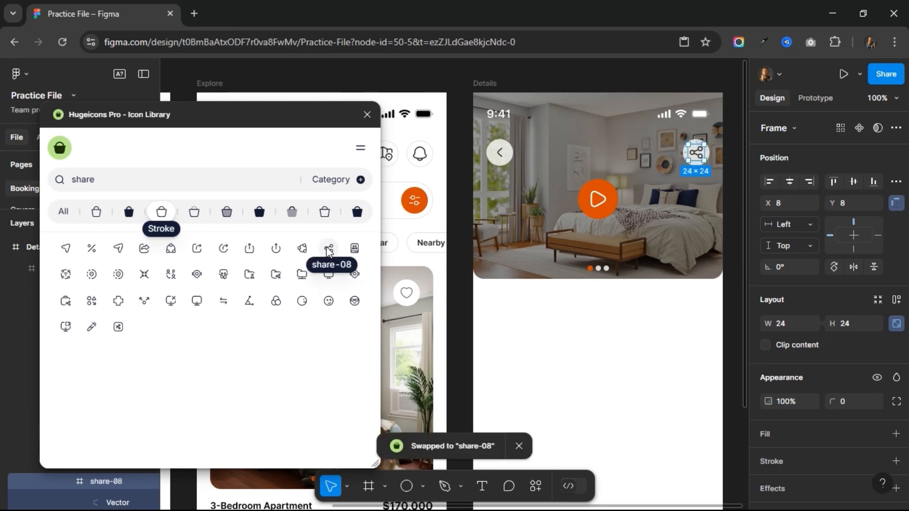
click(367, 114)
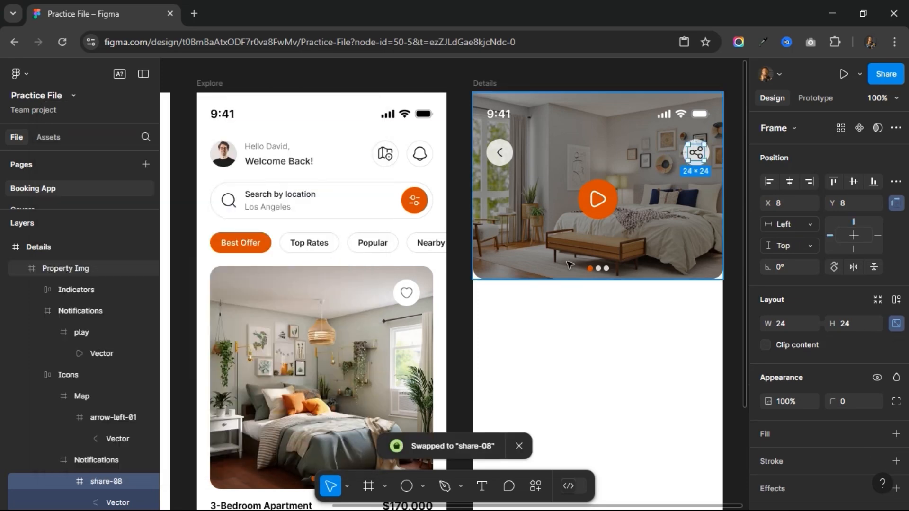
Copy the Explore card's title, address and price row and its beds, bath and guests row into the Details frame.
scroll(462, 187, right, 3)
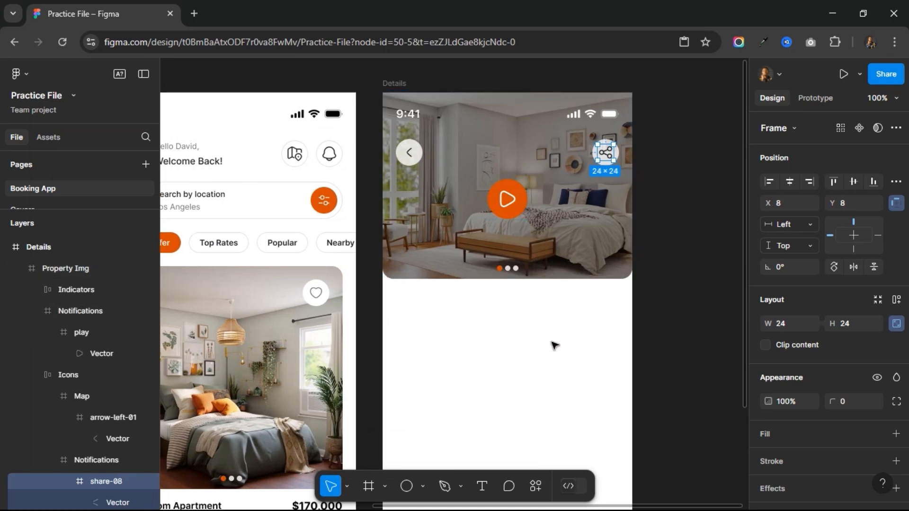
scroll(555, 345, down, 1)
scroll(555, 346, left, 2)
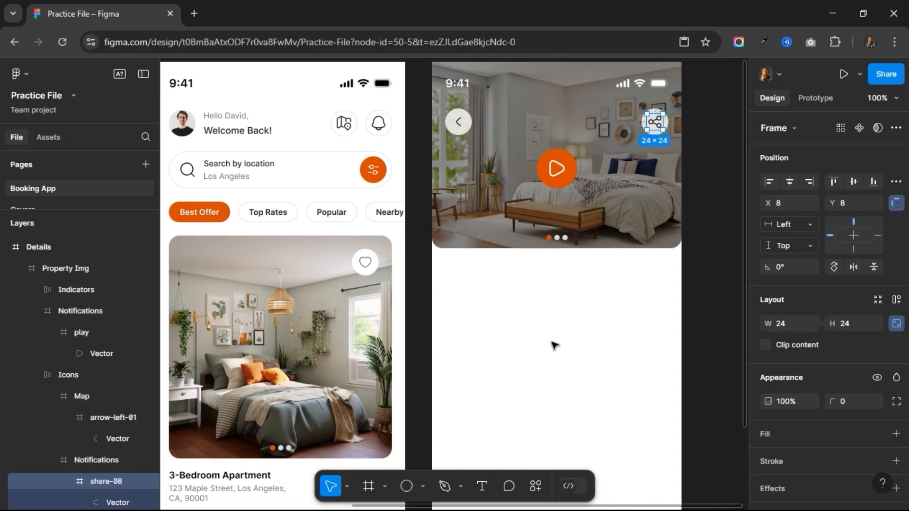
scroll(555, 345, down, 4)
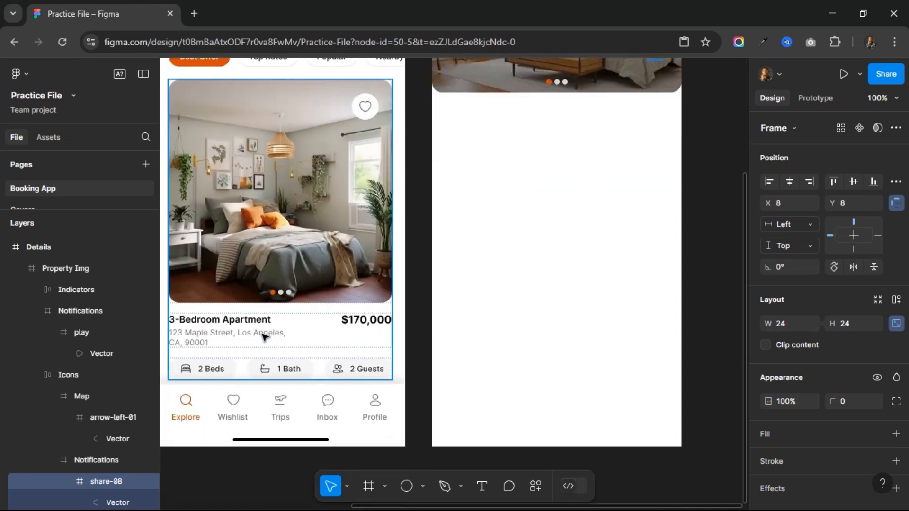
click(264, 337)
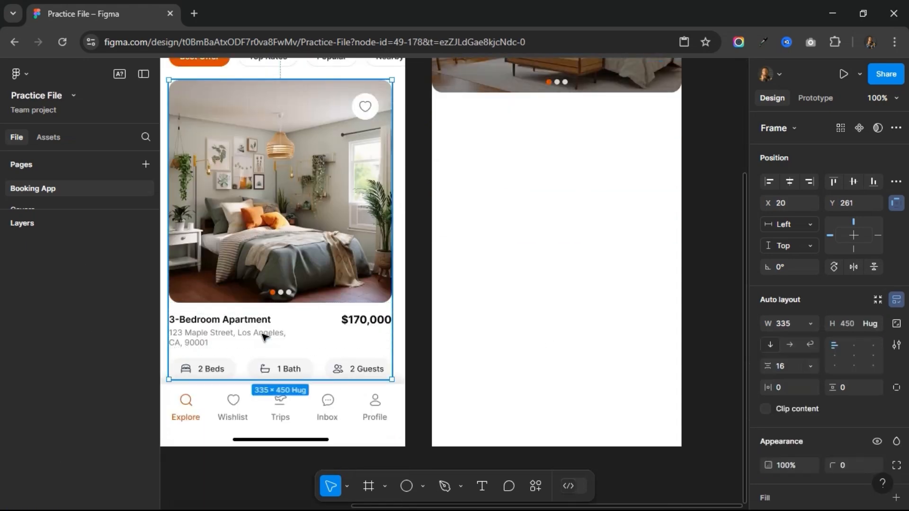
click(264, 337)
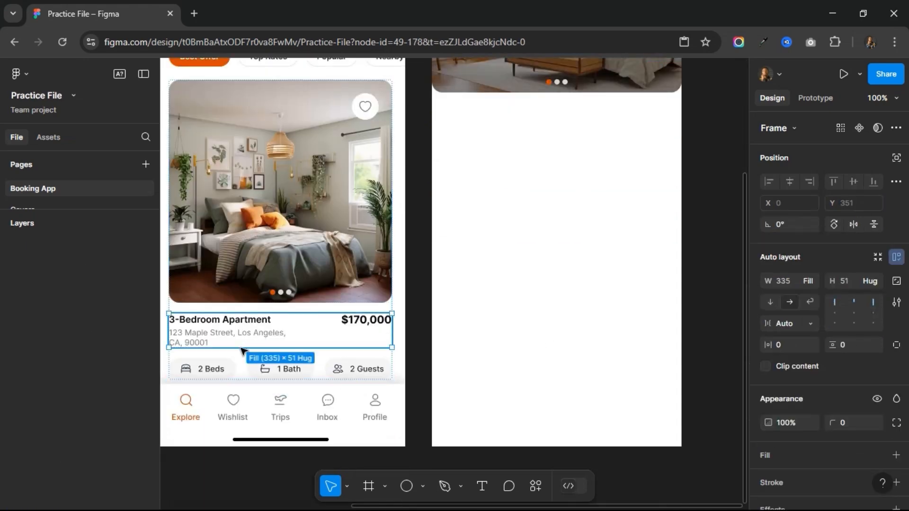
shift+click(236, 374)
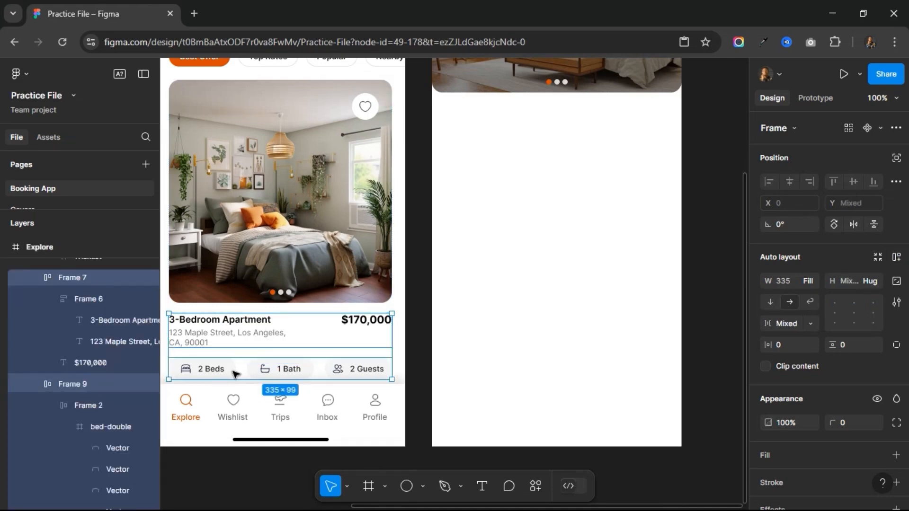
scroll(503, 264, right, 3)
scroll(504, 264, up, 5)
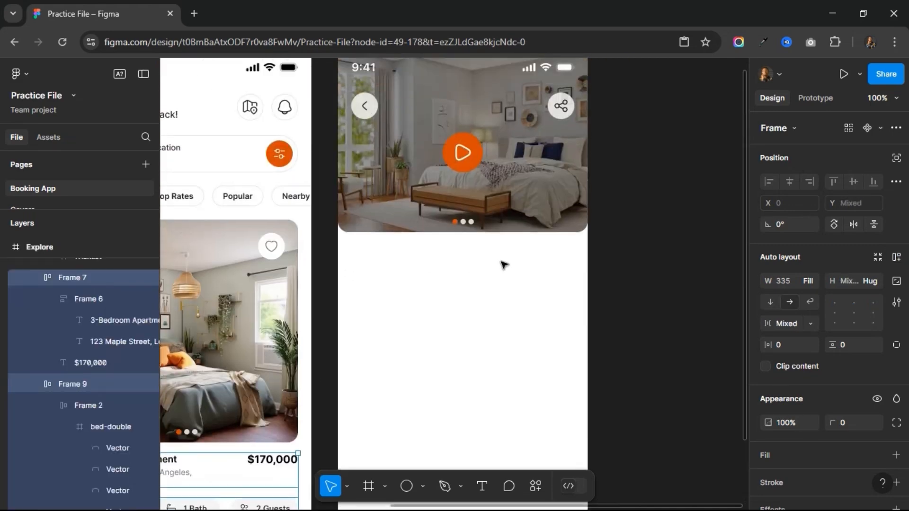
click(349, 68)
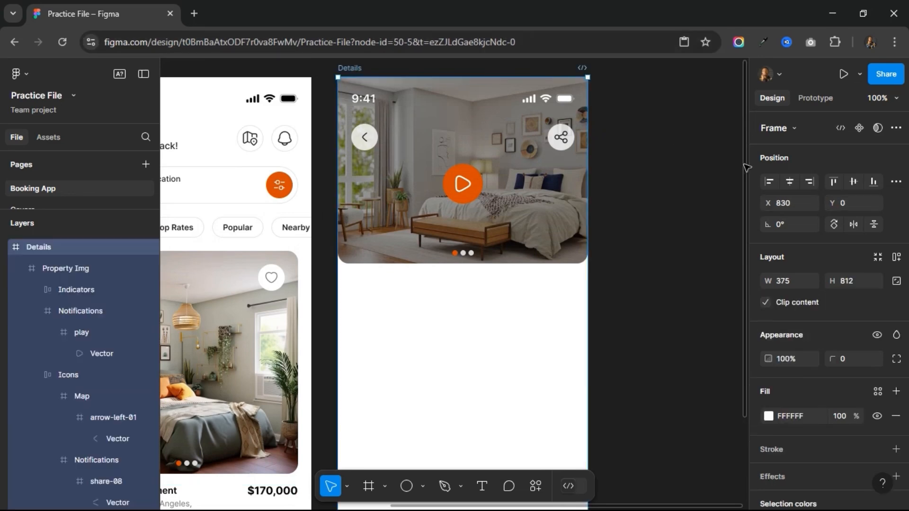
key(ctrl+v)
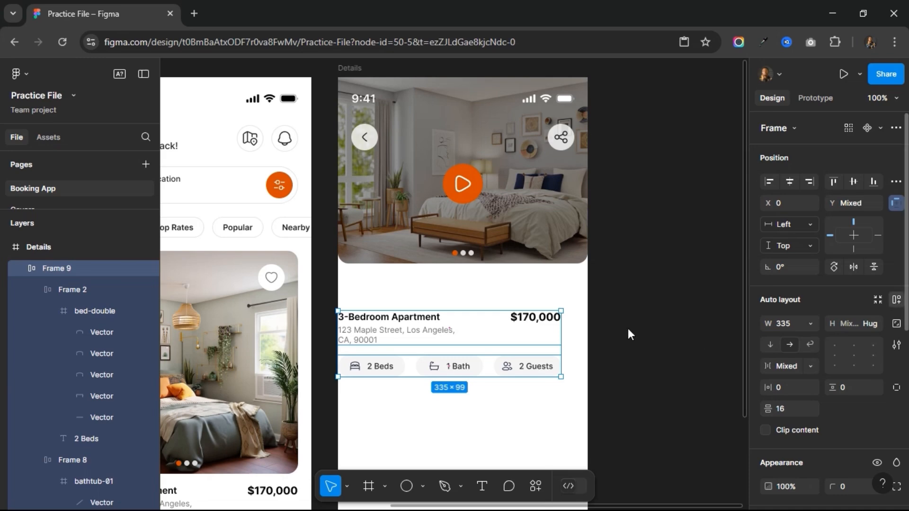
Wrap both pasted rows in one auto layout, raise it to Y 296 below the photo header, and centre it horizontally.
key(shift+a)
key(alt)
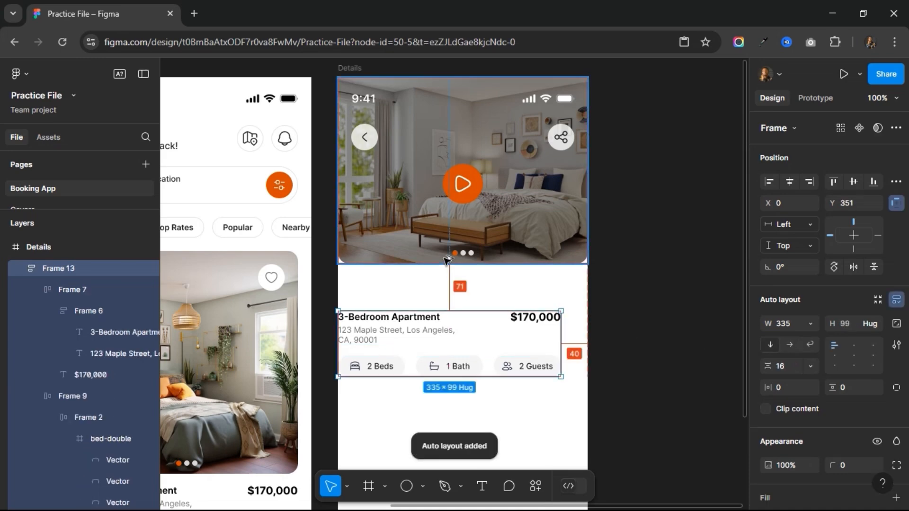
key(shift+Up)
key(shift+Up)
key(shift+Up)
key(shift+Up)
key(shift+Up)
key(Up)
key(Up)
key(Up)
key(Up)
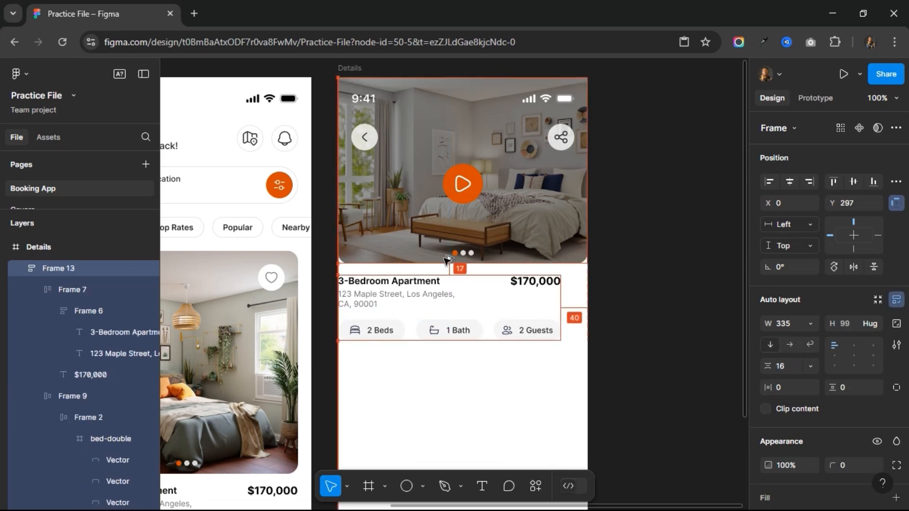
key(alt+h)
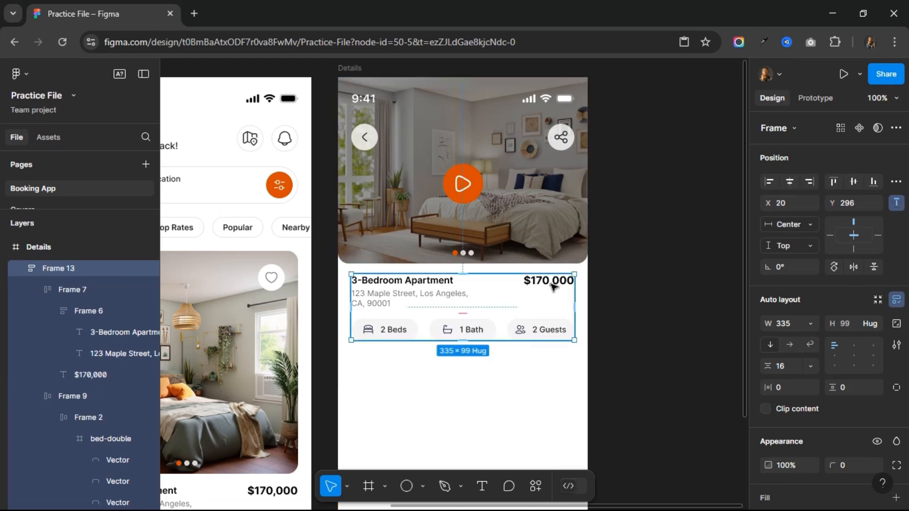
Replace the $170,000 price beside the apartment title with a copy of the header's share icon.
click(563, 139)
click(563, 140)
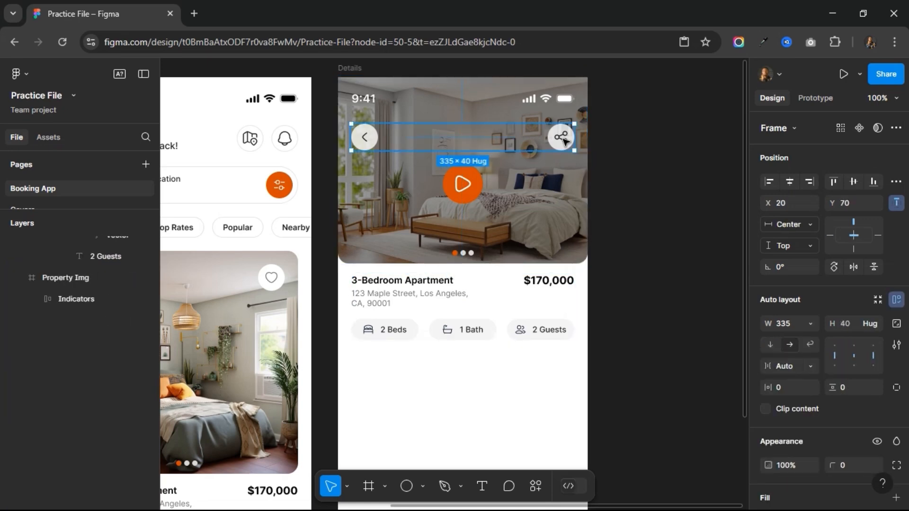
click(564, 140)
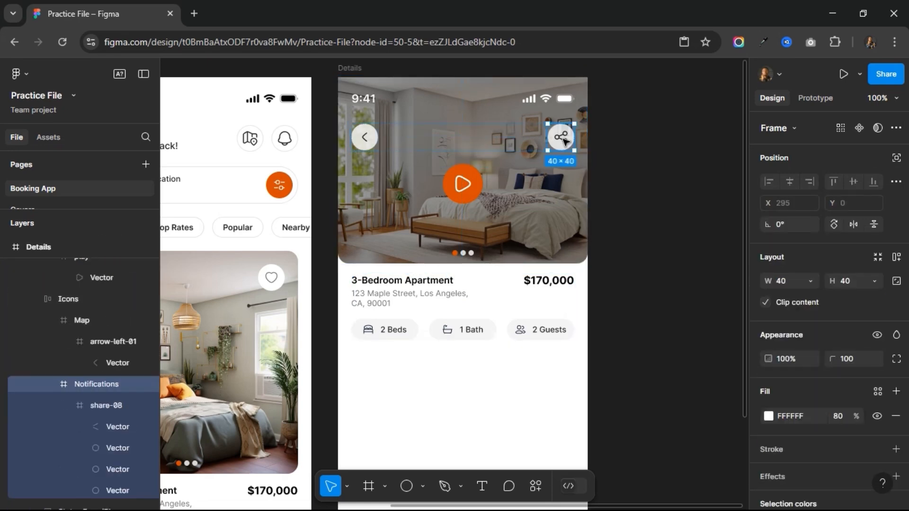
click(563, 139)
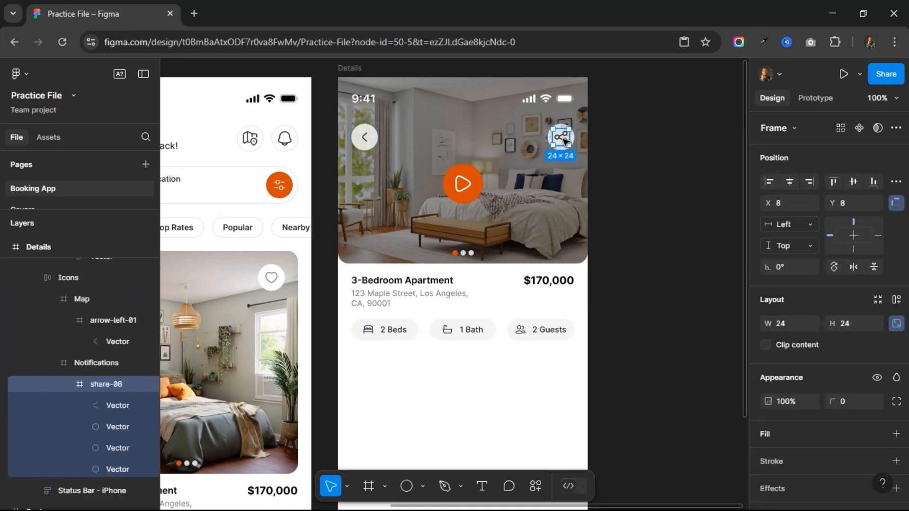
click(557, 280)
click(557, 280)
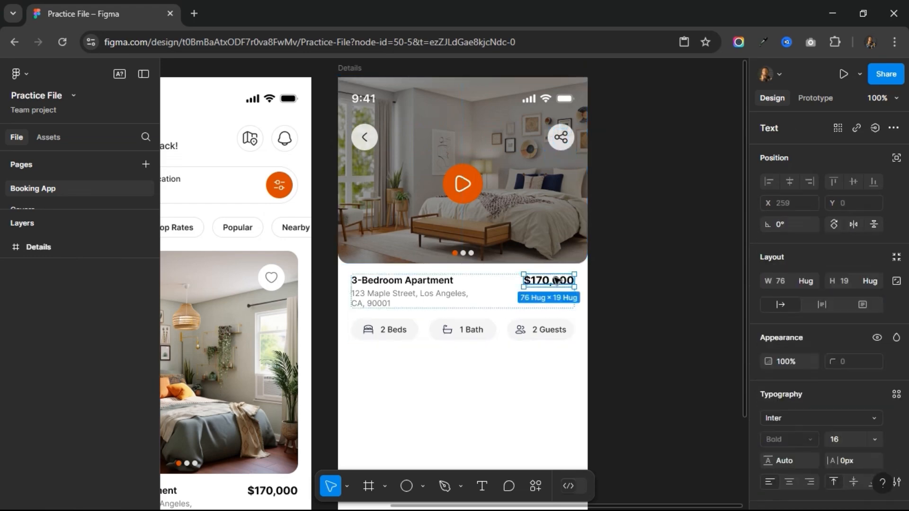
key(ctrl+shift+r)
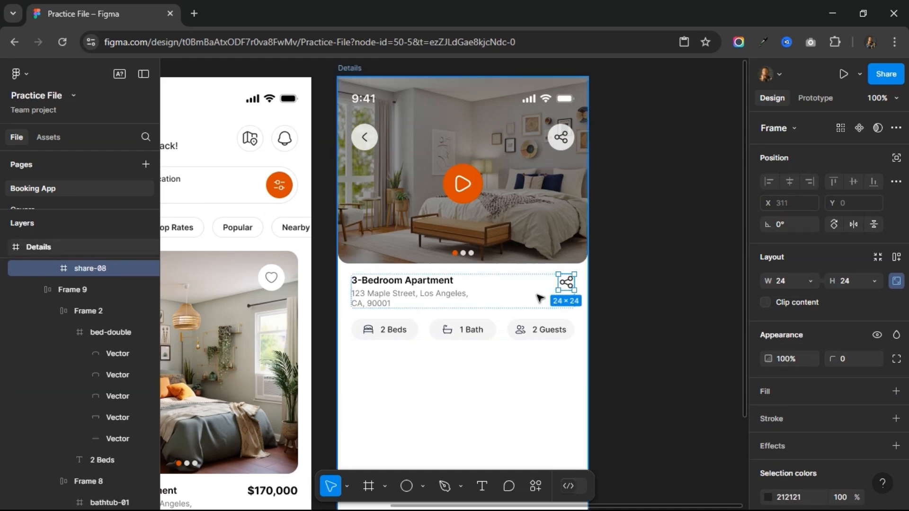
Swap the icon beside the apartment title for the rounded-stroke bookmark-02, found by searching "save" in the Hugeicons Pro plugin, and close the plugin.
key(minus)
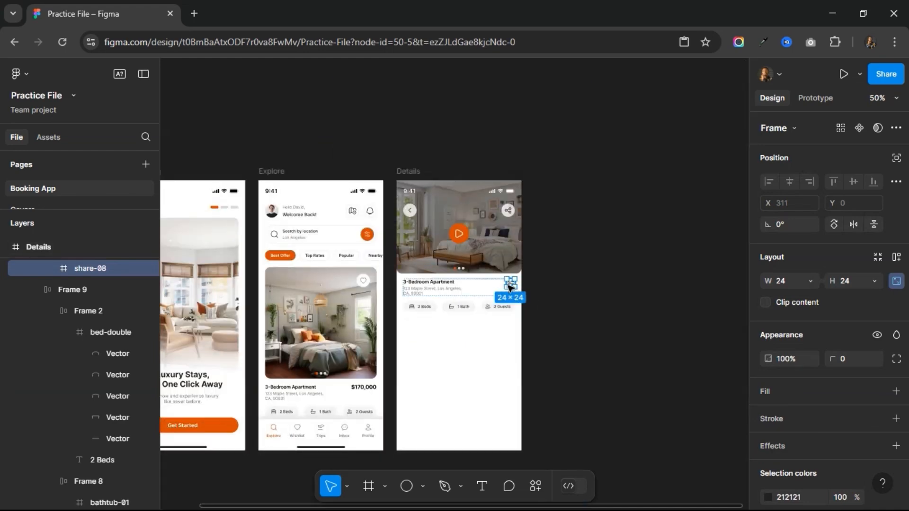
key(plus)
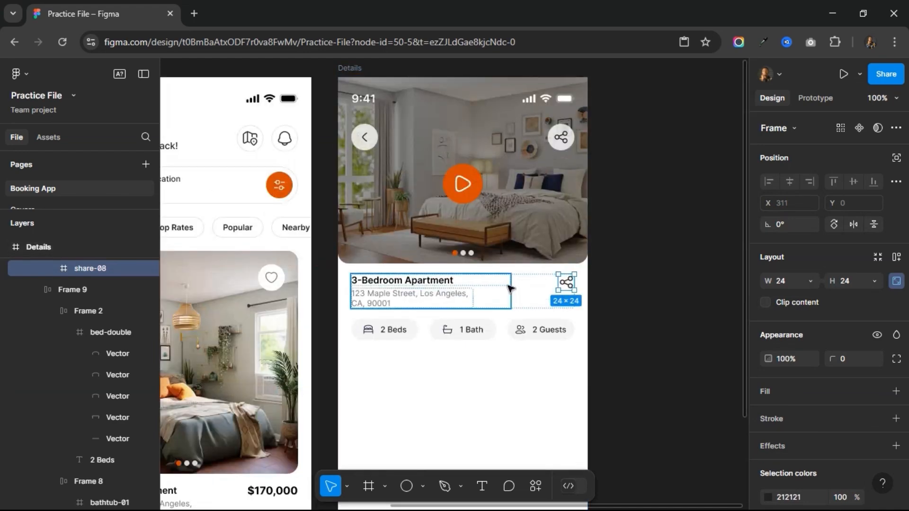
right_click(564, 281)
mouse_move(611, 436)
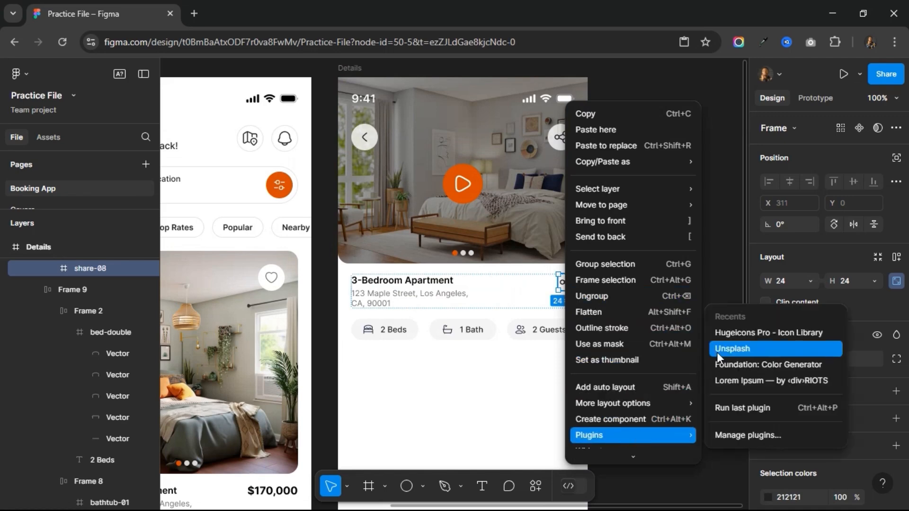
click(726, 337)
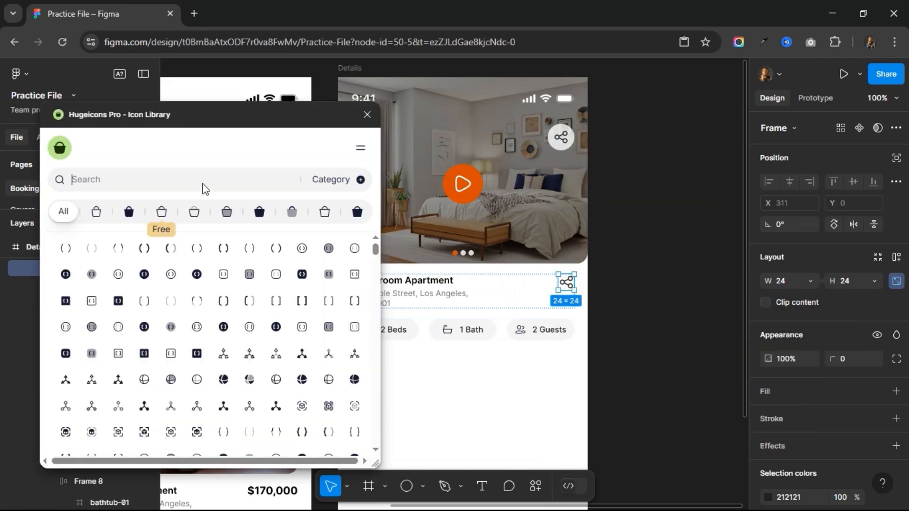
click(203, 184)
text(save)
click(162, 213)
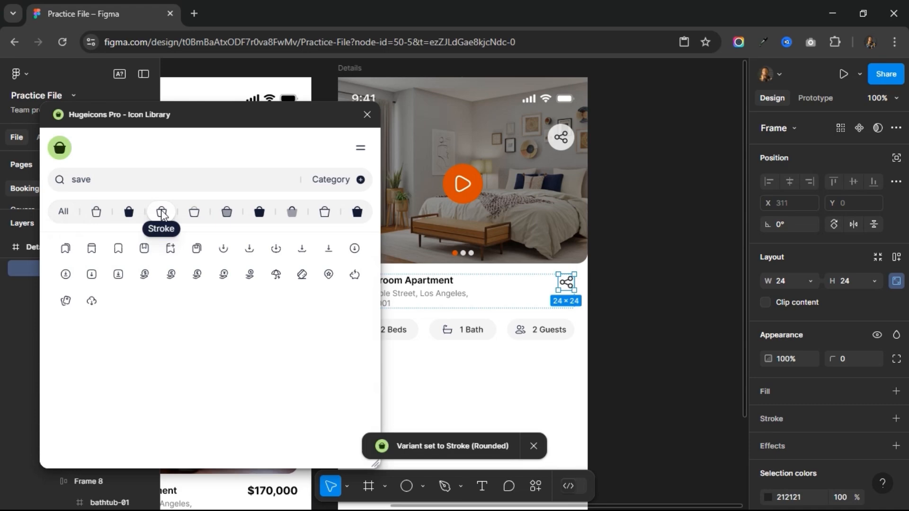
click(119, 249)
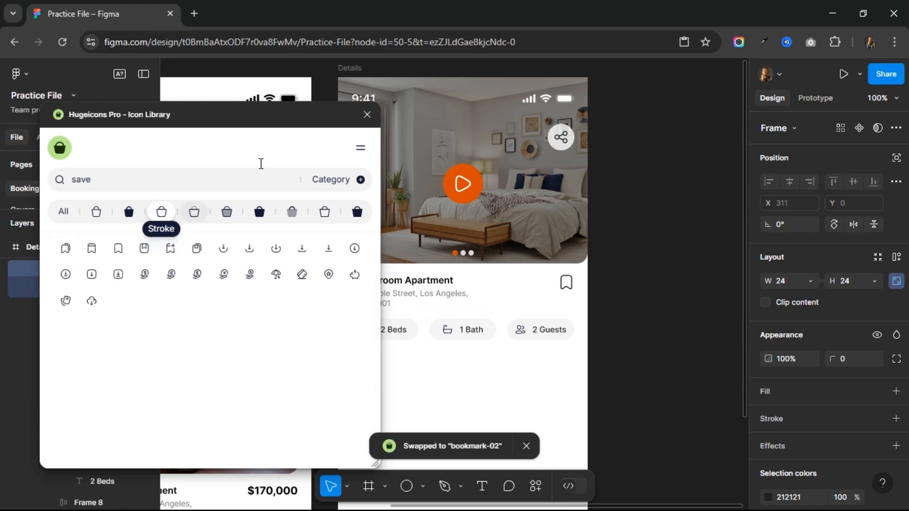
click(367, 115)
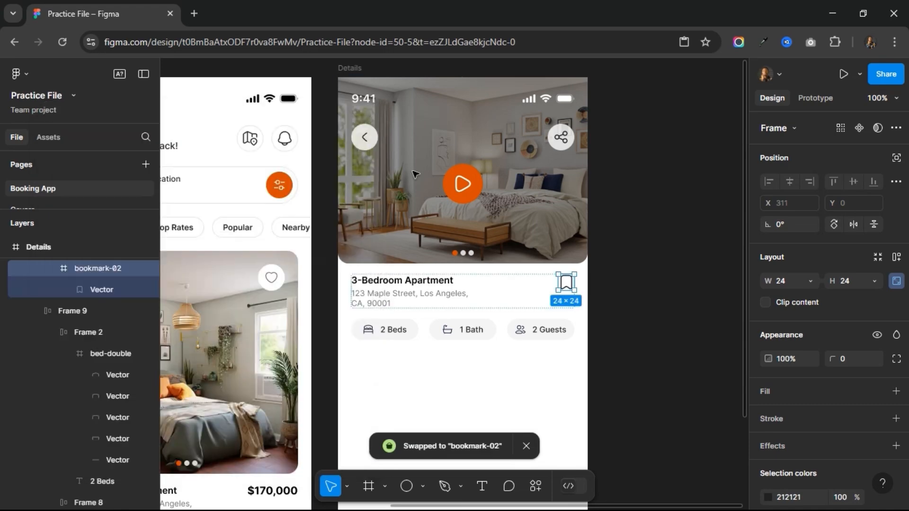
Draw a frame of about 332 × 64 below the beds, bath and guests row on the Details screen.
click(606, 312)
scroll(606, 314, down, 1)
scroll(607, 314, down, 4)
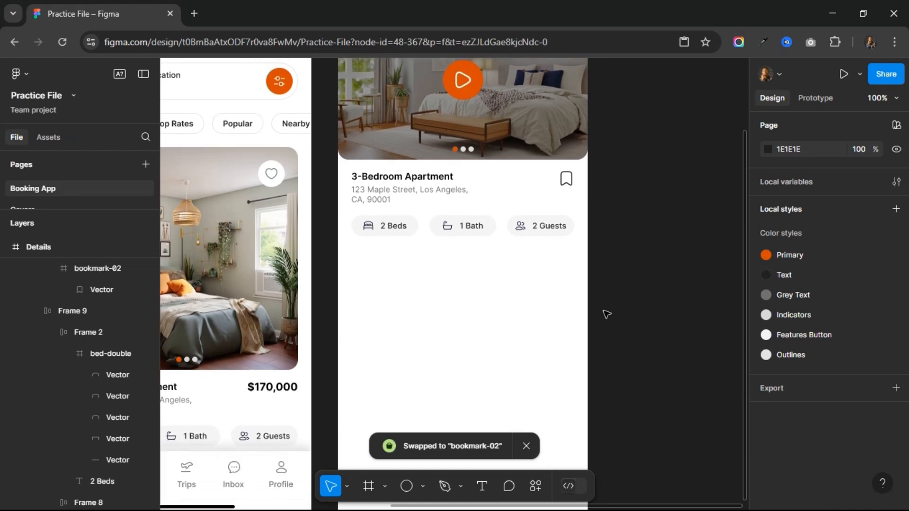
click(369, 488)
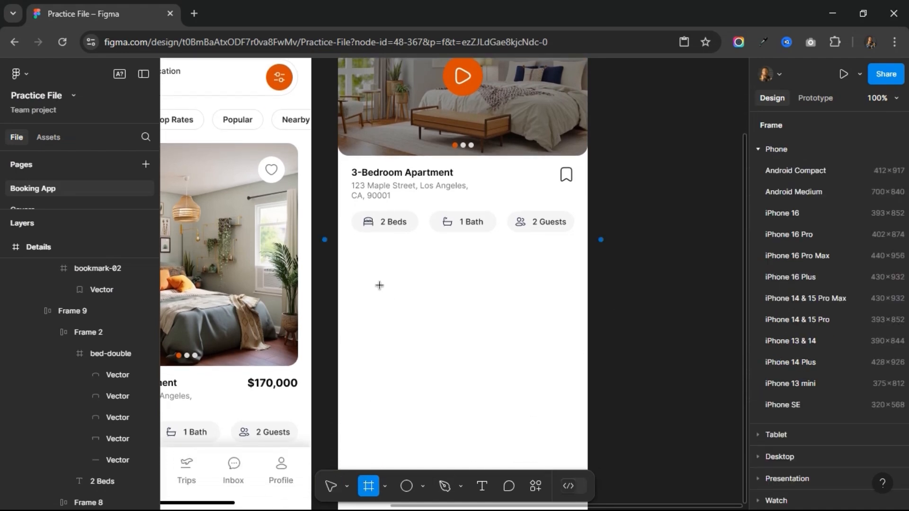
drag(353, 242, 575, 282)
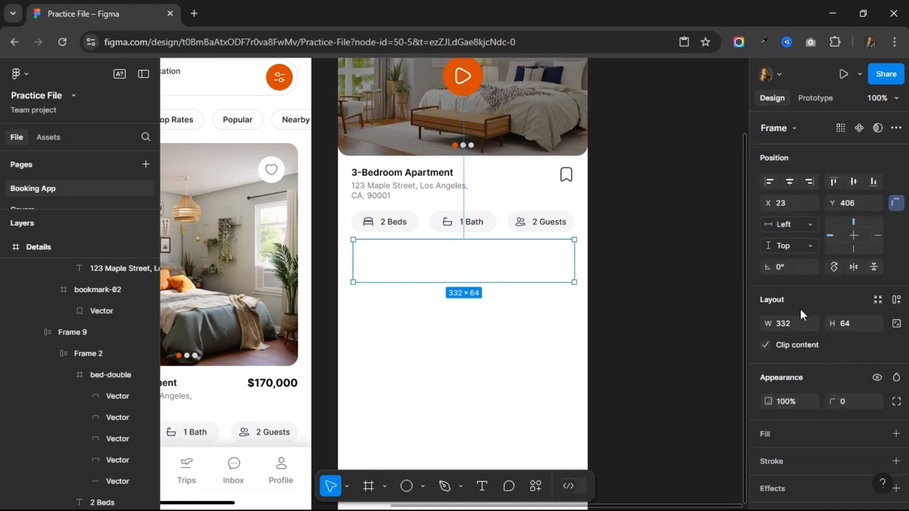
Fill the new frame with the Features Button colour style and set its corner radius to 100.
scroll(801, 309, down, 3)
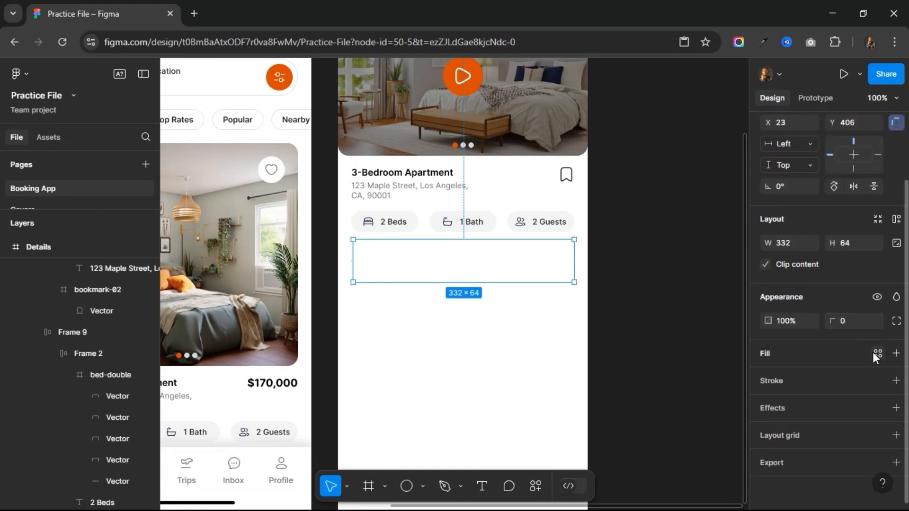
click(876, 354)
click(661, 459)
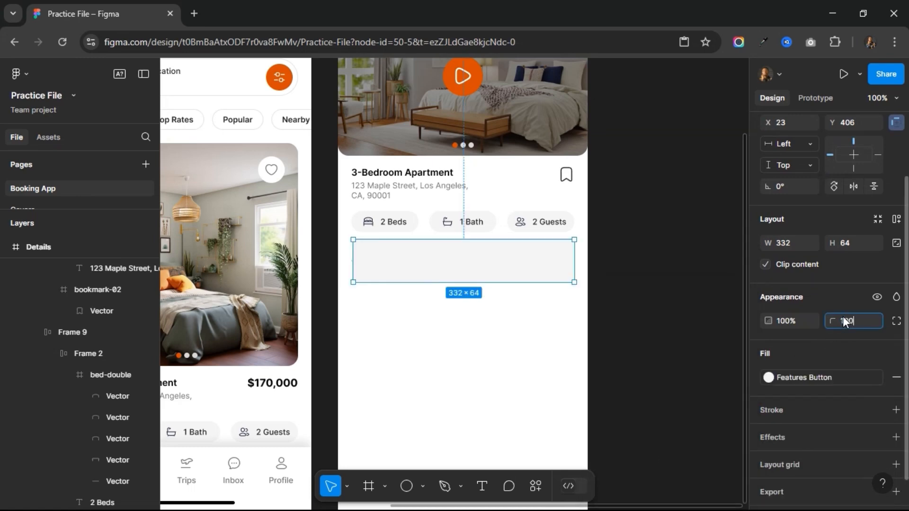
text(100)
key(Return)
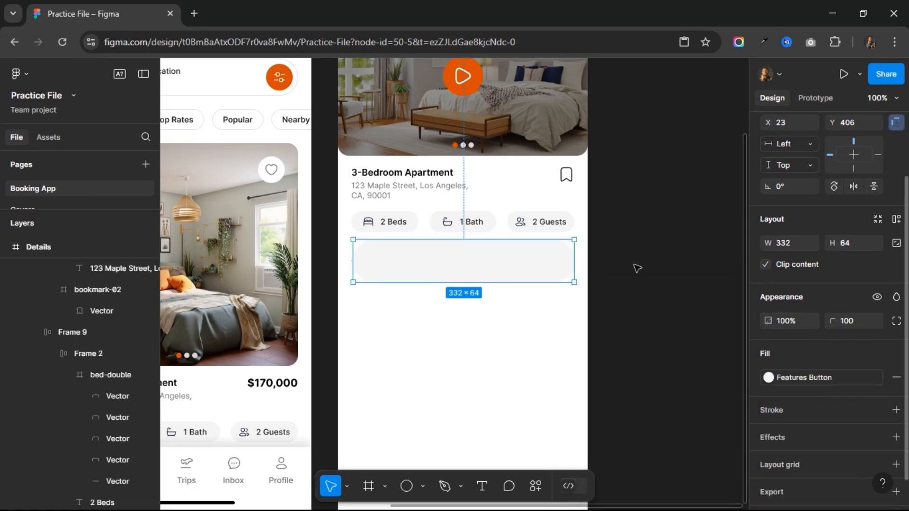
Copy the 2 Guests chip and paste it inside the new grey pill-shaped frame.
click(525, 224)
click(525, 224)
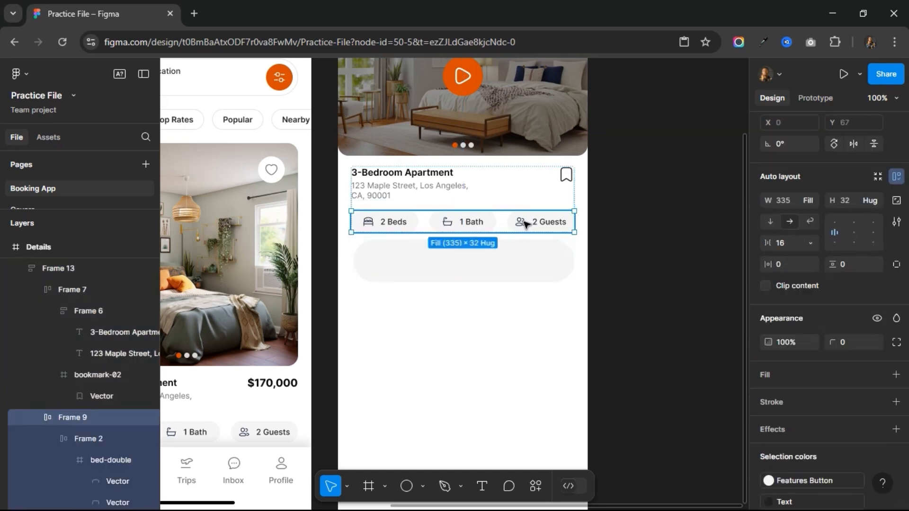
click(526, 223)
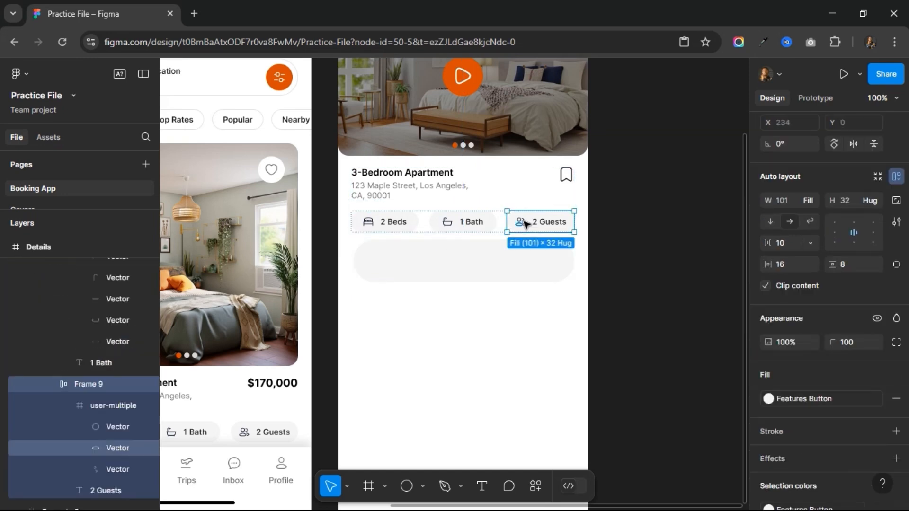
click(521, 258)
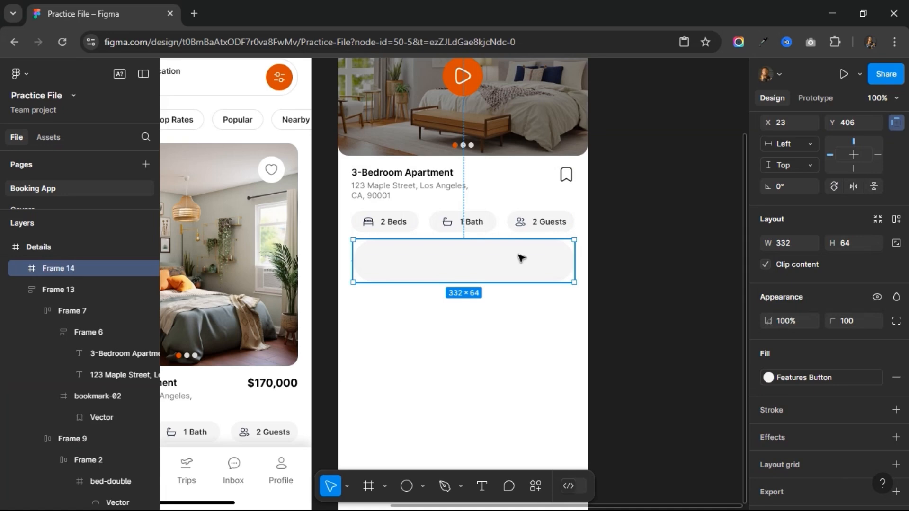
key(ctrl+v)
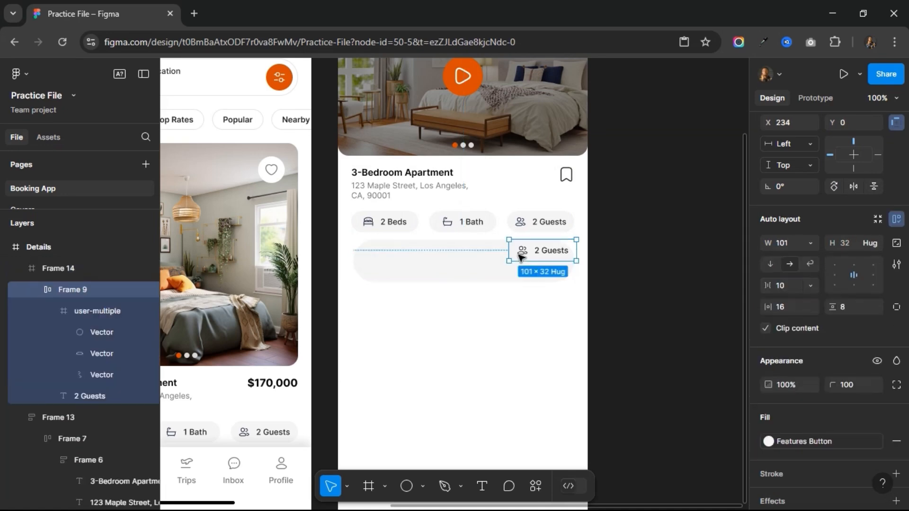
scroll(840, 327, down, 5)
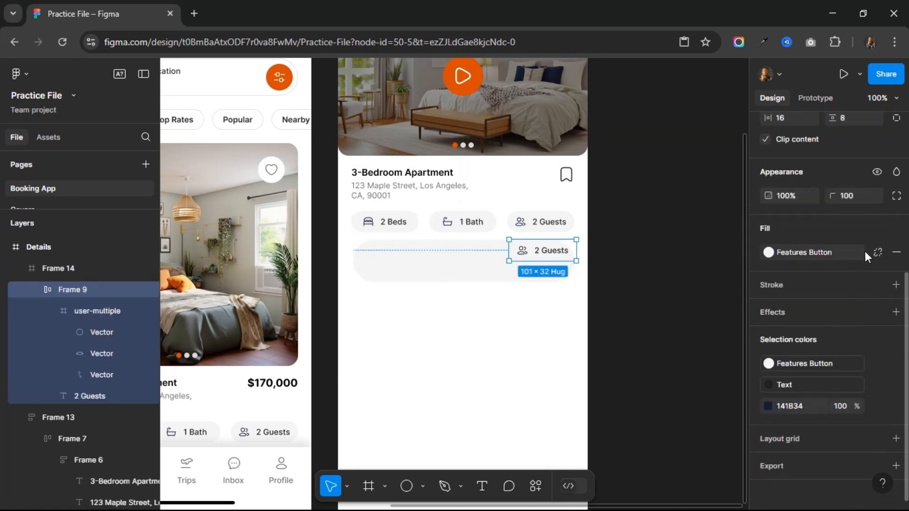
Detach the Features Button colour style from the pasted 2 Guests chip and fill the chip with white FFFFFF.
click(876, 252)
click(809, 254)
text(F)
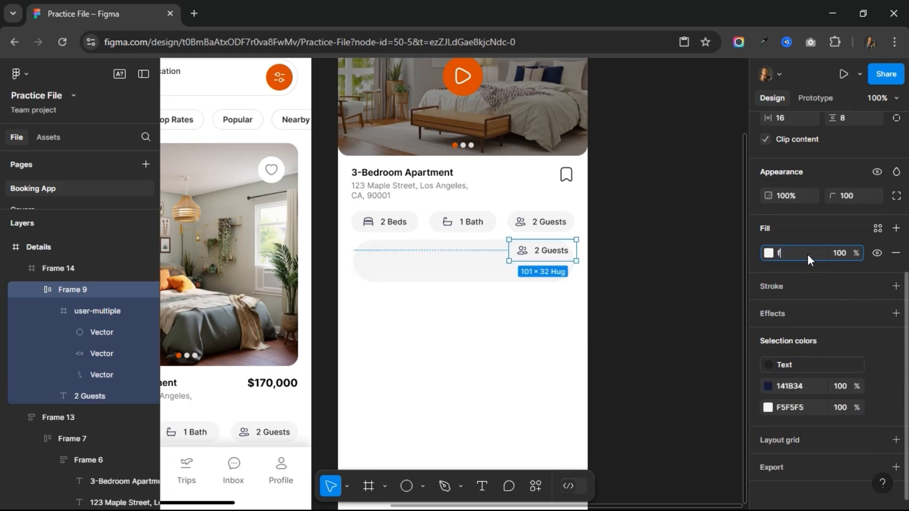
key(Return)
Align the white chip vertically centred at the right end of the grey pill, nudged inward to X 223.
scroll(842, 163, up, 5)
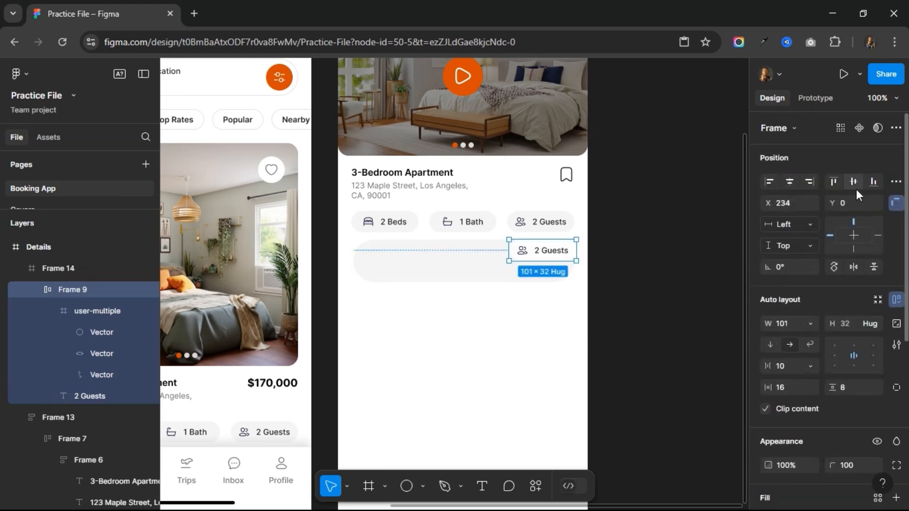
click(856, 189)
click(808, 180)
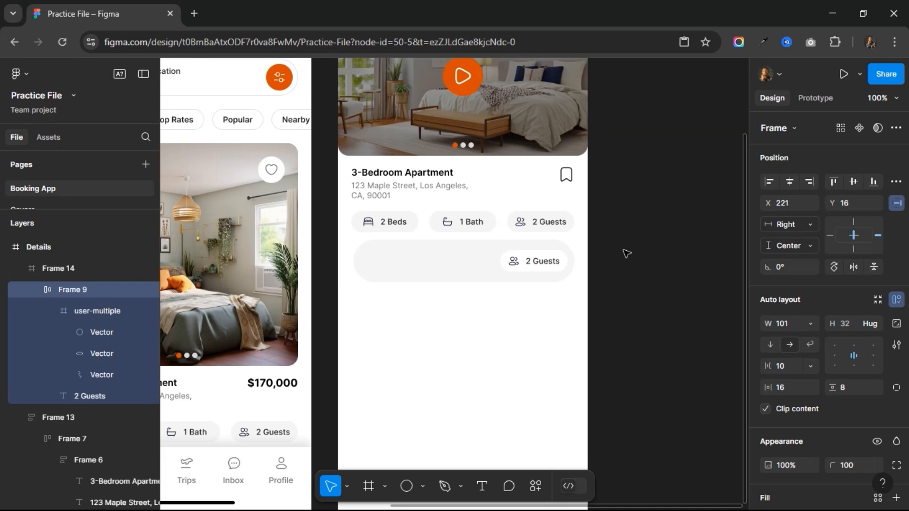
drag(507, 260, 483, 268)
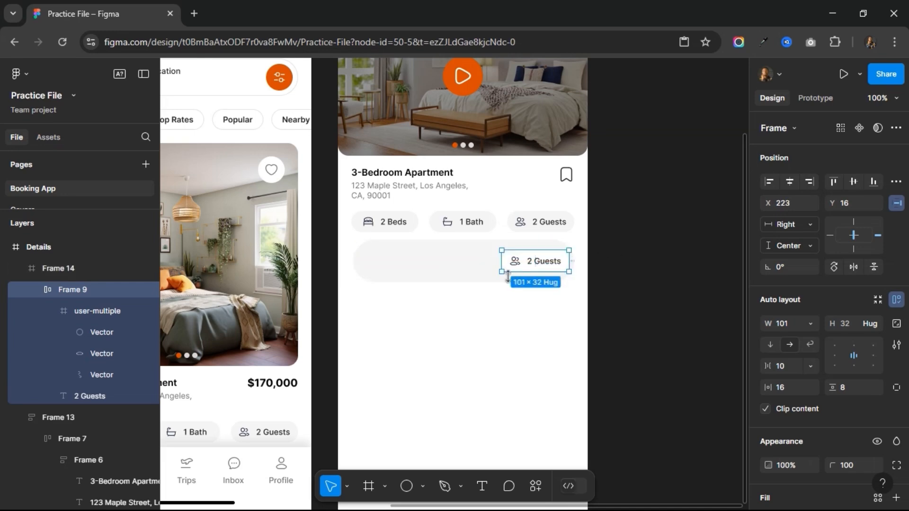
Change the white chip's text to "Est. Payment".
double_click(541, 262)
double_click(539, 262)
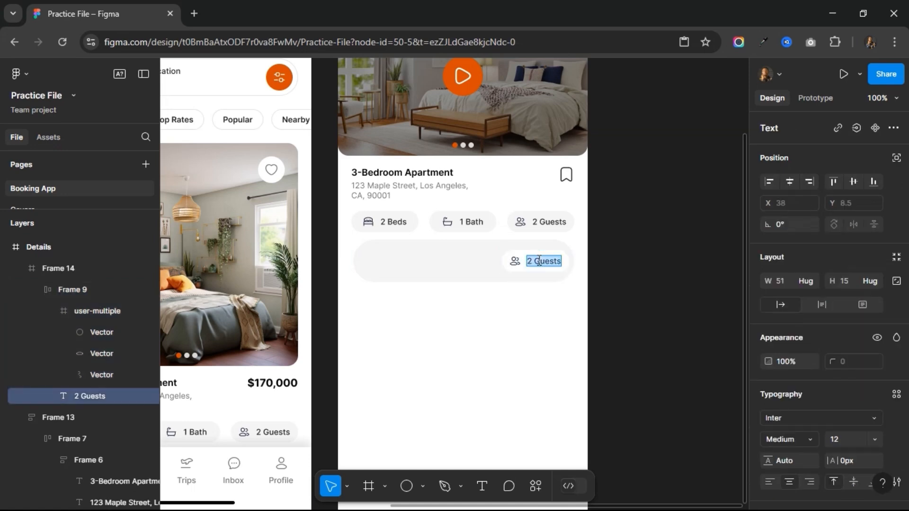
text(Est.)
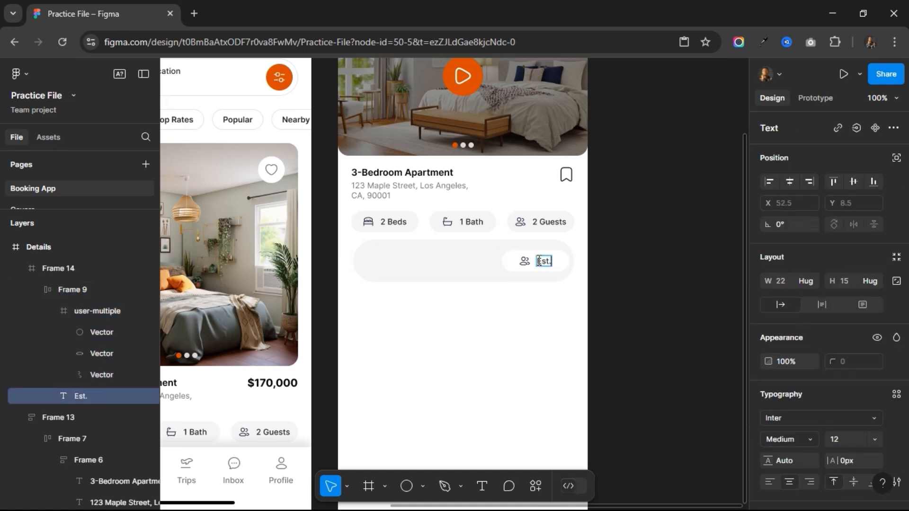
text( Payment)
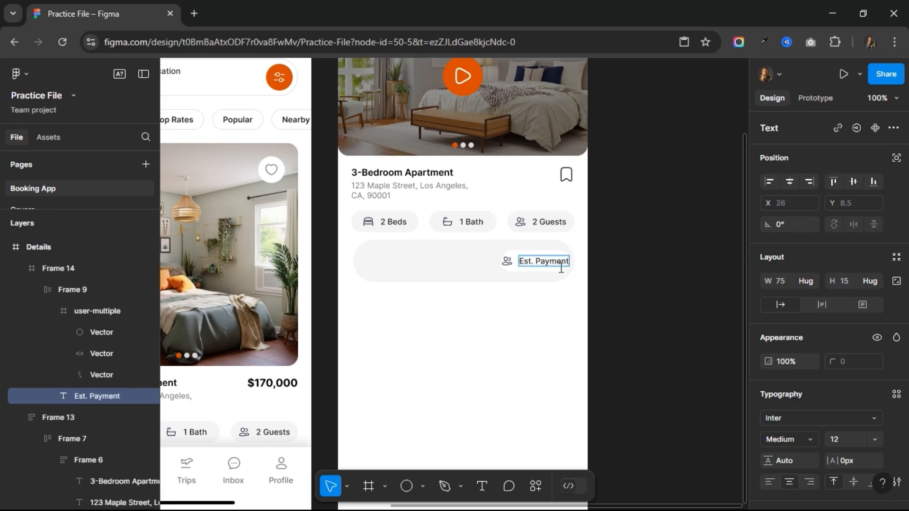
key(Escape)
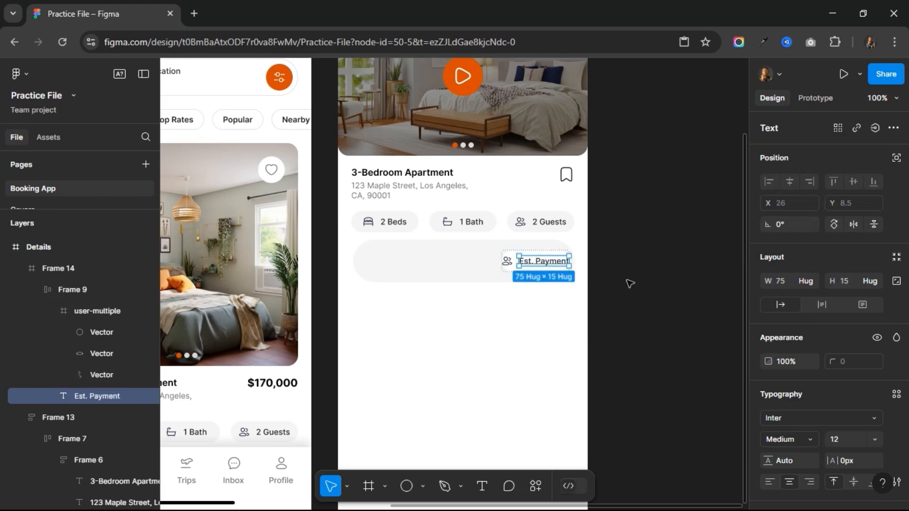
Duplicate the Est. Payment text inside the chip and replace the copy's text with "$".
key(ctrl+d)
double_click(557, 264)
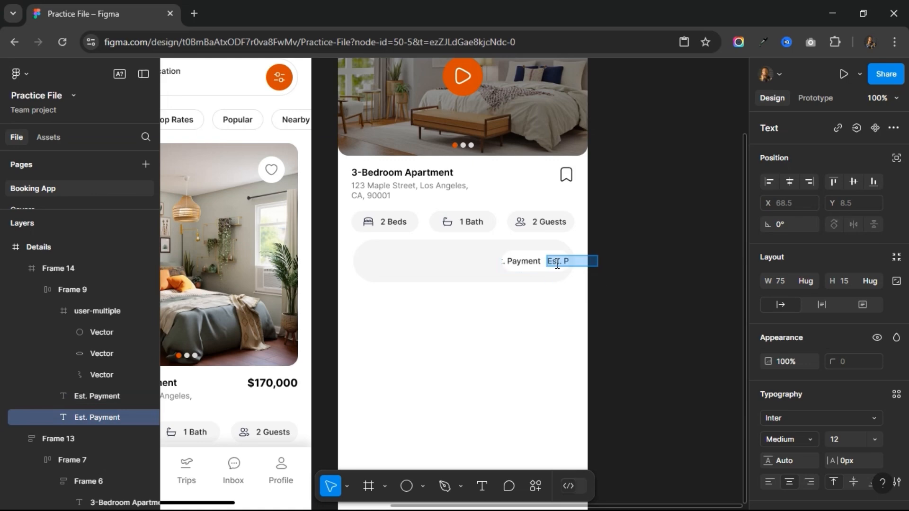
text($)
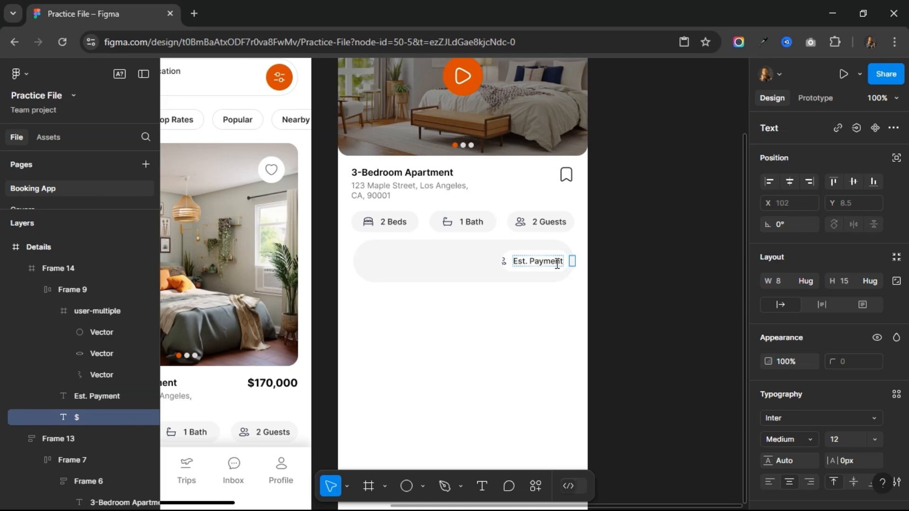
key(Escape)
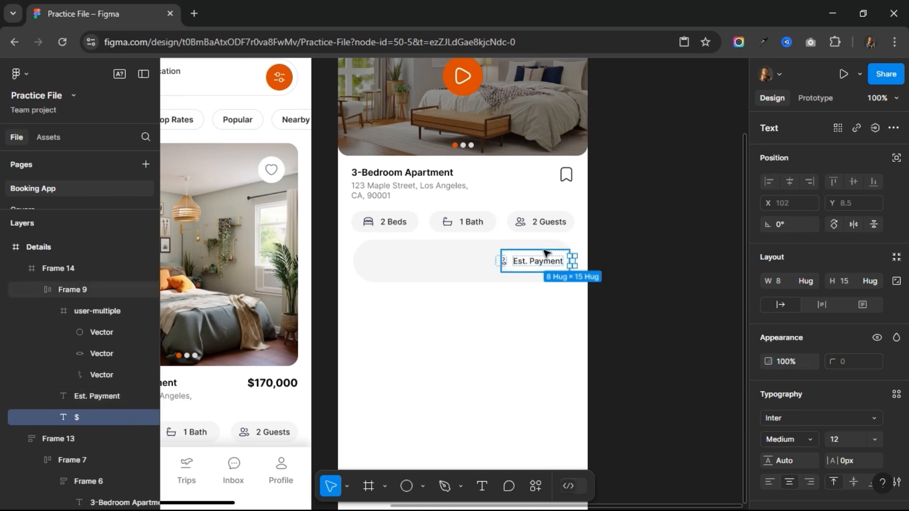
Set the white chip's width to hug its contents.
click(547, 253)
click(811, 324)
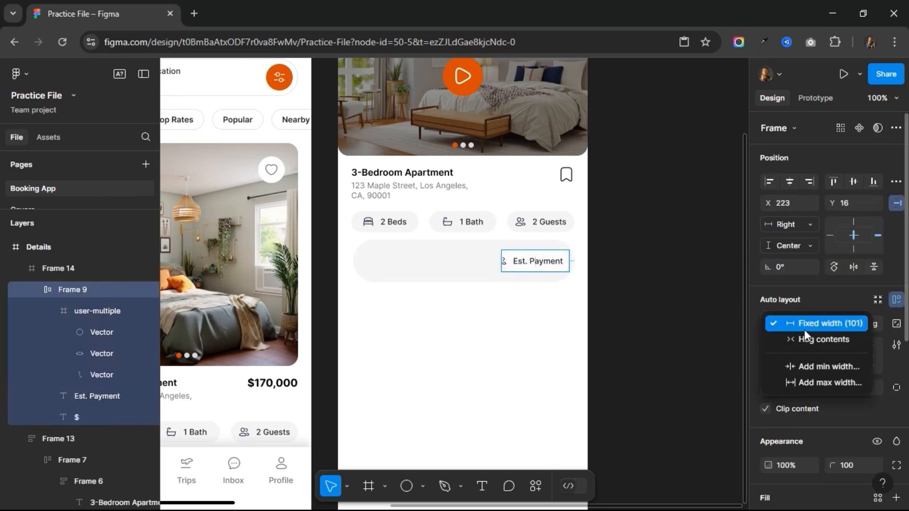
click(803, 338)
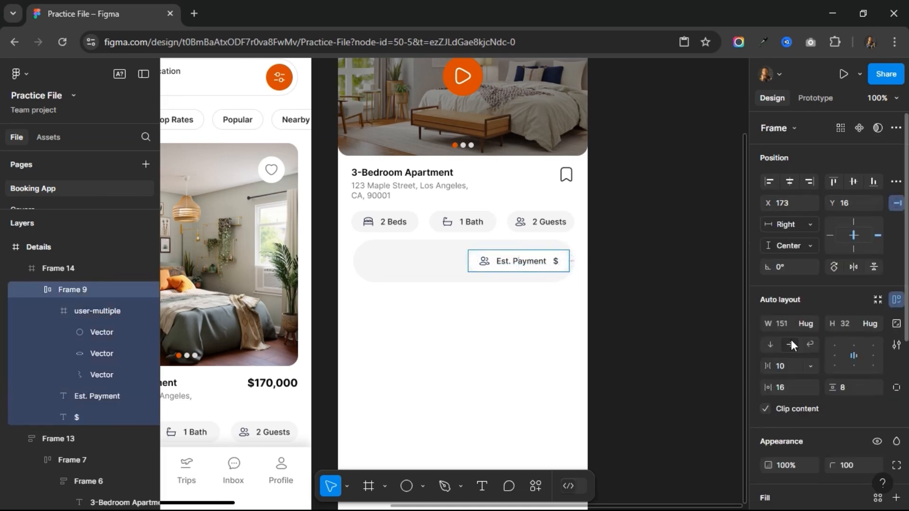
Extend the dollar sign text in the chip to read "$600/mo".
click(558, 262)
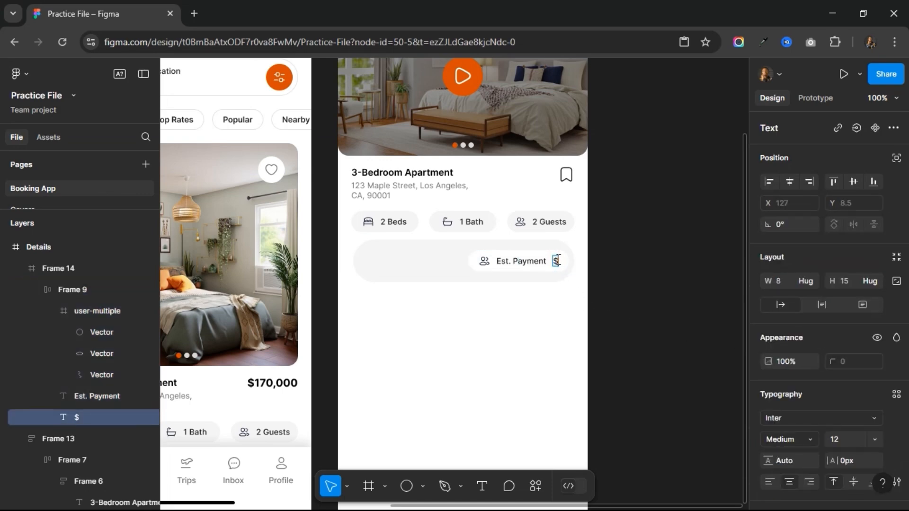
text(600)
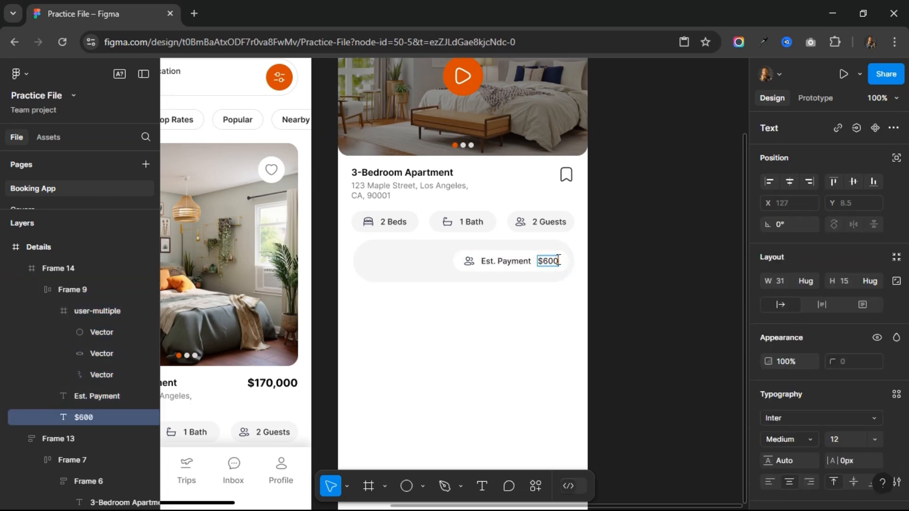
text(/mo)
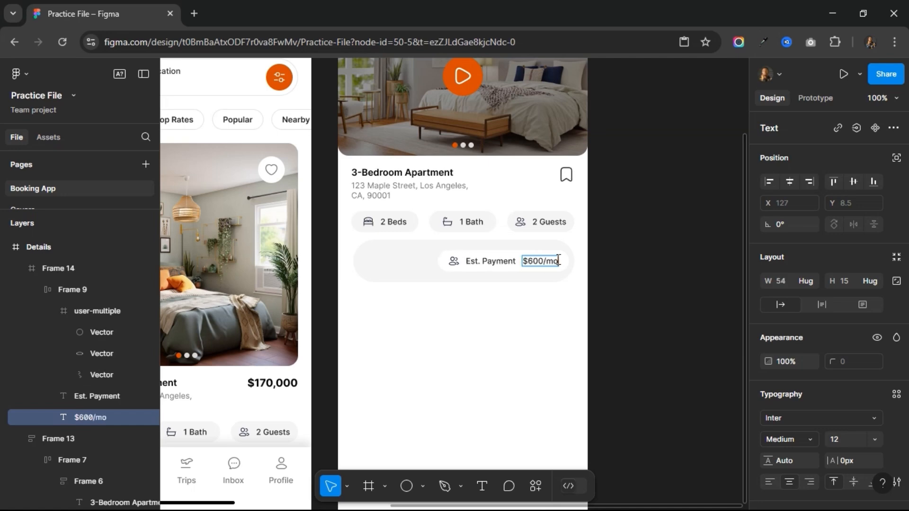
key(Escape)
Apply the Grey Text colour style to the Est. Payment label.
click(498, 265)
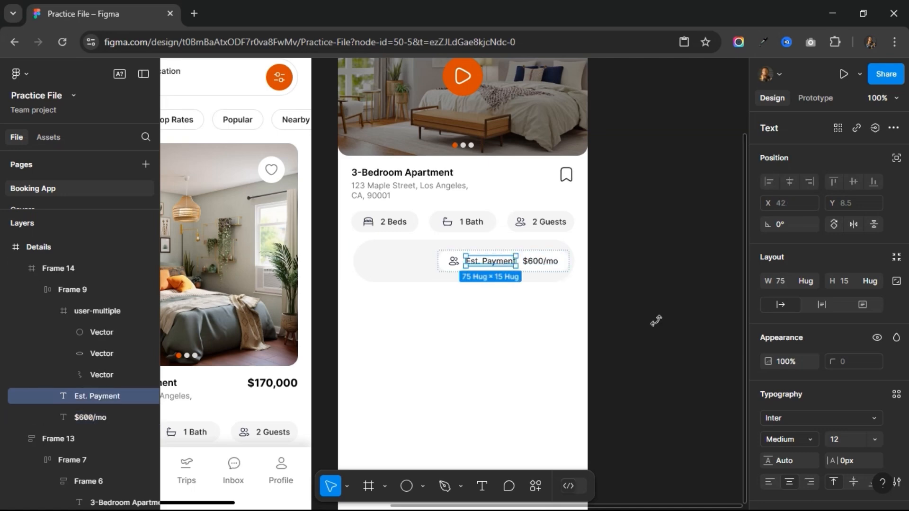
scroll(844, 413, down, 1)
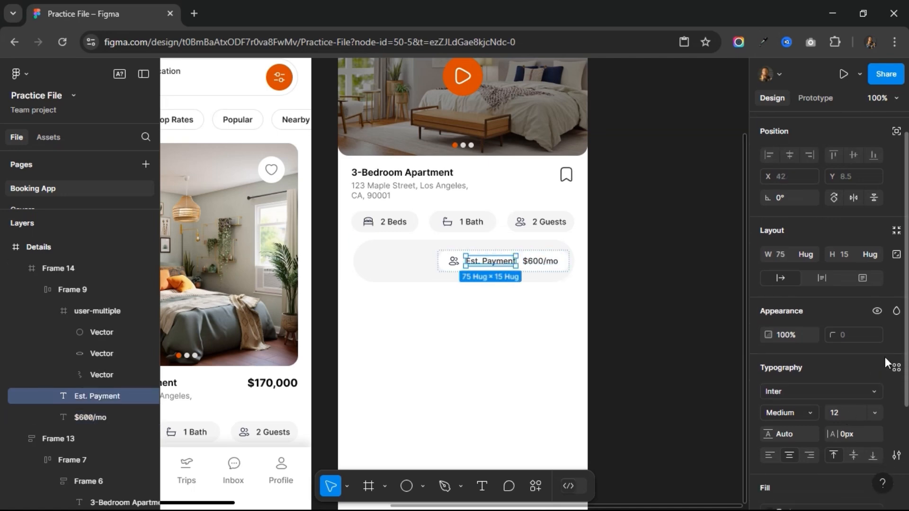
scroll(885, 357, down, 4)
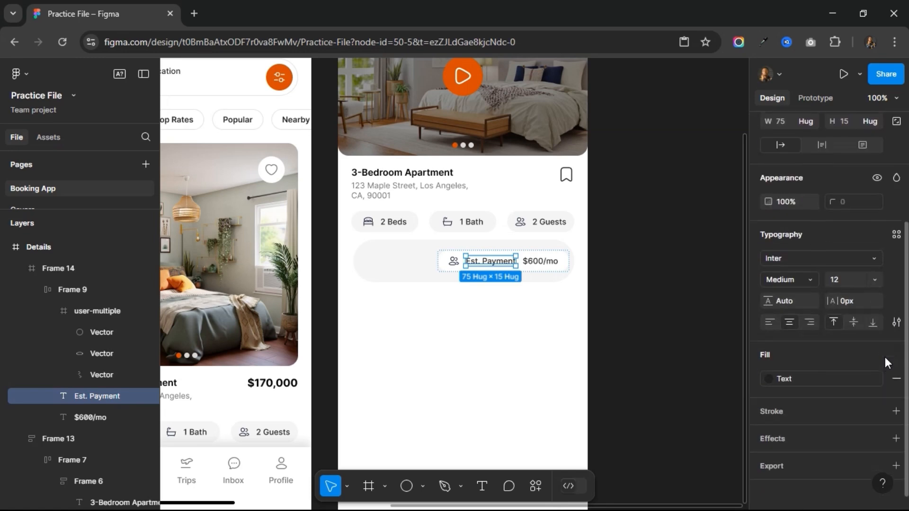
click(833, 375)
click(663, 418)
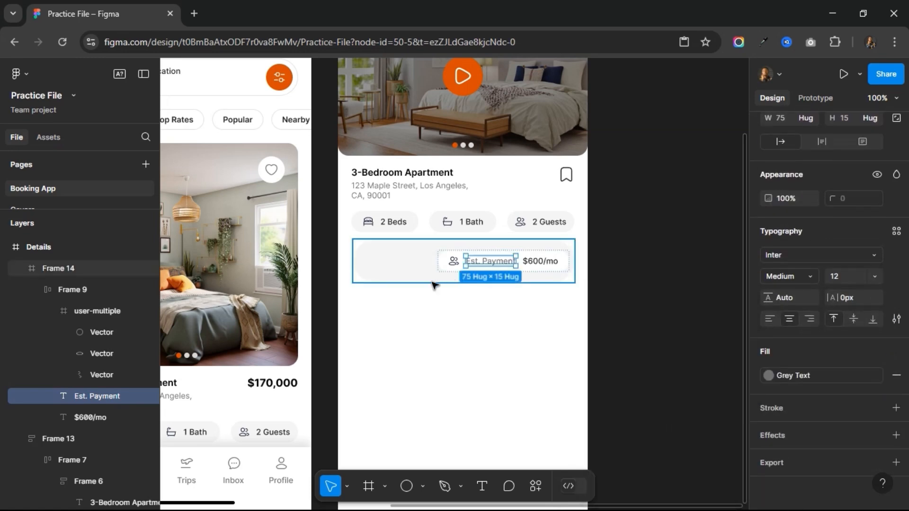
Copy the $170,000 price from the Explore screen's apartment card and paste it inside the grey pill on the Details screen.
click(398, 262)
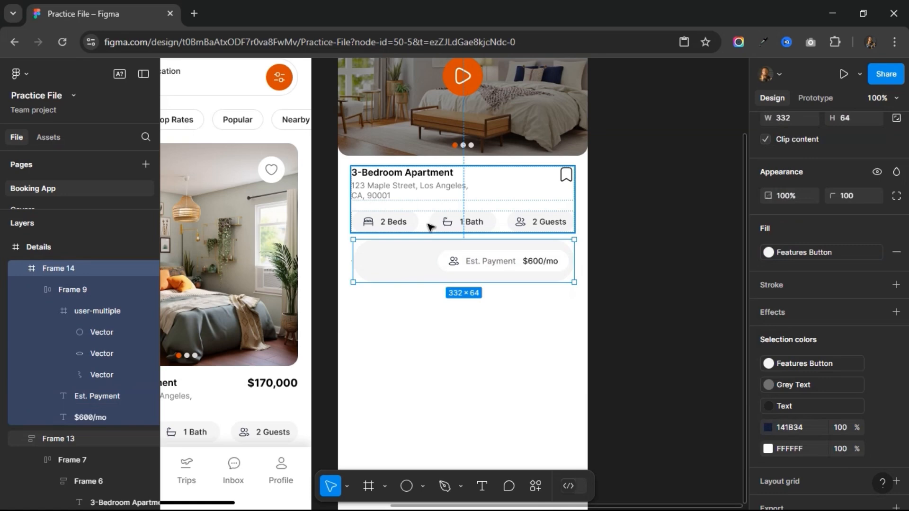
scroll(430, 227, left, 2)
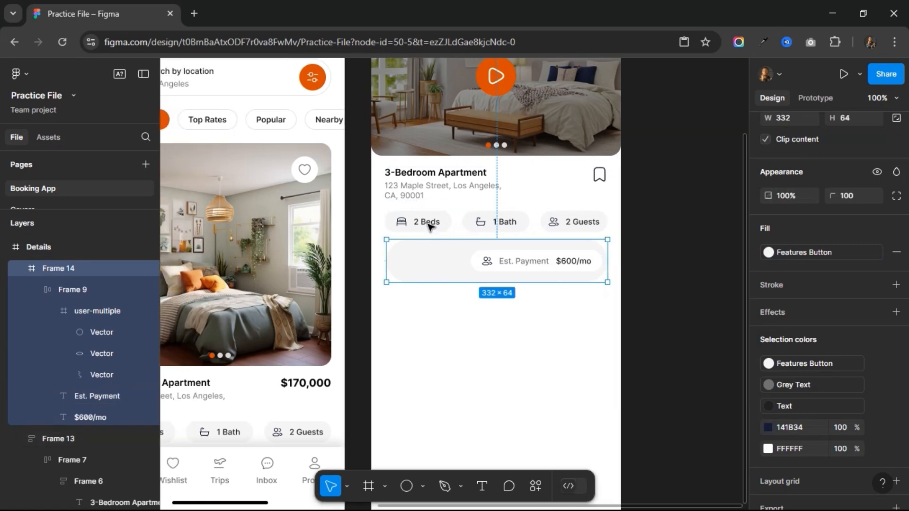
click(307, 386)
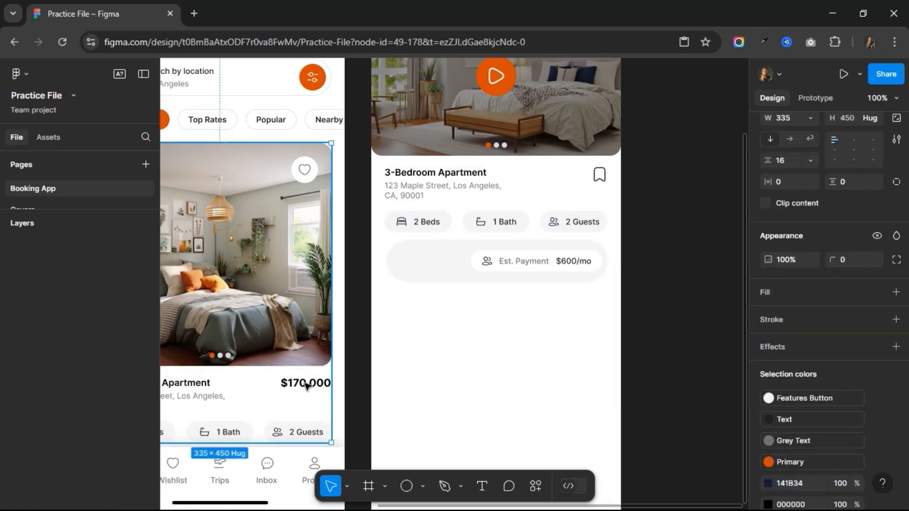
double_click(307, 386)
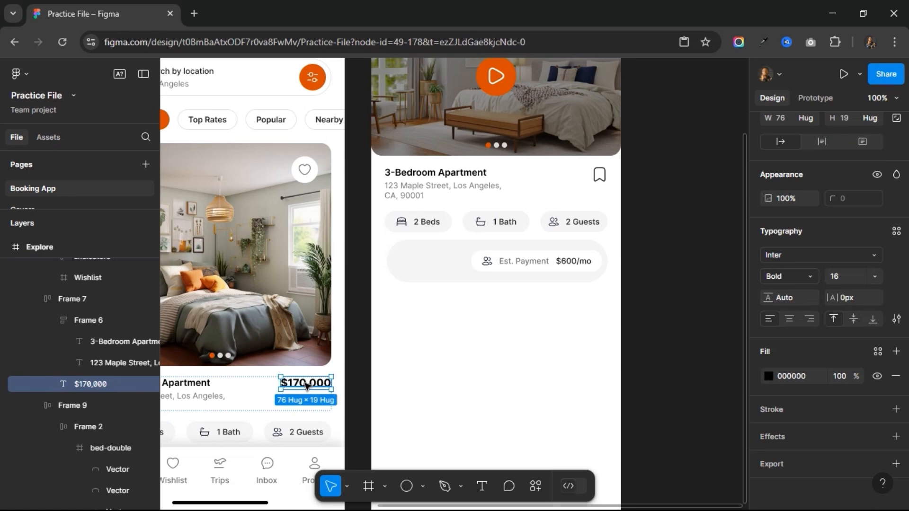
click(428, 265)
key(ctrl+v)
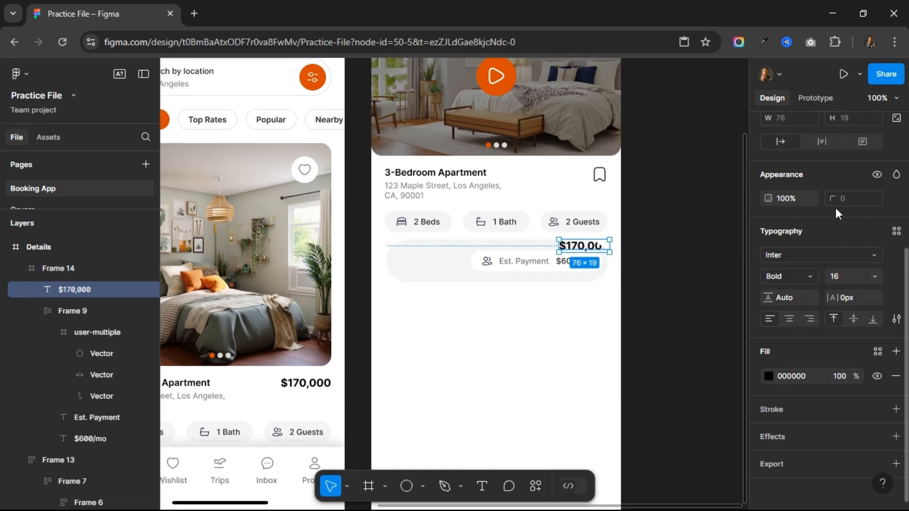
Align the pasted $170,000 price to the grey pill's left edge and centre it vertically.
scroll(836, 211, up, 4)
click(768, 182)
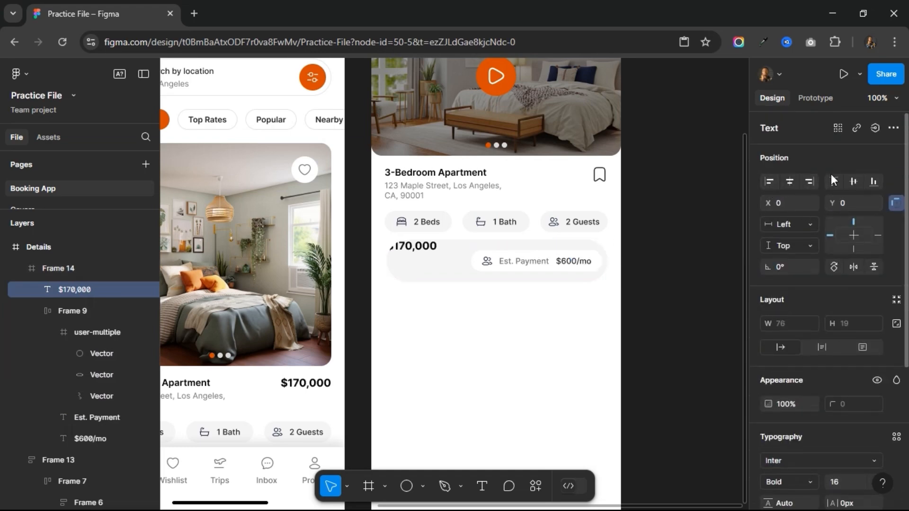
click(853, 181)
Add auto layout to the grey pill frame holding the price and the payment chip.
shift+click(488, 265)
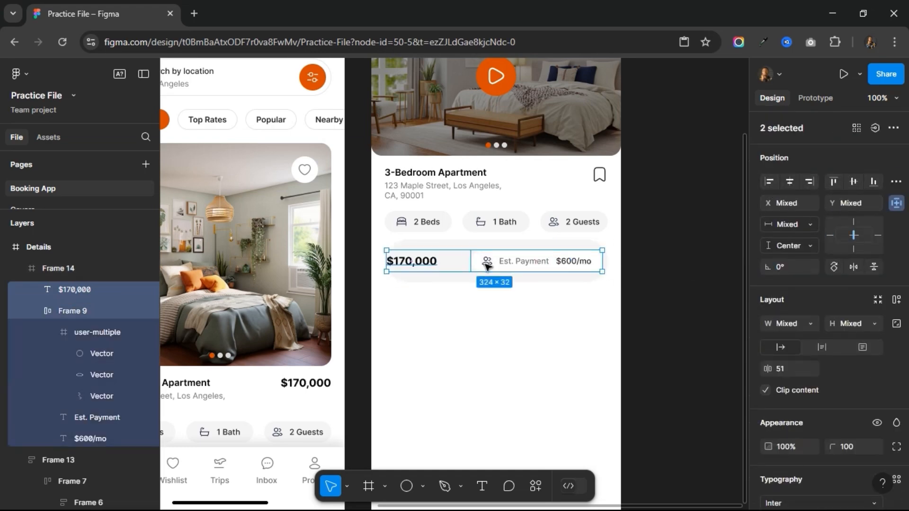
click(445, 281)
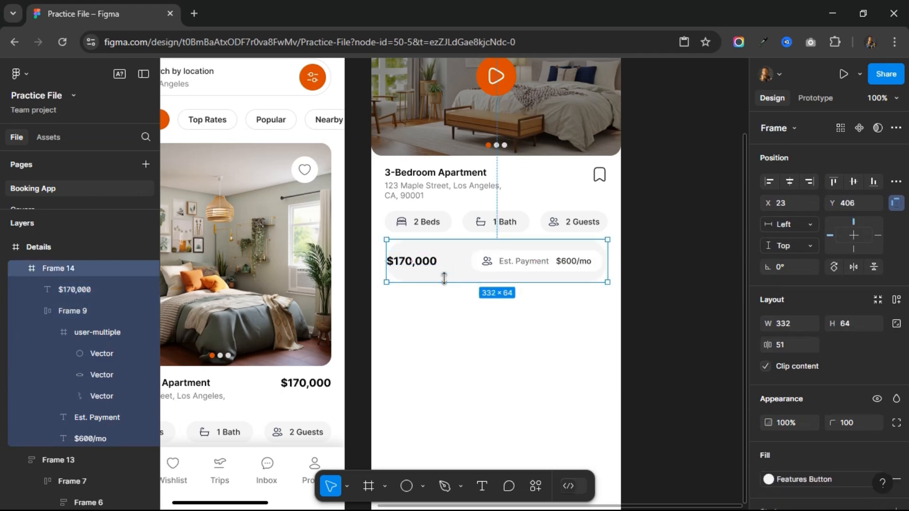
click(896, 299)
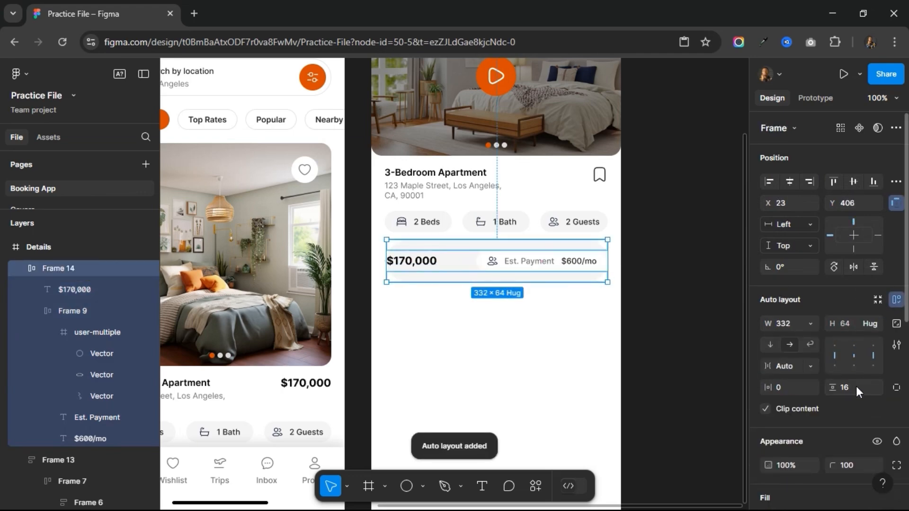
Set the grey pill frame's horizontal and vertical padding to 8.
click(789, 389)
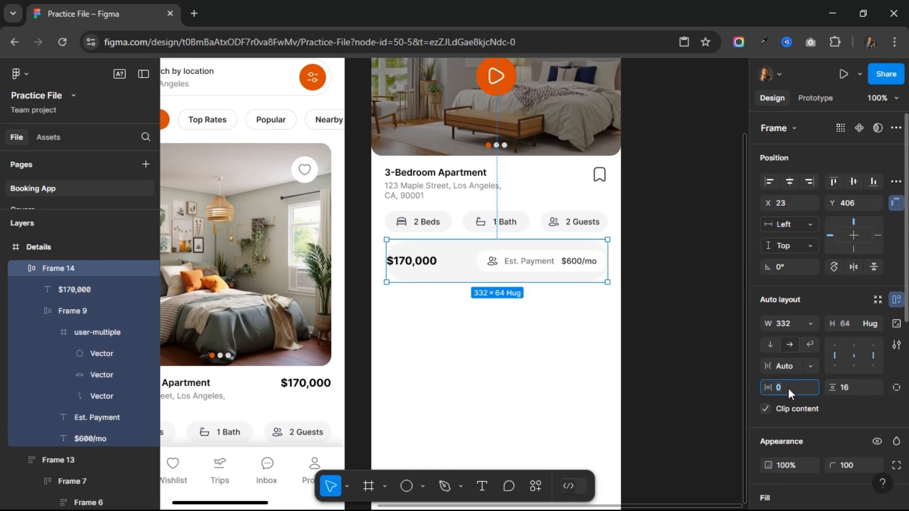
text(8)
click(850, 389)
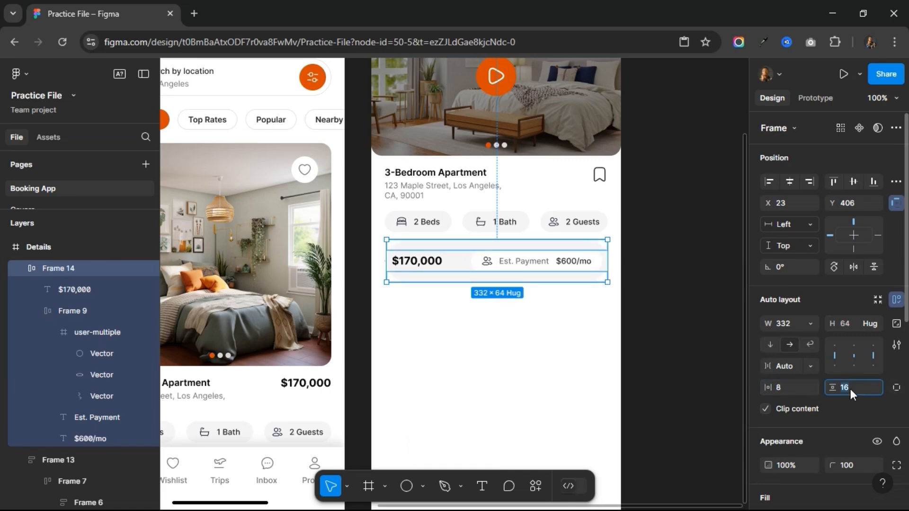
text(8)
key(Return)
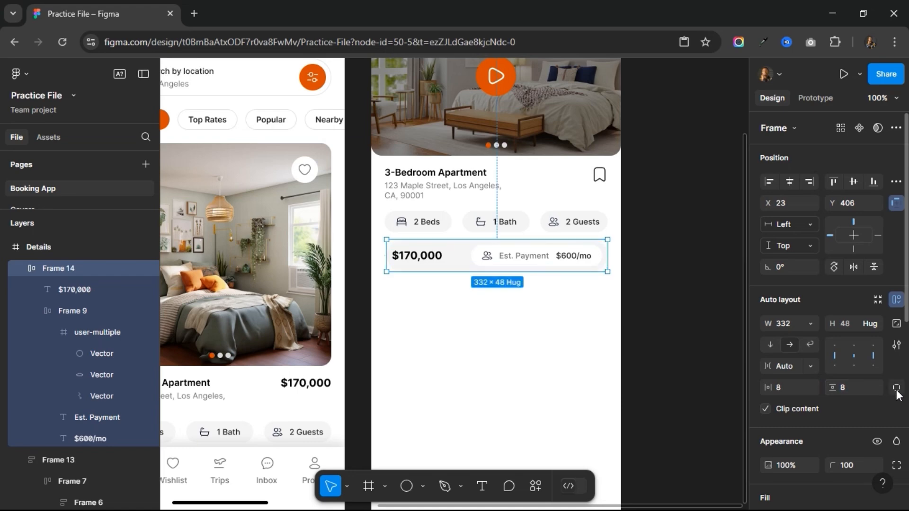
Set the grey pill frame's vertical and horizontal padding to 12.
click(851, 389)
key(Return)
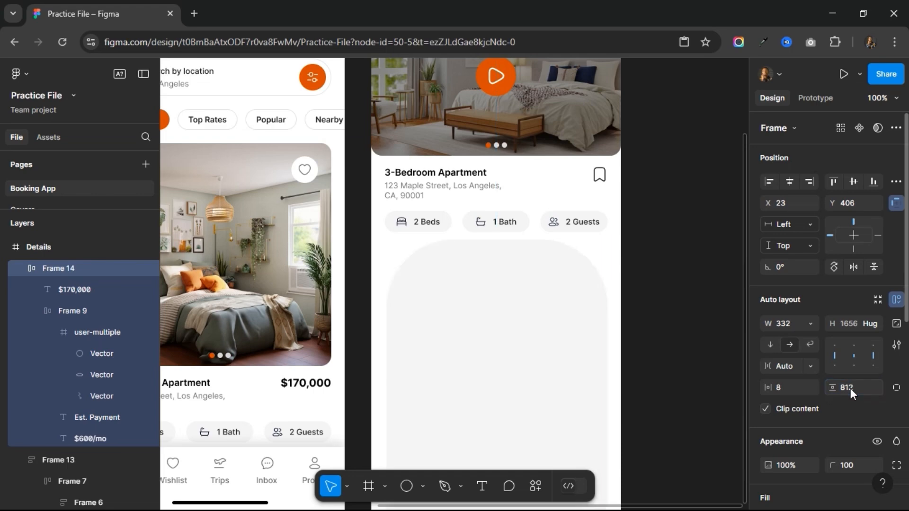
click(850, 389)
text(12)
key(Return)
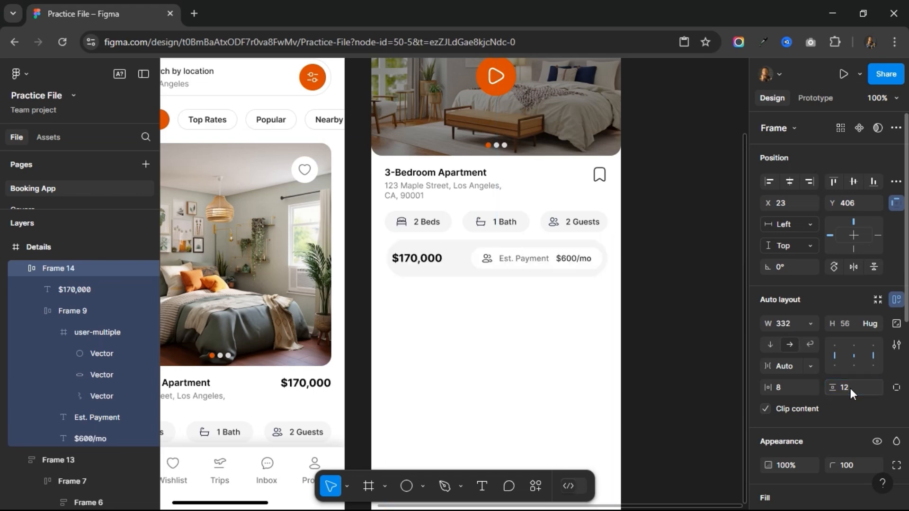
click(788, 387)
text(12)
key(Return)
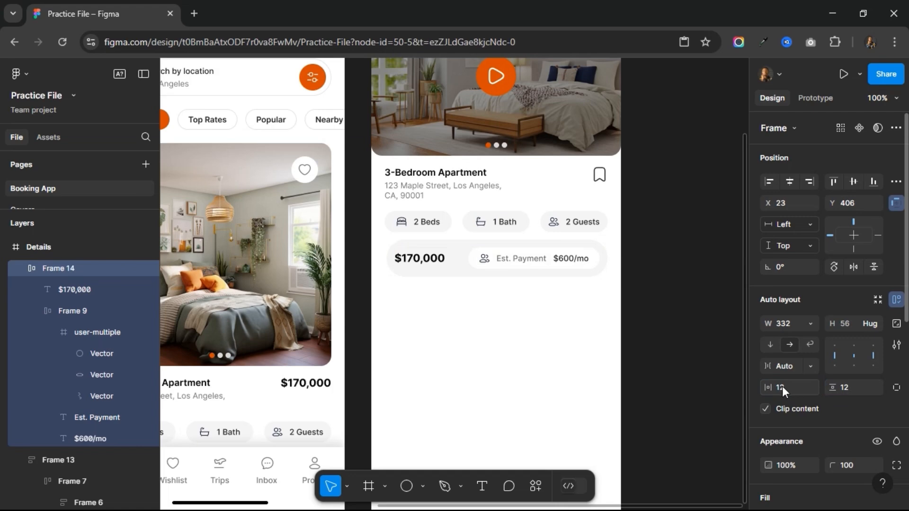
Set the grey pill frame's width to 335.
click(784, 328)
text(33)
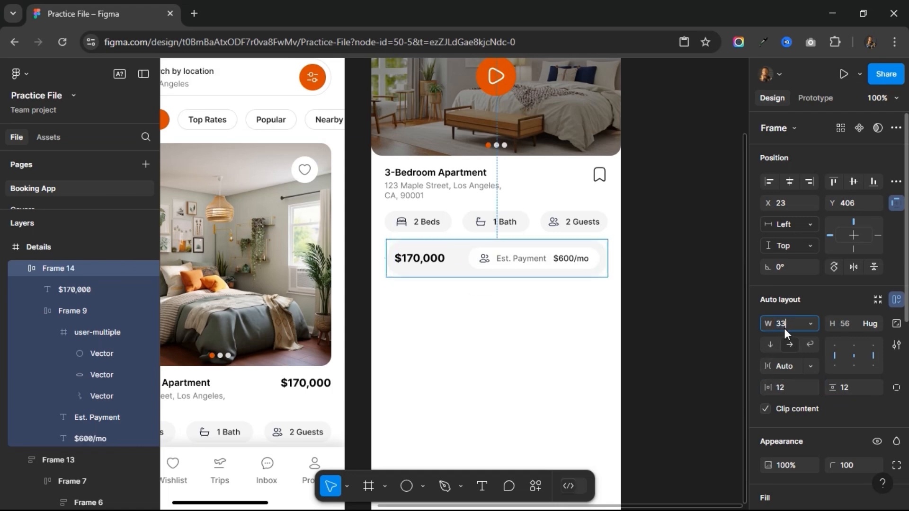
text(5)
key(Return)
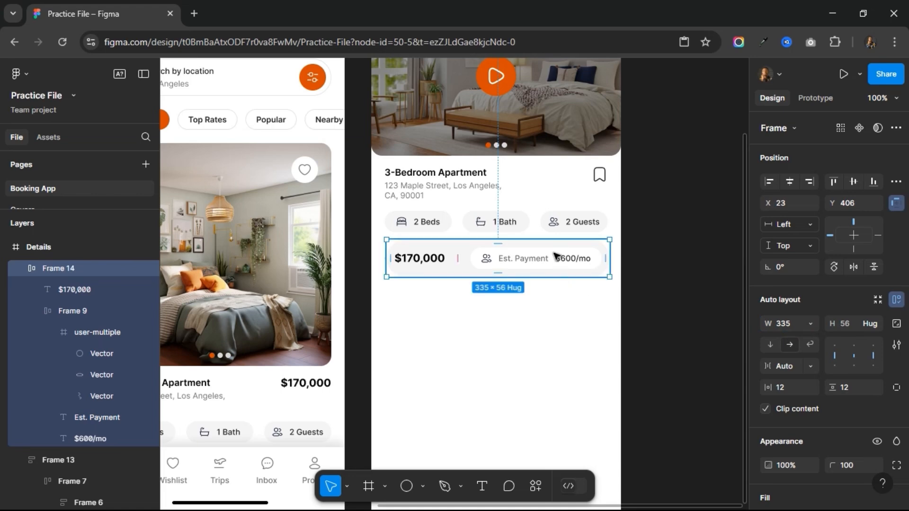
Set the grey pill frame's vertical and horizontal padding to 8.
click(849, 388)
text(8)
key(Return)
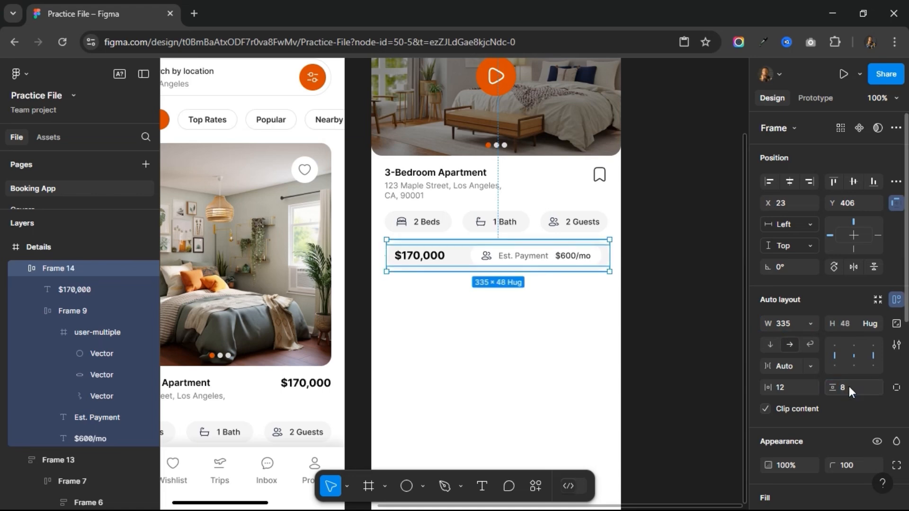
text(8)
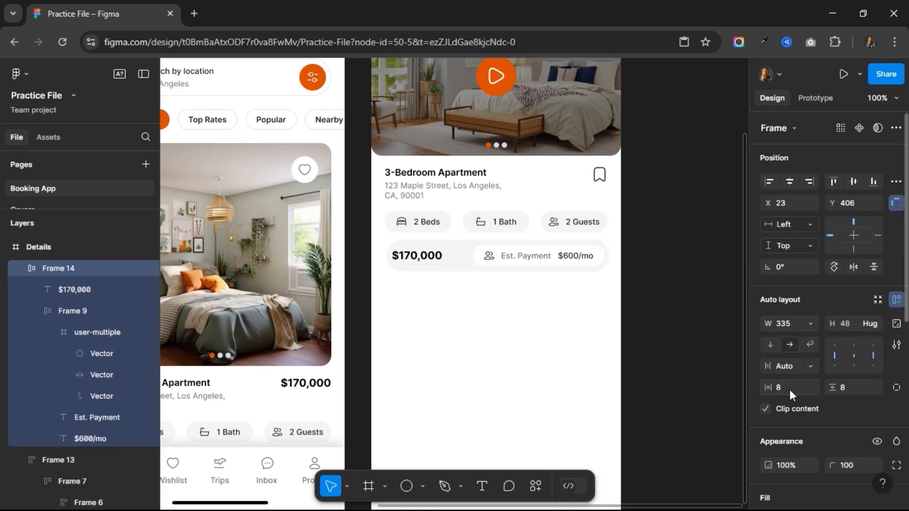
Give the grey pill frame individual paddings and set its left padding to 16.
click(896, 387)
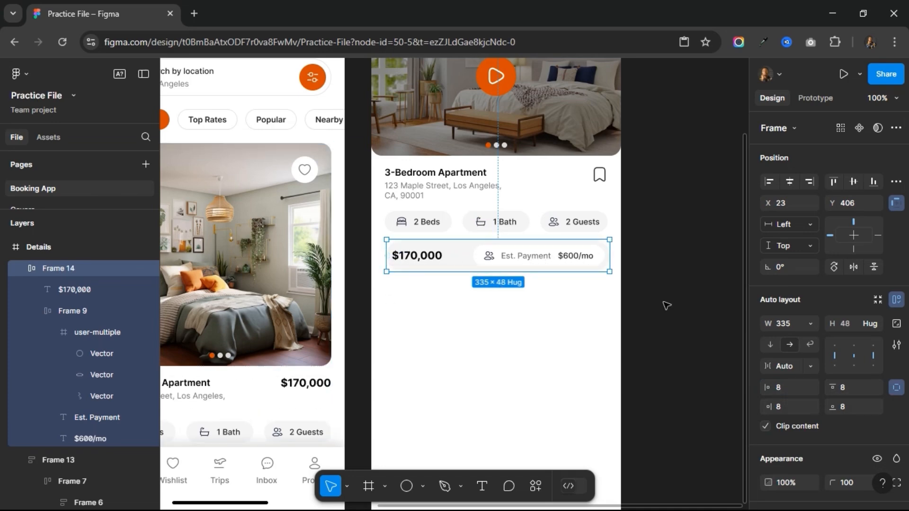
click(782, 392)
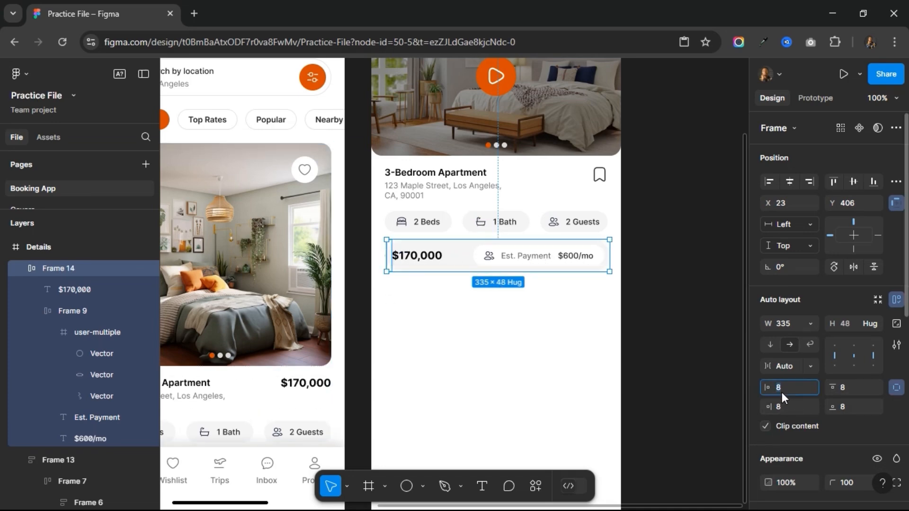
text(16)
key(Return)
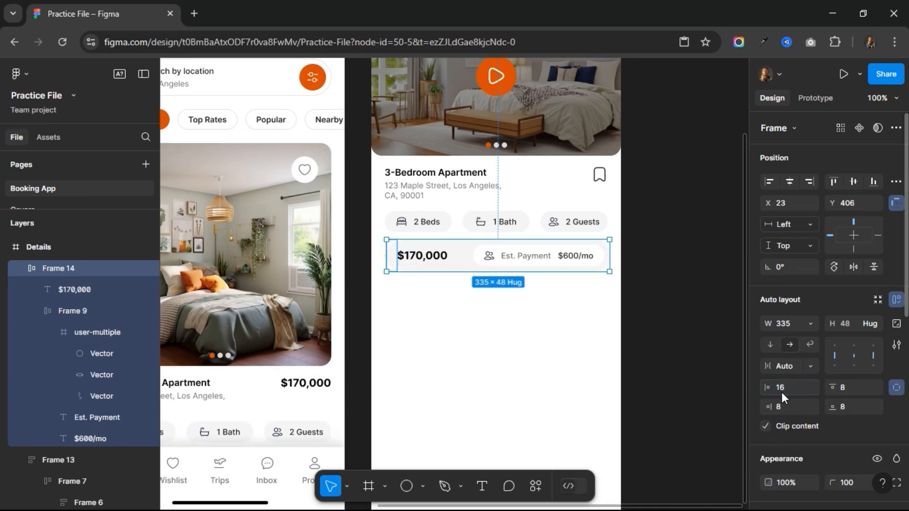
Set the vertical padding of the Est. Payment chip inside the grey pill to 12.
double_click(495, 260)
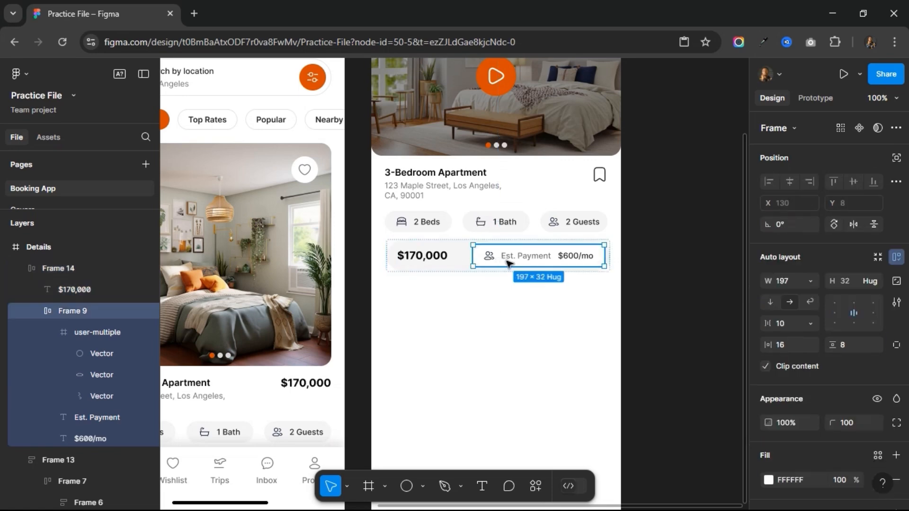
click(851, 343)
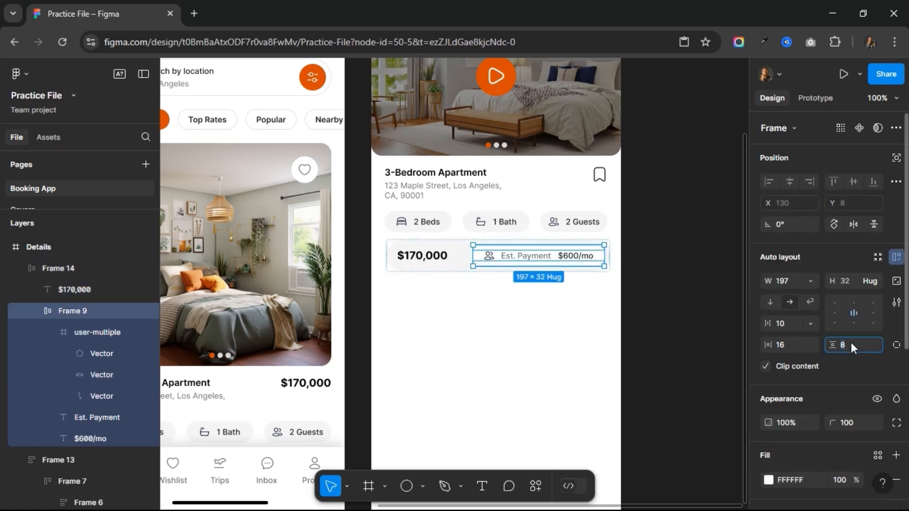
text(12)
key(Return)
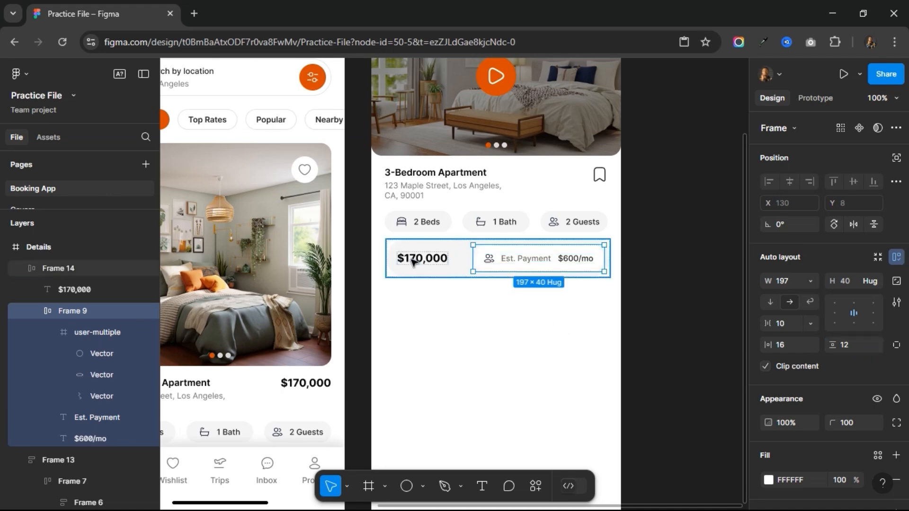
click(464, 258)
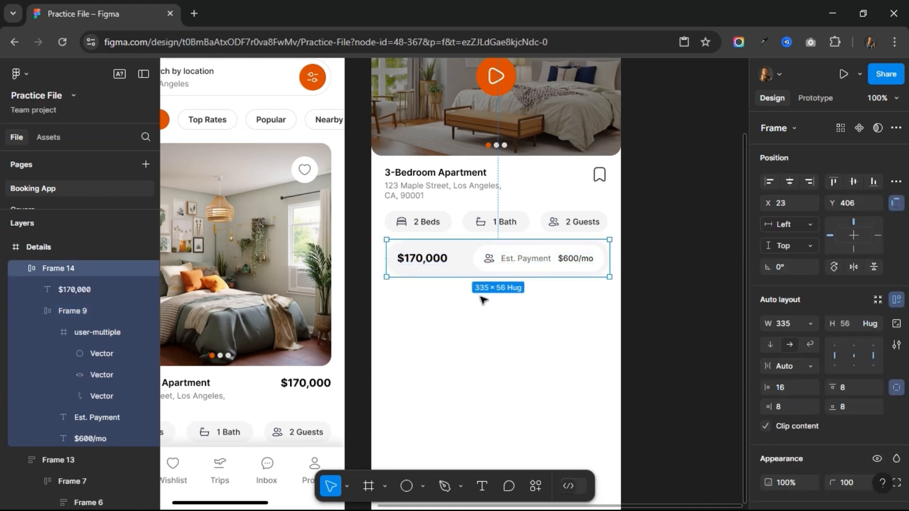
key(Escape)
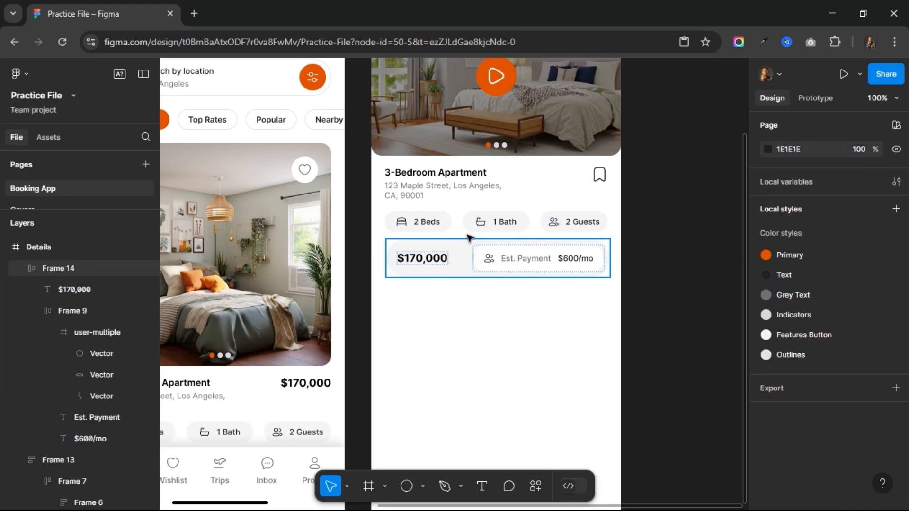
Nudge the grey pill down to Y 411, 16 px below the feature chips, and centre it horizontally on the Details screen.
click(469, 232)
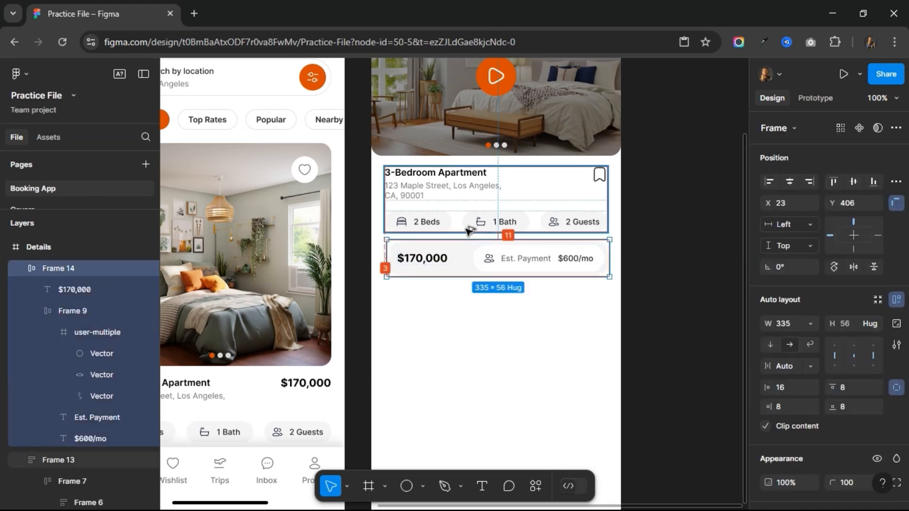
key(Down)
key(Down)
key(Down)
key(Down)
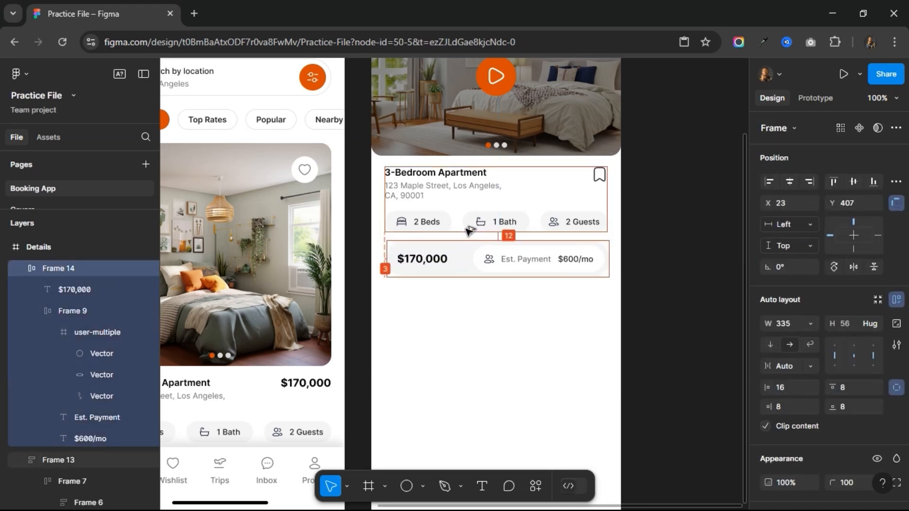
key(Down)
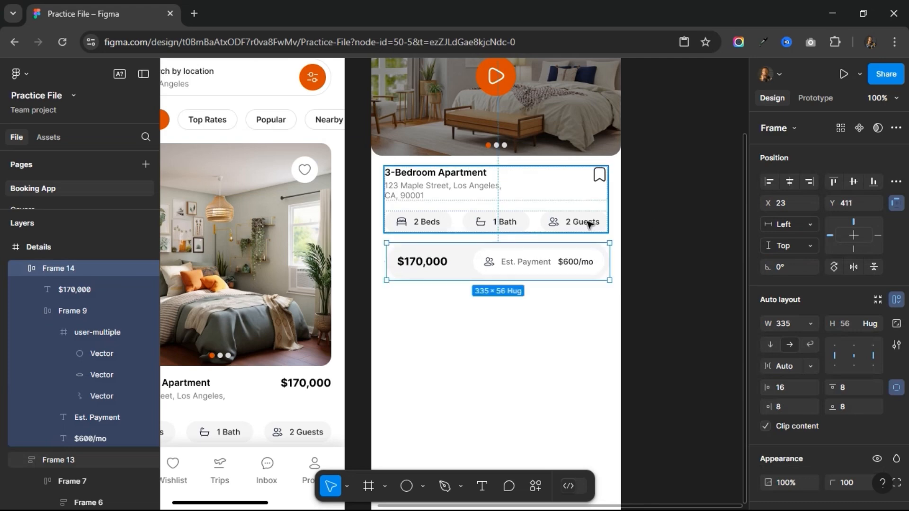
click(790, 184)
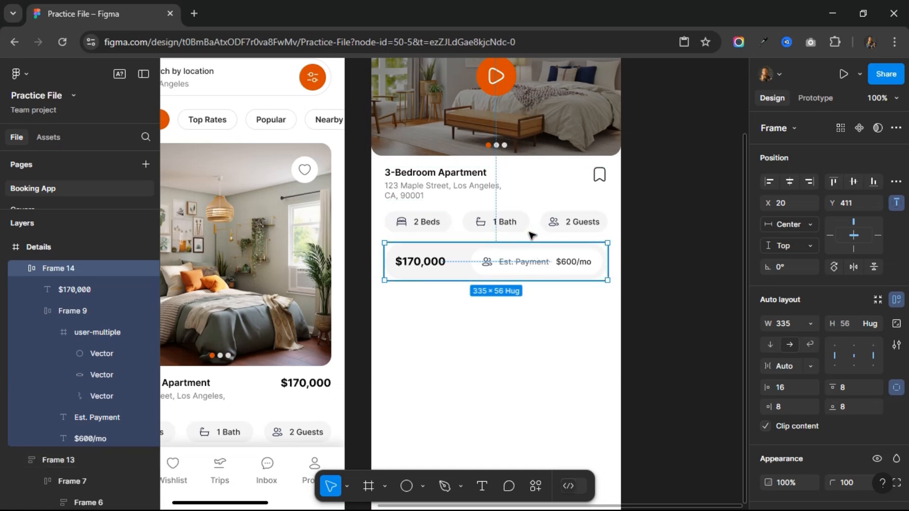
click(731, 284)
Nudge the grey pill down to Y 415, leaving a 20 px gap below the apartment info block.
scroll(731, 285, up, 2)
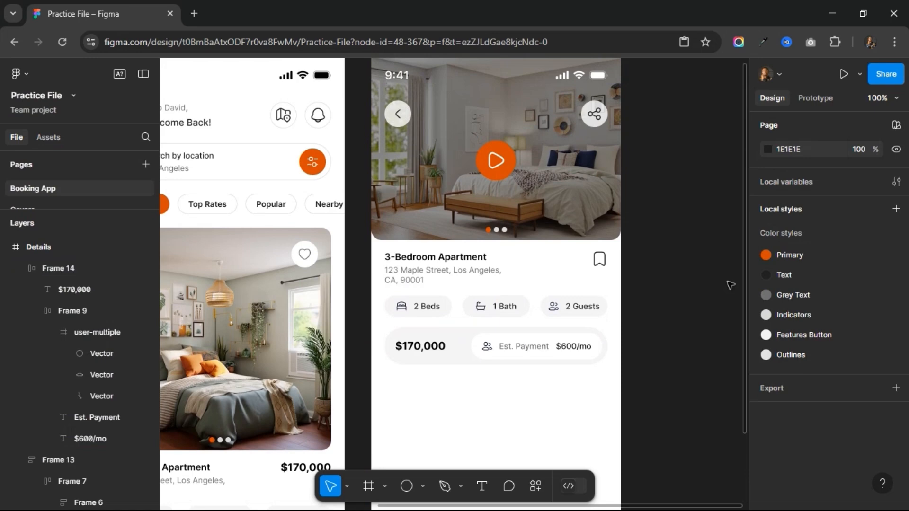
click(528, 361)
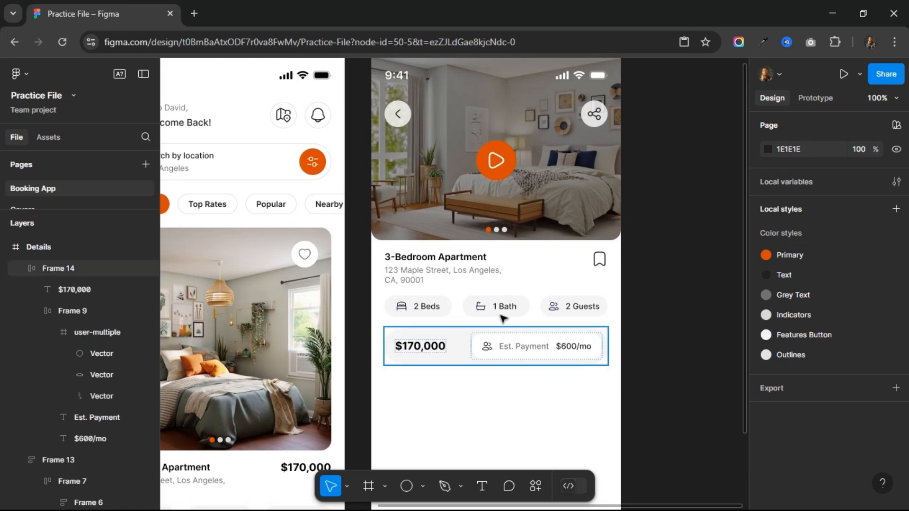
key(alt)
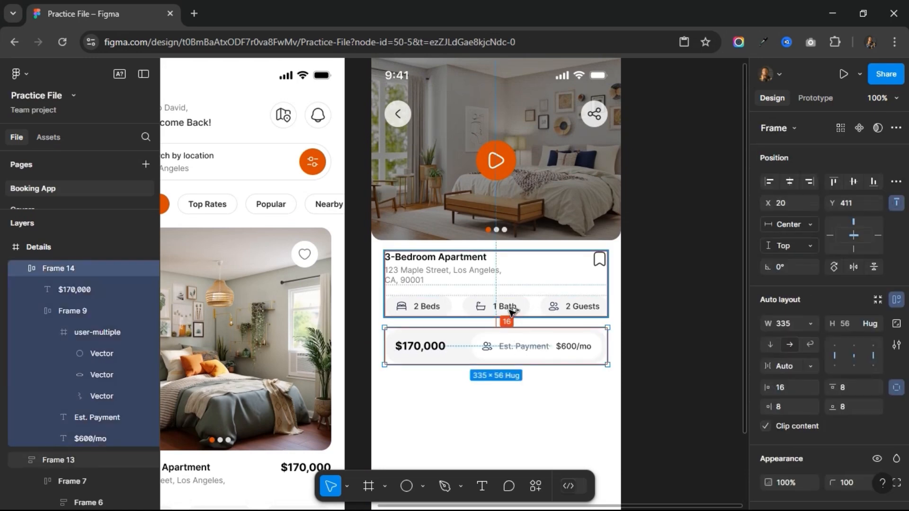
key(Down)
key(Down)
key(Down)
key(Down)
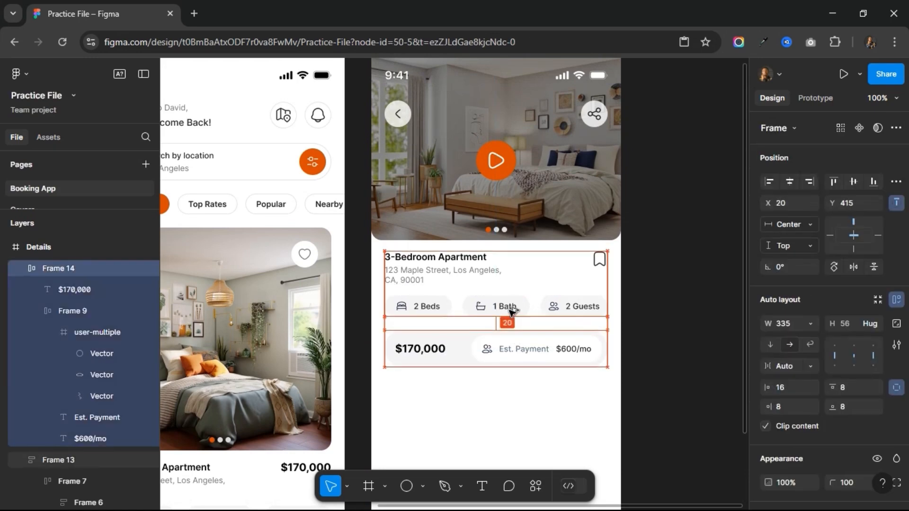
click(639, 298)
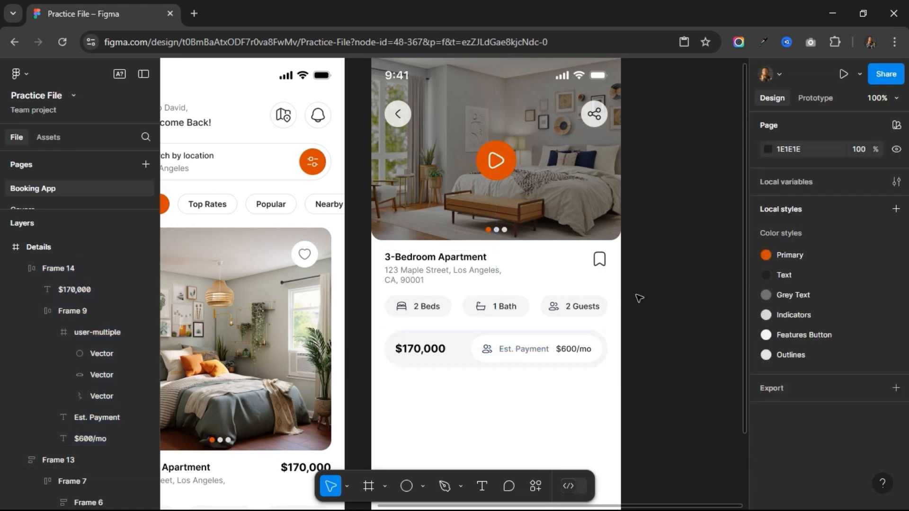
Select the user-multiple icon in the Est. Payment chip and launch the Hugeicons Pro icon library plugin.
scroll(639, 298, down, 2)
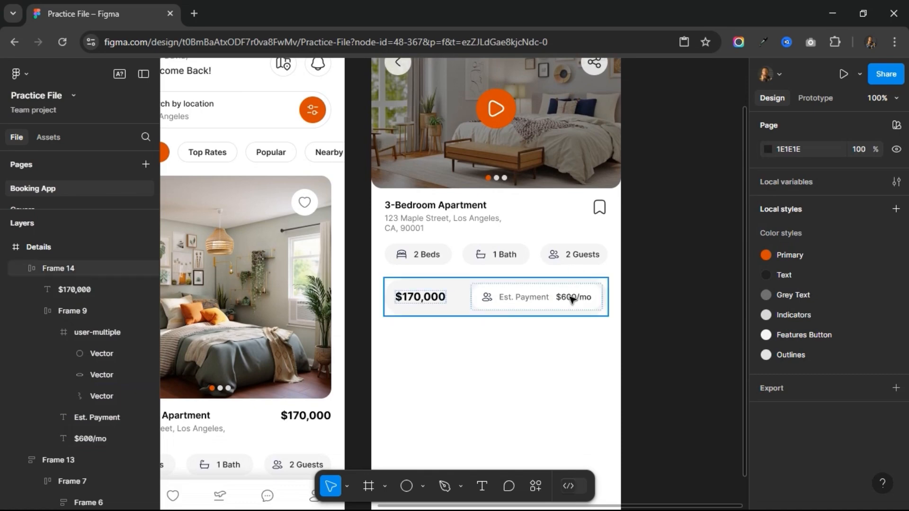
click(486, 301)
ctrl+click(487, 299)
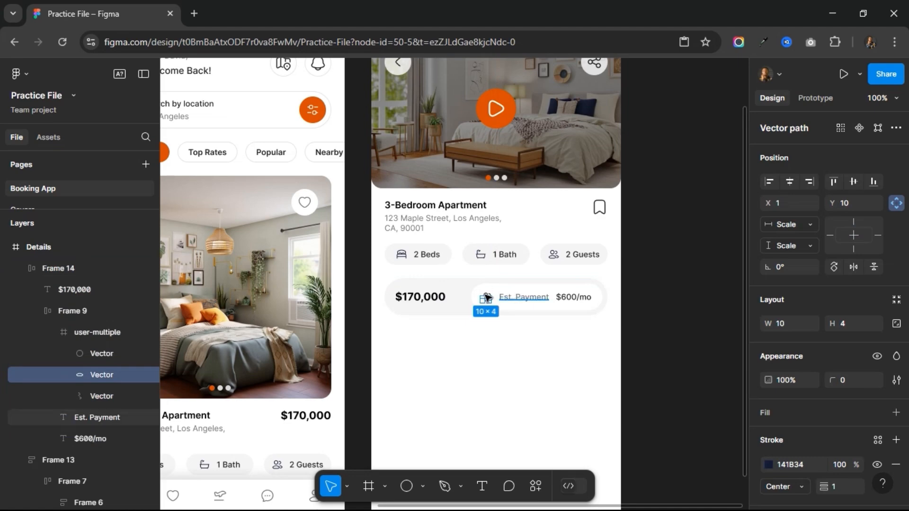
click(507, 297)
click(485, 297)
right_click(484, 296)
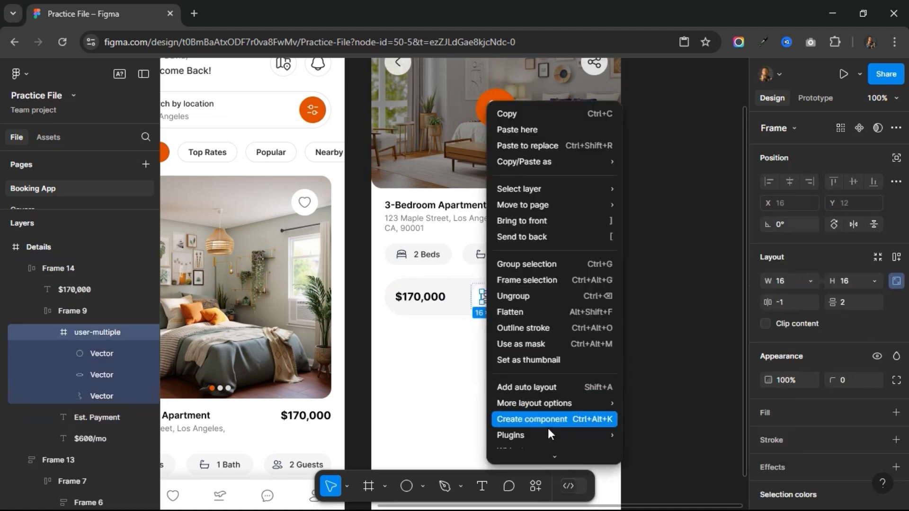
mouse_move(547, 428)
click(667, 334)
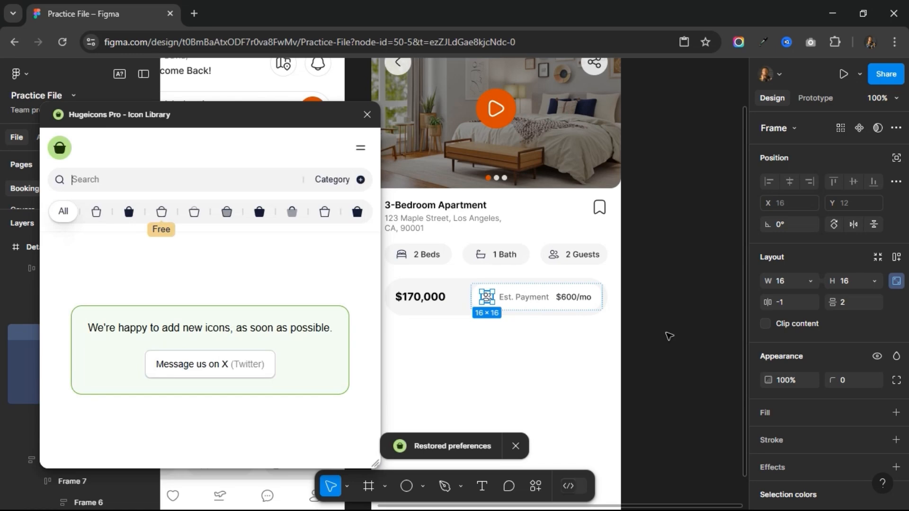
Find "info" among the free rounded stroke icons, swap the payment chip's icon for information-circle, and close the plugin.
click(156, 207)
click(139, 180)
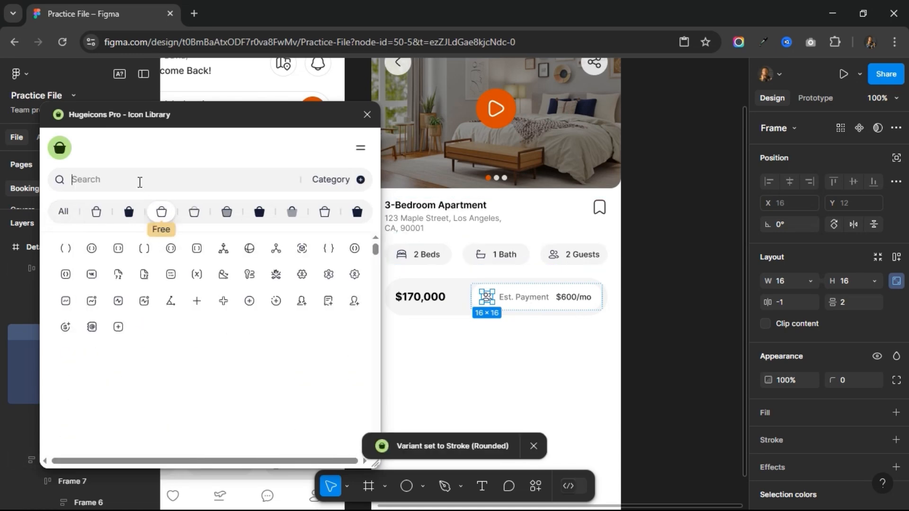
text(info)
click(65, 248)
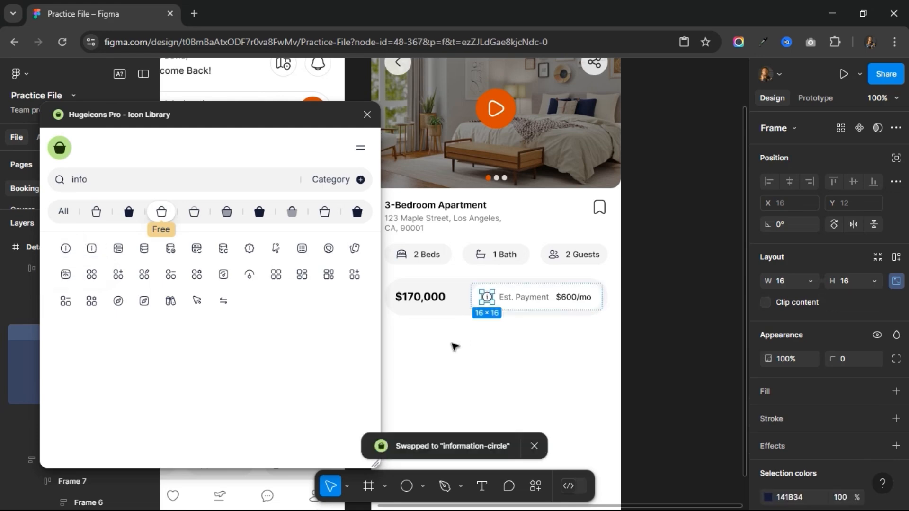
click(454, 346)
click(366, 115)
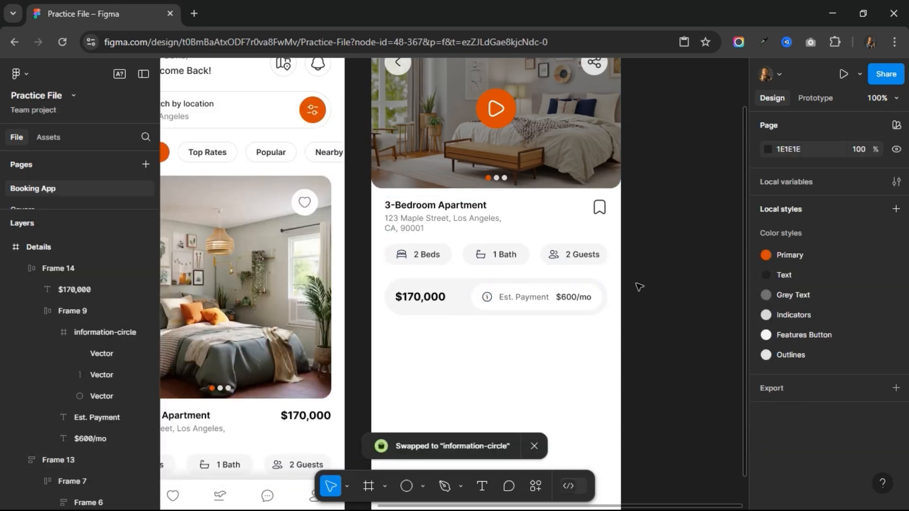
Add the text "Basic Info" below the grey pill on the Details screen.
scroll(639, 287, down, 4)
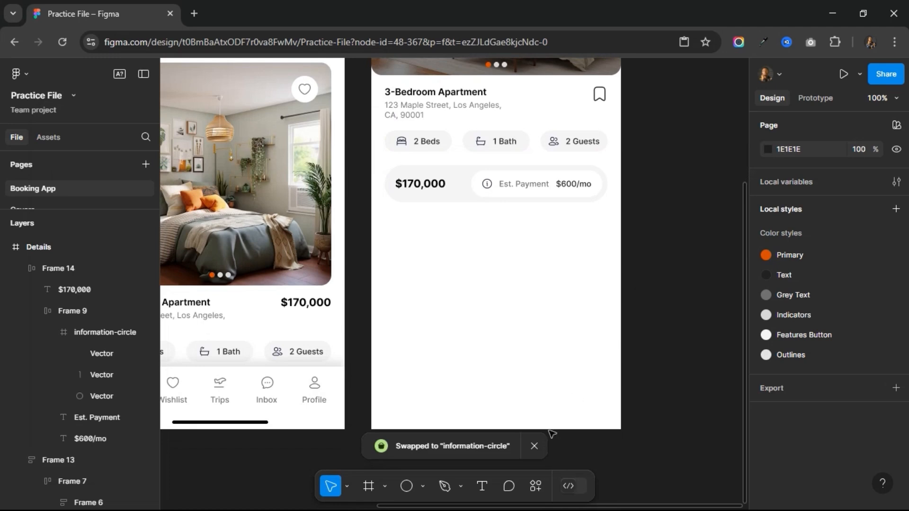
click(482, 487)
click(390, 228)
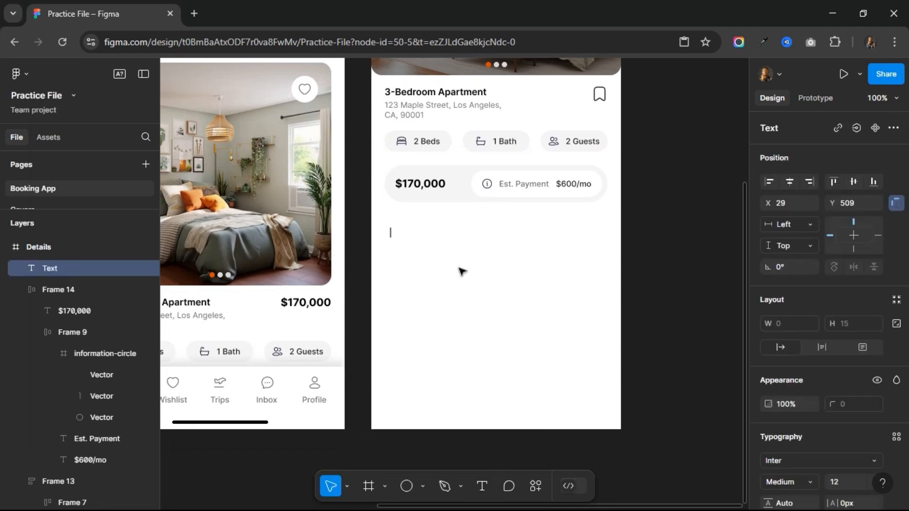
text(Basic Info)
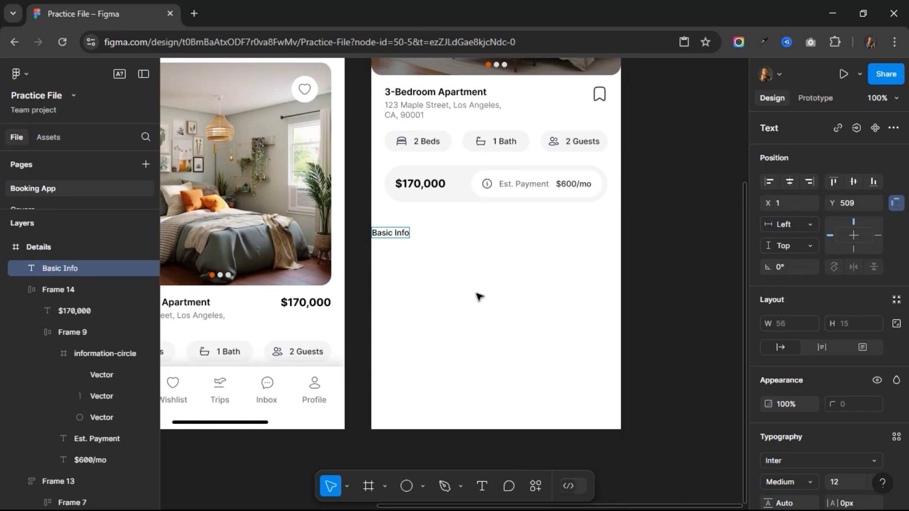
key(Escape)
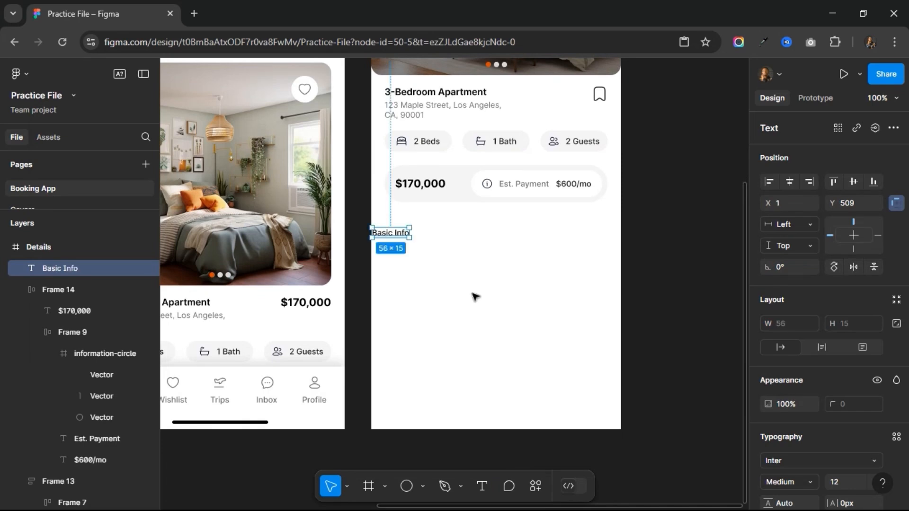
Set the "Basic Info" heading to font size 14 and Semi Bold weight.
click(840, 481)
text(14)
key(Return)
click(810, 479)
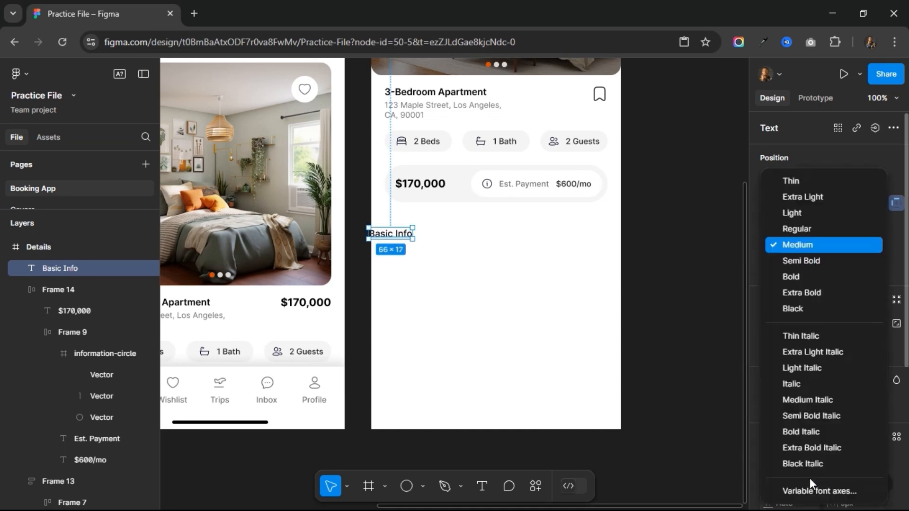
click(799, 258)
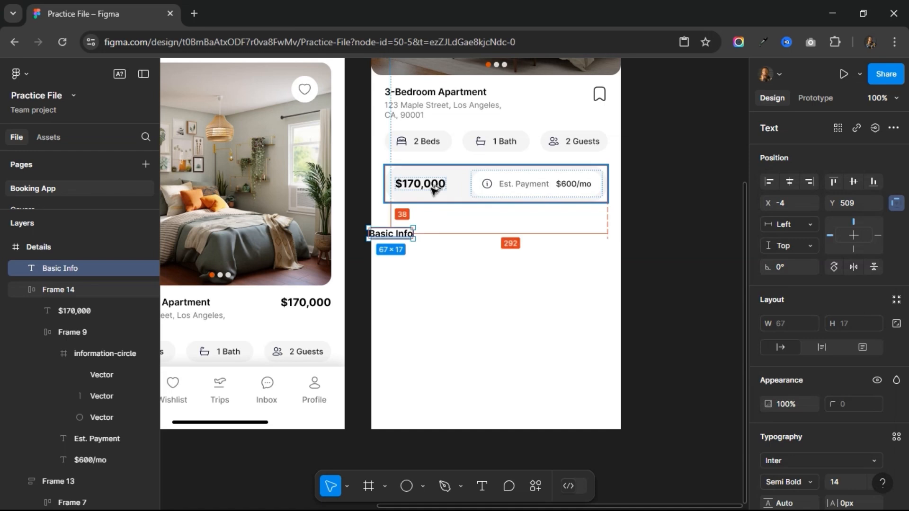
Nudge the "Basic Info" heading up to Y 495, closer to the grey pill.
key(shift+Up)
key(Up)
key(Up)
key(Up)
key(Up)
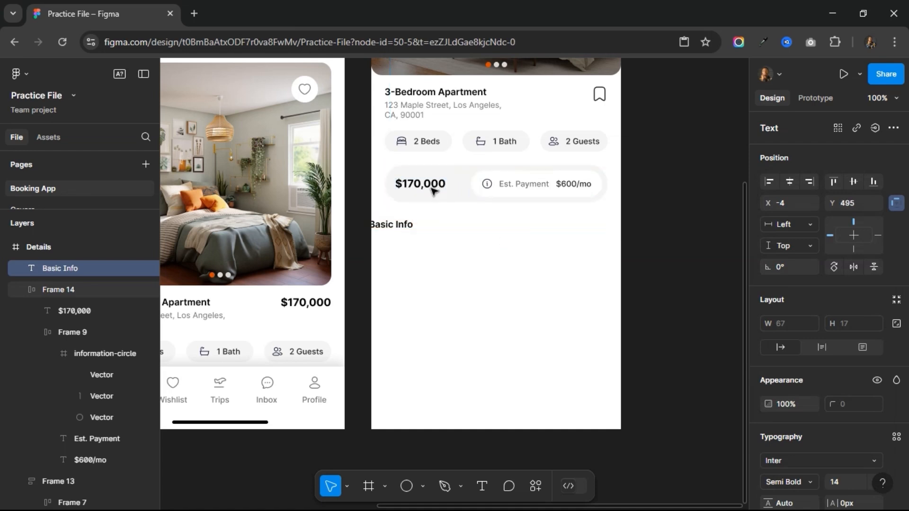
Align the "Basic Info" heading to the Details frame's left edge, then offset it to X 20.
click(763, 181)
key(shift+Right)
key(shift+Right)
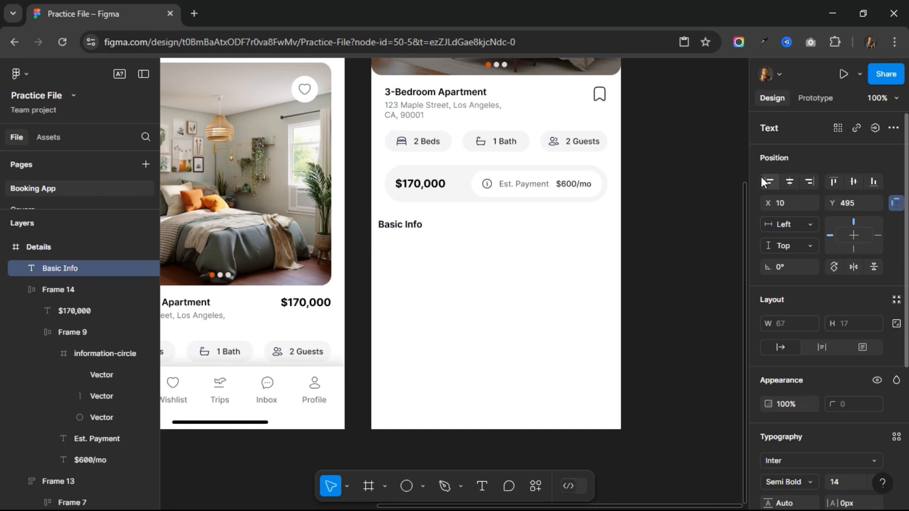
key(alt)
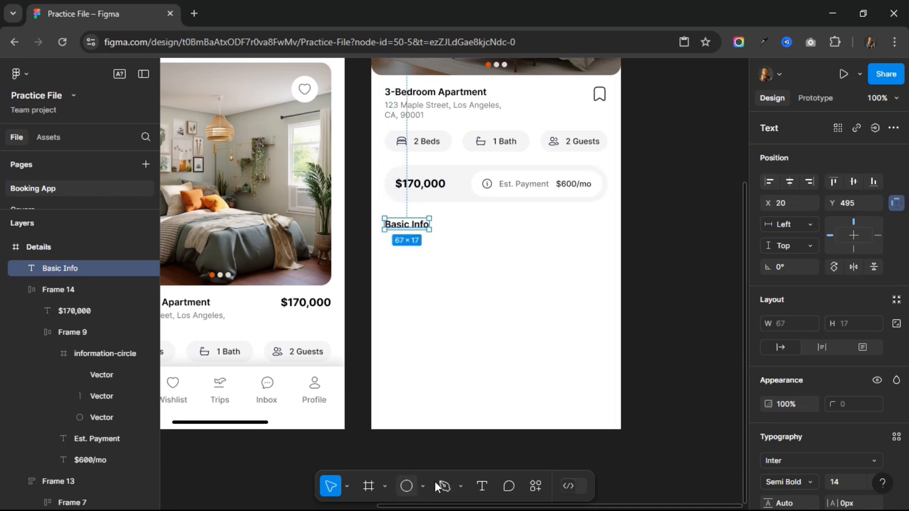
Add a text box about 332 × 103 below the "Basic Info" heading with the placeholder text "dkjfkdjfk".
click(478, 486)
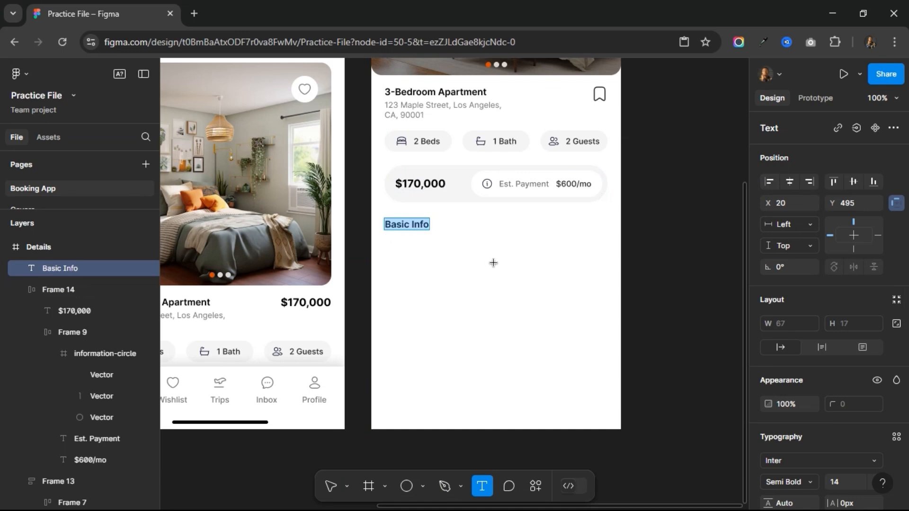
drag(386, 235, 609, 305)
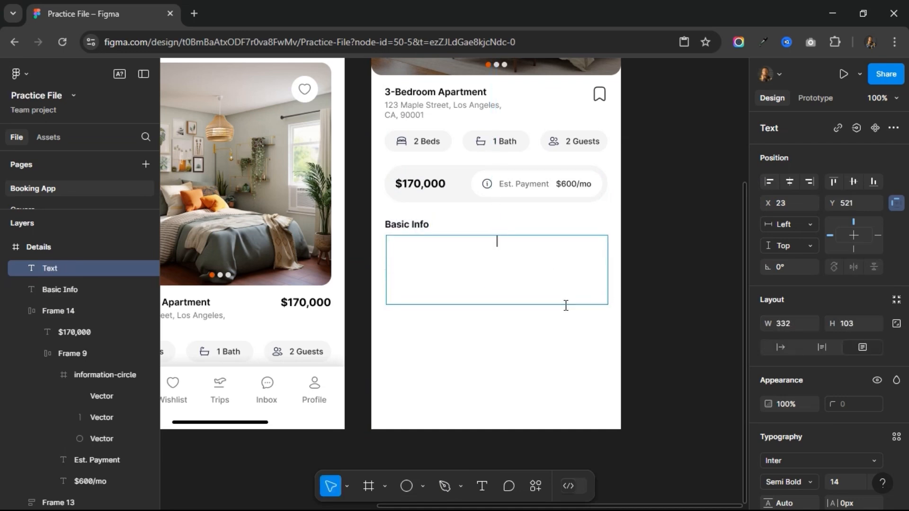
text(dkjfkdjfk)
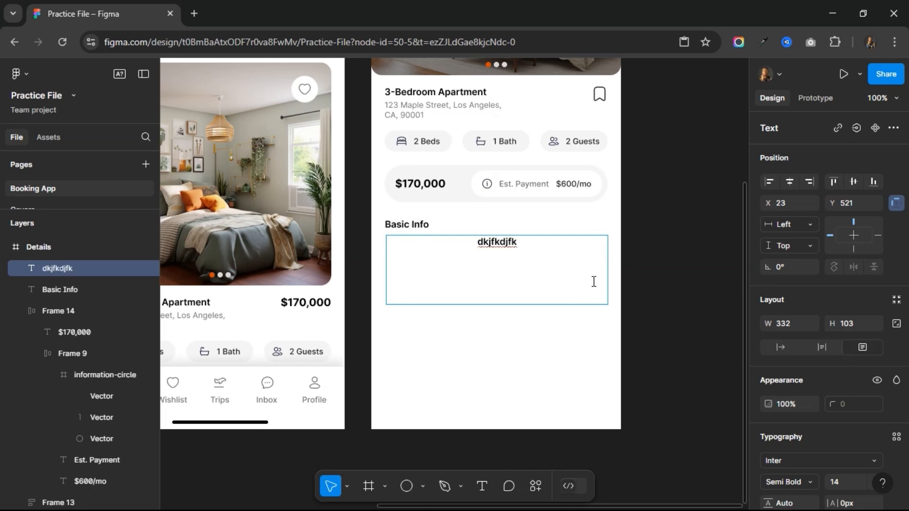
key(Escape)
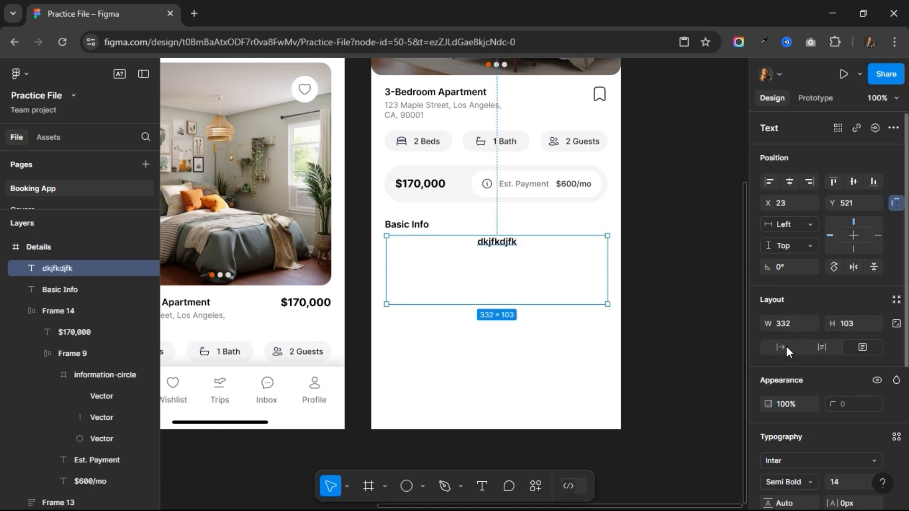
Style the placeholder text as left-aligned, size 12, Regular weight, with the Grey Text colour style.
scroll(795, 356, down, 3)
click(770, 366)
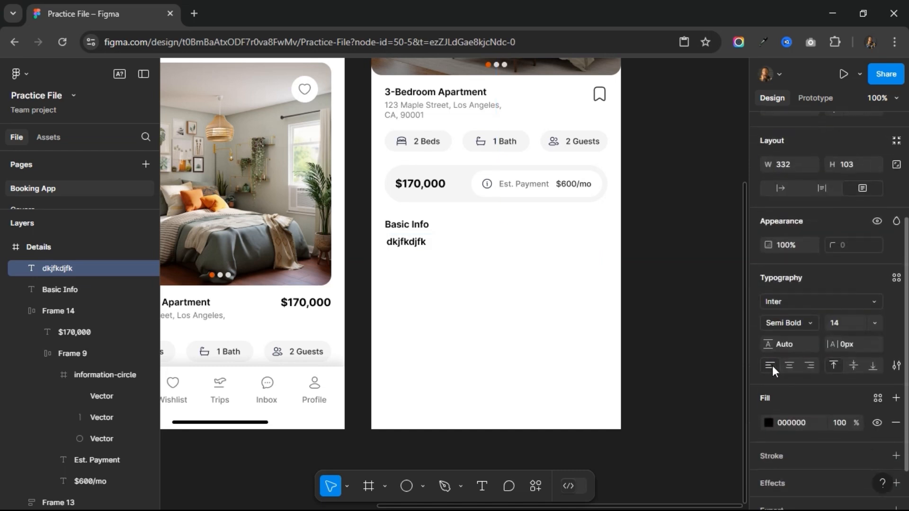
click(844, 327)
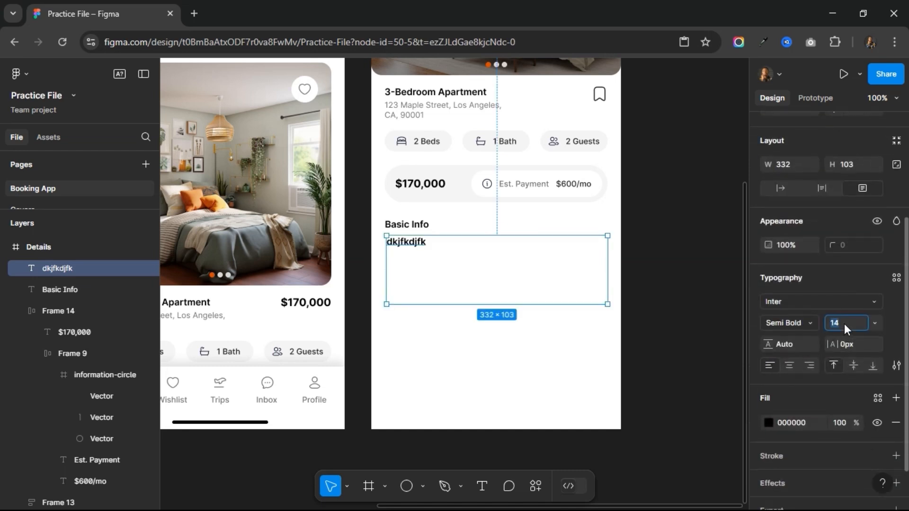
key(Return)
click(814, 318)
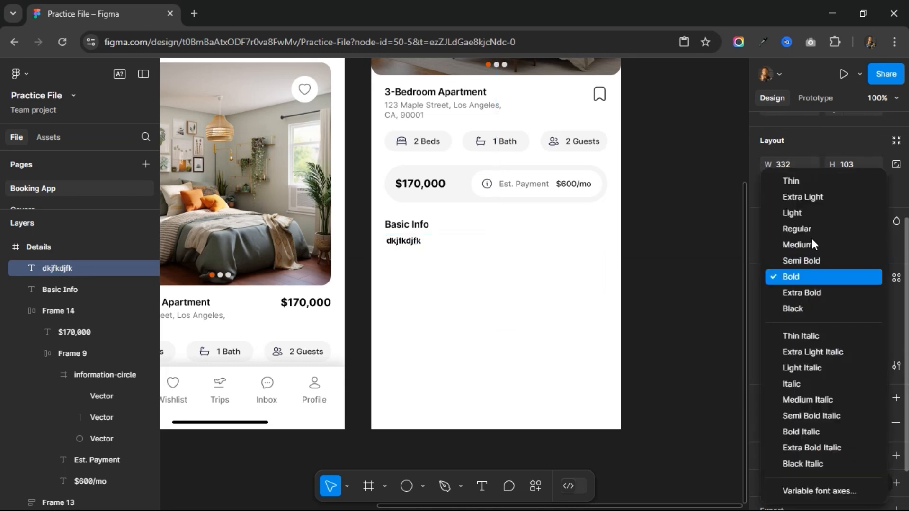
click(811, 231)
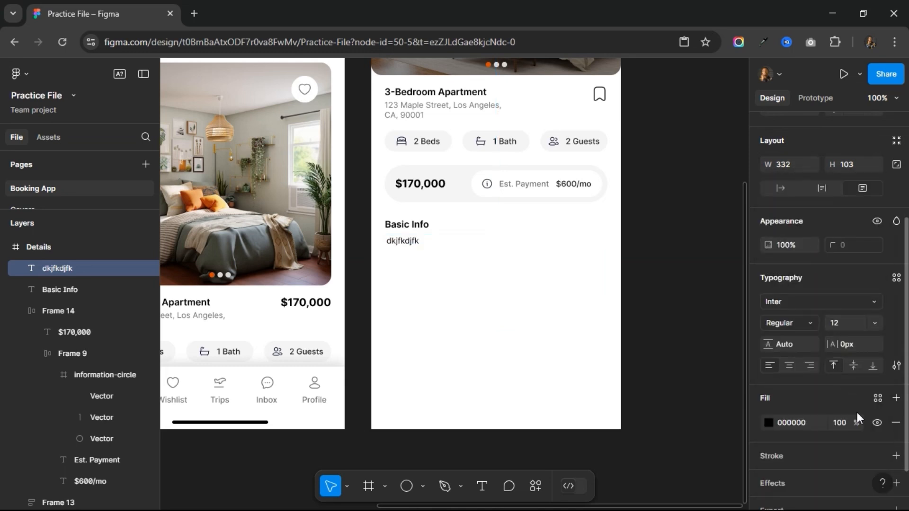
click(879, 399)
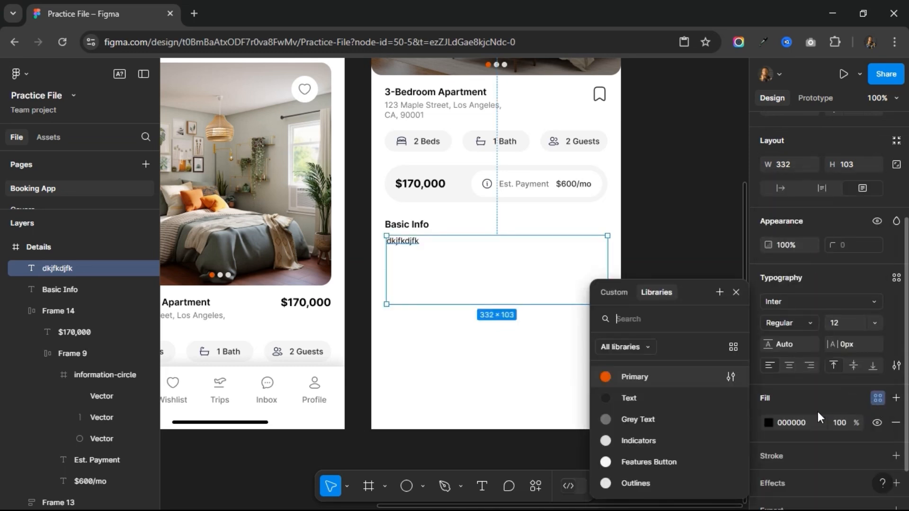
click(680, 425)
Replace the placeholder with 5 sentences generated by the Lorem Ipsum plugin, and shrink the text box's height to fit.
right_click(493, 293)
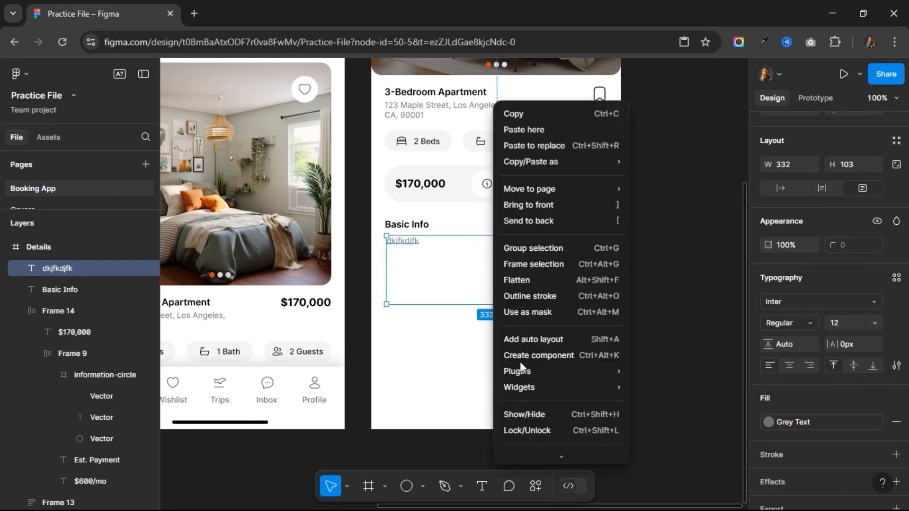
mouse_move(540, 374)
click(663, 322)
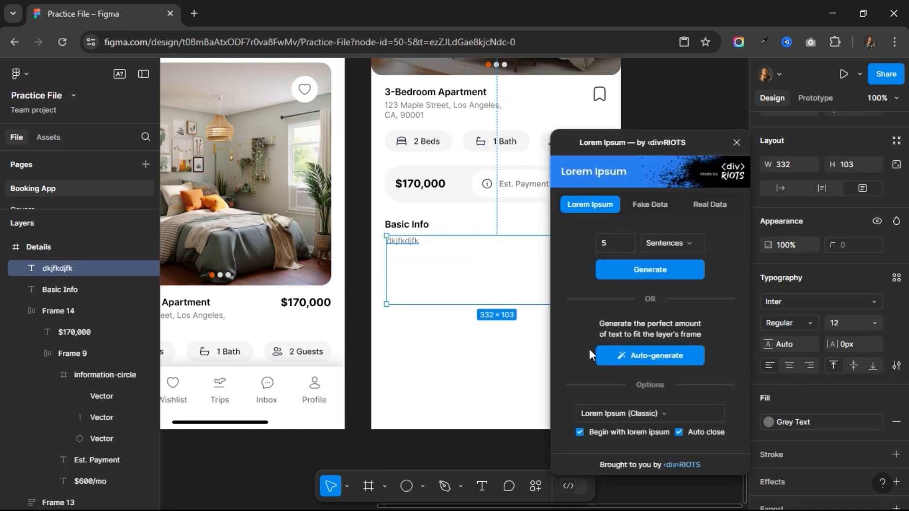
scroll(488, 322, right, 3)
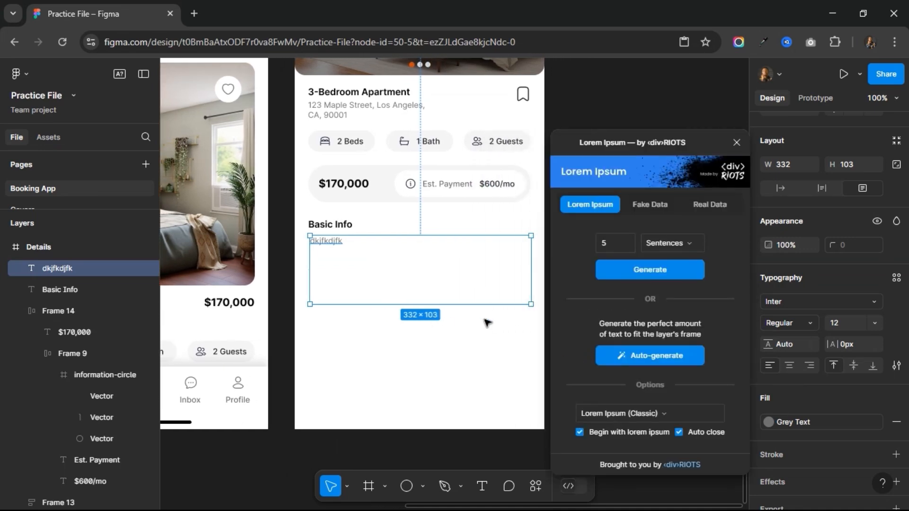
double_click(340, 242)
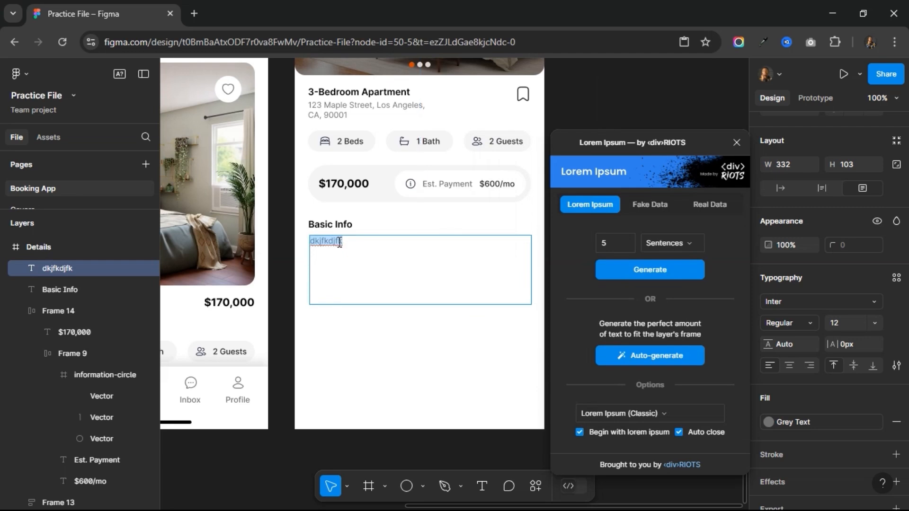
click(650, 269)
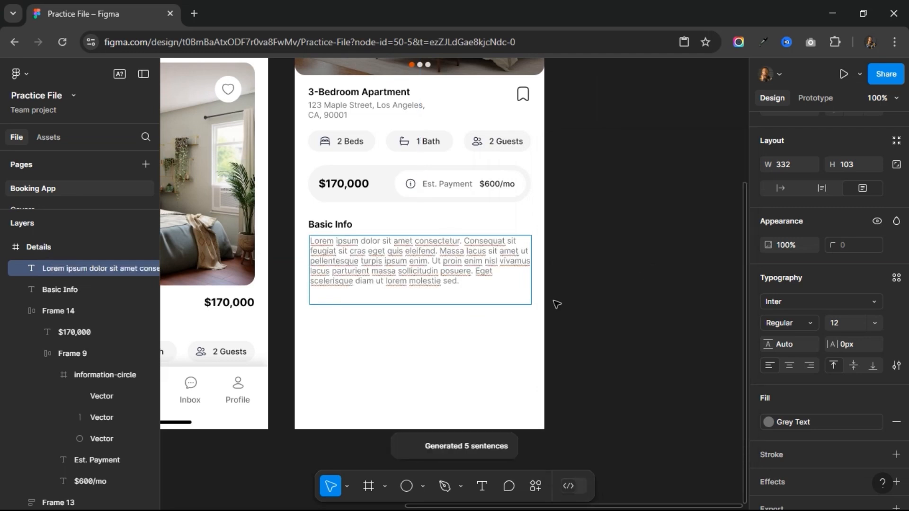
key(Escape)
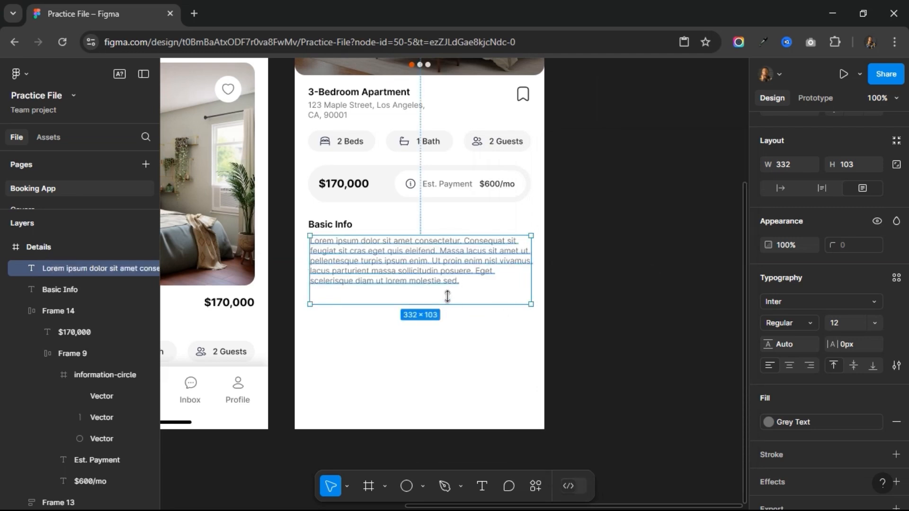
double_click(448, 293)
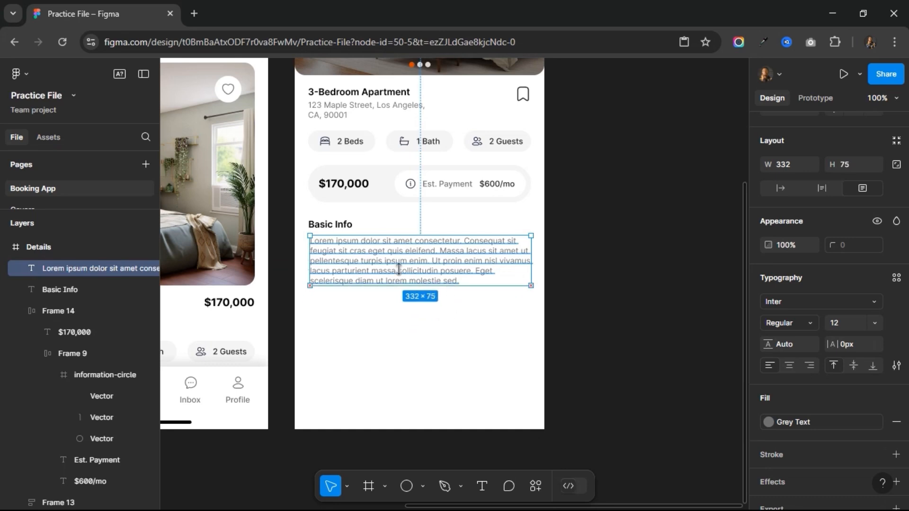
Combine the "Basic Info" heading and its paragraph in a vertical auto layout with a spacing of 12.
shift+click(340, 225)
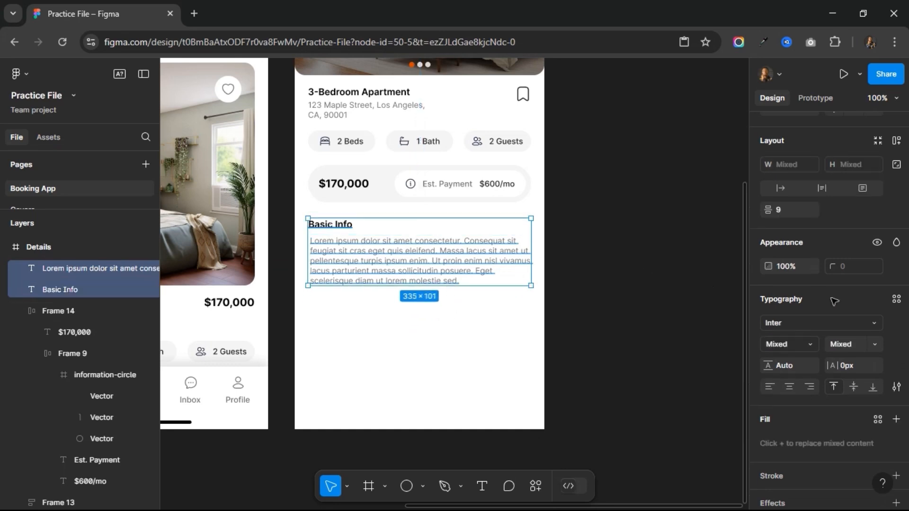
scroll(885, 263, up, 3)
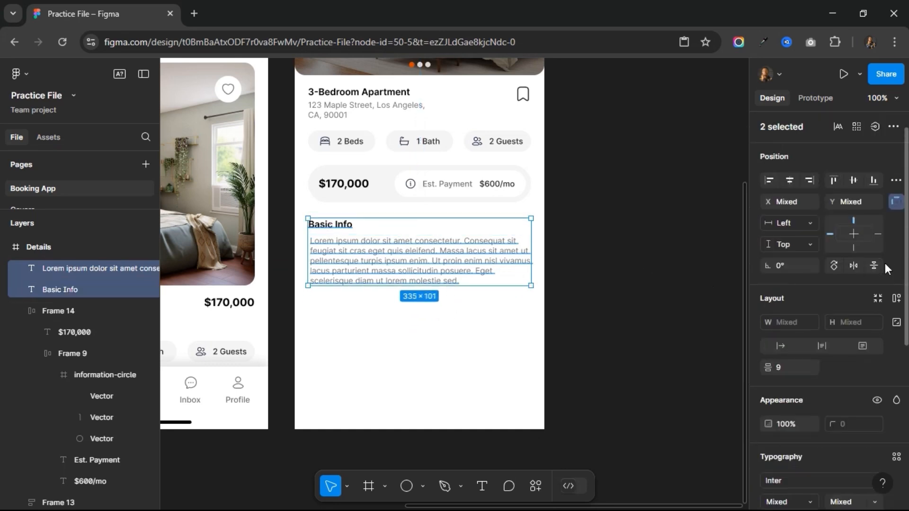
click(897, 299)
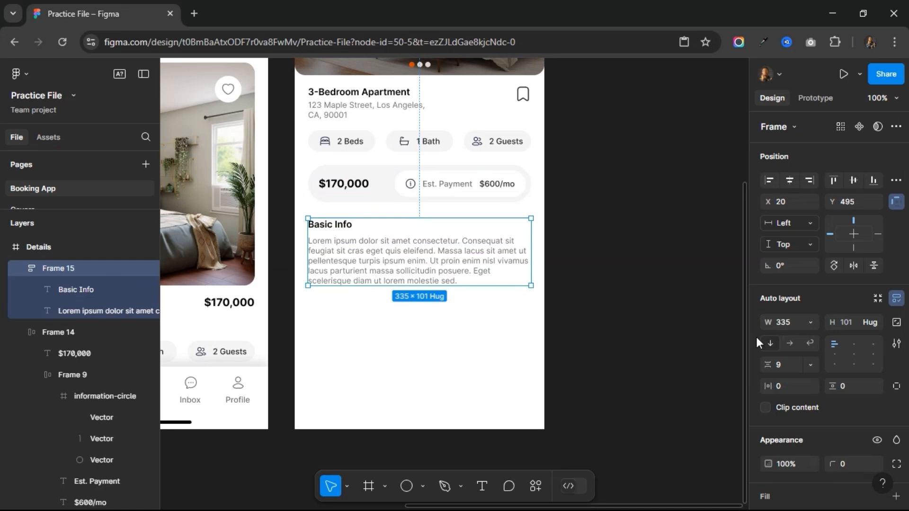
click(783, 363)
text(12)
key(Return)
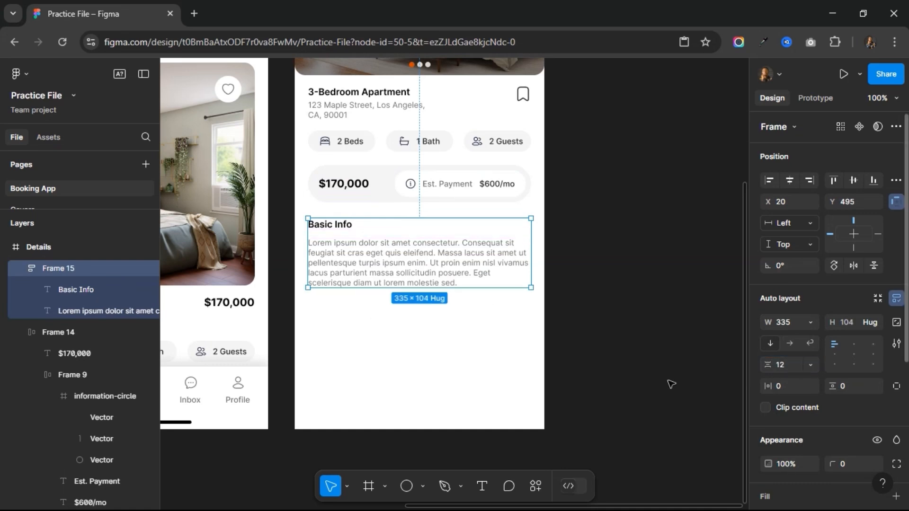
click(414, 341)
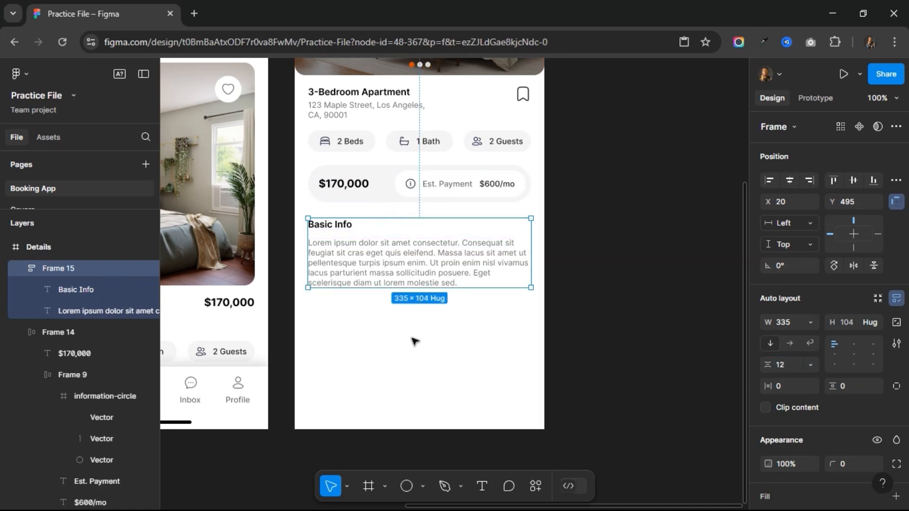
Copy the Profile & Icons row from the header of the Explore screen.
key(ctrl+minus)
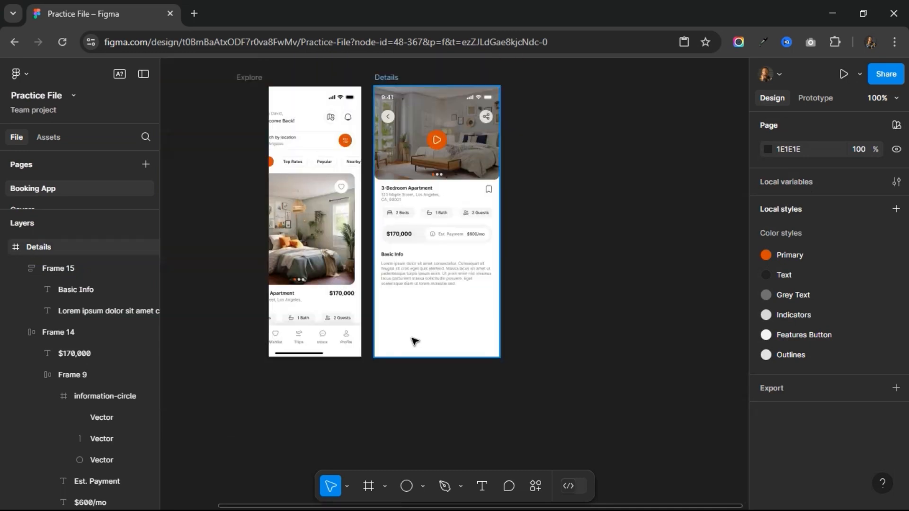
click(277, 121)
click(277, 122)
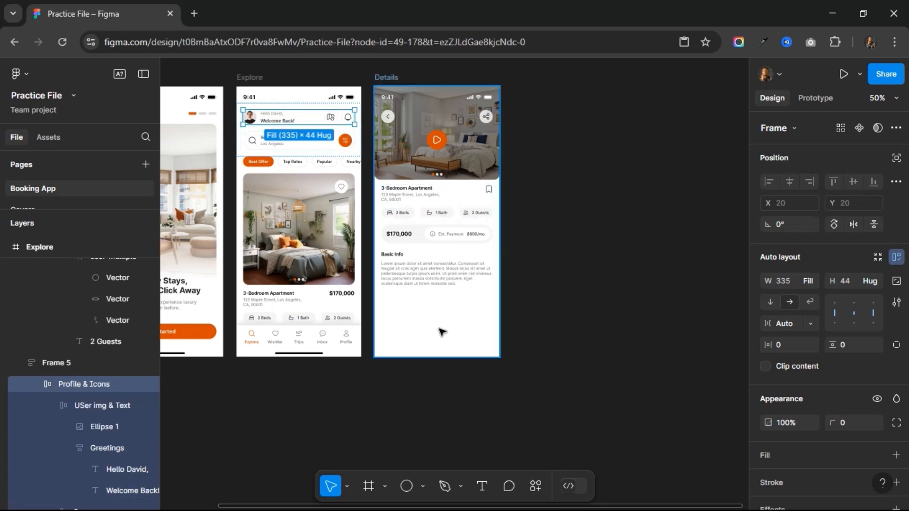
key(shift+0)
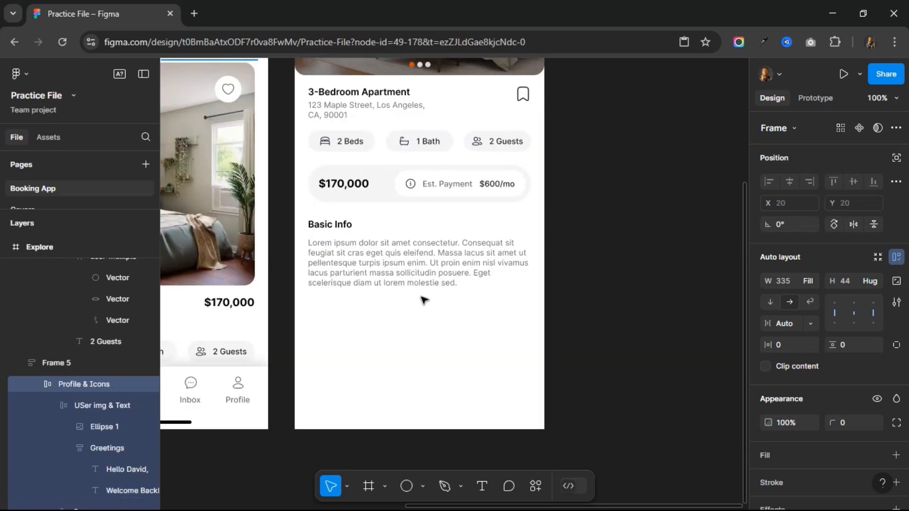
Draw an ellipse about 64 × 33 below the Basic Info paragraph, replace it with the copied profile row, and centre the row horizontally.
click(406, 486)
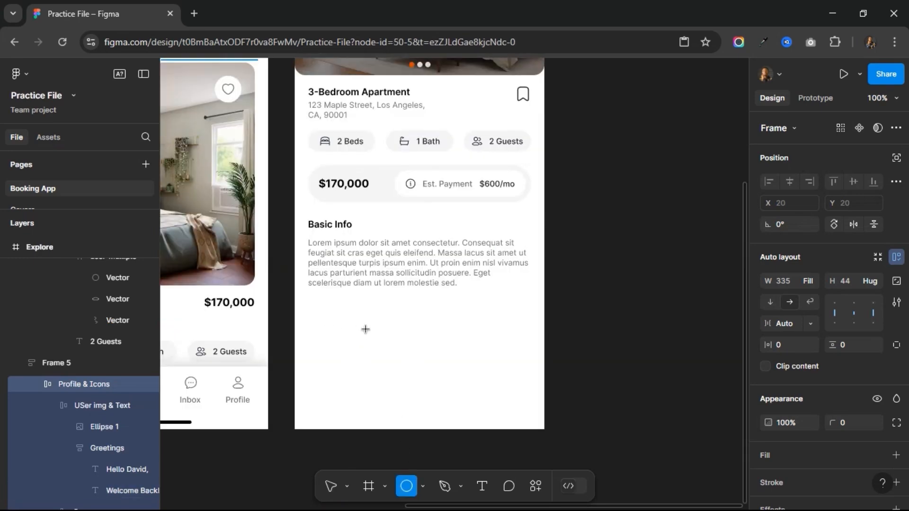
drag(323, 308, 366, 329)
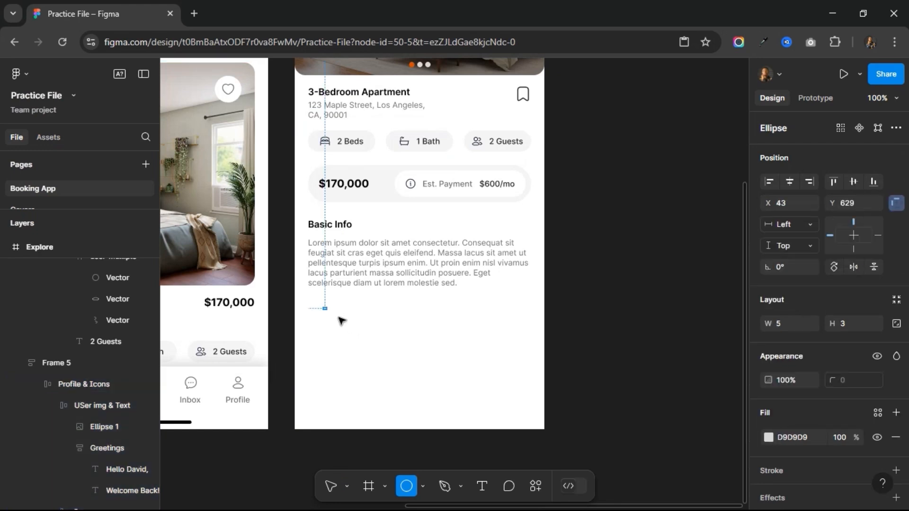
right_click(340, 320)
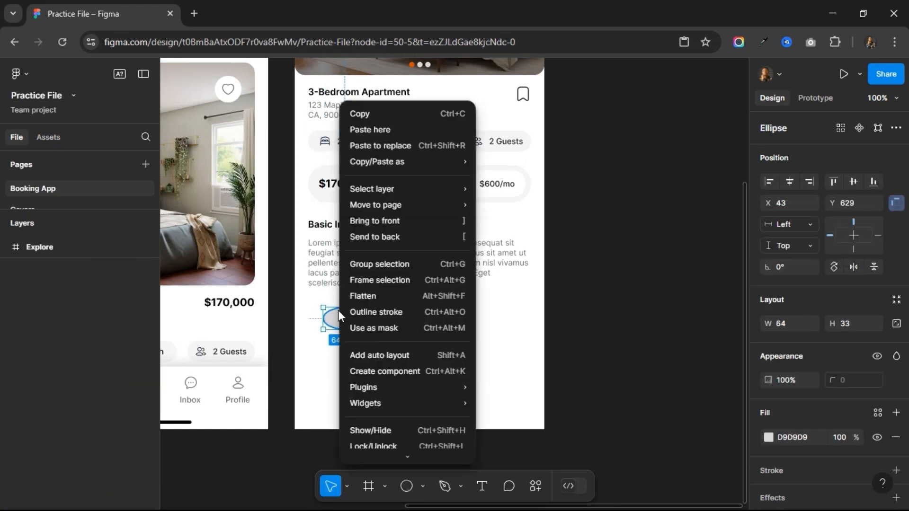
click(371, 145)
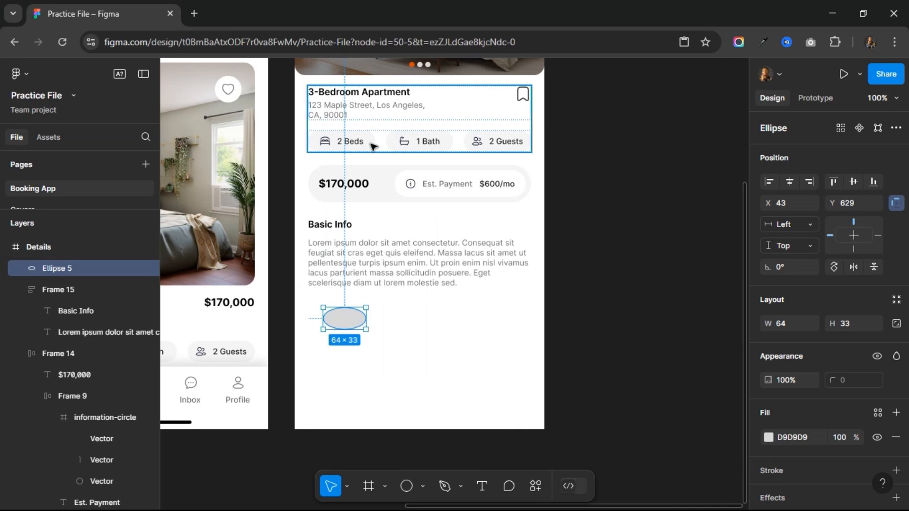
click(795, 181)
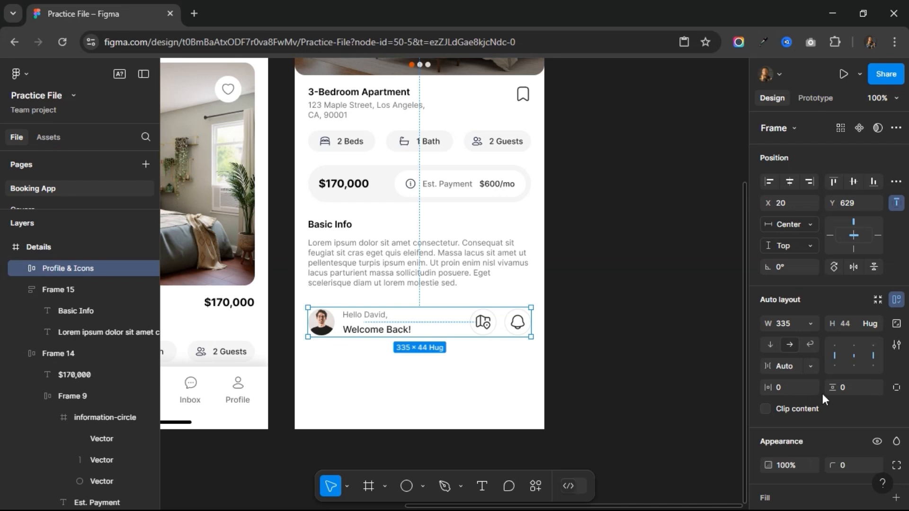
Give the pasted profile row a 1 px inside stroke in the Outlines style and a corner radius of 100.
scroll(826, 401, down, 1)
scroll(823, 394, down, 5)
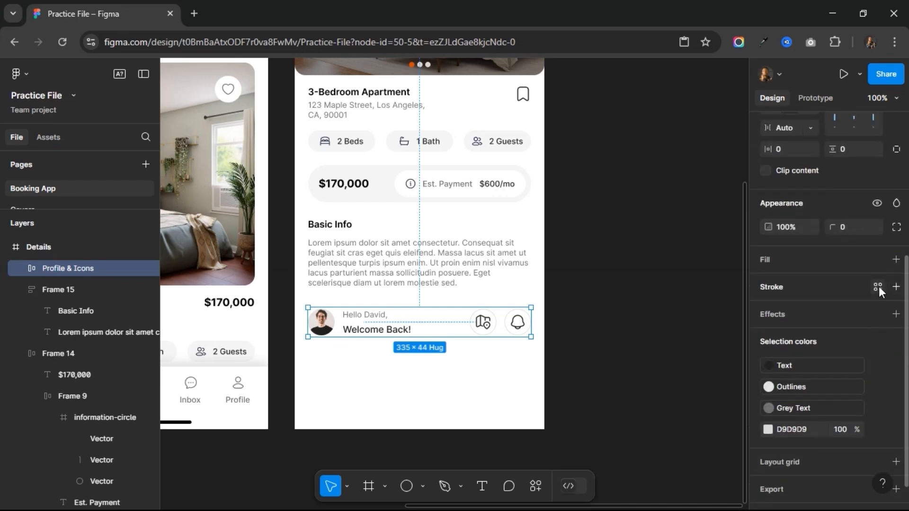
click(877, 287)
click(665, 479)
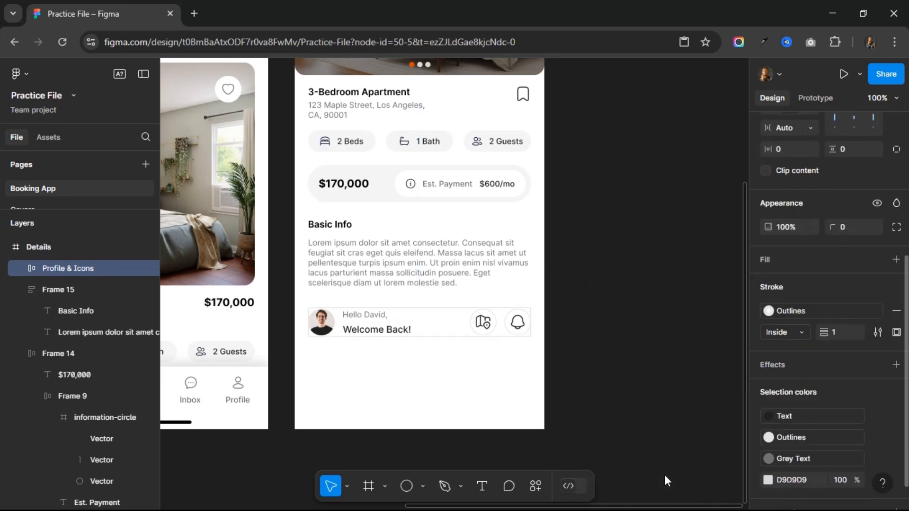
click(844, 227)
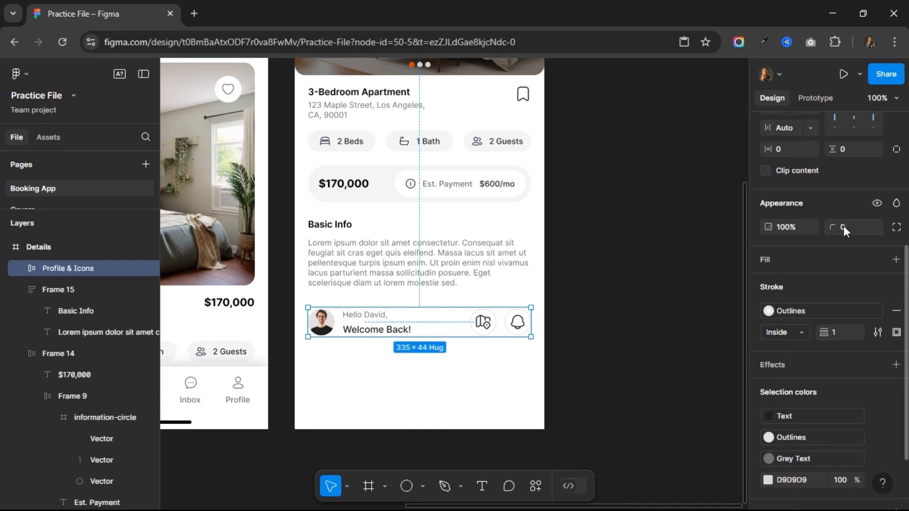
key(Return)
scroll(816, 289, up, 2)
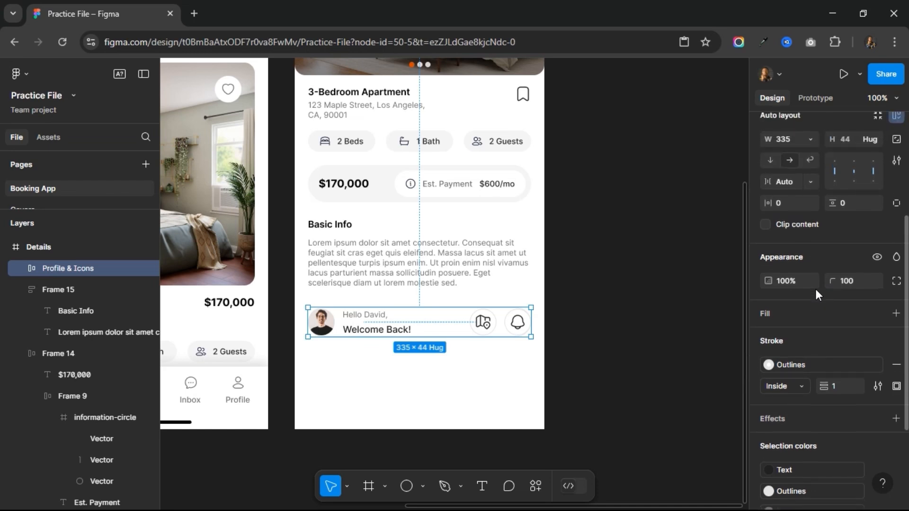
Set the profile row's vertical and horizontal padding to 8.
click(850, 204)
text(8)
key(Return)
click(788, 204)
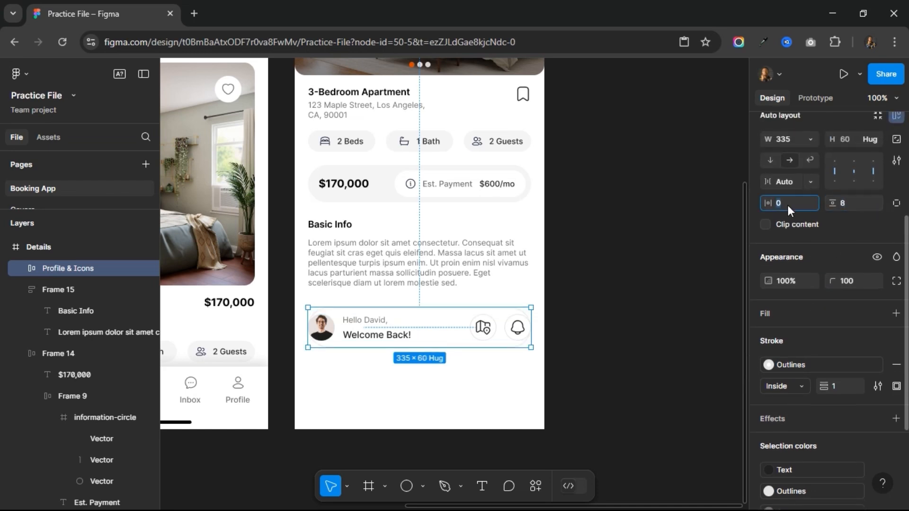
key(Return)
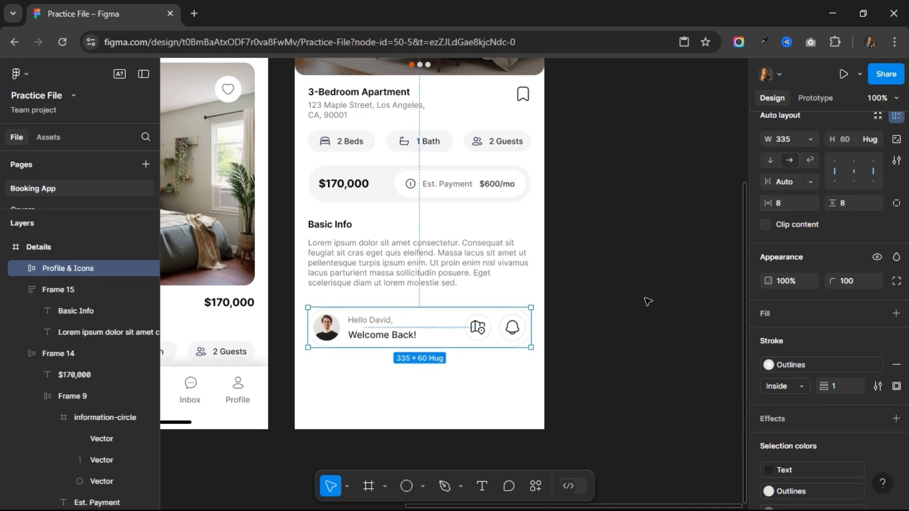
Nudge the profile row up so it sits 20 px below the Basic Info paragraph.
key(alt)
key(shift+Up)
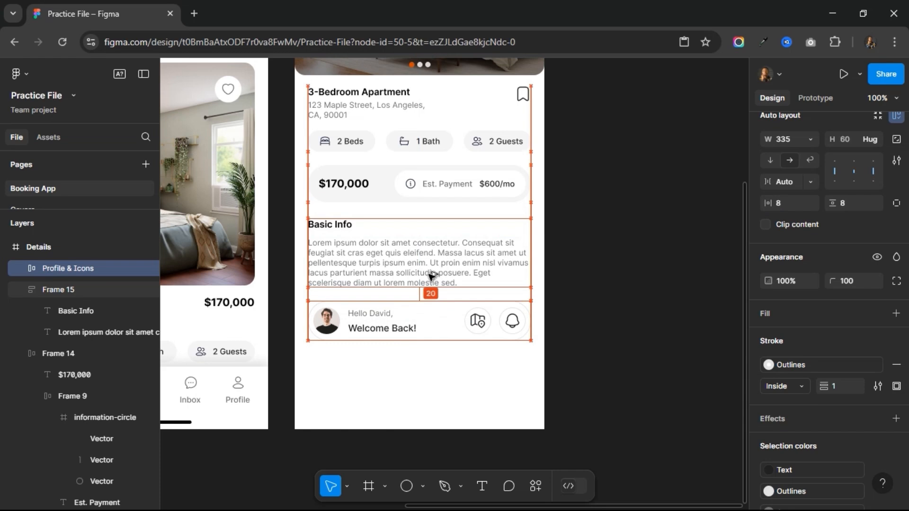
click(432, 377)
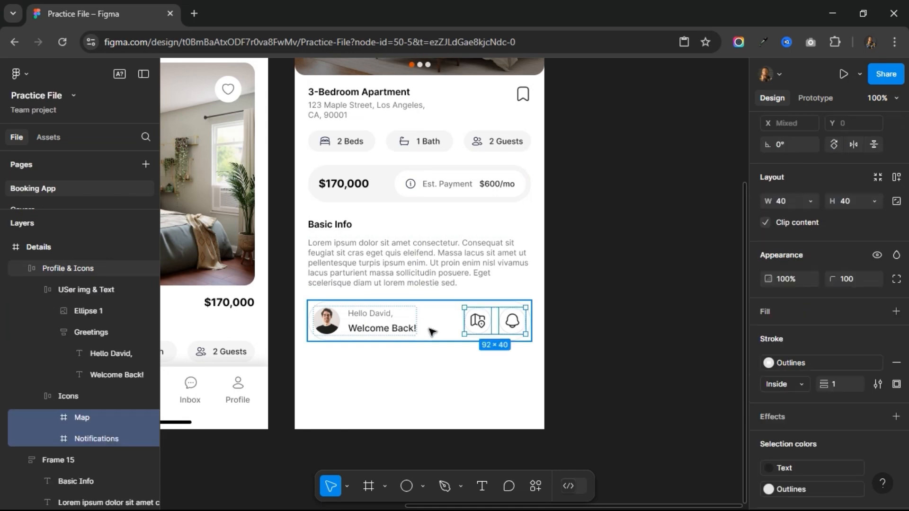
Scale the map and notification icon circles in the profile row together to a height of 44.
click(432, 331)
click(477, 323)
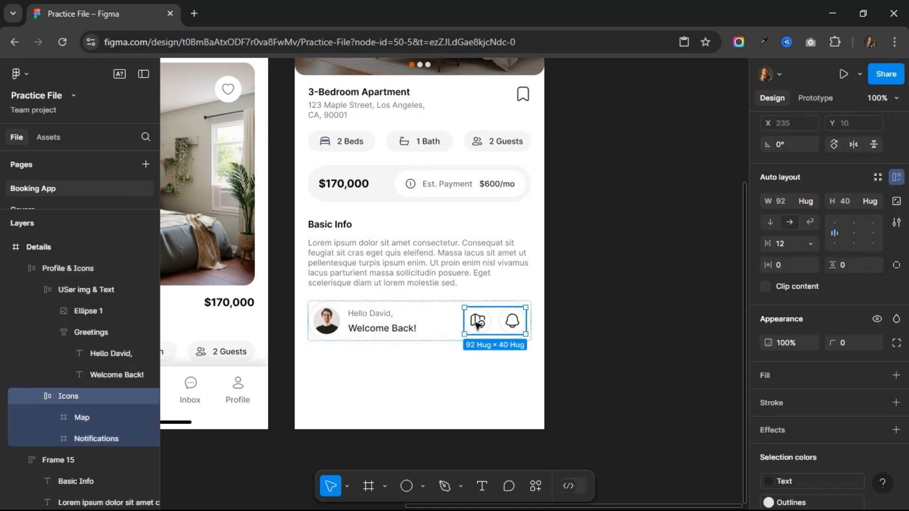
click(477, 324)
shift+click(512, 322)
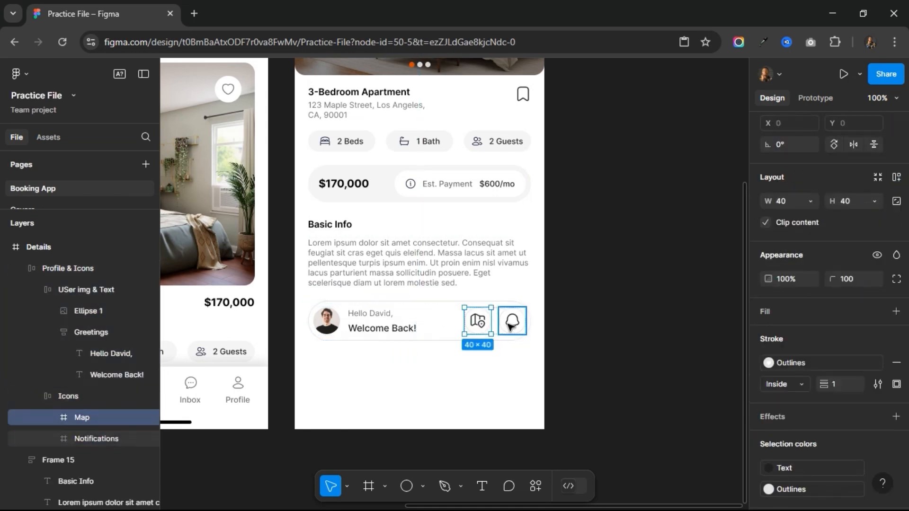
key(k)
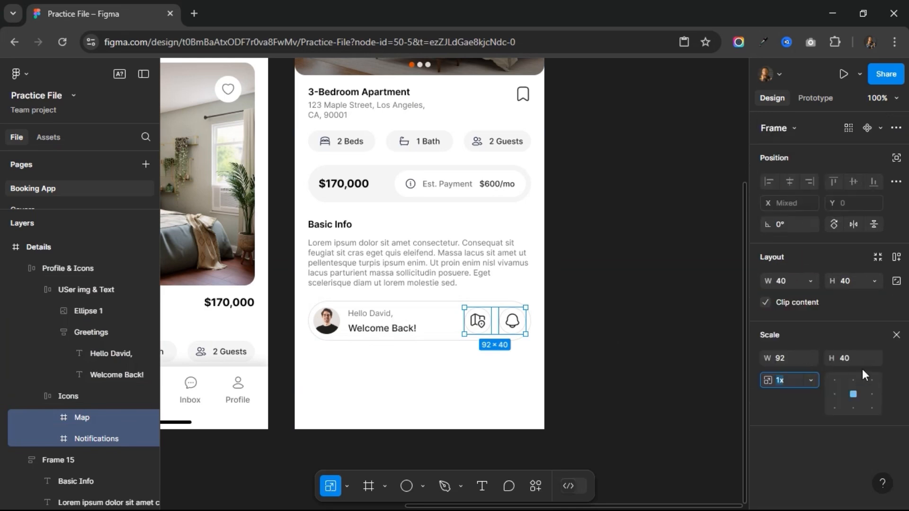
click(851, 358)
text(44)
key(Return)
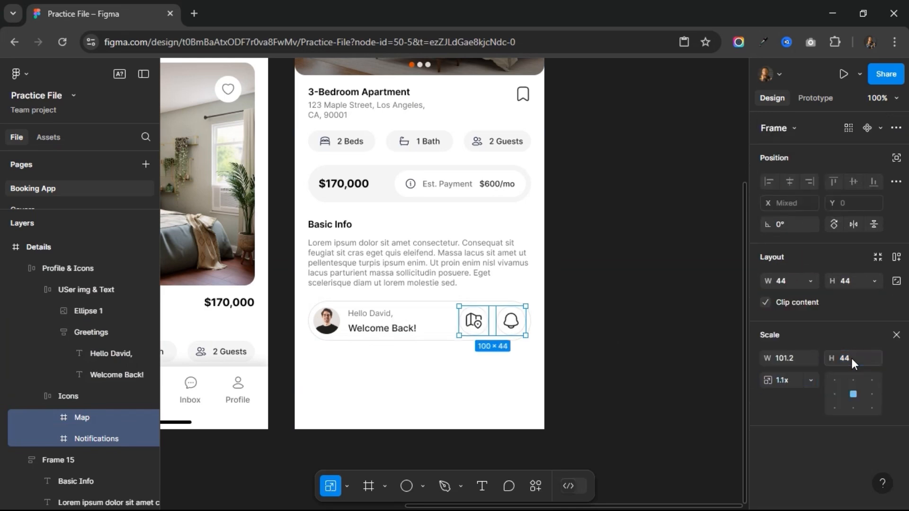
Scale the round profile photo in the row to a height of 44.
double_click(331, 321)
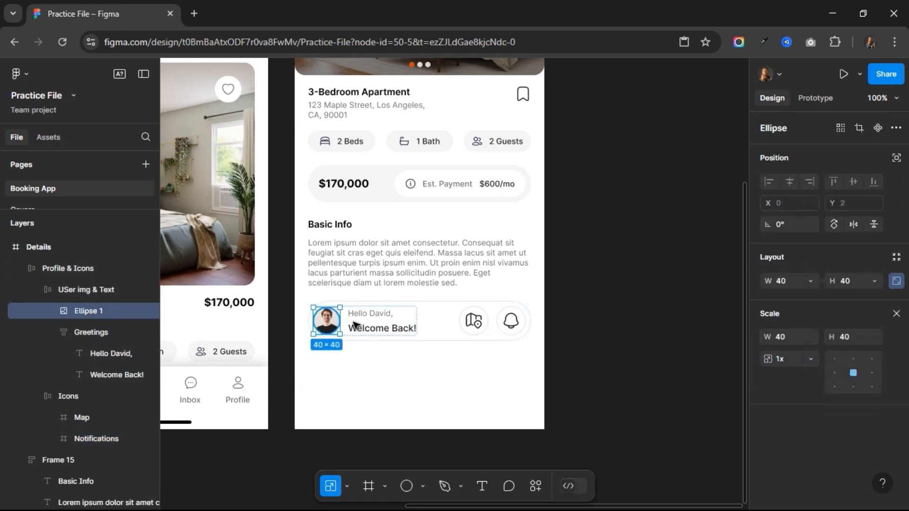
click(853, 341)
text(44)
key(Return)
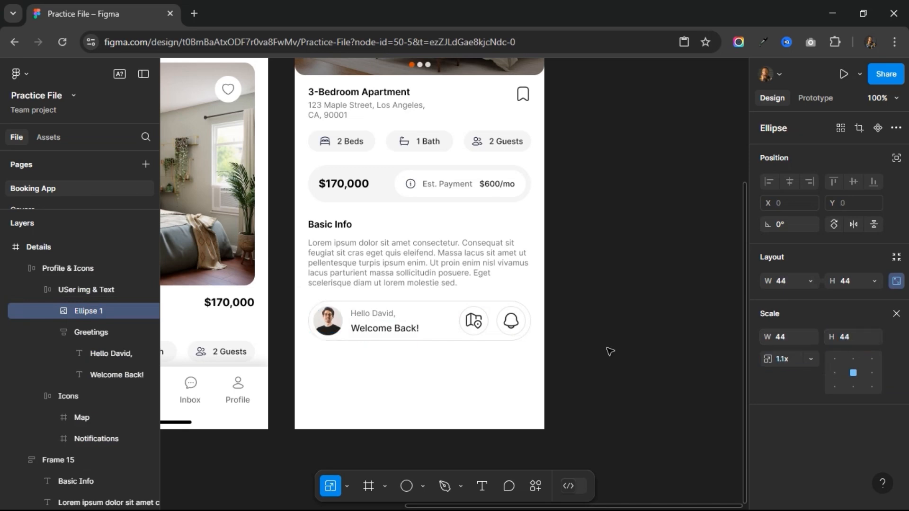
Swap the map icon inside its circle for the free chatting-01 icon from Hugeicons Pro, searching for "chat".
click(445, 331)
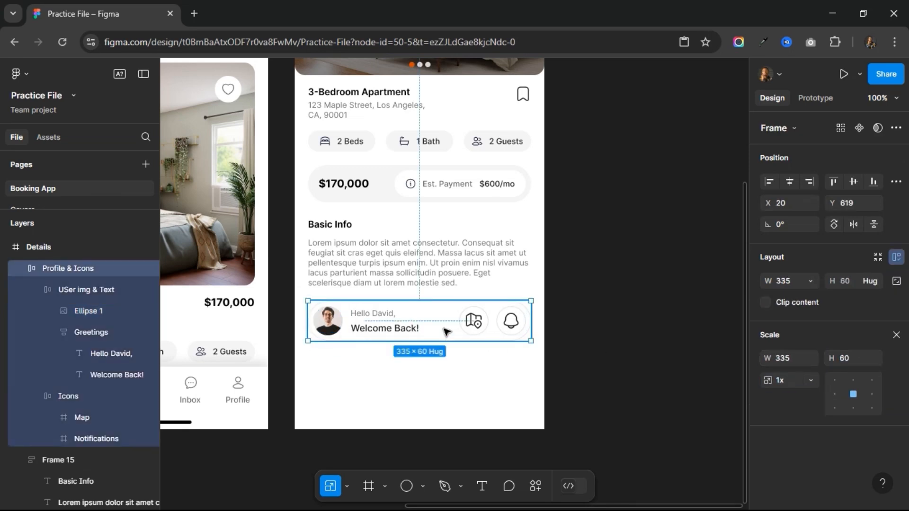
scroll(445, 331, left, 5)
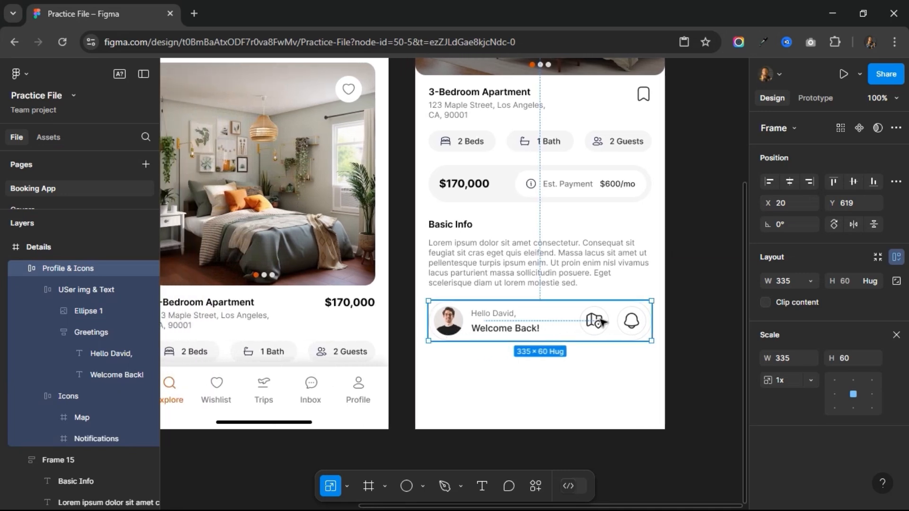
double_click(601, 322)
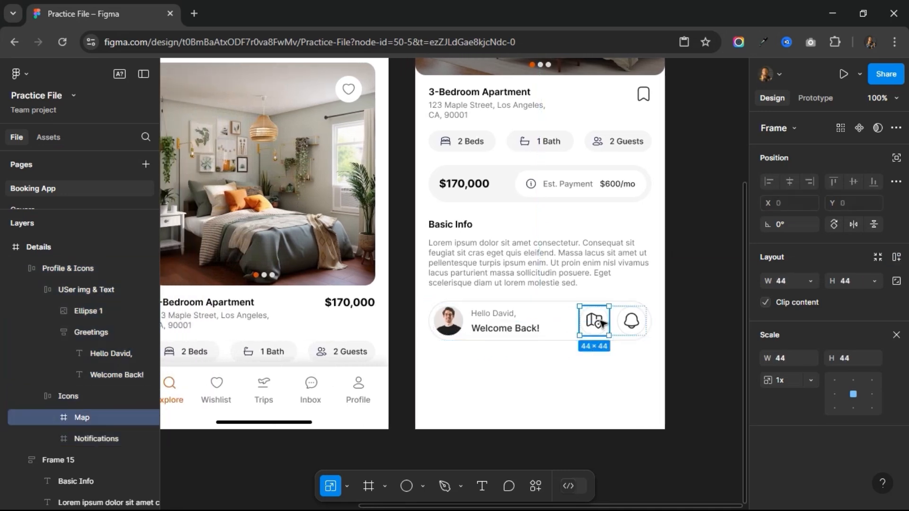
double_click(601, 322)
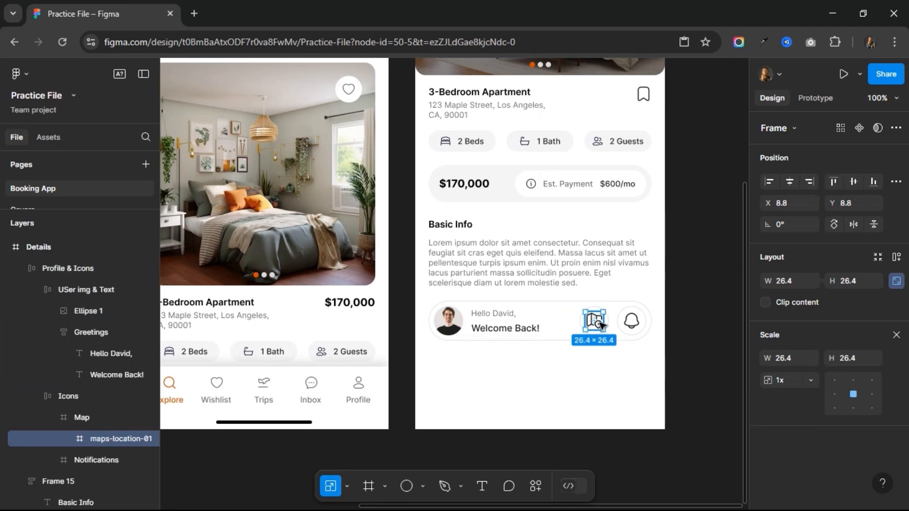
right_click(600, 324)
mouse_move(644, 435)
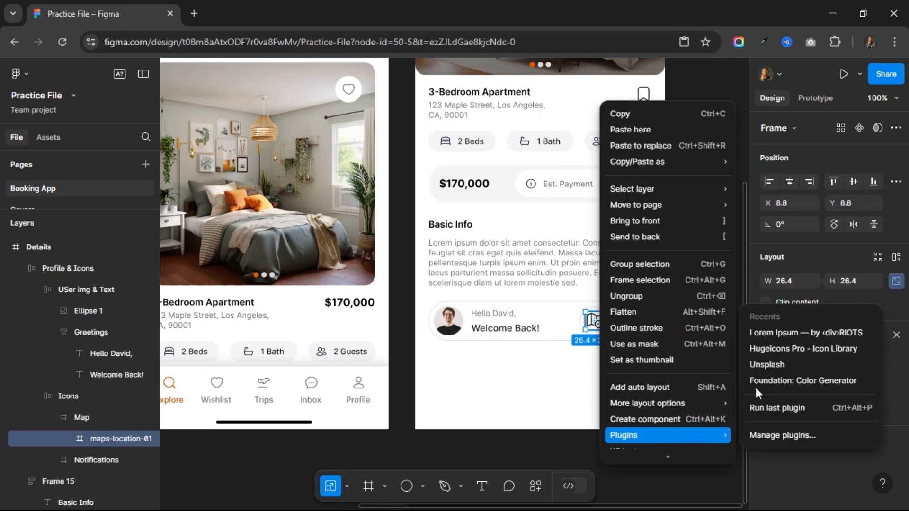
click(788, 349)
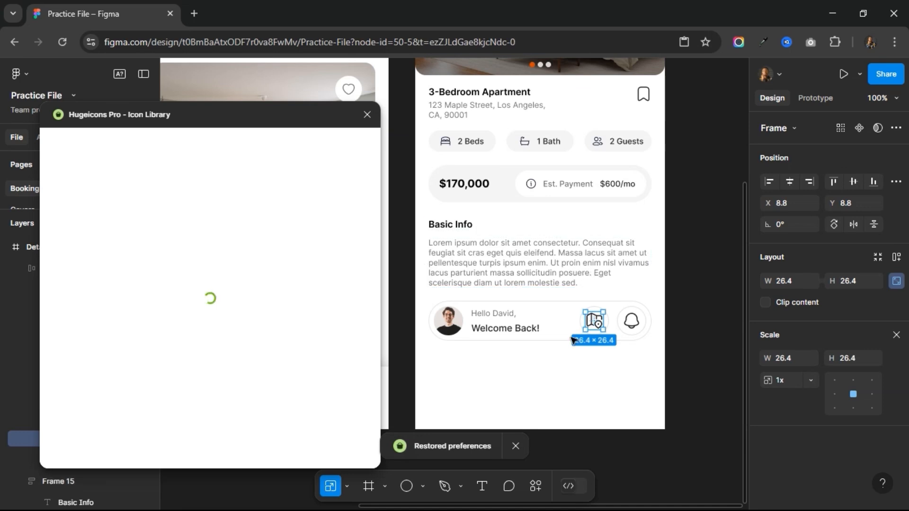
click(152, 199)
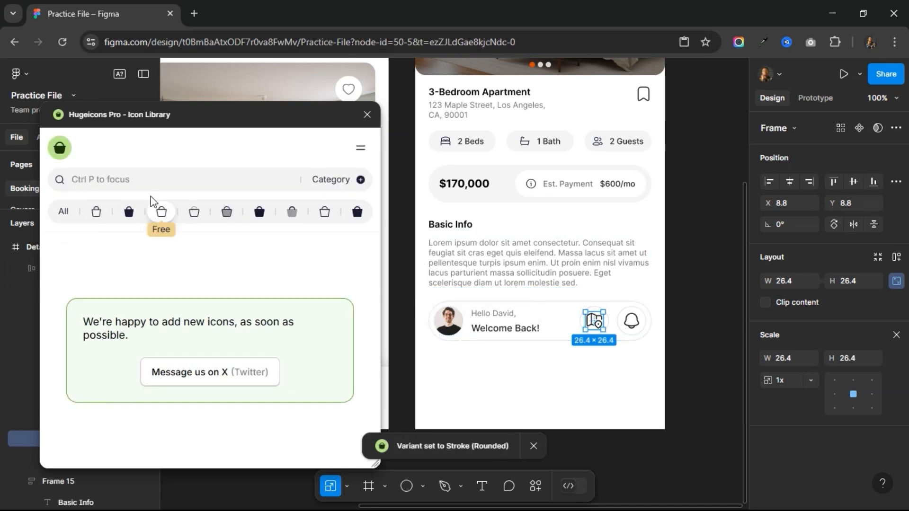
click(150, 185)
text(chat)
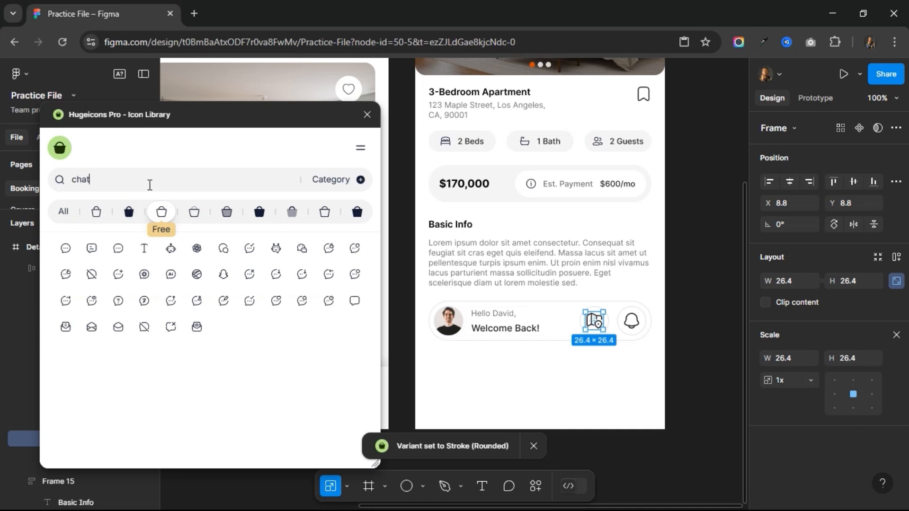
click(222, 251)
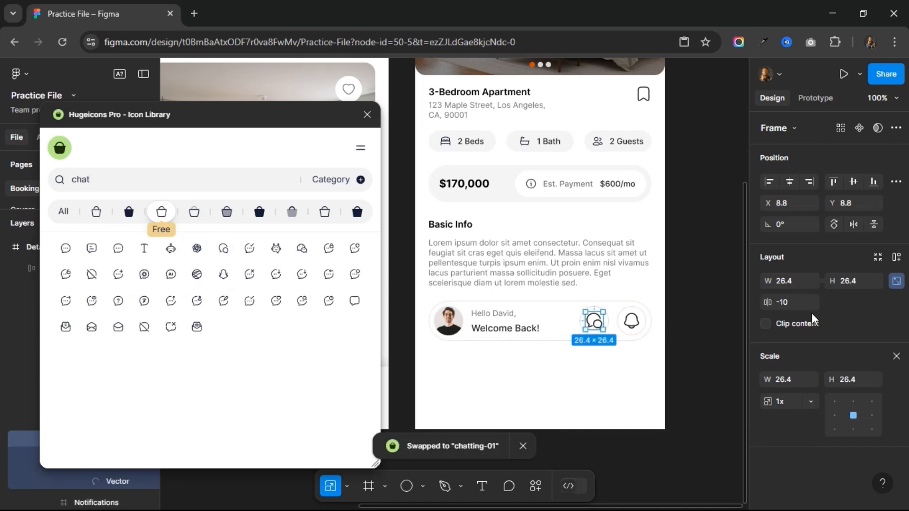
Scale the chat icon inside its circle to a height of 20.
click(855, 384)
text(20)
key(Return)
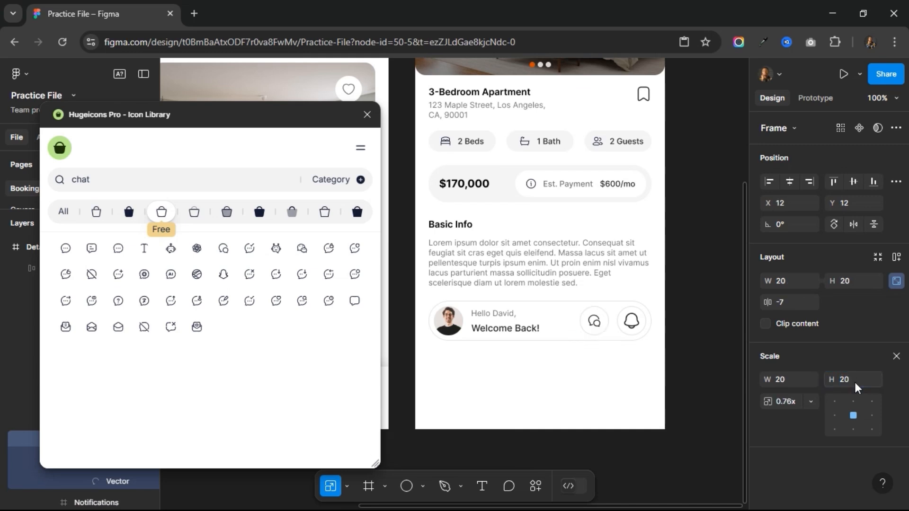
Swap the notification bell for the arrow-right-01 icon from Hugeicons, searching for "right".
click(633, 326)
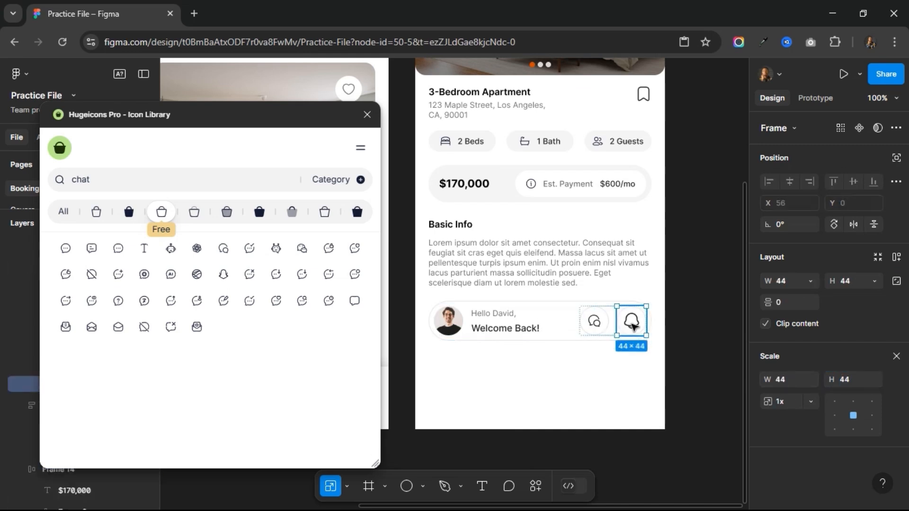
key(ctrl+z)
drag(105, 179, 69, 184)
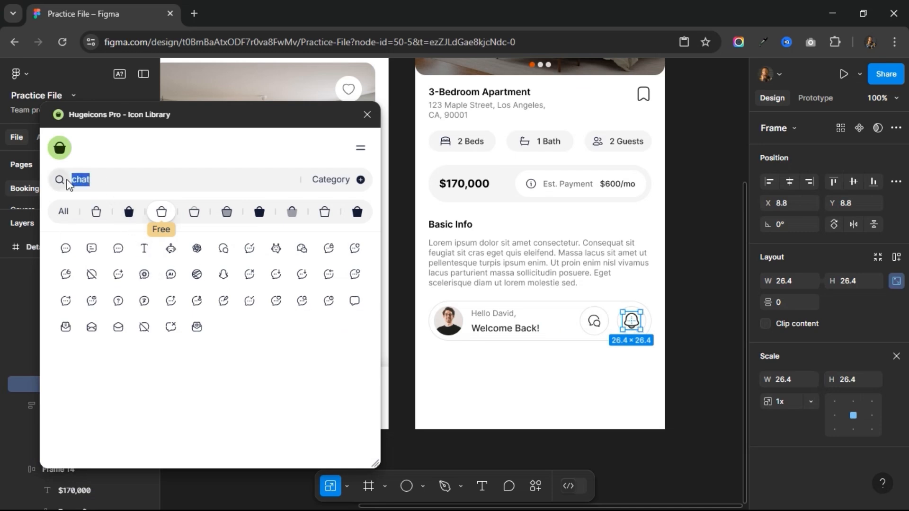
text(right)
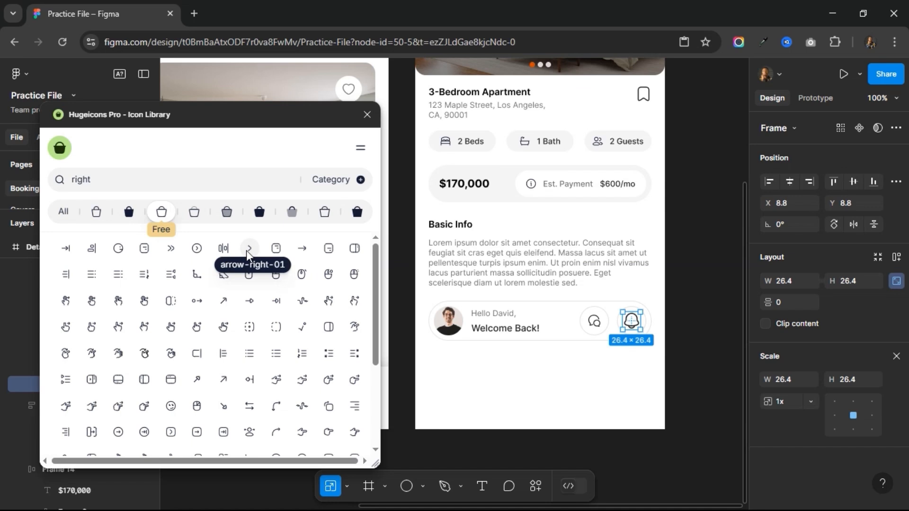
click(247, 251)
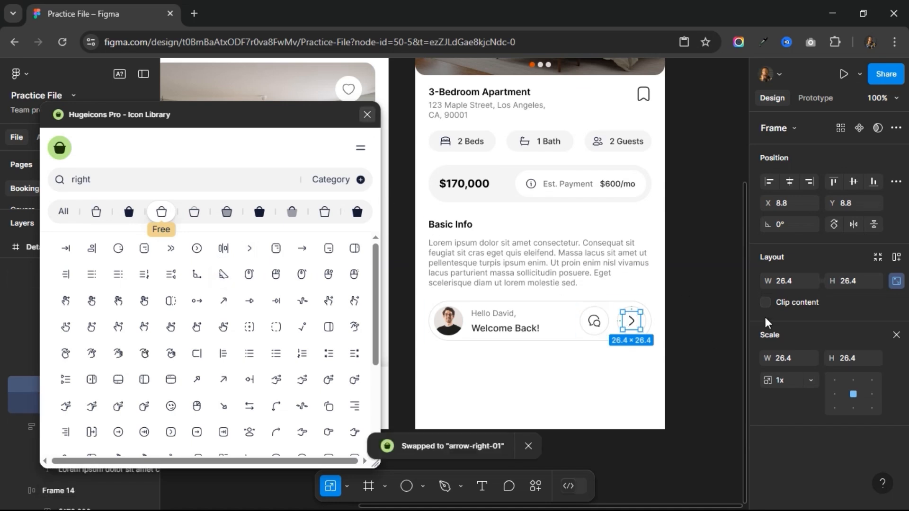
Scale the right-arrow icon inside its circle to a height of 20.
click(846, 356)
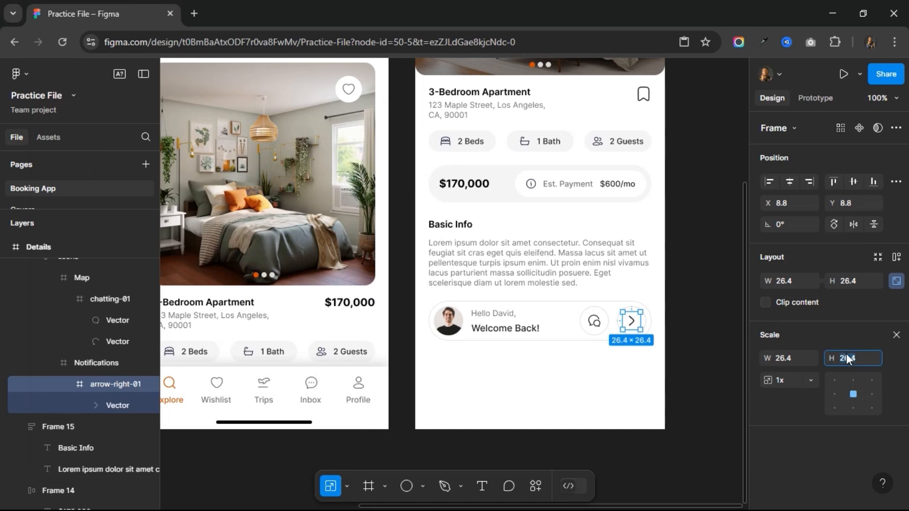
text(20)
key(Return)
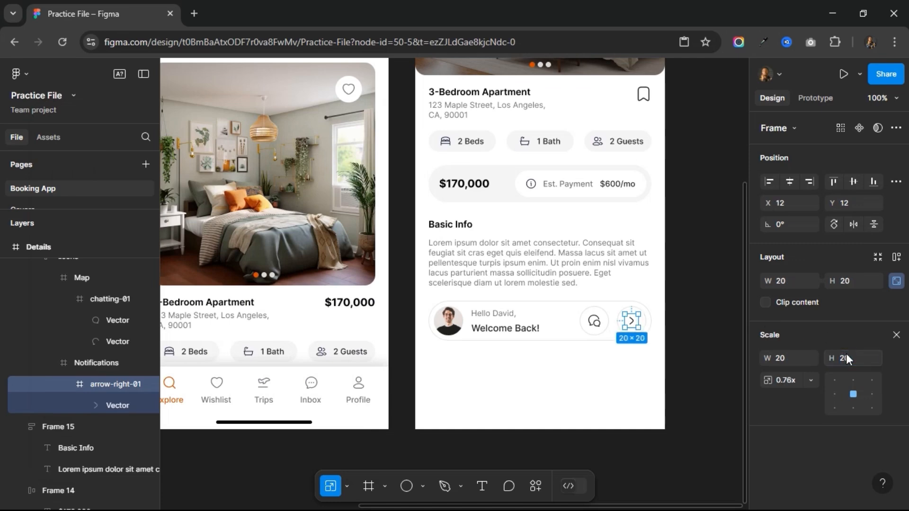
Replace the greeting in the profile row's upper text line with the contact's full name.
click(490, 318)
double_click(489, 316)
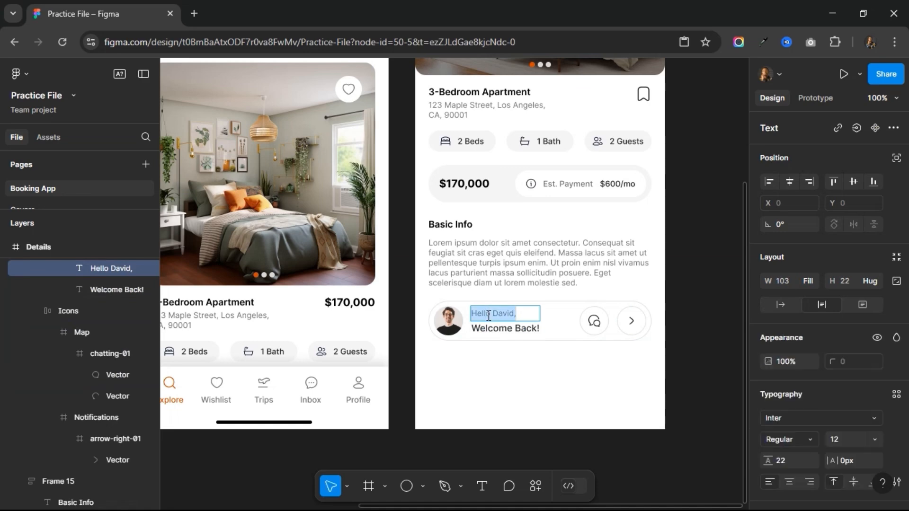
text(Ch)
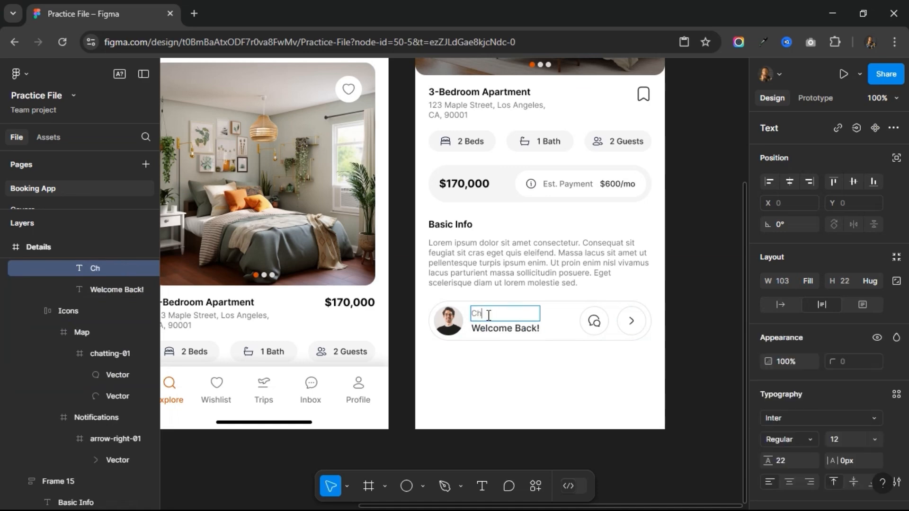
text(ris John)
Change the "Welcome Back!" line to "Los Angeles" and left-align the text.
double_click(493, 328)
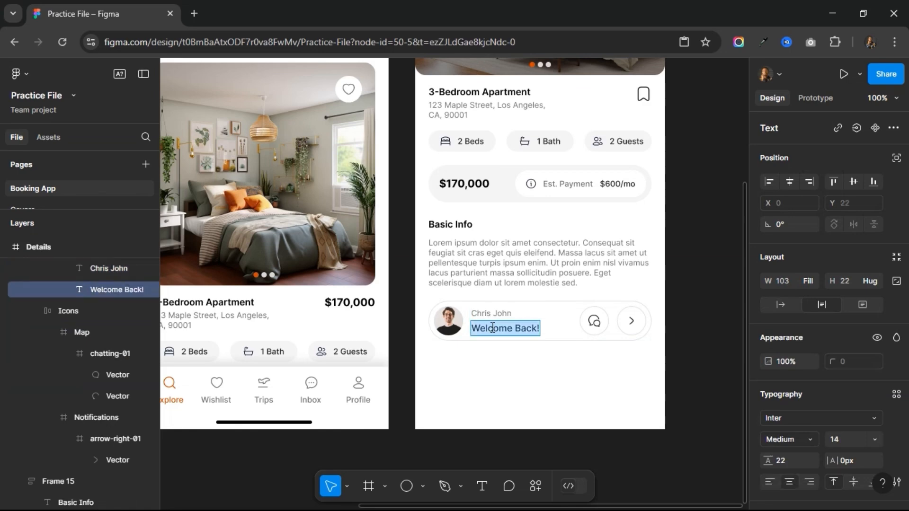
text(Los)
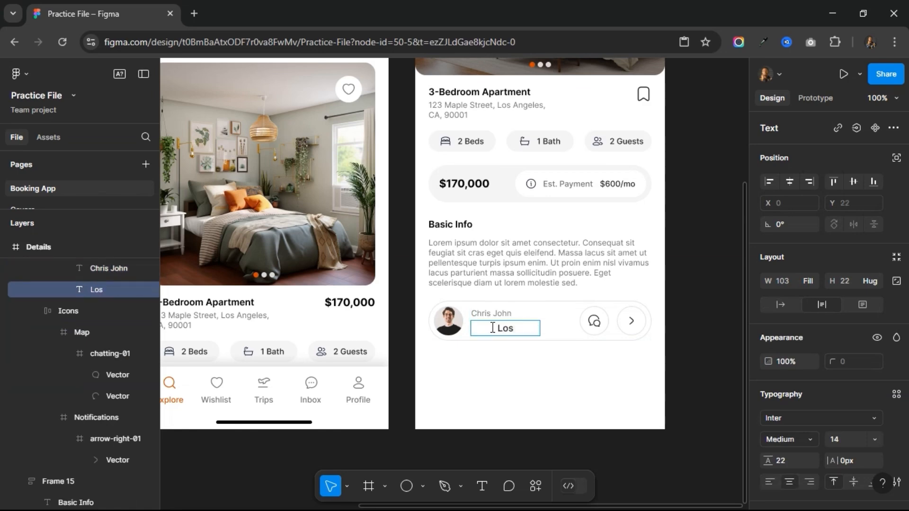
text( Angeles)
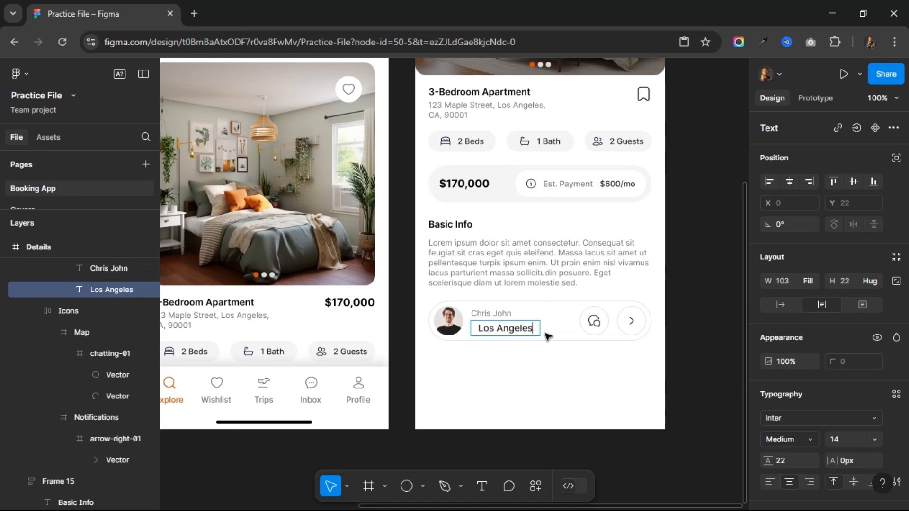
key(Escape)
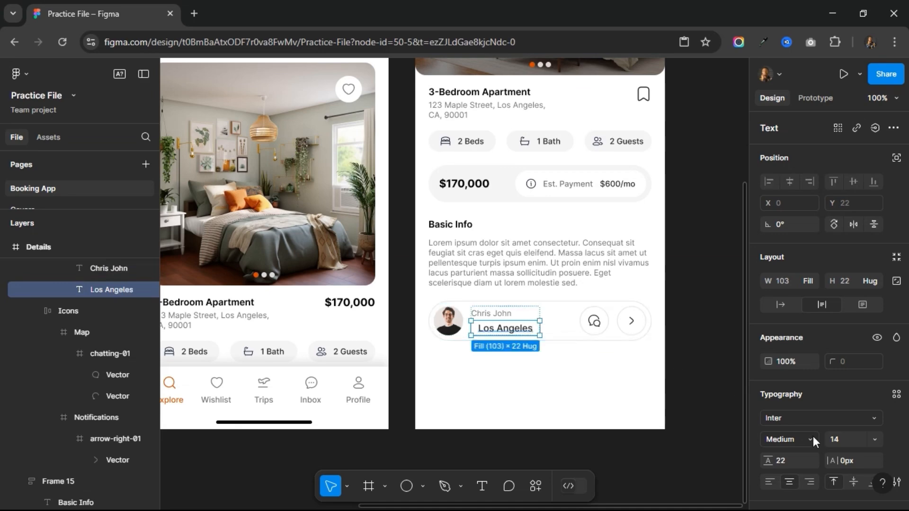
click(769, 482)
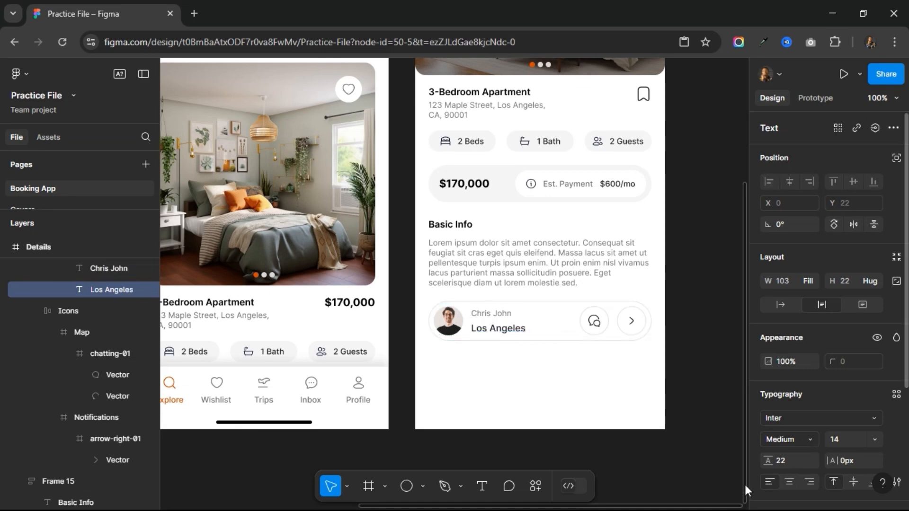
click(555, 332)
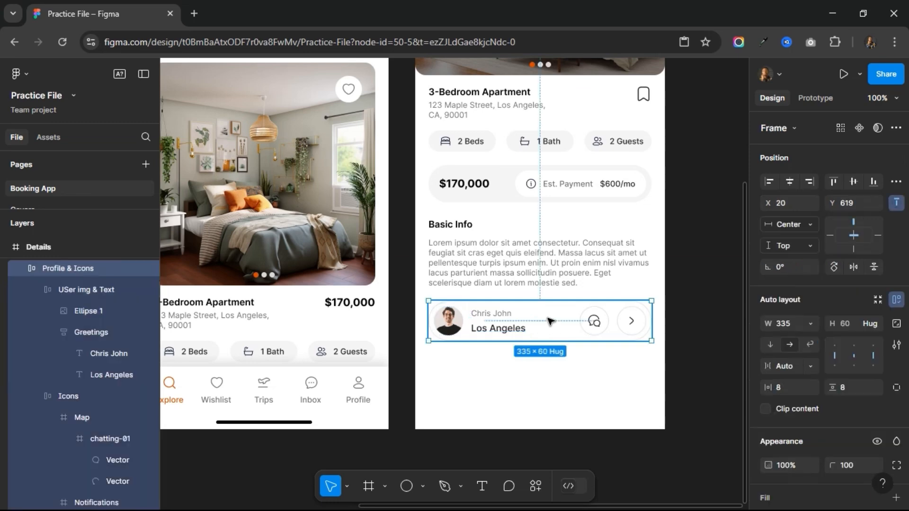
key(alt)
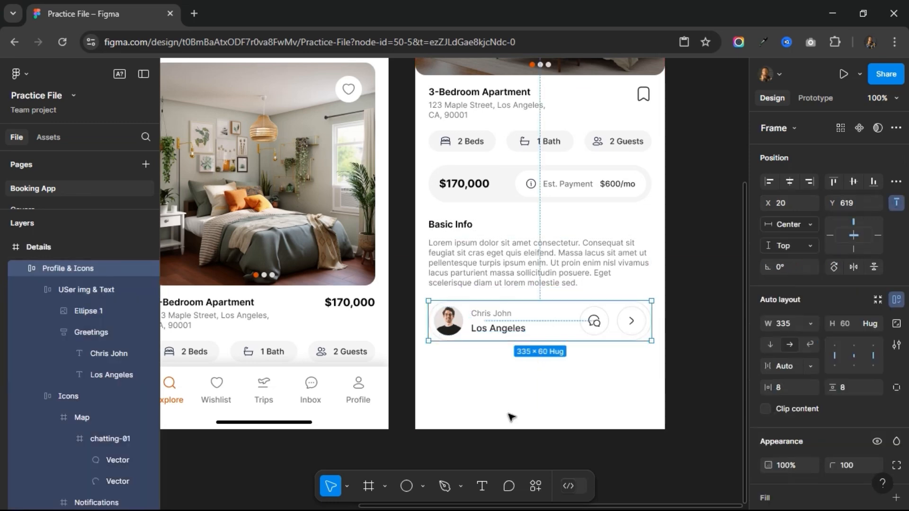
Copy the Get Started button together with the Home Indicator from the Onboarding screen.
scroll(510, 414, down, 3)
click(579, 362)
scroll(578, 362, right, 2)
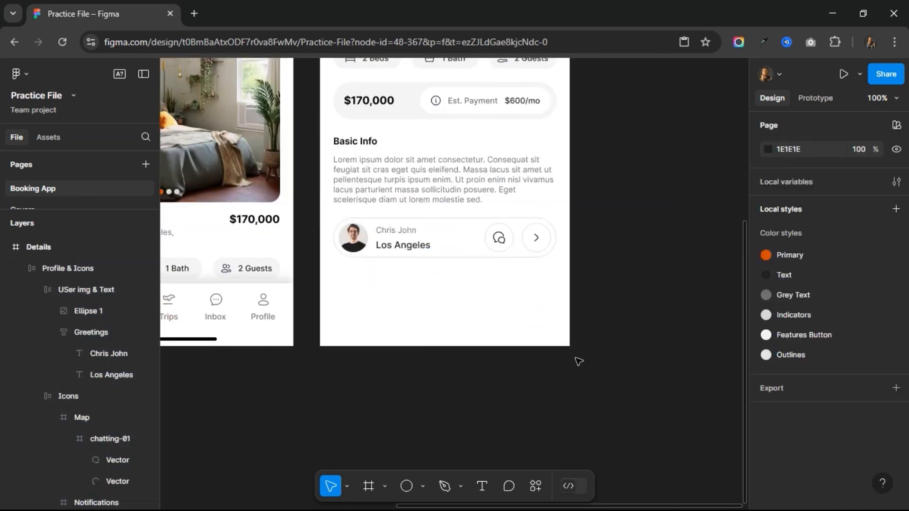
key(ctrl+minus)
scroll(518, 368, left, 3)
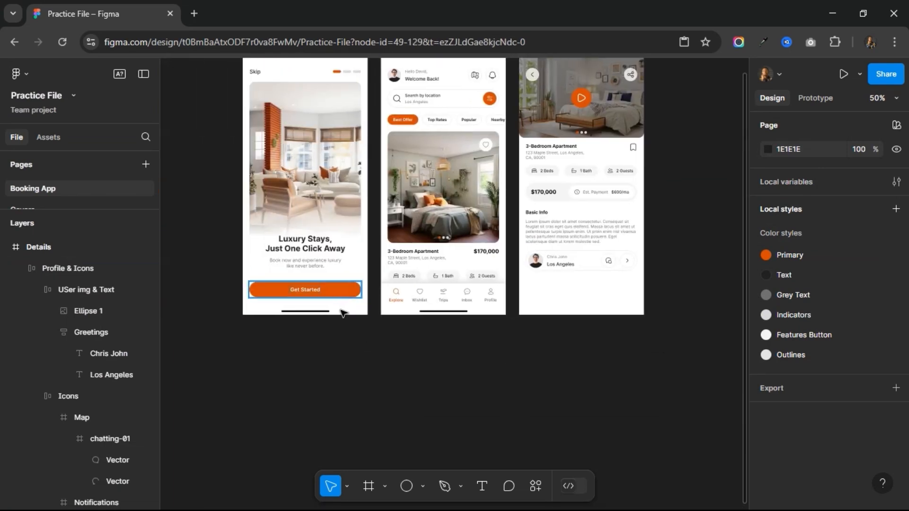
click(342, 290)
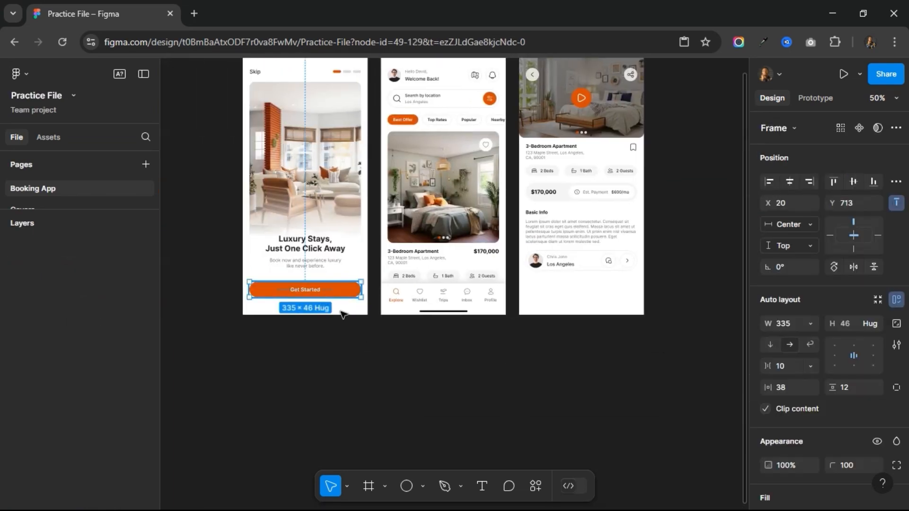
shift+click(342, 312)
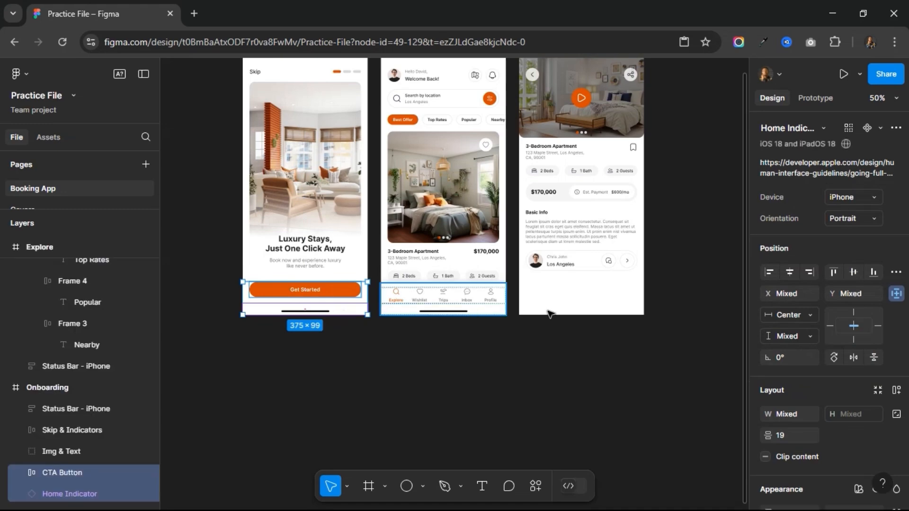
Draw a placeholder ellipse about 66 × 38 below the Details contact pill and replace it with the copied button and Home Indicator.
click(555, 269)
scroll(556, 268, right, 2)
key(shift+0)
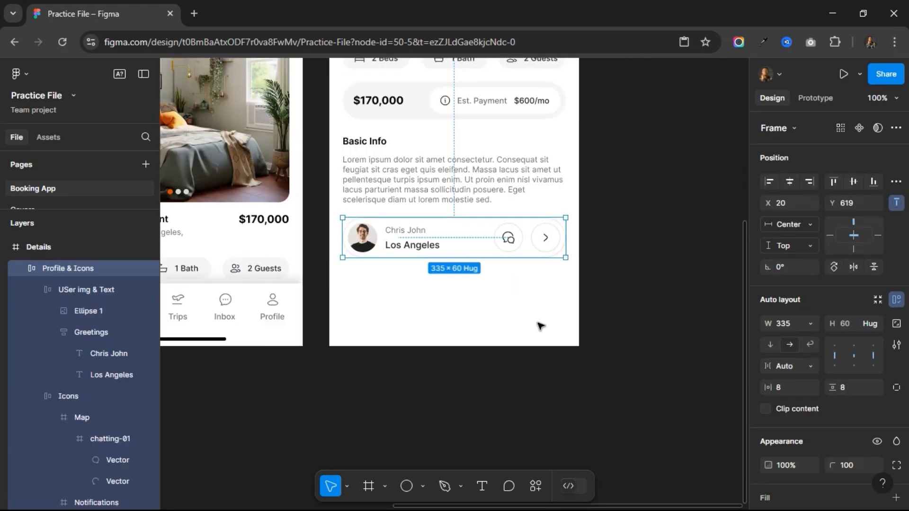
click(407, 486)
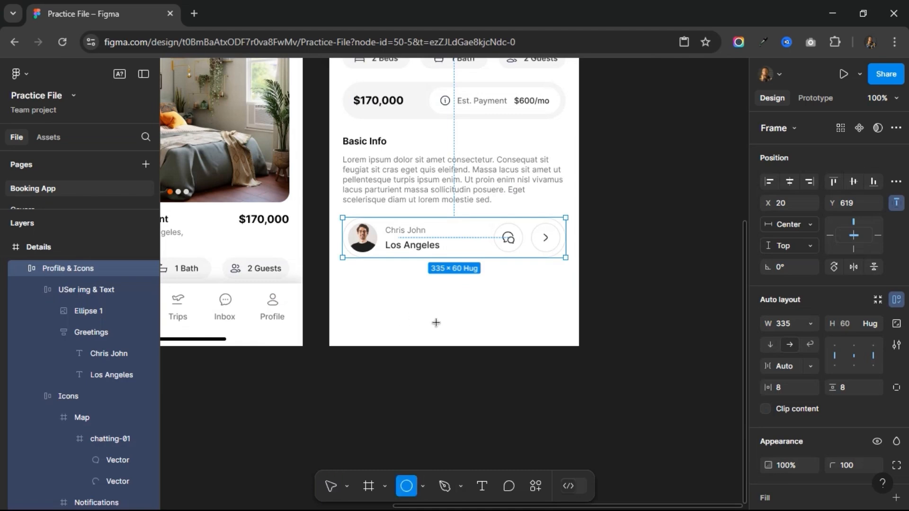
drag(436, 323, 392, 298)
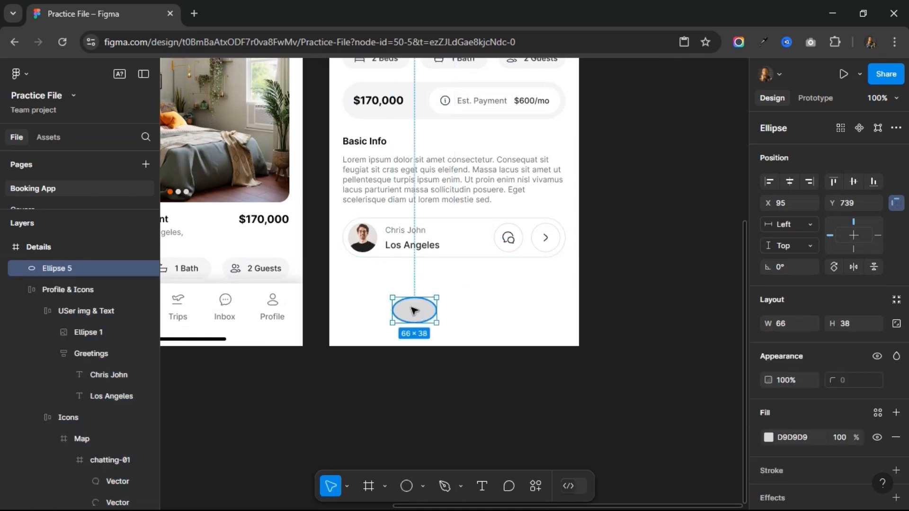
right_click(415, 310)
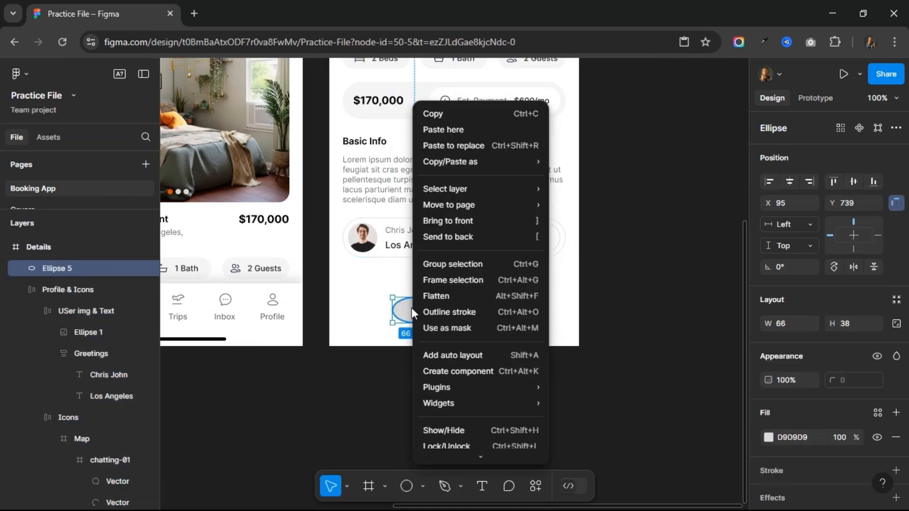
click(450, 146)
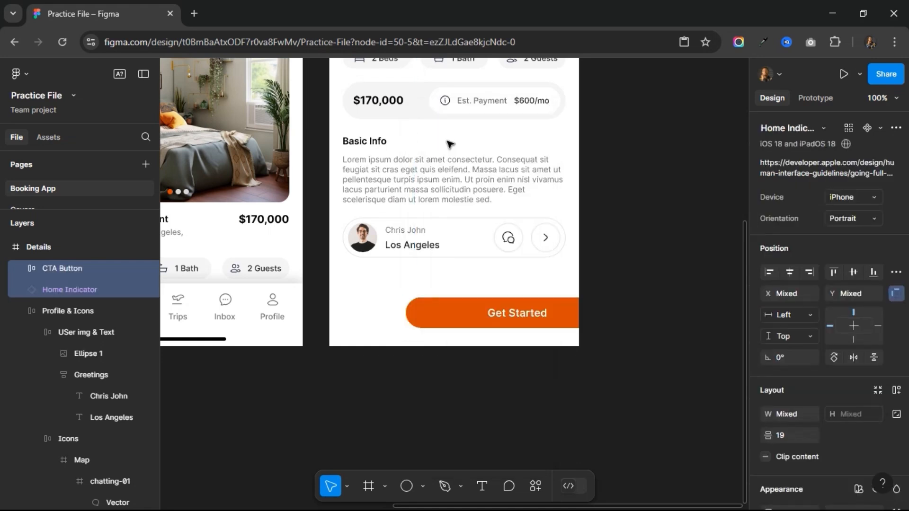
Move the pasted button and Home Indicator up together until they sit flush with the Details frame's bottom edge, 34 px below the contact pill.
key(alt)
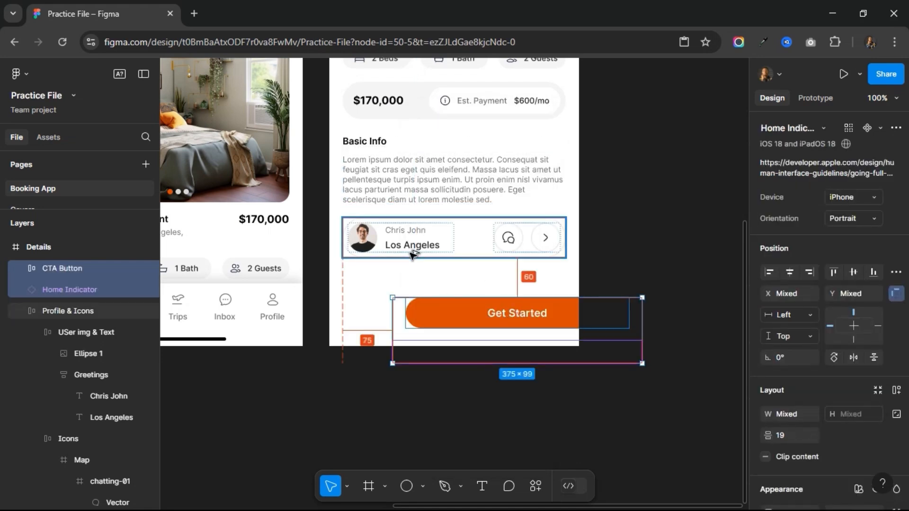
key(shift+Up)
key(shift+Up)
key(shift+Up)
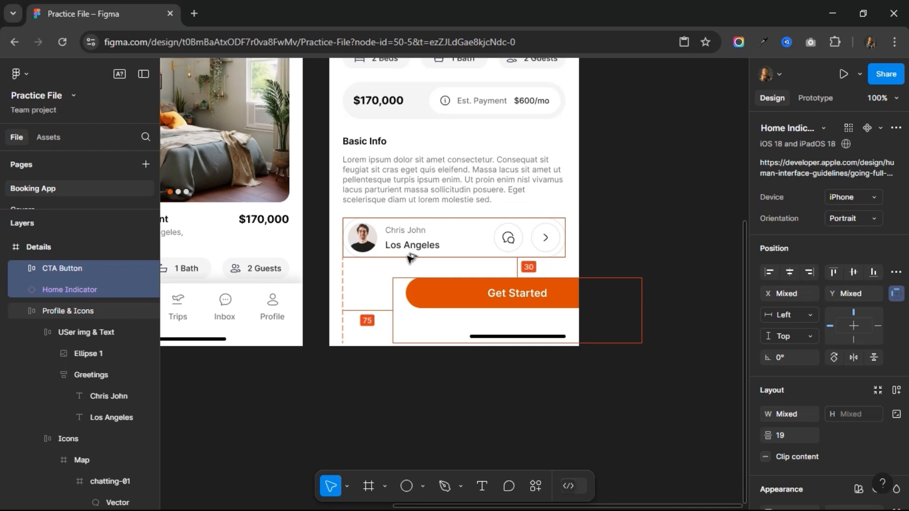
key(Down)
key(Down)
key(Down)
key(Down)
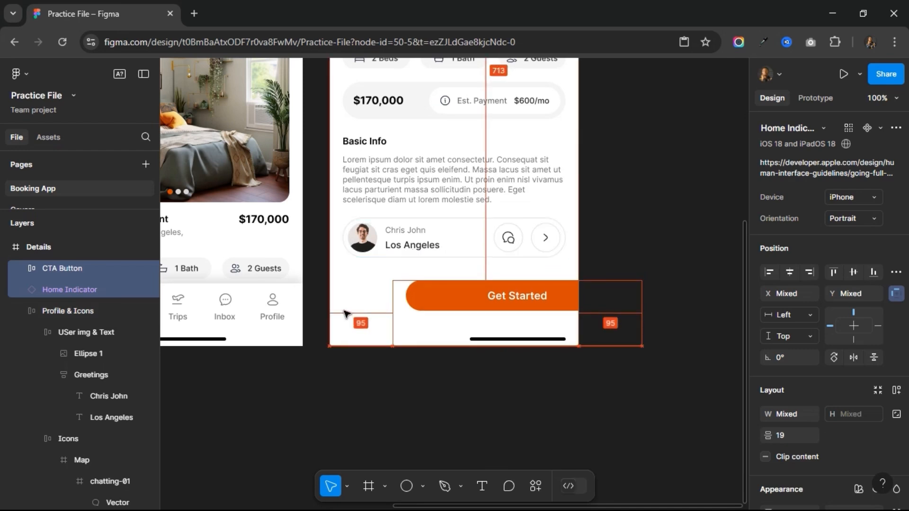
Center the CTA button and the Home Indicator horizontally in the Details frame, each on its own.
click(468, 298)
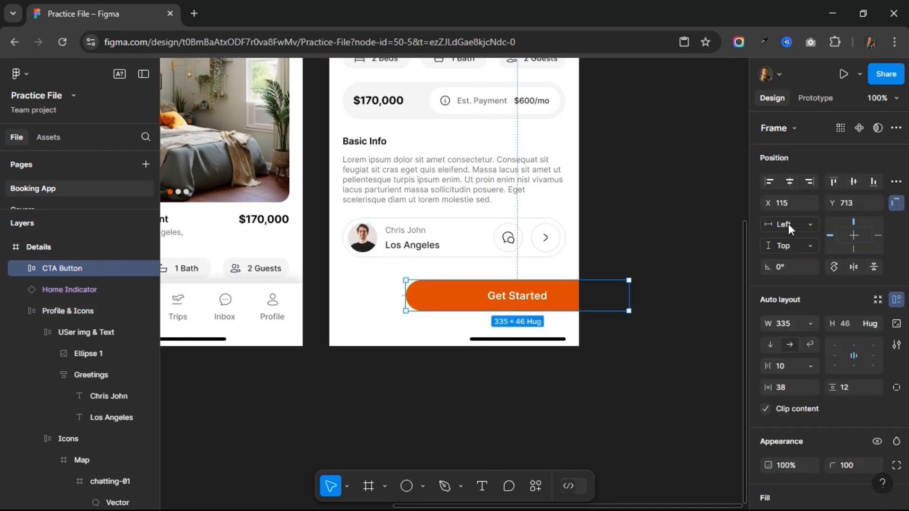
click(791, 184)
click(479, 338)
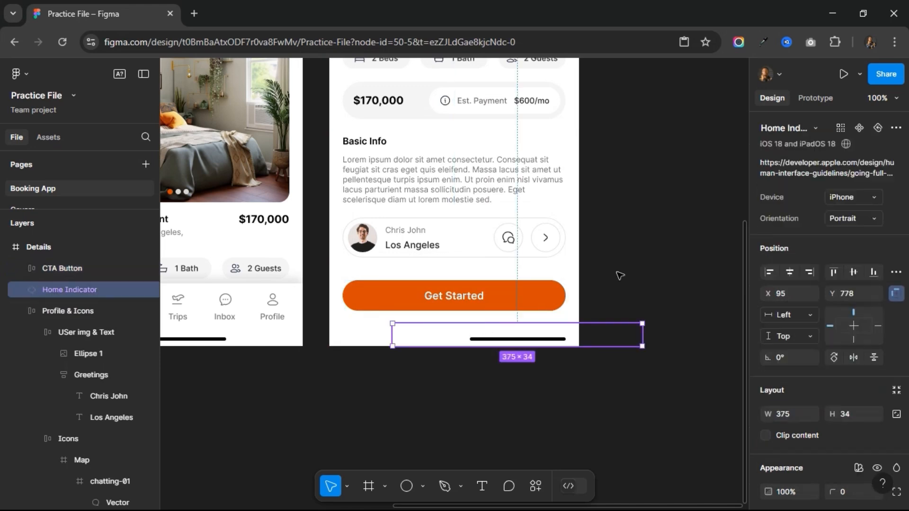
click(792, 270)
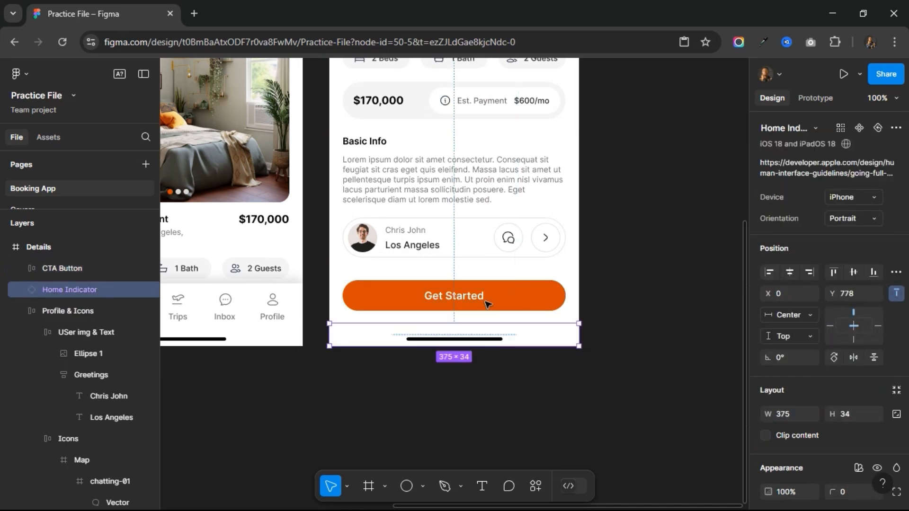
Change the Details screen's button label to "Book Now".
click(459, 297)
double_click(459, 298)
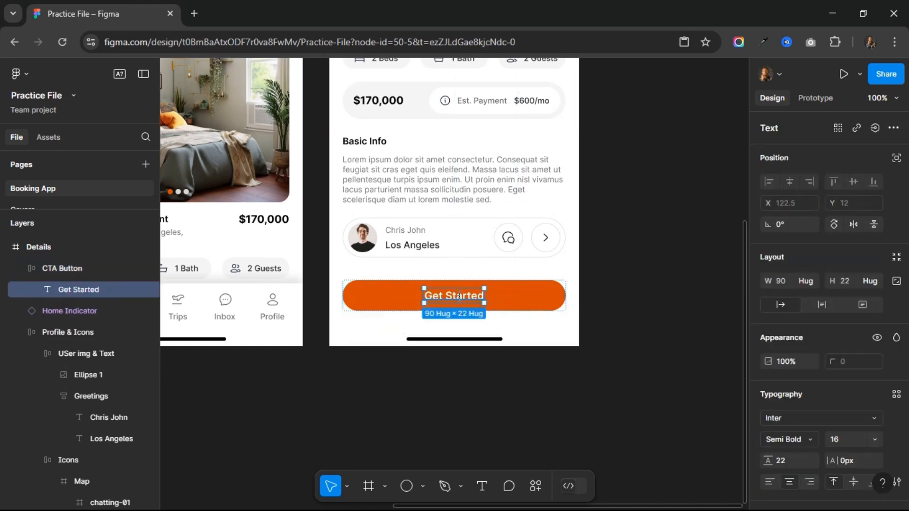
double_click(459, 297)
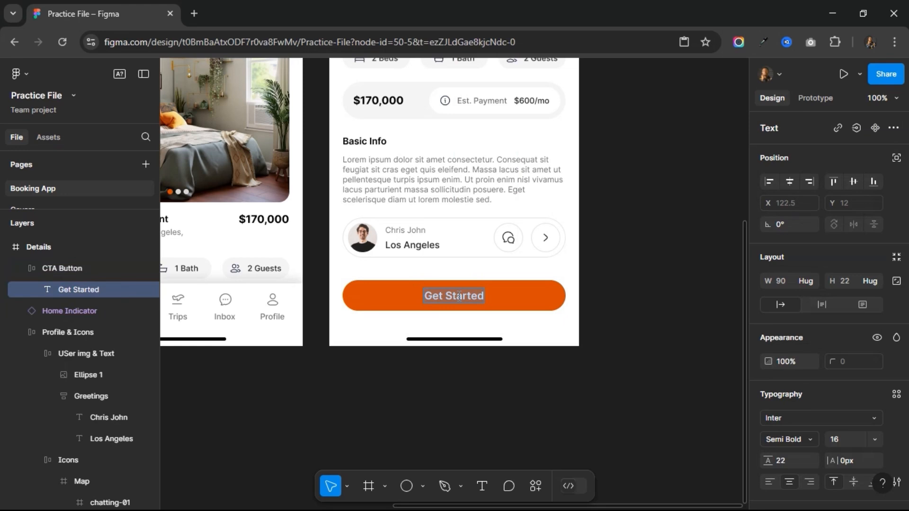
text(Book Now)
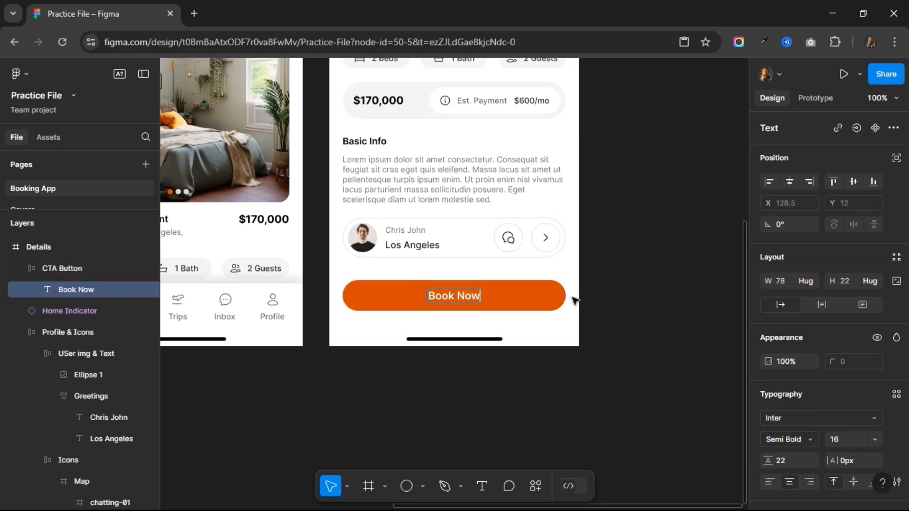
key(Escape)
key(Escape)
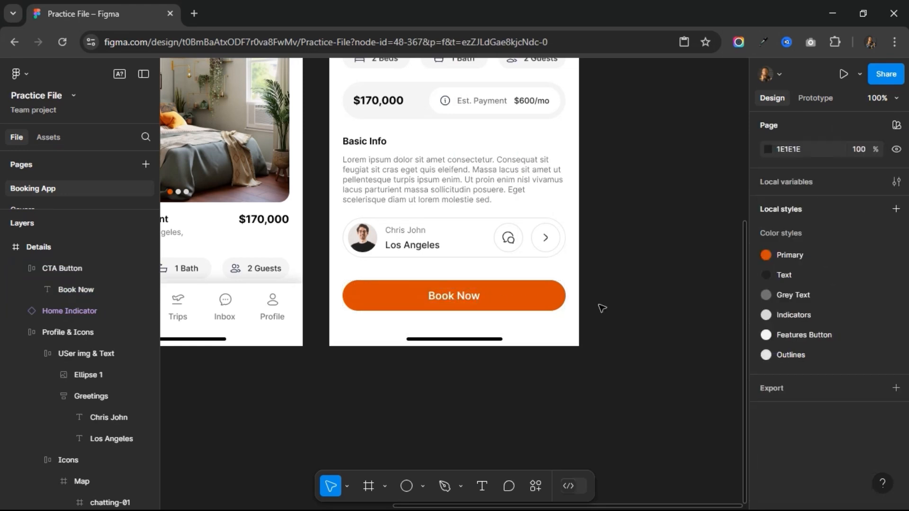
key(minus)
scroll(599, 305, up, 3)
scroll(599, 305, left, 3)
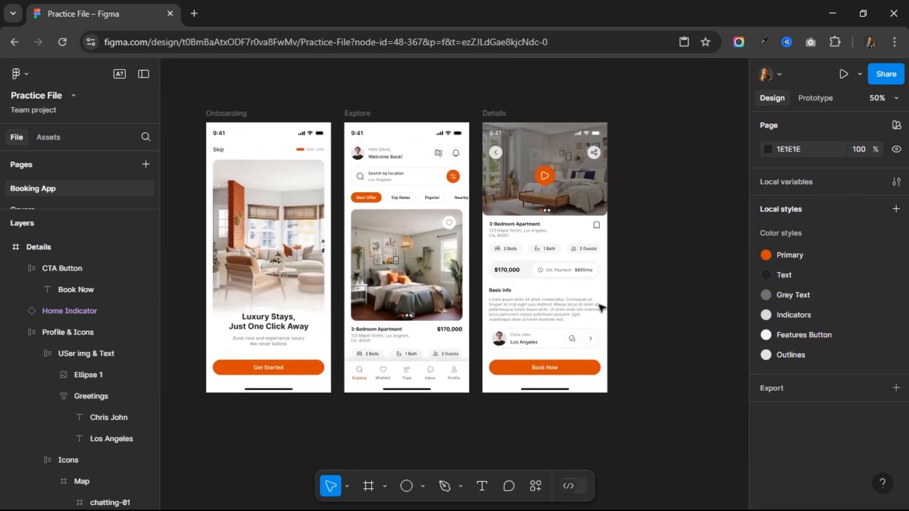
key(shift+1)
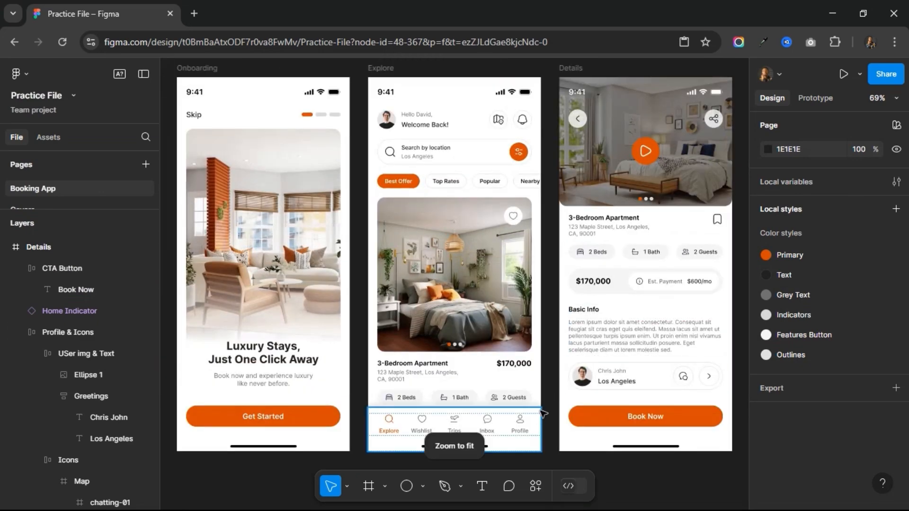